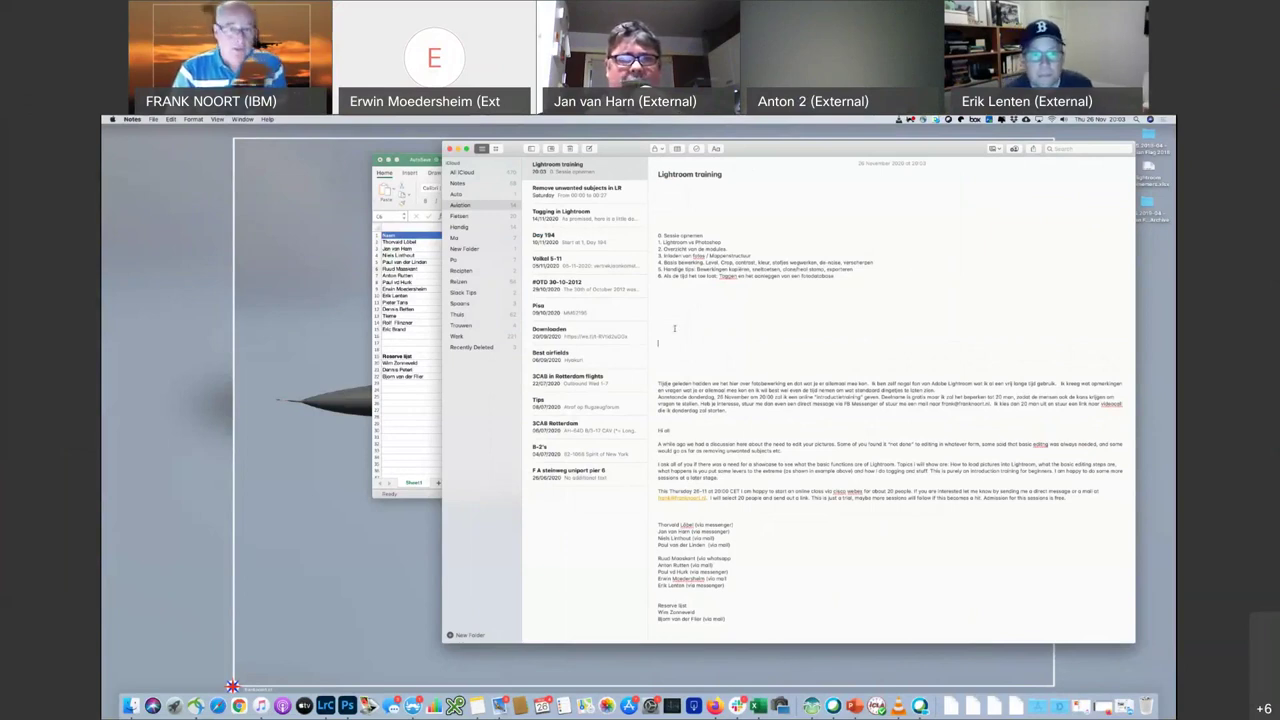
Bring Lightroom's Library grid of Frisian Flag 2018 jet photos to the front, scrolled to the top
{"action": "key", "text": "super+Tab"}
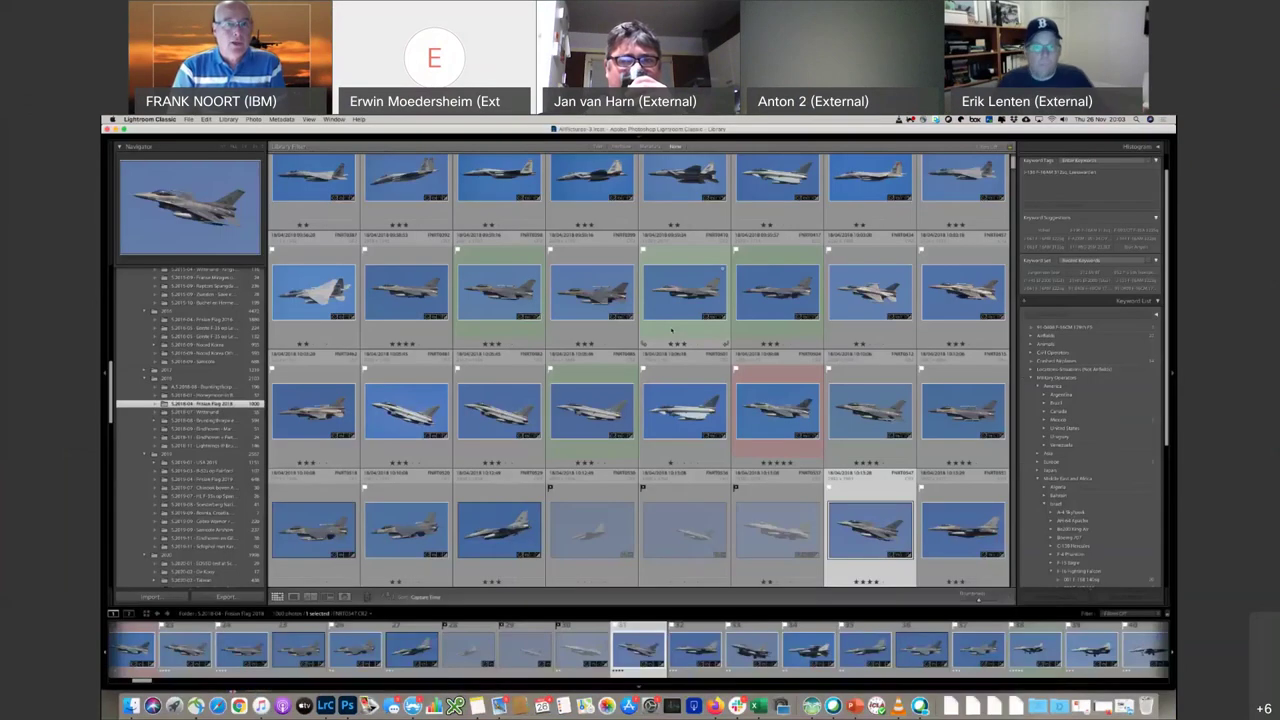
{"action": "scroll", "coordinate": [672, 331], "scroll_direction": "up", "scroll_amount": 1}
{"action": "scroll", "coordinate": [461, 316], "scroll_direction": "up", "scroll_amount": 1}
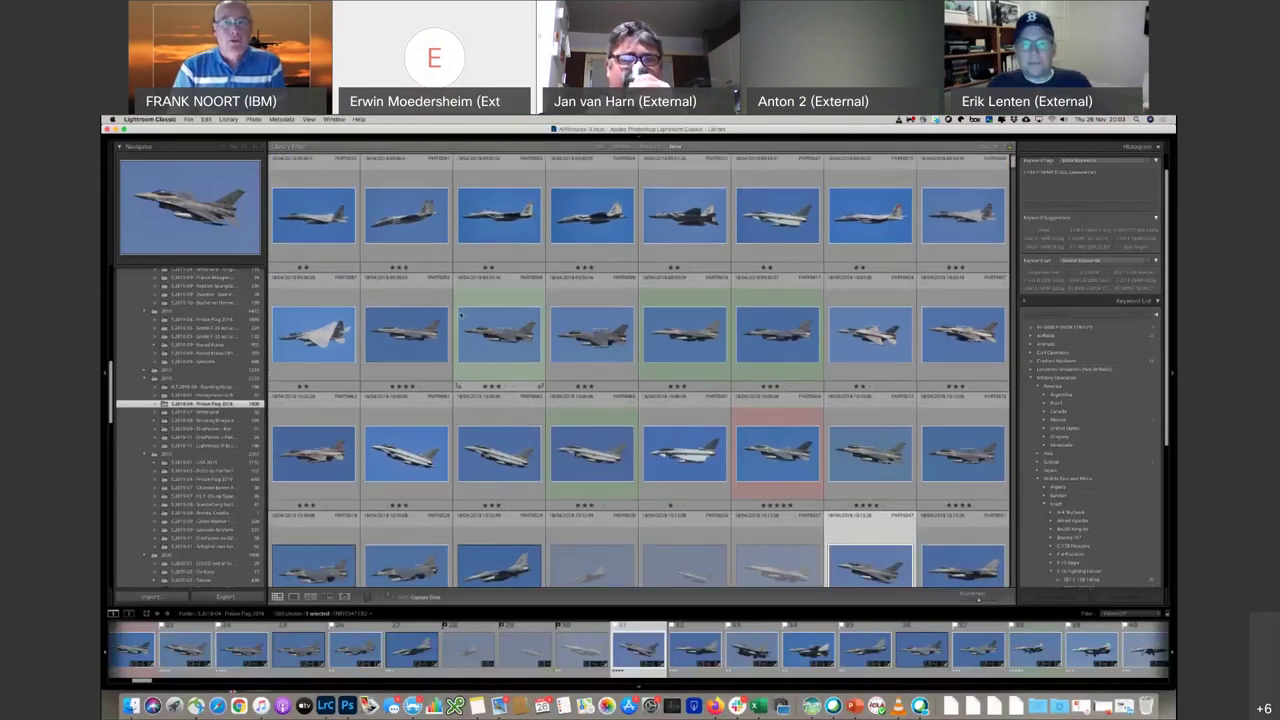
{"action": "mouse_move", "coordinate": [640, 140]}
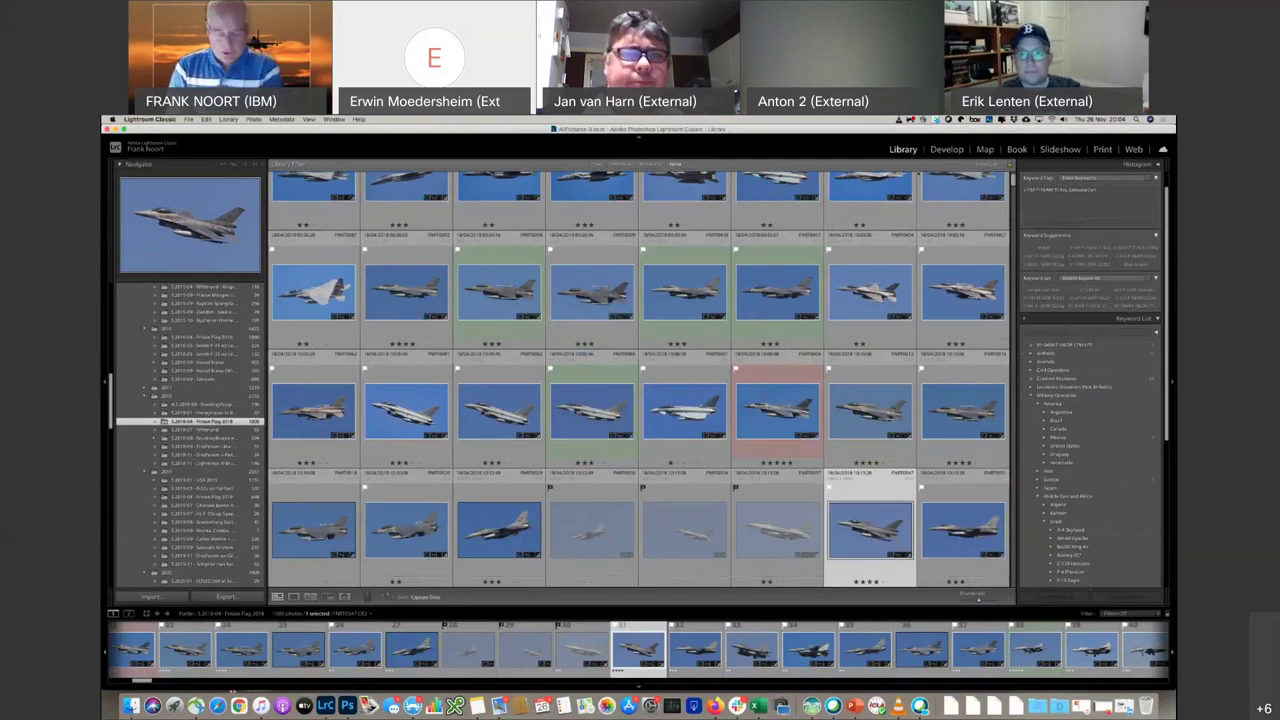
{"action": "mouse_move", "coordinate": [962, 190]}
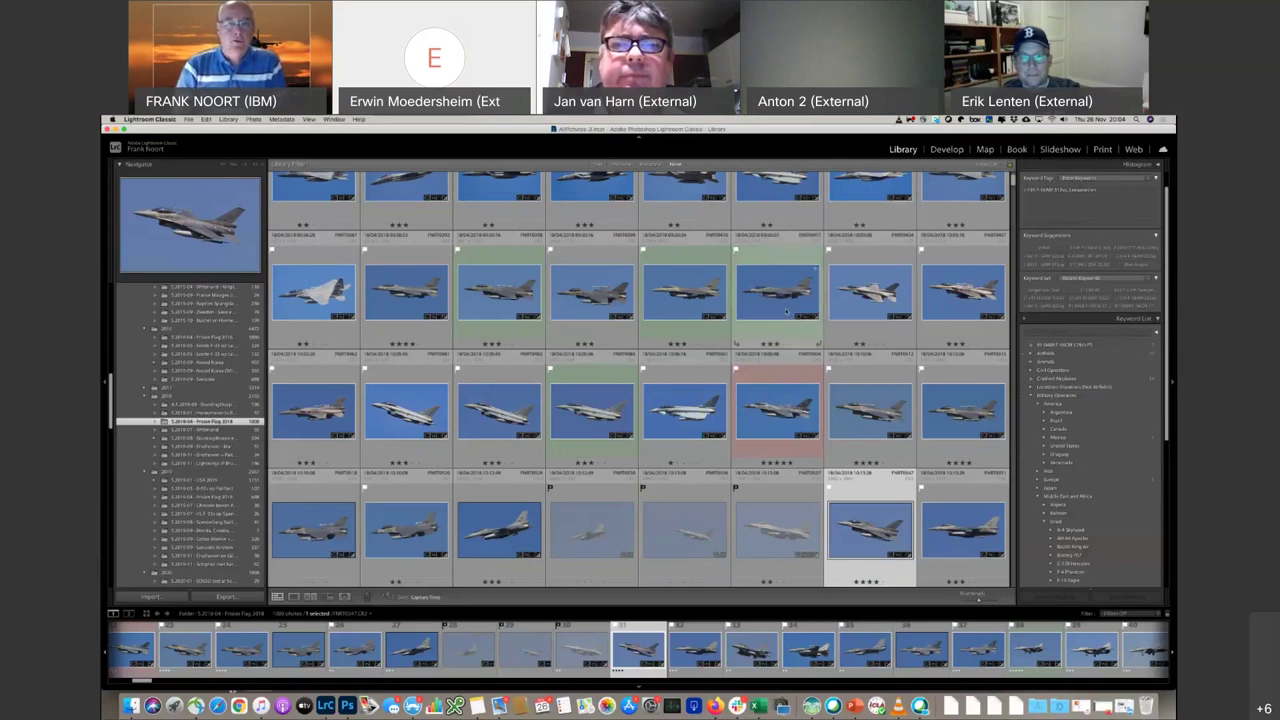
Open Lightroom's File menu at the Import Photos and Video option
{"action": "scroll", "coordinate": [503, 285], "scroll_direction": "up", "scroll_amount": 1}
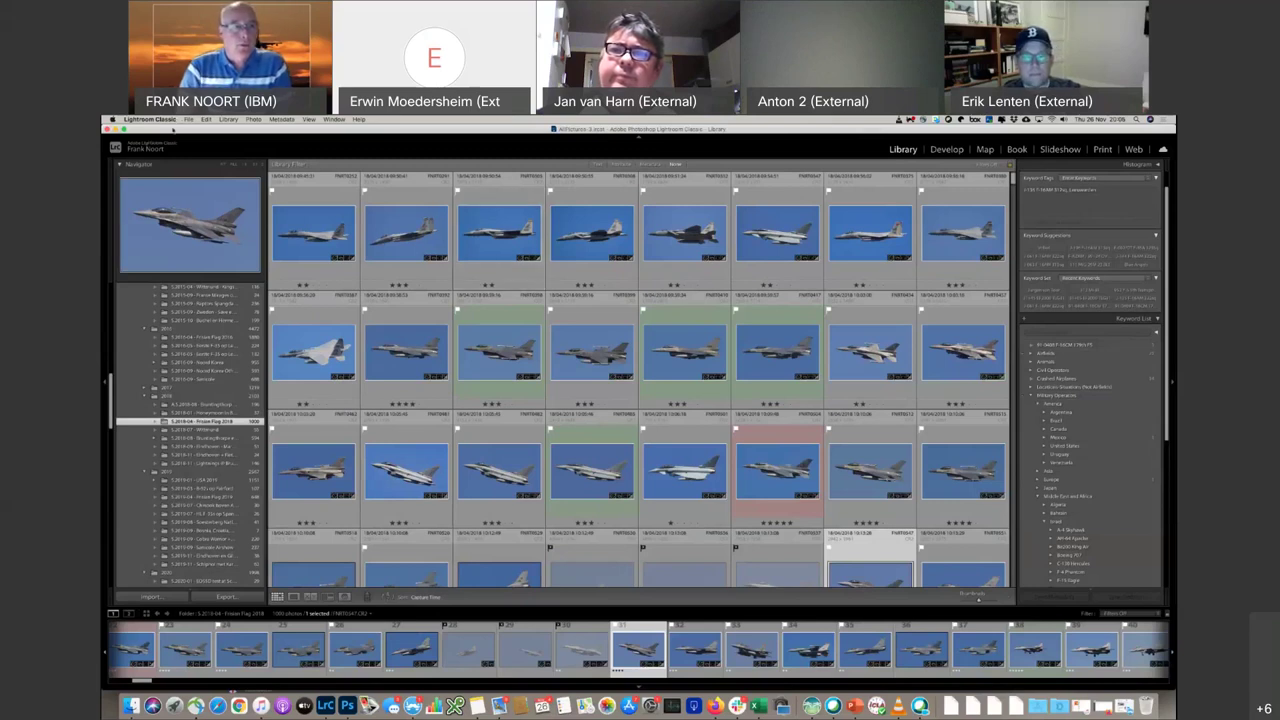
{"action": "left_click", "coordinate": [188, 119]}
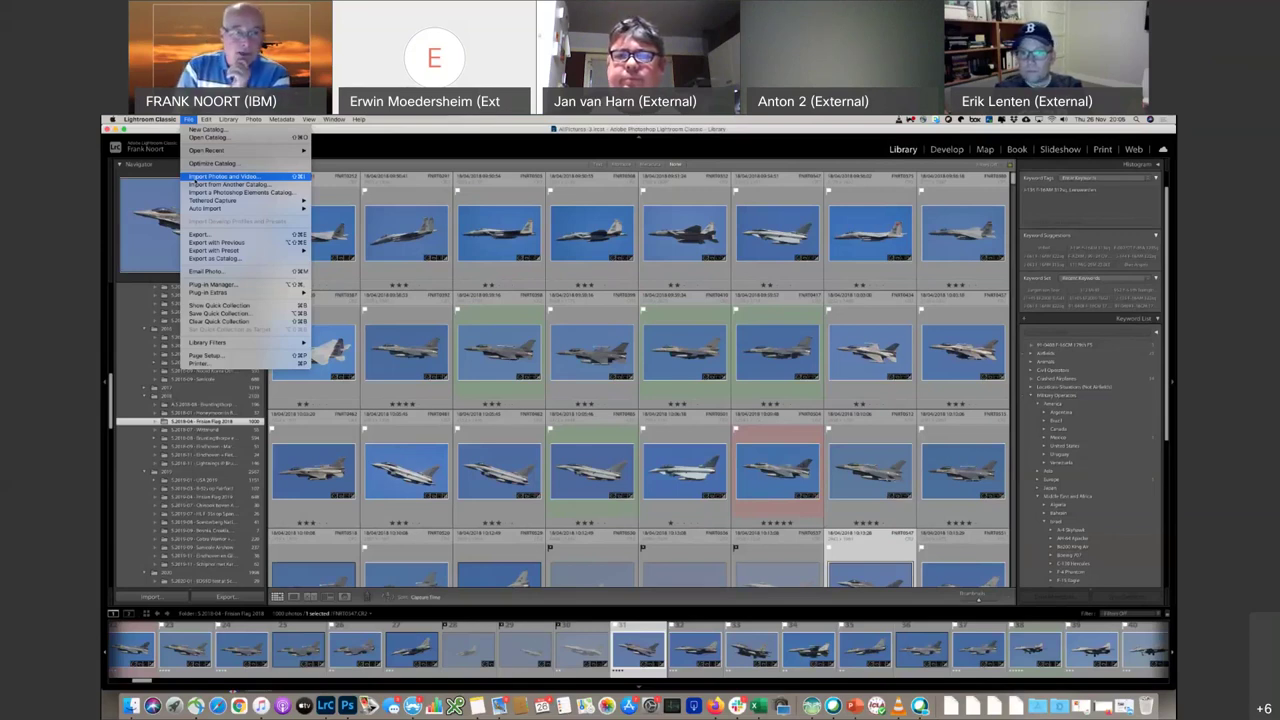
Check the EOS_DIGITAL card's DCIM > 100EOS5D folder in a new Finder window
{"action": "left_click", "coordinate": [362, 150]}
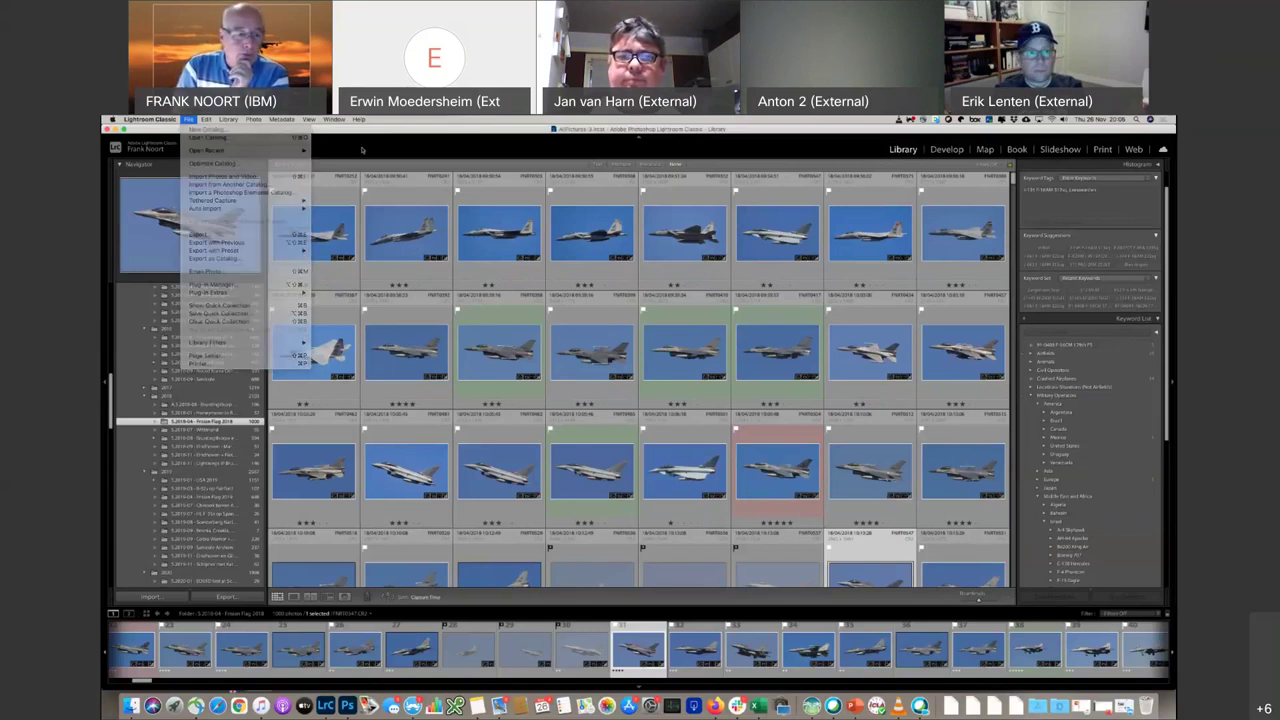
{"action": "left_click", "coordinate": [131, 706]}
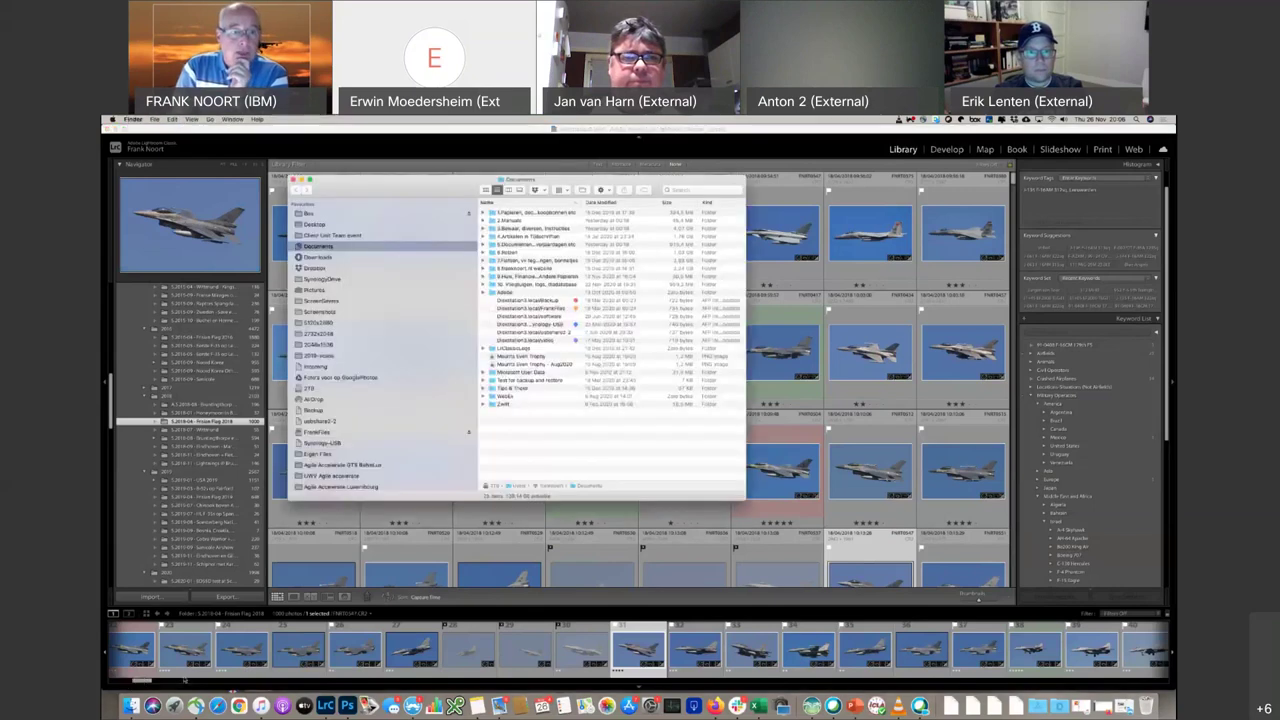
{"action": "scroll", "coordinate": [315, 376], "scroll_direction": "down", "scroll_amount": 5}
{"action": "scroll", "coordinate": [312, 372], "scroll_direction": "down", "scroll_amount": 3}
{"action": "scroll", "coordinate": [309, 369], "scroll_direction": "down", "scroll_amount": 3}
{"action": "left_click", "coordinate": [313, 369]}
{"action": "left_click", "coordinate": [500, 213]}
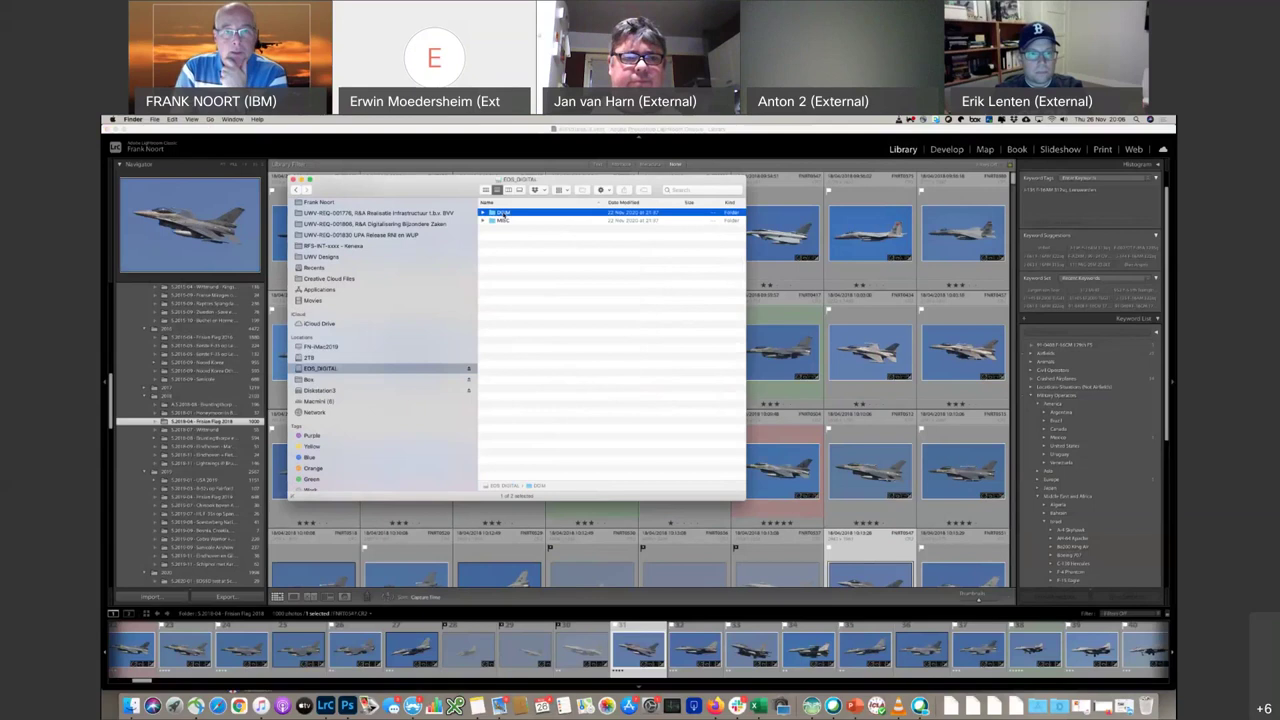
{"action": "double_click", "coordinate": [500, 214]}
{"action": "double_click", "coordinate": [505, 213]}
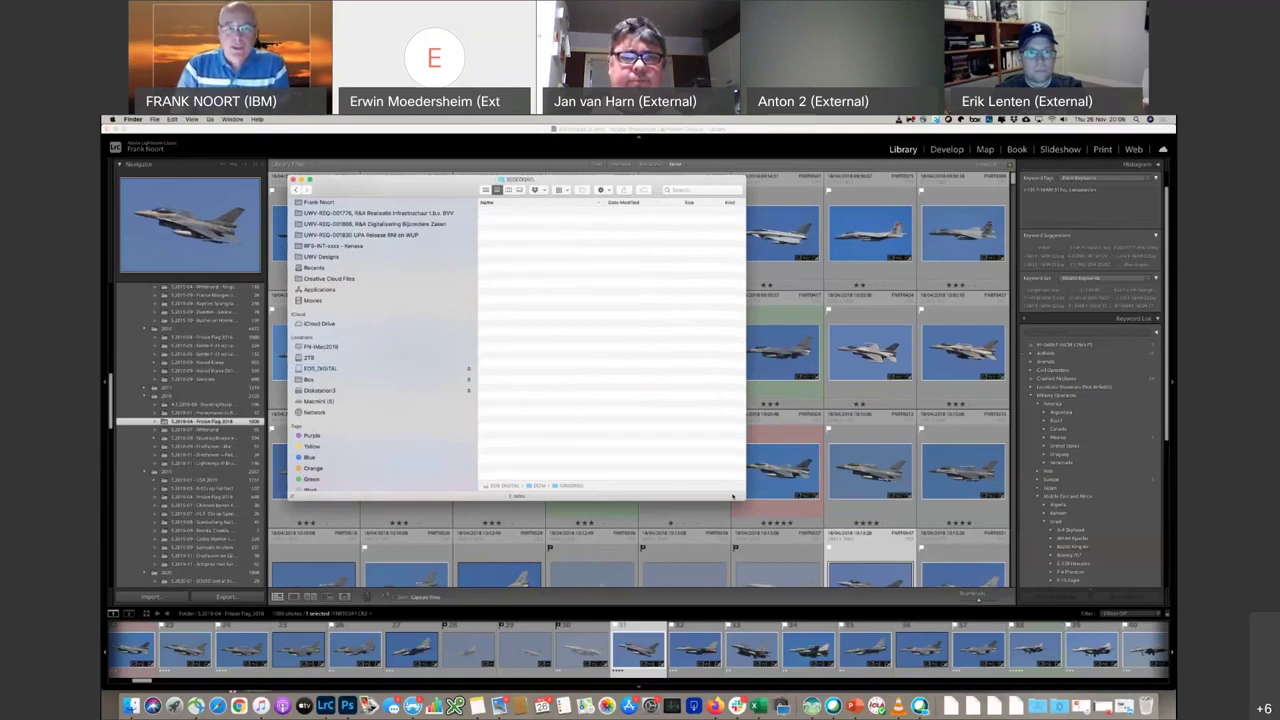
Enlarge the Finder window and show the Pictures folder in Column view
{"action": "left_click_drag", "start_coordinate": [745, 497], "coordinate": [852, 549]}
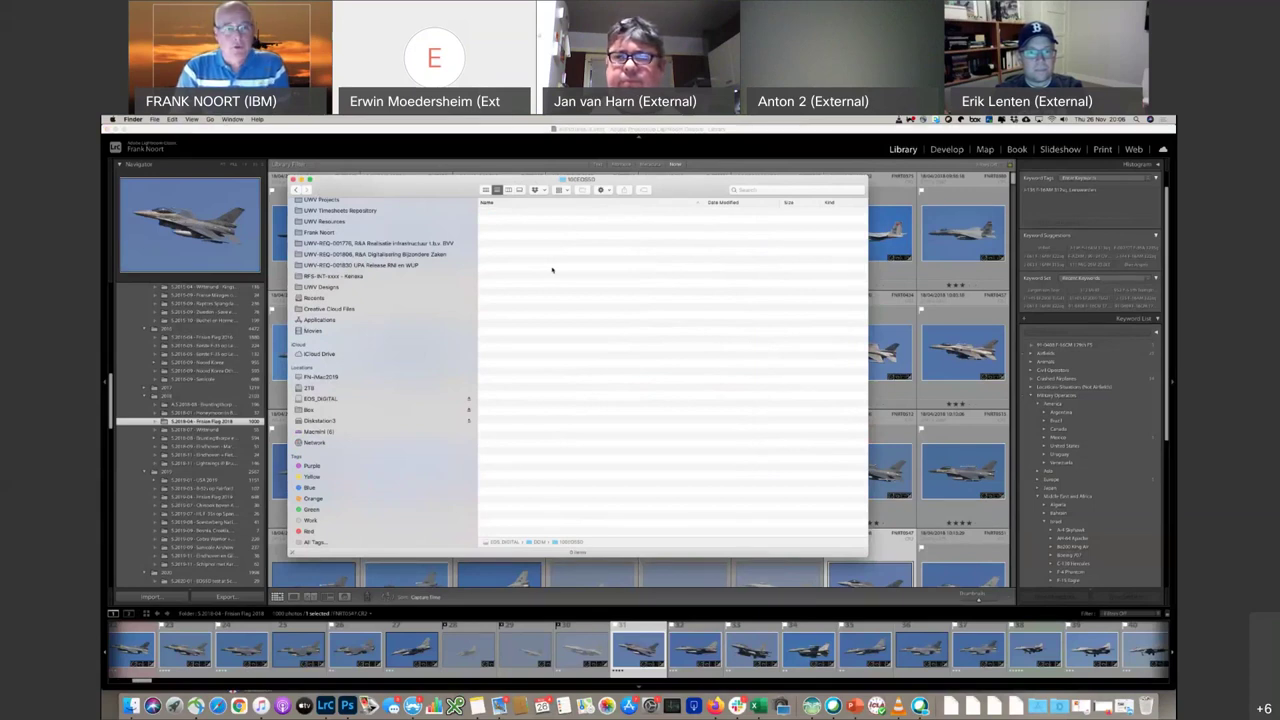
{"action": "scroll", "coordinate": [390, 313], "scroll_direction": "up", "scroll_amount": 3}
{"action": "scroll", "coordinate": [390, 313], "scroll_direction": "up", "scroll_amount": 2}
{"action": "scroll", "coordinate": [390, 313], "scroll_direction": "up", "scroll_amount": 3}
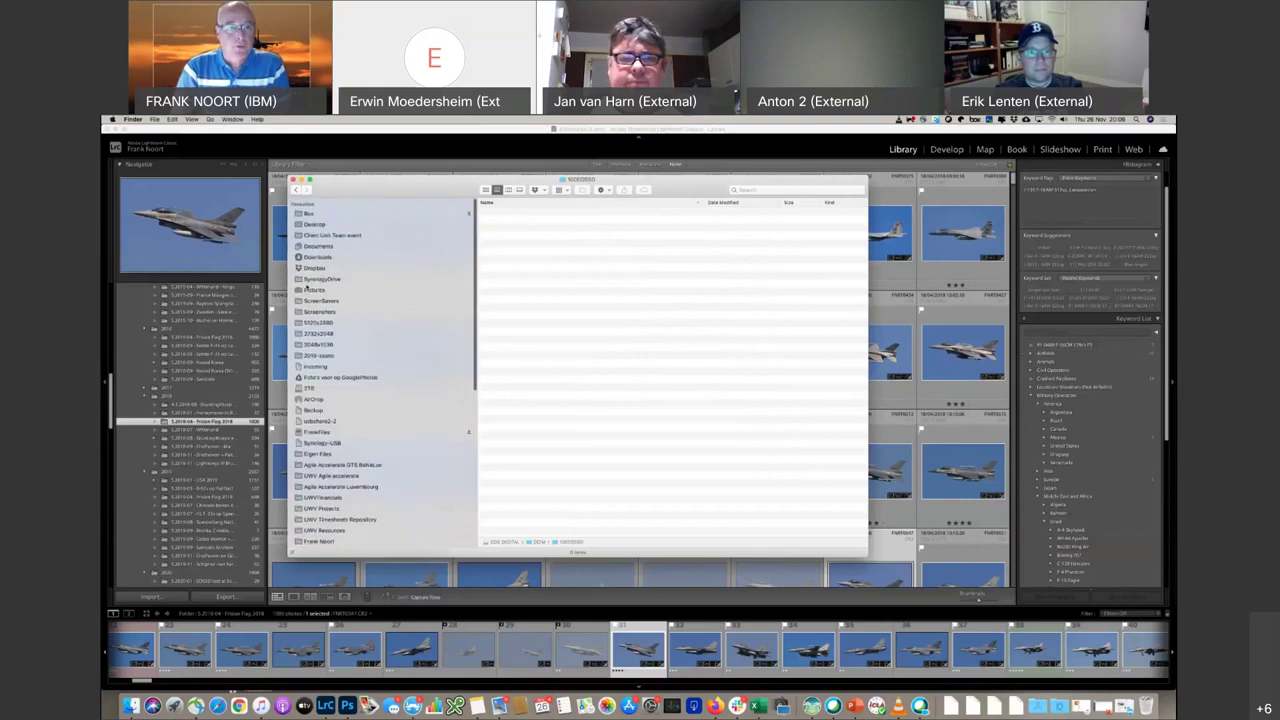
{"action": "left_click", "coordinate": [307, 289]}
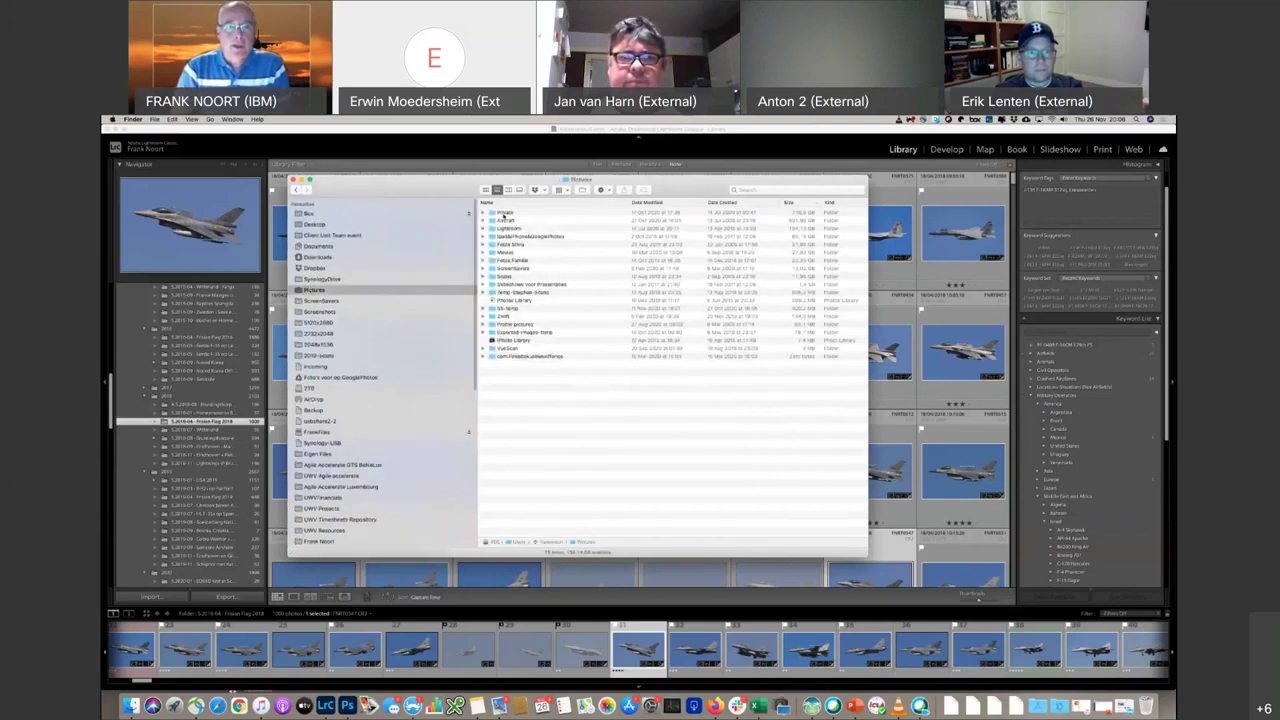
{"action": "key", "text": "super+3"}
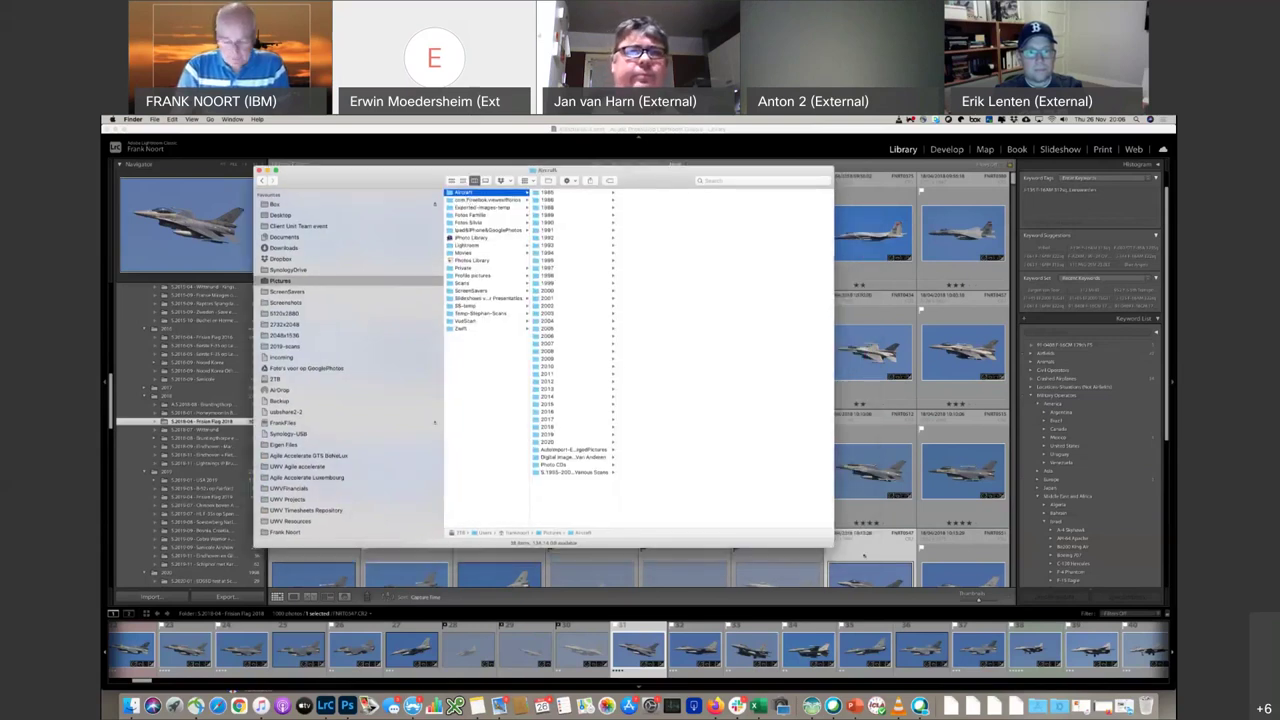
Open Aircraft > 2020 and widen the column to show the full S.2020 folder names
{"action": "left_click_drag", "start_coordinate": [834, 546], "coordinate": [936, 589]}
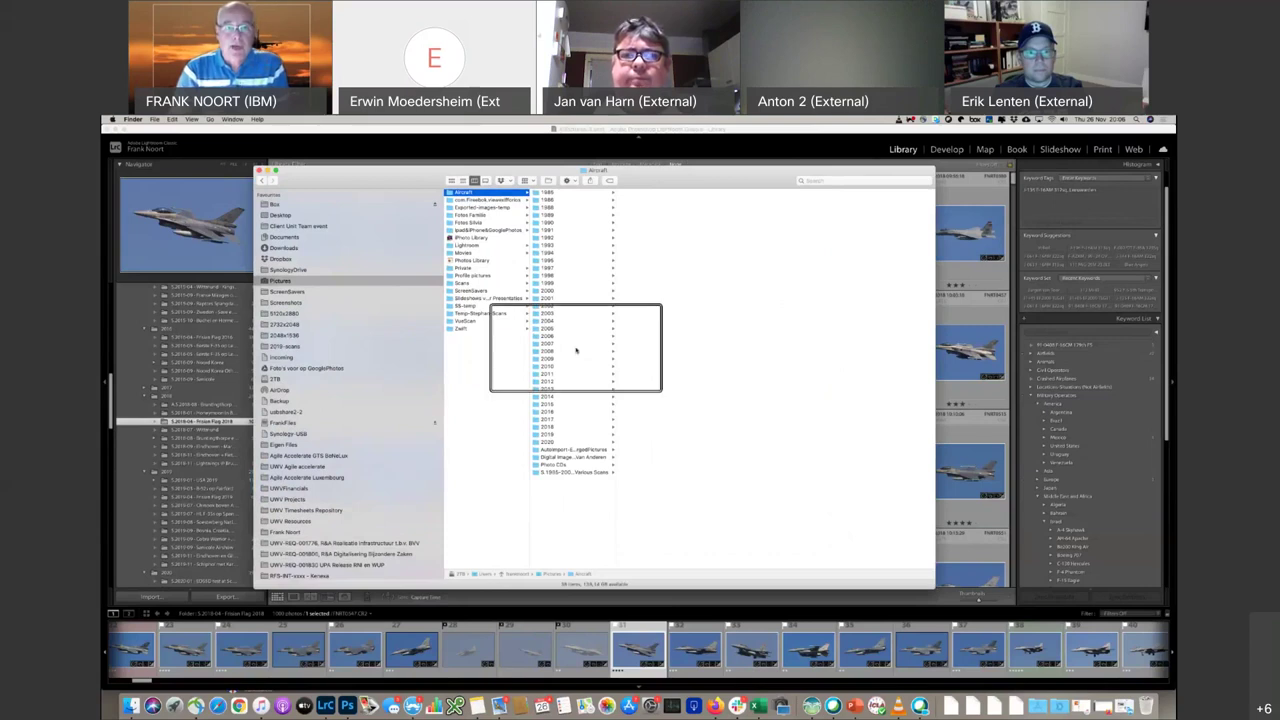
{"action": "left_click", "coordinate": [552, 442]}
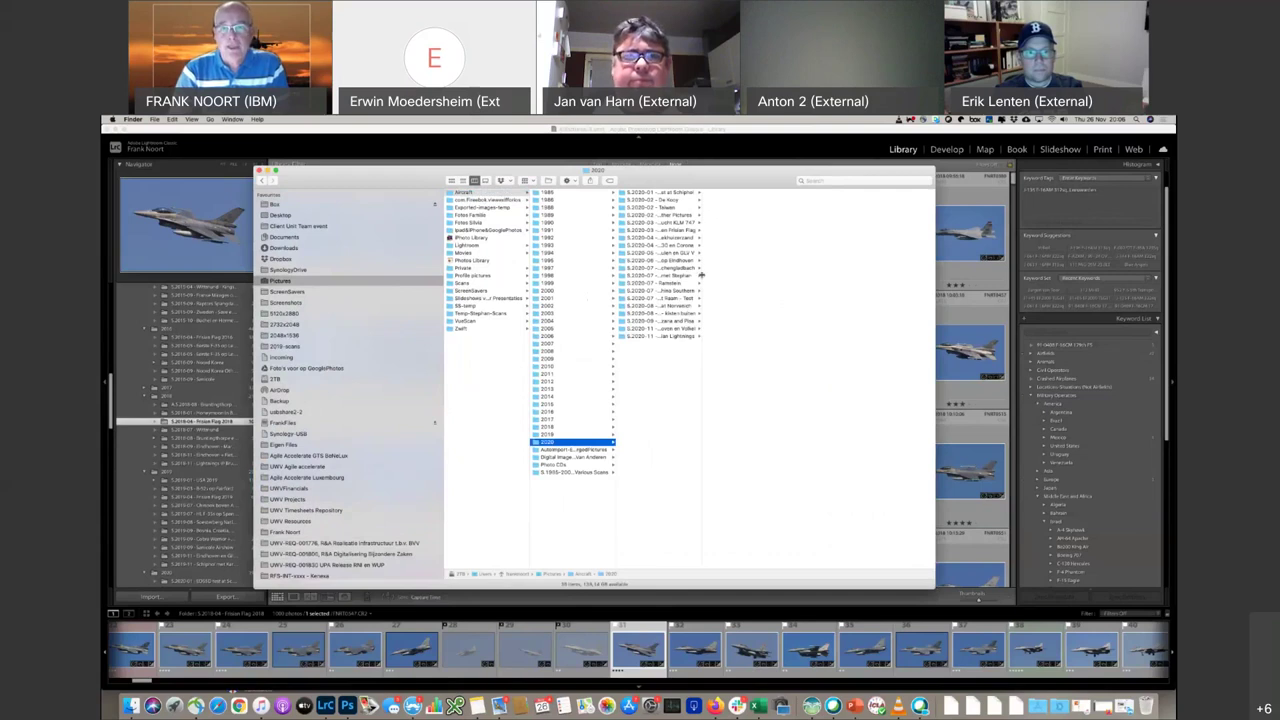
{"action": "left_click_drag", "start_coordinate": [702, 274], "coordinate": [799, 278]}
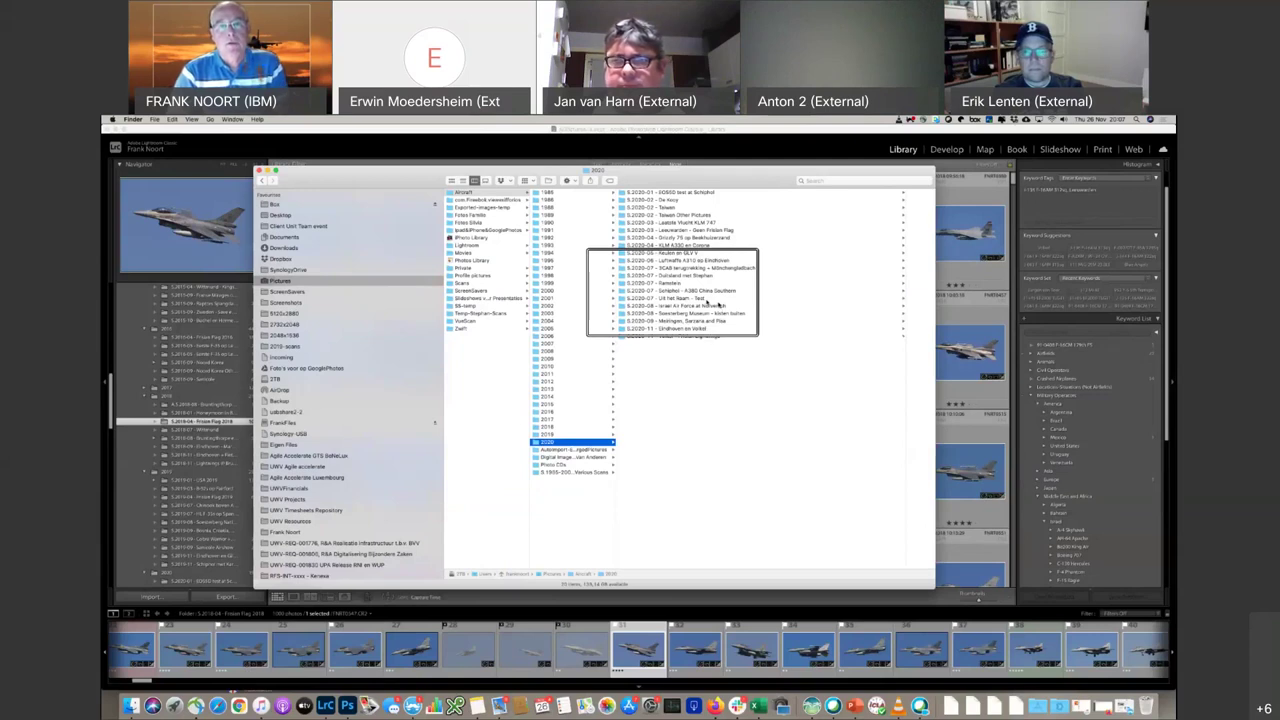
{"action": "left_click_drag", "start_coordinate": [706, 303], "coordinate": [793, 476]}
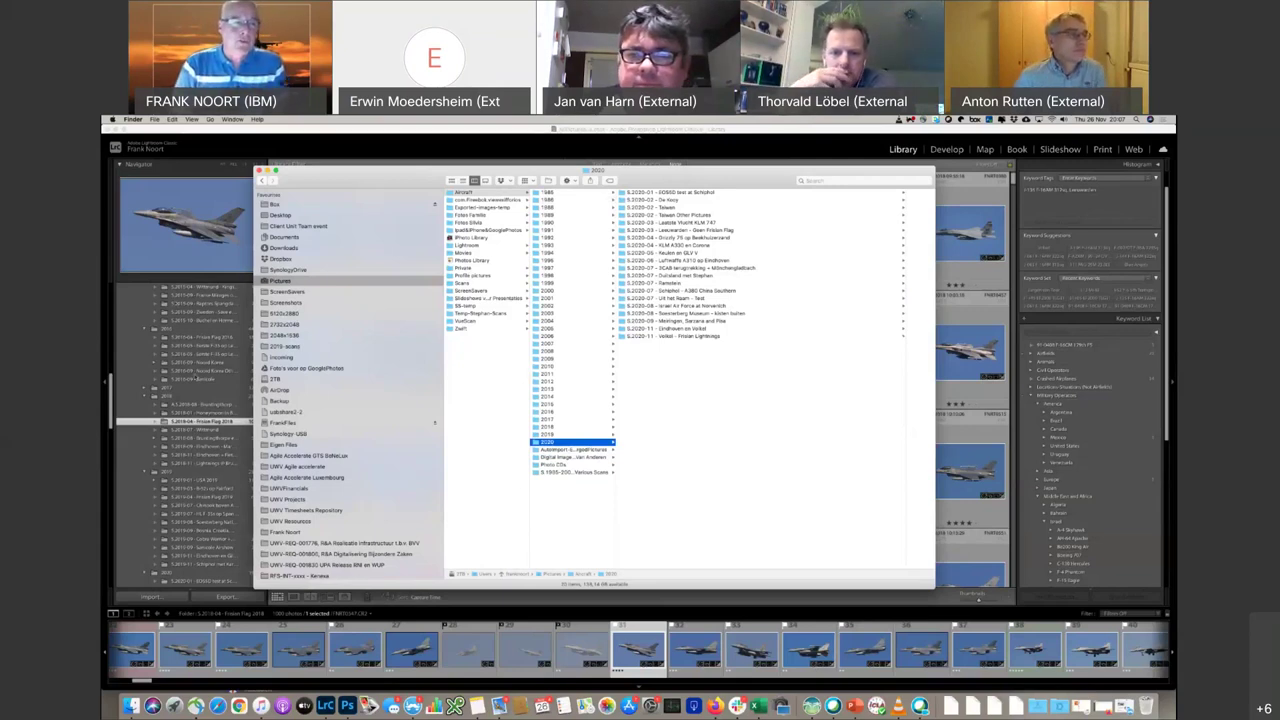
Show the 5.2016-09 Specials folder under Noord Korea Other Pictures in Lightroom's grid
{"action": "left_click", "coordinate": [195, 370]}
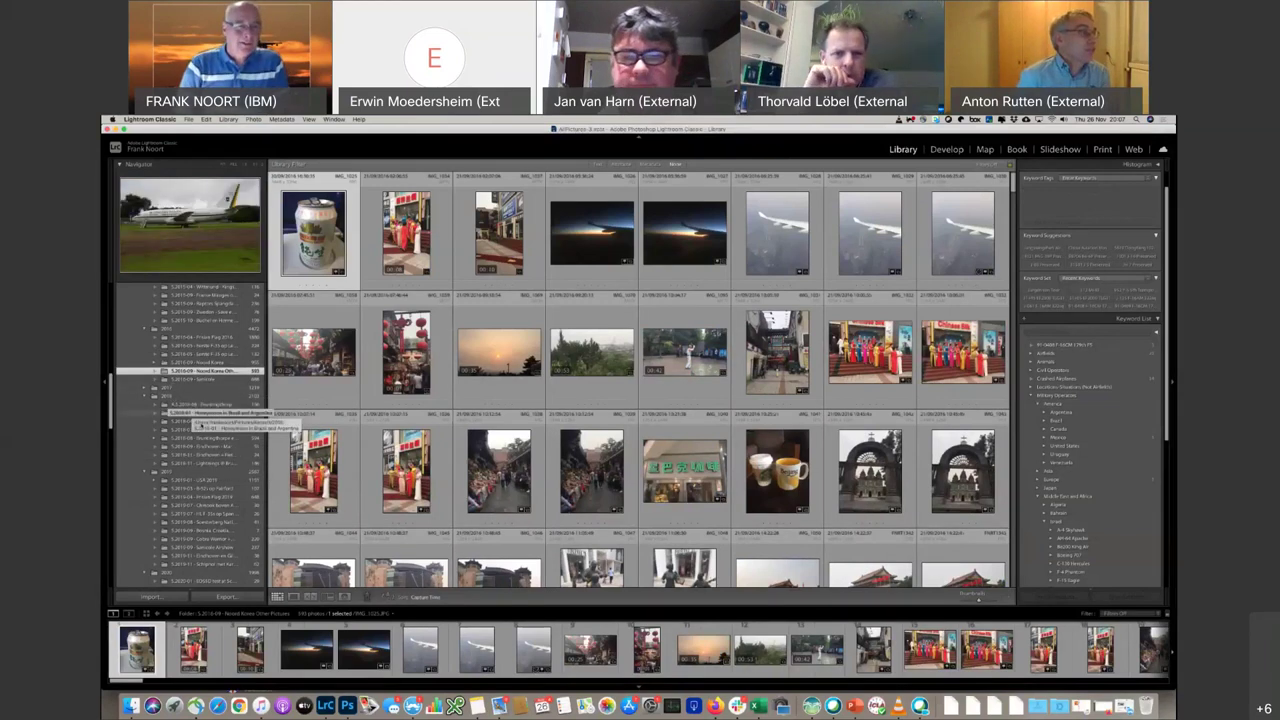
{"action": "left_click", "coordinate": [190, 379]}
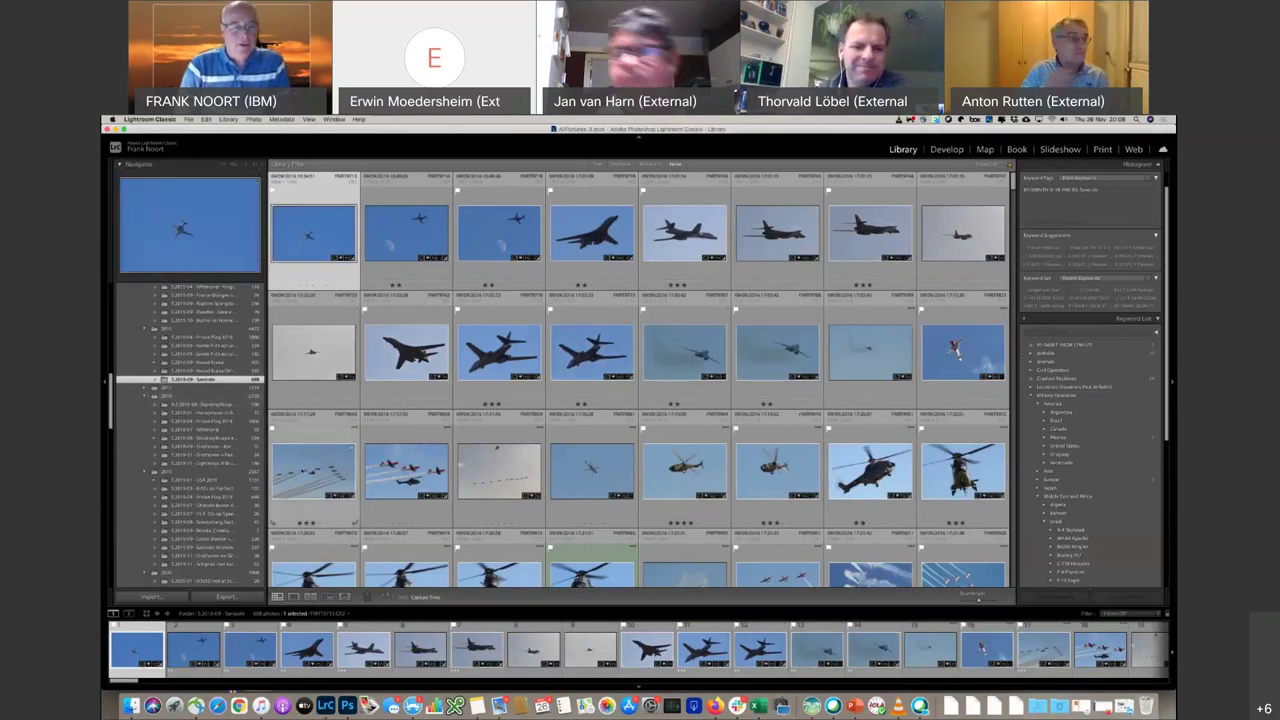
{"action": "mouse_move", "coordinate": [313, 470]}
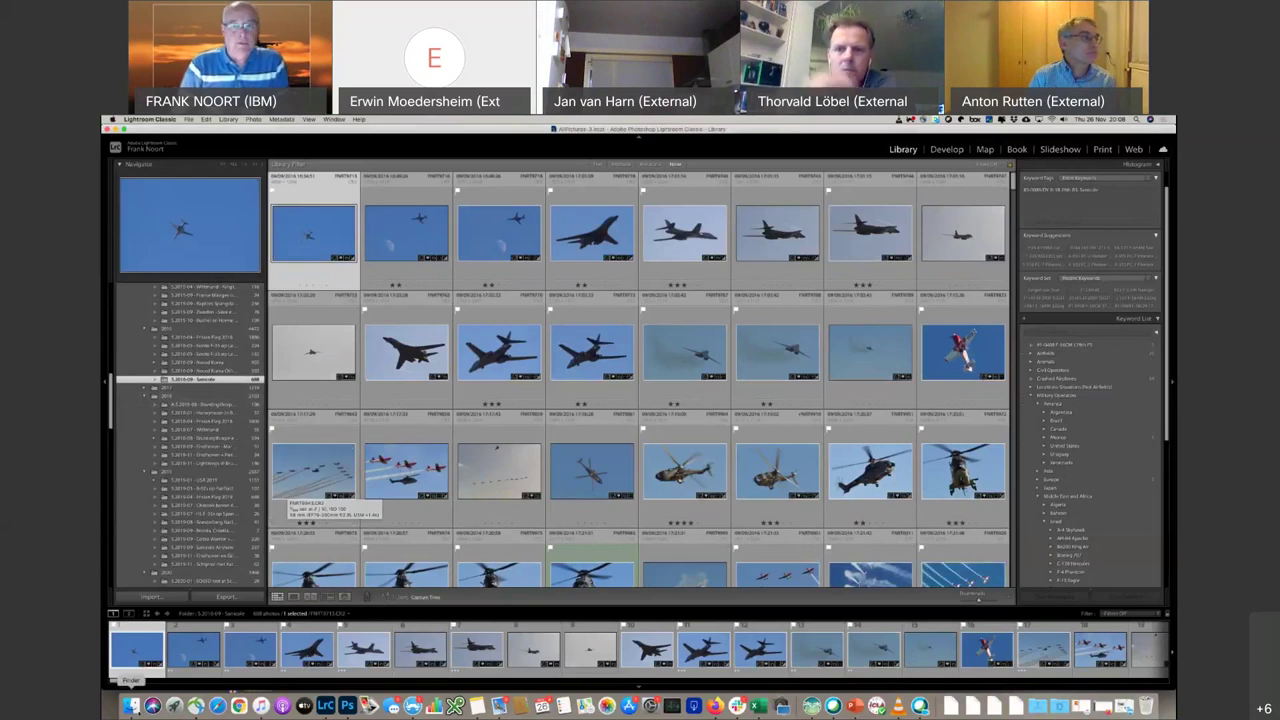
Create a new folder named 'S.2020-11 - LR Test' inside the 2020 folder
{"action": "key", "text": "super+Tab"}
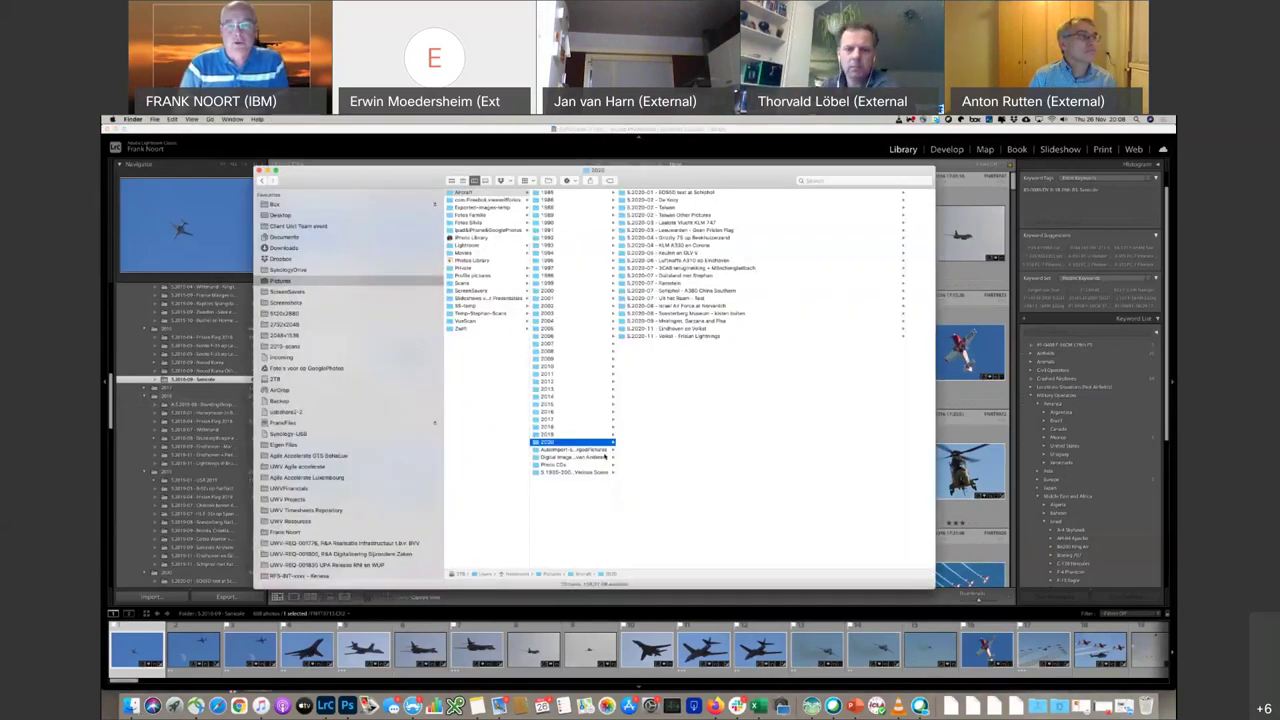
{"action": "right_click", "coordinate": [655, 381]}
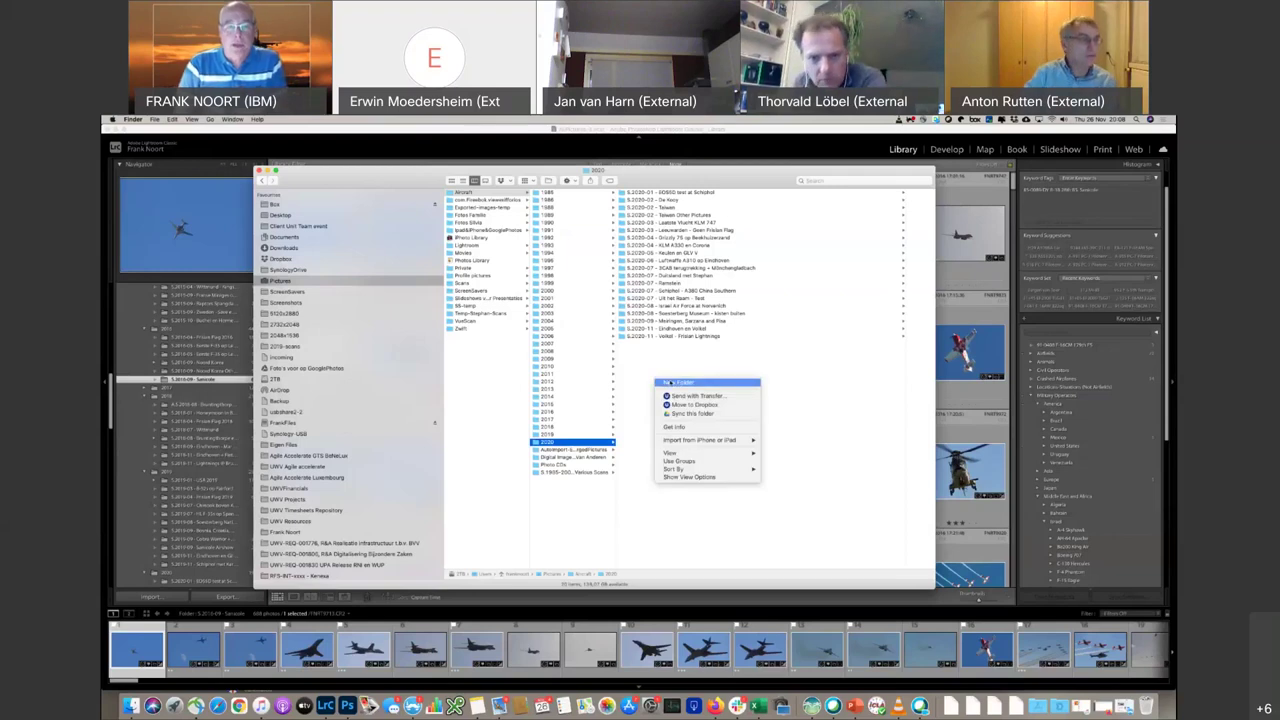
{"action": "key", "text": "Escape"}
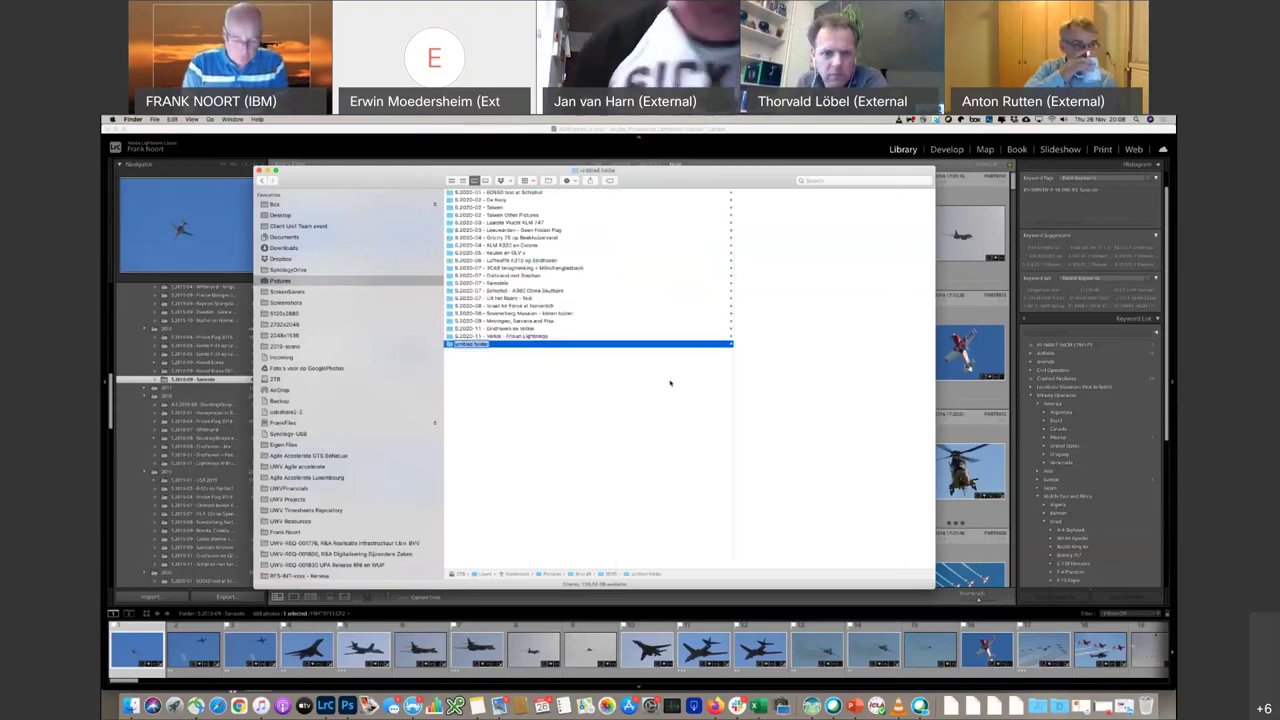
{"action": "type", "text": "S.2020-11"}
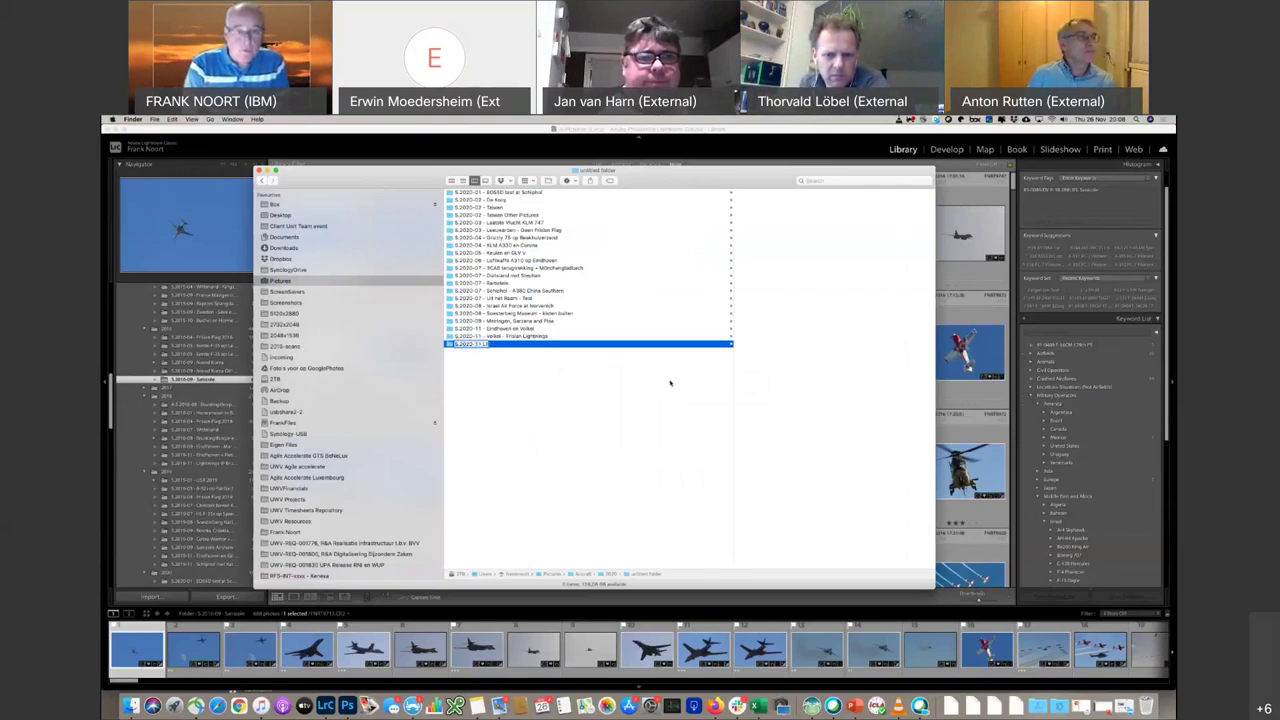
{"action": "type", "text": " - LR"}
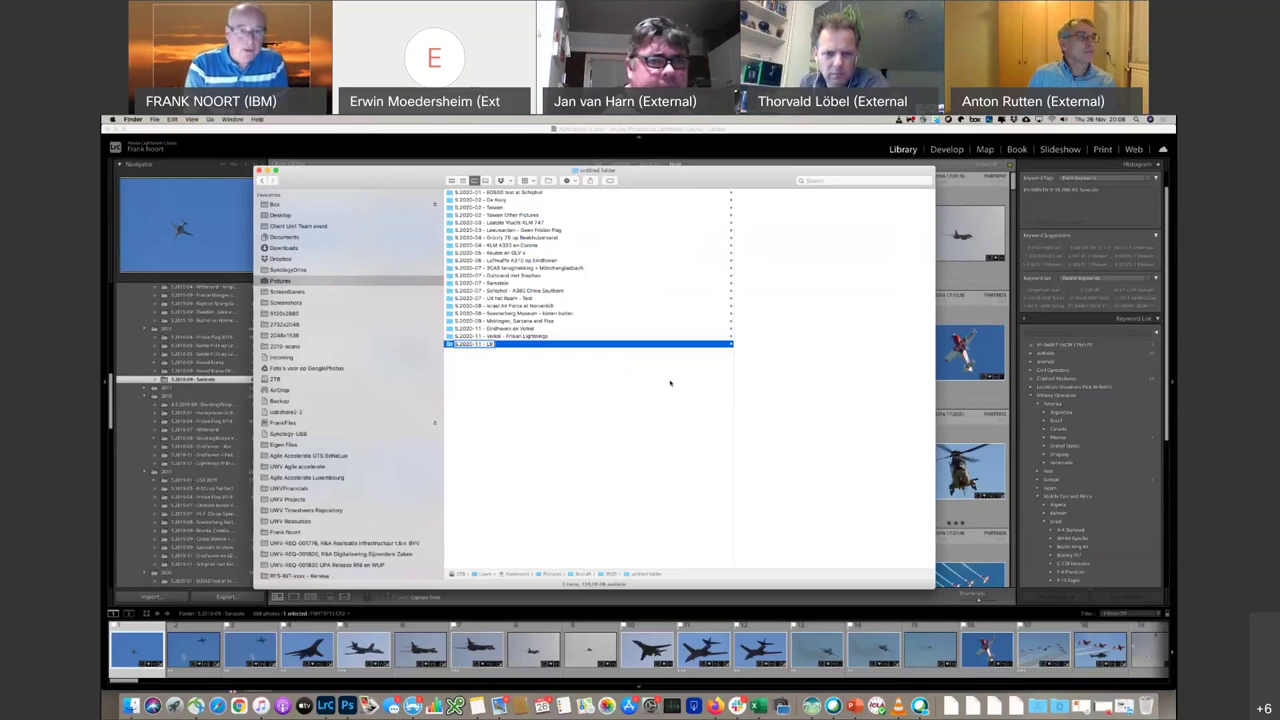
{"action": "type", "text": " Test"}
{"action": "key", "text": "Return"}
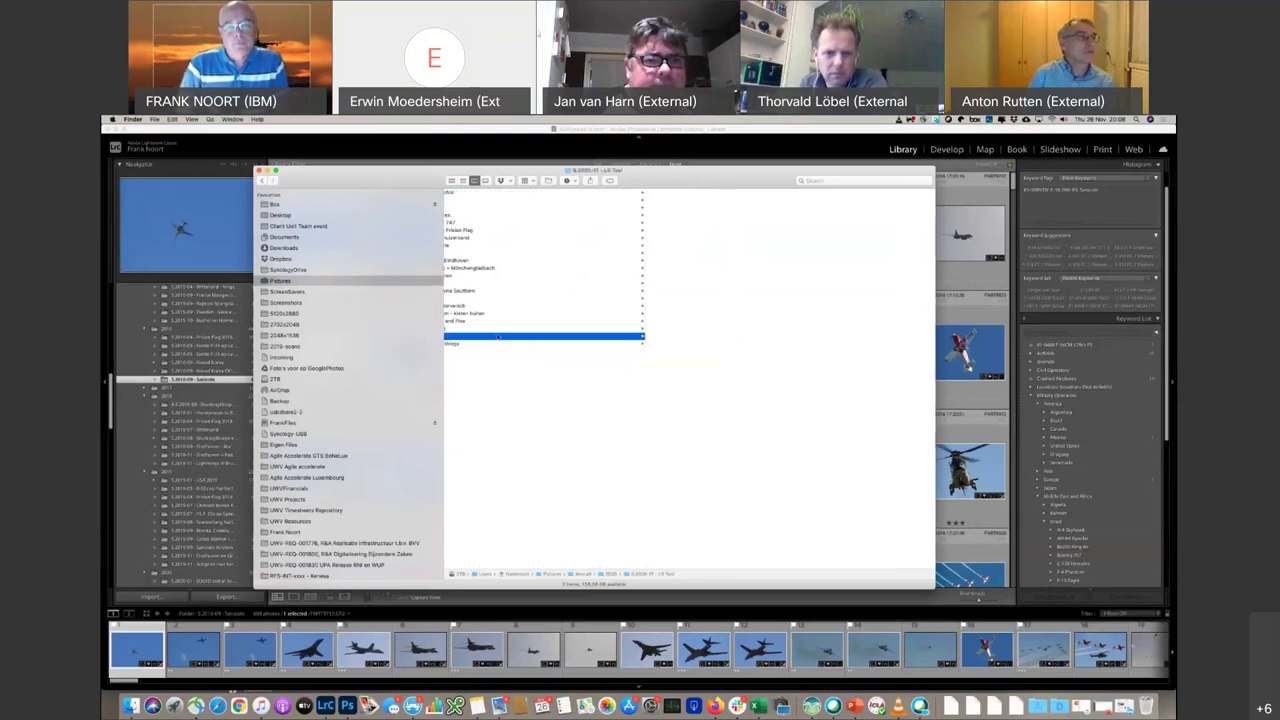
Close the Finder window
{"action": "scroll", "coordinate": [503, 327], "scroll_direction": "left", "scroll_amount": 3}
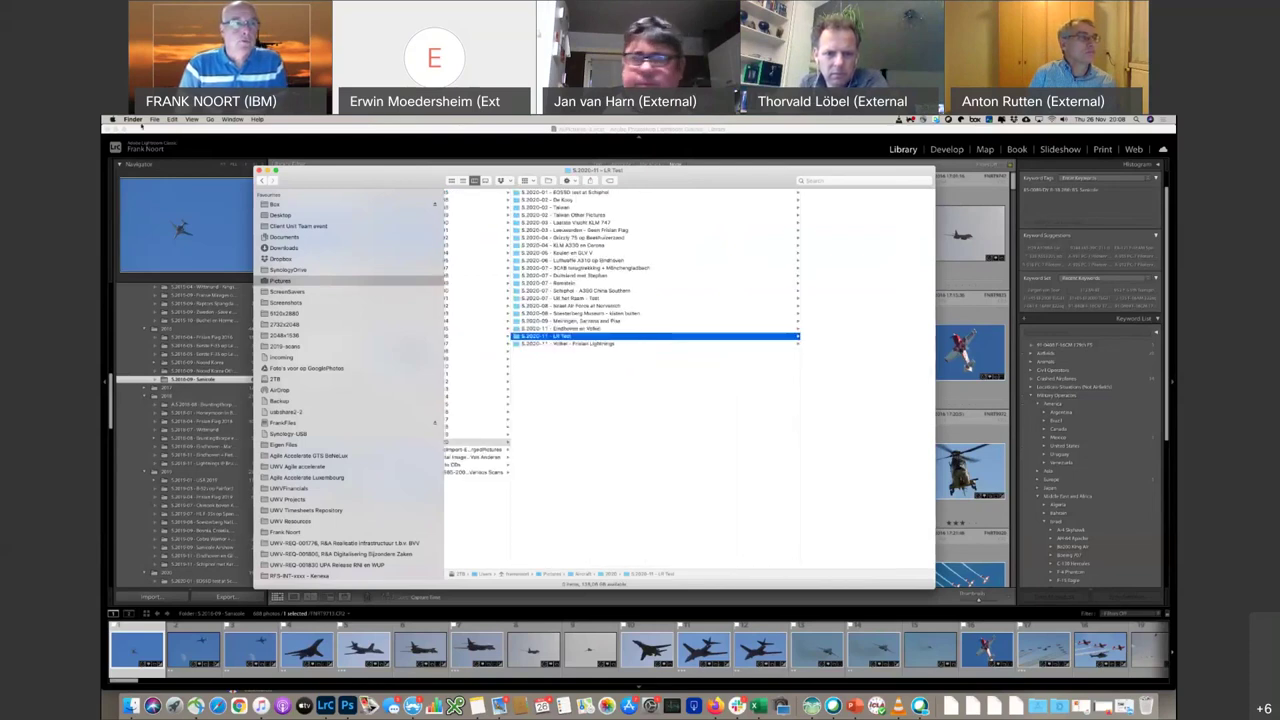
{"action": "left_click", "coordinate": [155, 119]}
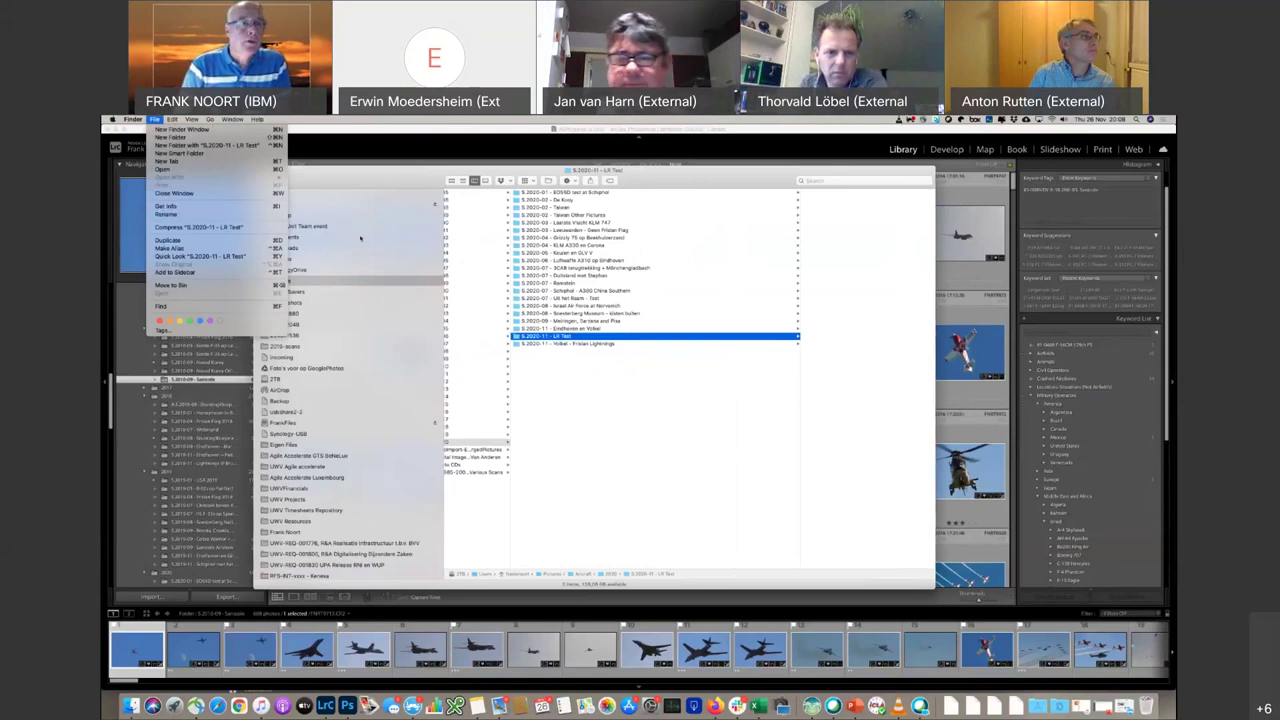
{"action": "left_click", "coordinate": [291, 149]}
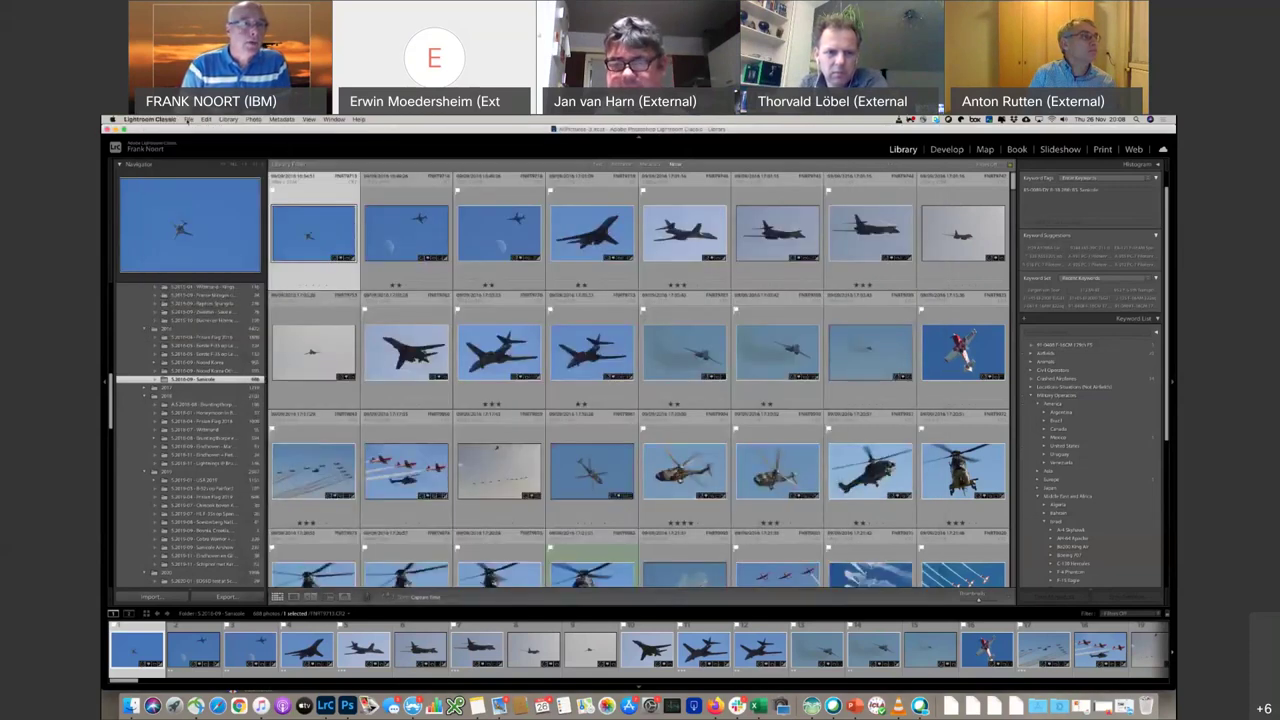
Start an import and expand the 2TB drive down to Users > home > Pictures
{"action": "left_click", "coordinate": [188, 119]}
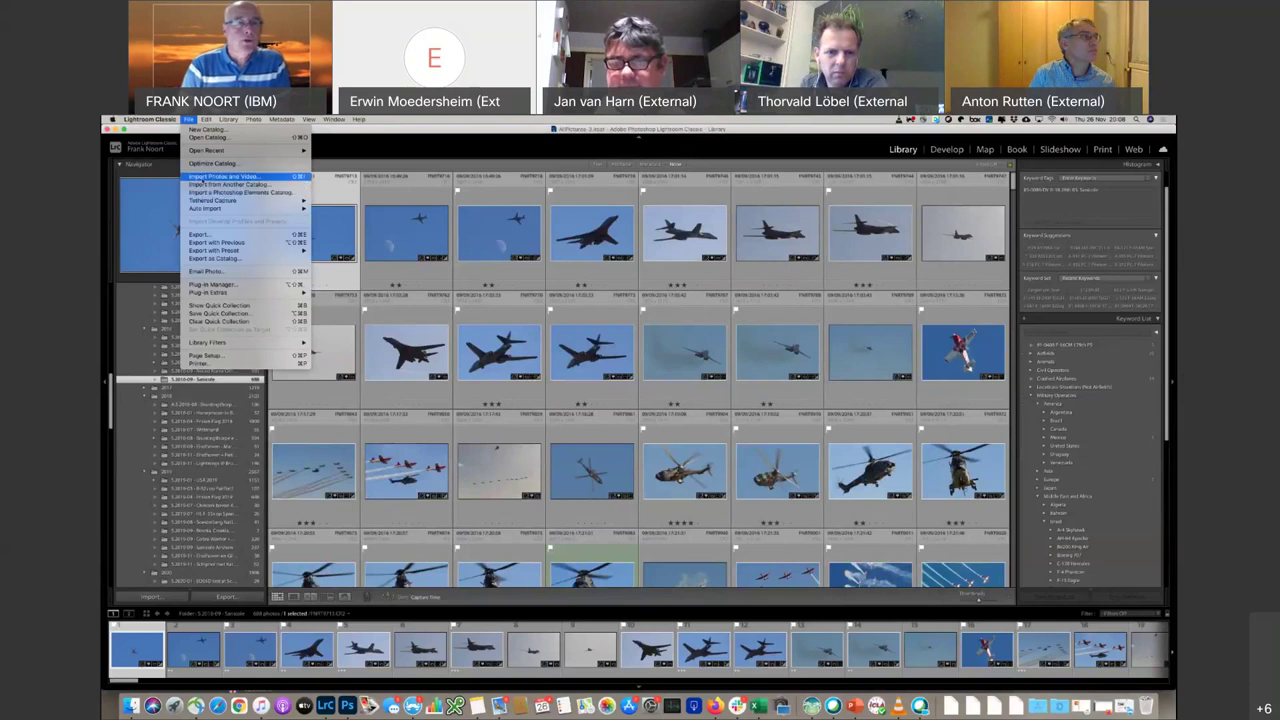
{"action": "left_click", "coordinate": [212, 176]}
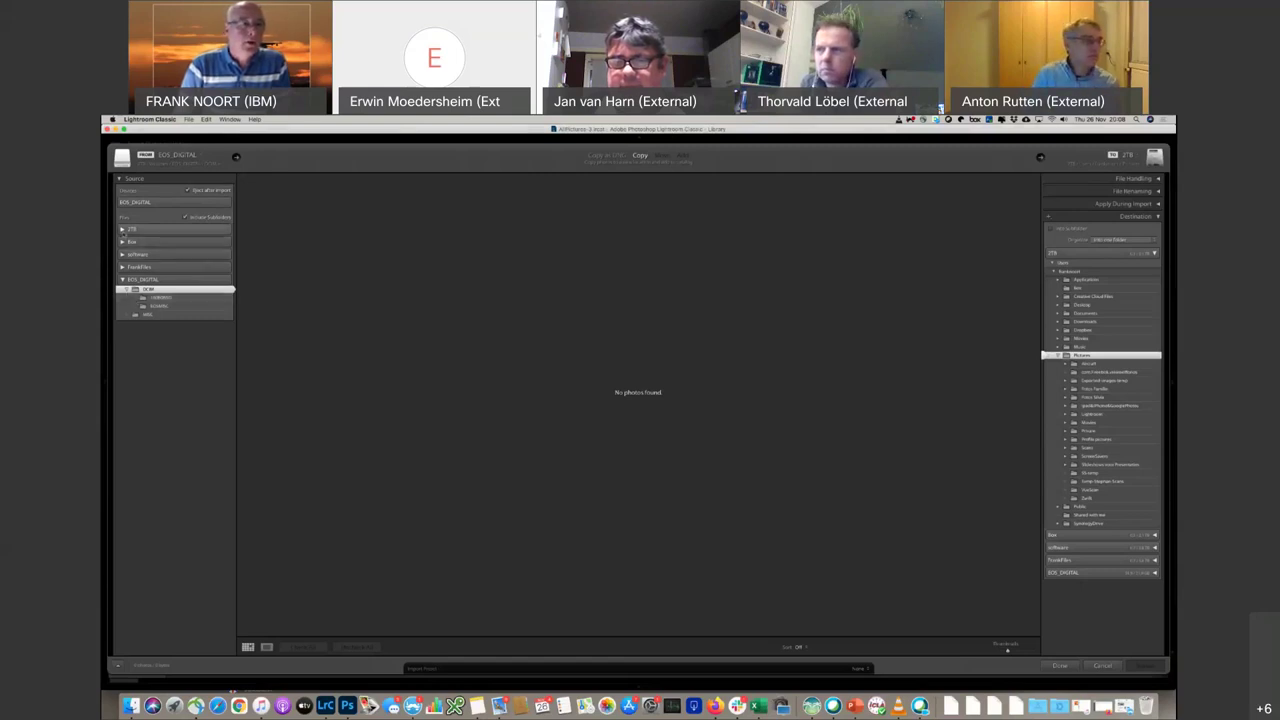
{"action": "left_click", "coordinate": [122, 229]}
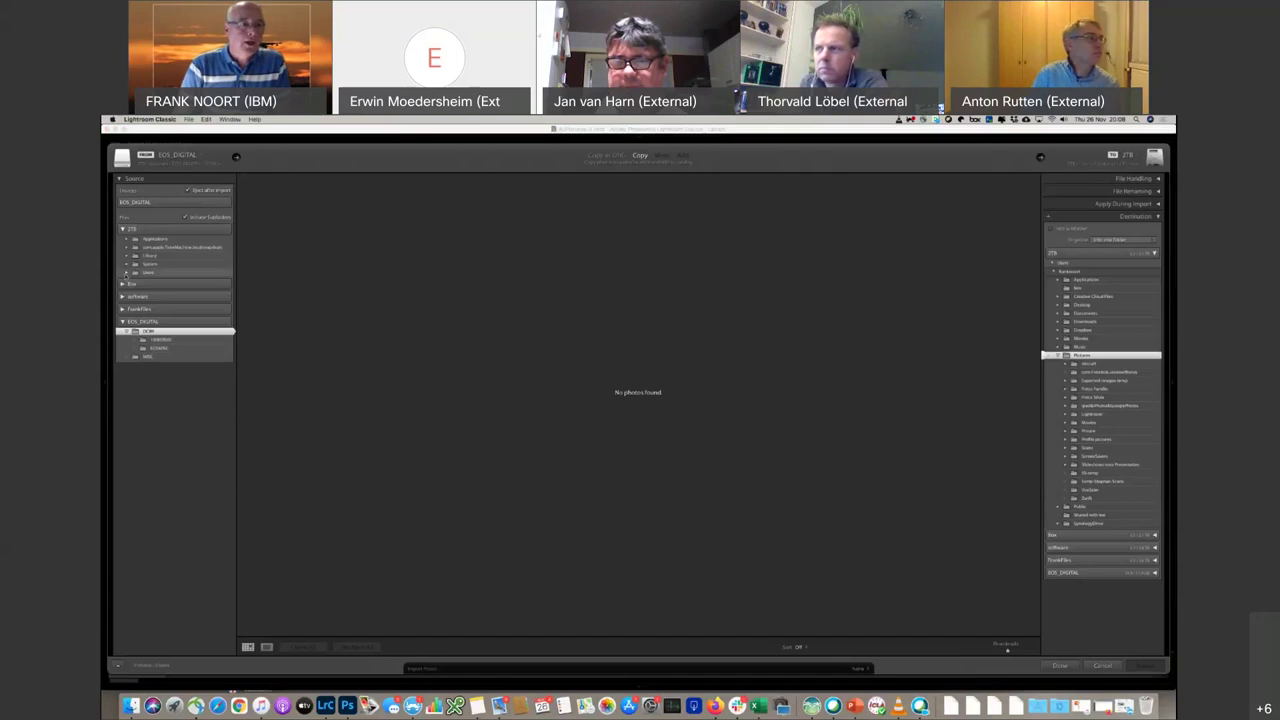
{"action": "left_click", "coordinate": [126, 273]}
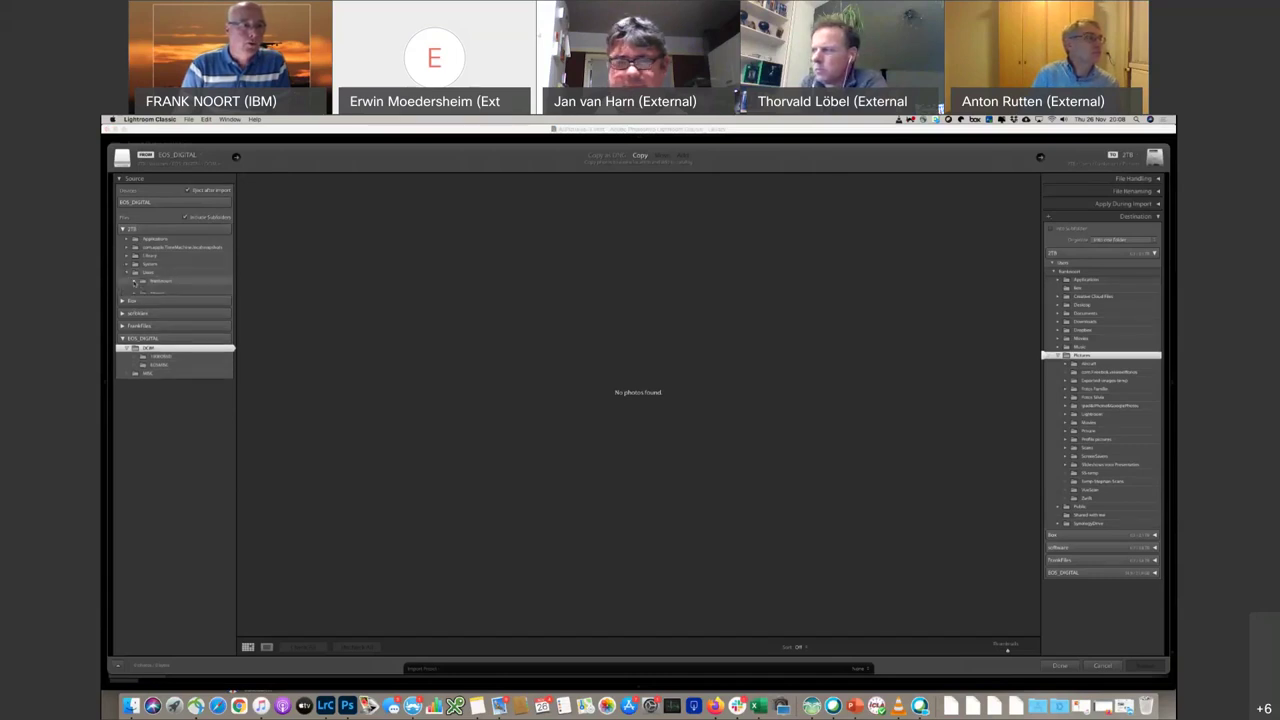
{"action": "left_click", "coordinate": [133, 281]}
{"action": "left_click", "coordinate": [143, 365]}
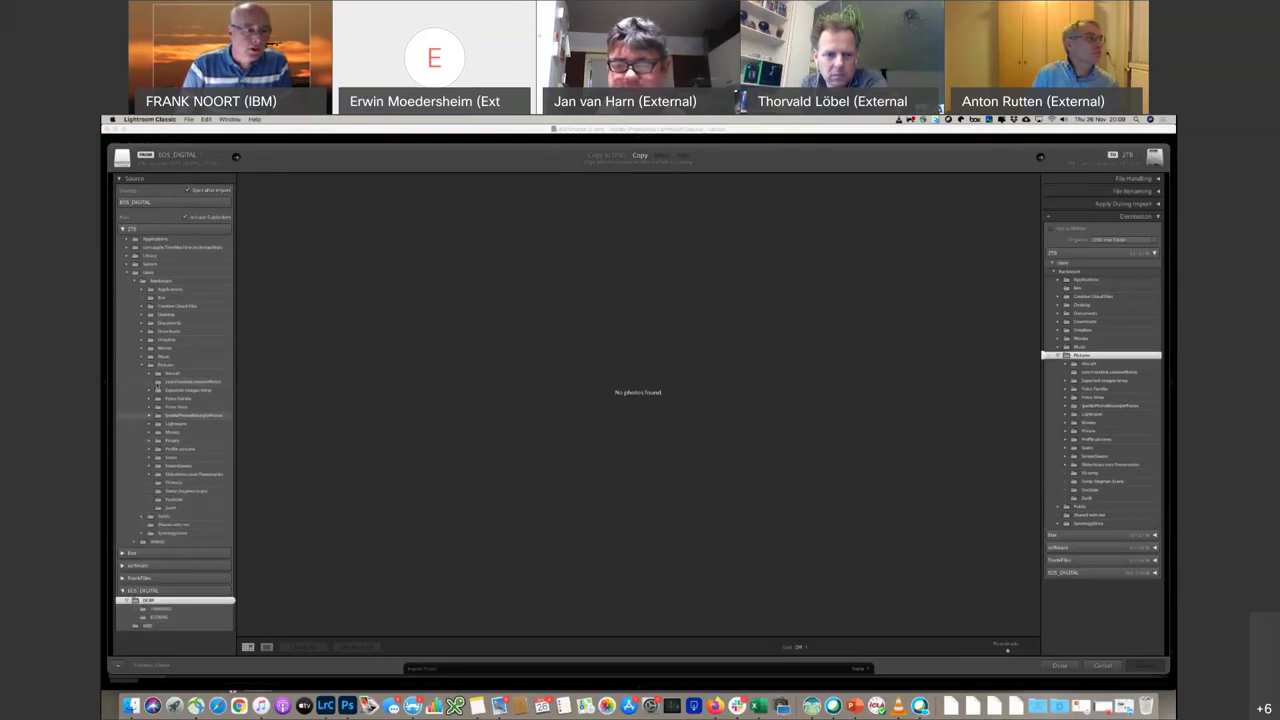
Select the latest 2020 shoot folder under Aircraft as the import source
{"action": "left_click", "coordinate": [149, 373]}
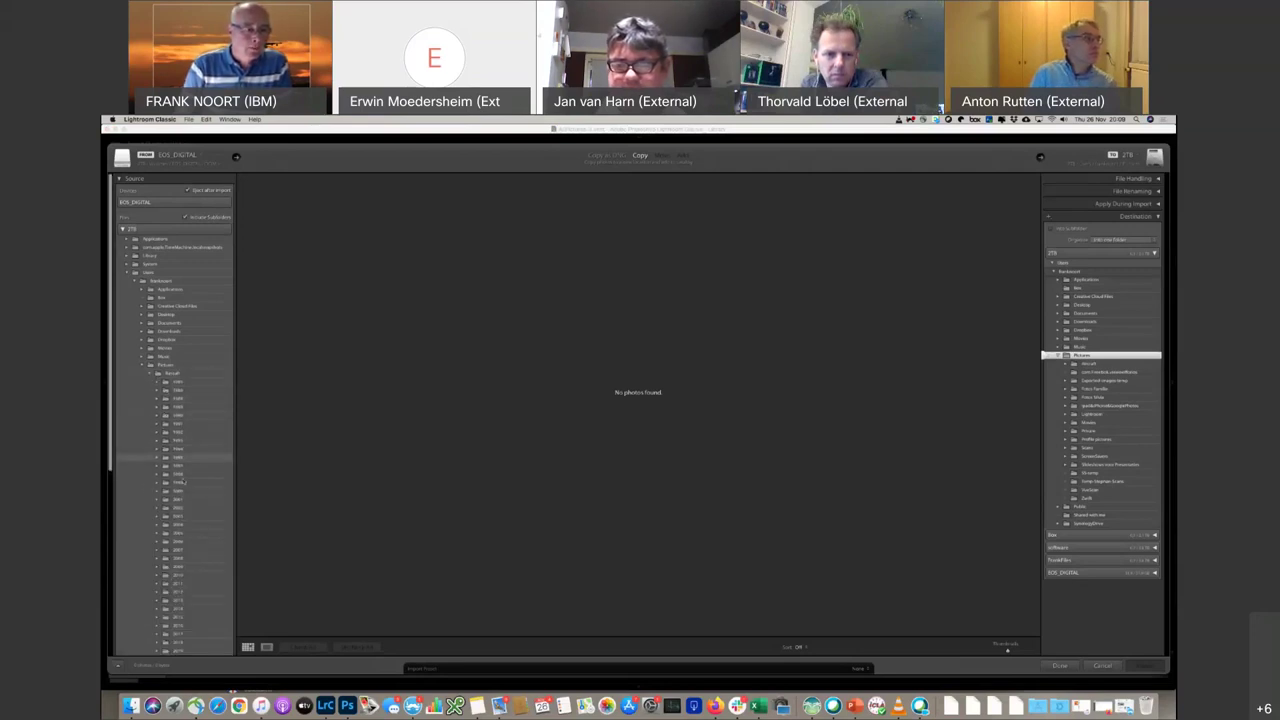
{"action": "scroll", "coordinate": [180, 470], "scroll_direction": "down", "scroll_amount": 3}
{"action": "left_click", "coordinate": [178, 549]}
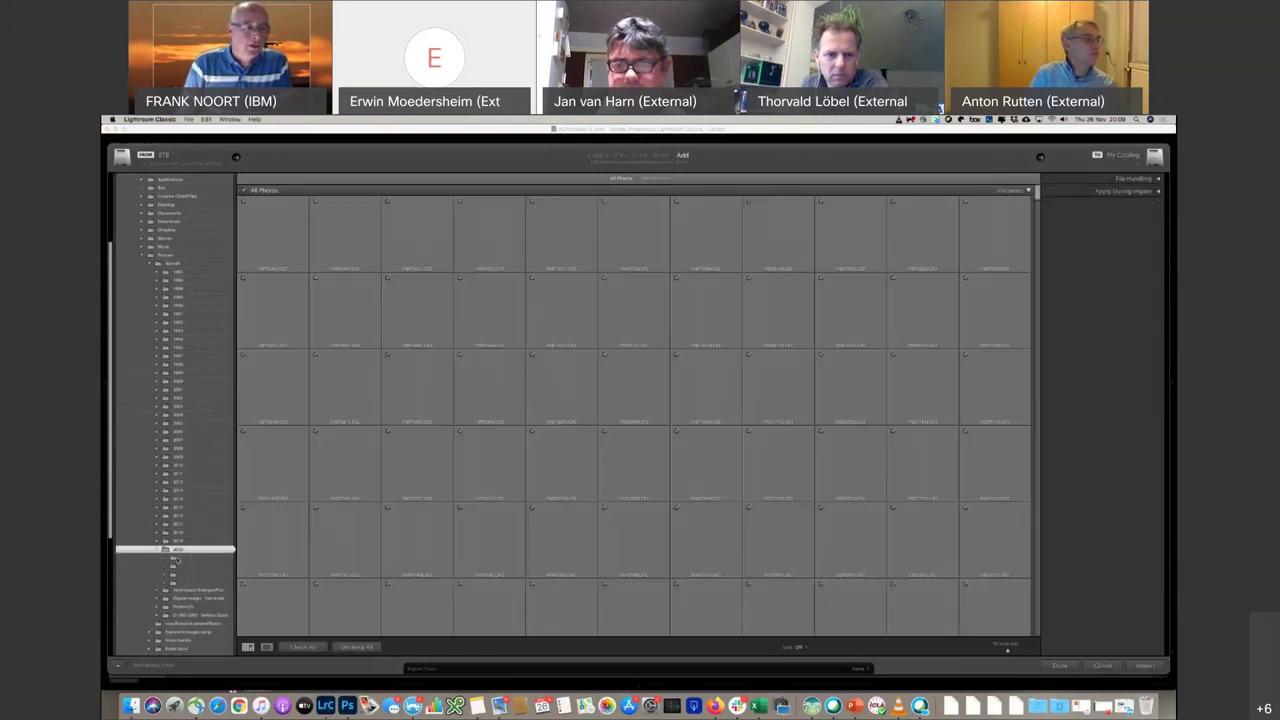
{"action": "left_click", "coordinate": [157, 549]}
{"action": "scroll", "coordinate": [193, 578], "scroll_direction": "down", "scroll_amount": 3}
{"action": "left_click", "coordinate": [195, 628]}
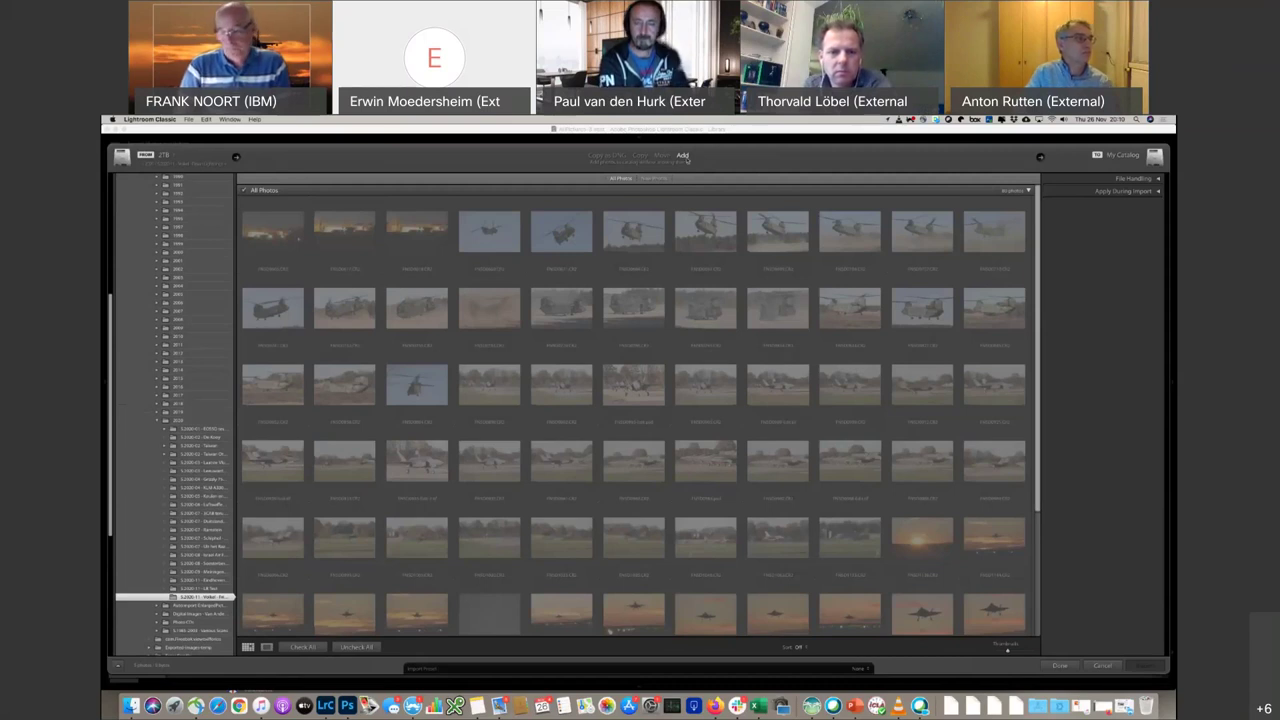
Close Import and select the second F-15 photo in the Frisian Flag 2016 folder
{"action": "left_click", "coordinate": [1057, 666]}
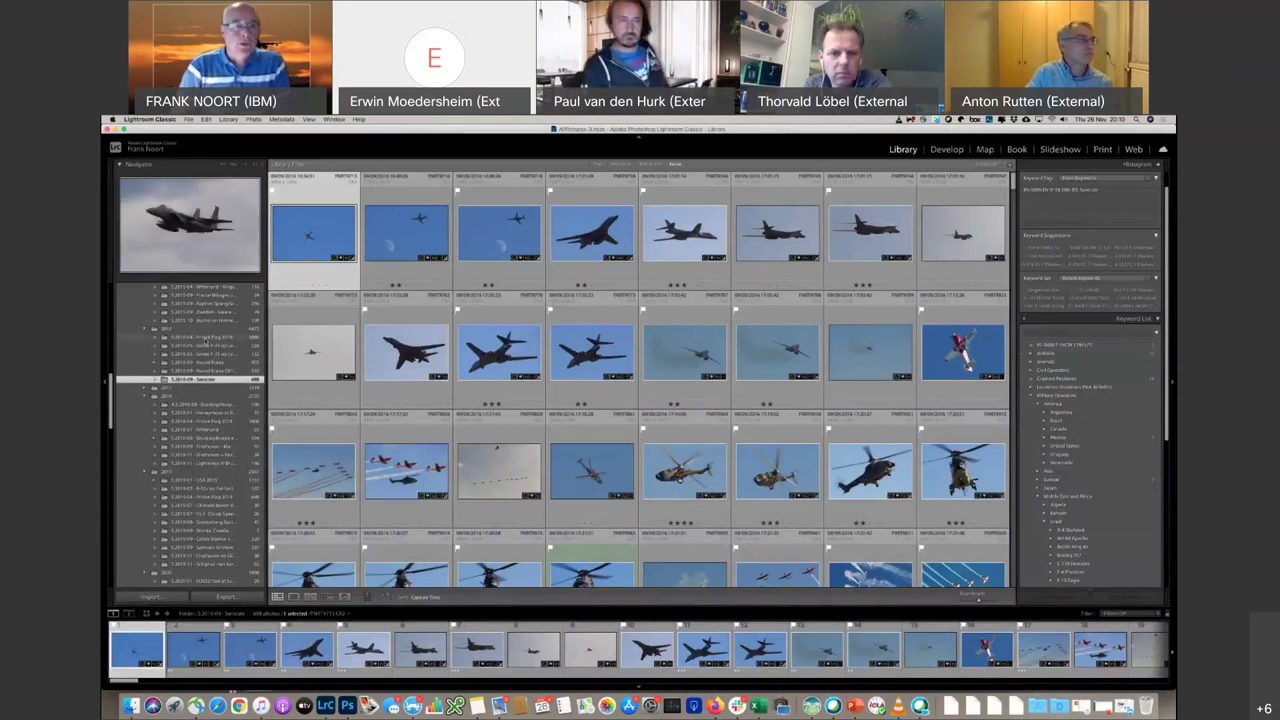
{"action": "left_click", "coordinate": [205, 337]}
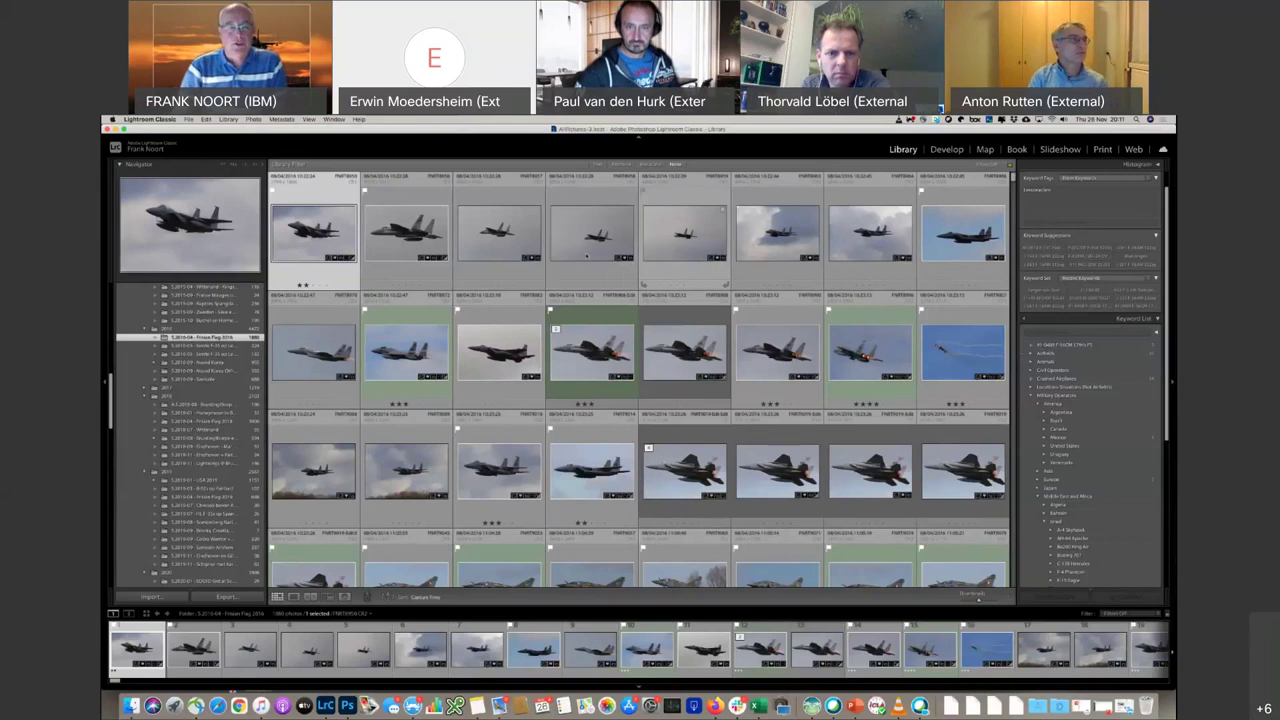
{"action": "left_click", "coordinate": [404, 241]}
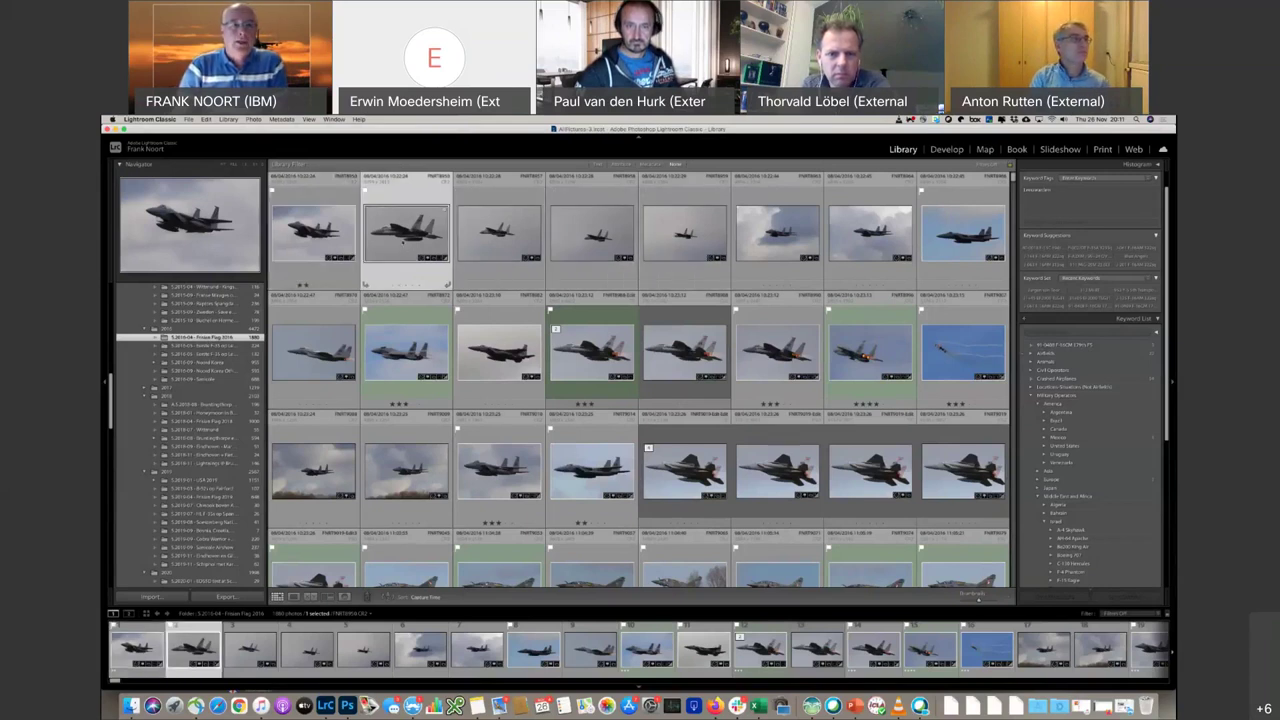
View the F-15 photos in Loupe, trying reject, pick and unflag on a frame
{"action": "double_click", "coordinate": [404, 241]}
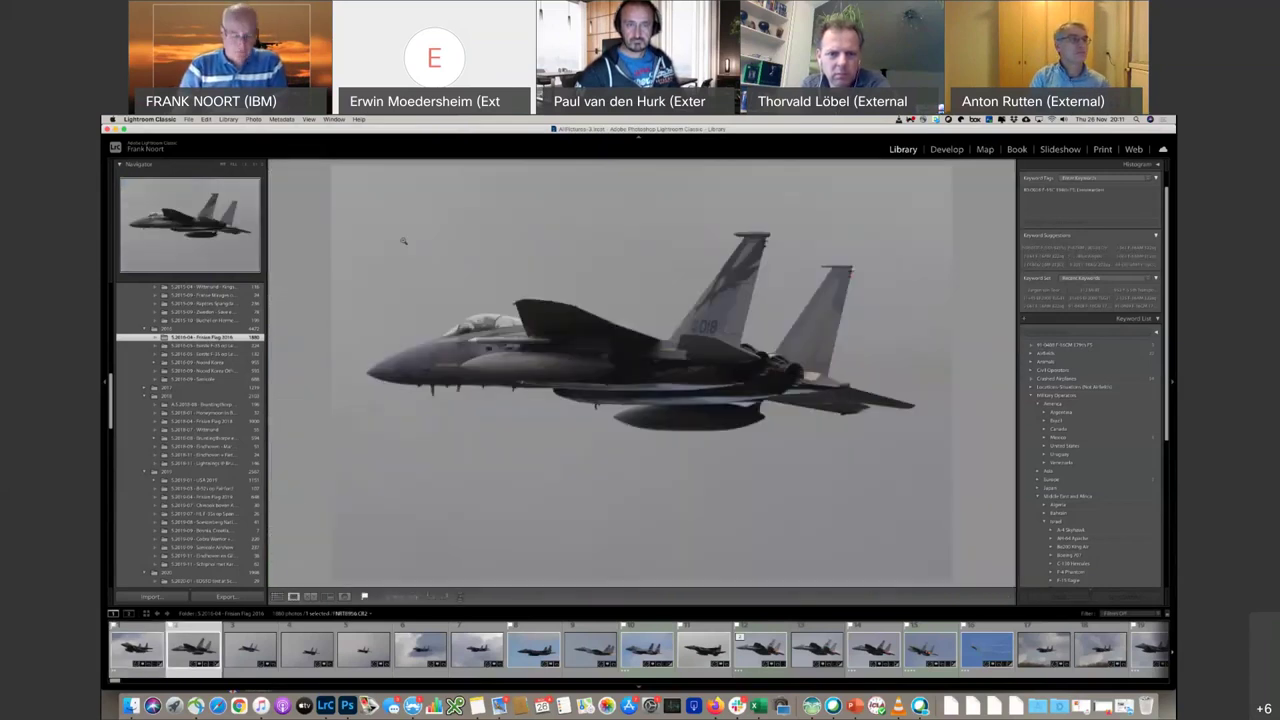
{"action": "key", "text": "Right"}
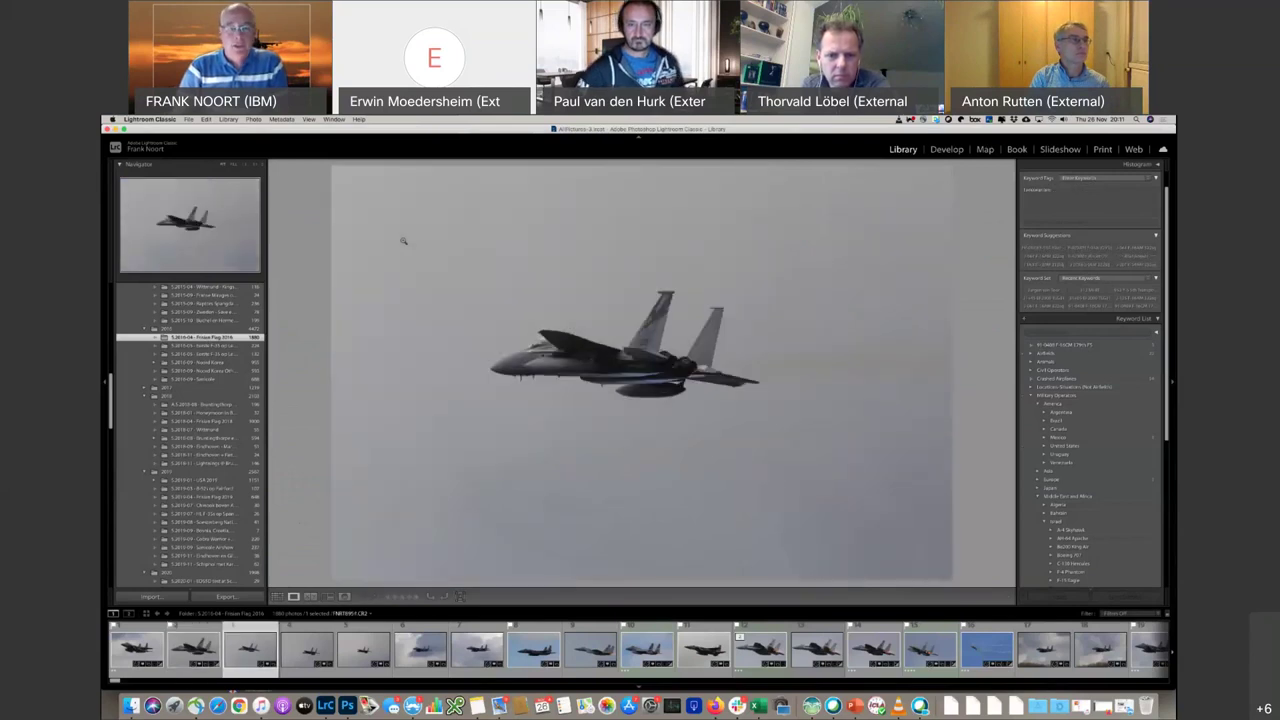
{"action": "key", "text": "x"}
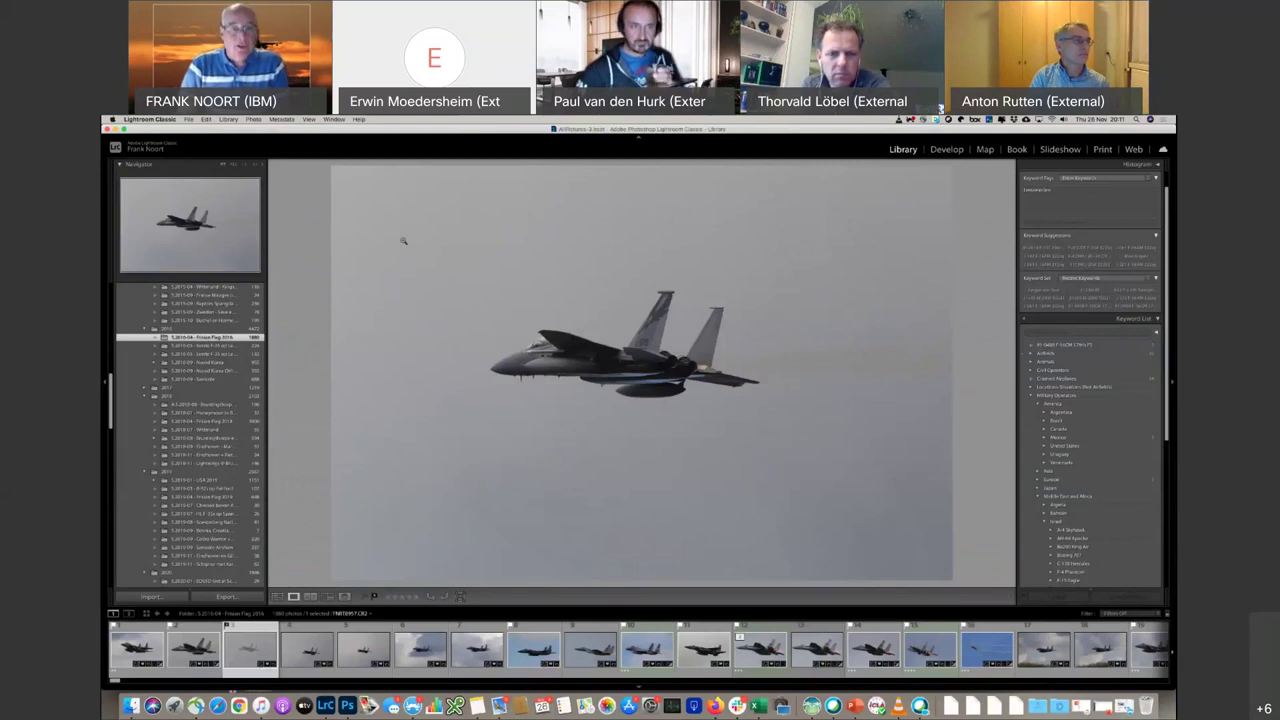
{"action": "key", "text": "x"}
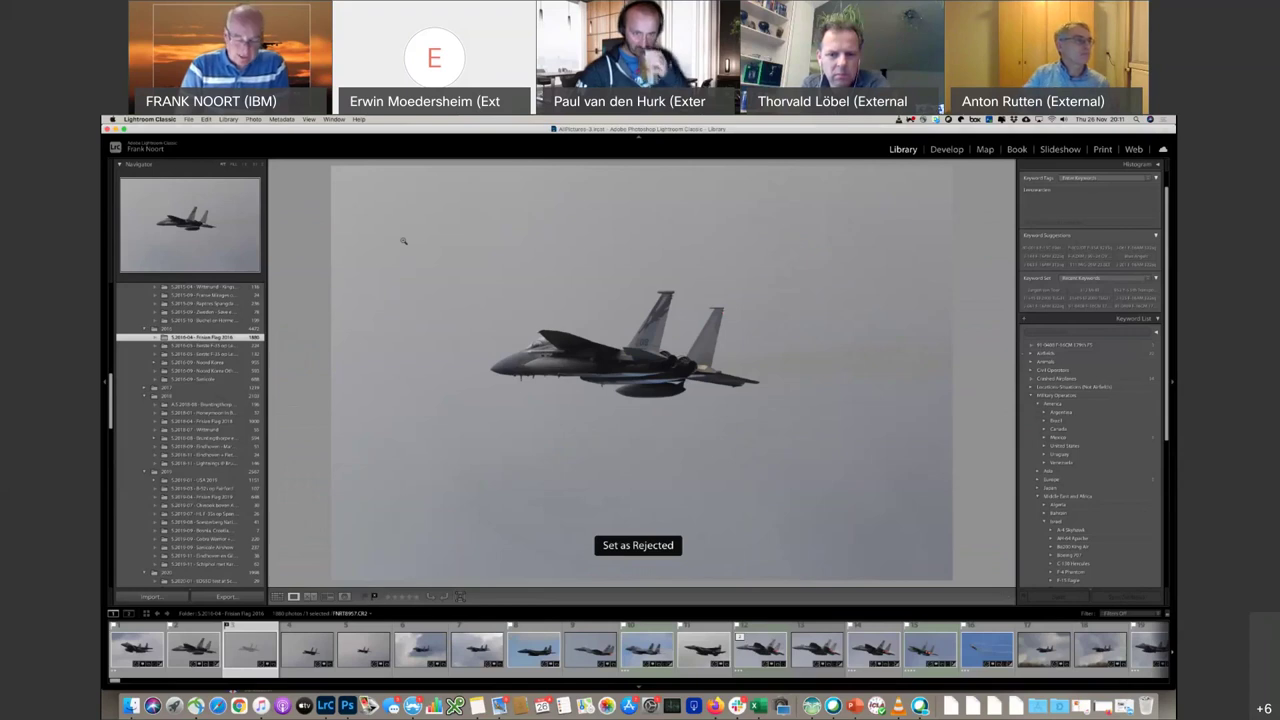
{"action": "key", "text": "p"}
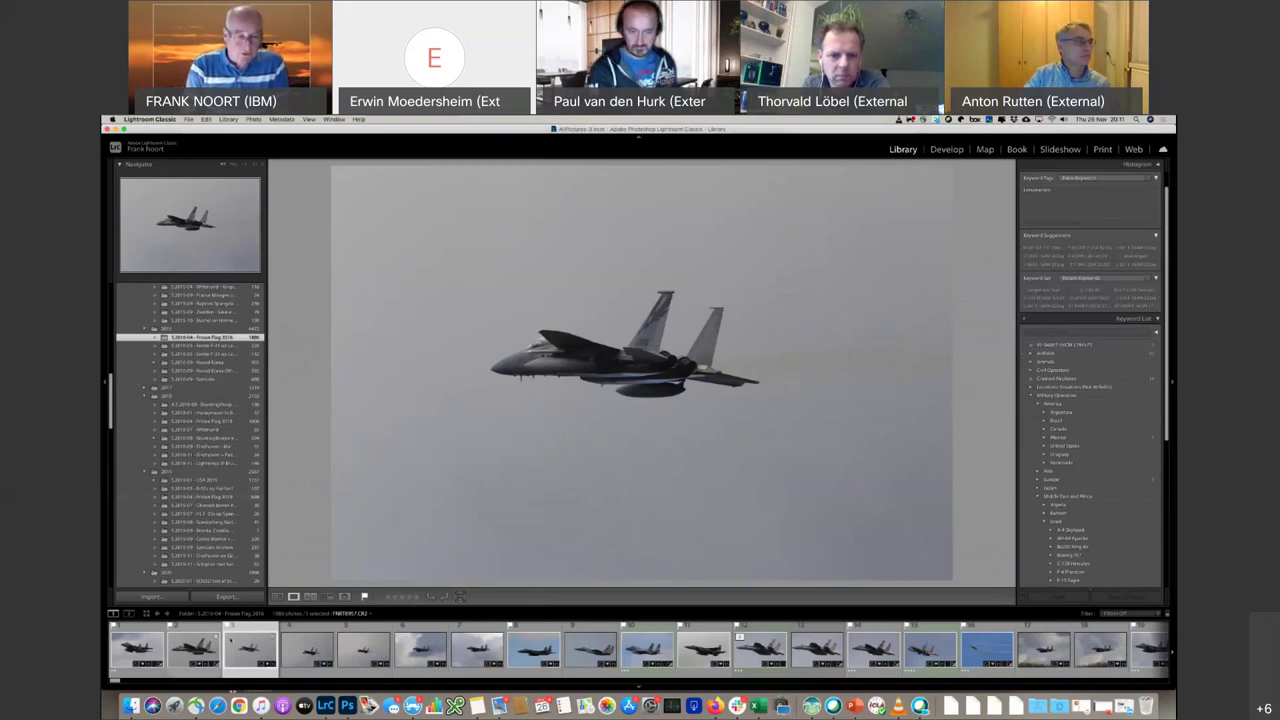
{"action": "left_click", "coordinate": [229, 638]}
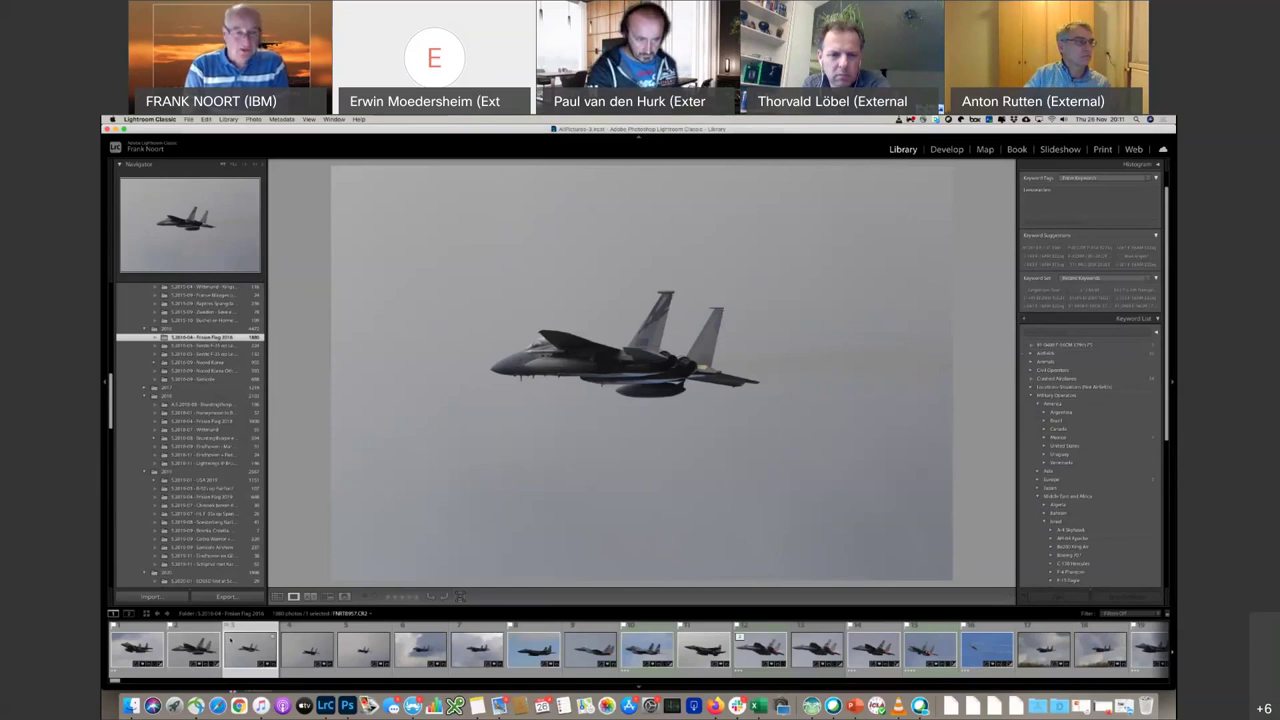
{"action": "key", "text": "x"}
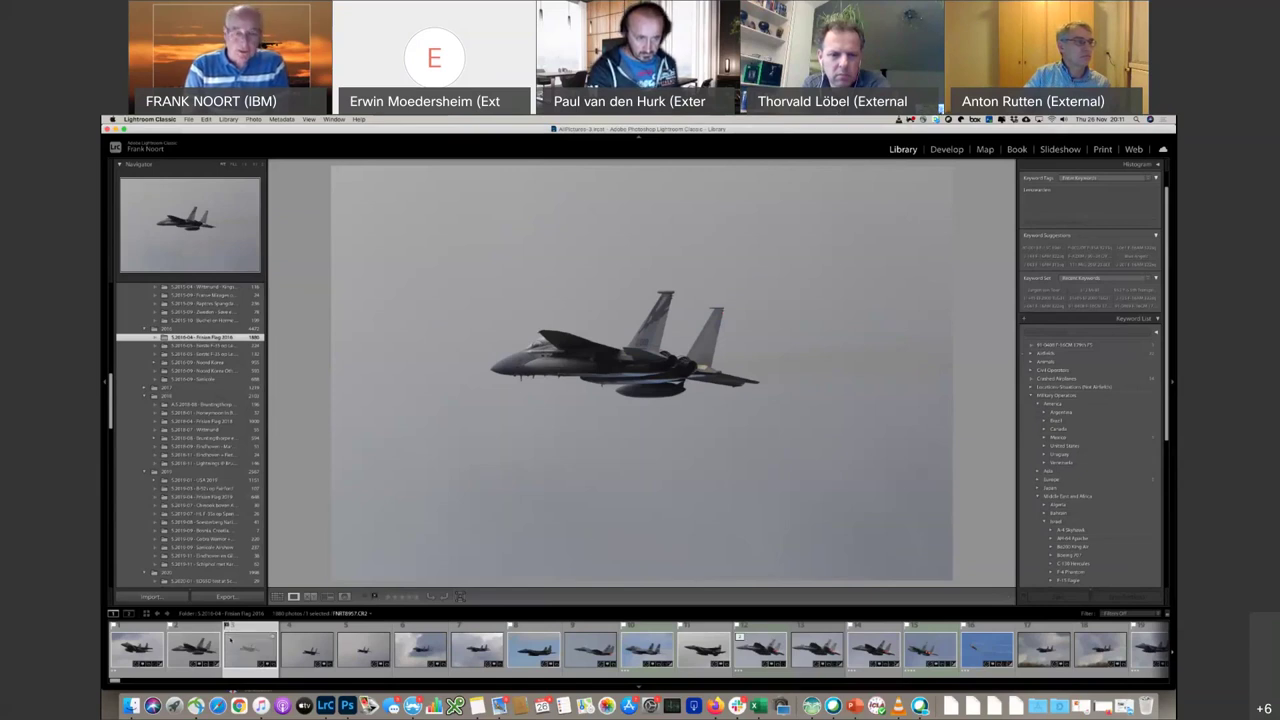
{"action": "key", "text": "p"}
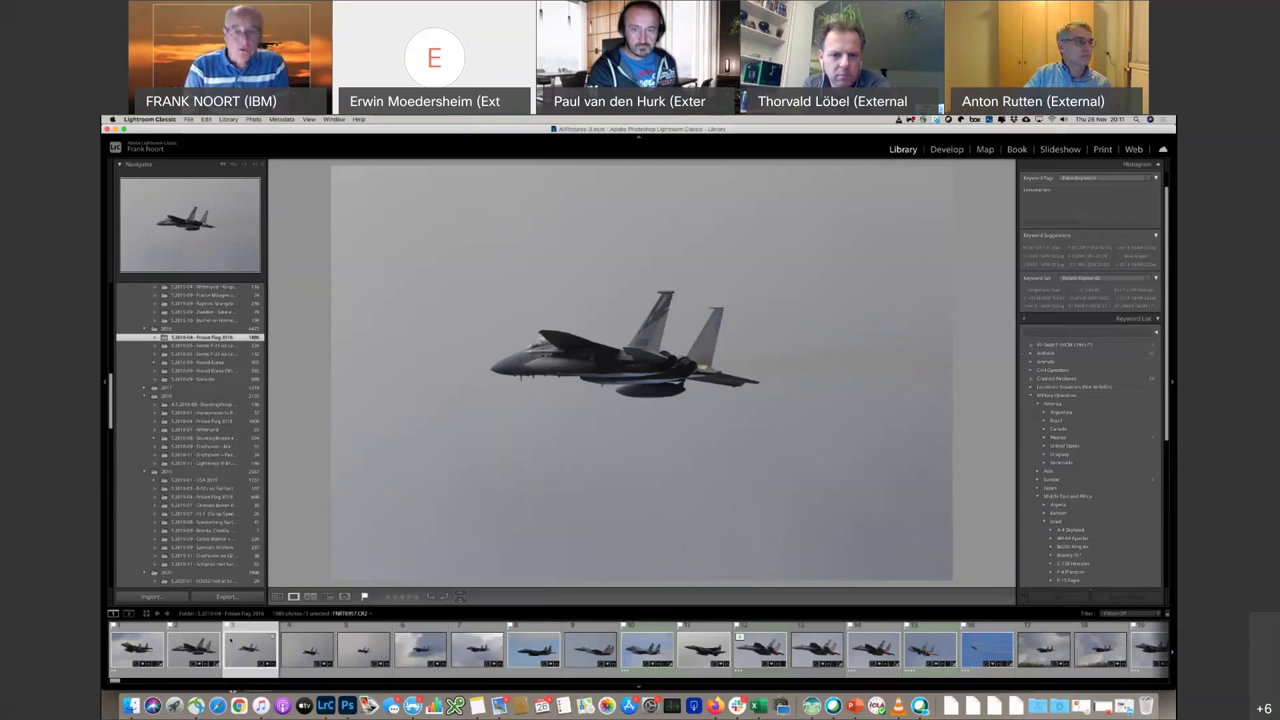
{"action": "key", "text": "u"}
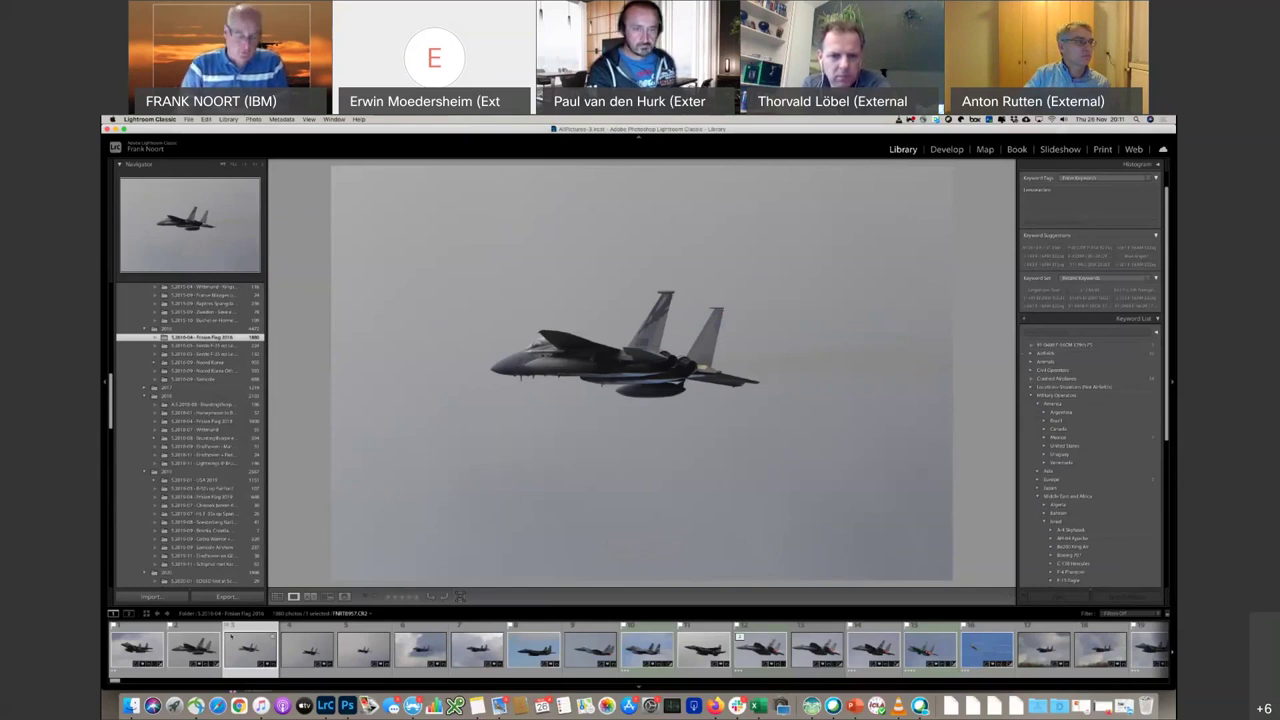
Reject the third and fourth F-15 frames and advance to the next shot
{"action": "key", "text": "x"}
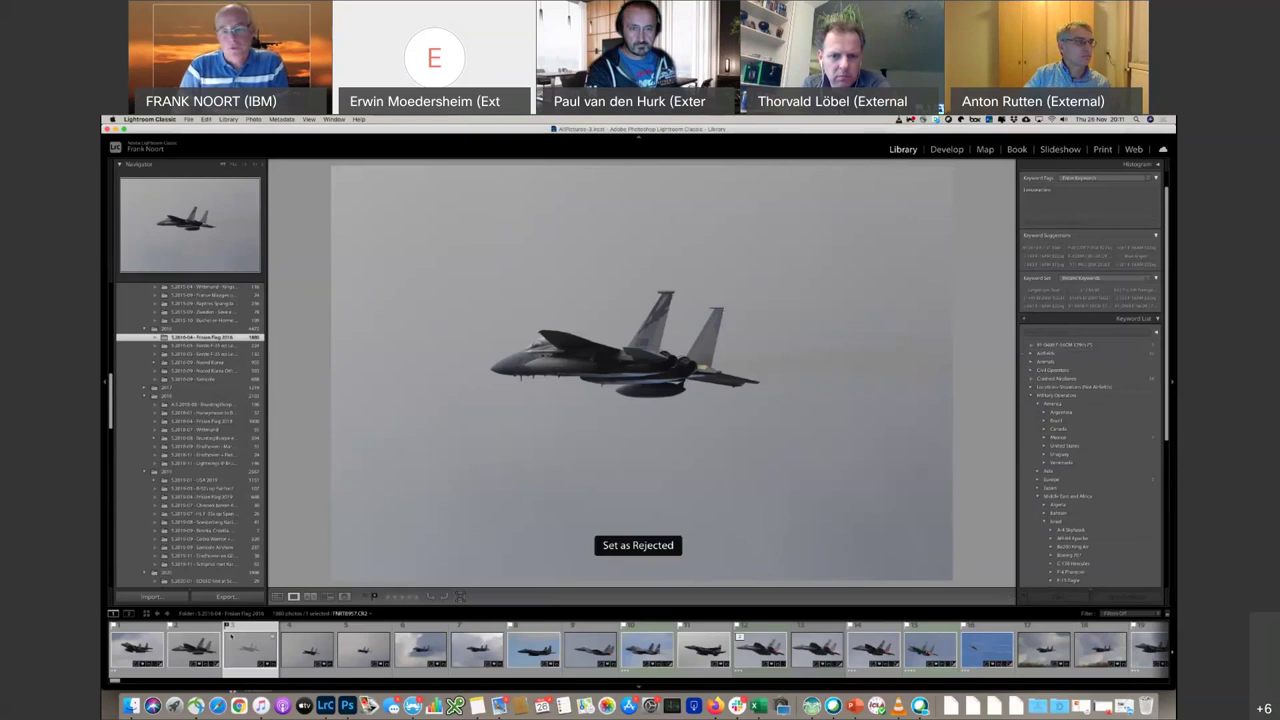
{"action": "key", "text": "Right"}
{"action": "key", "text": "x"}
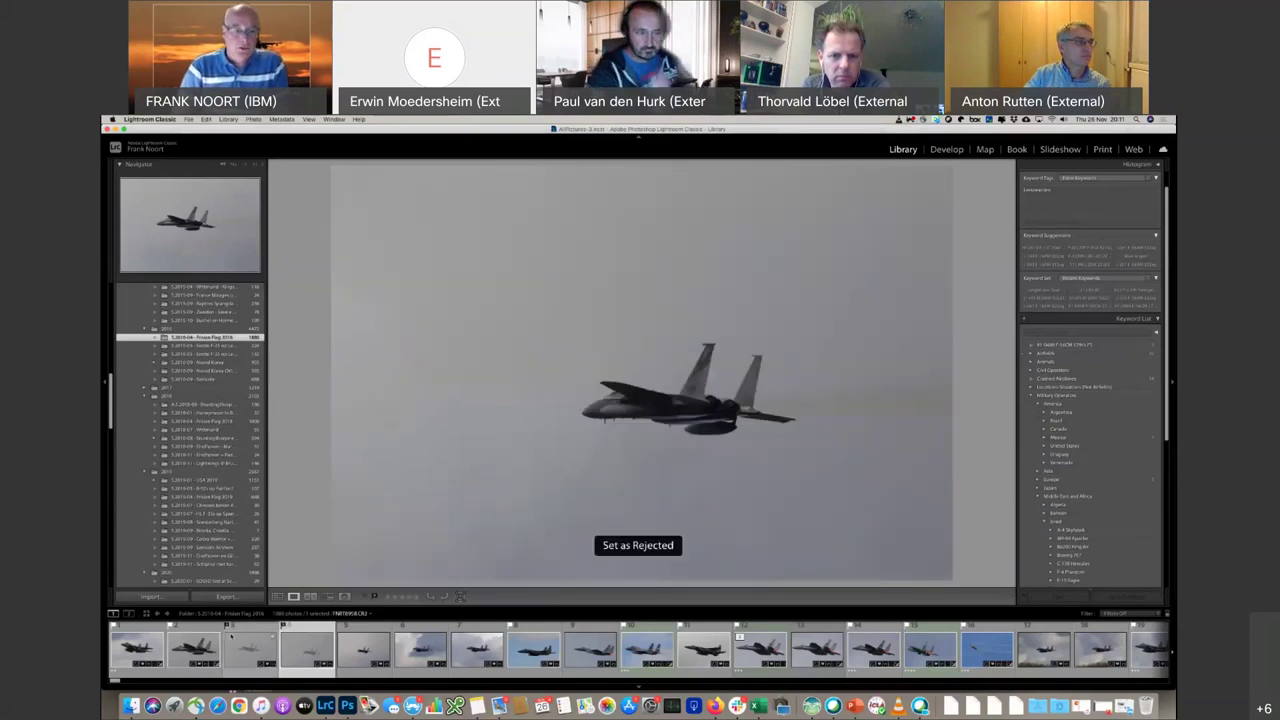
{"action": "key", "text": "Right"}
{"action": "key", "text": "Right"}
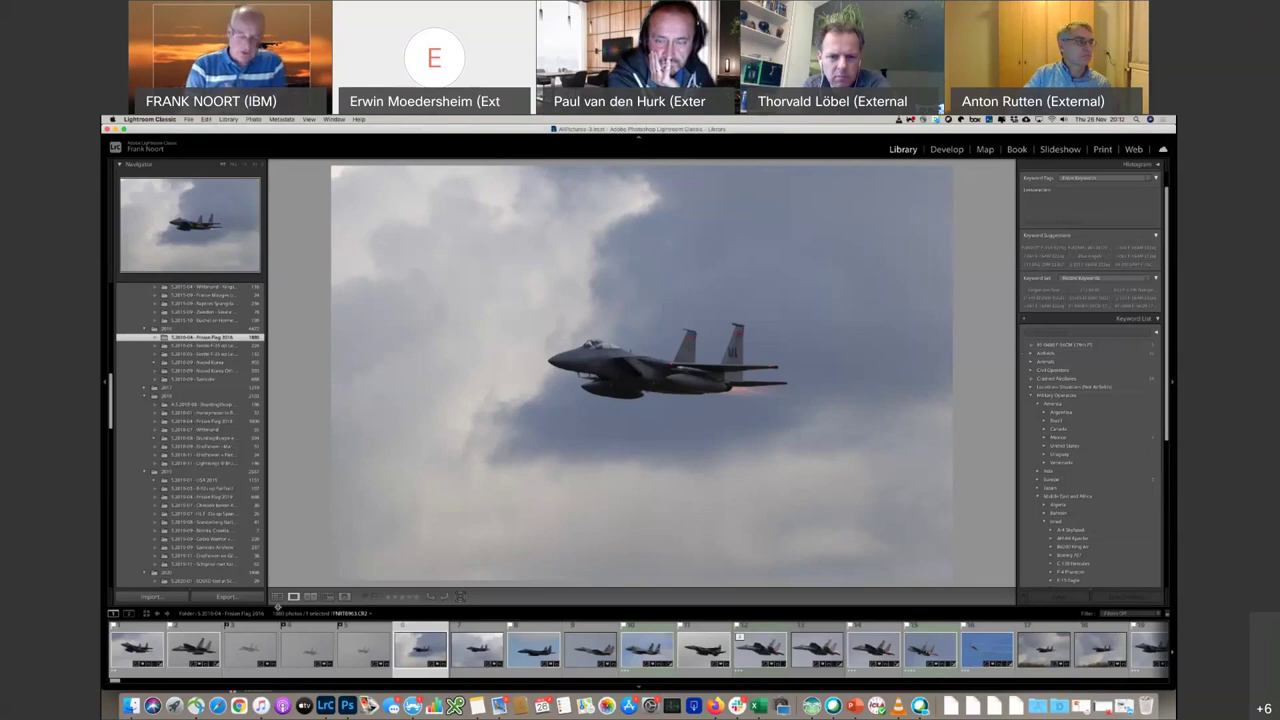
Flag the current F-15 photo as a pick and zoom in on the jet
{"action": "key", "text": "p"}
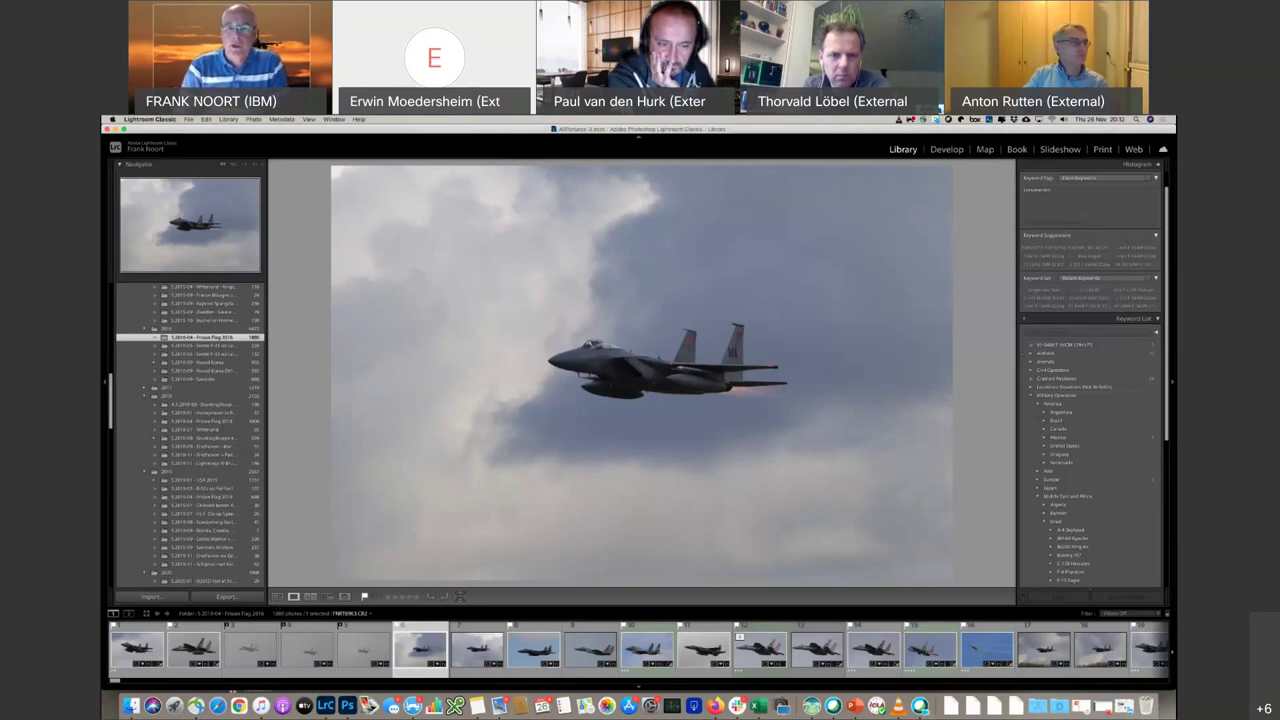
{"action": "left_click", "coordinate": [733, 365]}
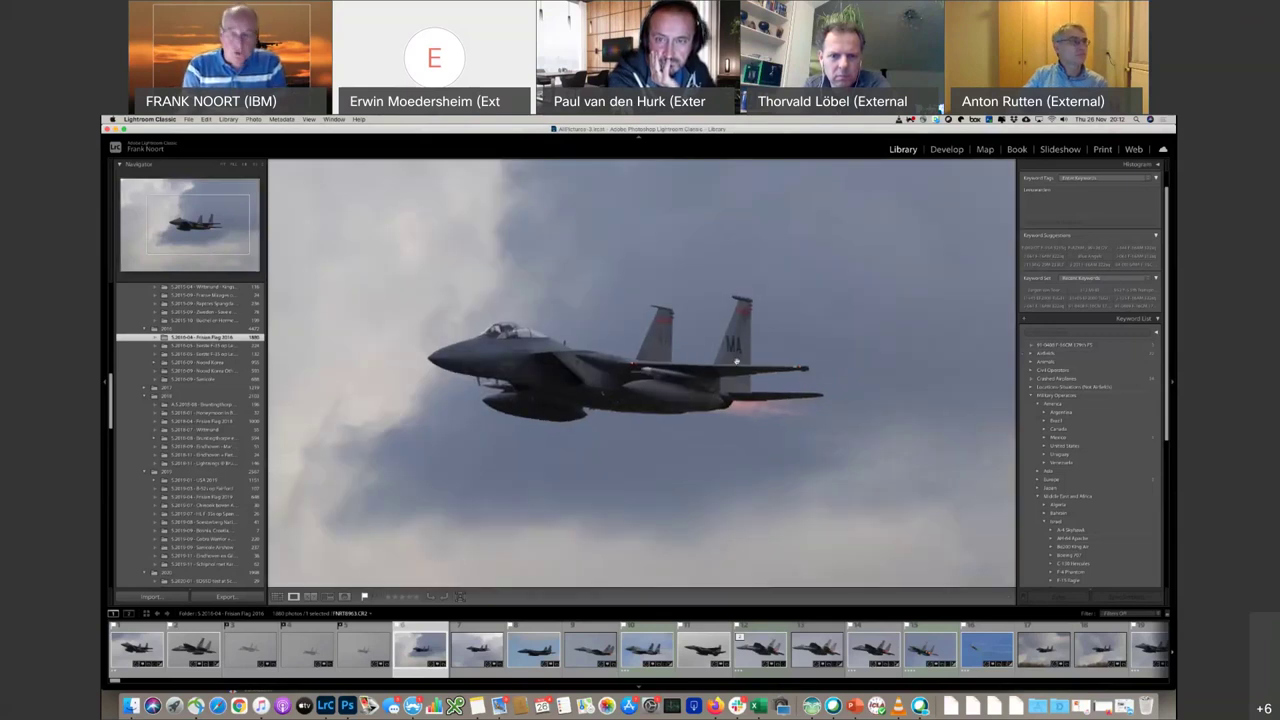
{"action": "left_click", "coordinate": [736, 361]}
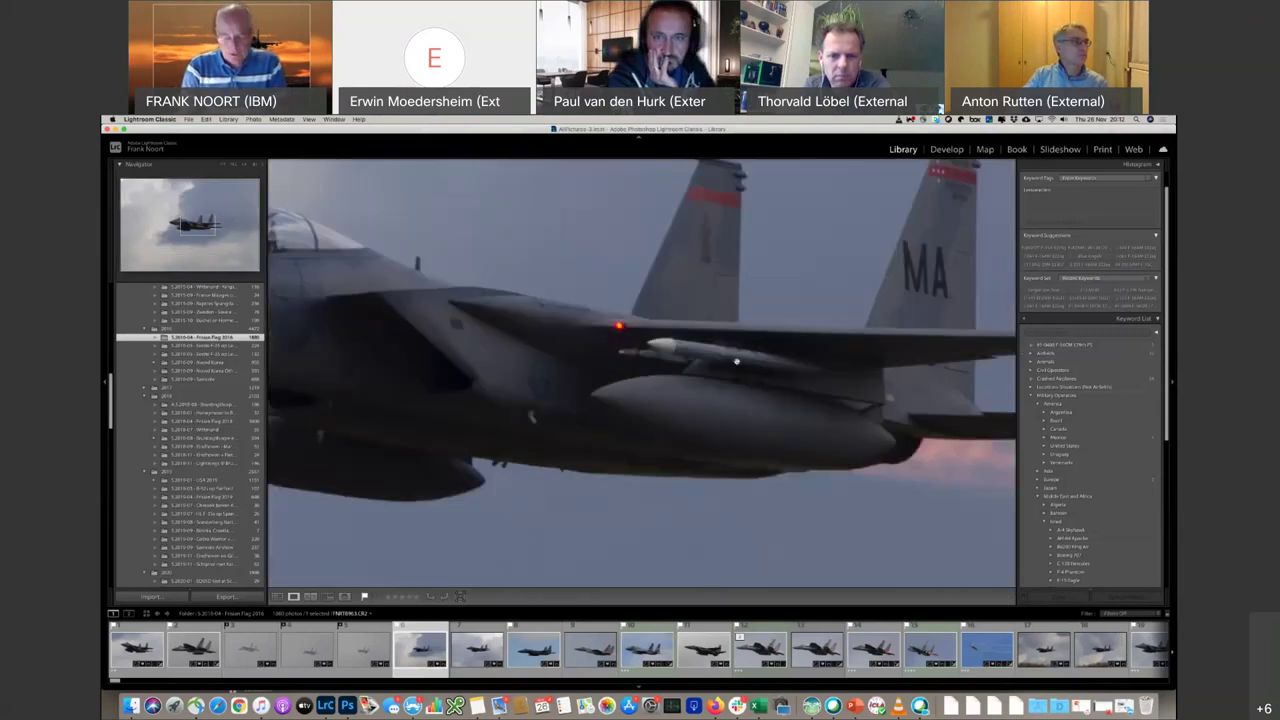
{"action": "left_click", "coordinate": [736, 361]}
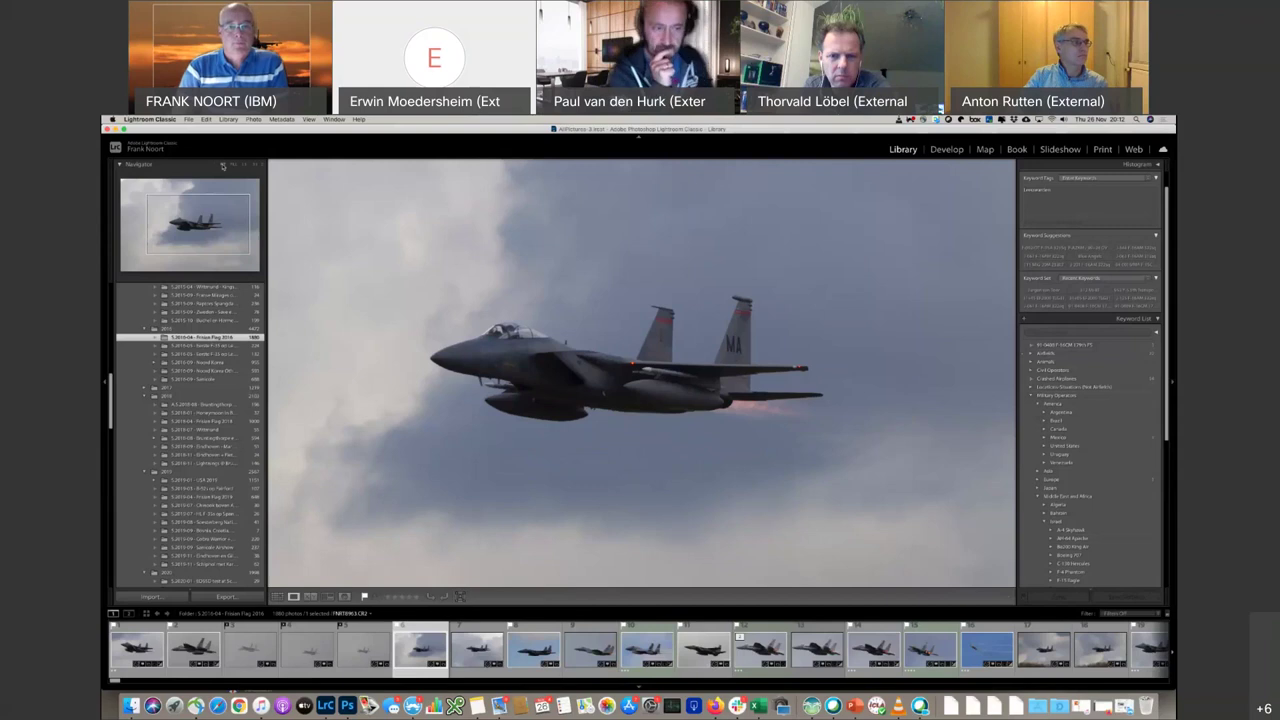
Cycle through the Navigator zoom levels, ending at Fit to show the whole jet
{"action": "left_click", "coordinate": [222, 166]}
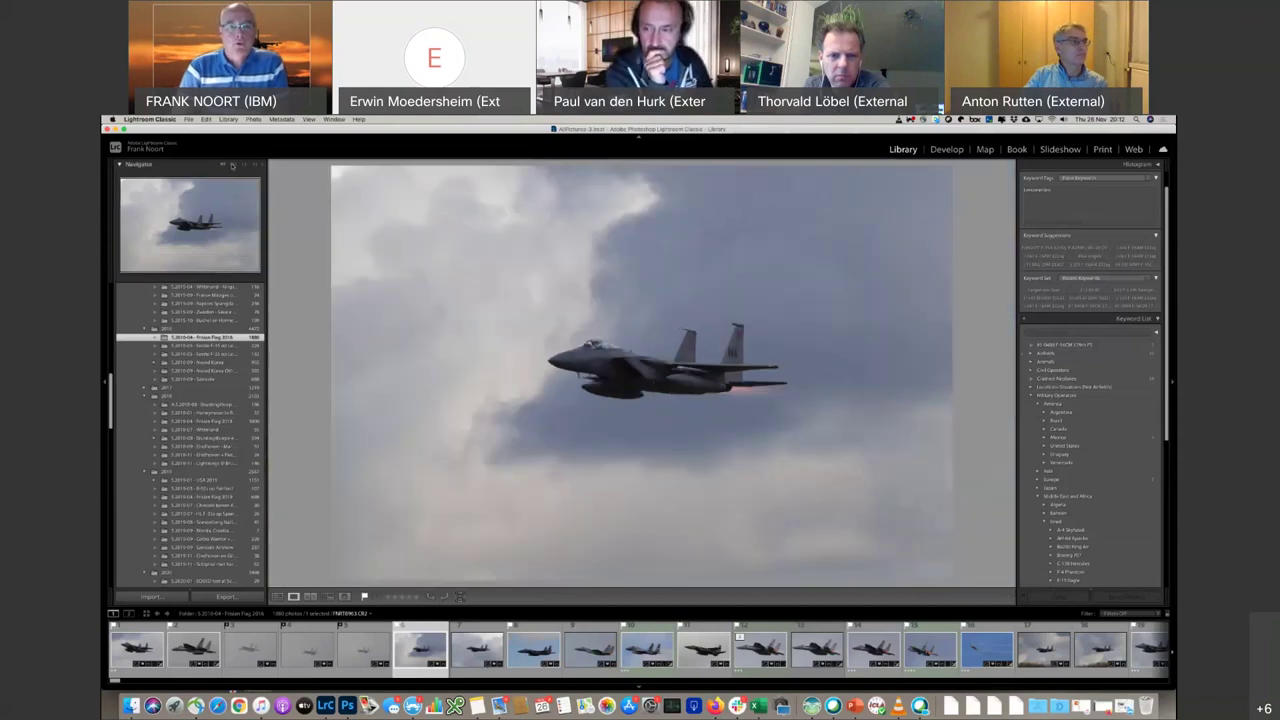
{"action": "left_click", "coordinate": [232, 166]}
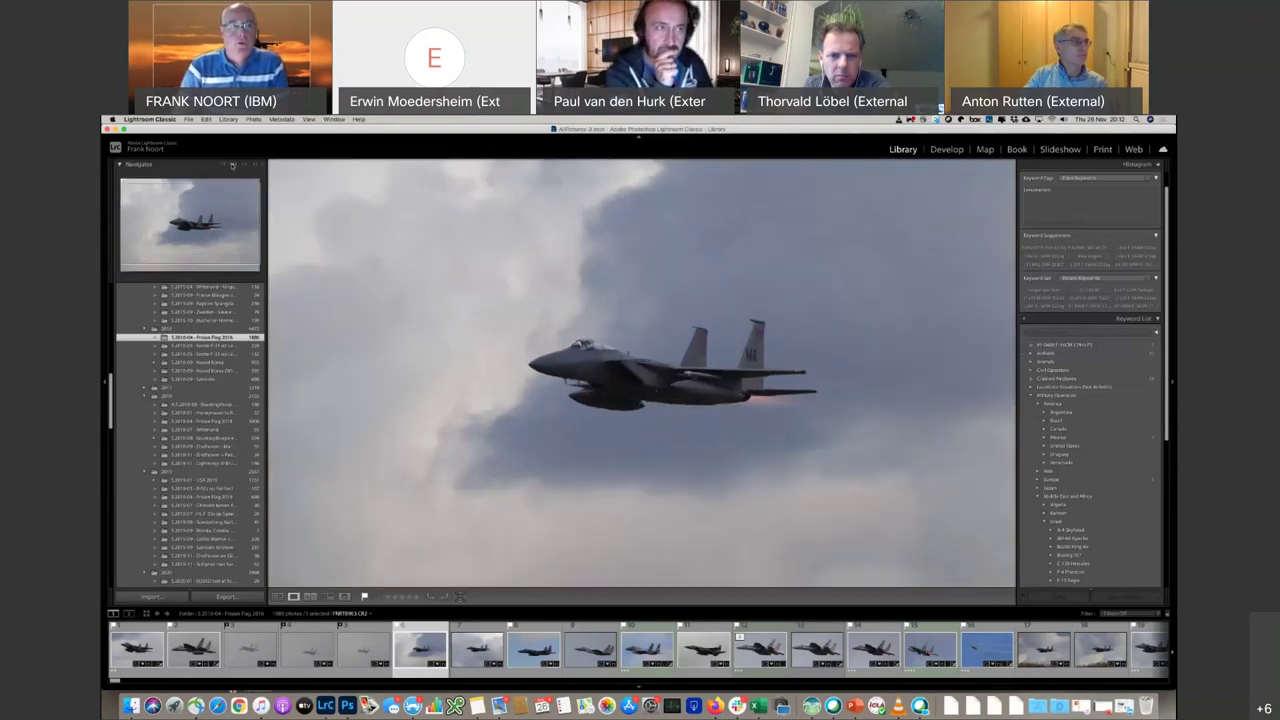
{"action": "left_click", "coordinate": [243, 166]}
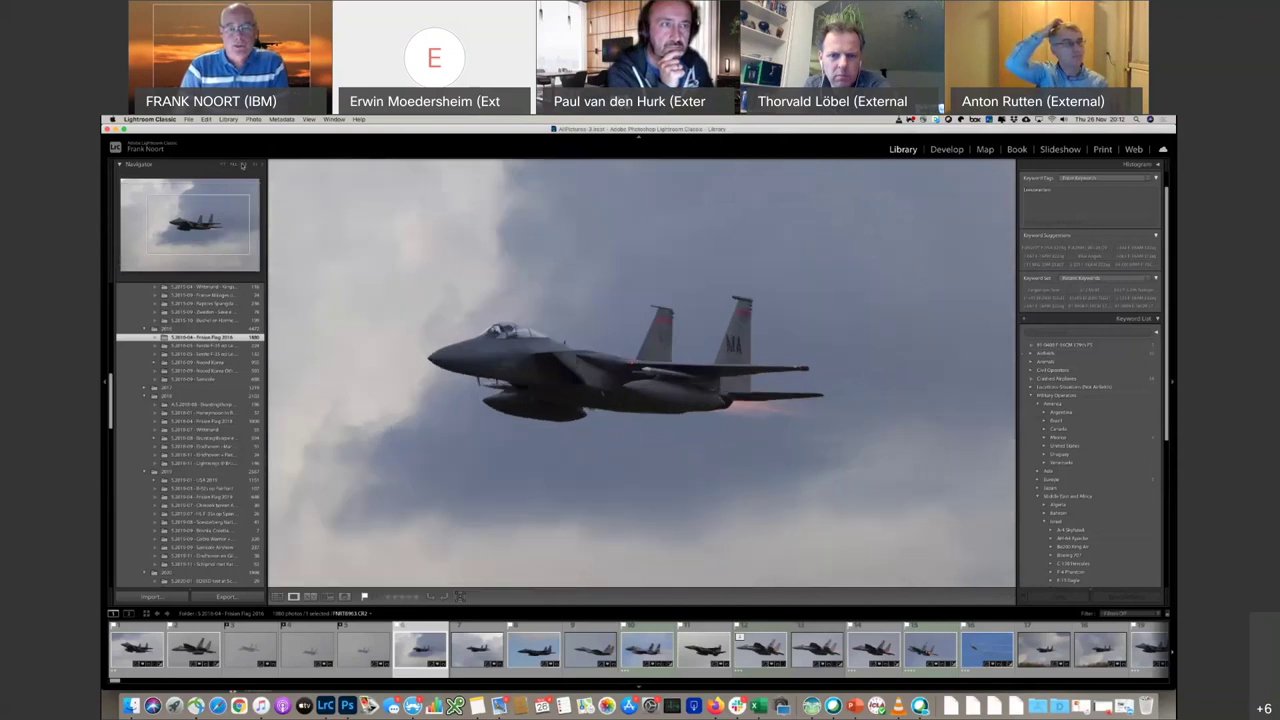
{"action": "left_click", "coordinate": [243, 166]}
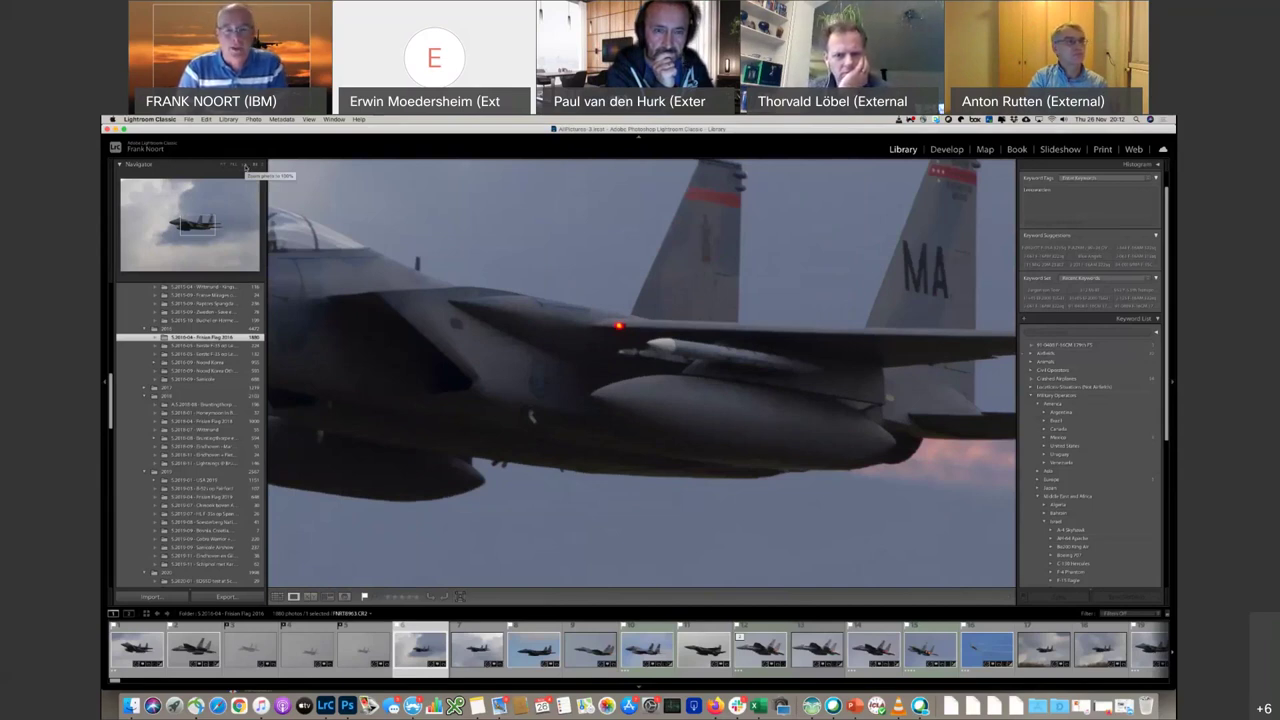
{"action": "left_click", "coordinate": [247, 167]}
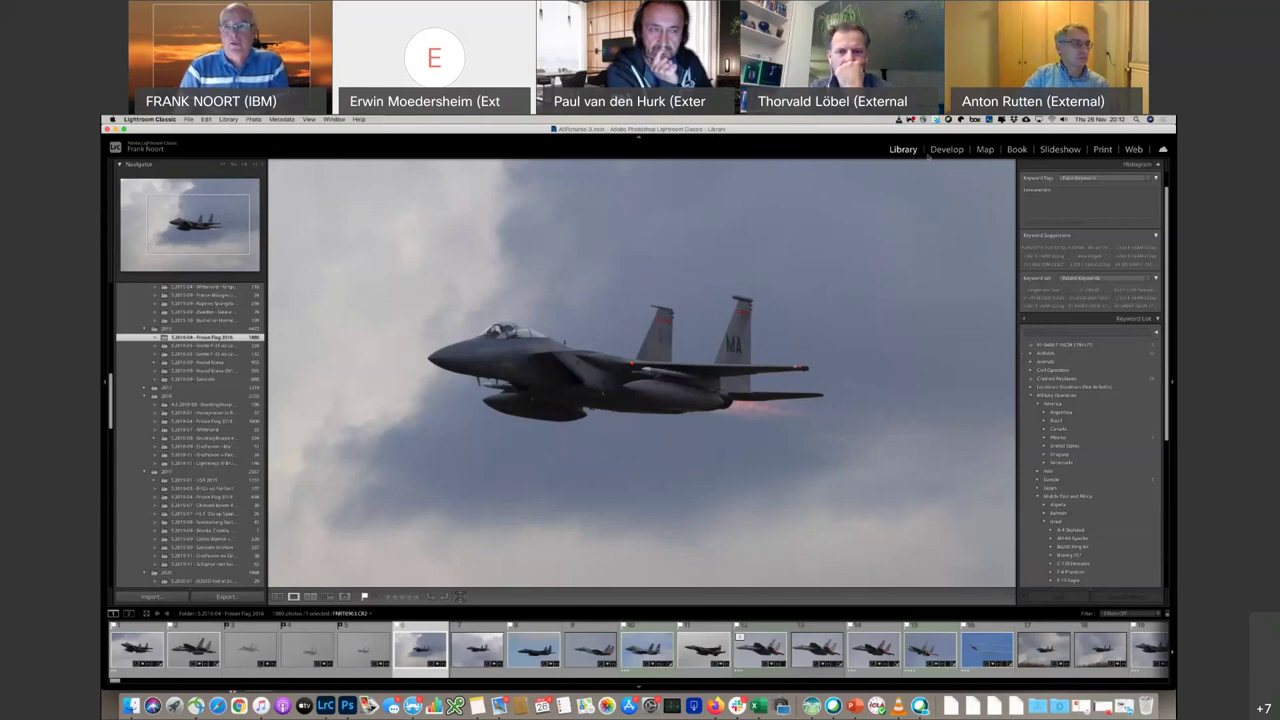
In Develop, crop the F-15 photo tightly around the jet, centring it in the frame
{"action": "left_click", "coordinate": [944, 152]}
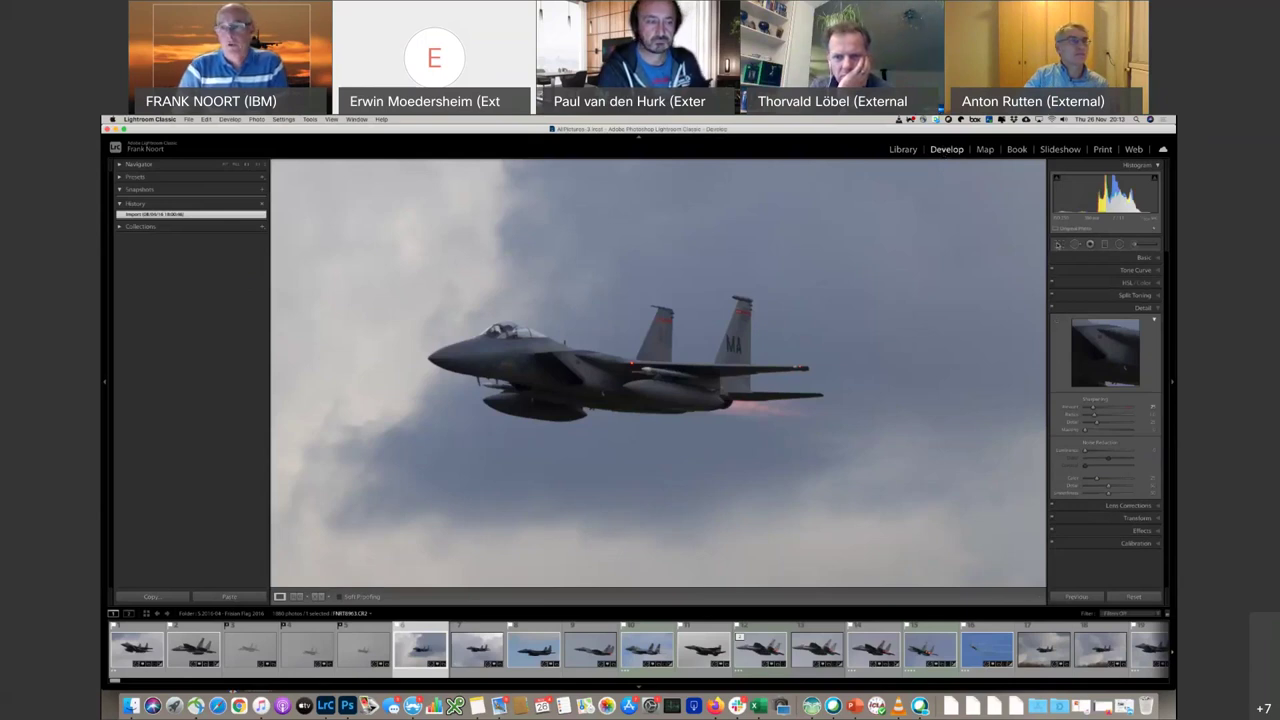
{"action": "key", "text": "r"}
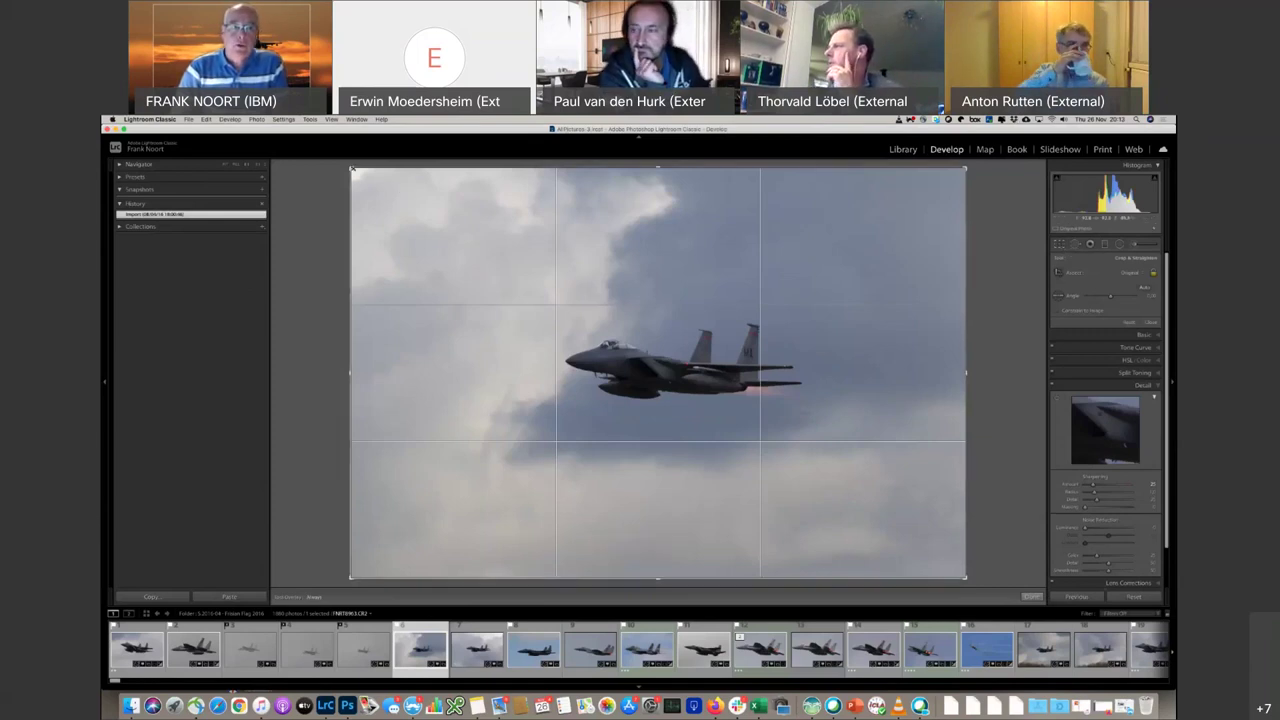
{"action": "left_click_drag", "start_coordinate": [351, 169], "coordinate": [433, 223]}
{"action": "left_click_drag", "start_coordinate": [883, 522], "coordinate": [740, 427]}
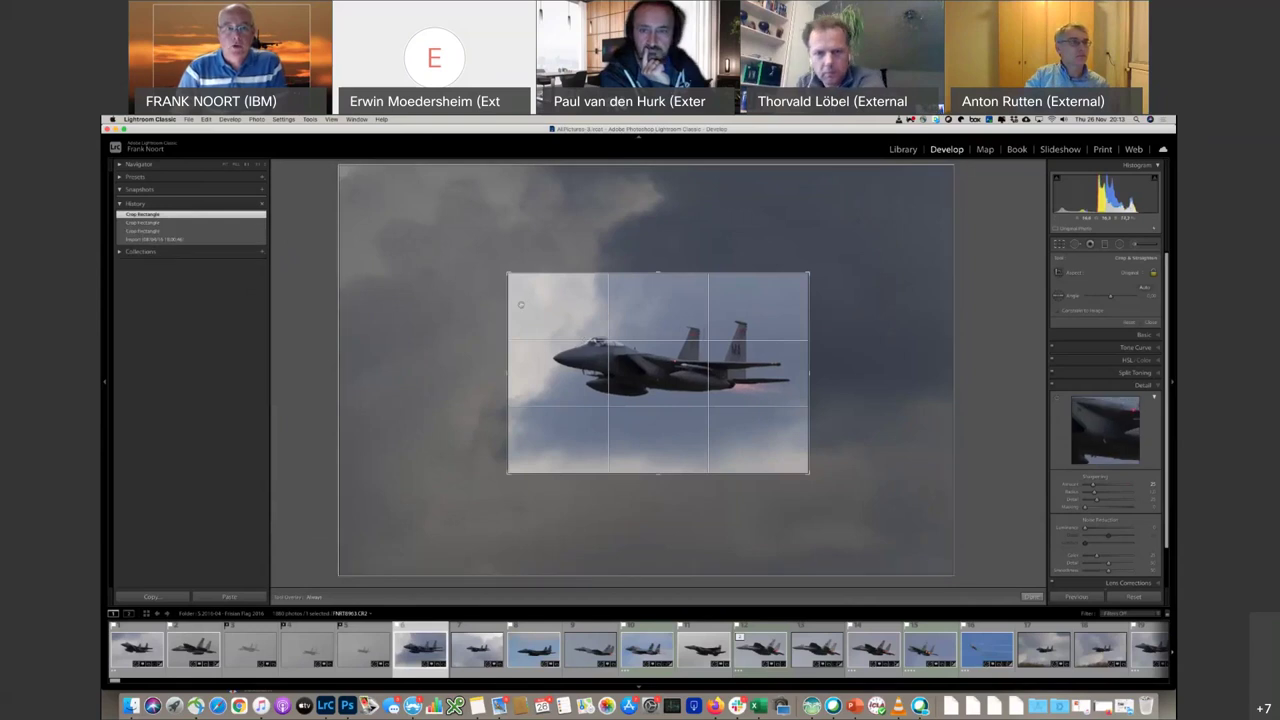
{"action": "left_click_drag", "start_coordinate": [507, 372], "coordinate": [531, 372]}
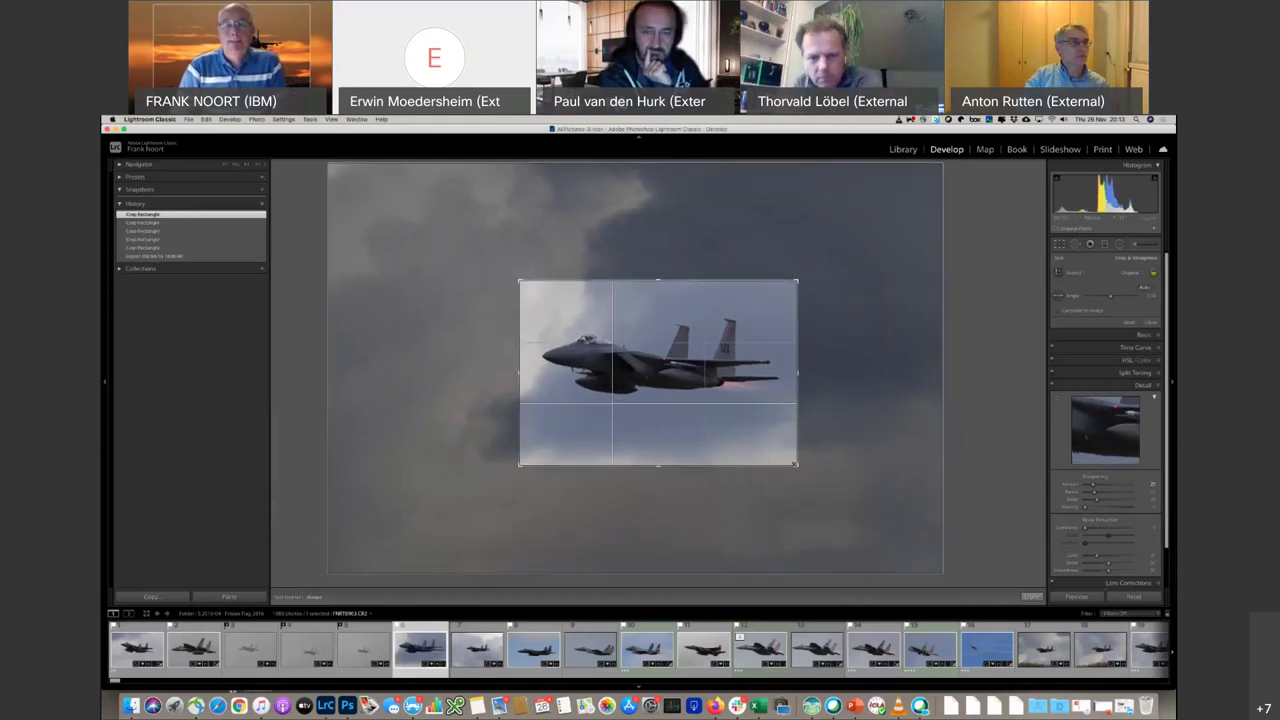
{"action": "left_click_drag", "start_coordinate": [797, 465], "coordinate": [792, 461]}
{"action": "left_click_drag", "start_coordinate": [686, 429], "coordinate": [693, 424]}
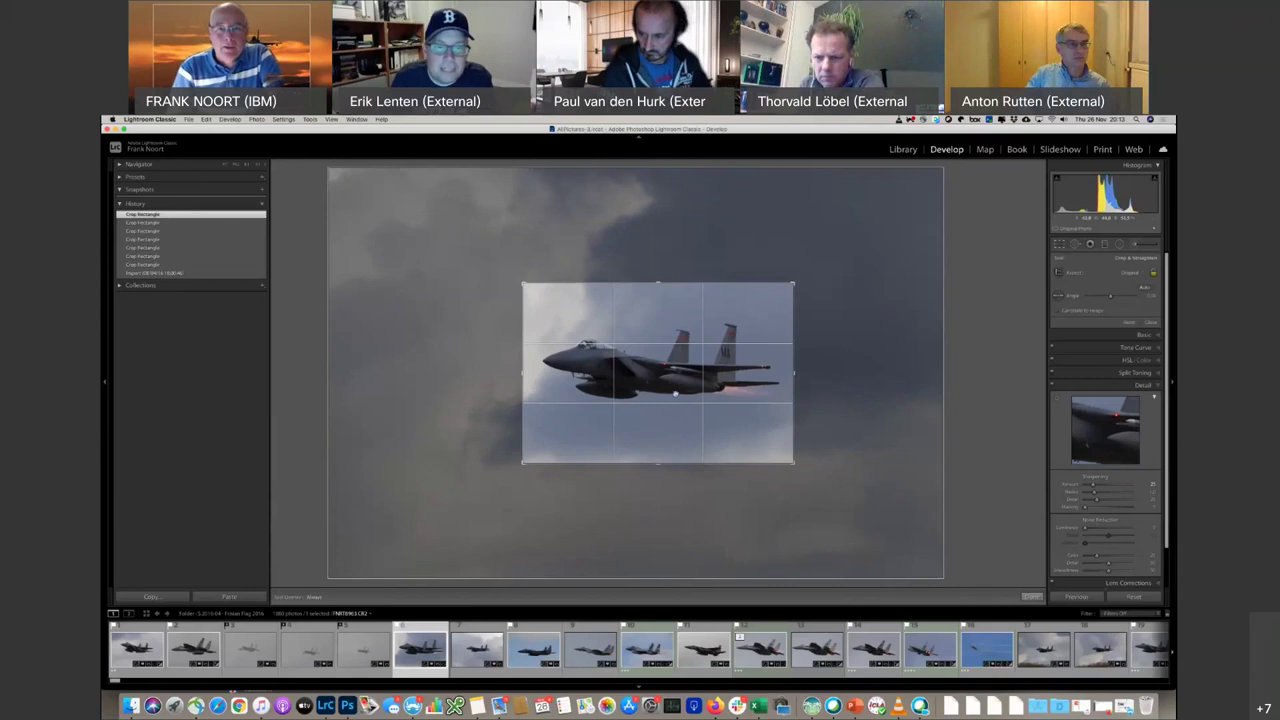
{"action": "left_click_drag", "start_coordinate": [671, 387], "coordinate": [673, 383]}
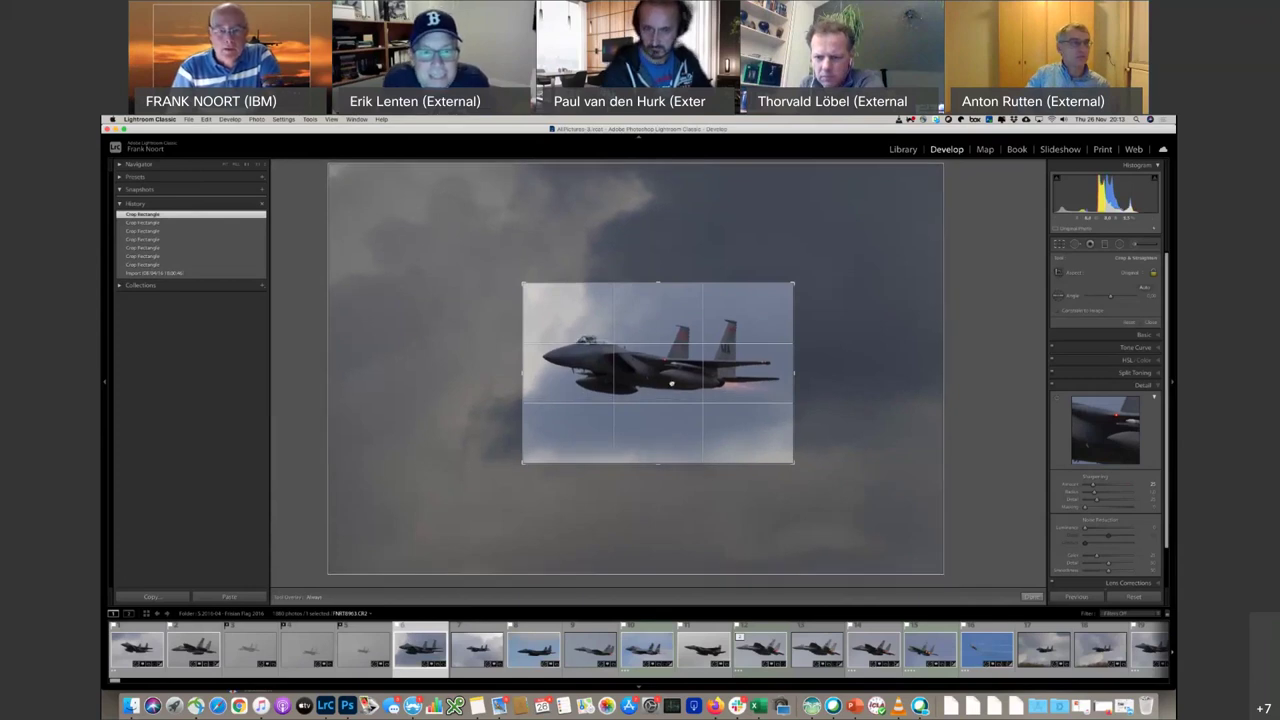
{"action": "key", "text": "Return"}
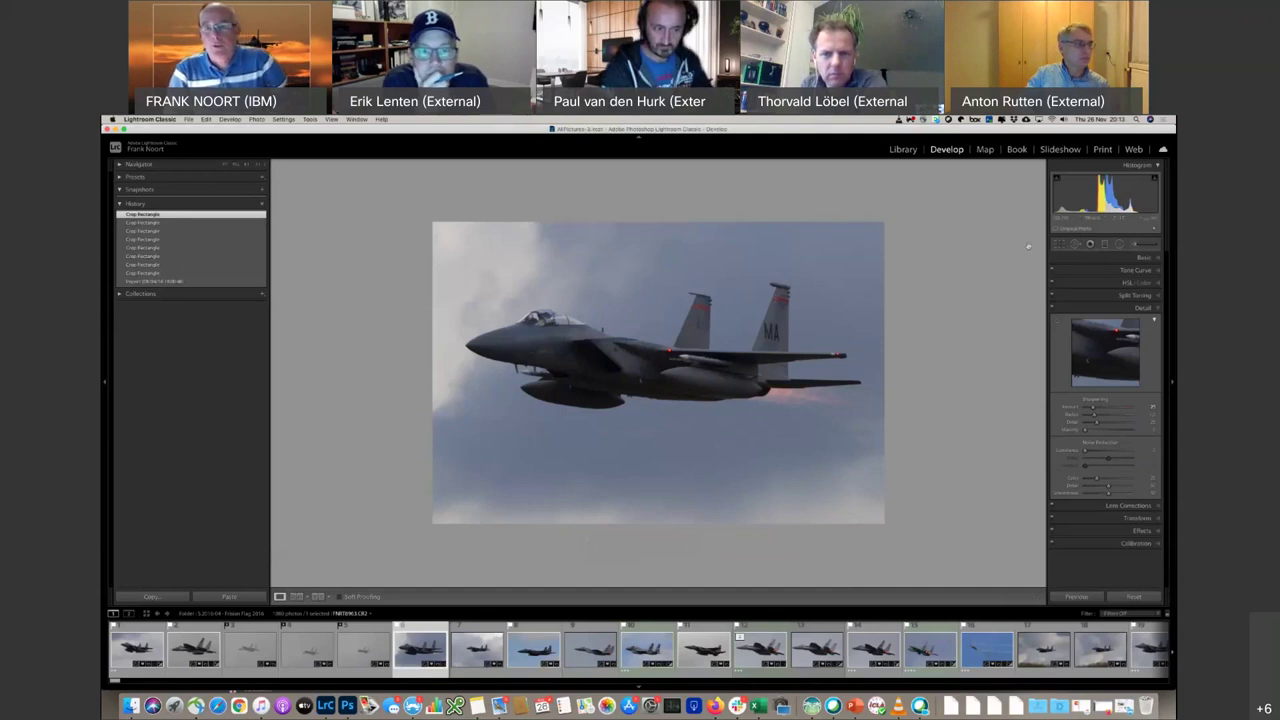
Revisit the crop, try a straighten line, then undo it so the jet stays level
{"action": "key", "text": "r"}
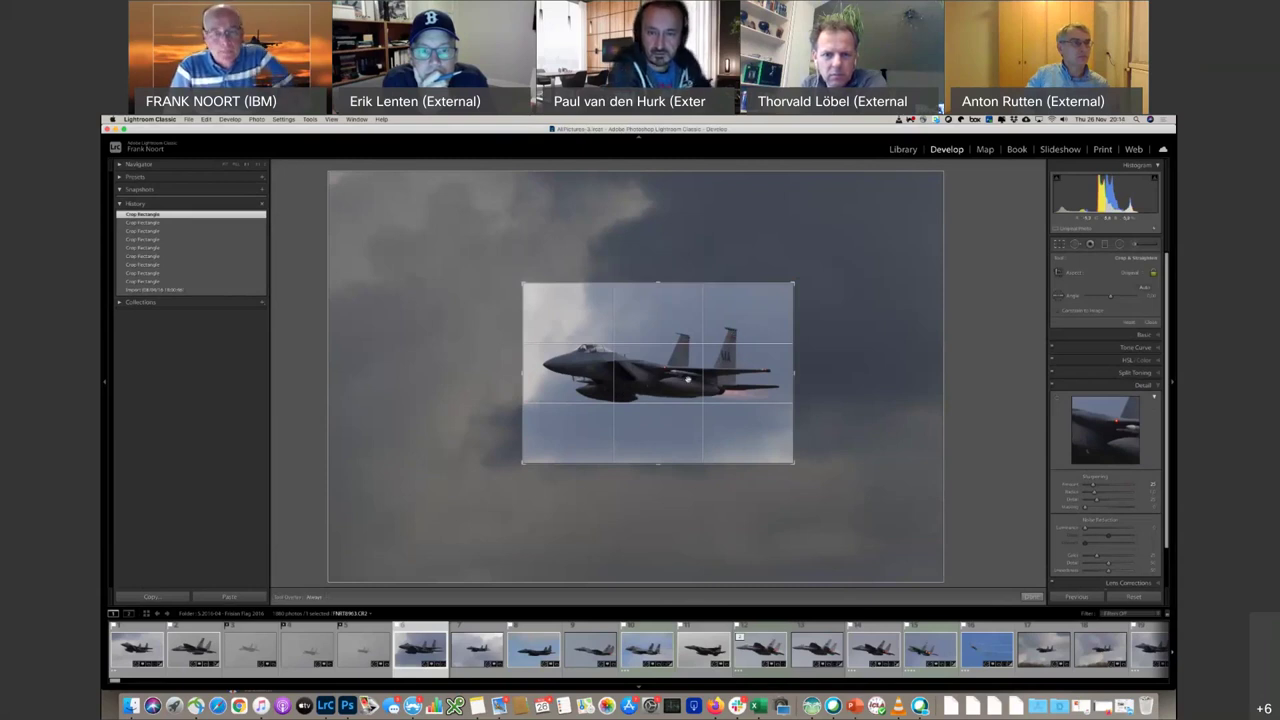
{"action": "key", "text": "Return"}
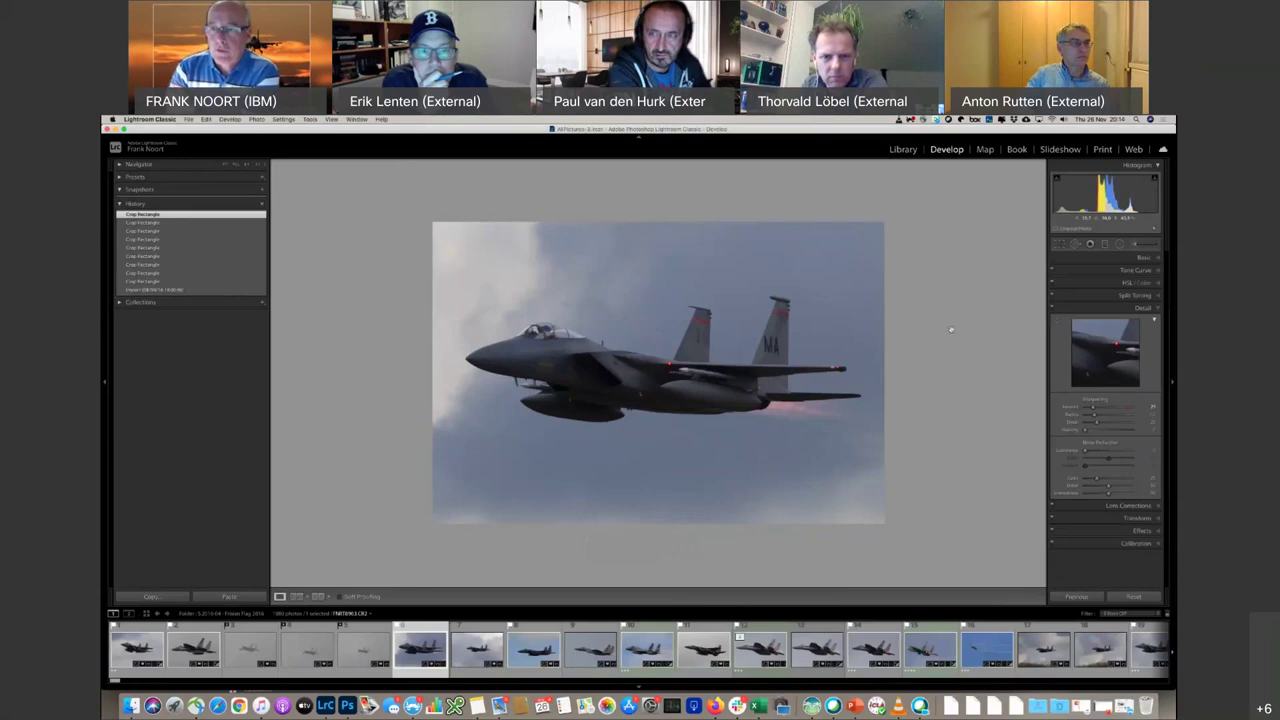
{"action": "left_click", "coordinate": [1059, 244]}
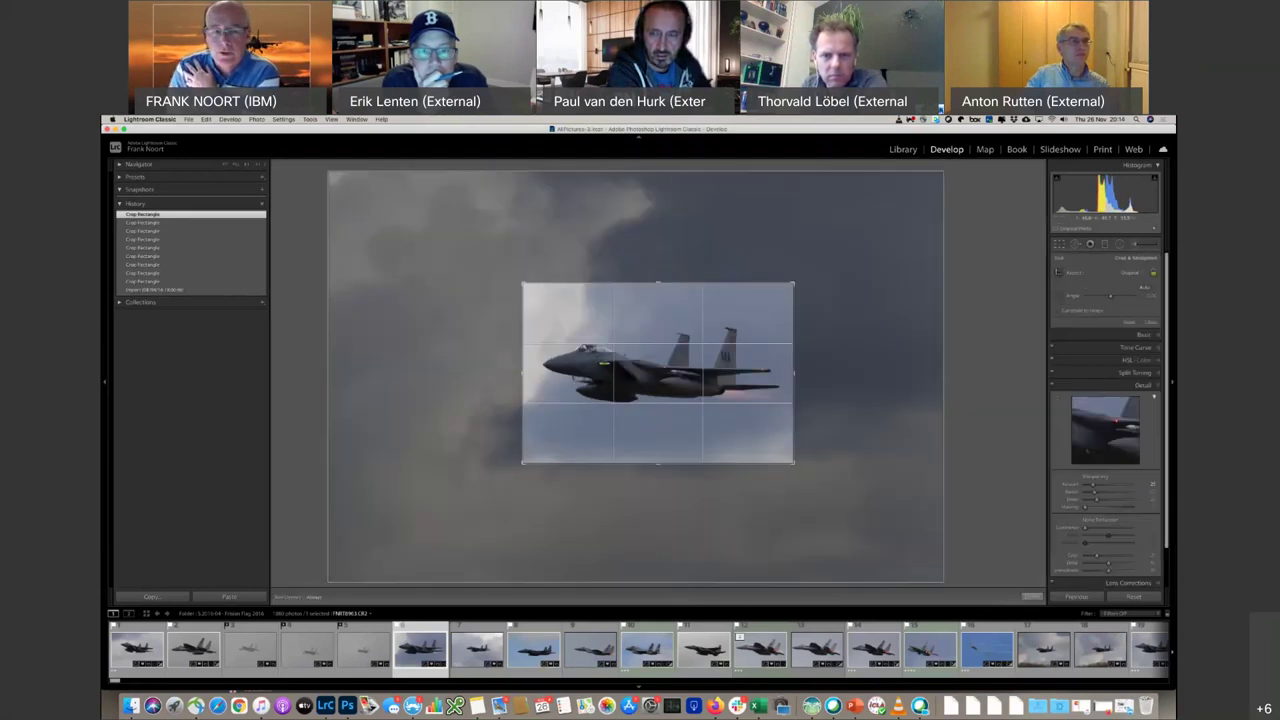
{"action": "left_click_drag", "start_coordinate": [560, 420], "coordinate": [663, 398]}
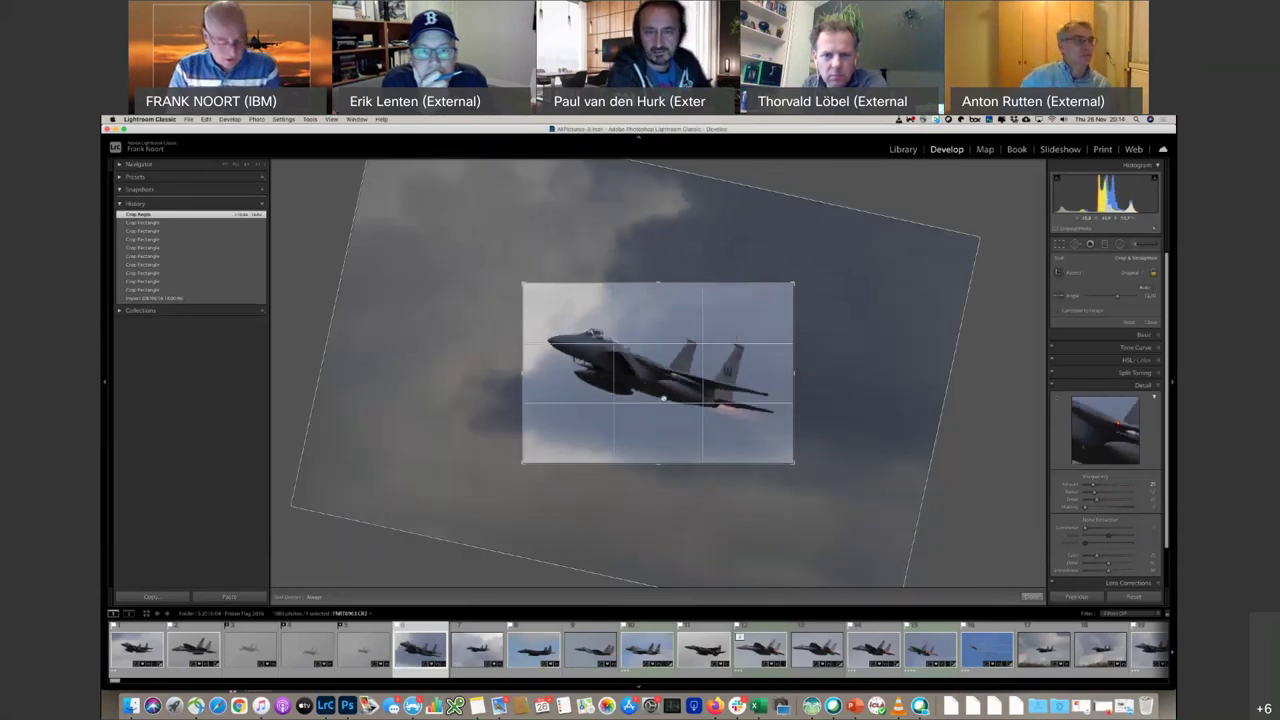
{"action": "key", "text": "ctrl+z"}
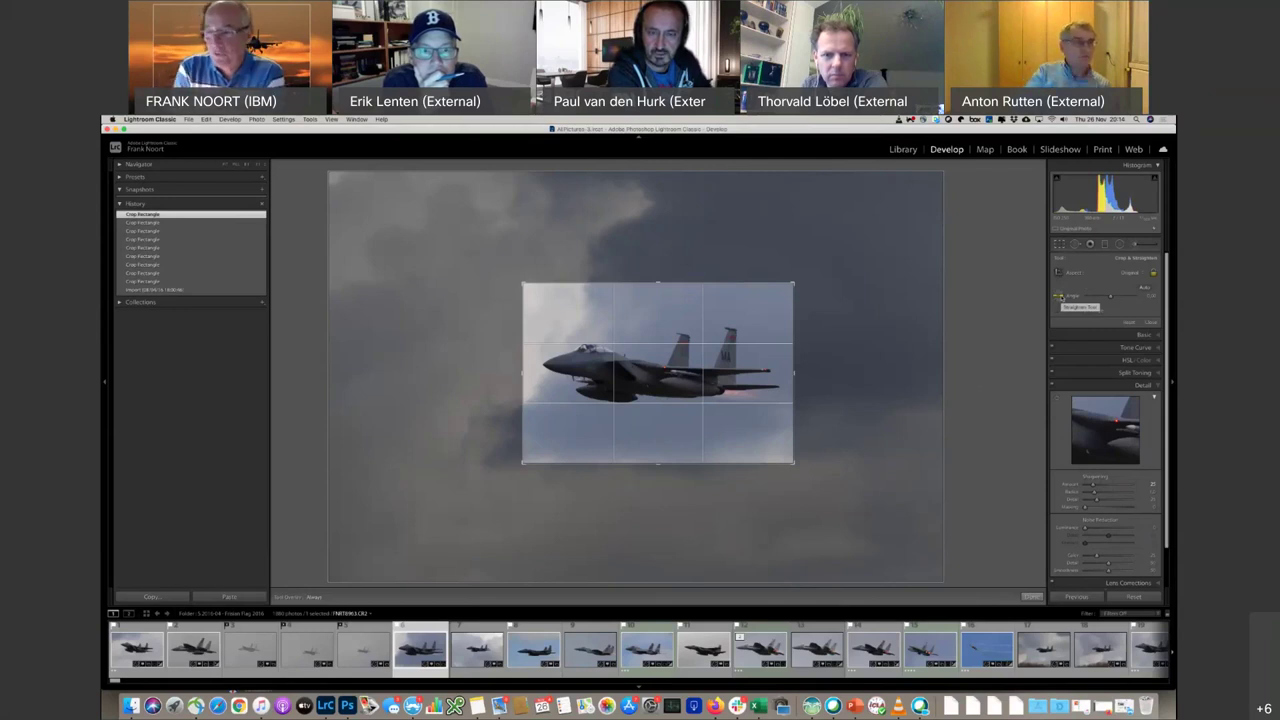
{"action": "left_click", "coordinate": [1058, 296]}
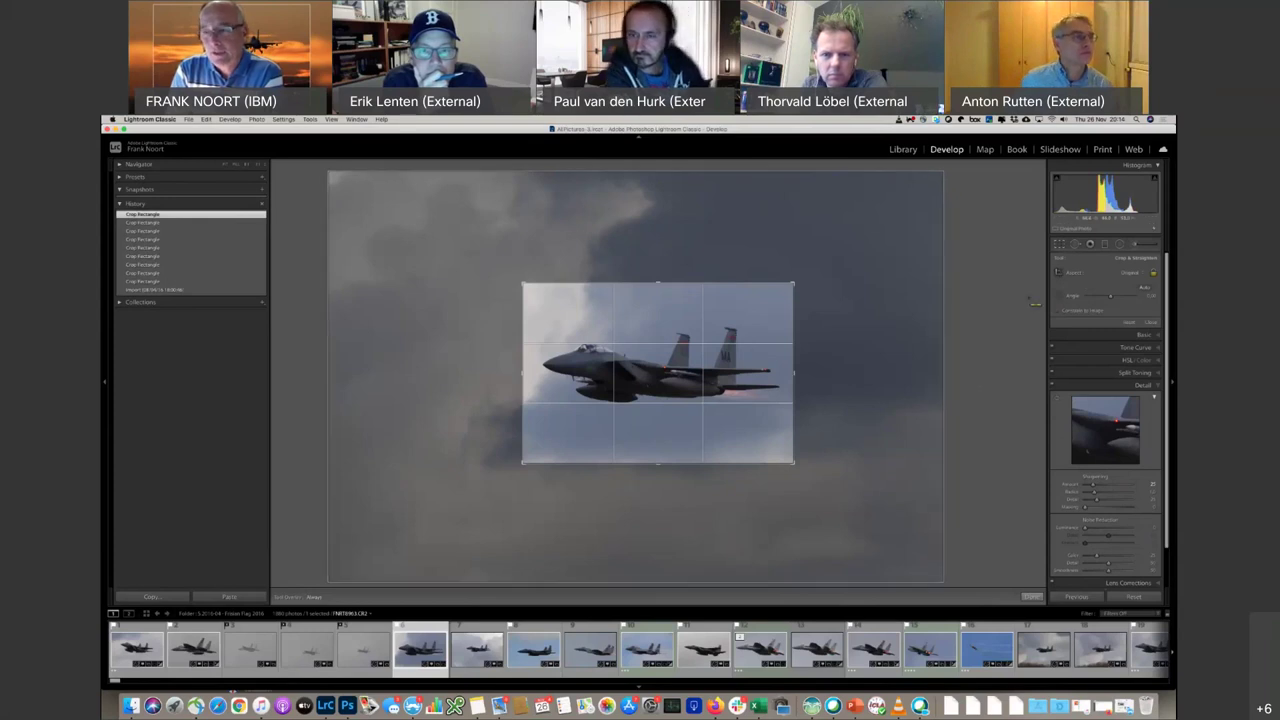
{"action": "left_click", "coordinate": [1058, 296]}
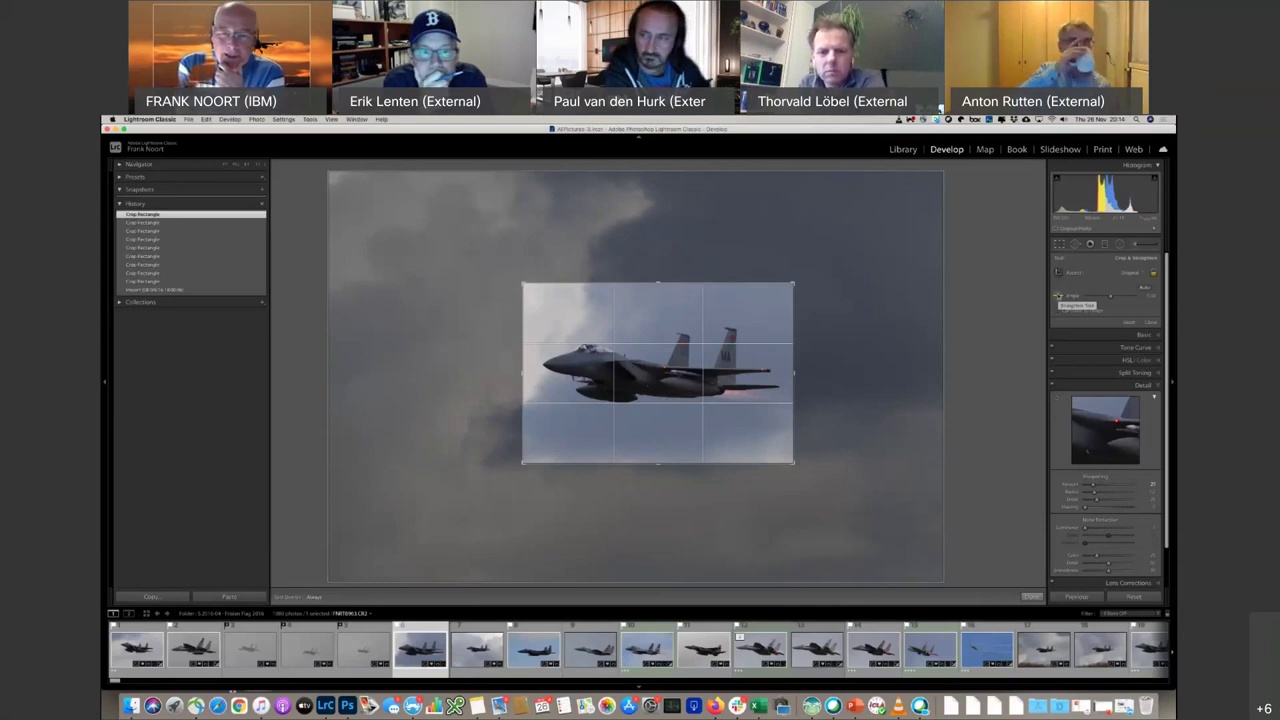
Commit the crop and cycle the info overlay to FNRT8963.CR2, capture date and dimensions
{"action": "key", "text": "Return"}
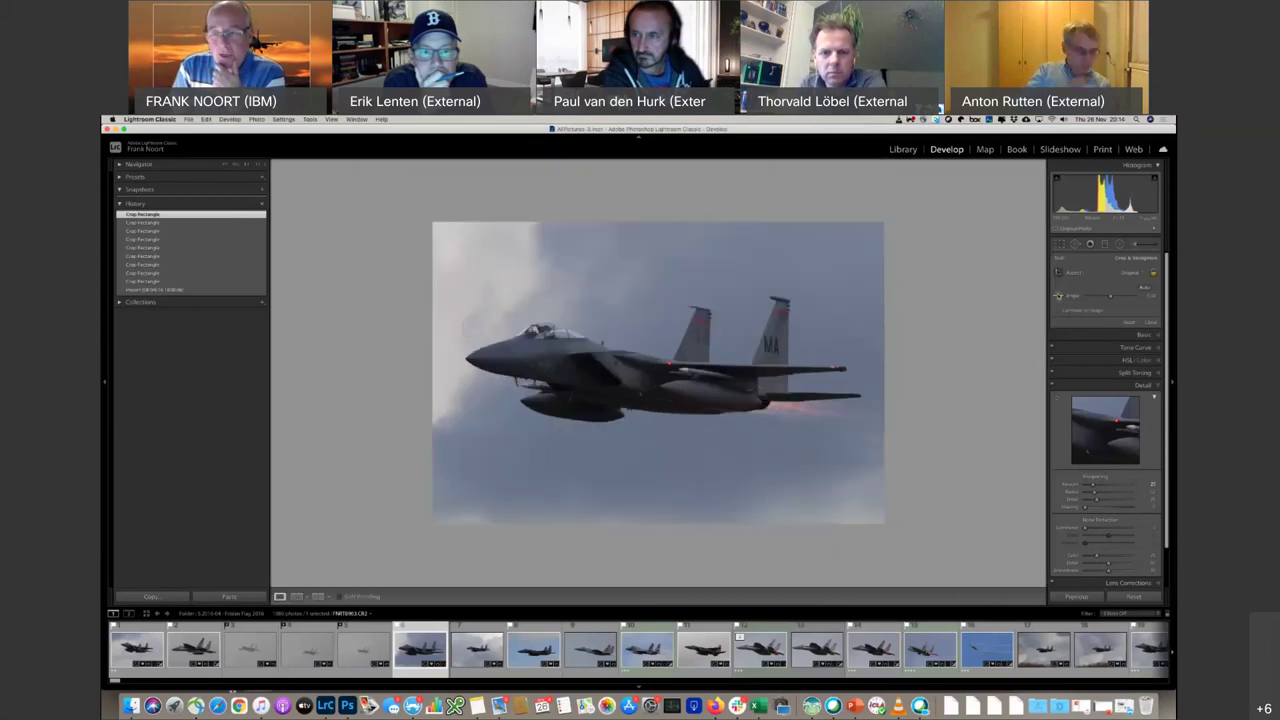
{"action": "key", "text": "d"}
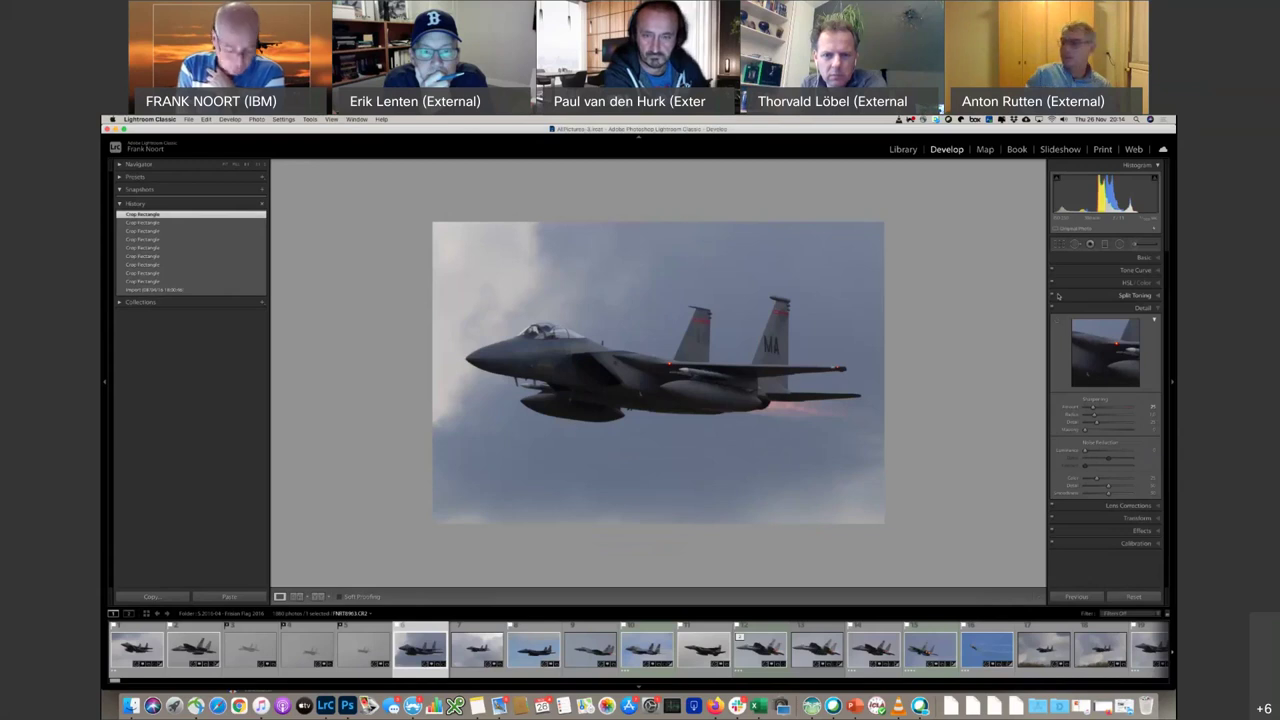
{"action": "key", "text": "i"}
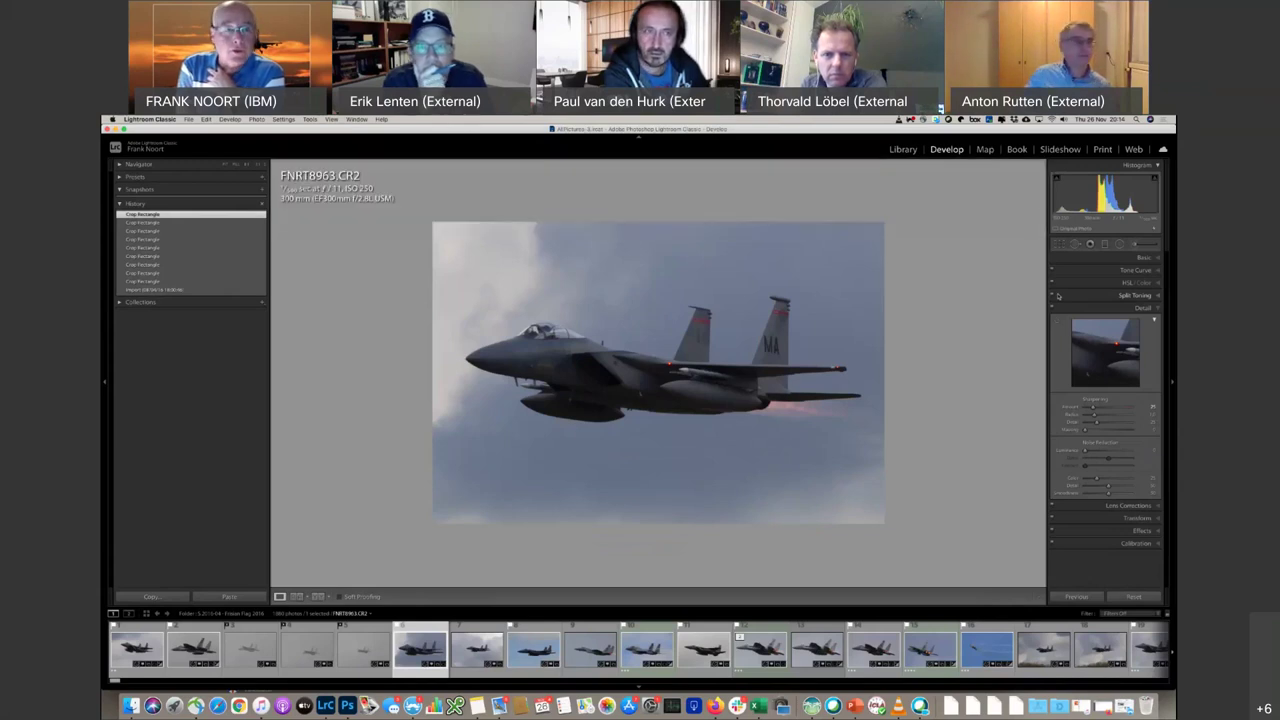
{"action": "key", "text": "i"}
{"action": "key", "text": "i"}
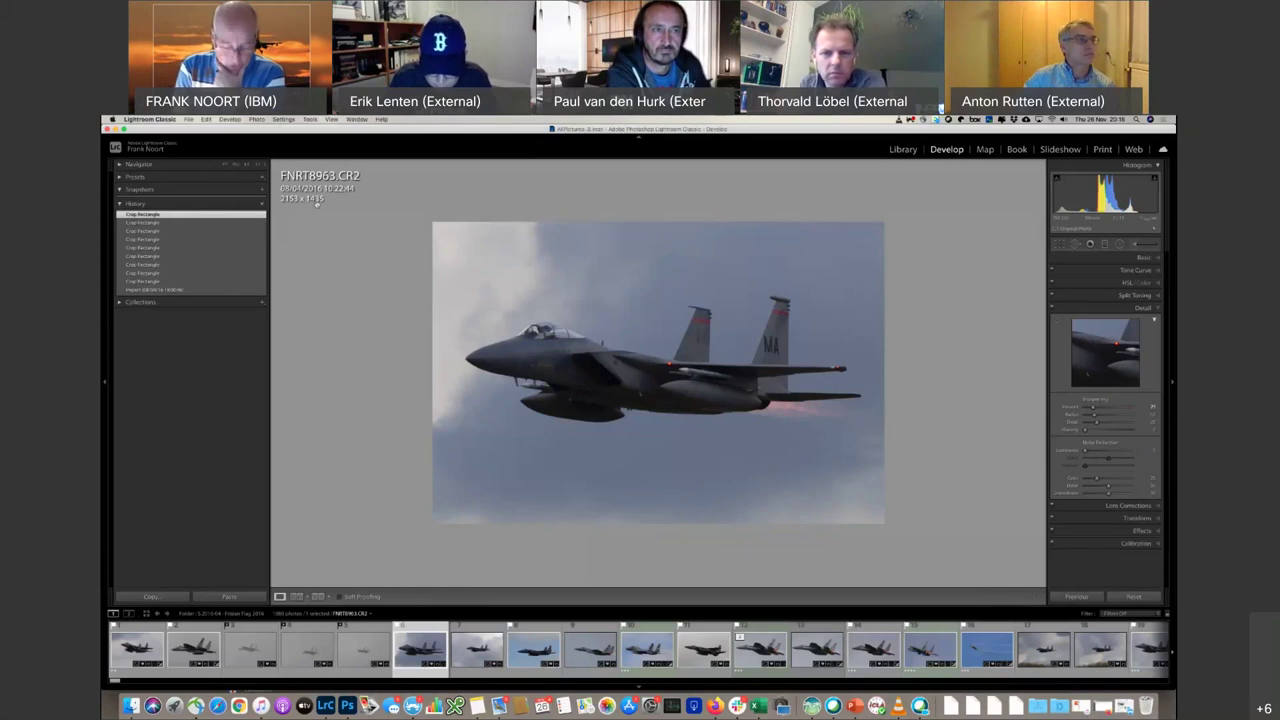
{"action": "key", "text": "i"}
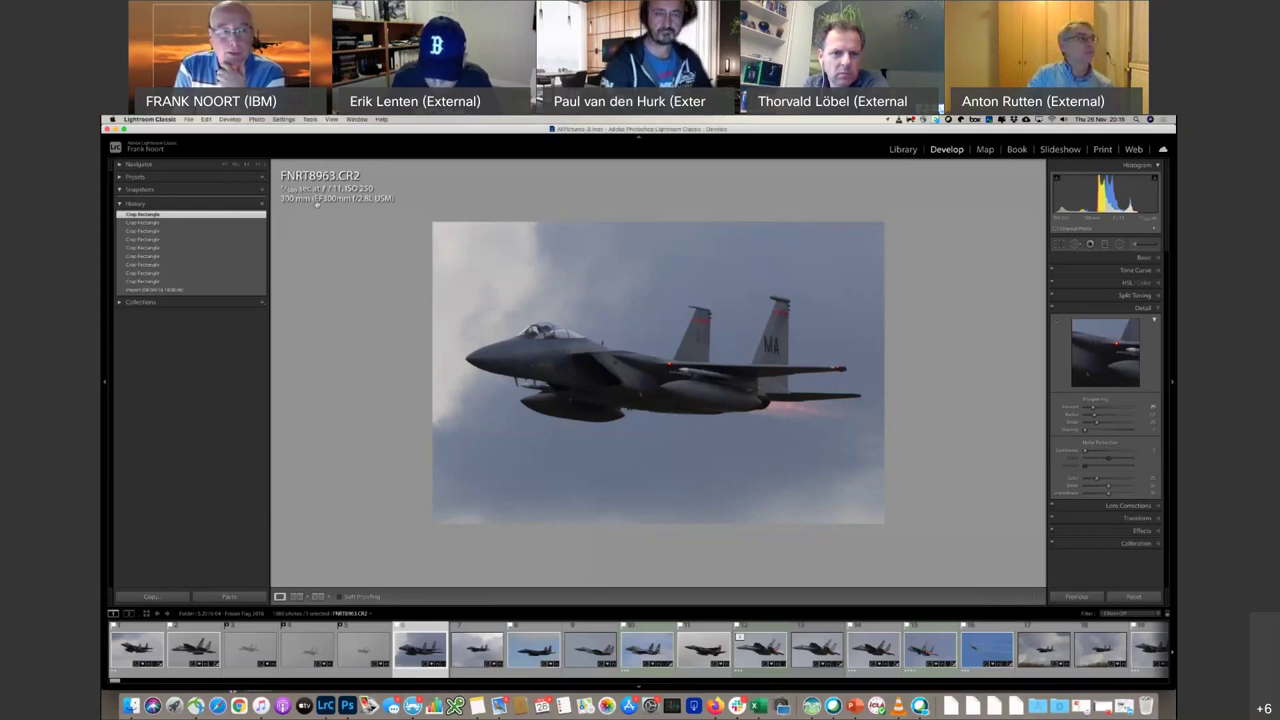
{"action": "key", "text": "i"}
{"action": "key", "text": "i"}
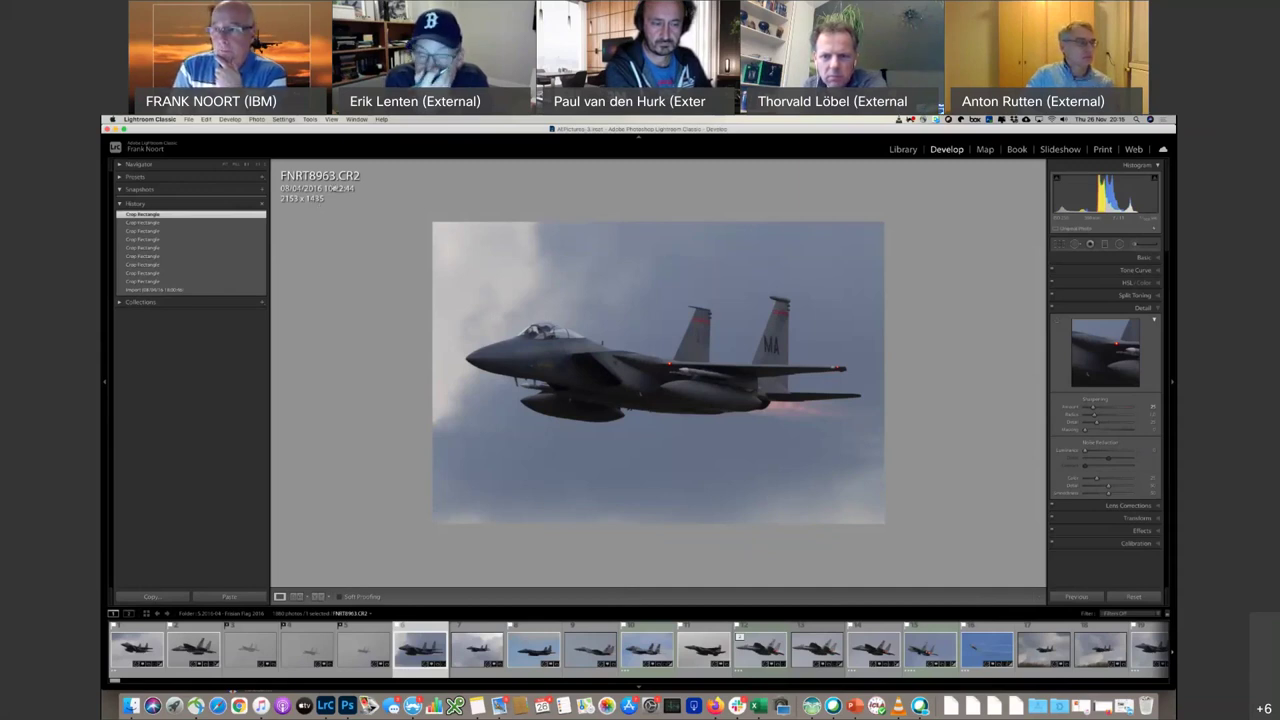
Expand the Basic panel to reveal the white balance, tone and presence sliders
{"action": "left_click", "coordinate": [1158, 258]}
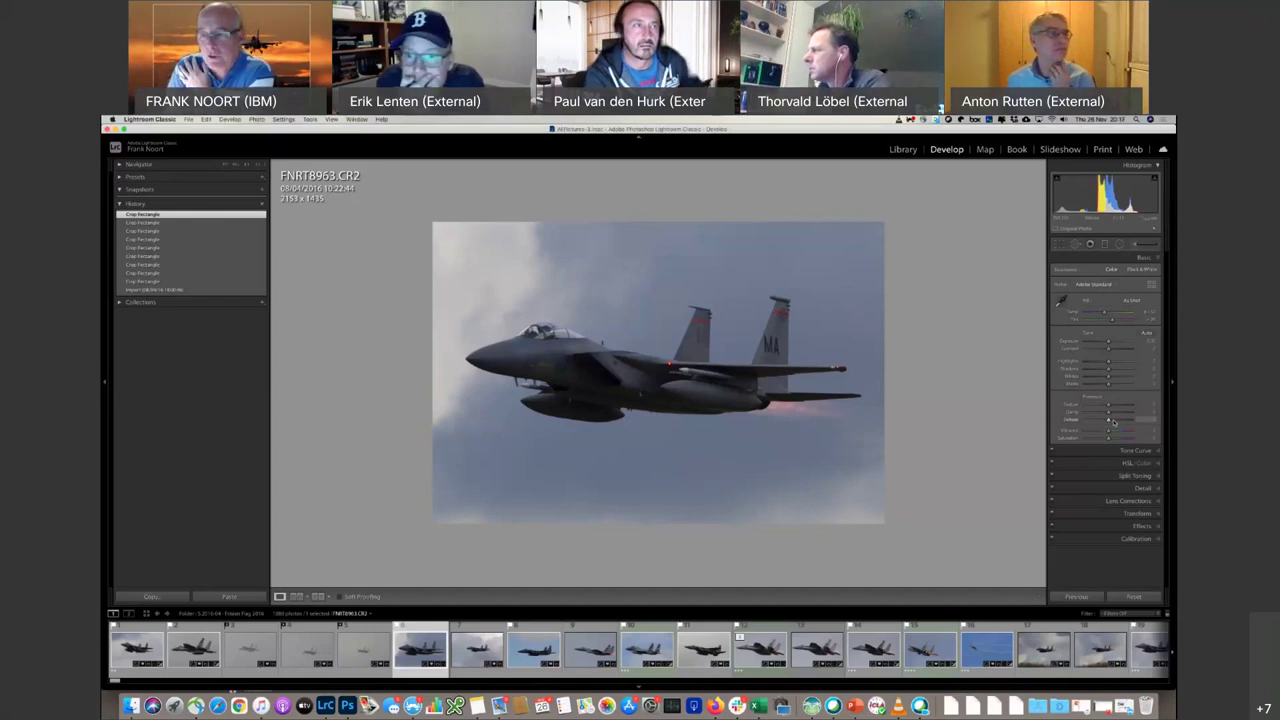
Set Dehaze to +18, then nudge Highlights down and back near zero
{"action": "mouse_move", "coordinate": [1108, 421]}
{"action": "left_mouse_down"}
{"action": "mouse_move", "coordinate": [1138, 420]}
{"action": "mouse_move", "coordinate": [1110, 421]}
{"action": "left_mouse_up"}
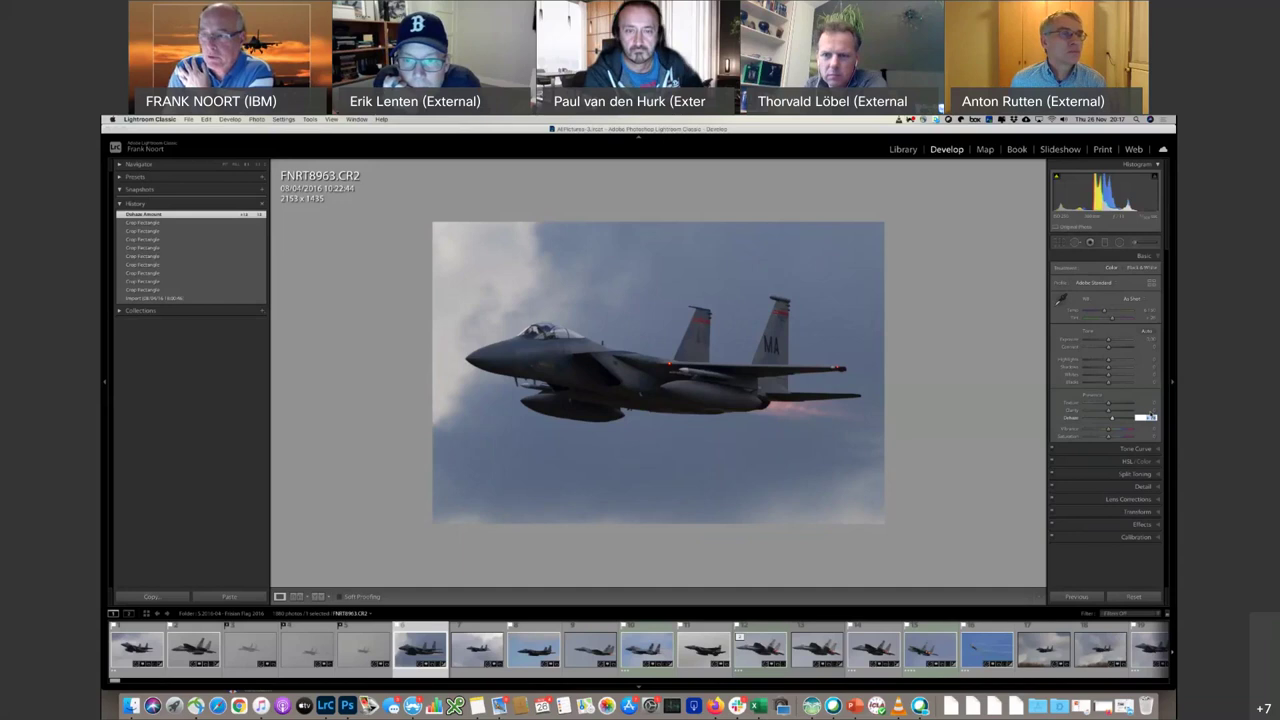
{"action": "key", "text": "Return"}
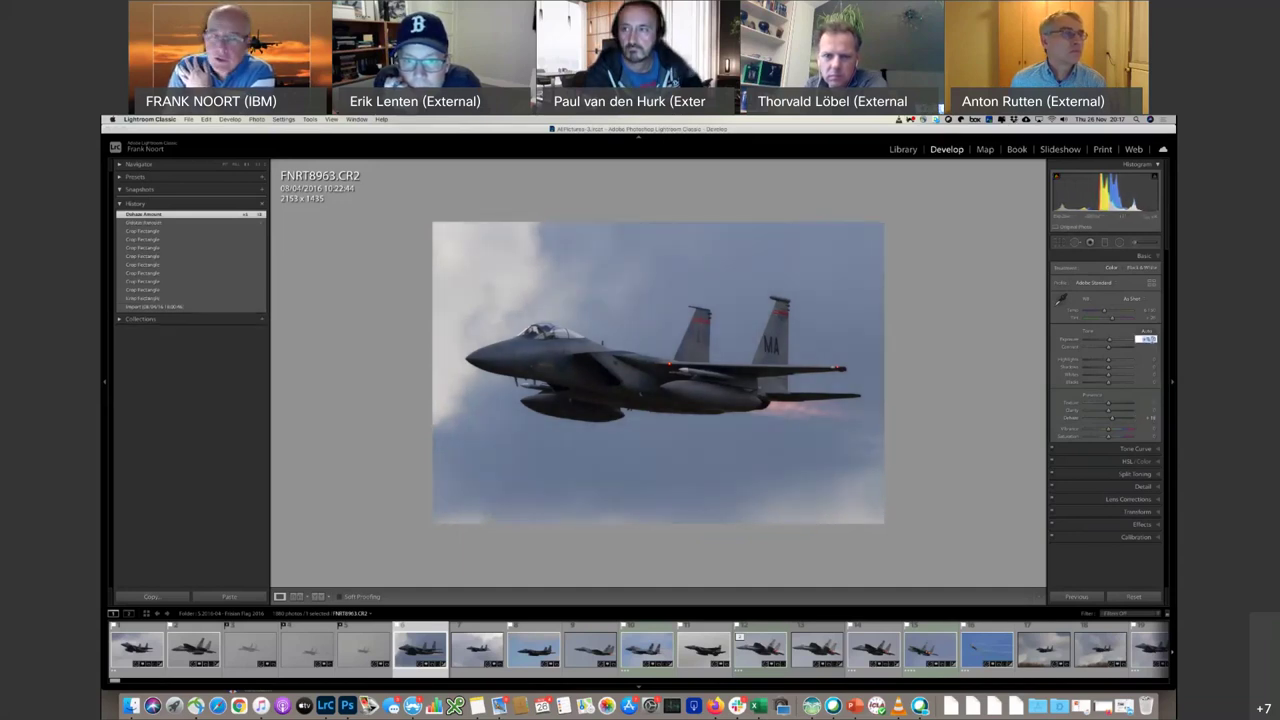
{"action": "left_click_drag", "start_coordinate": [1108, 362], "coordinate": [1098, 361]}
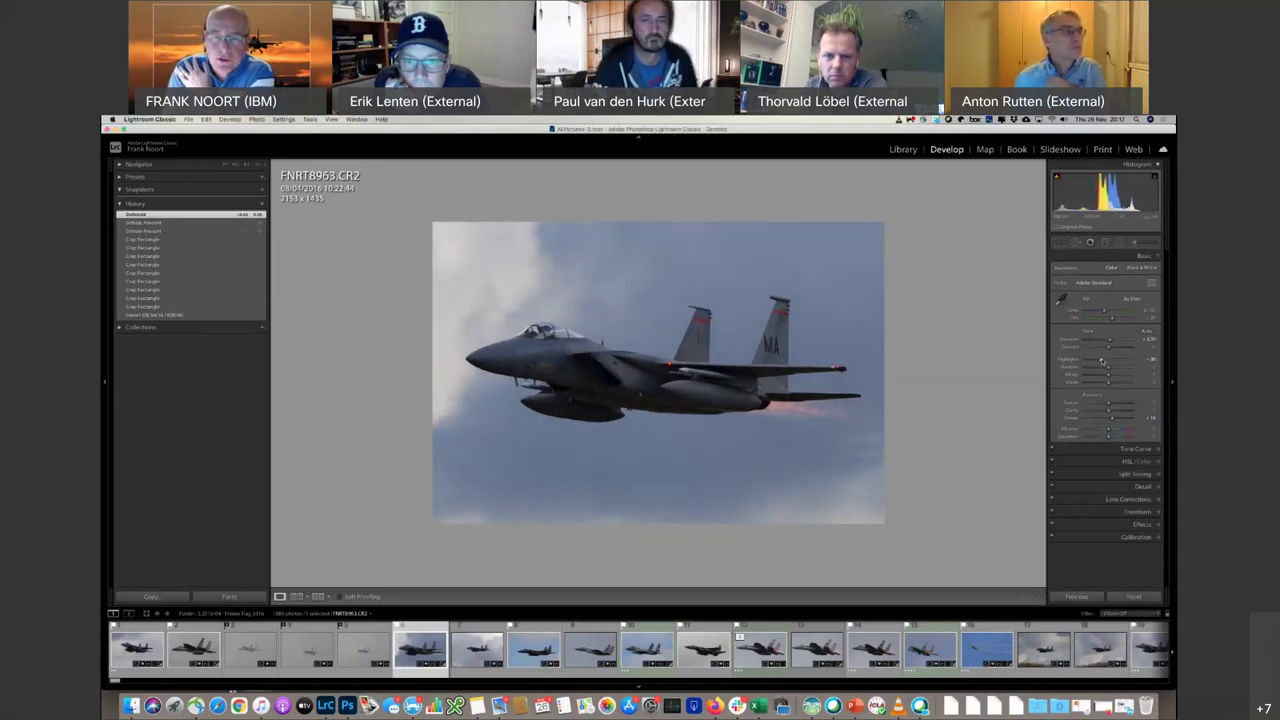
{"action": "left_click_drag", "start_coordinate": [1098, 361], "coordinate": [1108, 362]}
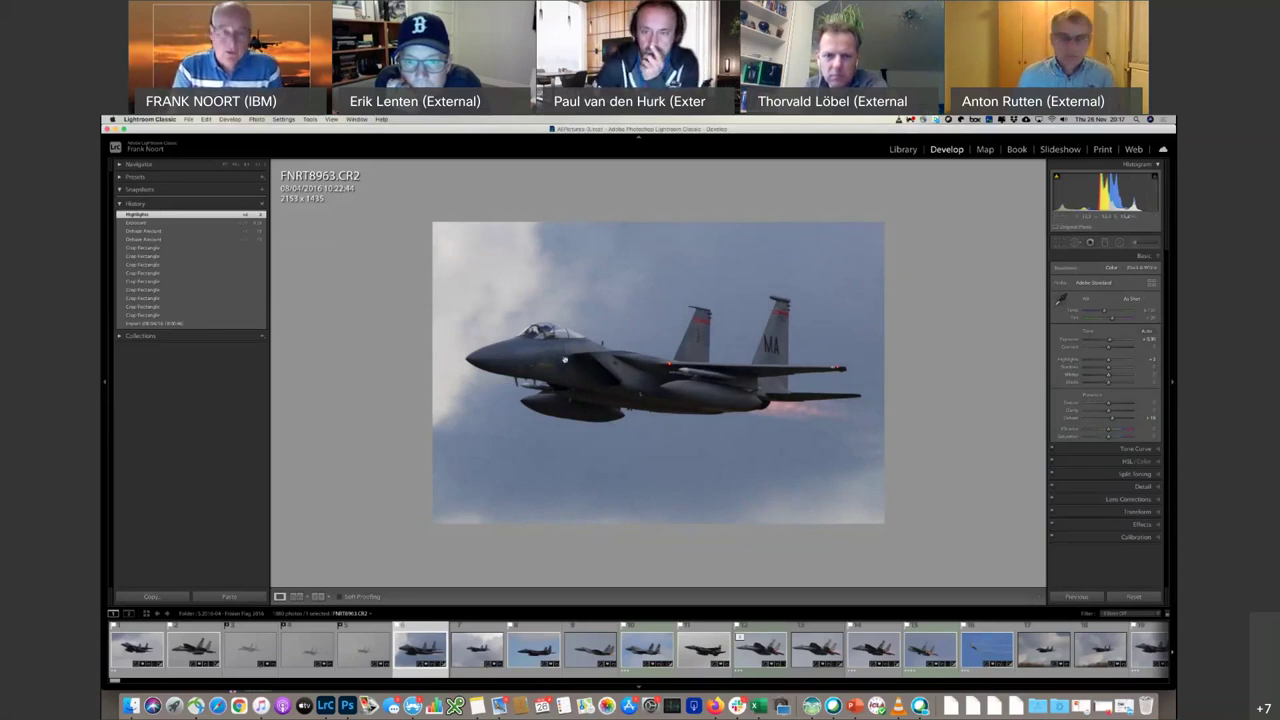
Zoom in to inspect parts of the jet and brighten the Shadows slightly
{"action": "left_click", "coordinate": [590, 372]}
{"action": "left_click", "coordinate": [565, 360]}
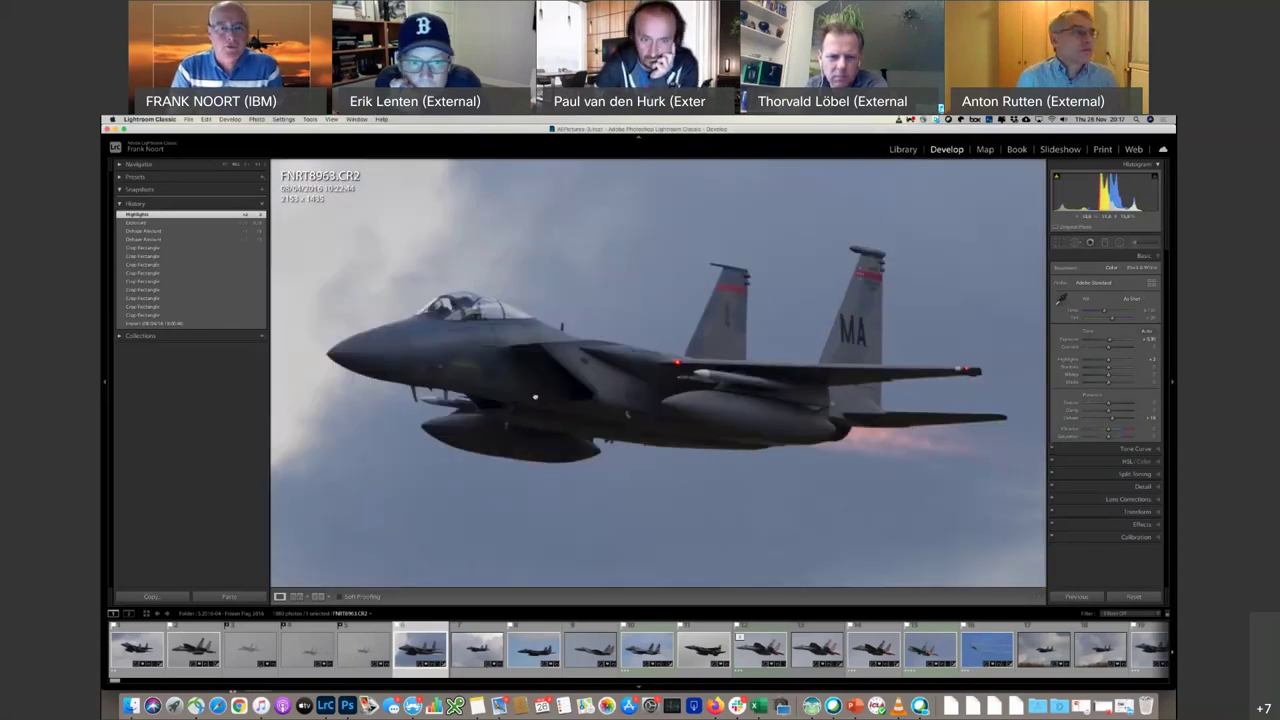
{"action": "left_click", "coordinate": [538, 393]}
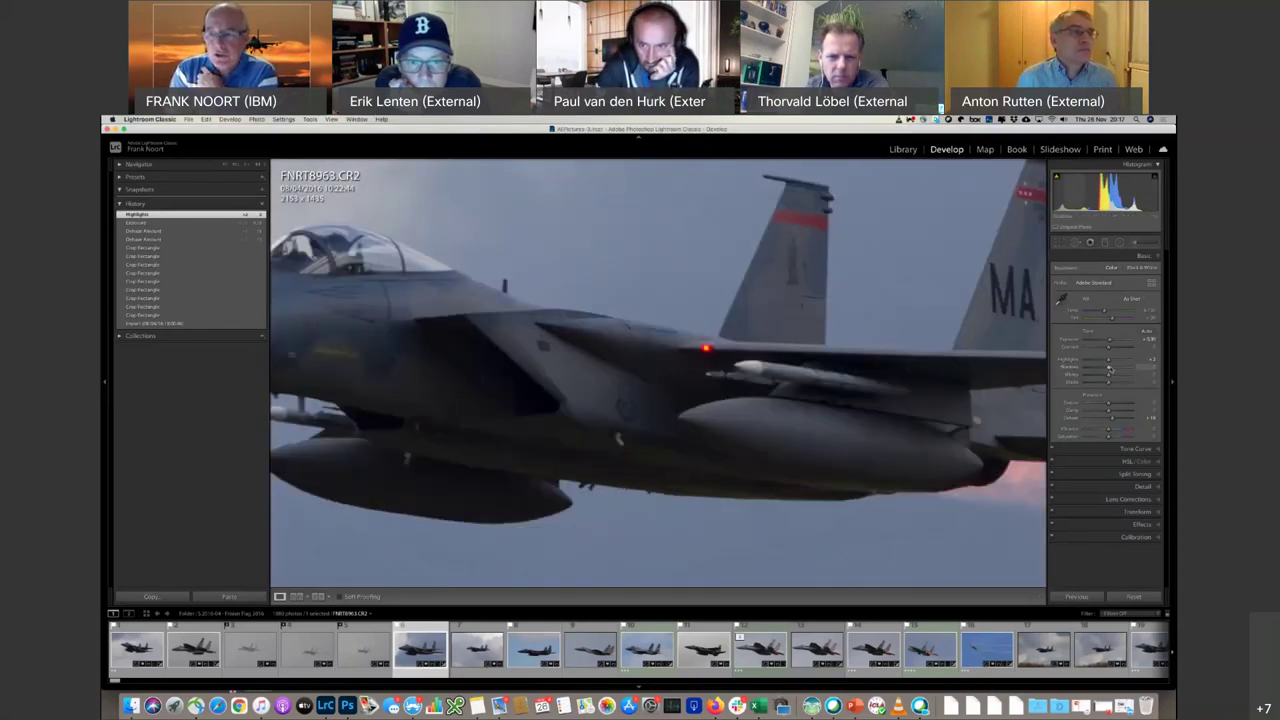
{"action": "left_click_drag", "start_coordinate": [1109, 369], "coordinate": [1115, 369]}
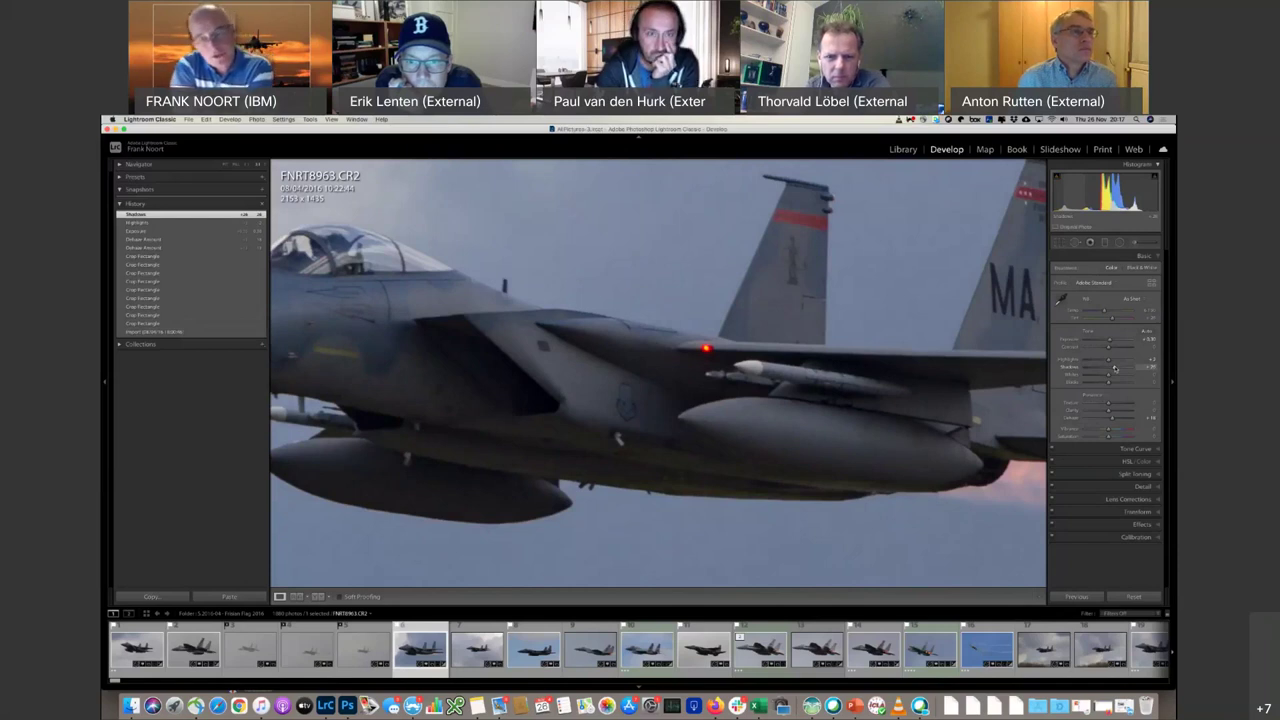
Return to the full-photo view and raise the Blacks level slightly
{"action": "left_click", "coordinate": [1001, 372]}
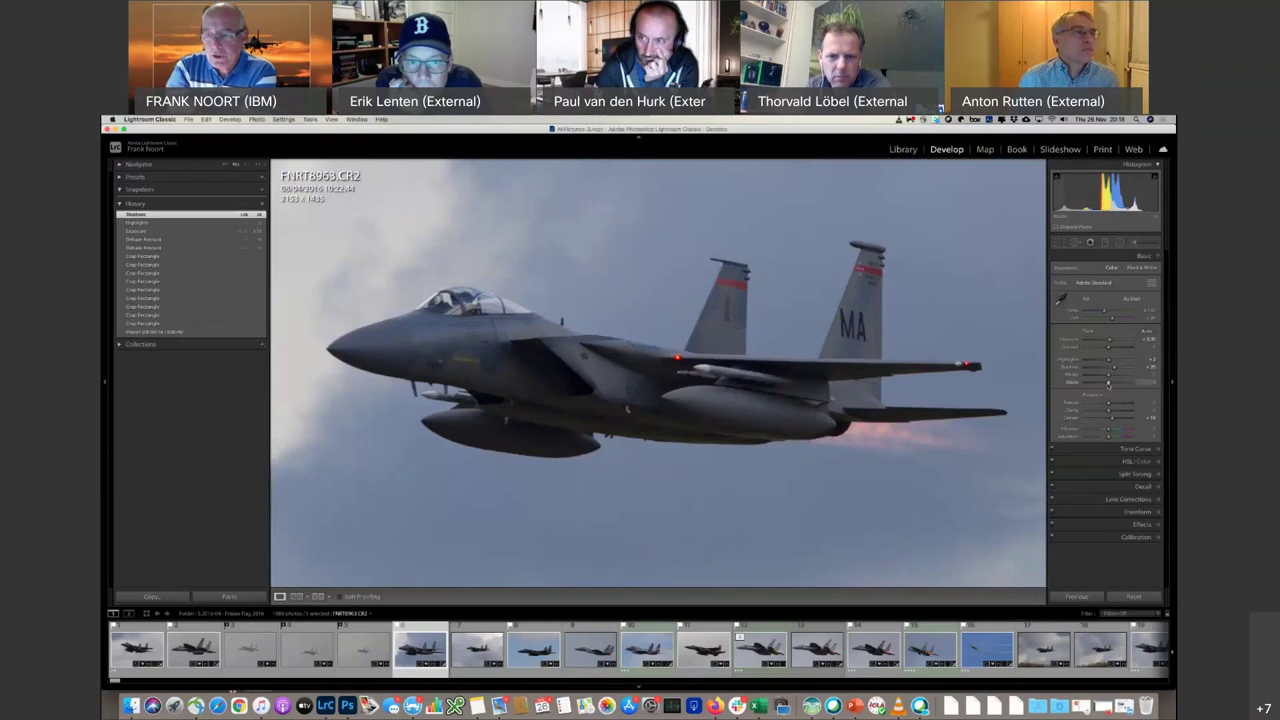
{"action": "left_click_drag", "start_coordinate": [1107, 383], "coordinate": [1114, 383]}
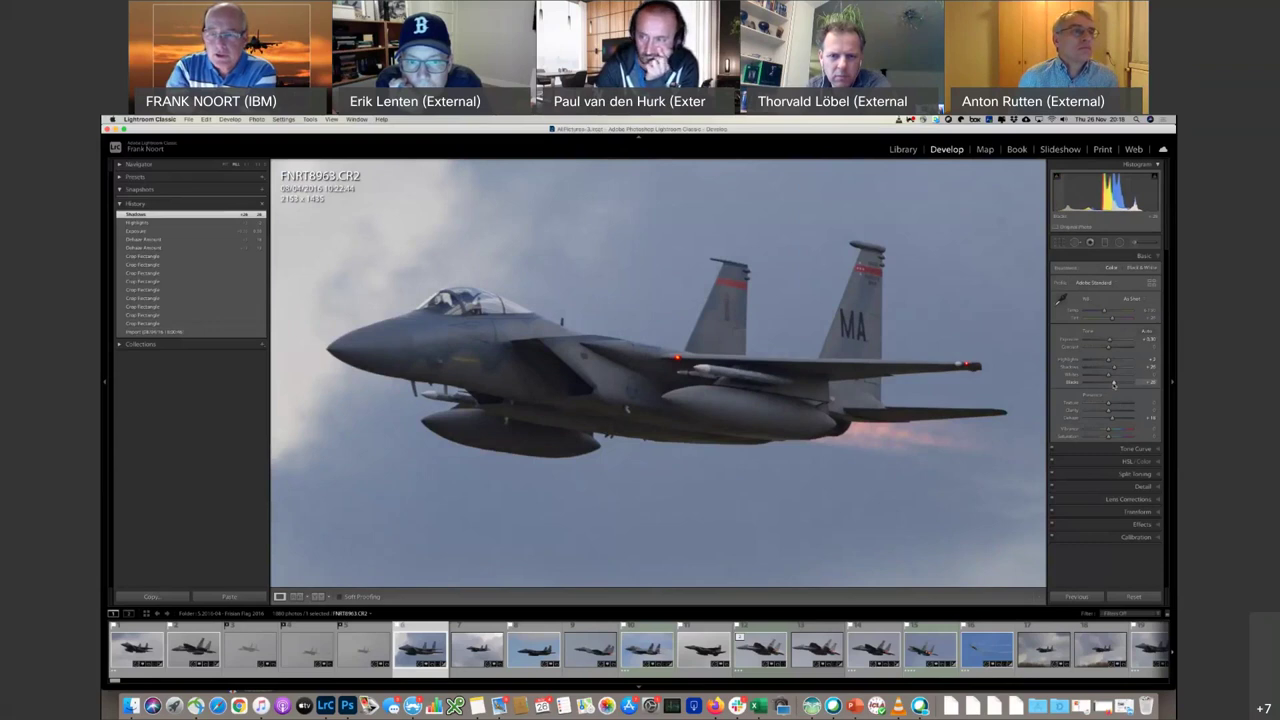
{"action": "left_click_drag", "start_coordinate": [1114, 383], "coordinate": [1112, 383]}
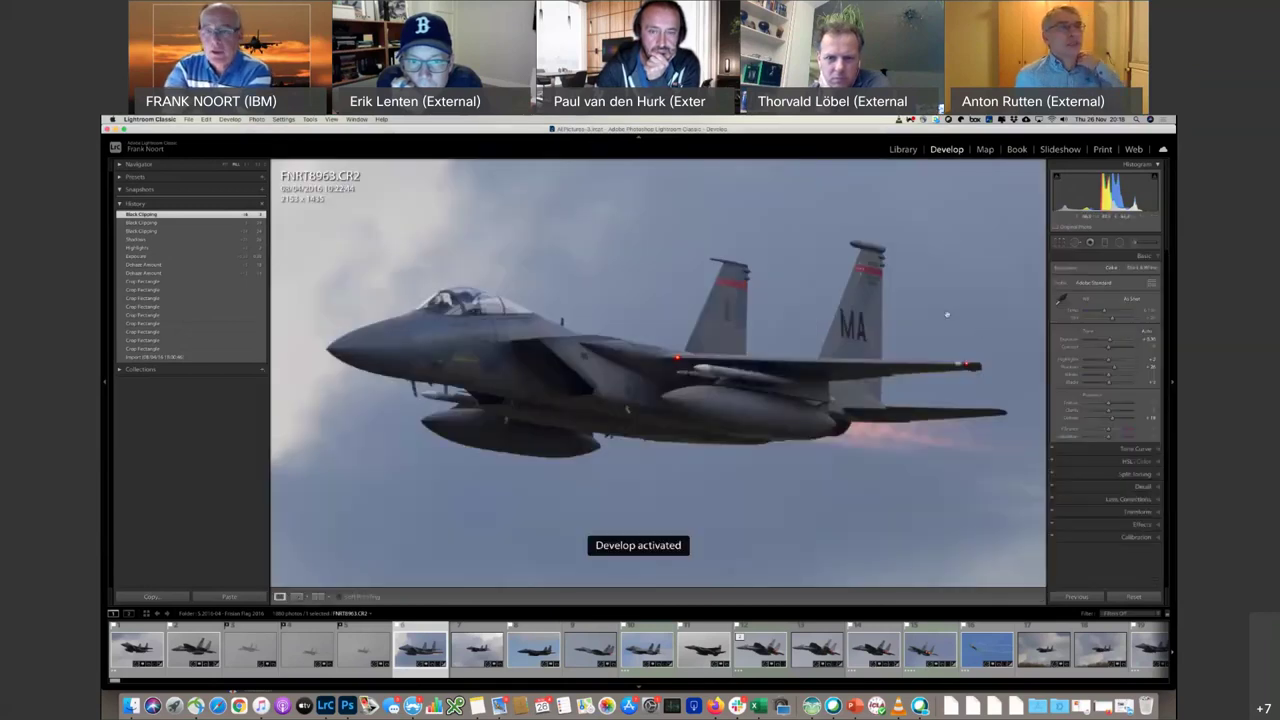
Zoom in on the jet's tail fins, then return to the full Fit view
{"action": "left_click", "coordinate": [952, 319]}
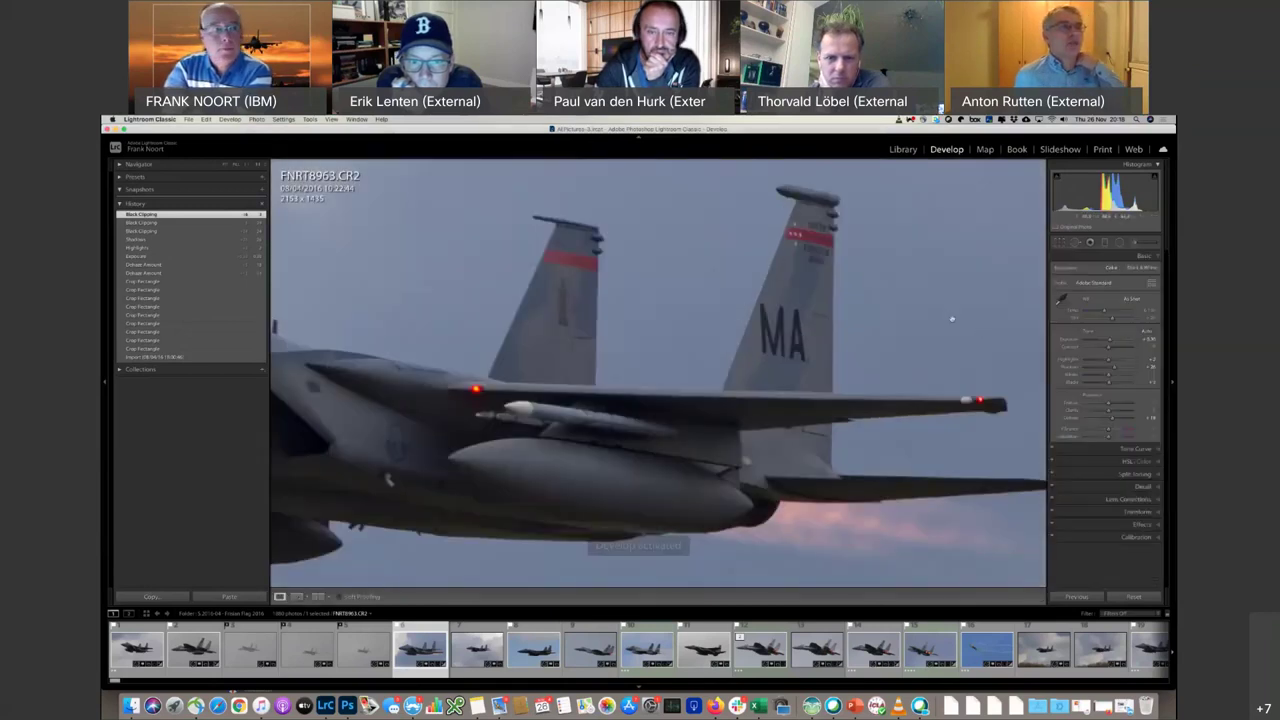
{"action": "left_click", "coordinate": [225, 165]}
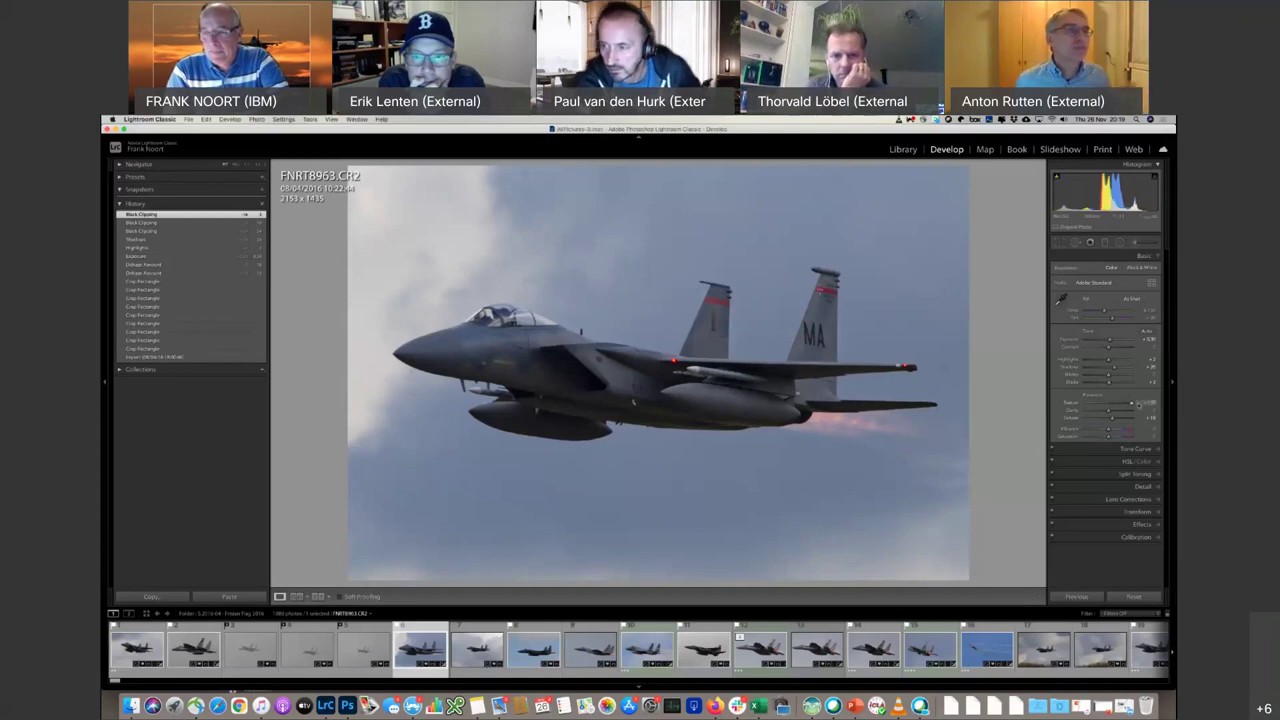
Boost Clarity and brighten Exposure slightly in the Basic panel
{"action": "left_click_drag", "start_coordinate": [1108, 410], "coordinate": [1132, 410]}
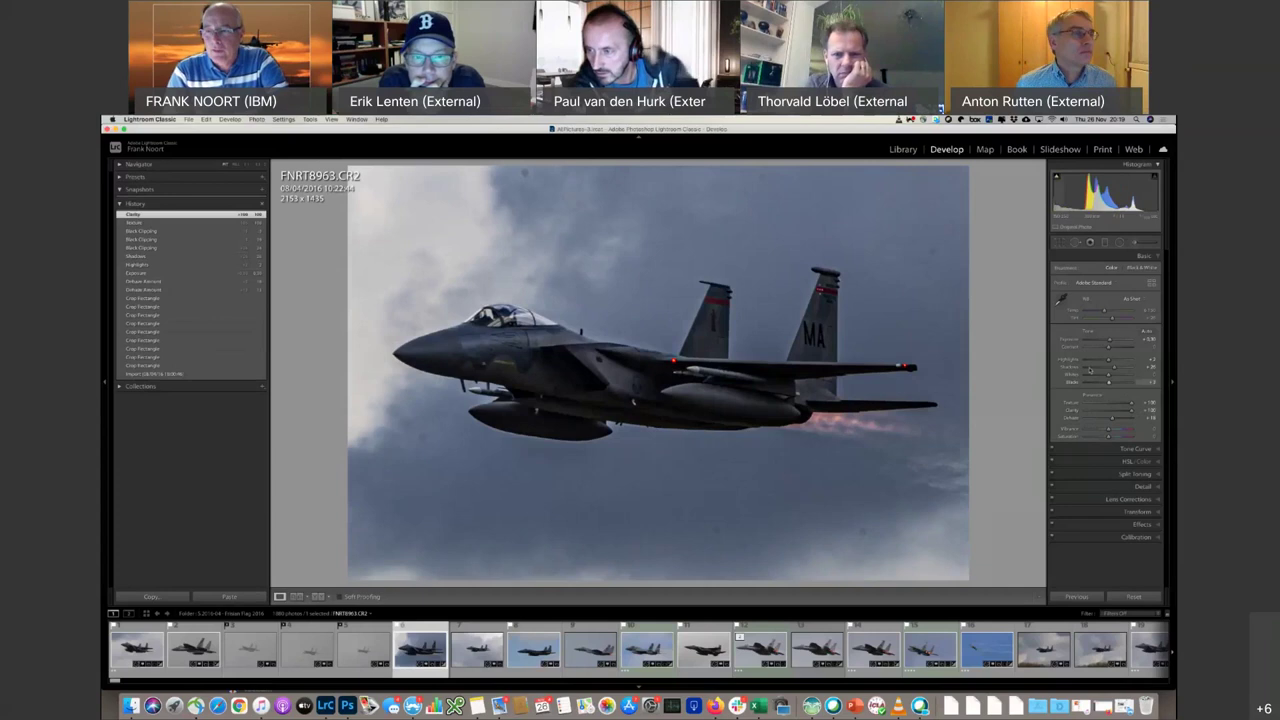
{"action": "left_click_drag", "start_coordinate": [1110, 342], "coordinate": [1114, 342]}
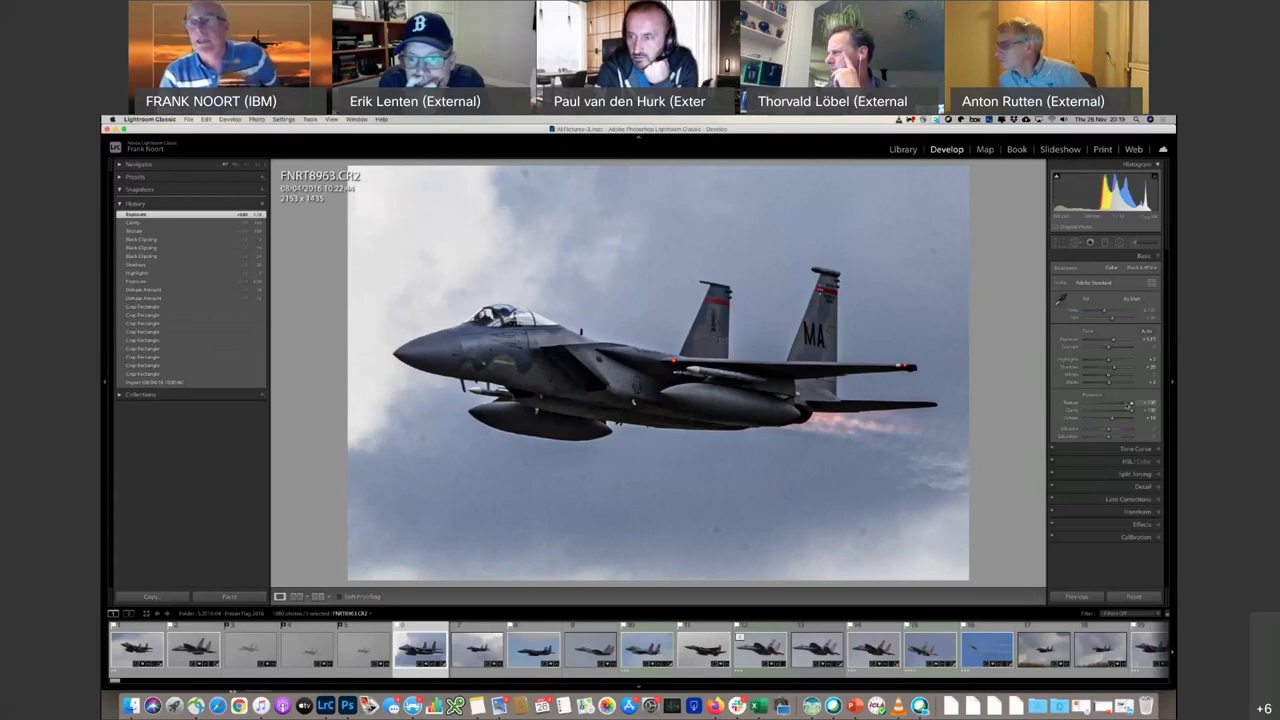
{"action": "left_click", "coordinate": [1157, 256]}
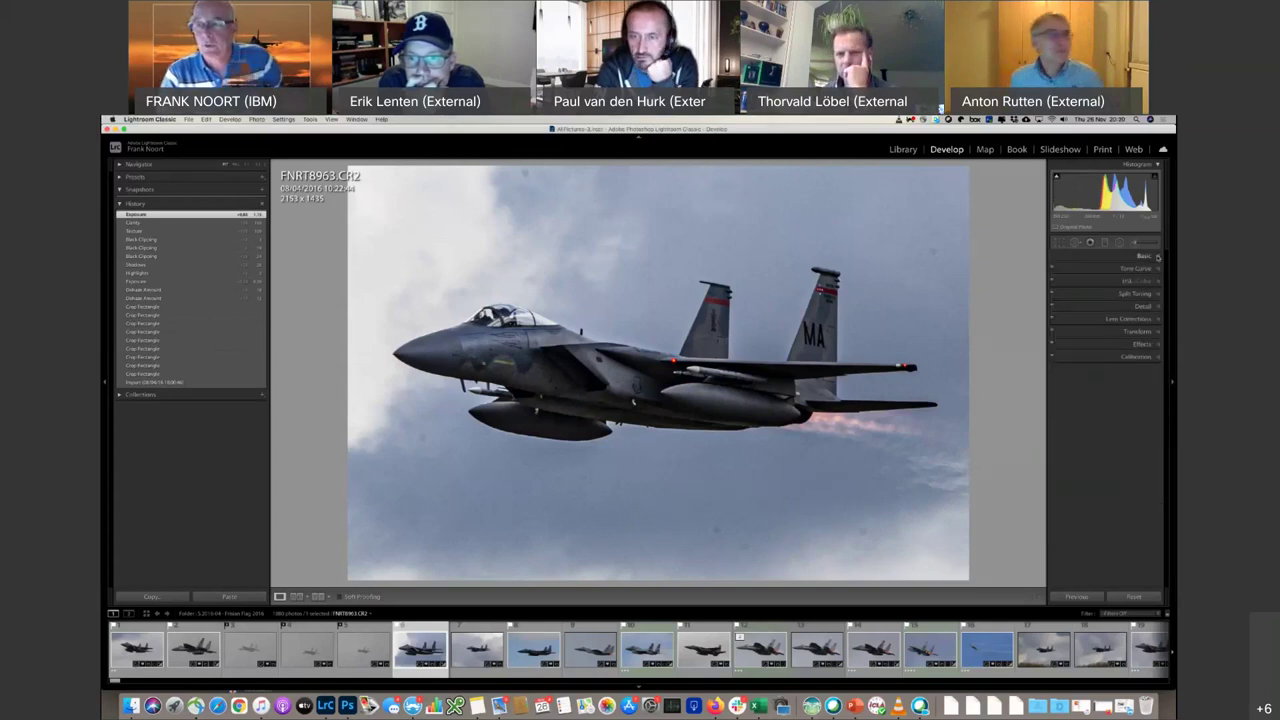
{"action": "left_click", "coordinate": [1157, 256]}
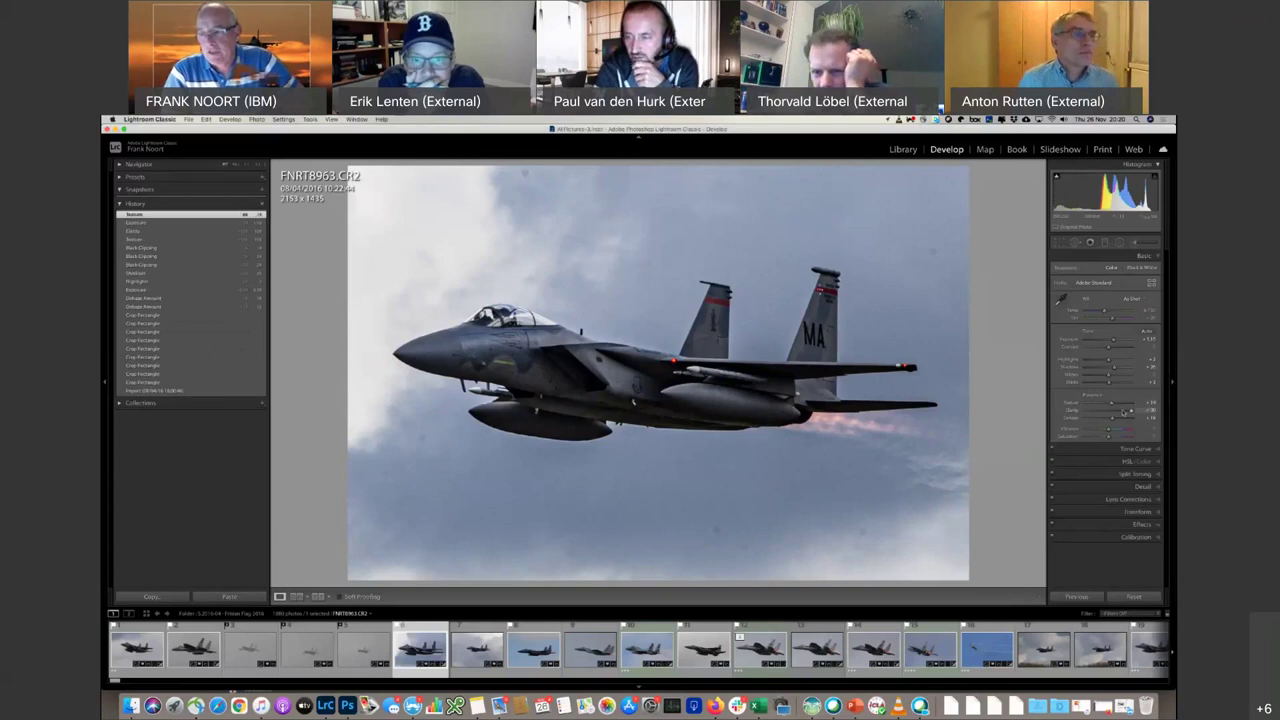
Reset Texture and Clarity to default, then enter a Clarity value directly
{"action": "double_click", "coordinate": [1111, 404]}
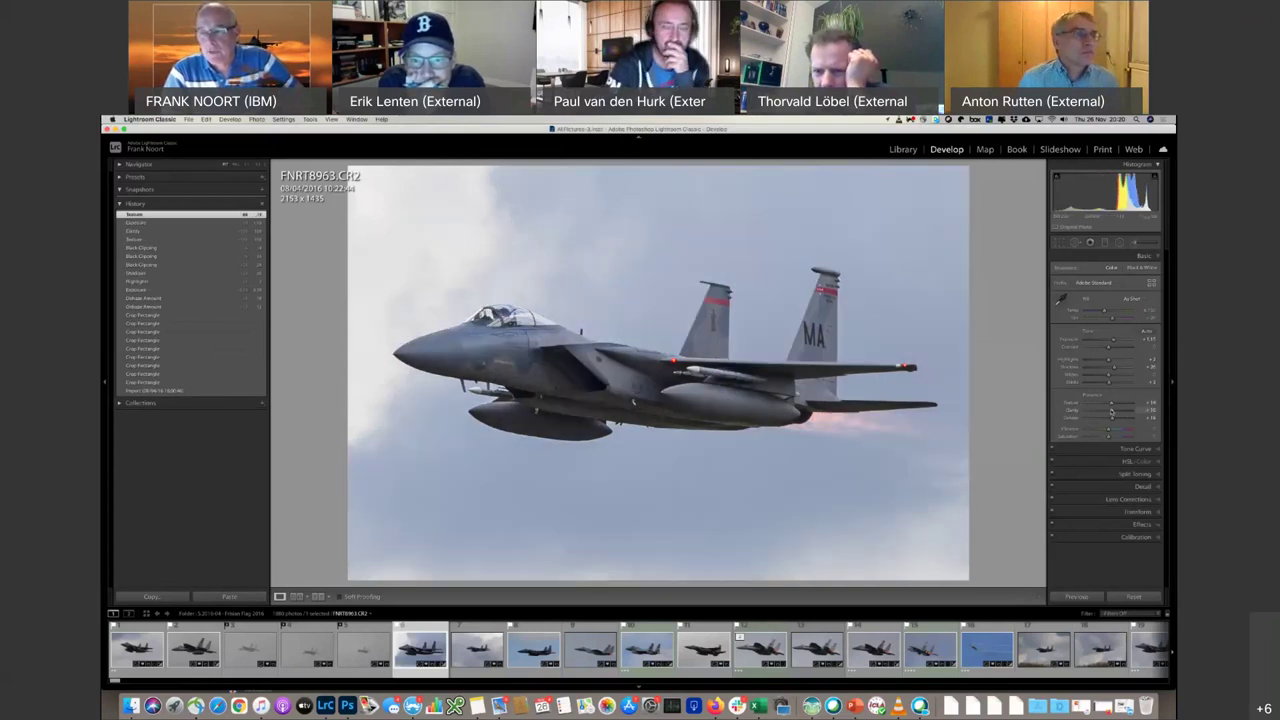
{"action": "double_click", "coordinate": [1111, 410]}
{"action": "left_click", "coordinate": [1152, 402]}
{"action": "key", "text": "Tab"}
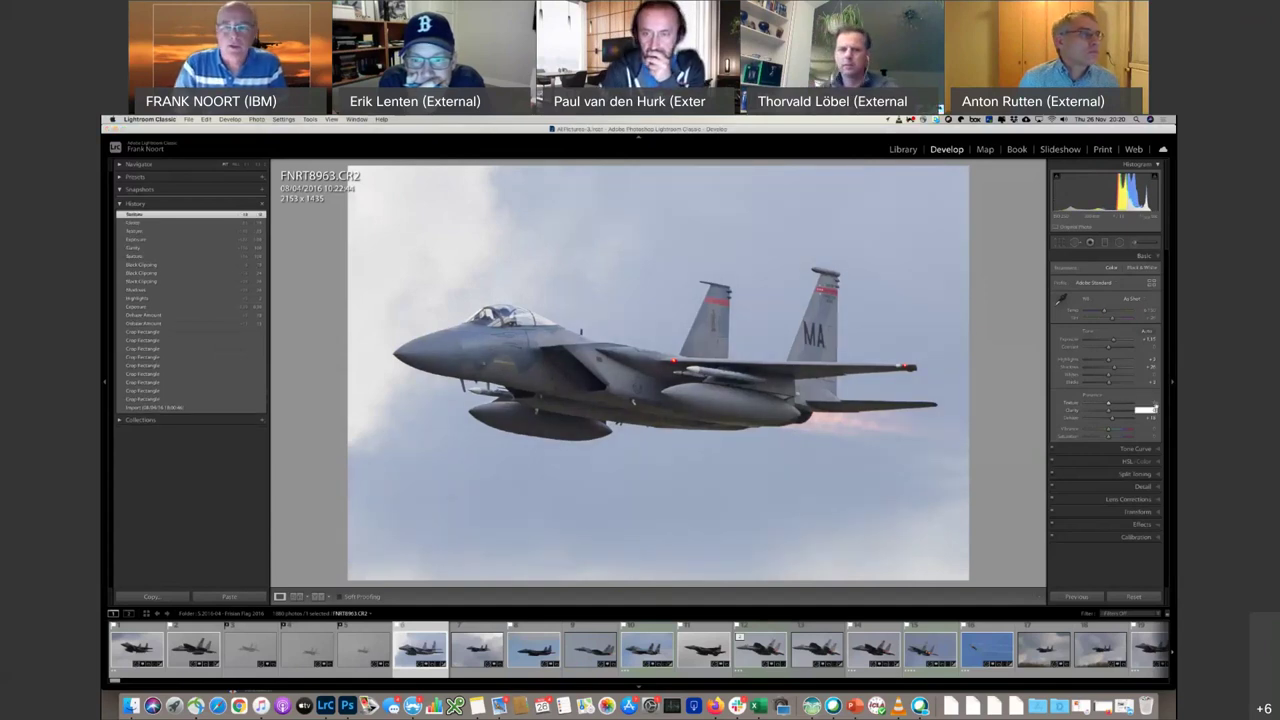
{"action": "key", "text": "Return"}
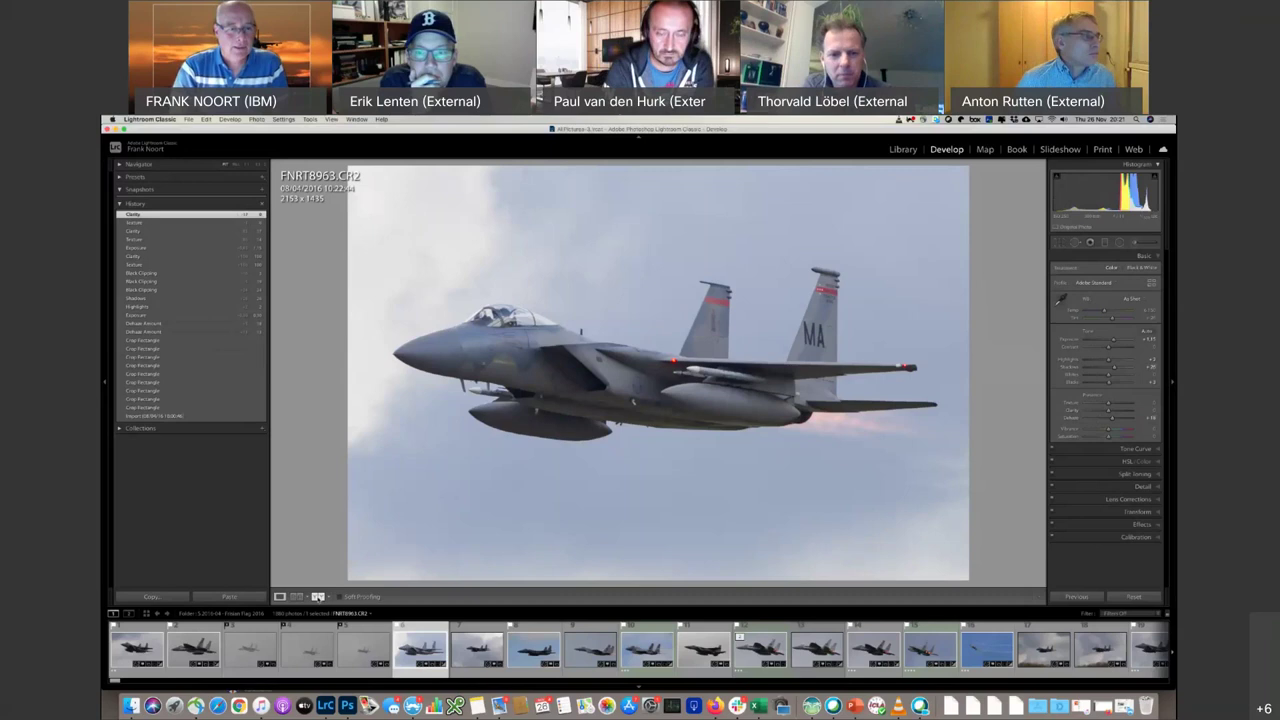
{"action": "left_click", "coordinate": [318, 596]}
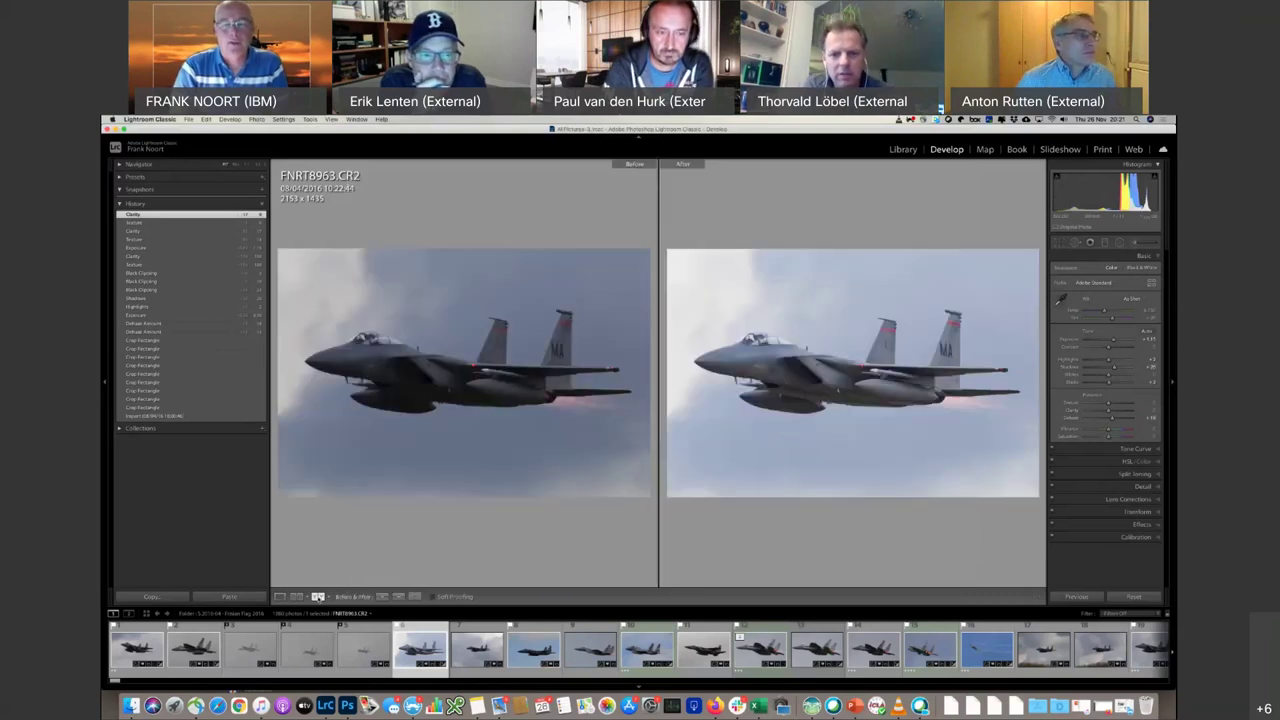
{"action": "left_click", "coordinate": [318, 596]}
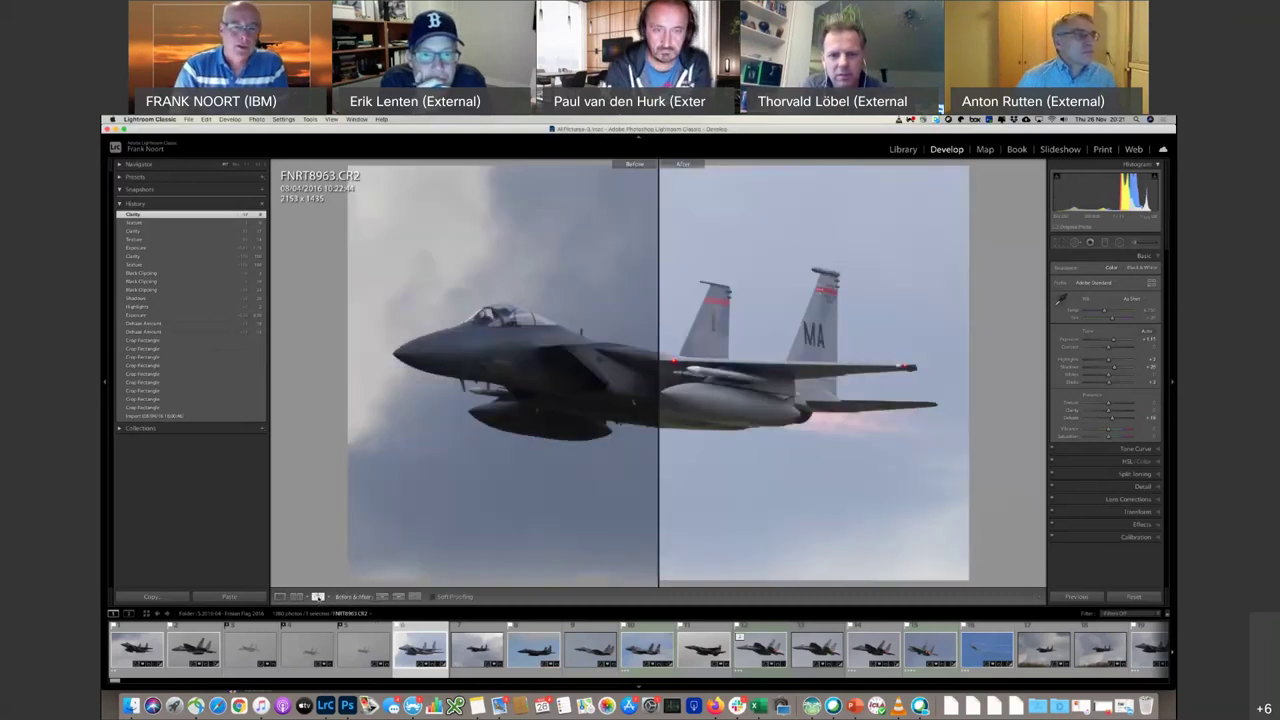
{"action": "left_click", "coordinate": [318, 596]}
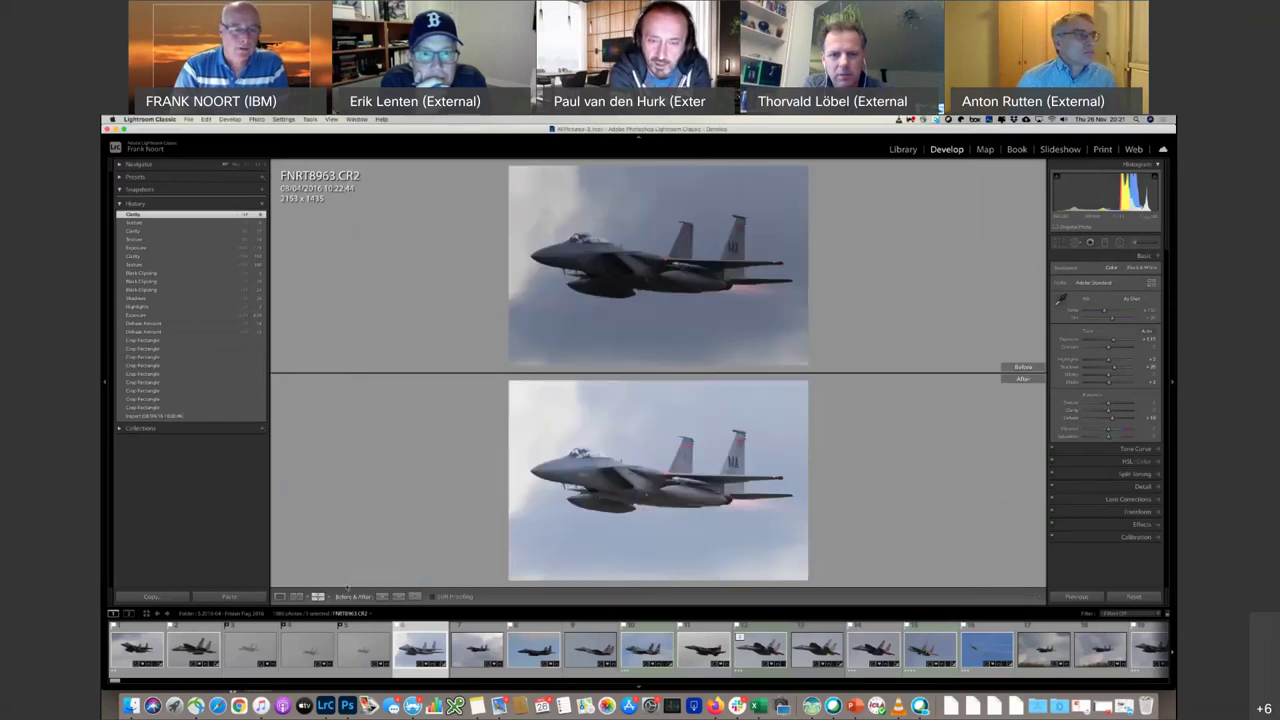
{"action": "left_click", "coordinate": [318, 596]}
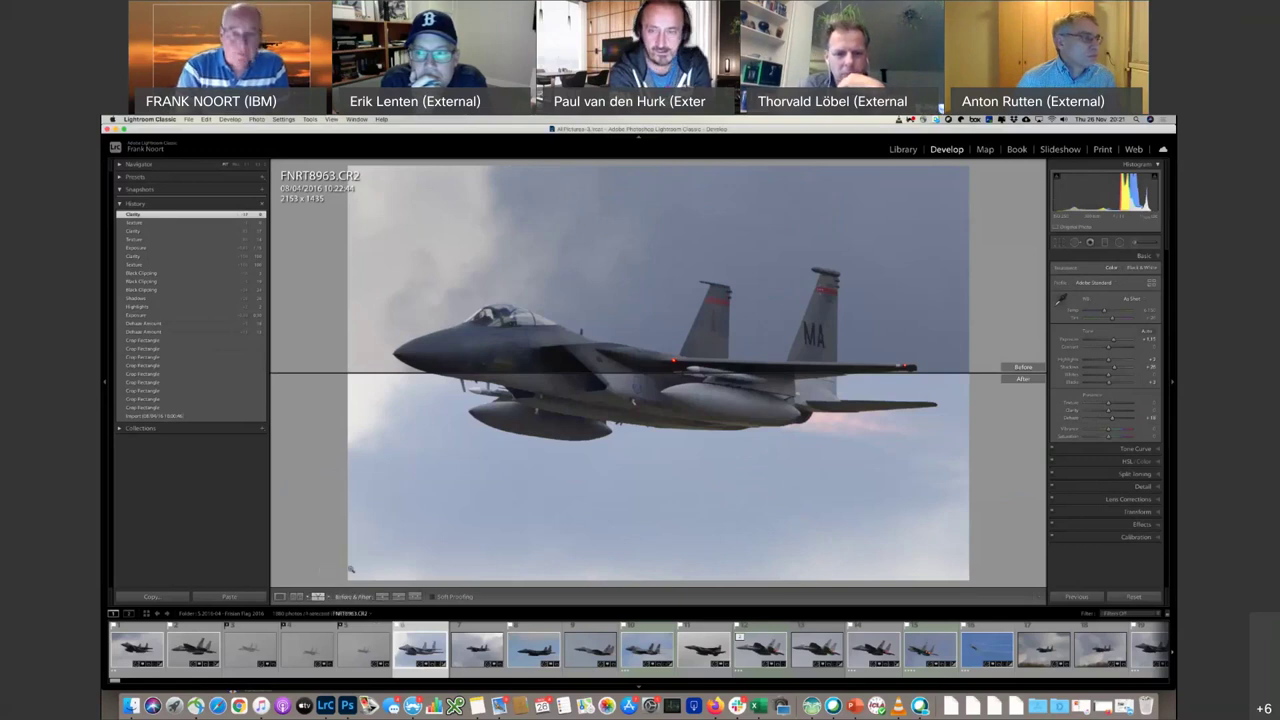
{"action": "key", "text": "g"}
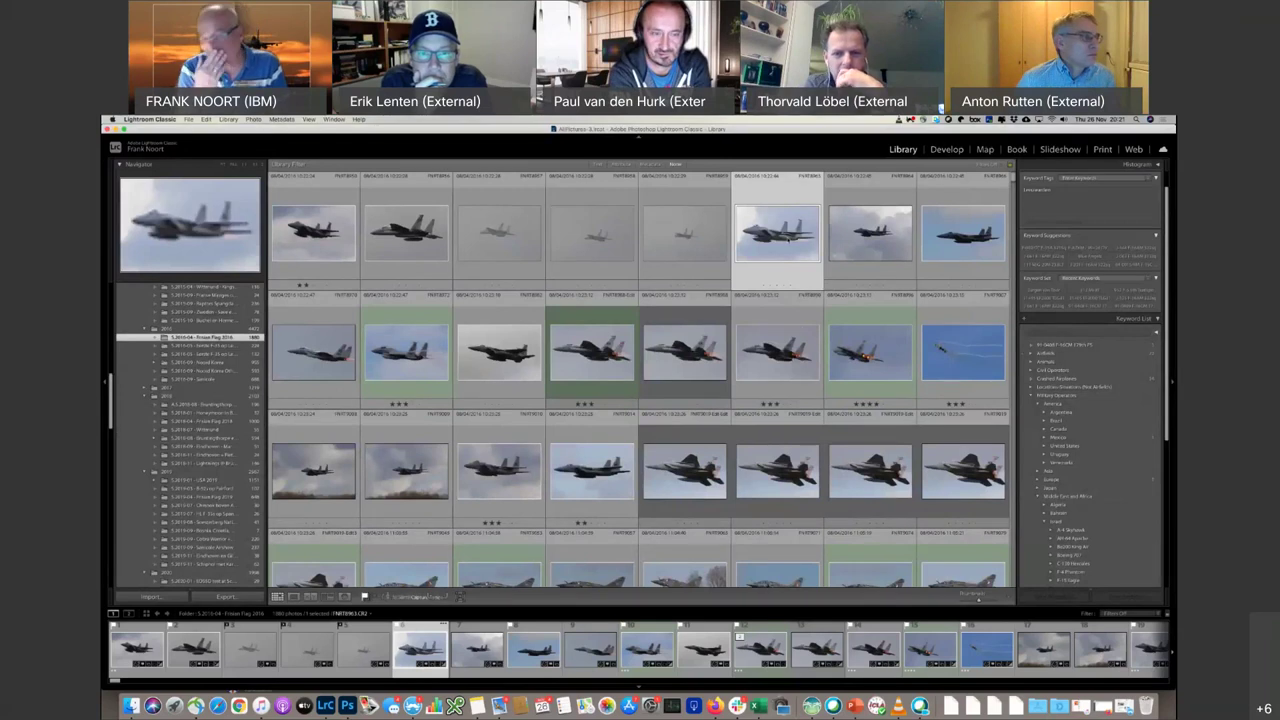
{"action": "double_click", "coordinate": [788, 238]}
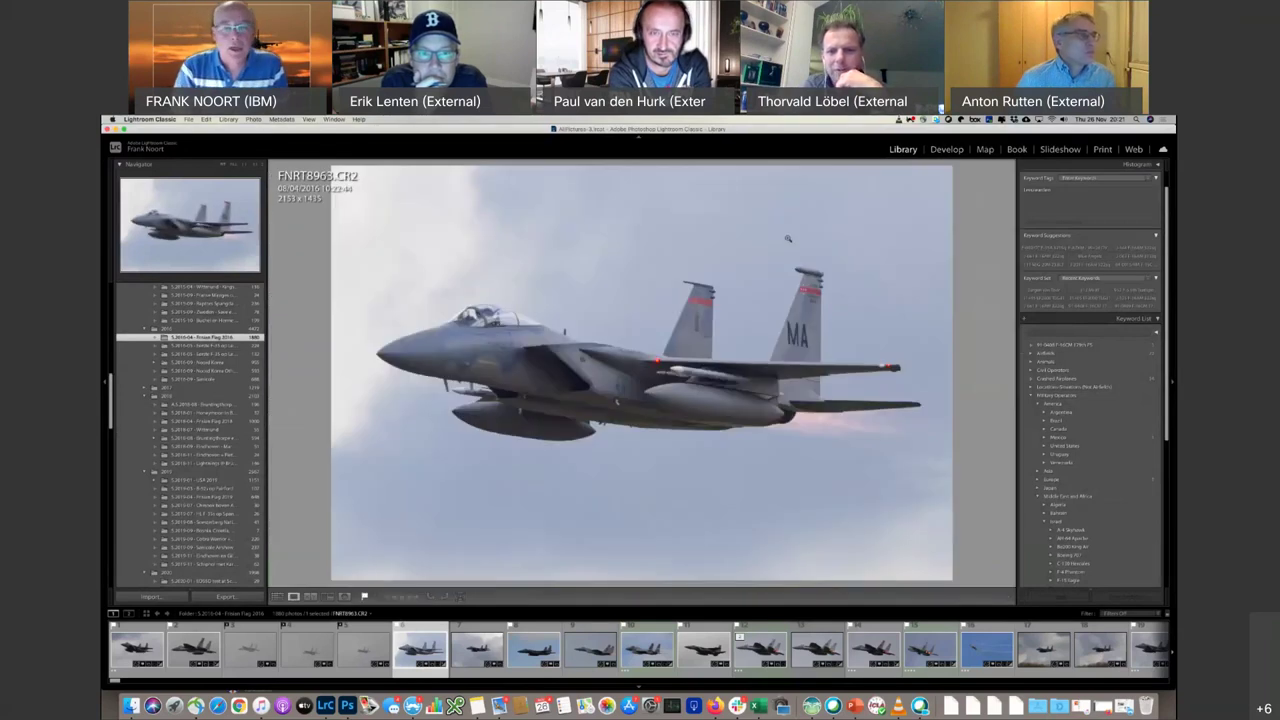
{"action": "left_click", "coordinate": [956, 157]}
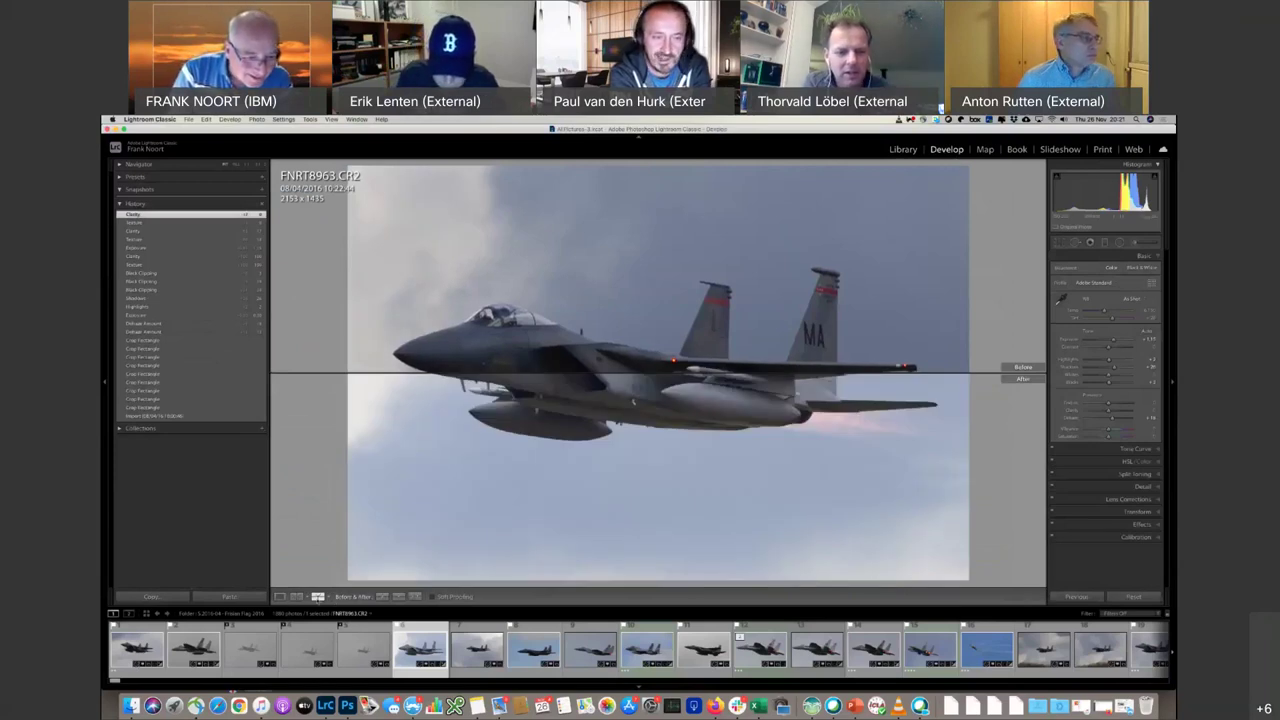
{"action": "left_click", "coordinate": [318, 596]}
{"action": "left_click", "coordinate": [318, 596]}
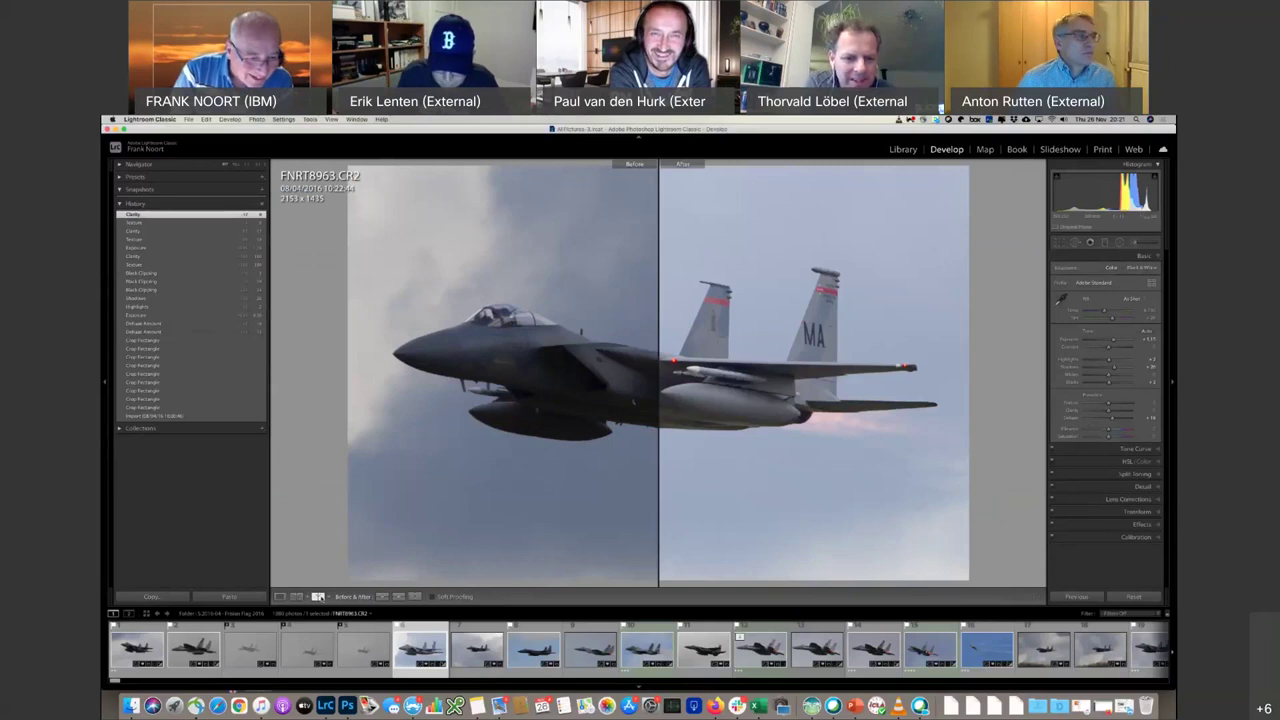
{"action": "left_click", "coordinate": [318, 596]}
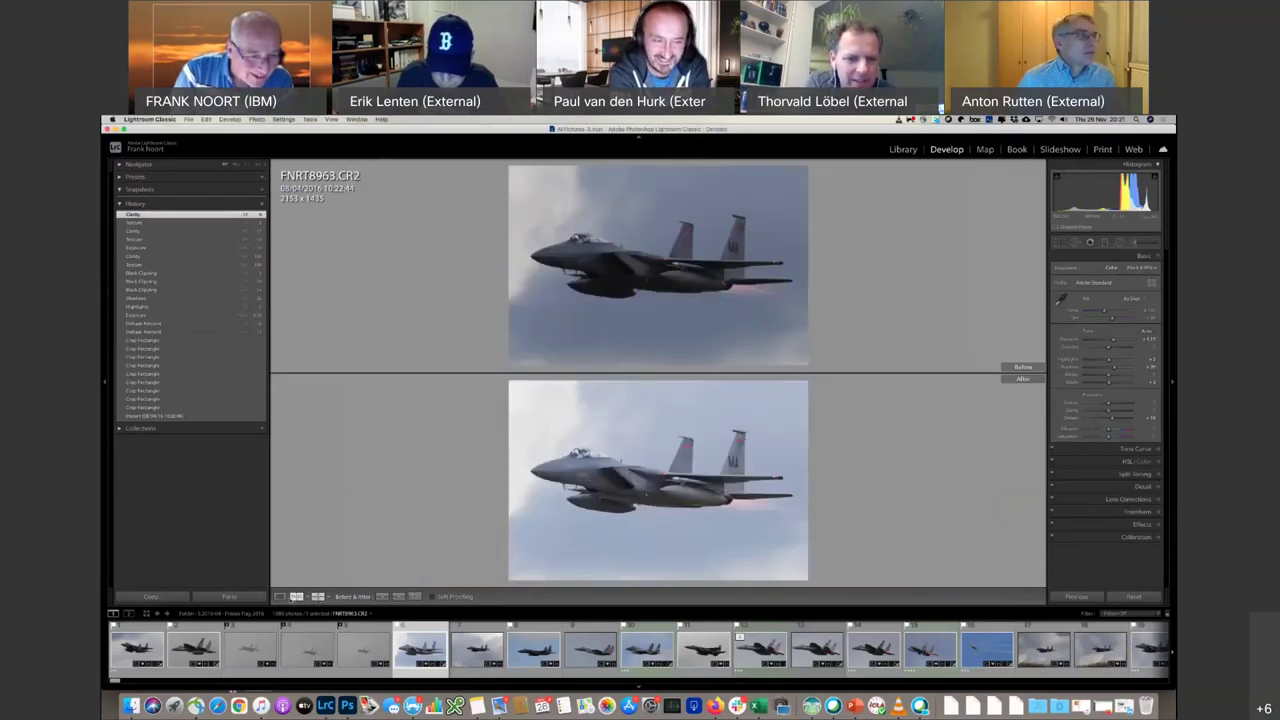
{"action": "key", "text": "y"}
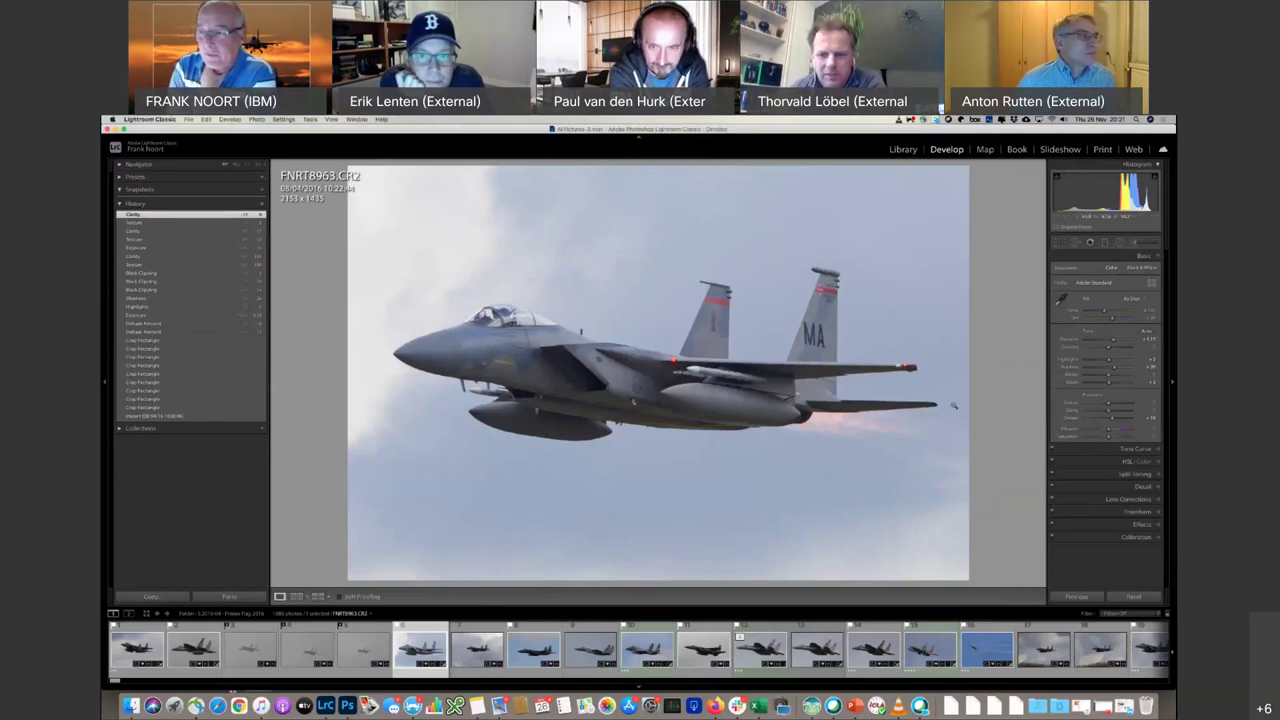
Raise Dehaze a little more, then collapse Basic and show the Detail sharpening and noise settings
{"action": "left_click_drag", "start_coordinate": [1111, 419], "coordinate": [1117, 419]}
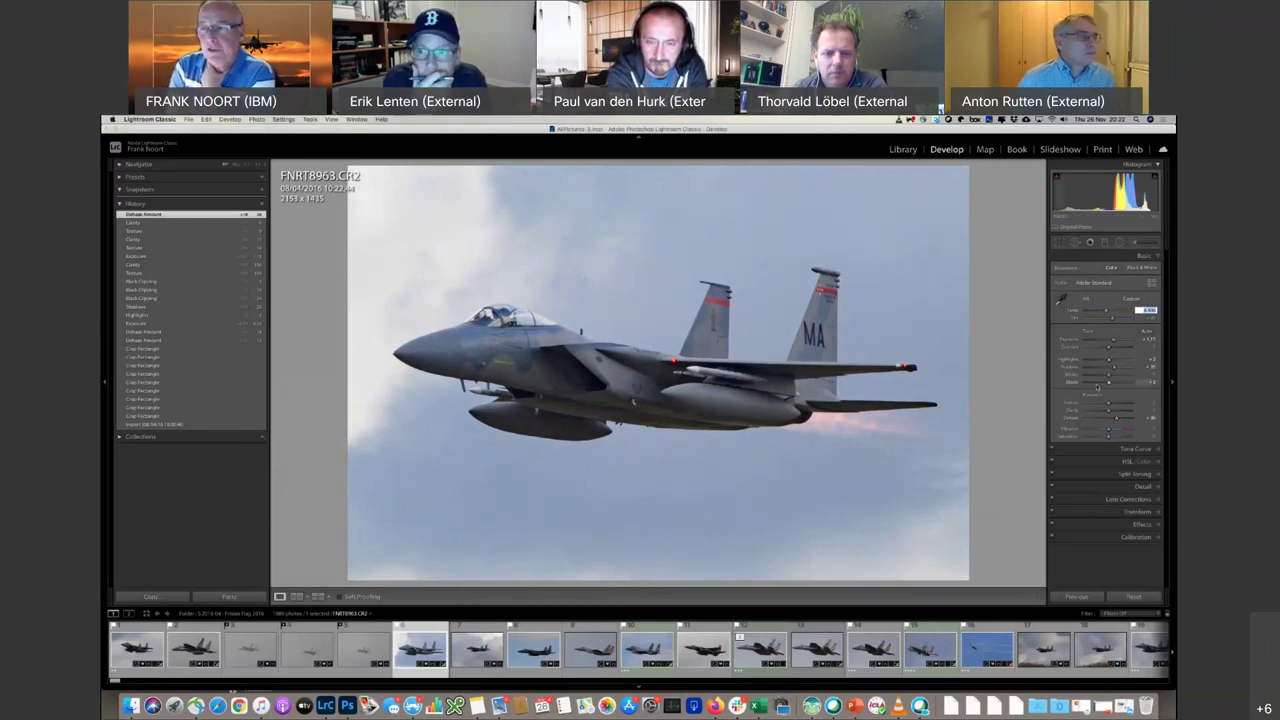
{"action": "left_click", "coordinate": [1157, 258]}
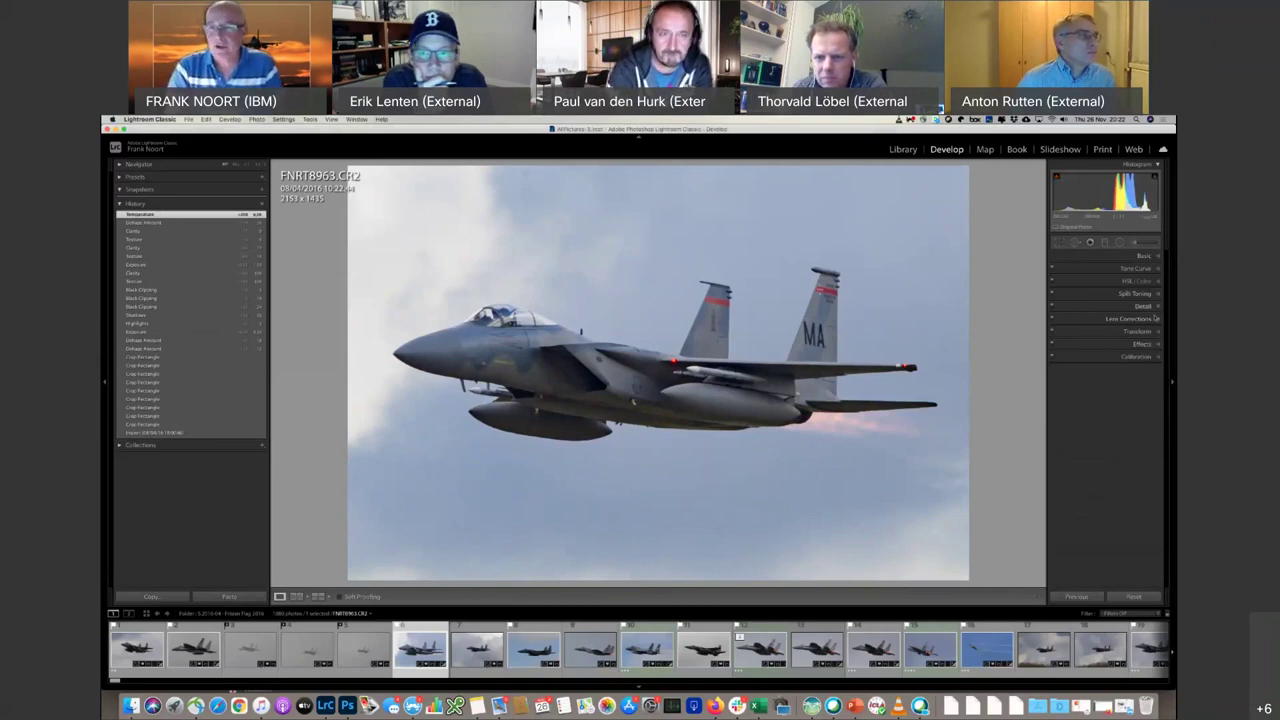
{"action": "left_click", "coordinate": [1150, 306]}
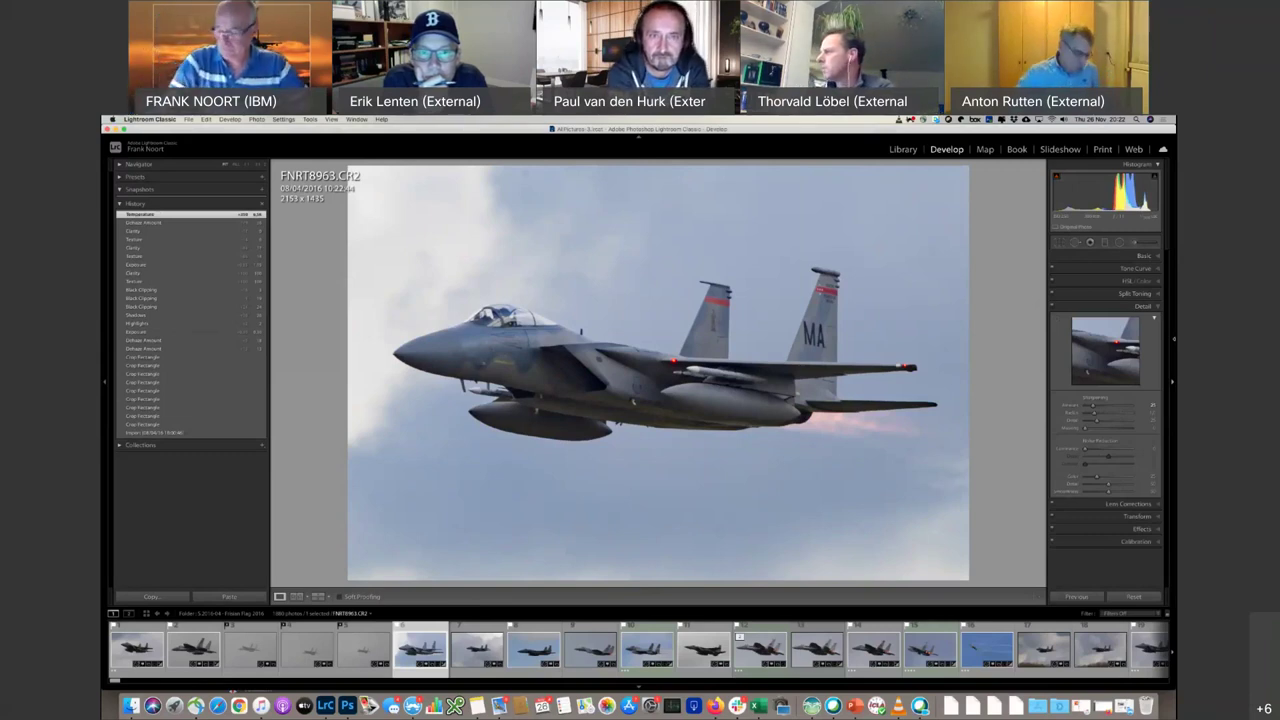
Reopen the Basic panel and start Spot Removal with spots visualized
{"action": "left_click", "coordinate": [1143, 256]}
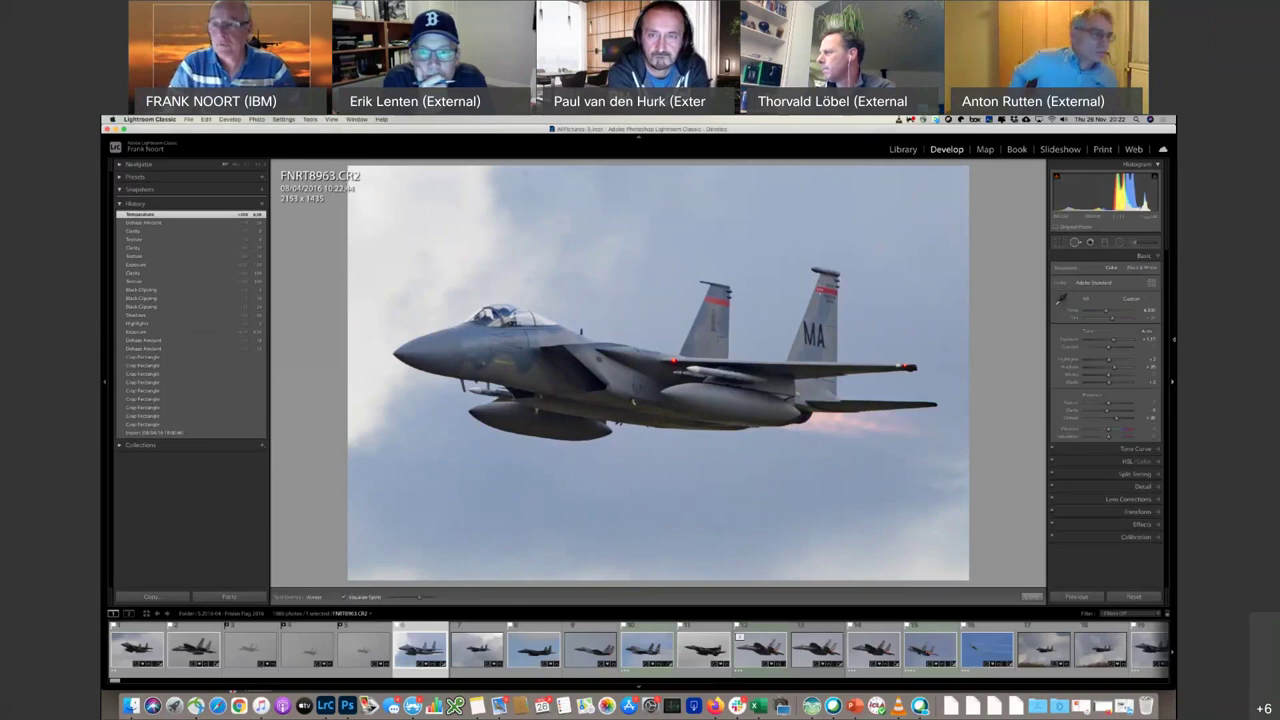
{"action": "key", "text": "q"}
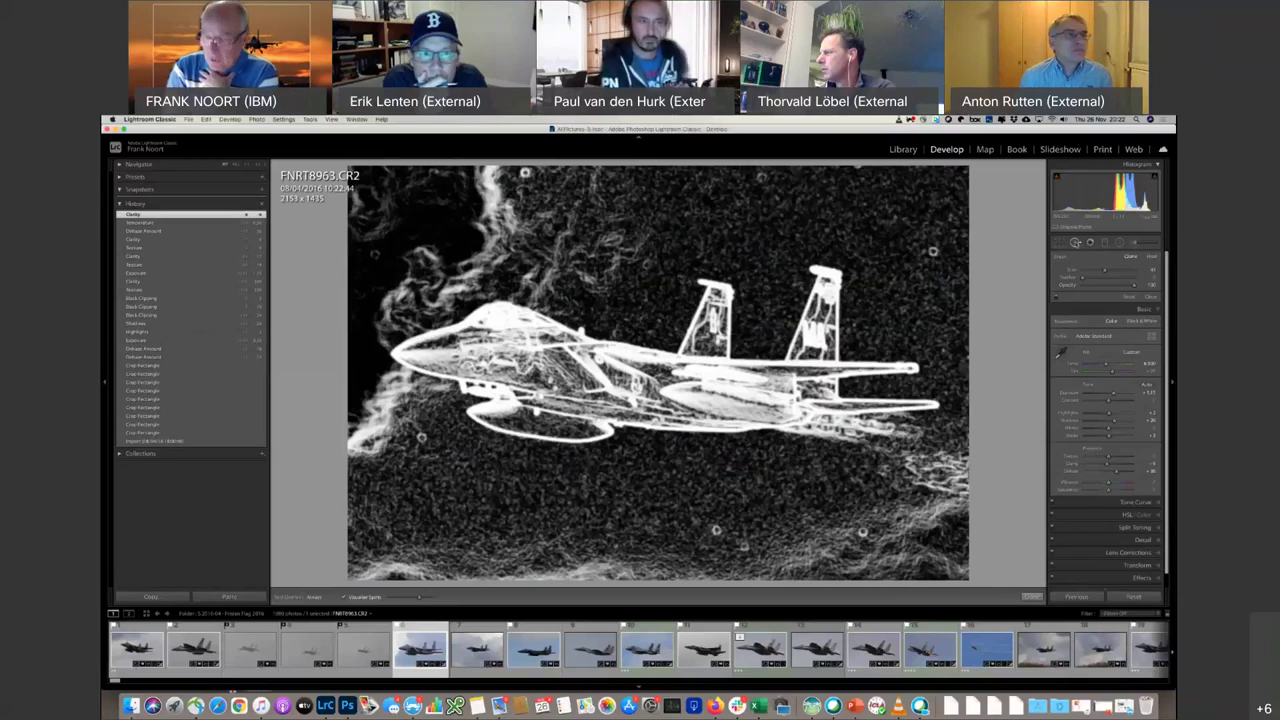
{"action": "key", "text": "d"}
{"action": "key", "text": "q"}
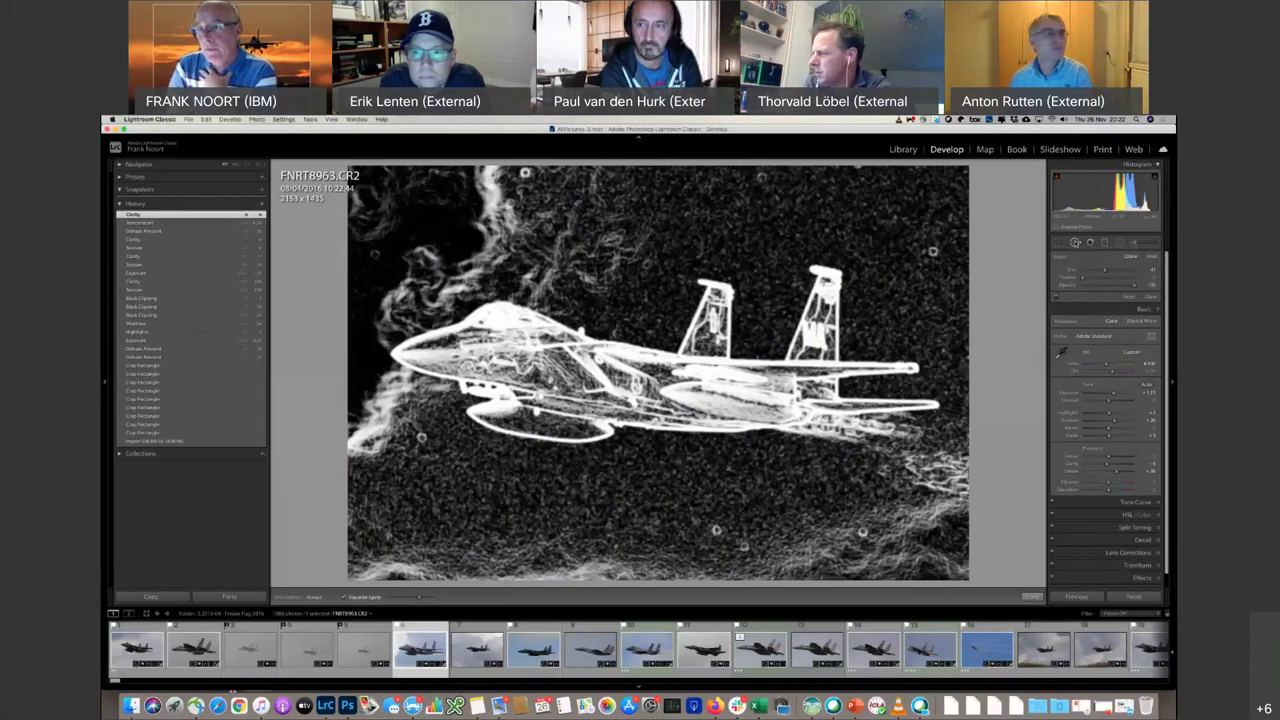
{"action": "key", "text": "d"}
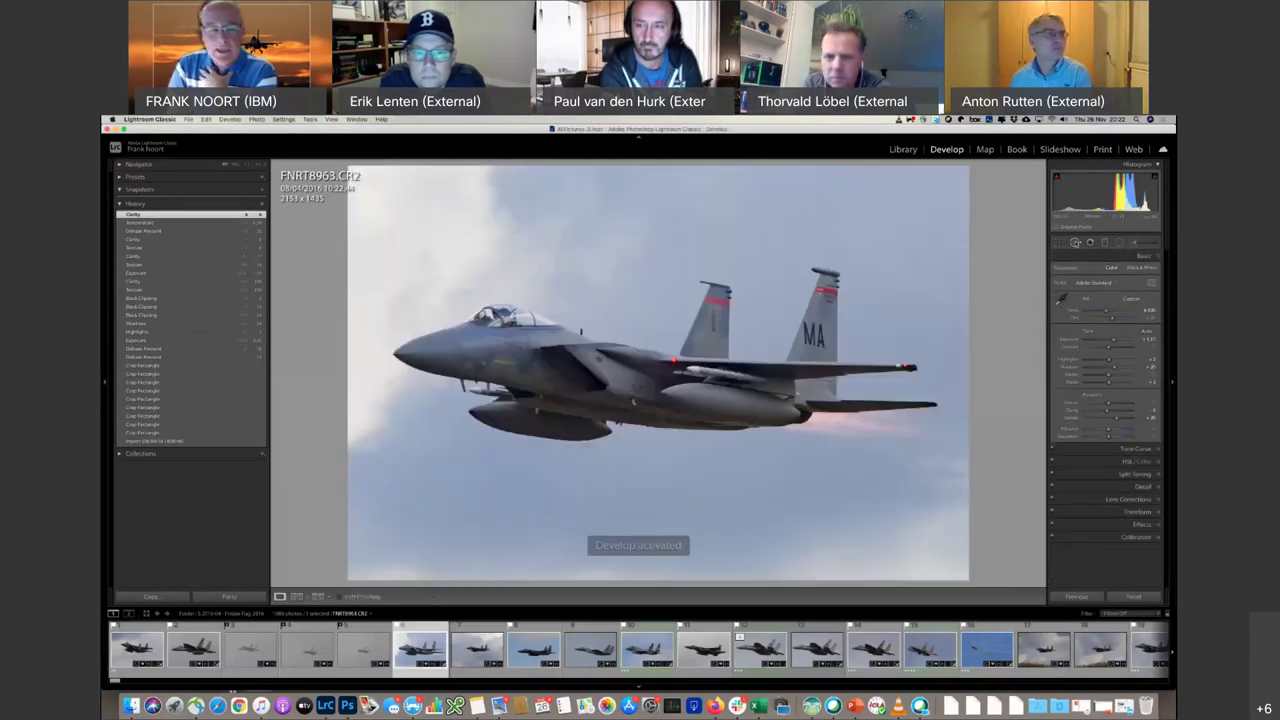
{"action": "key", "text": "q"}
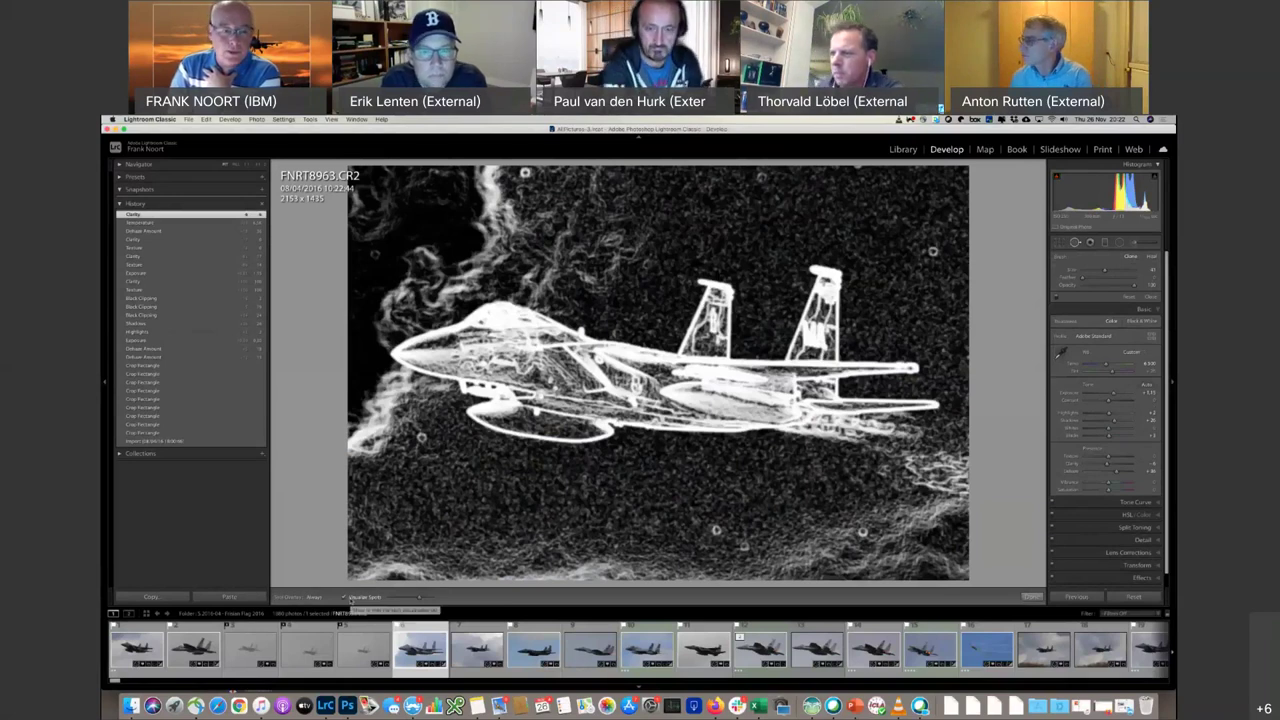
Toggle Visualize Spots off and on, then heal the first dust spot in the sky
{"action": "left_click", "coordinate": [344, 597]}
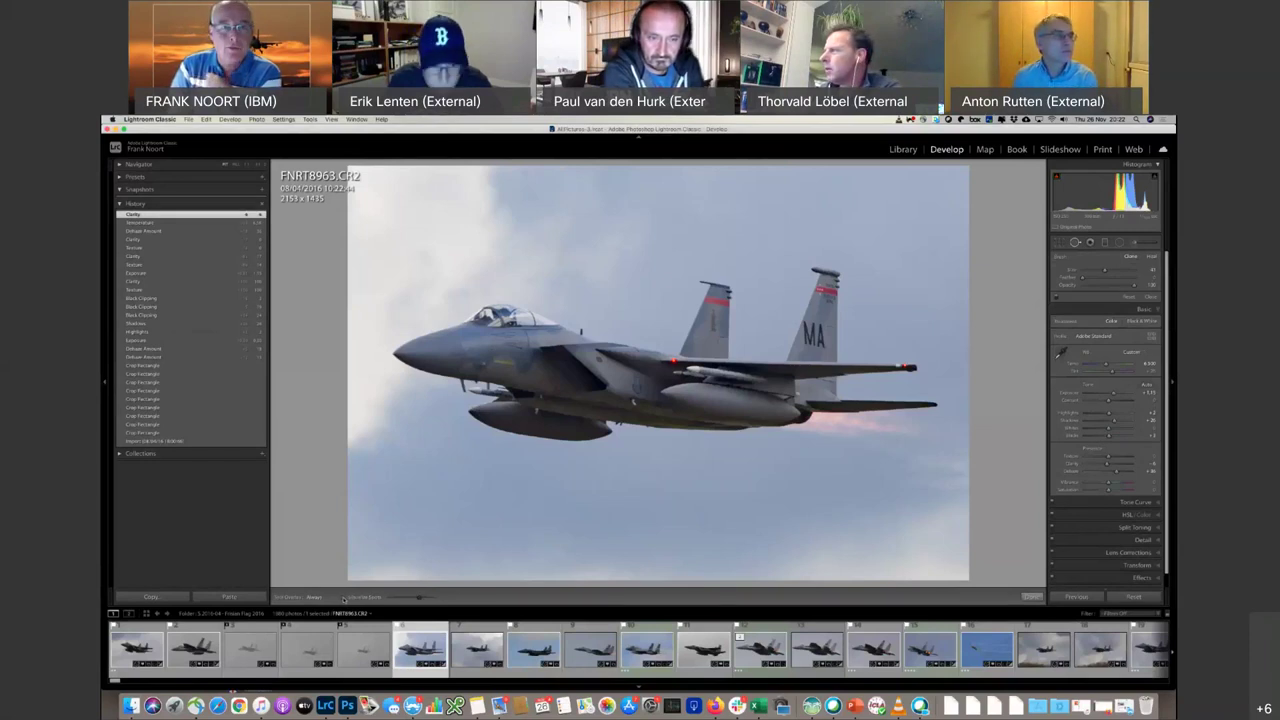
{"action": "left_click", "coordinate": [344, 597]}
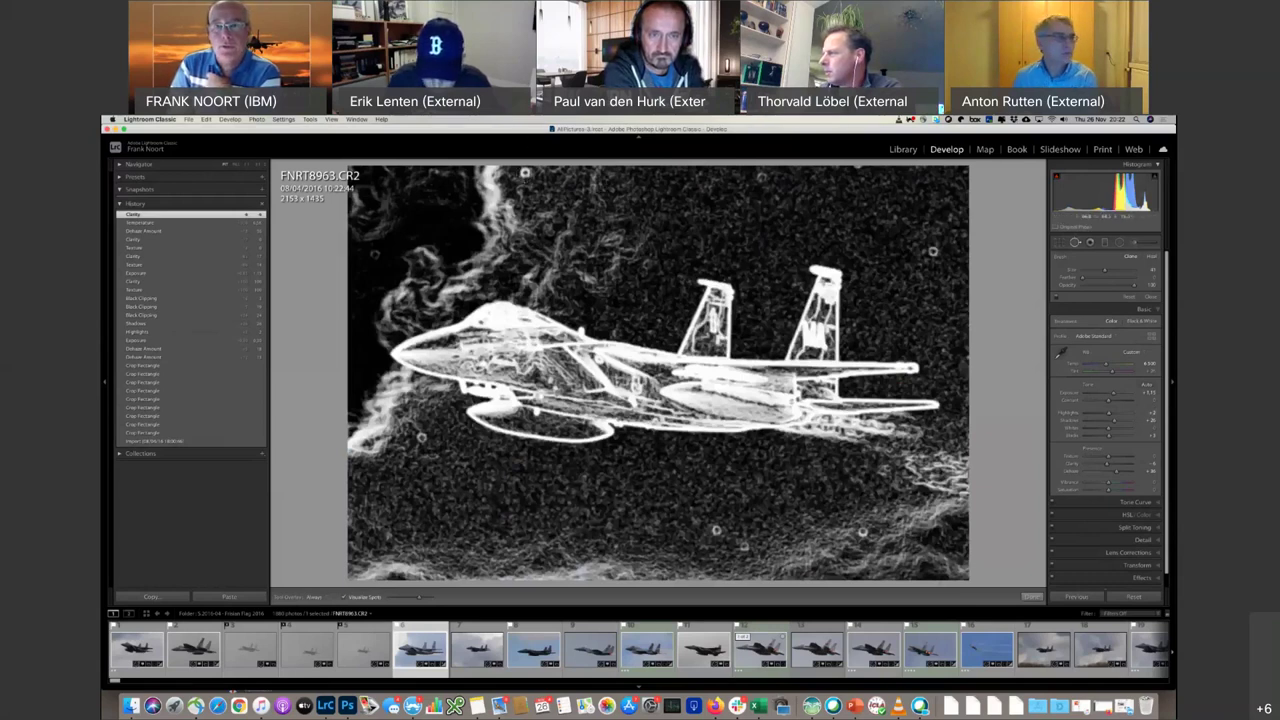
{"action": "left_click", "coordinate": [524, 172]}
Heal eight more dust spots across the upper and lower sky, then close Spot Removal
{"action": "left_click", "coordinate": [931, 251]}
{"action": "left_click", "coordinate": [763, 178]}
{"action": "left_click", "coordinate": [715, 530]}
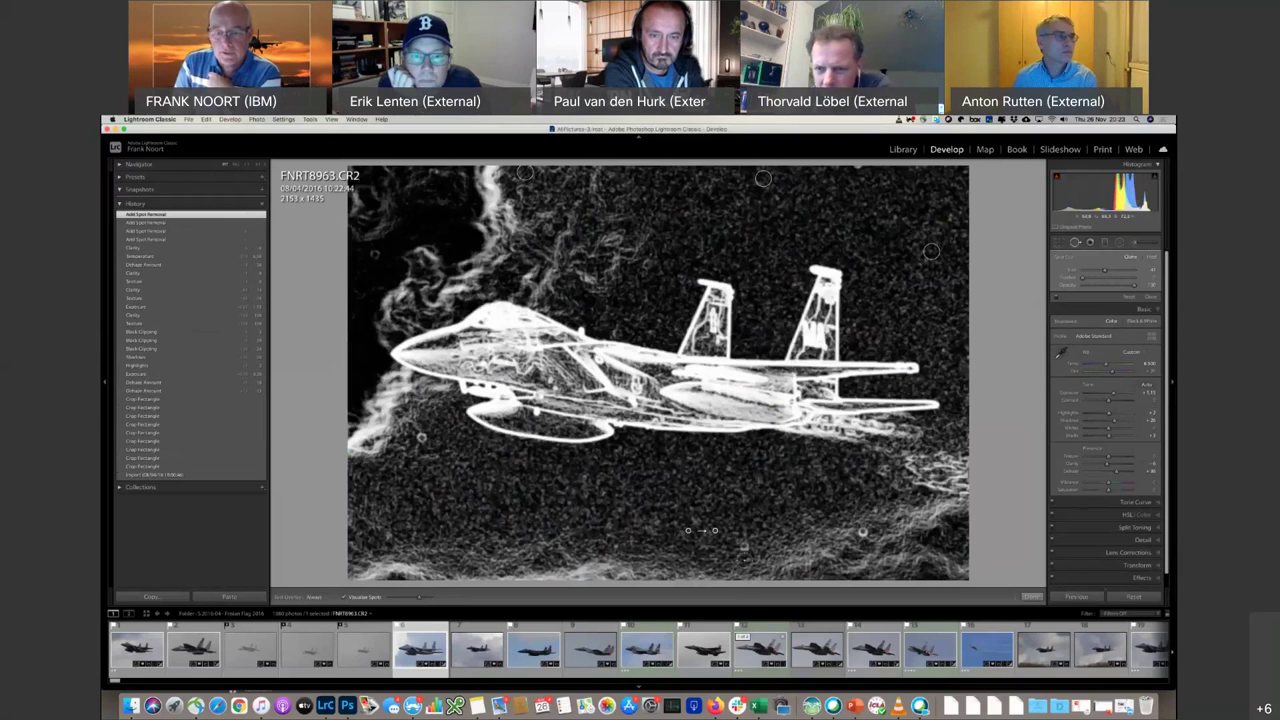
{"action": "left_click", "coordinate": [743, 549]}
{"action": "left_click", "coordinate": [882, 527]}
{"action": "left_click", "coordinate": [428, 418]}
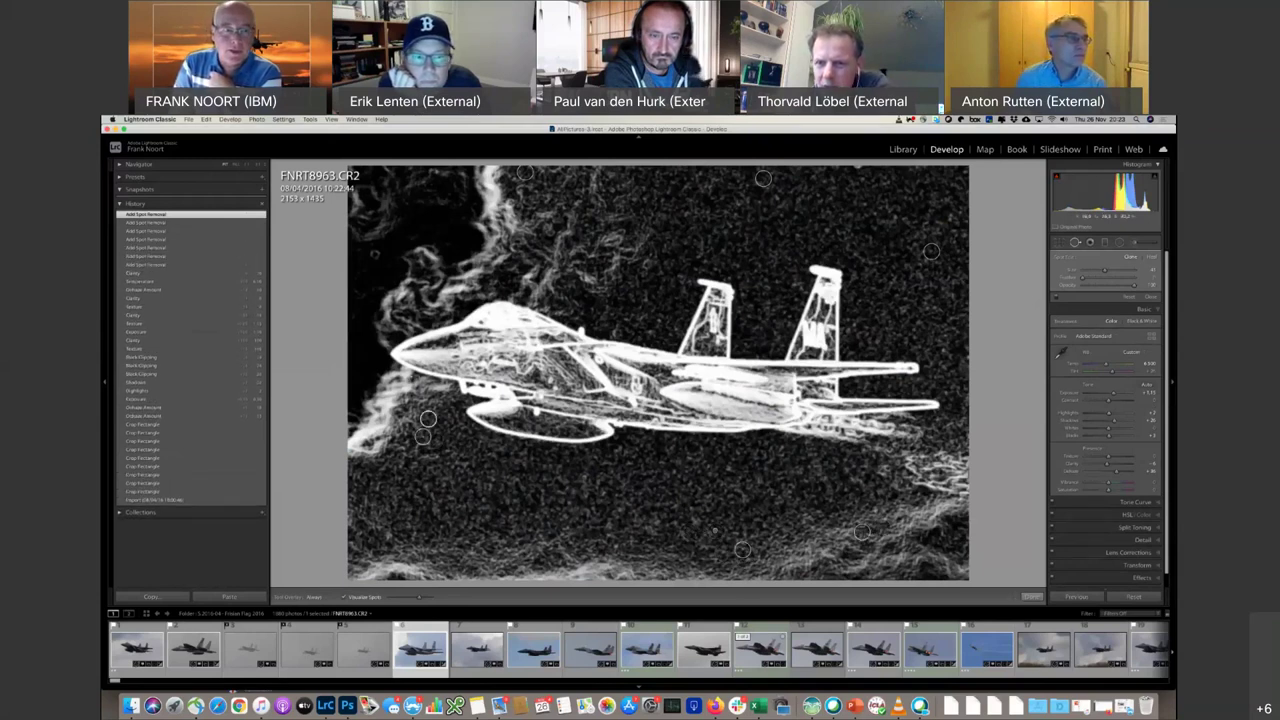
{"action": "left_click", "coordinate": [371, 252]}
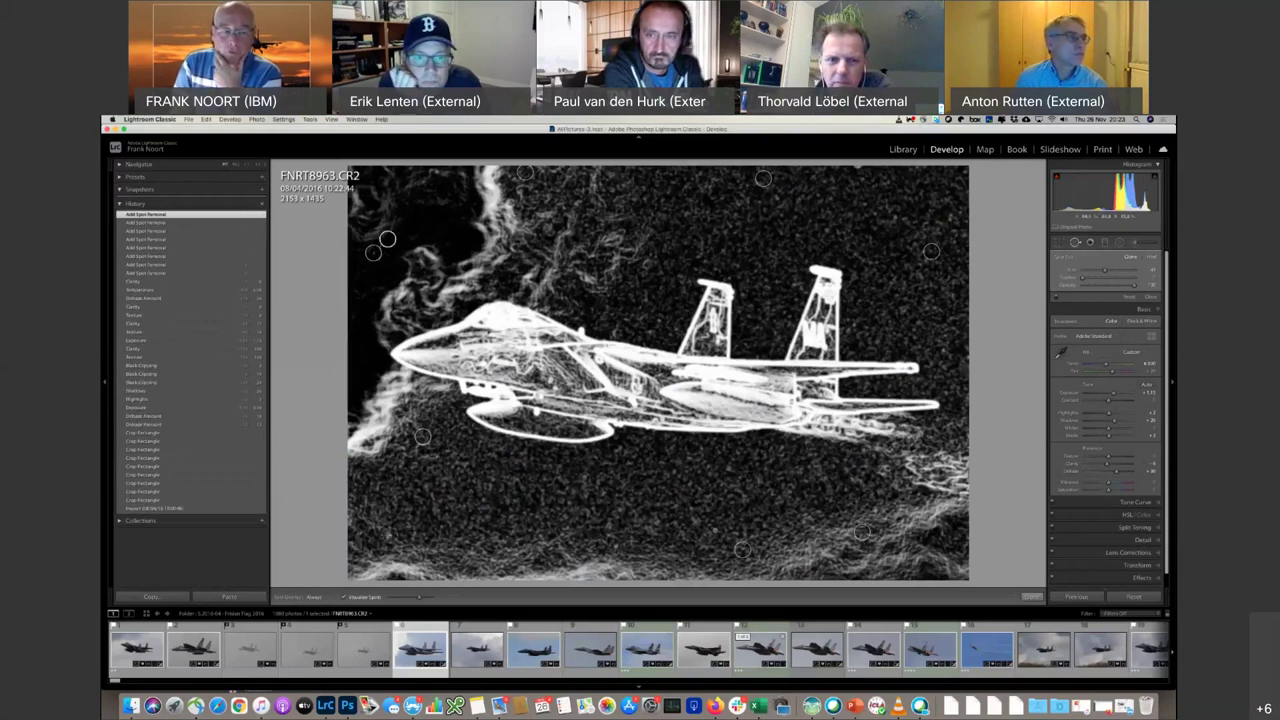
{"action": "left_click", "coordinate": [388, 533]}
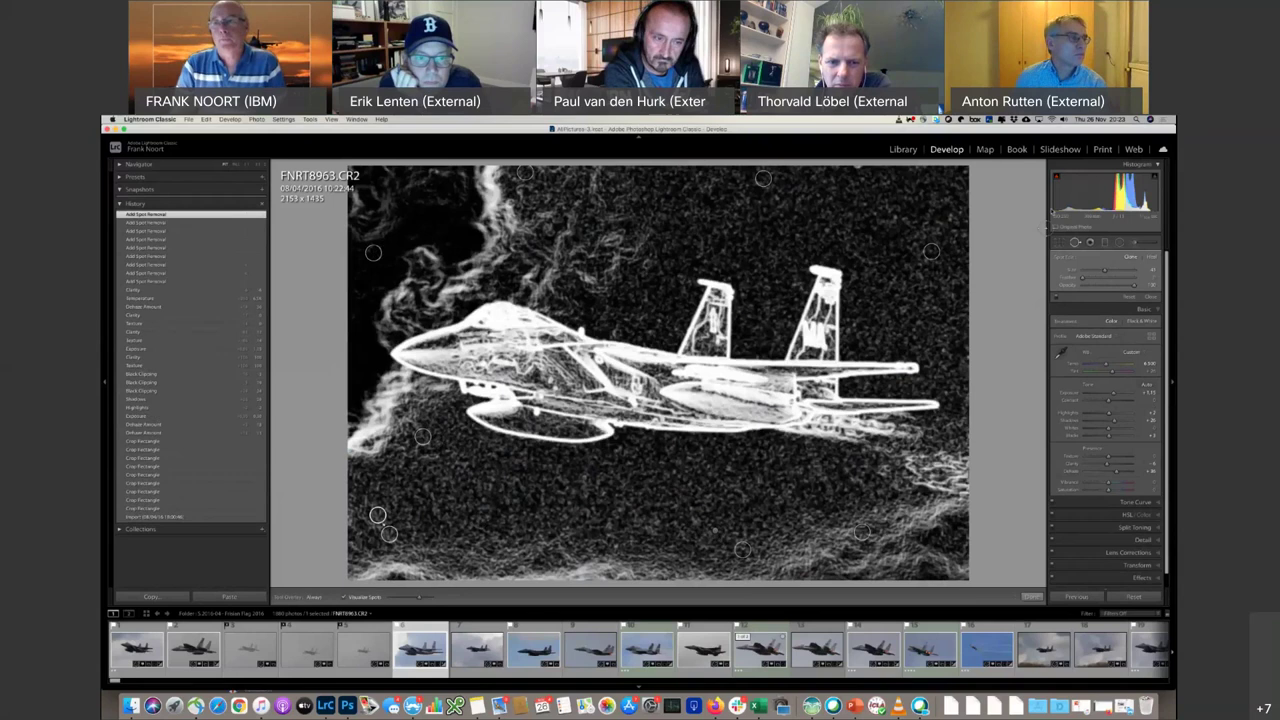
{"action": "key", "text": "q"}
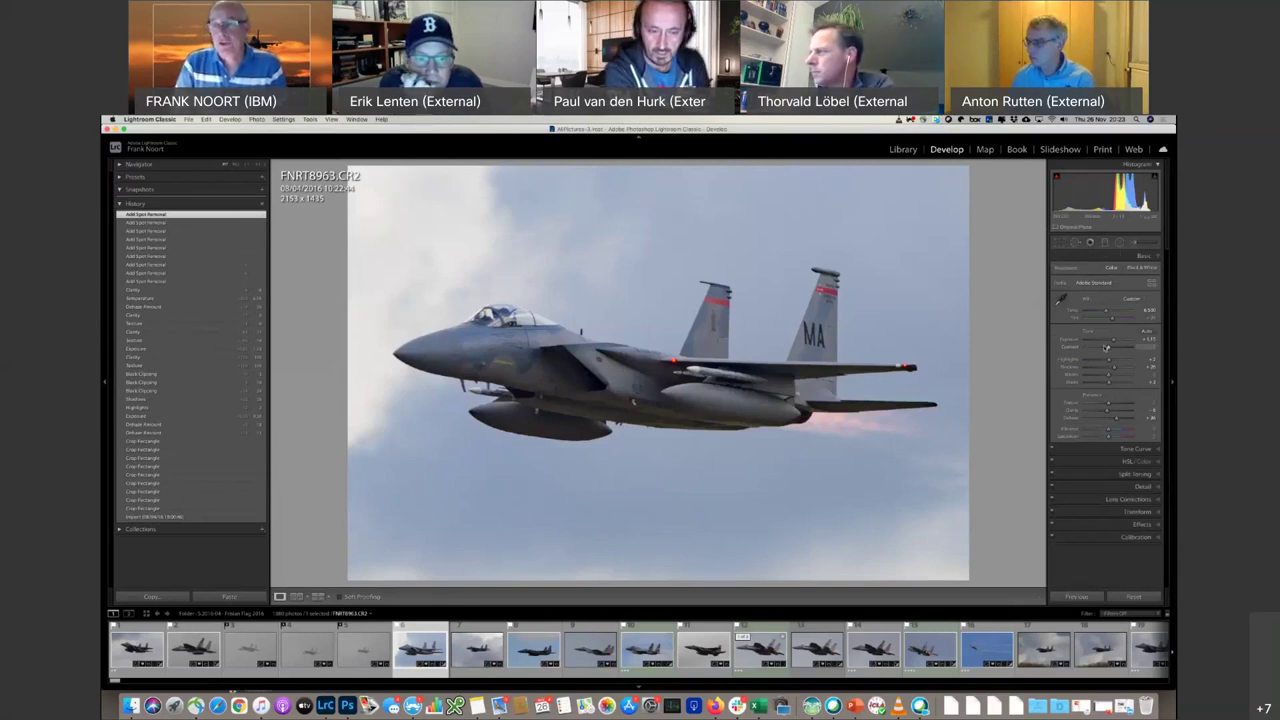
Expand the Detail panel and raise the Sharpening Amount on the F-15 photo
{"action": "left_click", "coordinate": [1157, 487]}
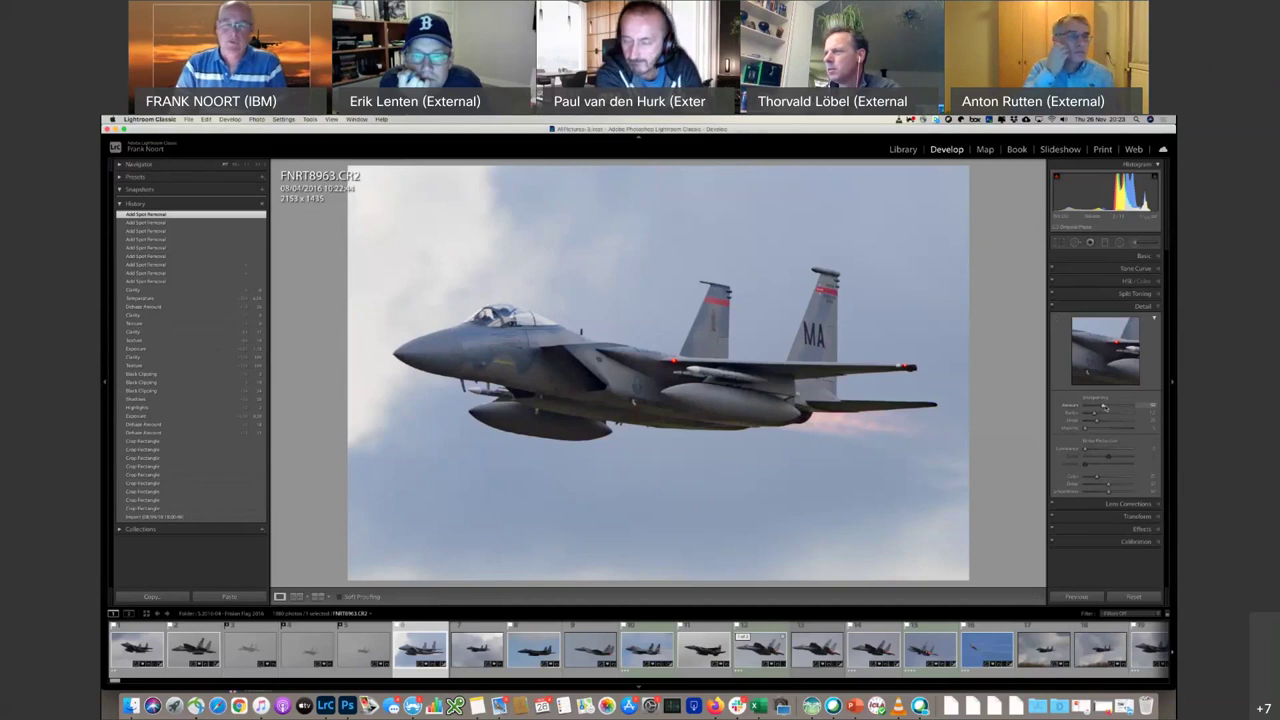
{"action": "left_click_drag", "start_coordinate": [1103, 407], "coordinate": [1093, 405]}
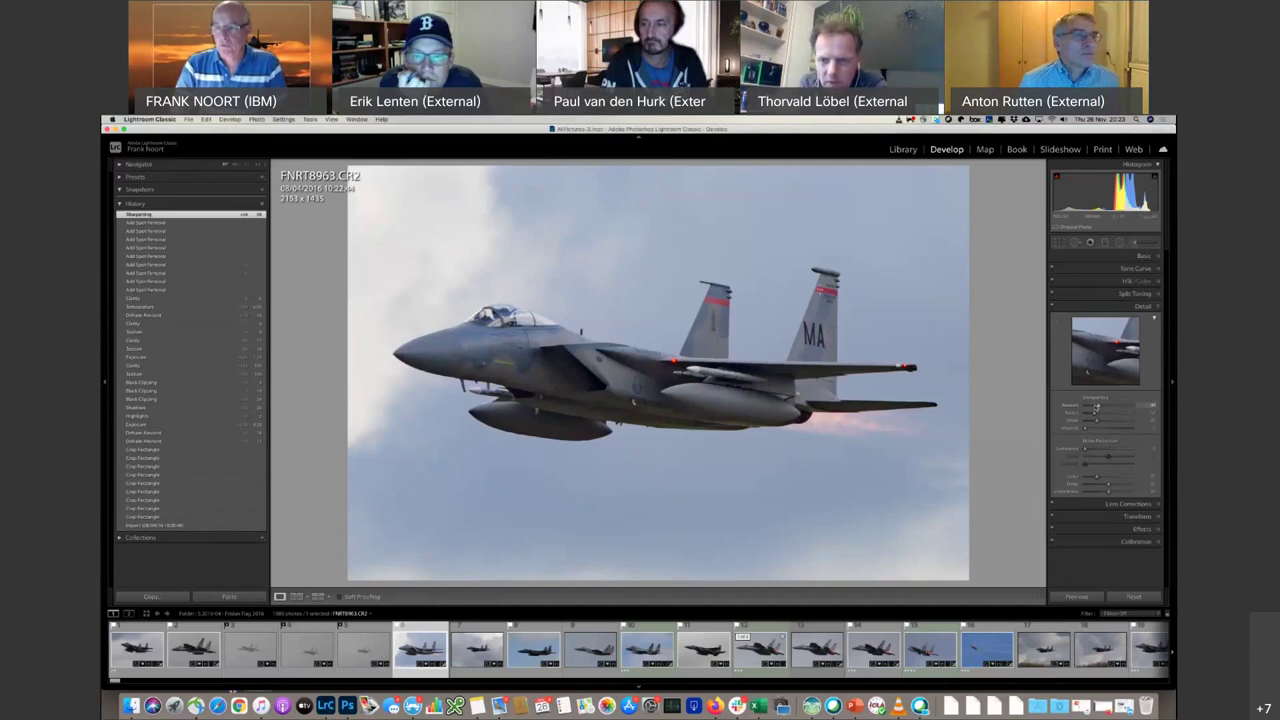
{"action": "left_click_drag", "start_coordinate": [1090, 407], "coordinate": [1094, 412]}
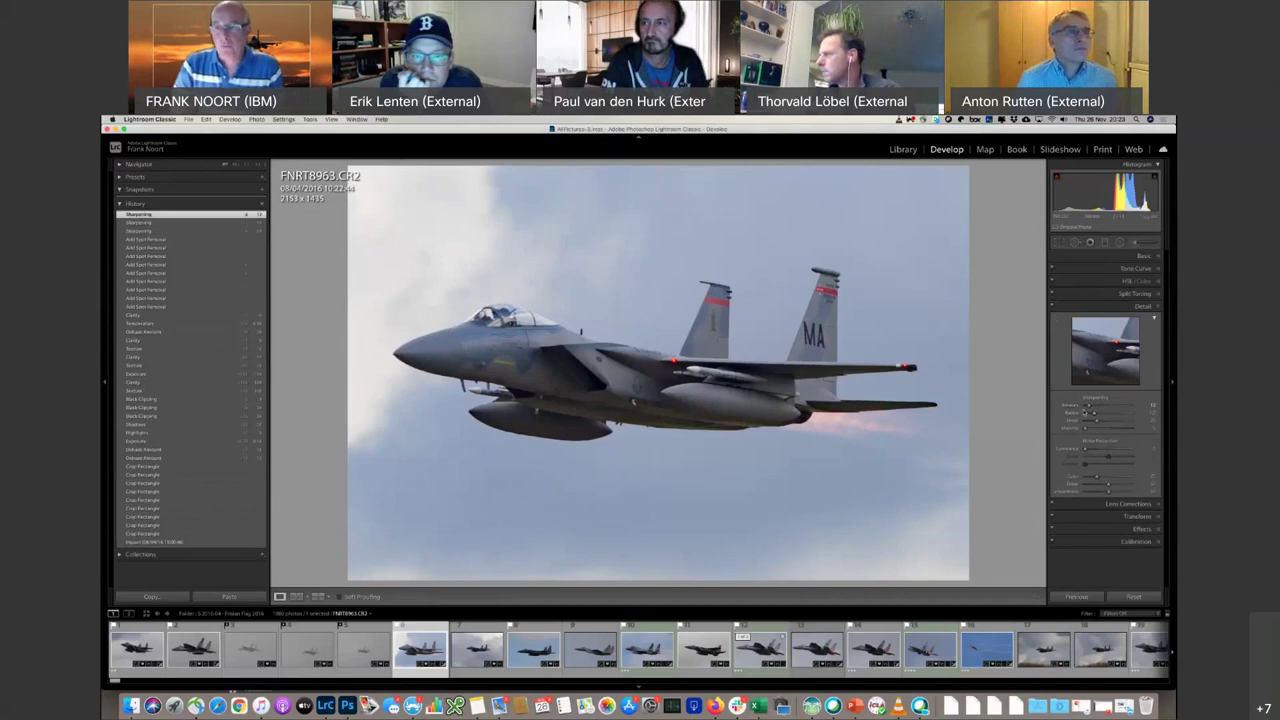
Preview the sharpening mask and drag Masking right so only the jet's edges get sharpened
{"action": "left_click", "coordinate": [1086, 429], "text": "alt"}
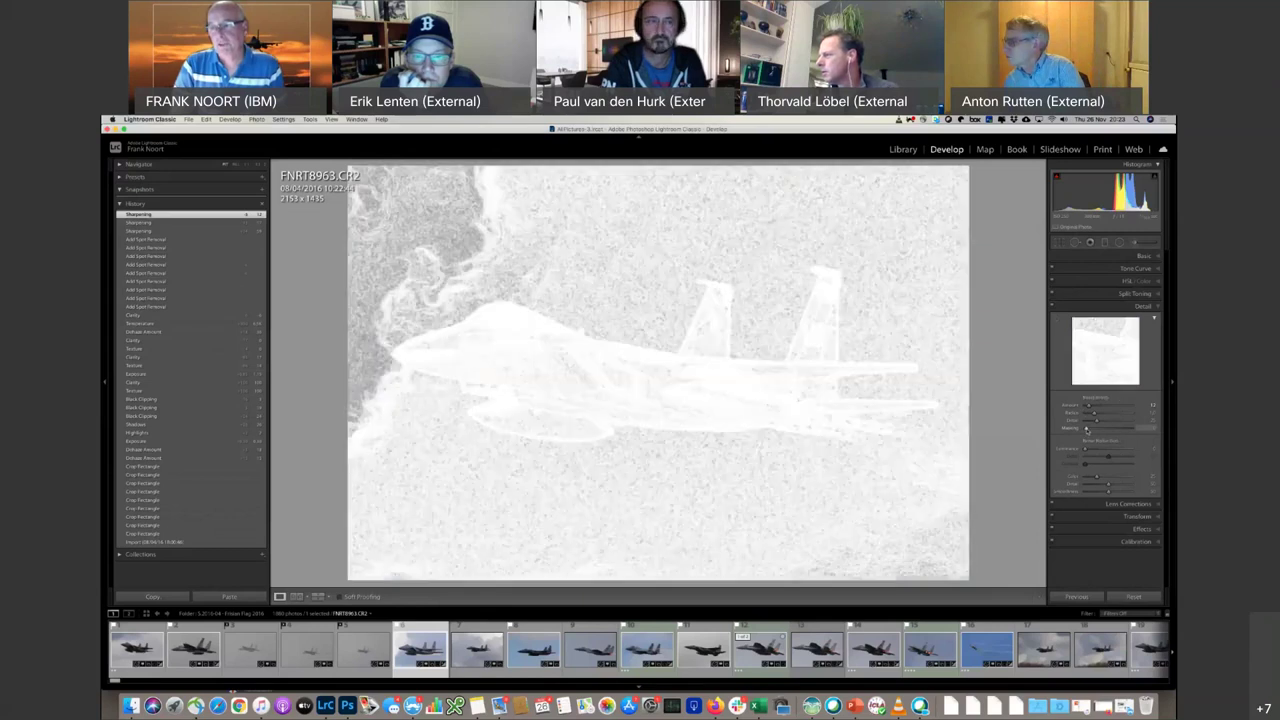
{"action": "left_click_drag", "start_coordinate": [1086, 429], "coordinate": [1114, 429]}
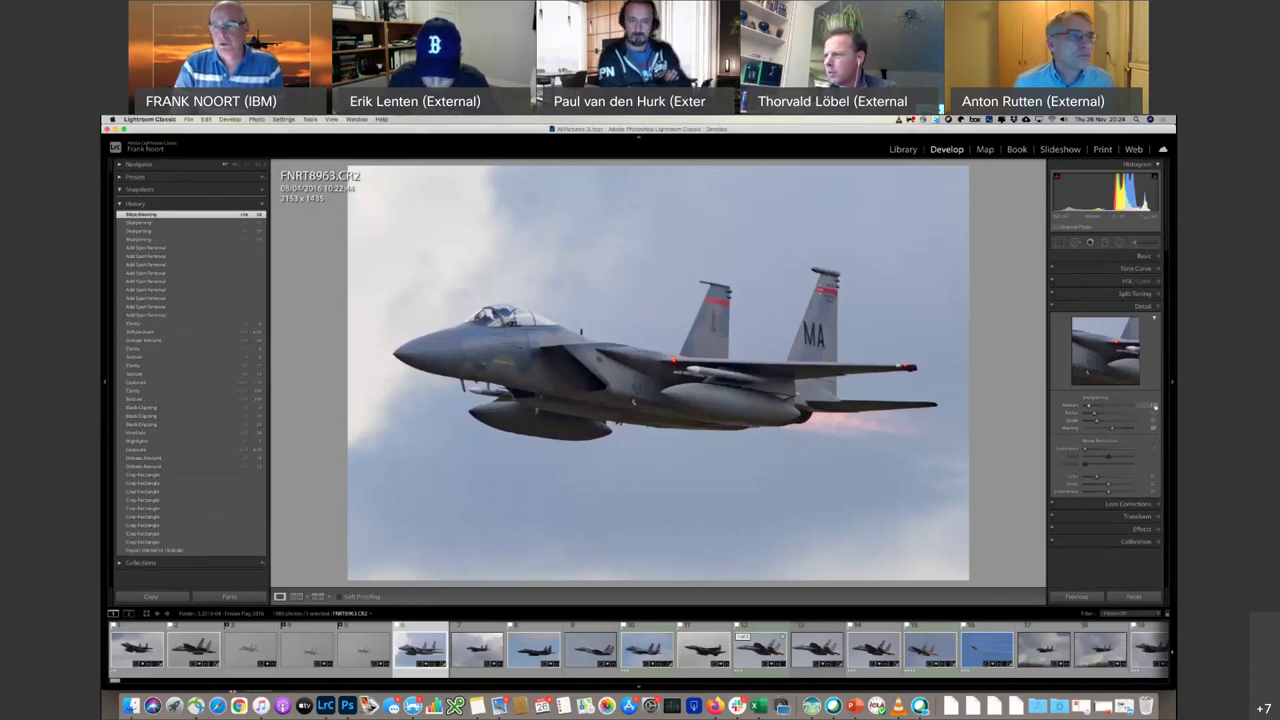
Enter exact sharpening Amount and Radius values in the Detail panel
{"action": "left_click", "coordinate": [1150, 405]}
{"action": "key", "text": "Tab"}
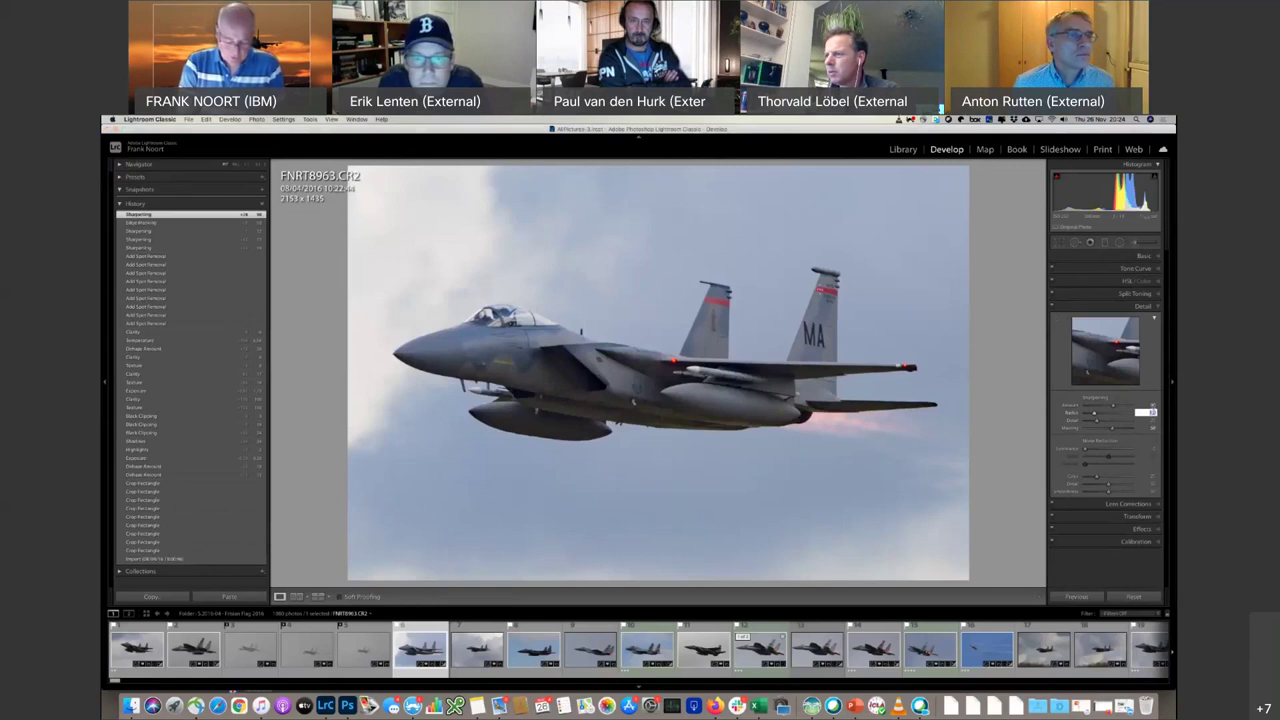
{"action": "key", "text": "Return"}
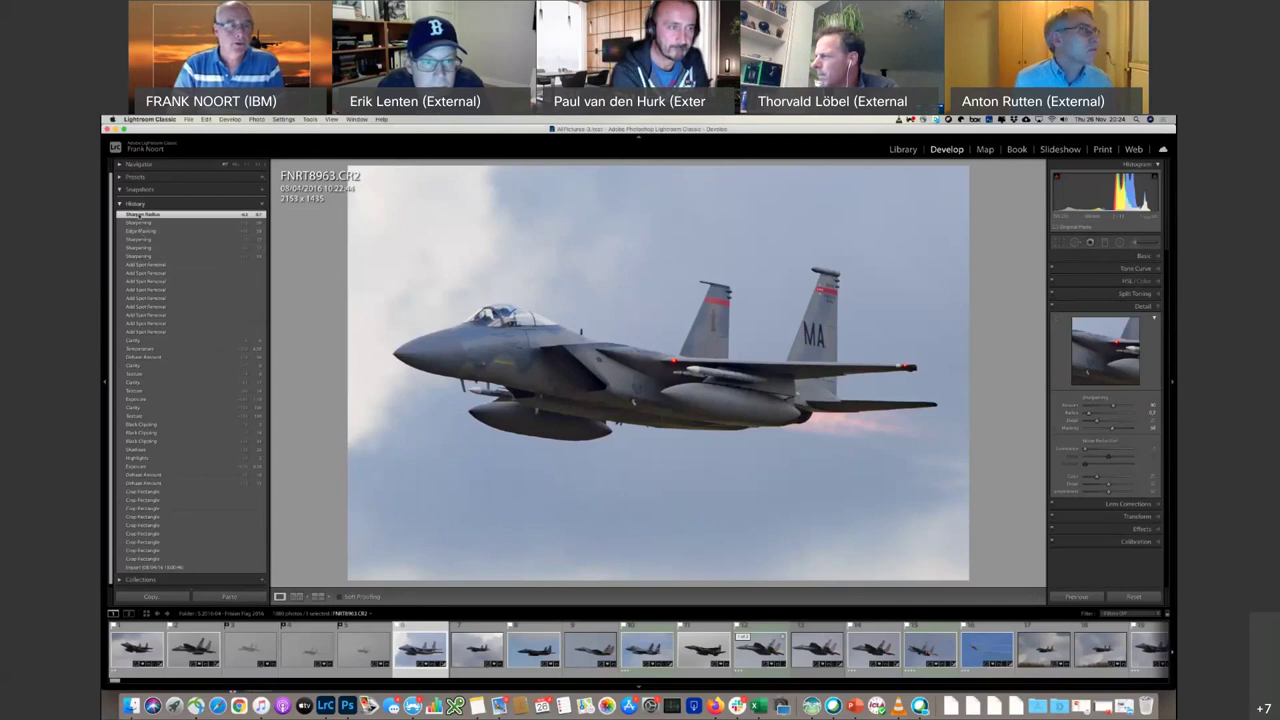
Revert to the last Add Spot Removal state, then reapply Amount, edge Masking and Radius
{"action": "left_click", "coordinate": [134, 265]}
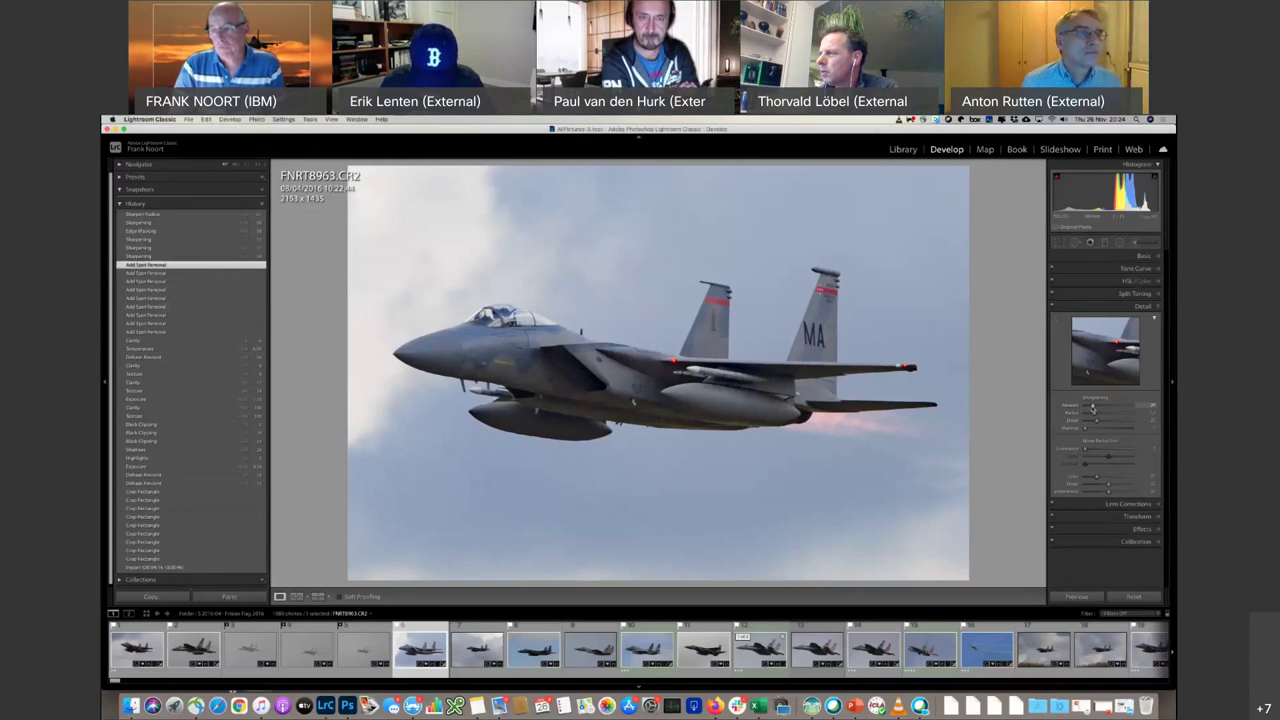
{"action": "left_click", "coordinate": [1091, 407]}
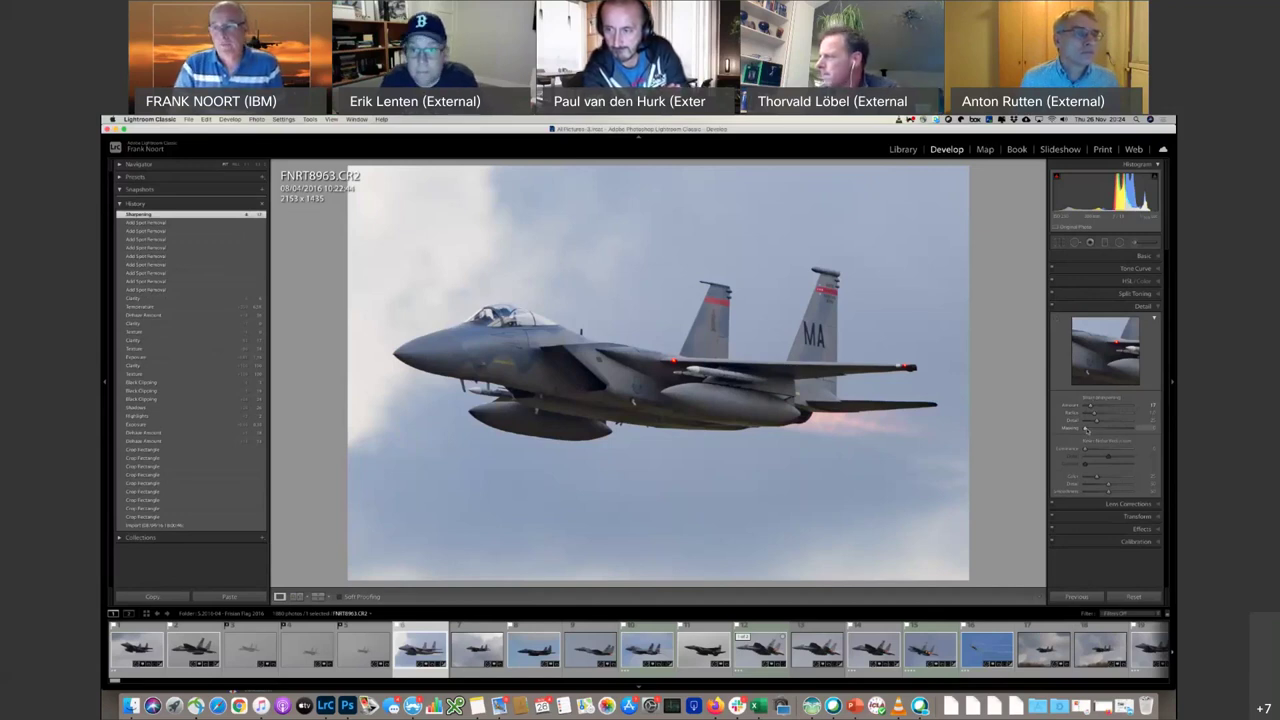
{"action": "left_click", "coordinate": [1087, 428], "text": "alt"}
{"action": "left_click_drag", "start_coordinate": [1087, 428], "coordinate": [1113, 429]}
{"action": "left_click", "coordinate": [1145, 405]}
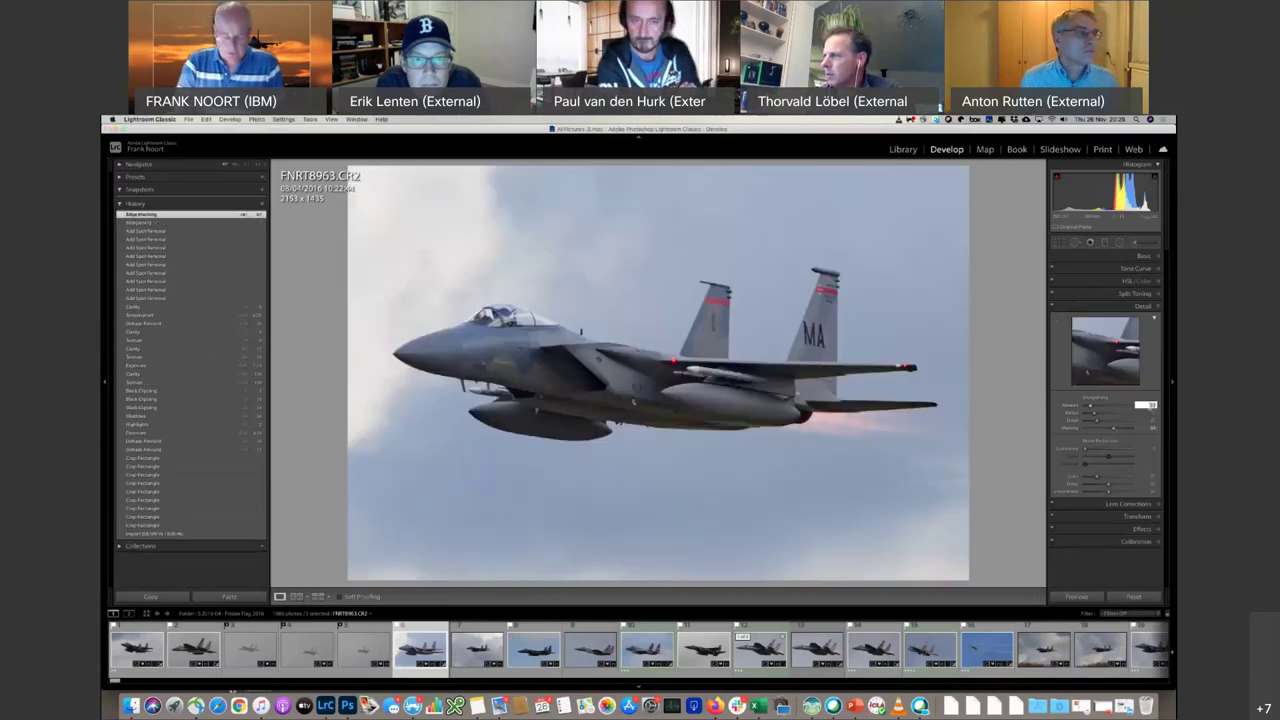
{"action": "key", "text": "Tab"}
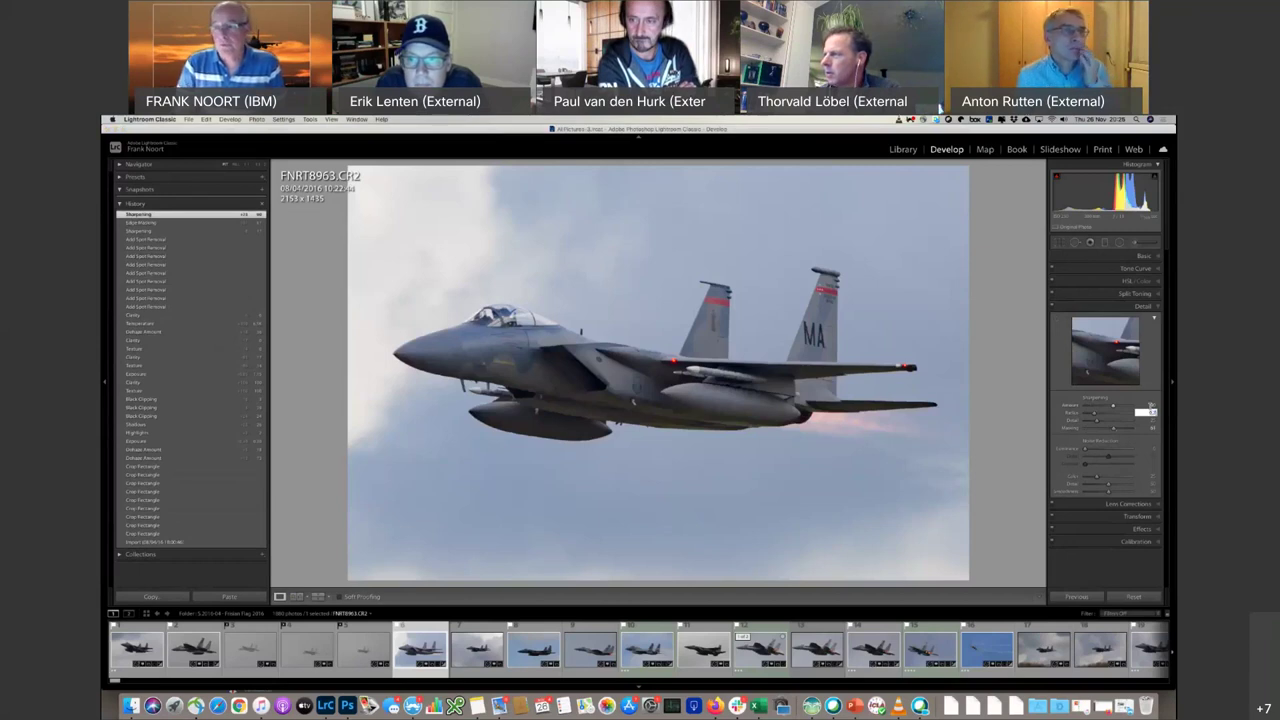
{"action": "key", "text": "Return"}
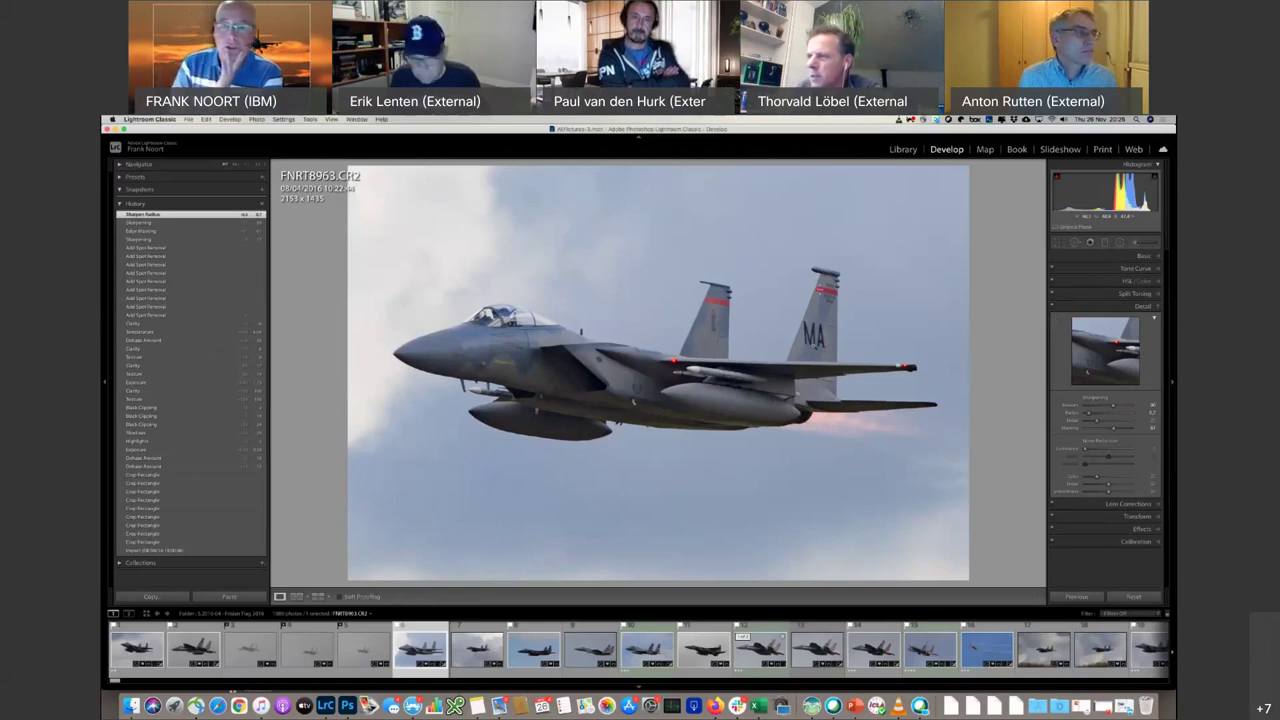
Zoom in on the MA tail marking, fit back, and show a top/bottom before/after comparison
{"action": "left_click", "coordinate": [814, 341]}
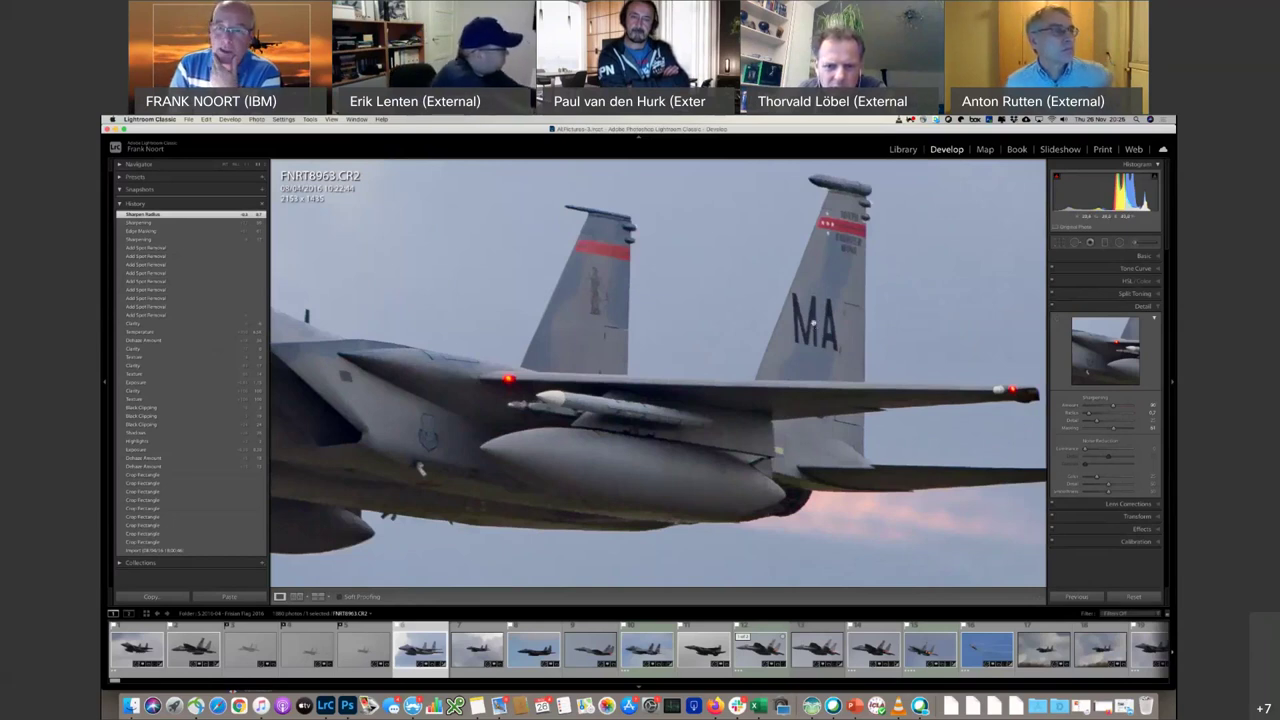
{"action": "left_click", "coordinate": [816, 326]}
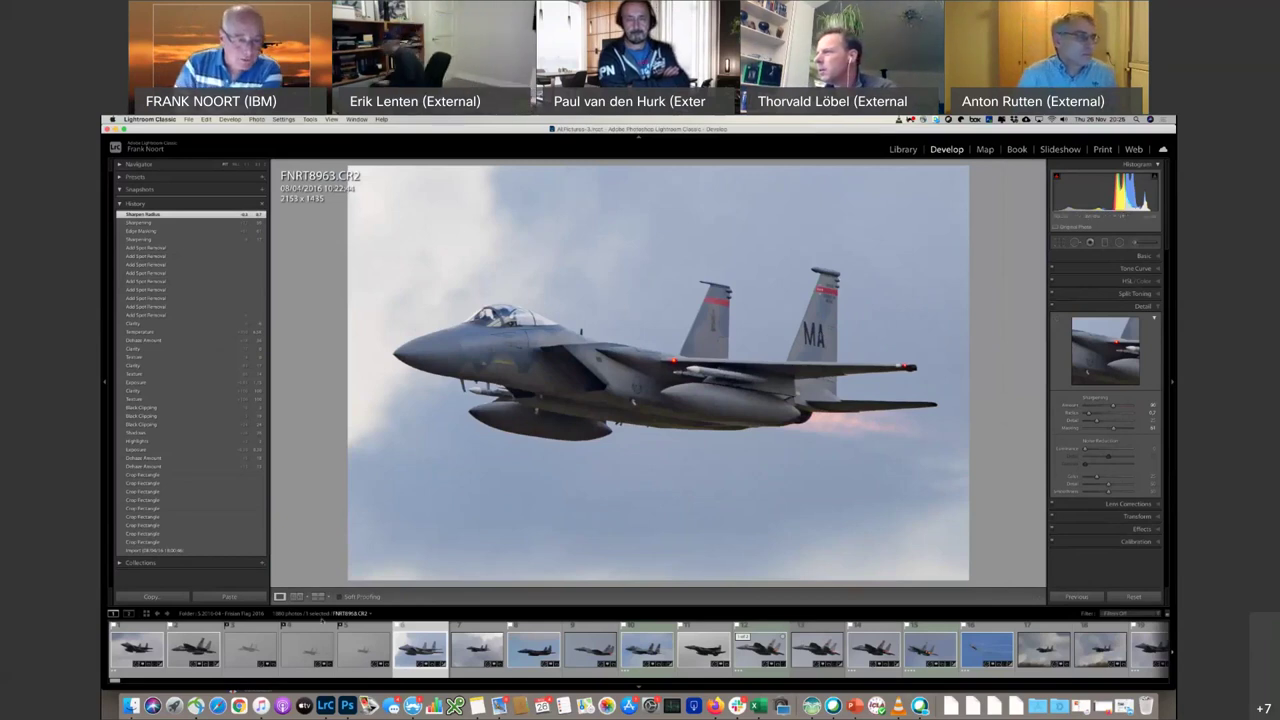
{"action": "key", "text": "alt+y"}
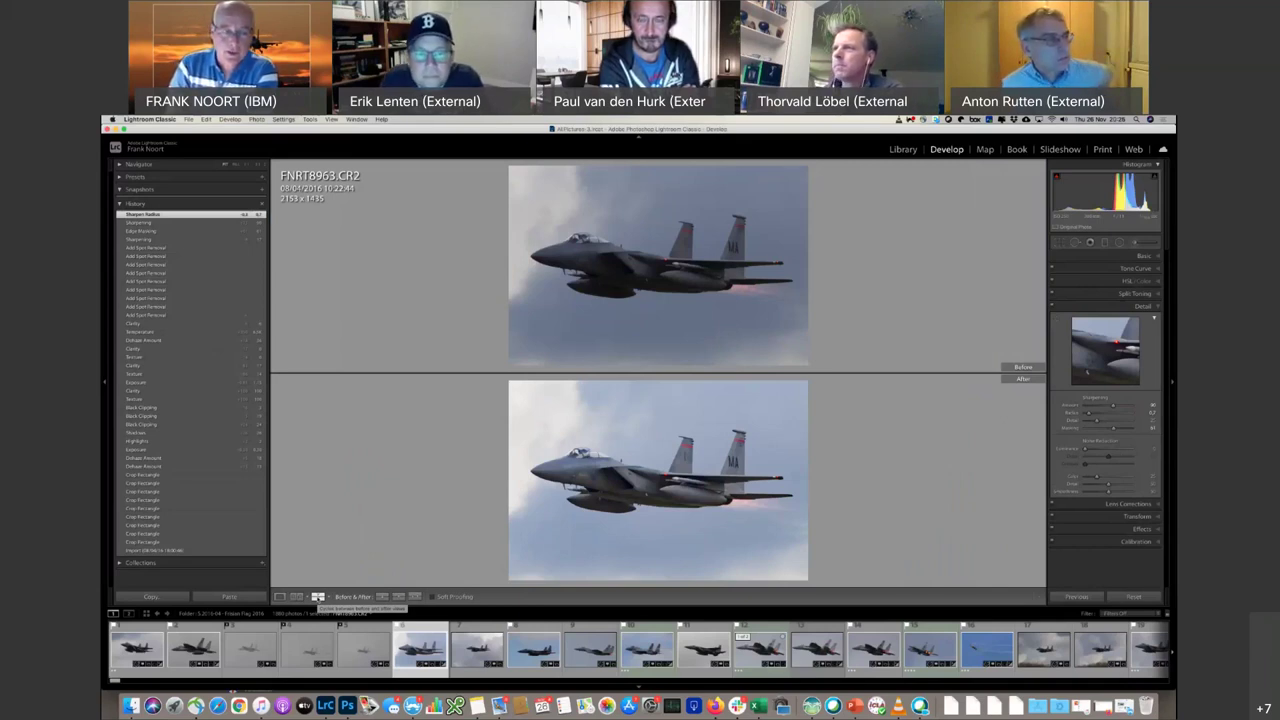
Return to Loupe view showing only the edited FNRT8963.CR2
{"action": "left_click", "coordinate": [280, 596]}
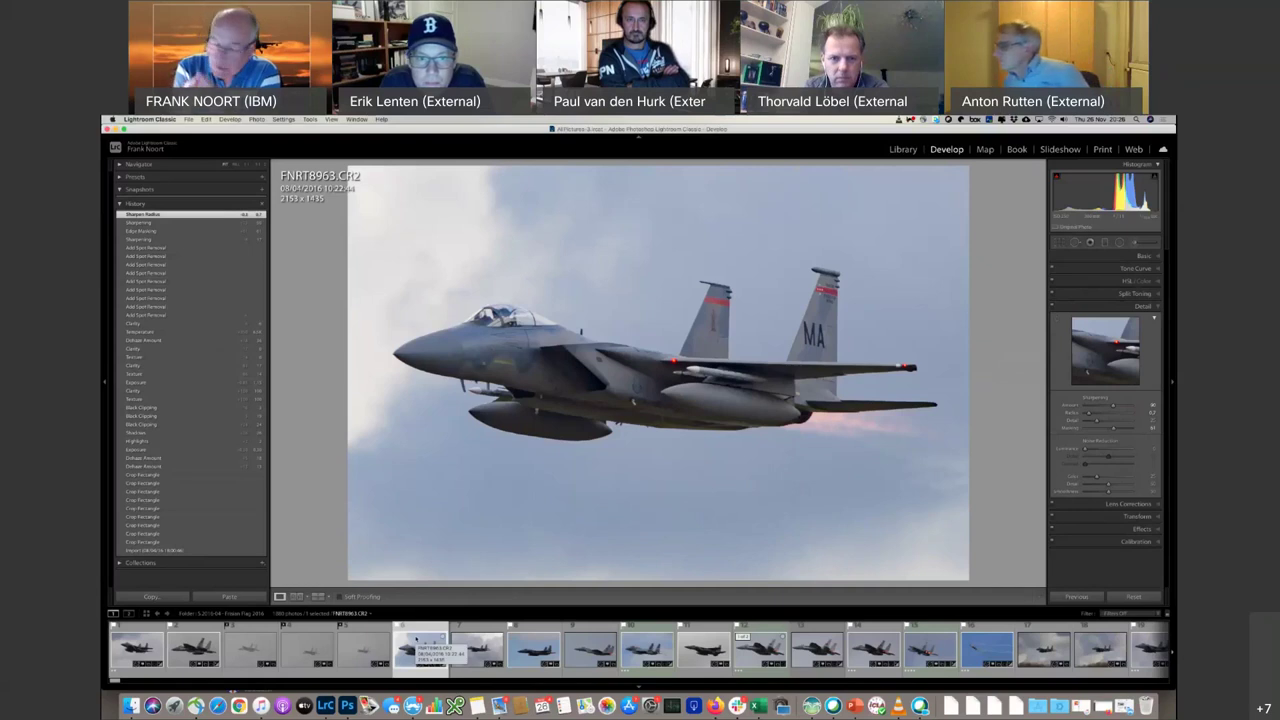
Step the F-15 photo's rating from one up to five stars
{"action": "key", "text": "1"}
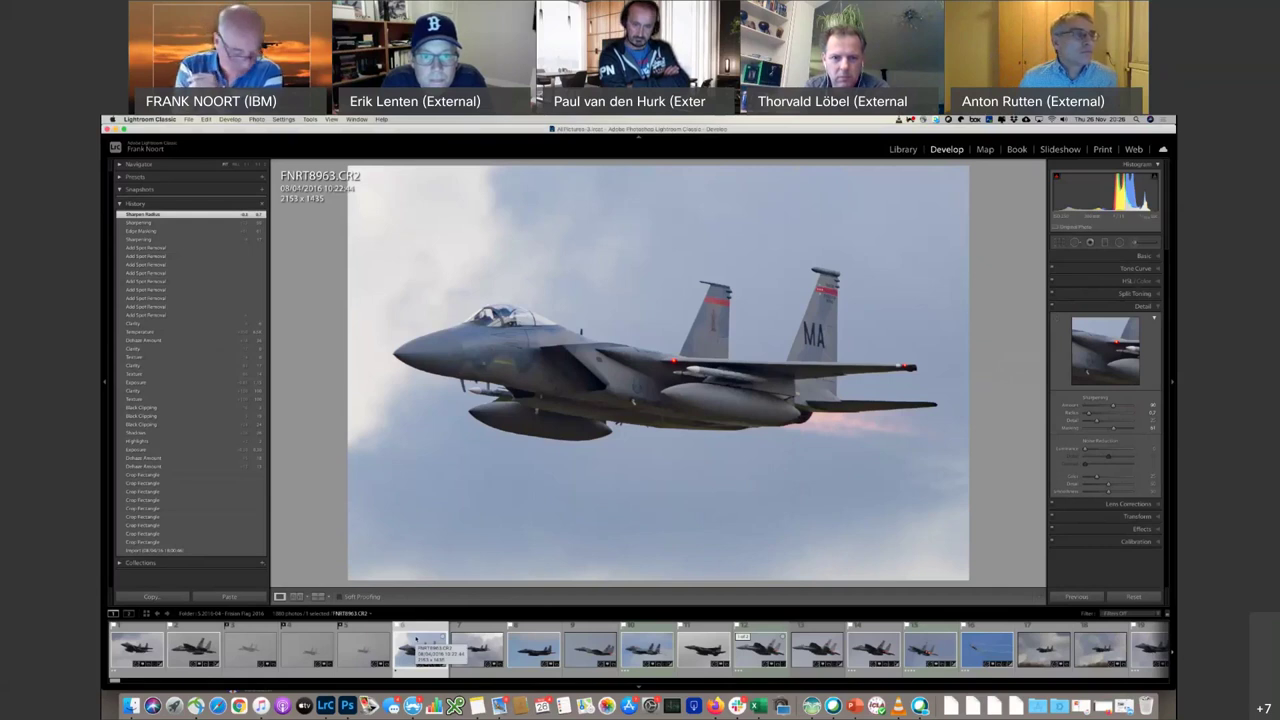
{"action": "key", "text": "2"}
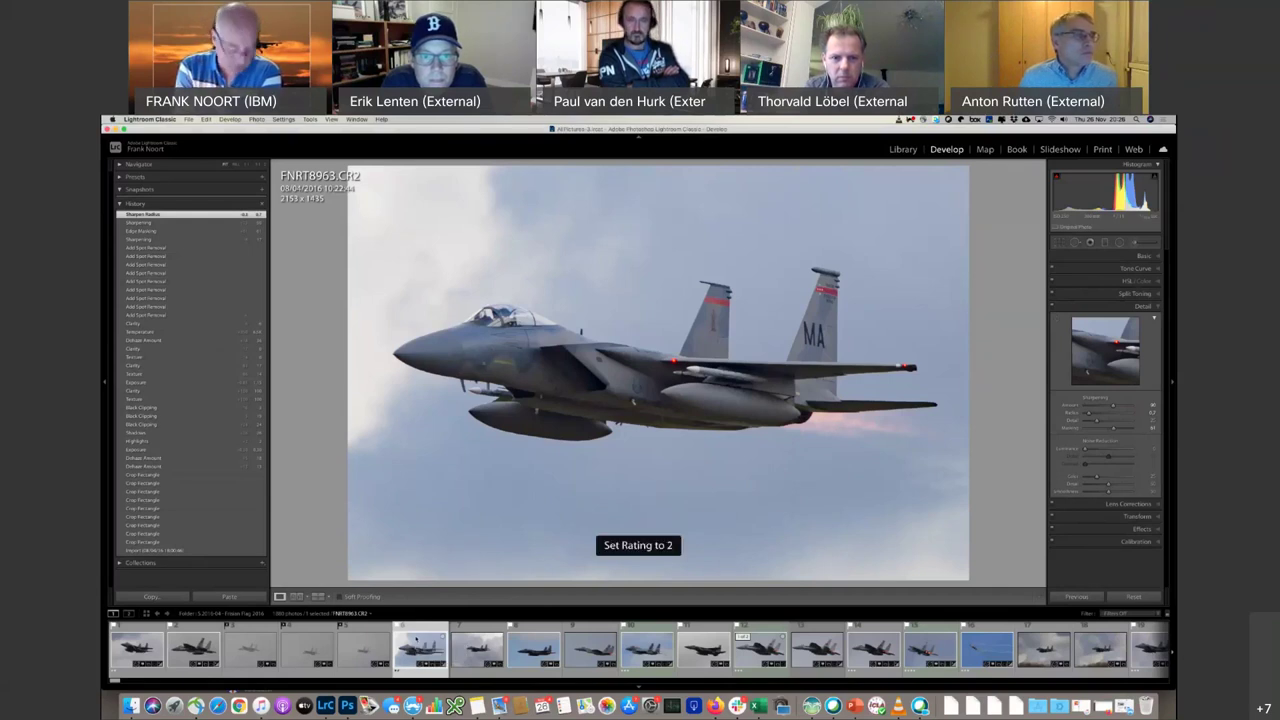
{"action": "key", "text": "3"}
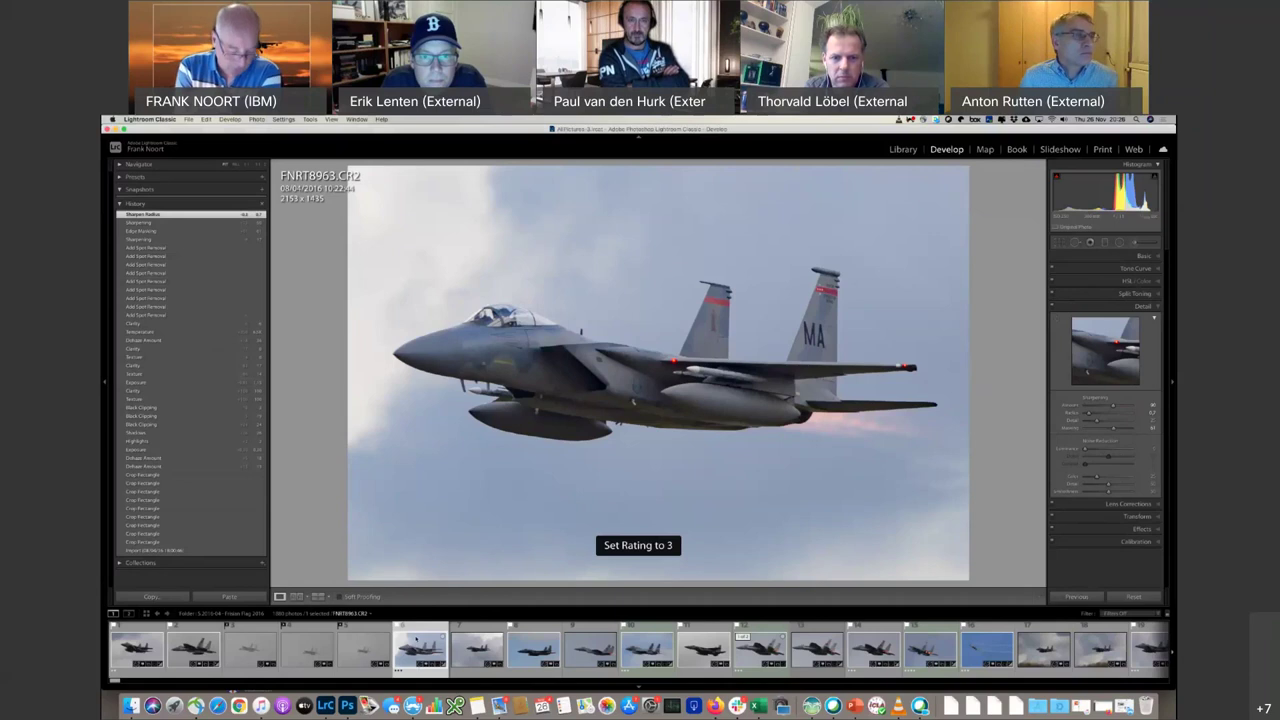
{"action": "key", "text": "4"}
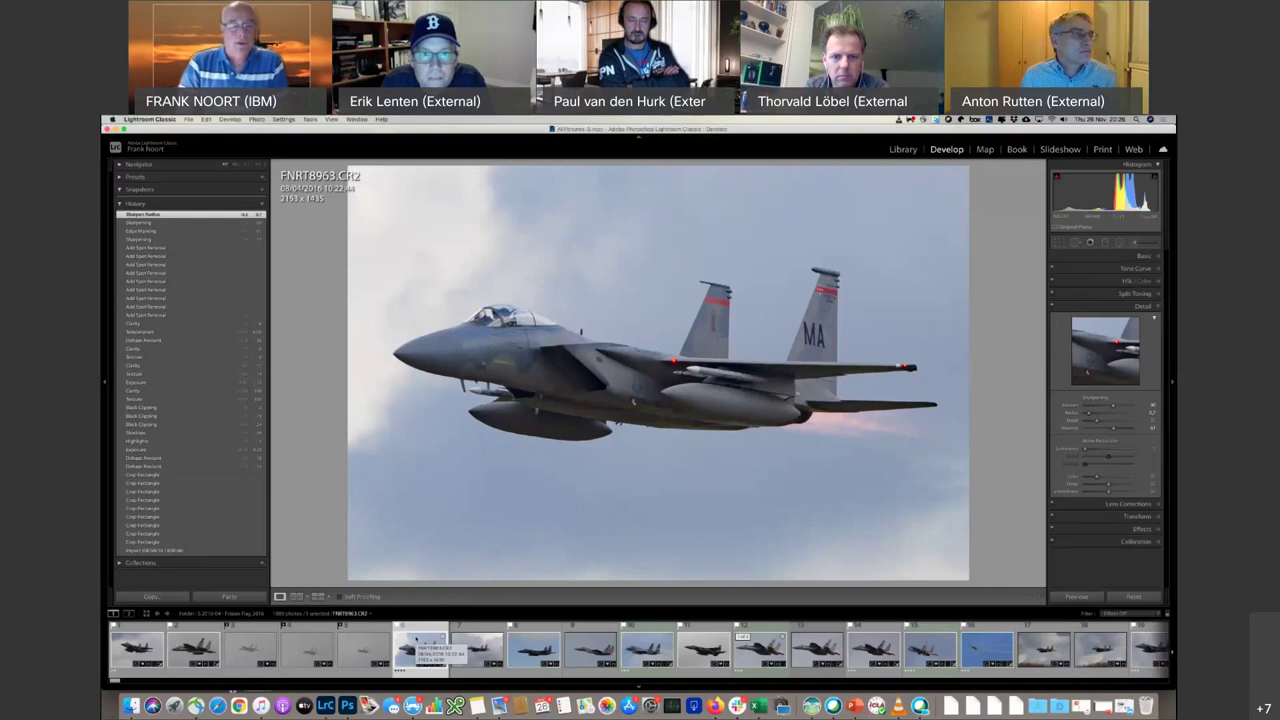
{"action": "key", "text": "5"}
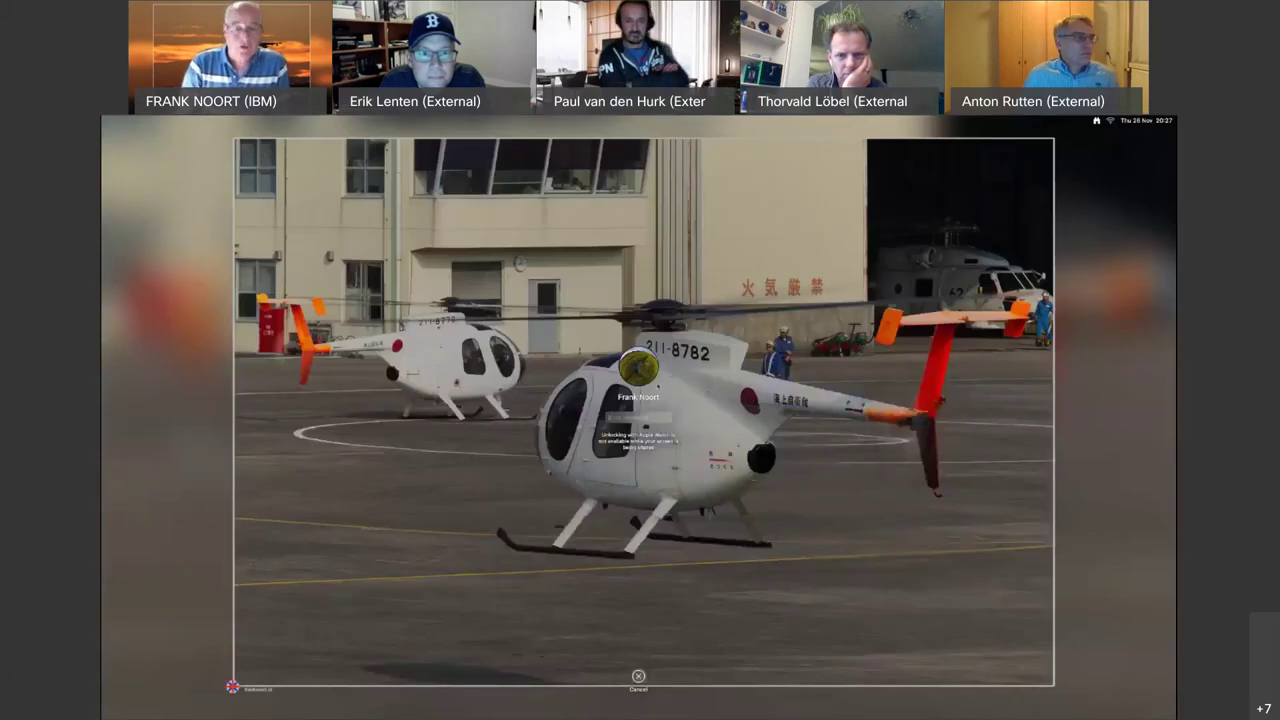
Enter the account password on the lock screen to unlock the Mac
{"action": "type", "text": "••••"}
{"action": "key", "text": "Return"}
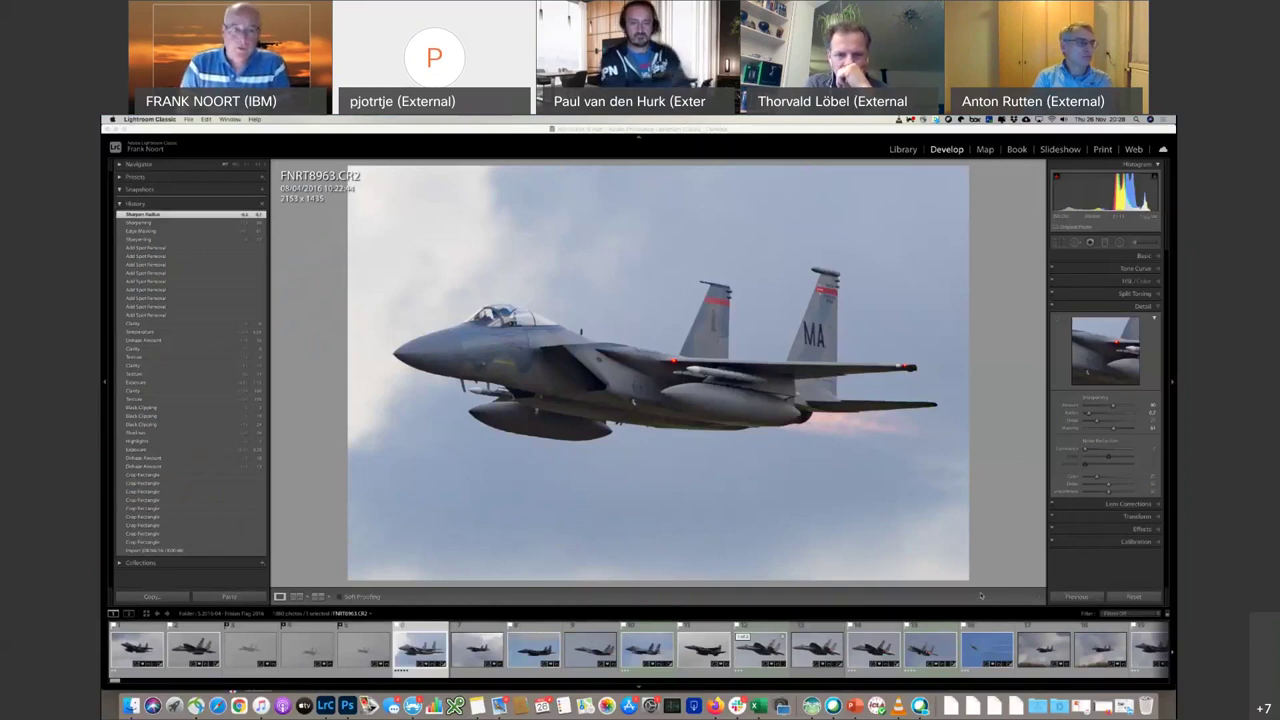
Give FNRT8963 a blue colour label and check neighbouring photos in the filmstrip
{"action": "left_click", "coordinate": [289, 416]}
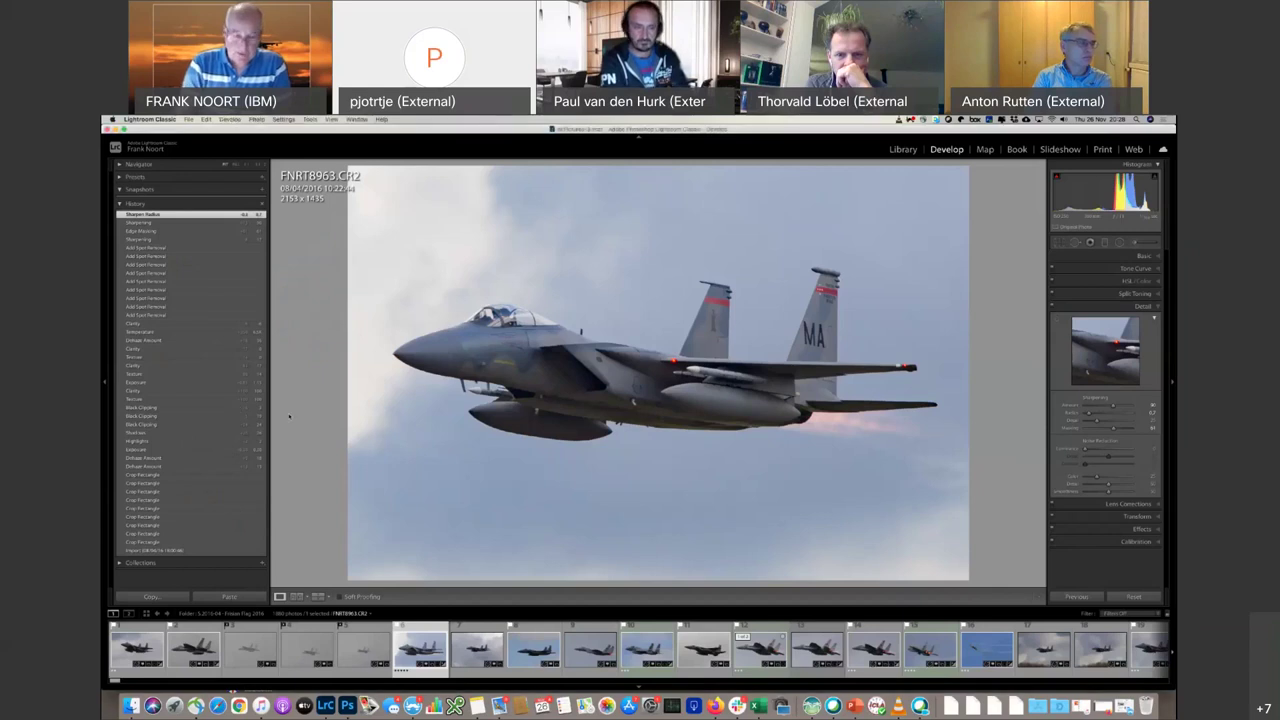
{"action": "key", "text": "9"}
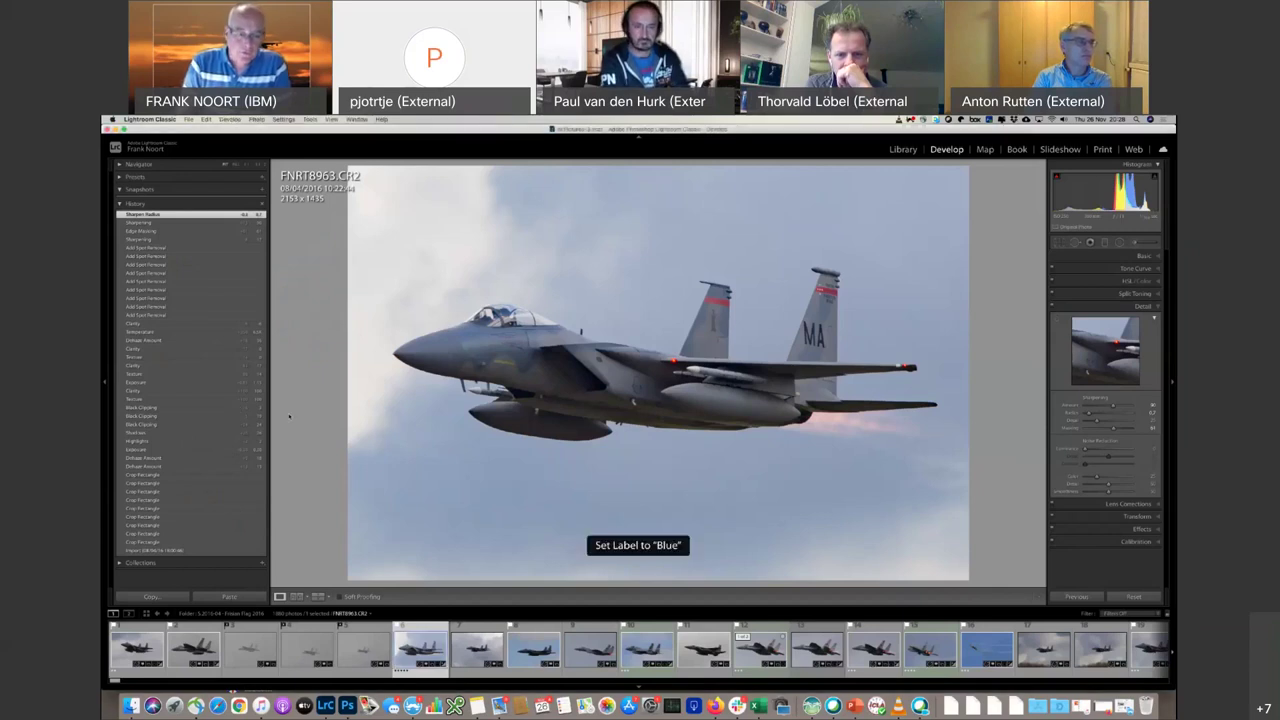
{"action": "key", "text": "Right"}
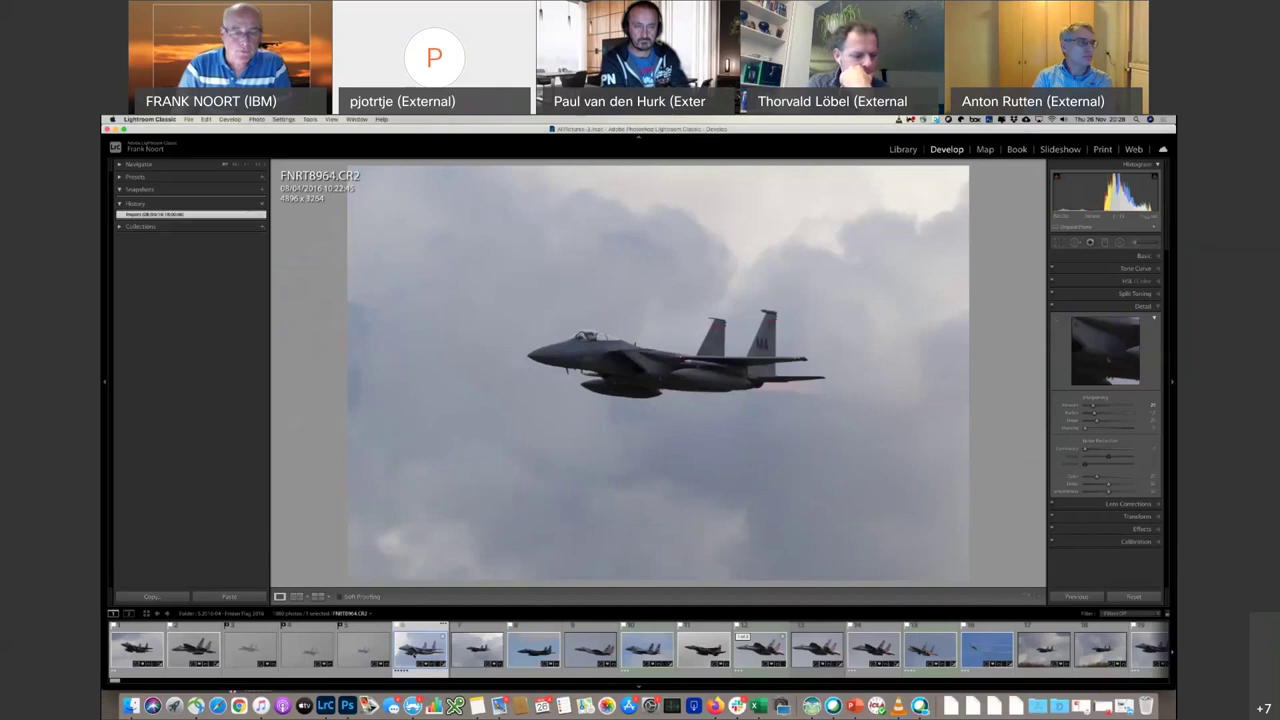
{"action": "key", "text": "Left"}
{"action": "key", "text": "Left"}
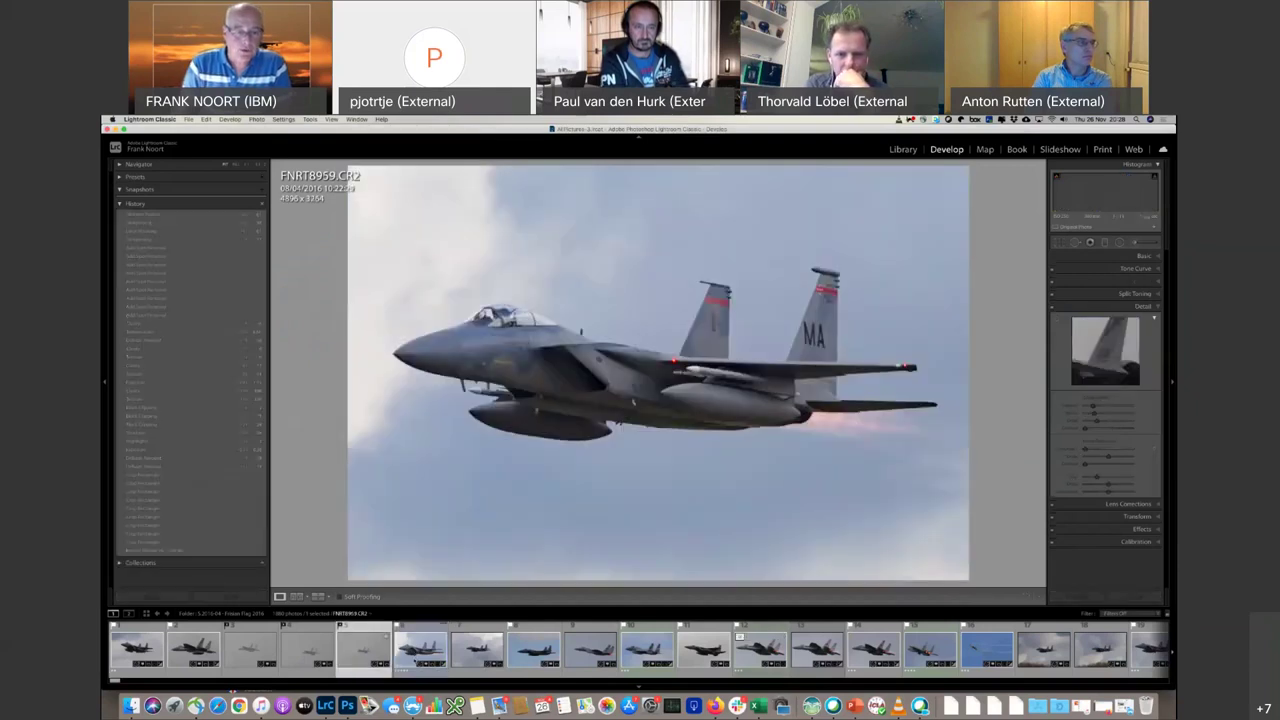
{"action": "key", "text": "Right"}
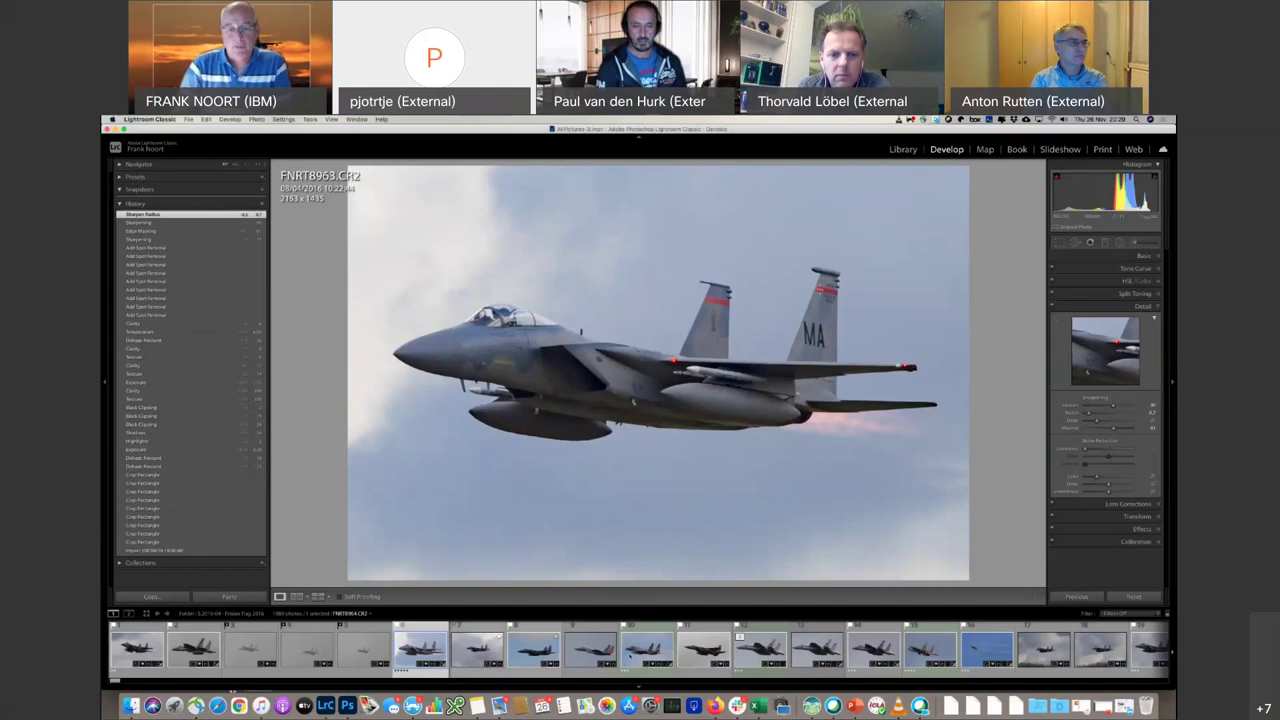
Toggle FNRT8972's green label off and back on, then move ahead to FNRT8998-Edit.tif
{"action": "left_click", "coordinate": [647, 648]}
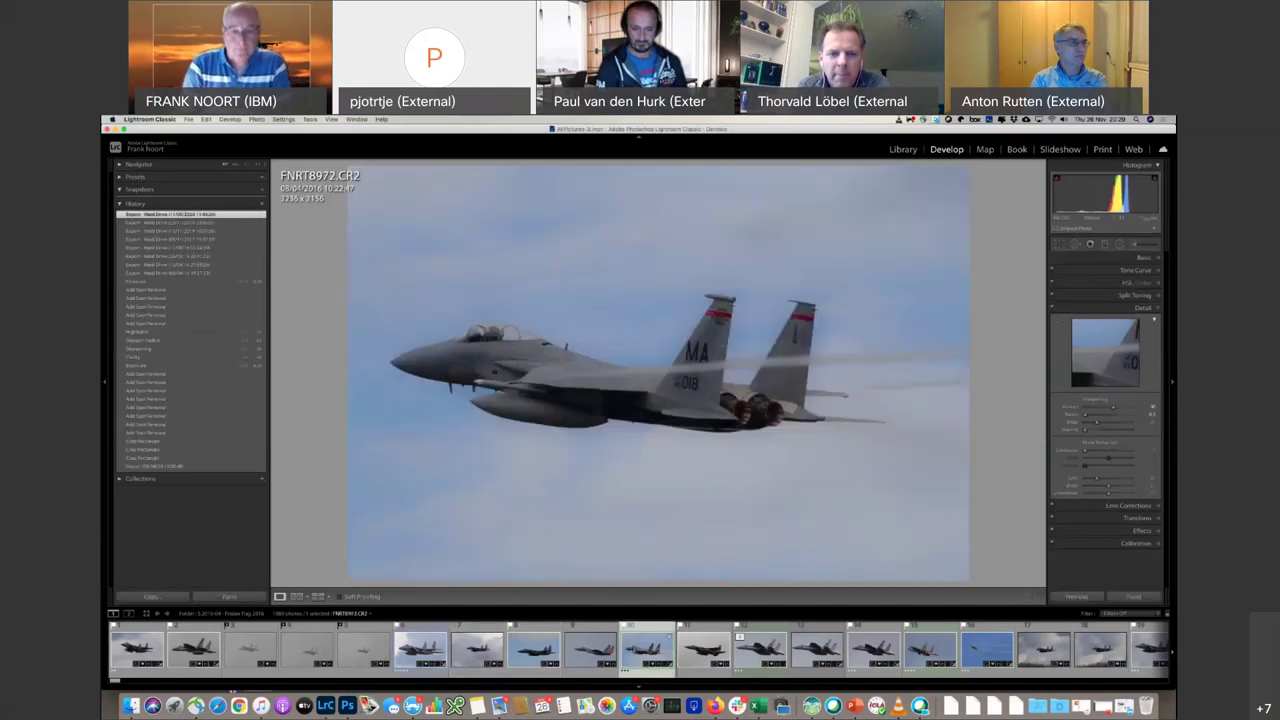
{"action": "key", "text": "8"}
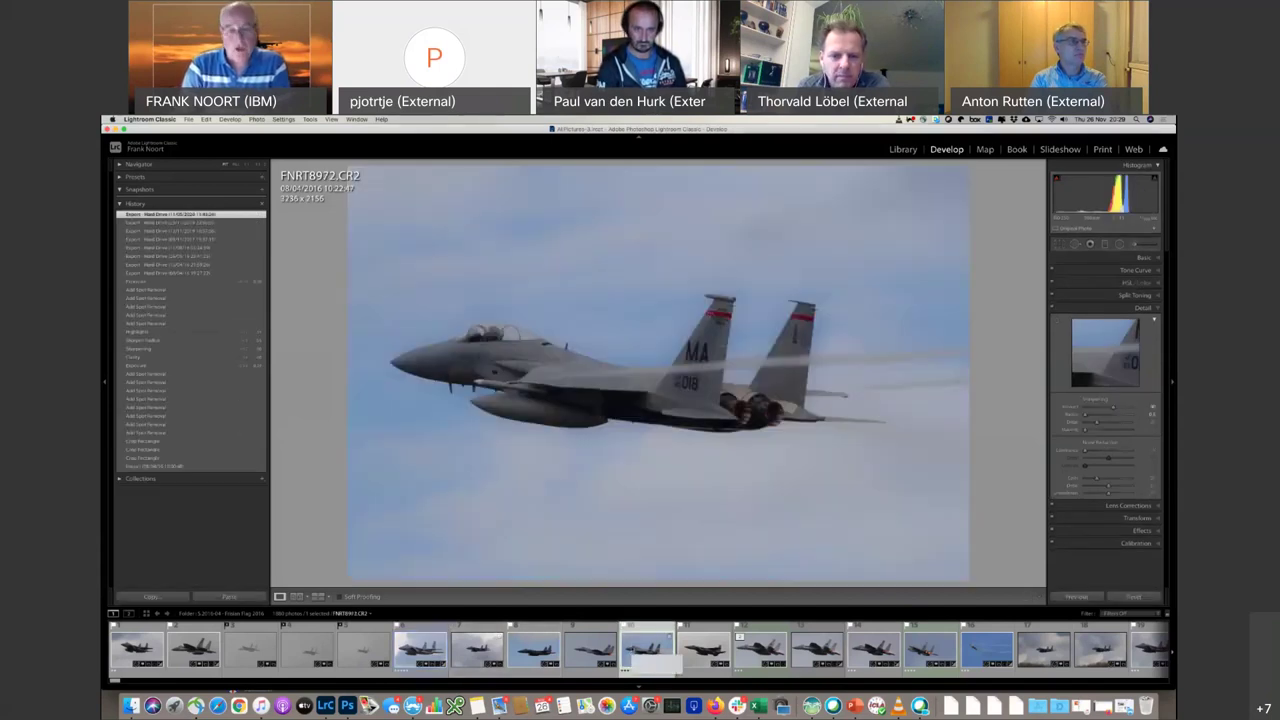
{"action": "key", "text": "8"}
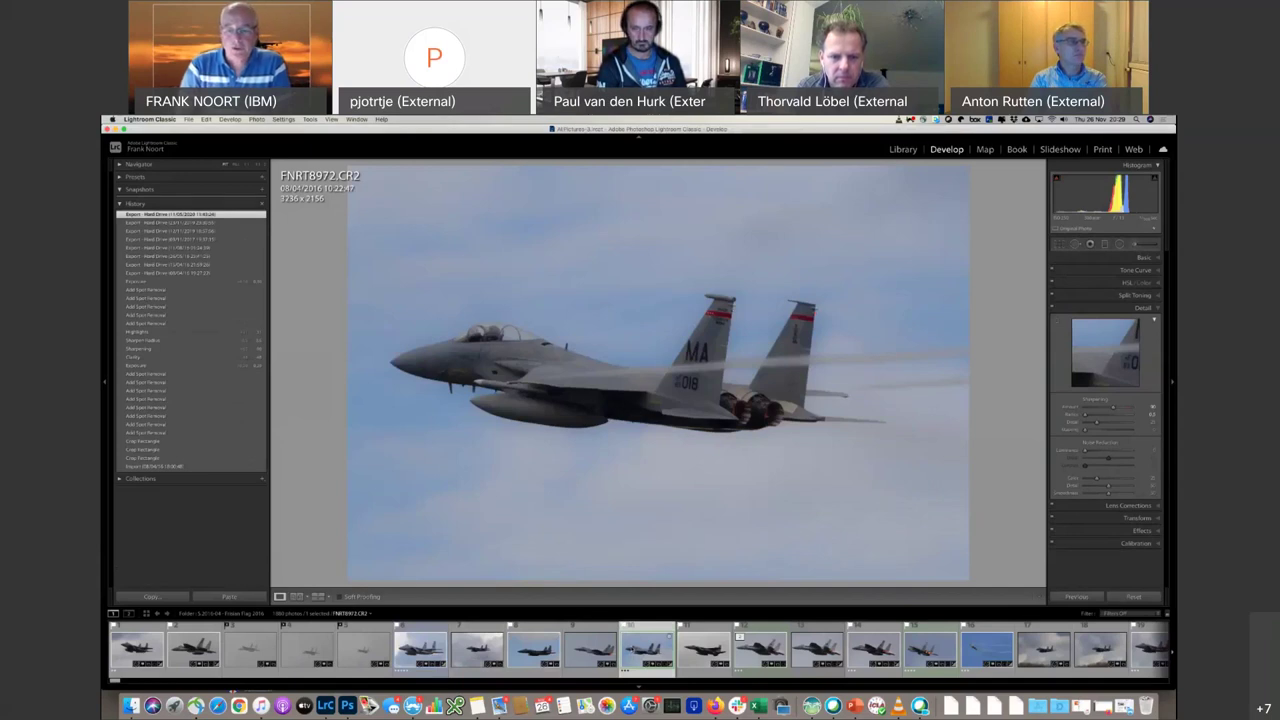
{"action": "key", "text": "Right"}
{"action": "key", "text": "Right"}
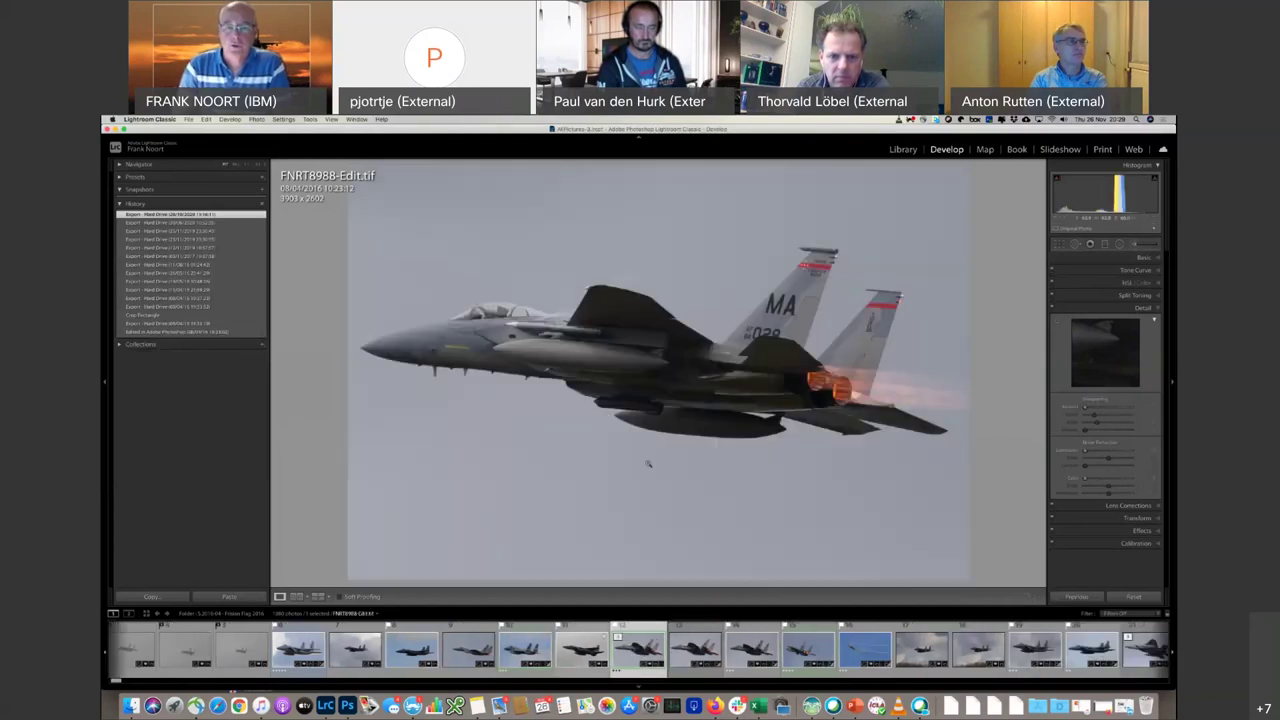
Export FNRT8998-Edit.tif as one JPEG with a different After Export action selected
{"action": "right_click", "coordinate": [667, 375]}
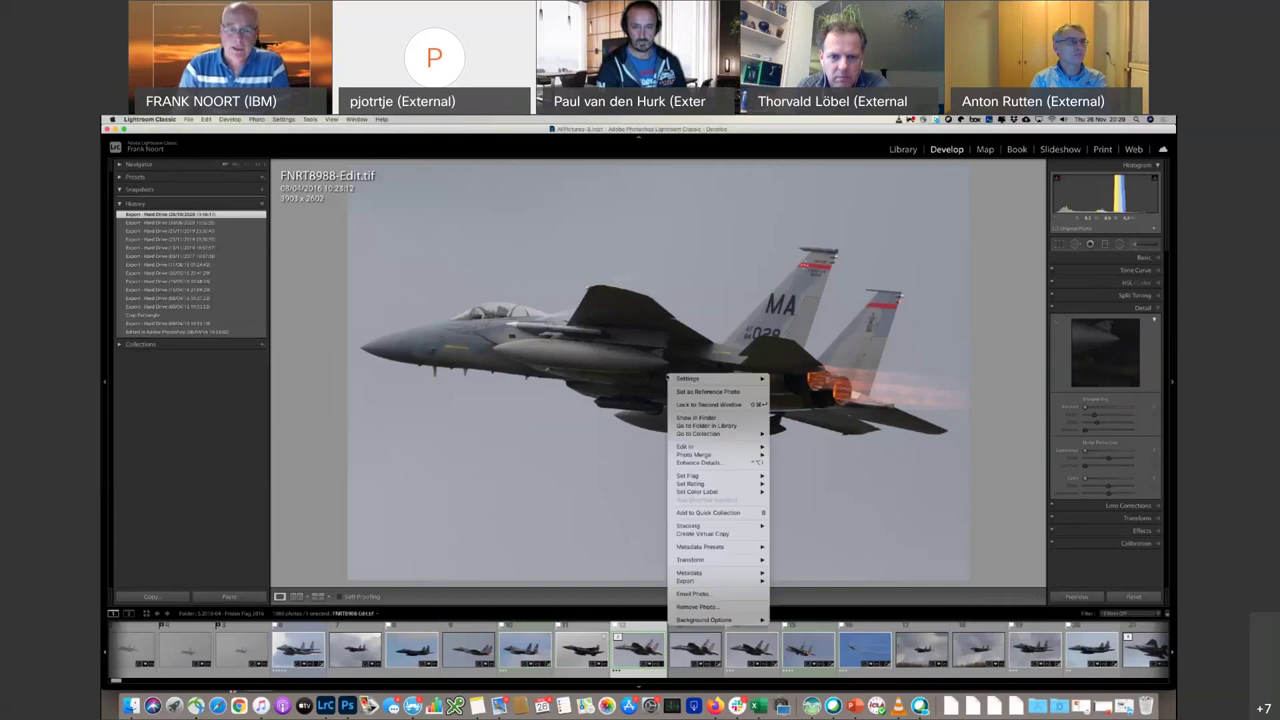
{"action": "mouse_move", "coordinate": [716, 581]}
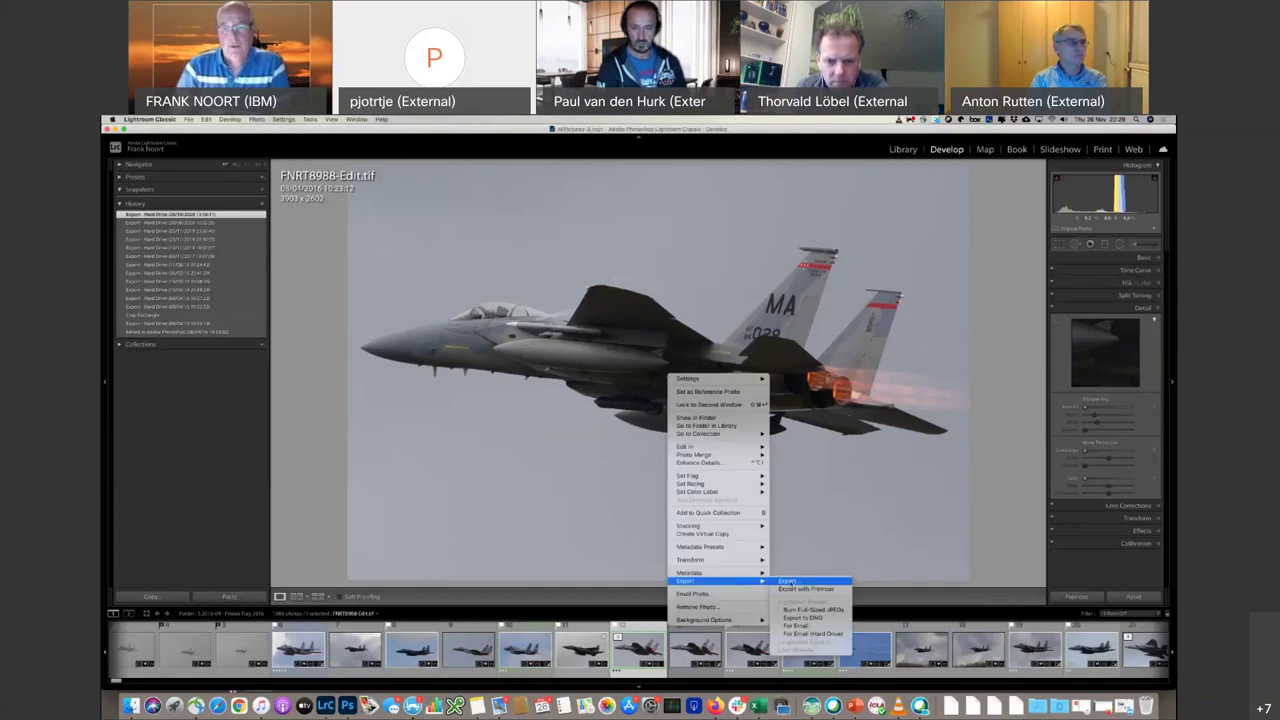
{"action": "left_click", "coordinate": [789, 581]}
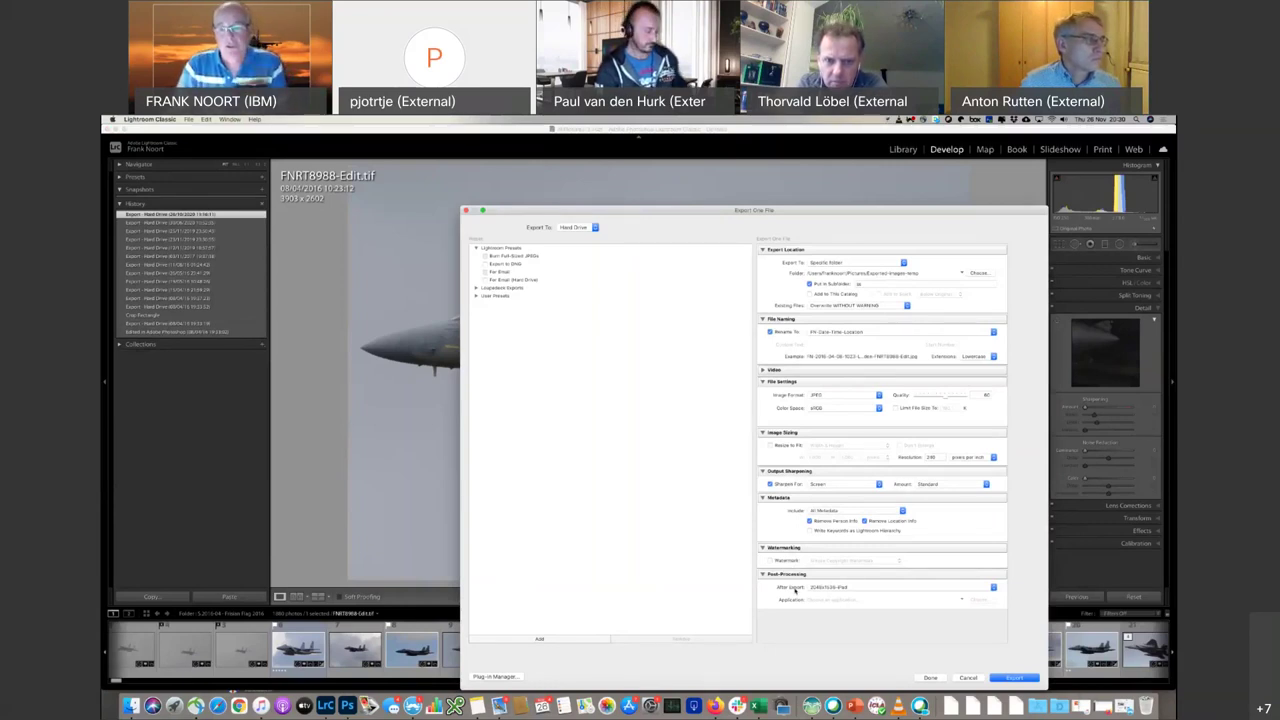
{"action": "left_click", "coordinate": [828, 588]}
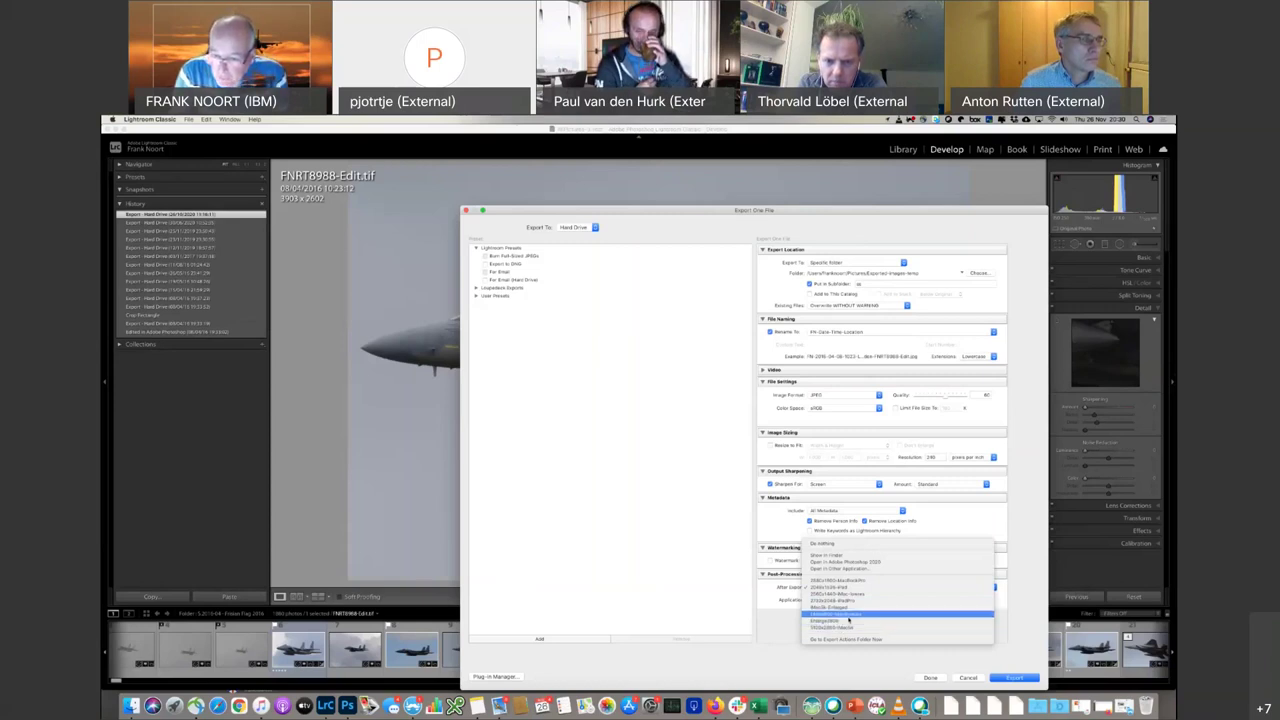
{"action": "left_click", "coordinate": [848, 620]}
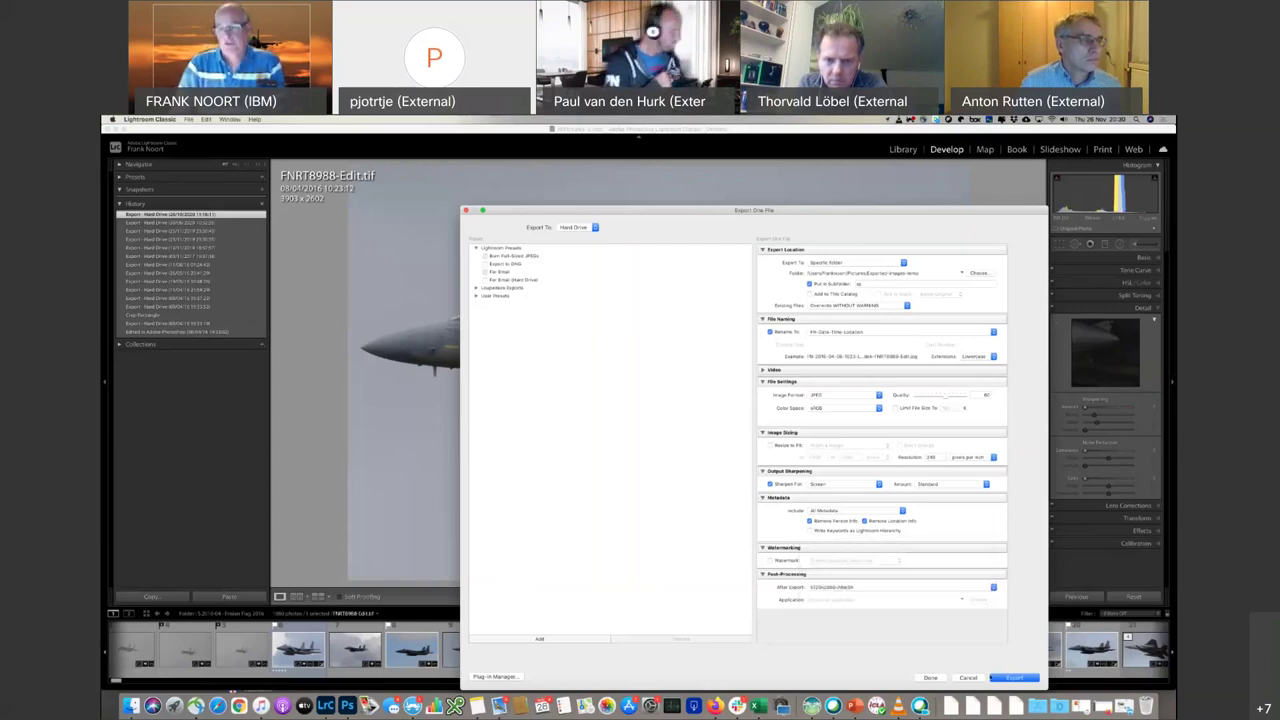
{"action": "left_click", "coordinate": [1012, 678]}
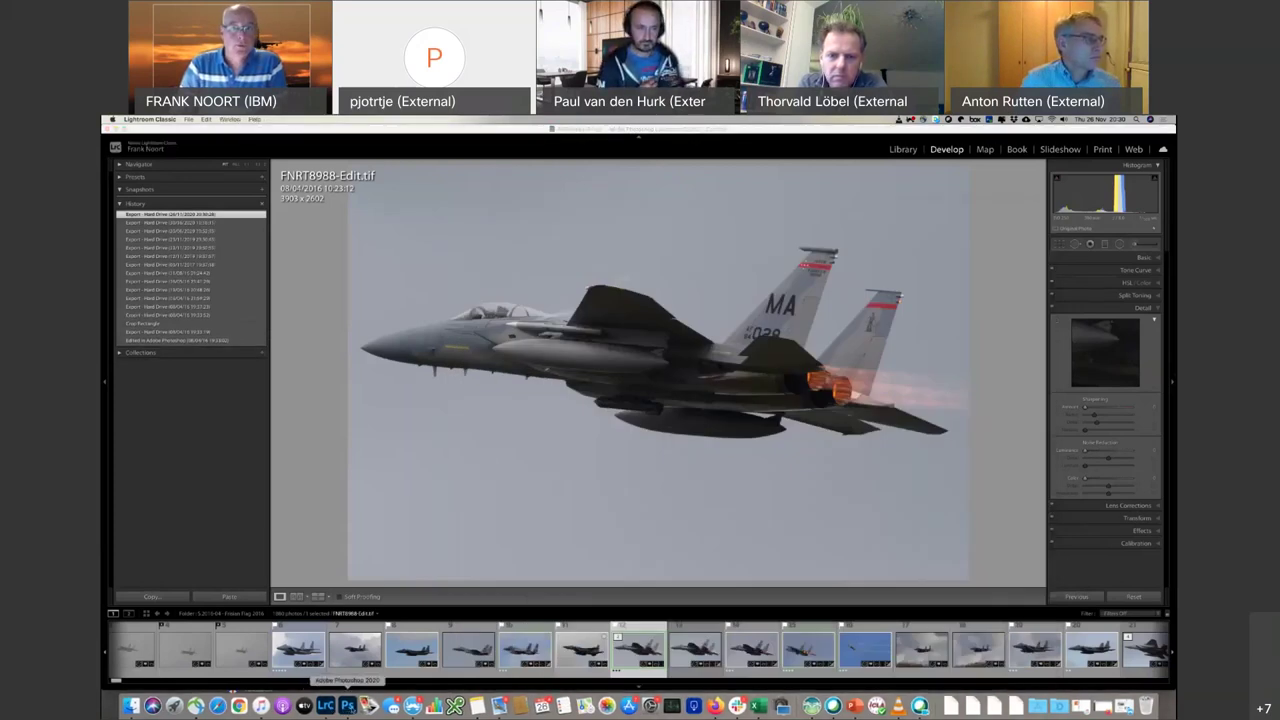
Open the 5120x2880 folder and preview the exported F-15 JPEG full screen in Quick Look
{"action": "left_click", "coordinate": [347, 705]}
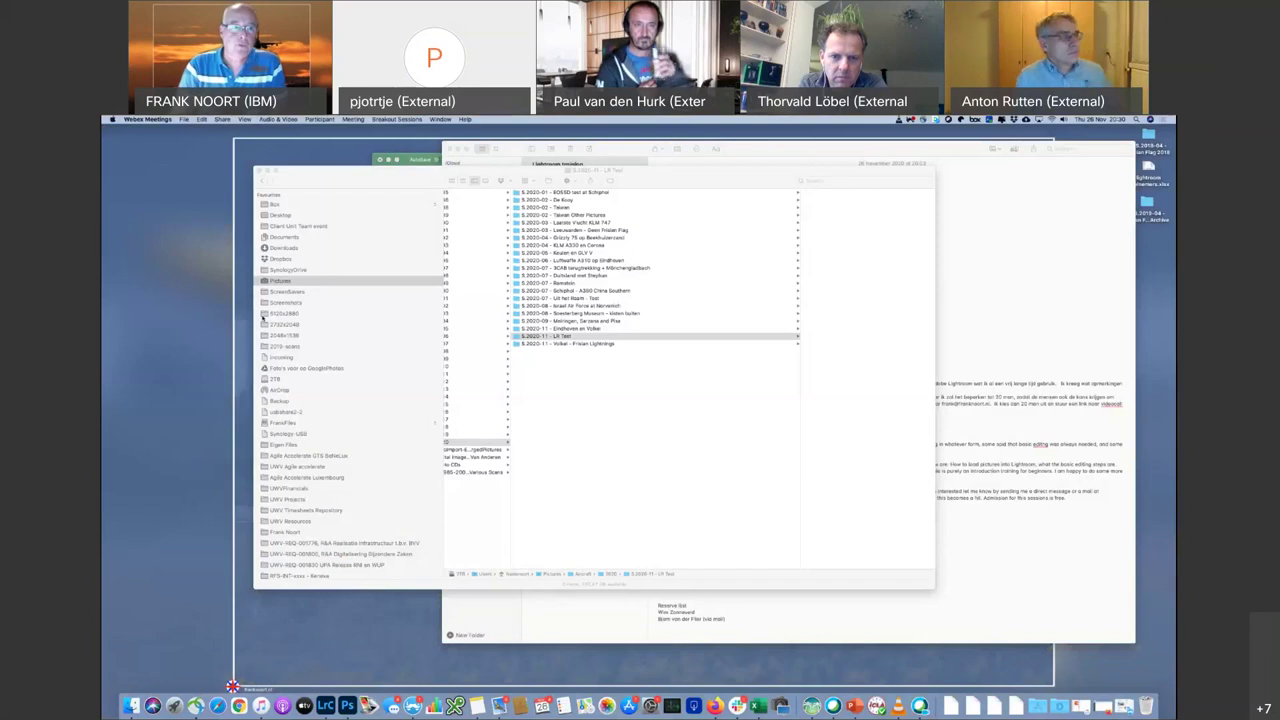
{"action": "left_click", "coordinate": [281, 314]}
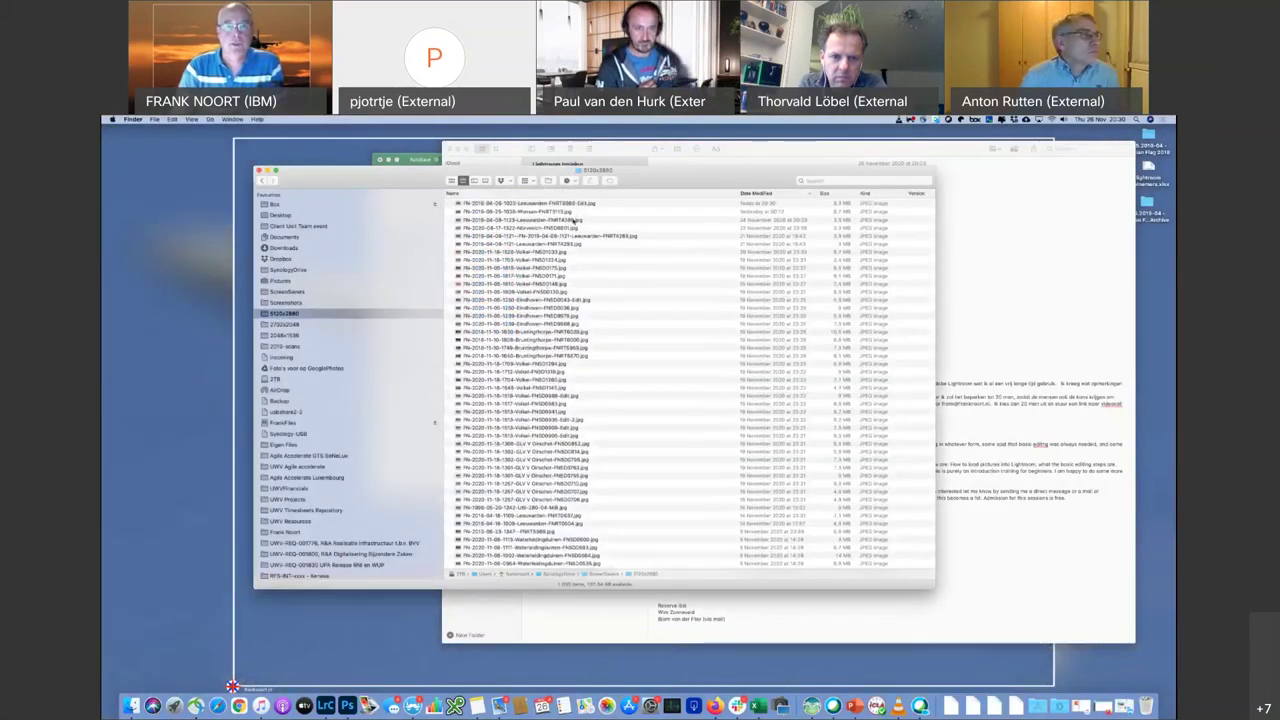
{"action": "left_click", "coordinate": [567, 204]}
{"action": "key", "text": "space"}
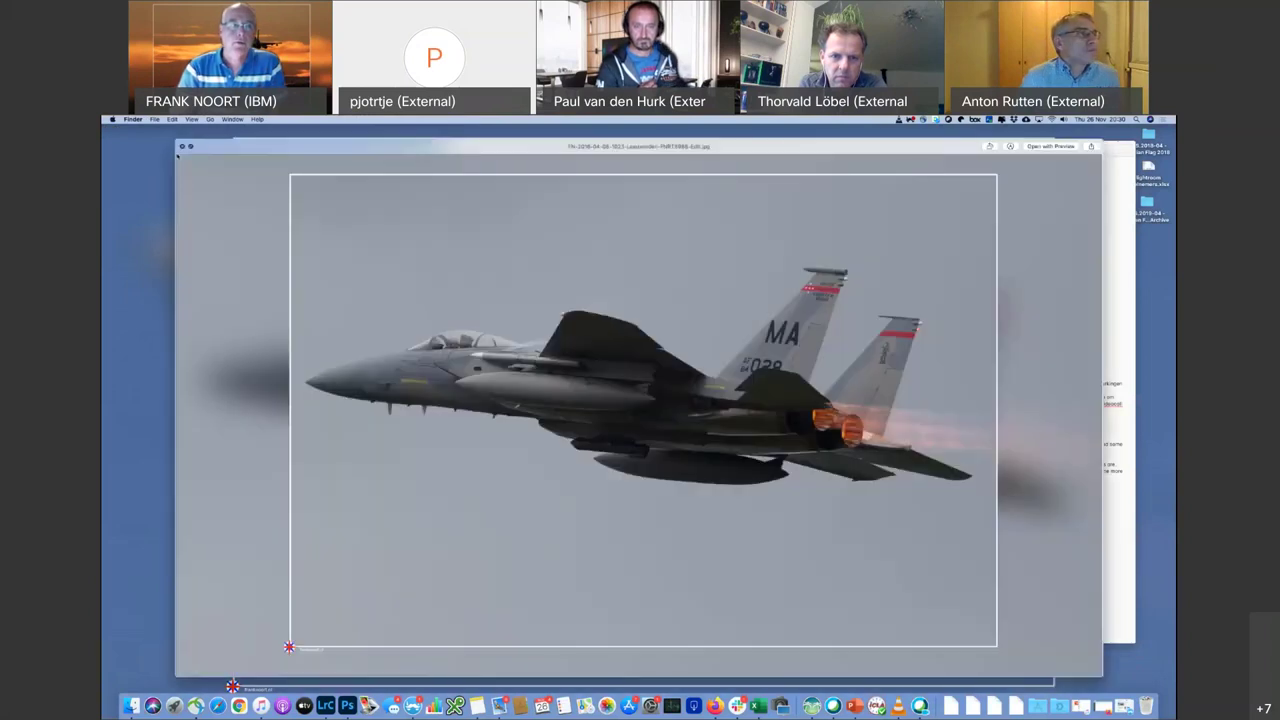
{"action": "left_click", "coordinate": [193, 150]}
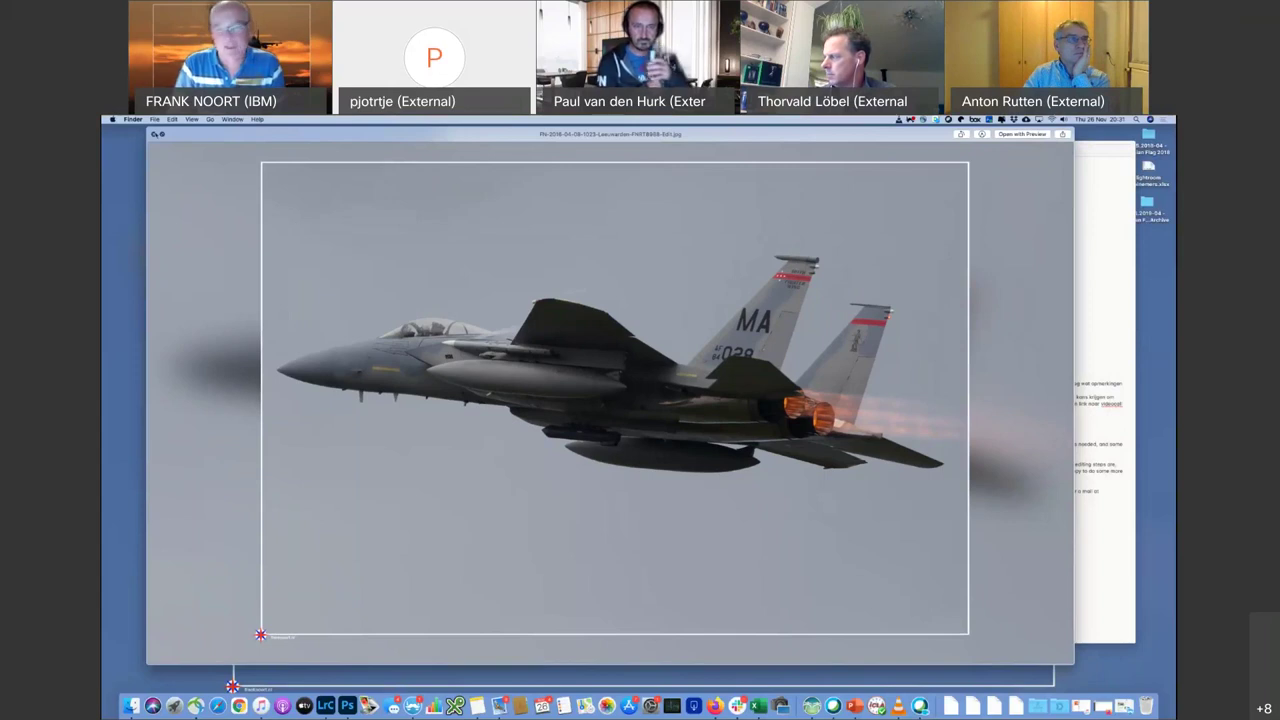
{"action": "key", "text": "space"}
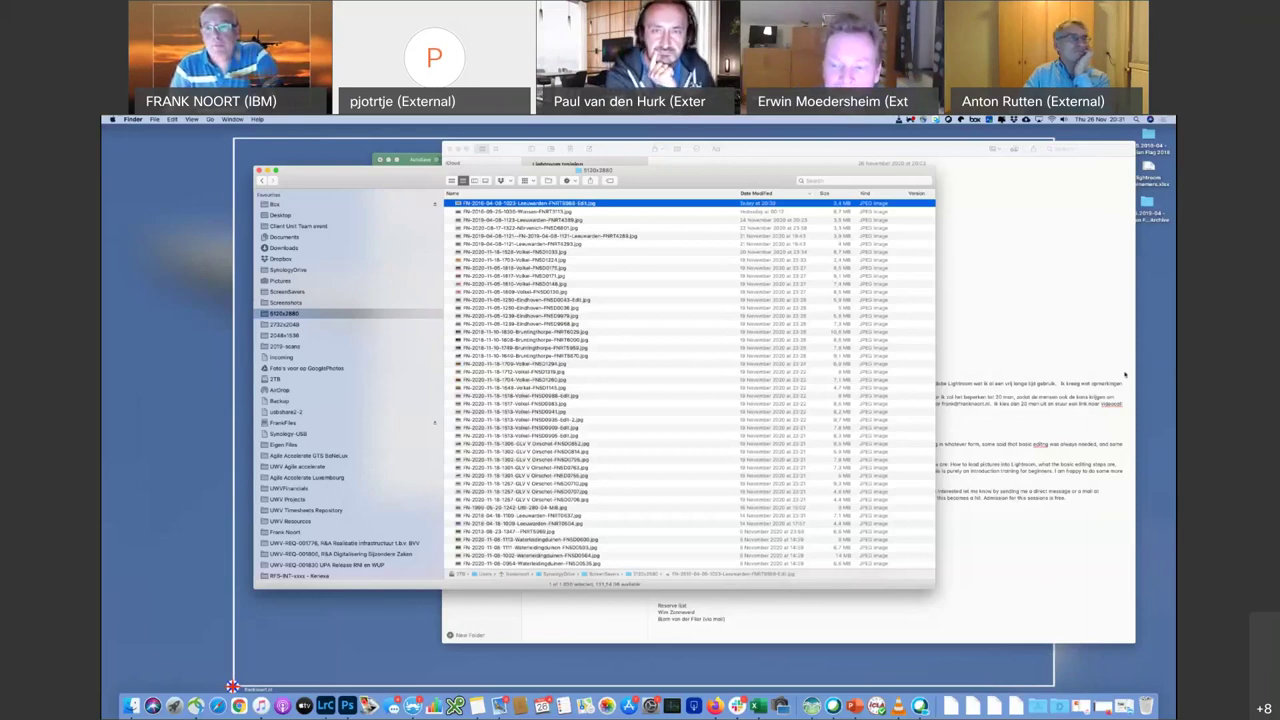
Bring the 'Lightroom training' note forward and place the cursor on an empty line
{"action": "left_click", "coordinate": [1037, 330]}
{"action": "left_click_drag", "start_coordinate": [748, 148], "coordinate": [684, 151]}
{"action": "left_click", "coordinate": [601, 343]}
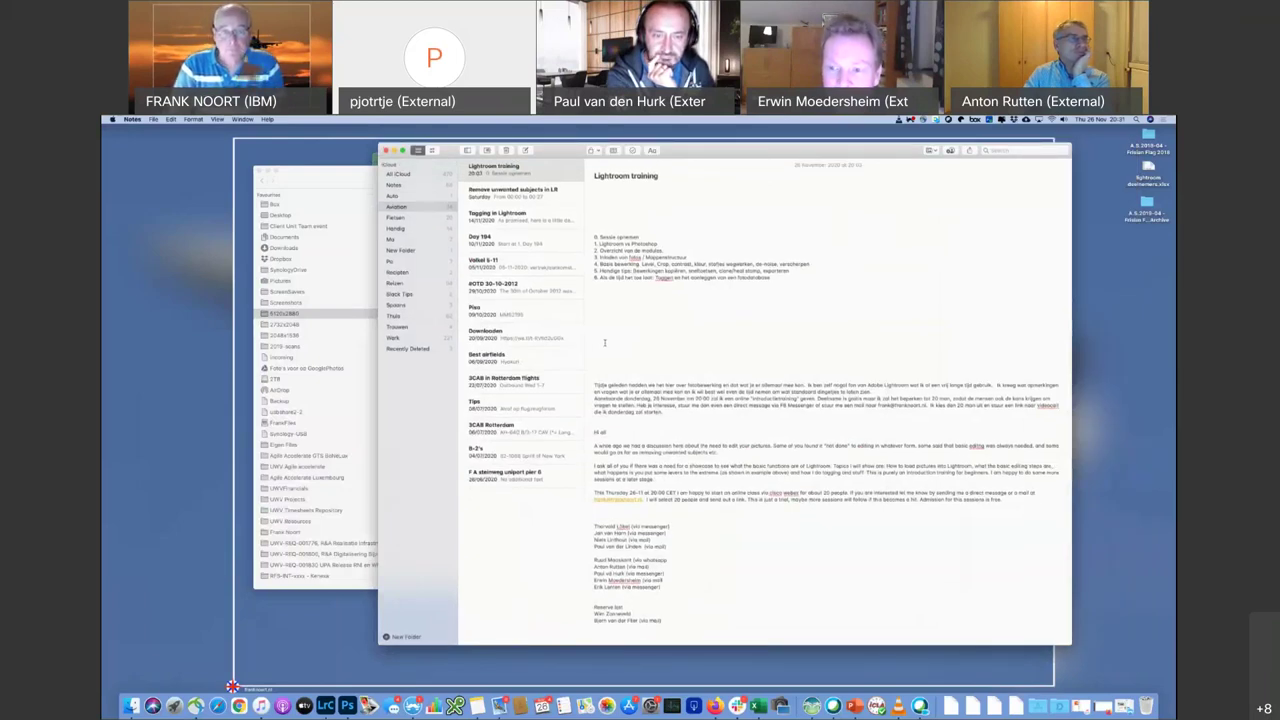
Add blank lines to the training note, then show FNRT8998-Edit.tif's Tone Curve in Lightroom Develop
{"action": "key", "text": "Return"}
{"action": "key", "text": "Return"}
{"action": "key", "text": "Return"}
{"action": "key", "text": "Return"}
{"action": "key", "text": "Return"}
{"action": "key", "text": "Return"}
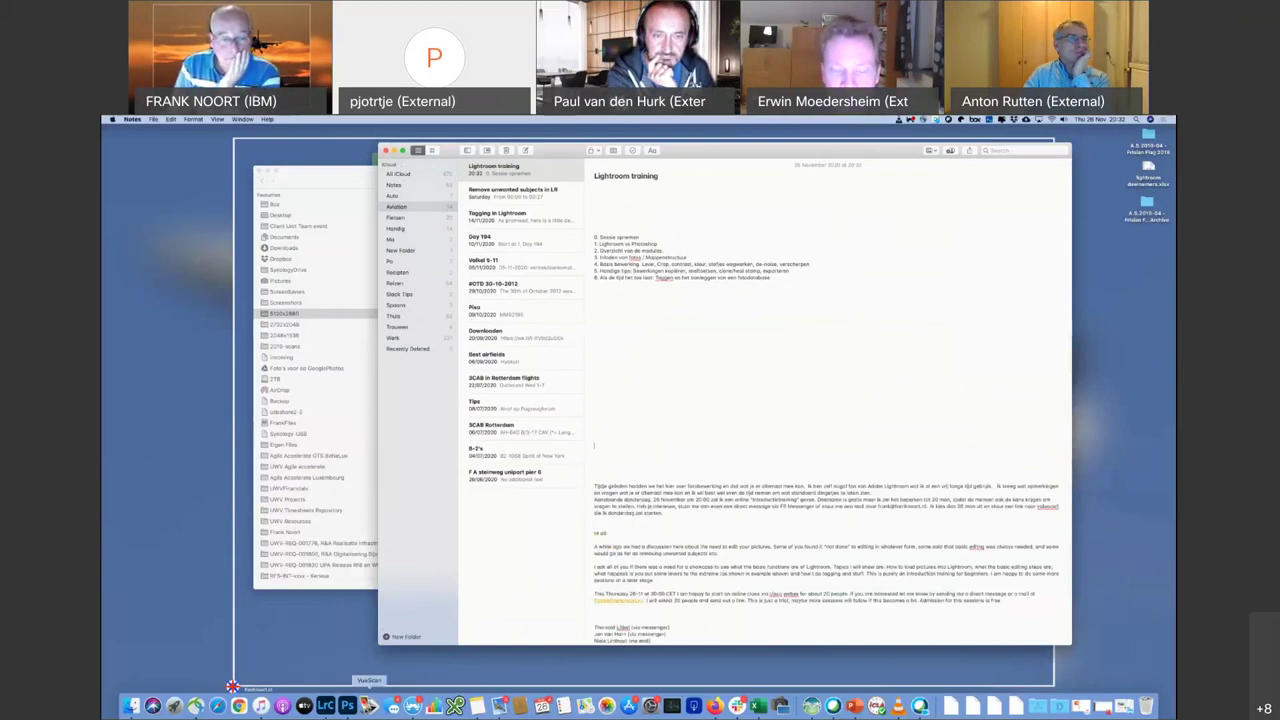
{"action": "left_click", "coordinate": [325, 706]}
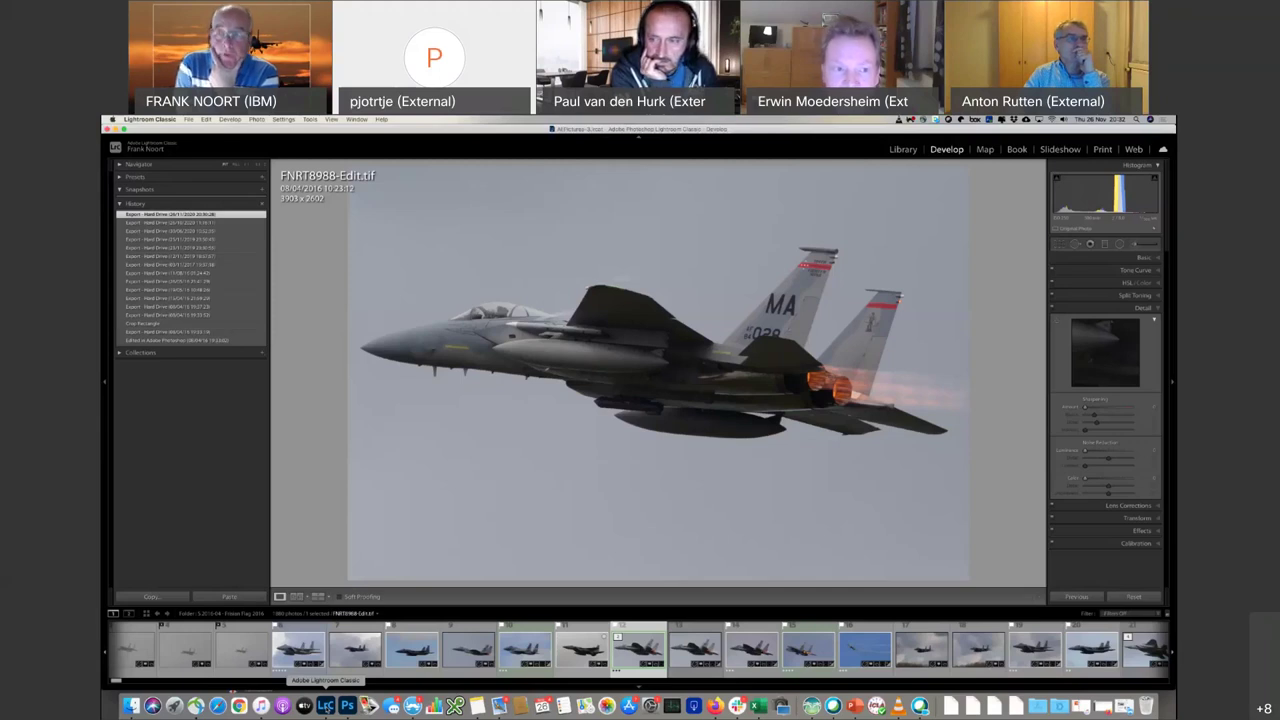
{"action": "left_click", "coordinate": [1150, 272]}
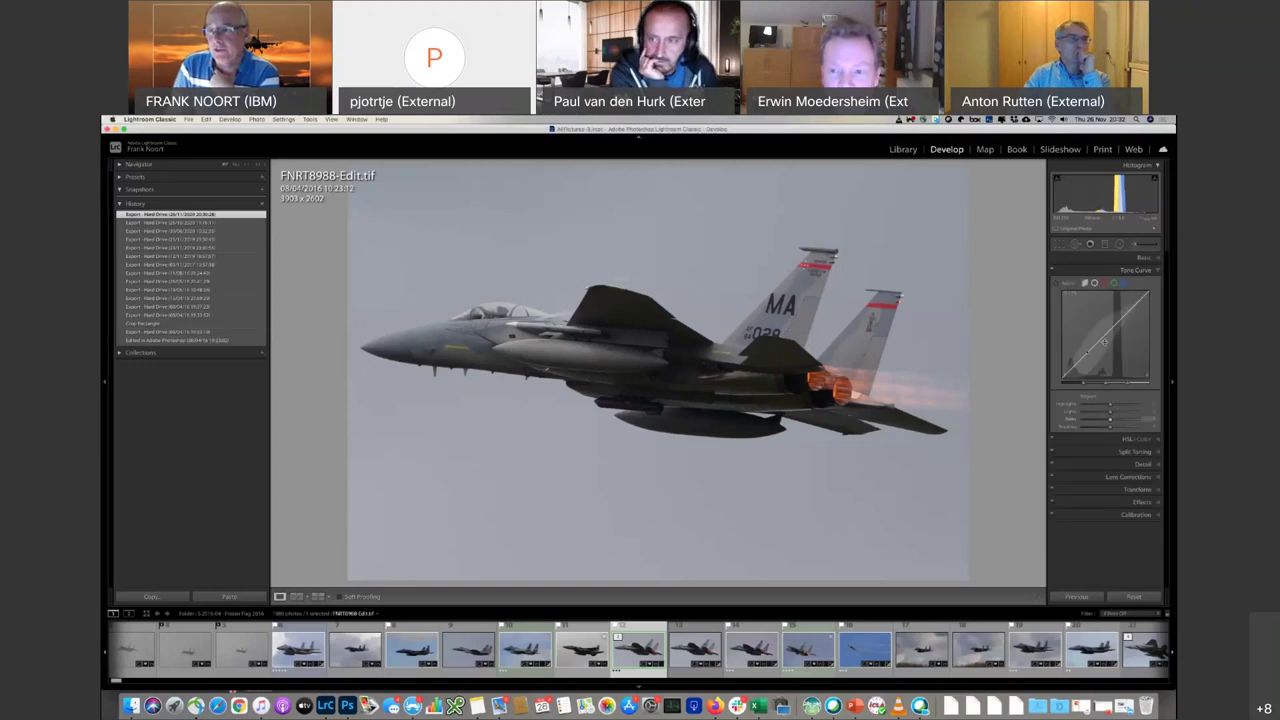
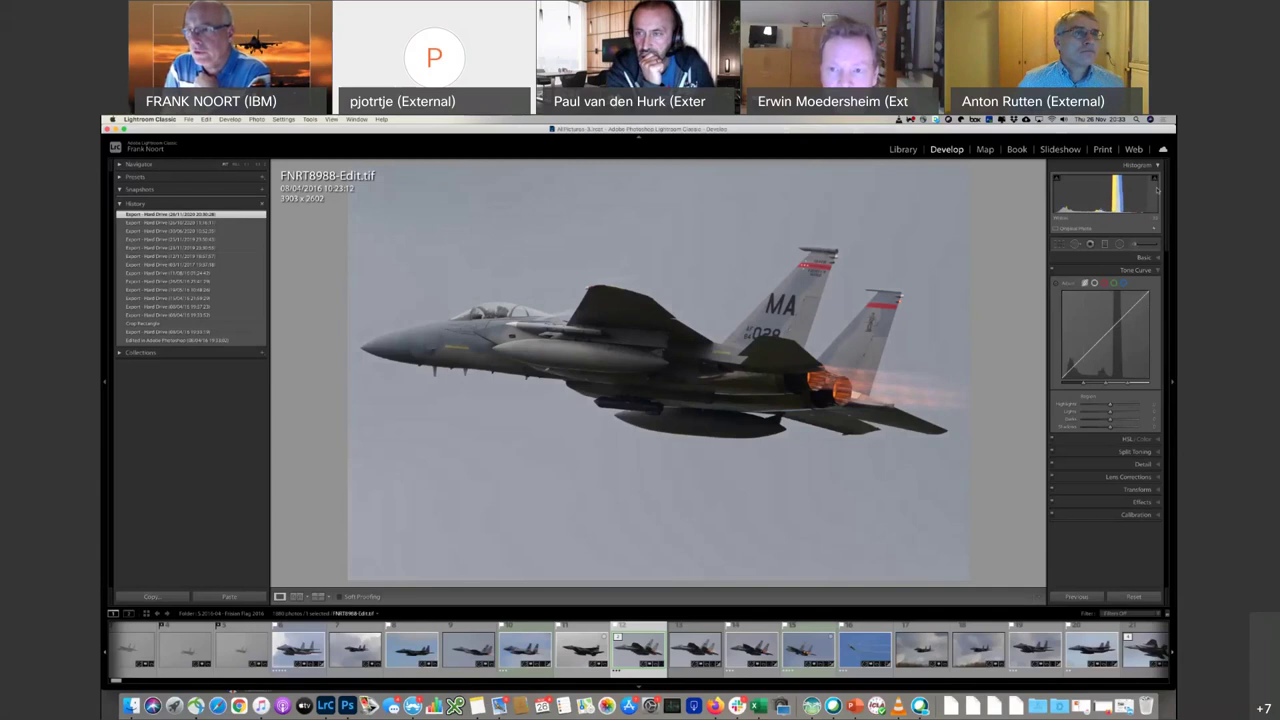
Raise the highlight region of the tone curve to brighten the sky and aircraft
{"action": "left_click_drag", "start_coordinate": [1157, 188], "coordinate": [1161, 212]}
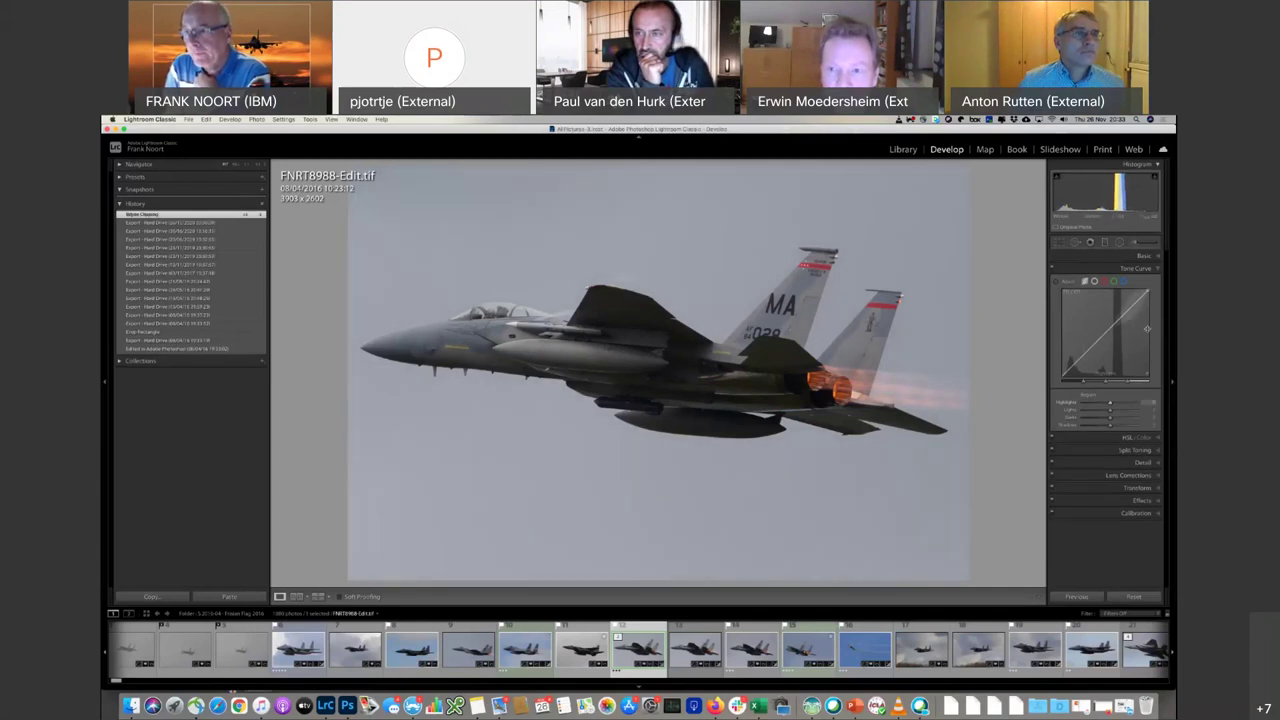
{"action": "left_click_drag", "start_coordinate": [1145, 327], "coordinate": [1146, 291]}
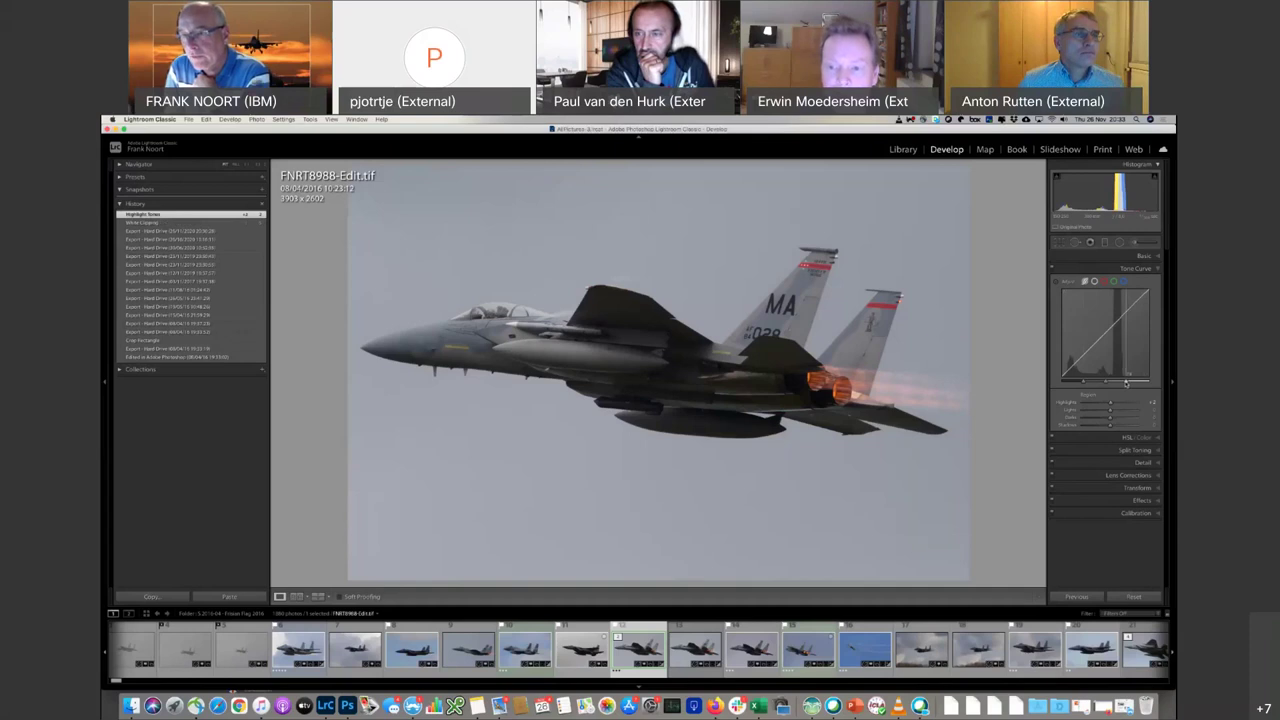
{"action": "left_click_drag", "start_coordinate": [1126, 383], "coordinate": [1131, 383]}
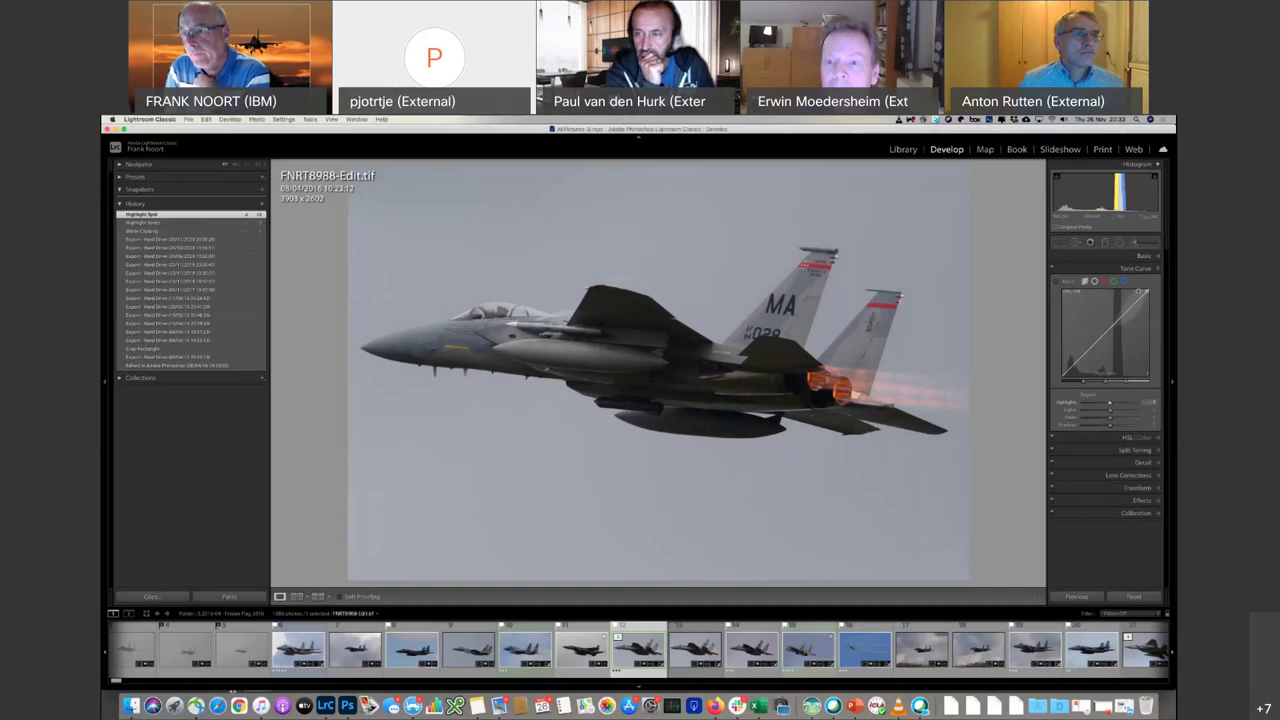
{"action": "left_click_drag", "start_coordinate": [1130, 297], "coordinate": [1145, 291]}
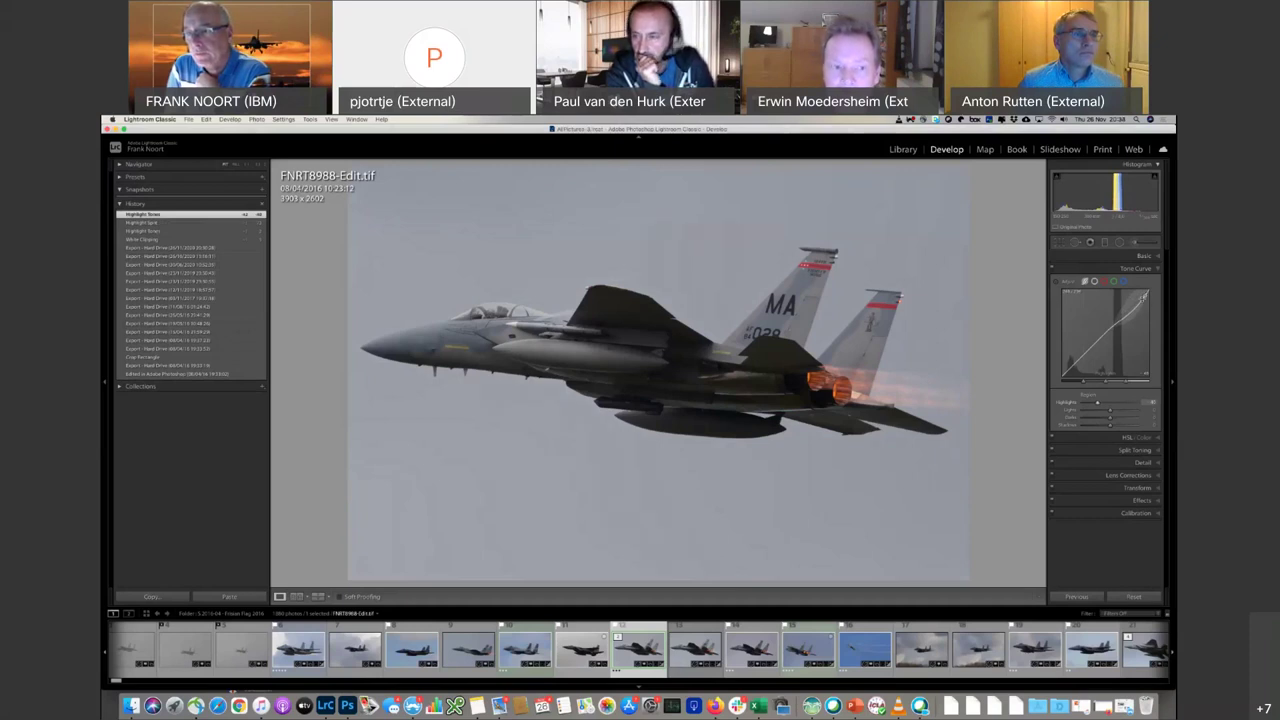
{"action": "left_click_drag", "start_coordinate": [1143, 297], "coordinate": [1150, 290]}
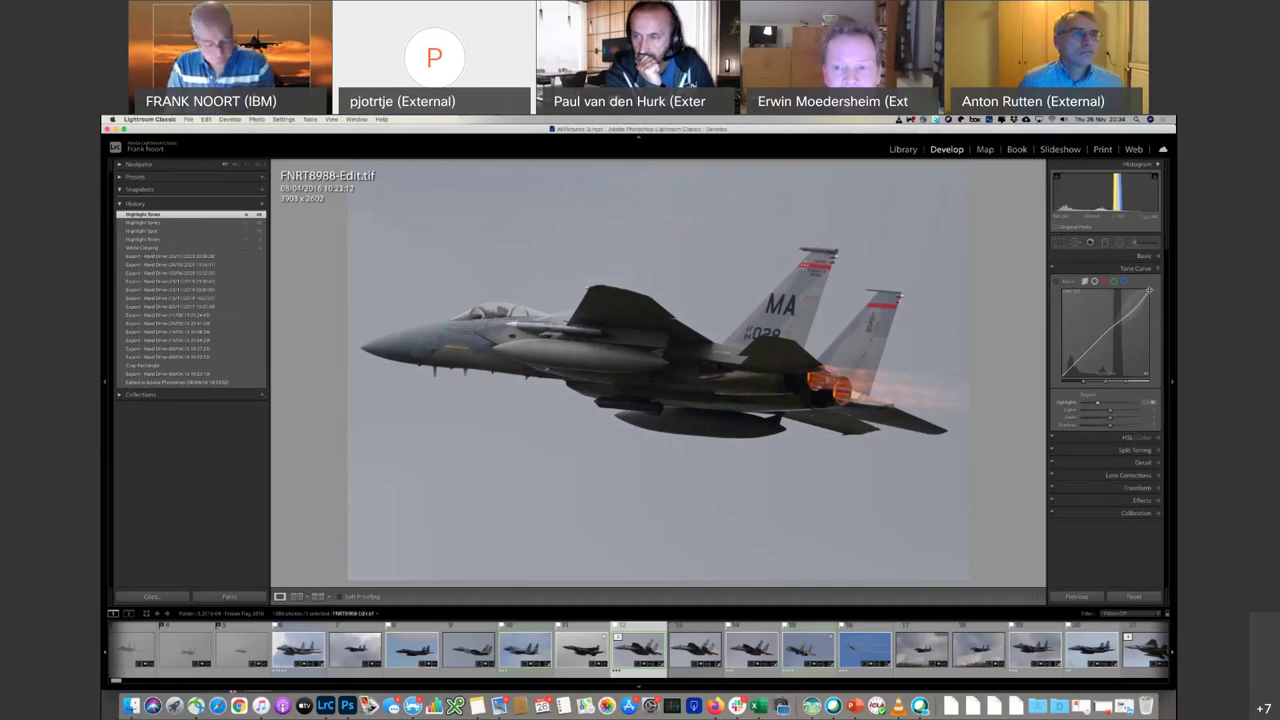
Undo the last curve tweak, nudge Highlights in small steps, then lift the curve highlights again
{"action": "key", "text": "super+z"}
{"action": "key", "text": "super+z"}
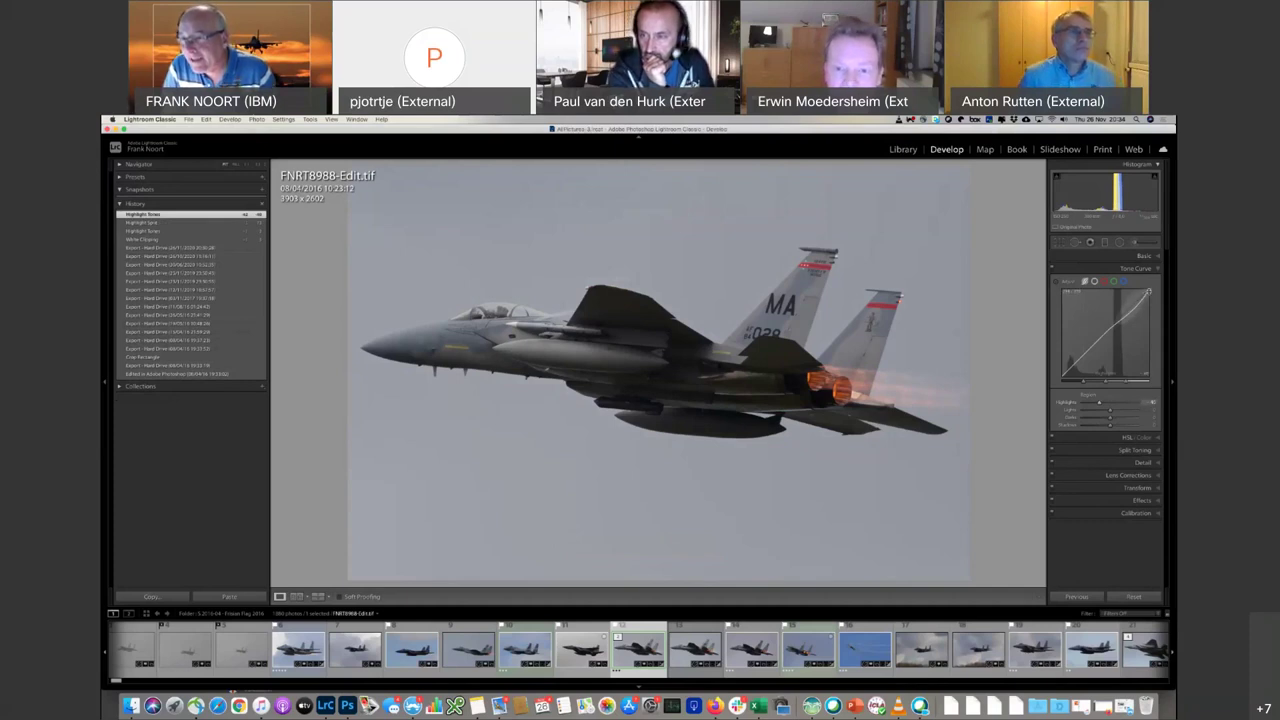
{"action": "key", "text": "Up"}
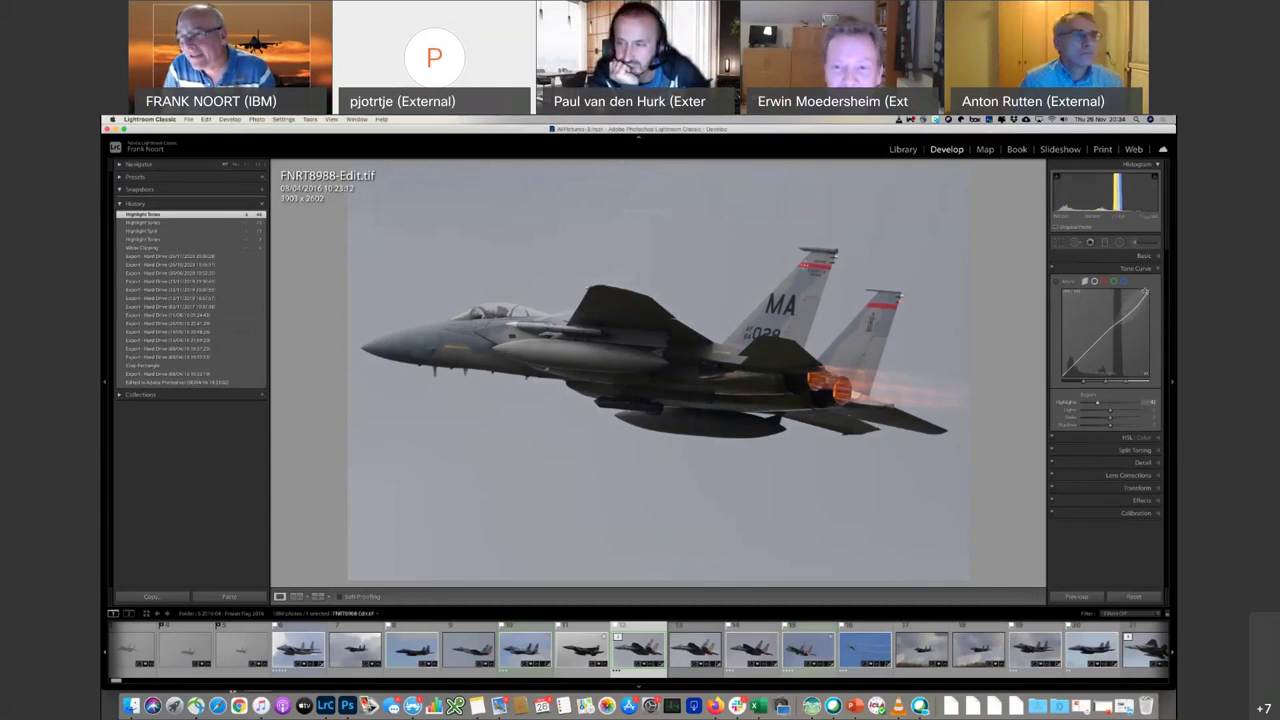
{"action": "key", "text": "Down"}
{"action": "key", "text": "Down"}
{"action": "key", "text": "Down"}
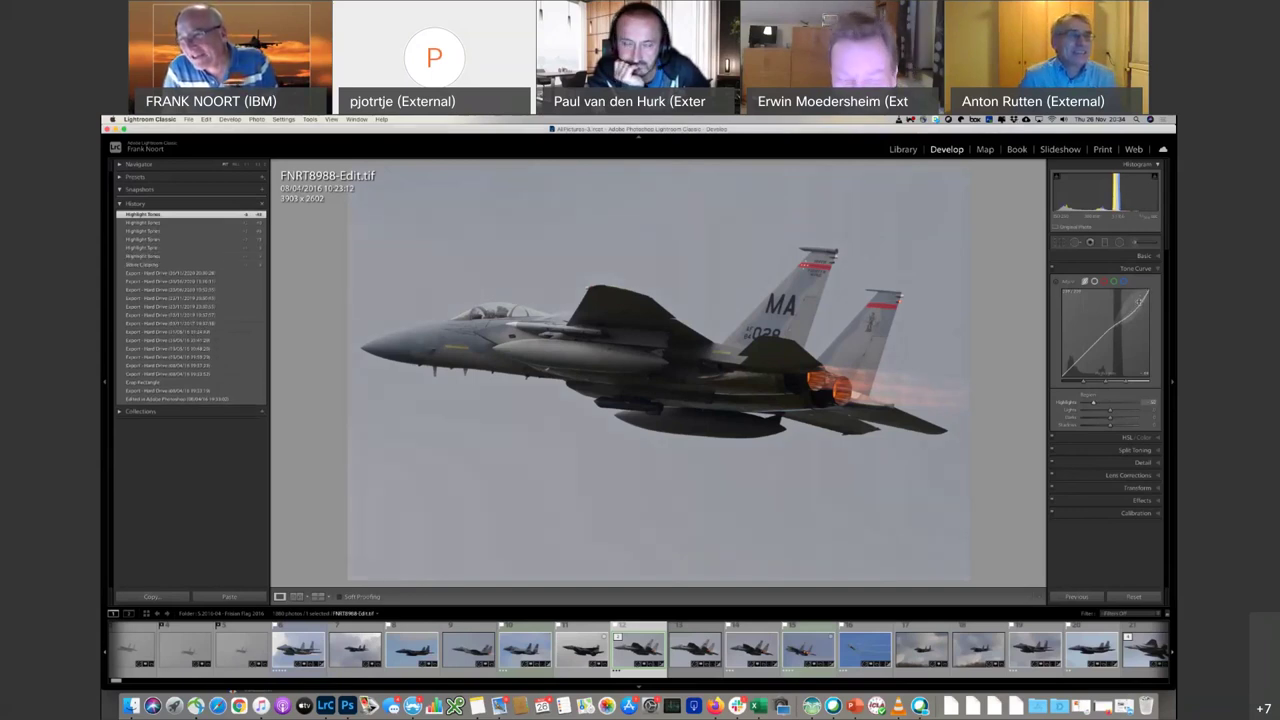
{"action": "key", "text": "Up"}
{"action": "key", "text": "Up"}
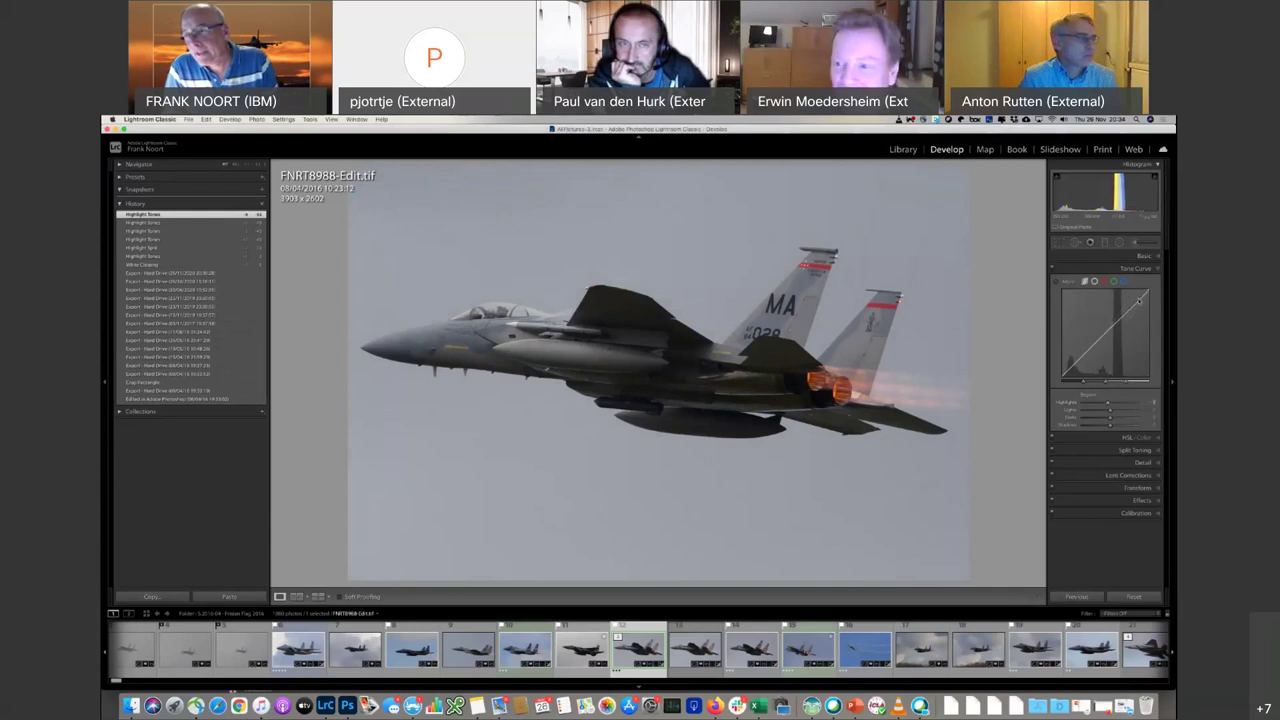
{"action": "key", "text": "Up"}
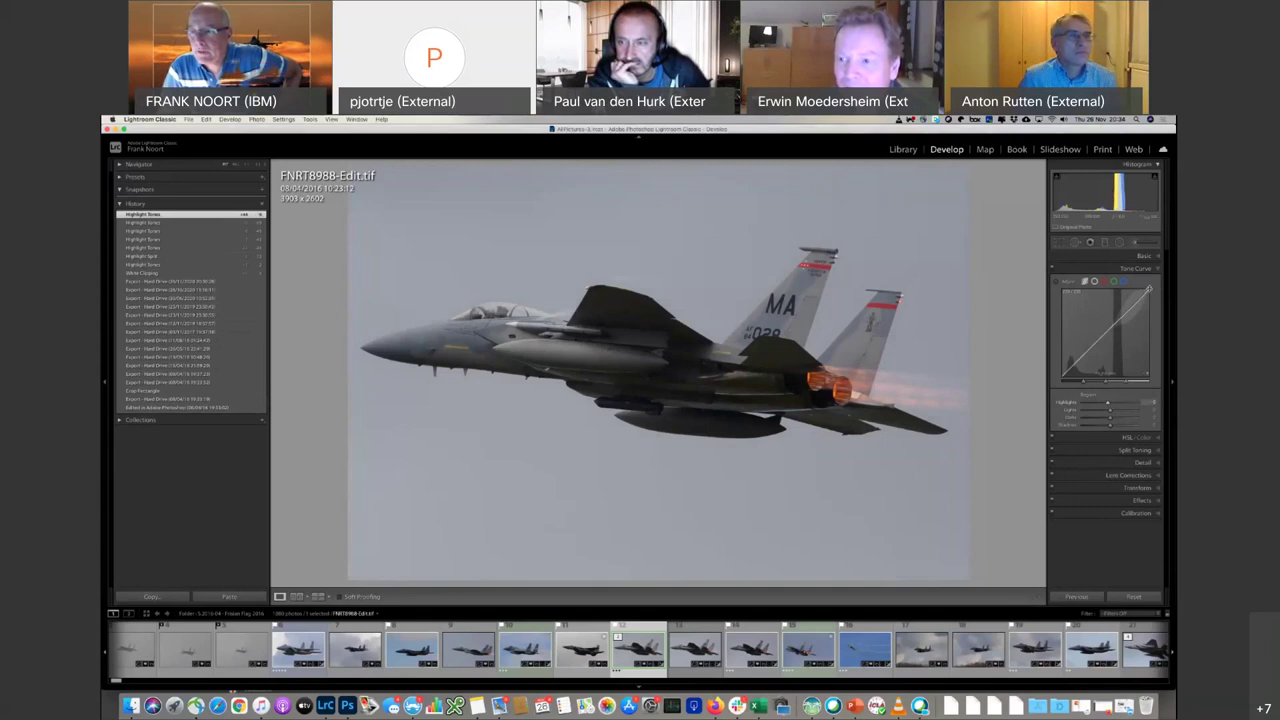
{"action": "mouse_move", "coordinate": [1148, 292]}
{"action": "left_mouse_down"}
{"action": "mouse_move", "coordinate": [1152, 333]}
{"action": "mouse_move", "coordinate": [1157, 311]}
{"action": "left_mouse_up"}
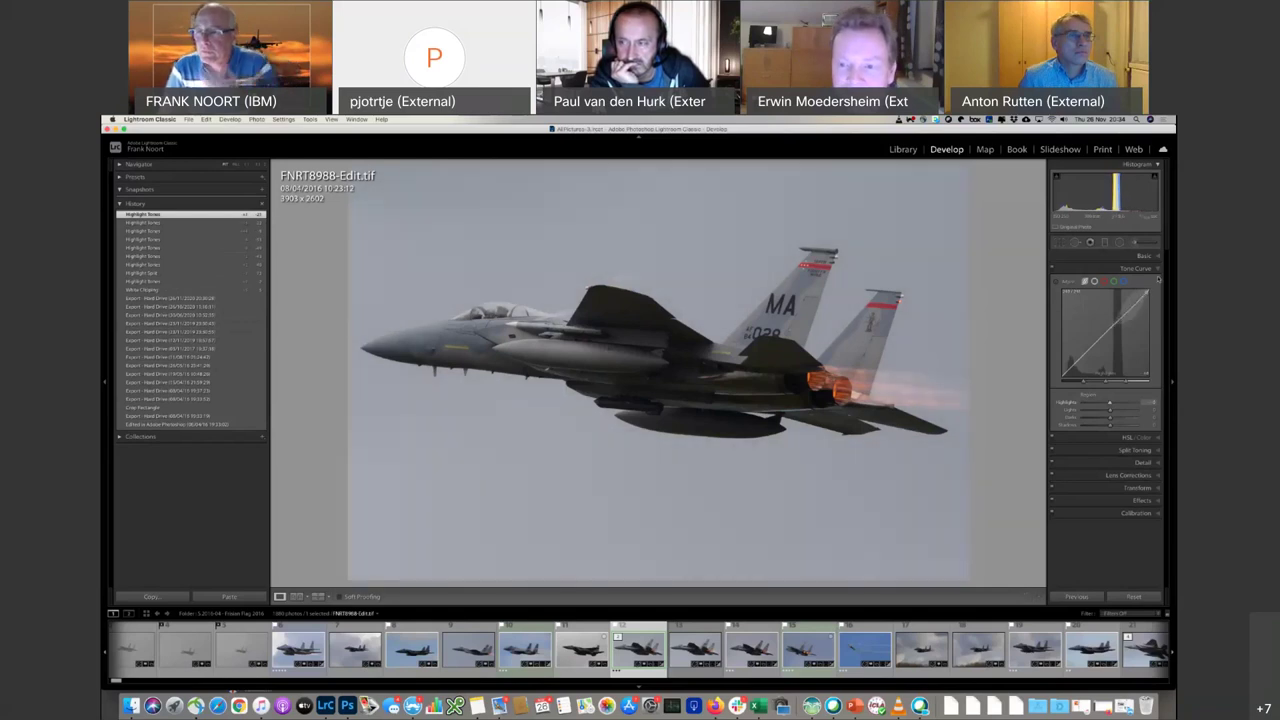
{"action": "left_click_drag", "start_coordinate": [1157, 311], "coordinate": [1159, 270]}
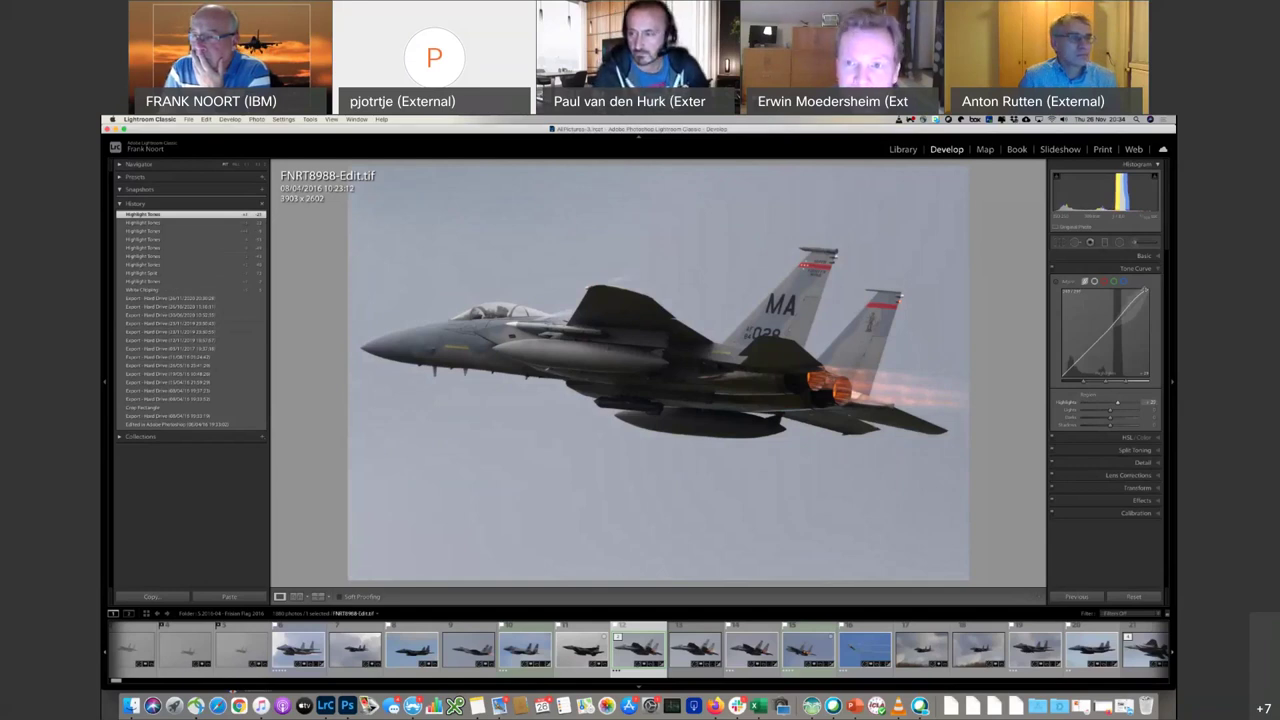
{"action": "mouse_move", "coordinate": [1145, 290]}
{"action": "left_mouse_down"}
{"action": "mouse_move", "coordinate": [1150, 304]}
{"action": "mouse_move", "coordinate": [1126, 306]}
{"action": "mouse_move", "coordinate": [1150, 284]}
{"action": "left_mouse_up"}
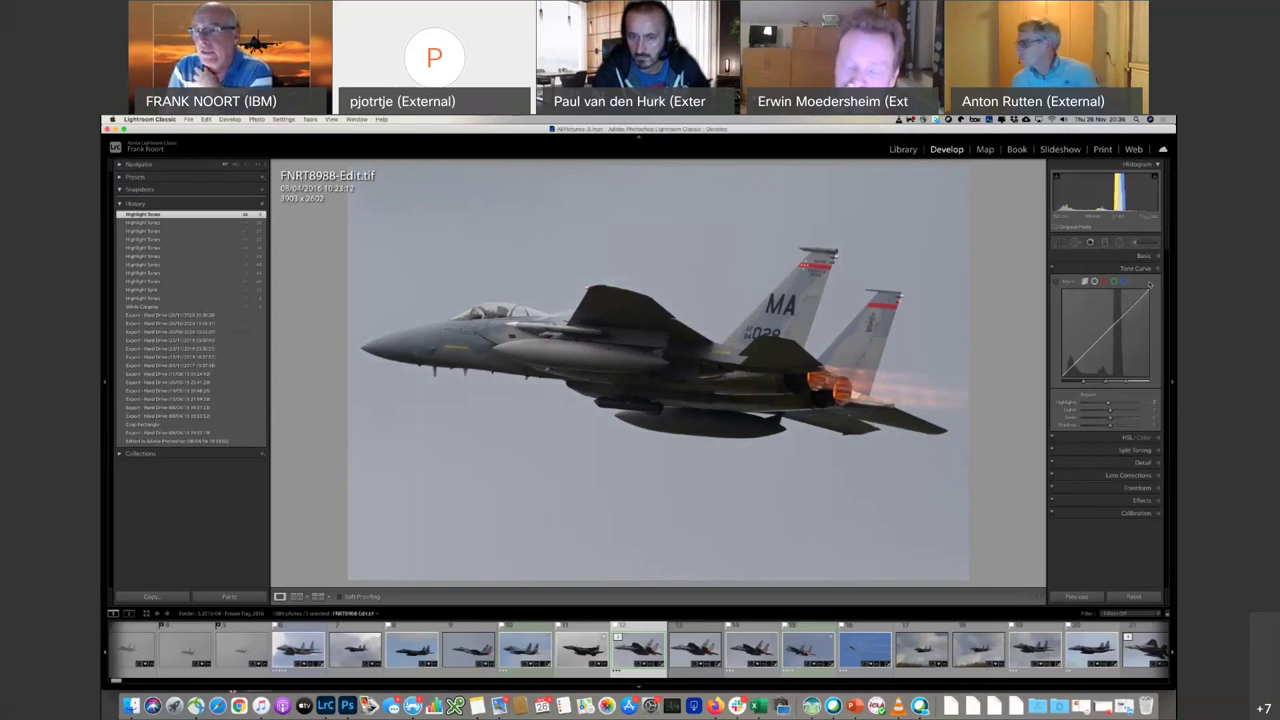
In the Basic panel, pull Highlights down slightly and lift Shadows to brighten the jet's underside
{"action": "left_click", "coordinate": [1157, 269]}
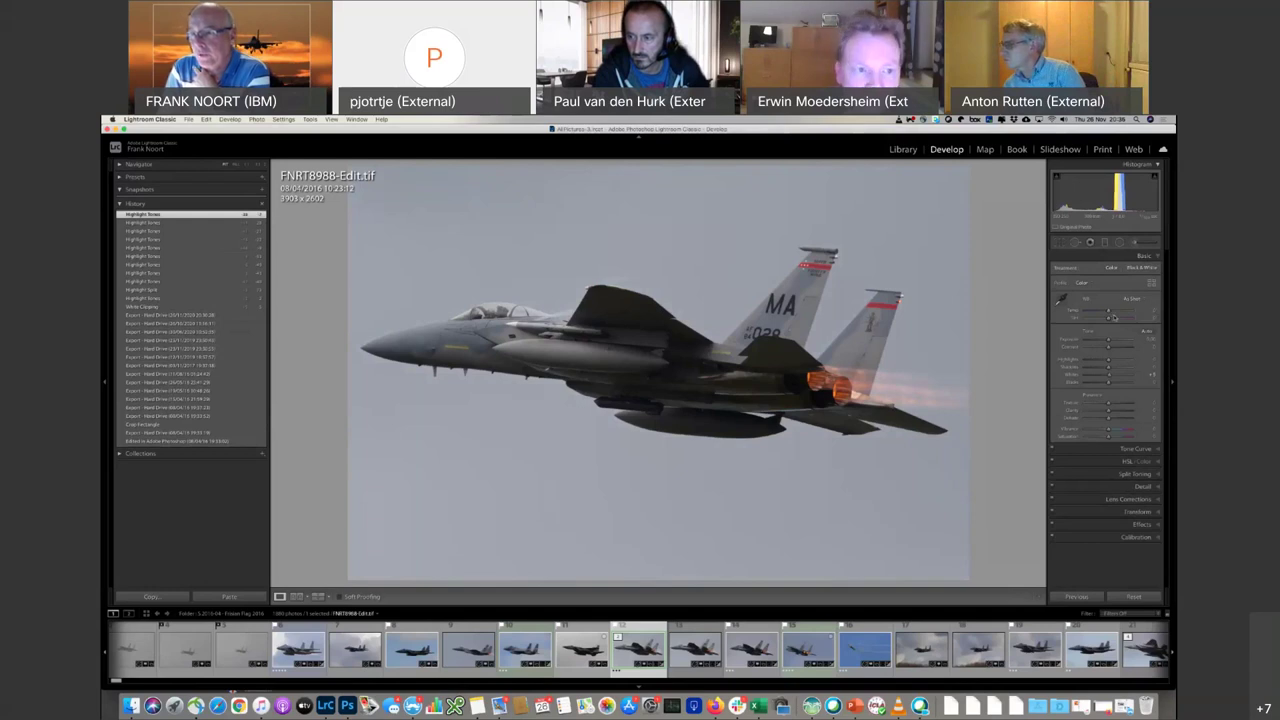
{"action": "left_click_drag", "start_coordinate": [1108, 359], "coordinate": [1092, 360]}
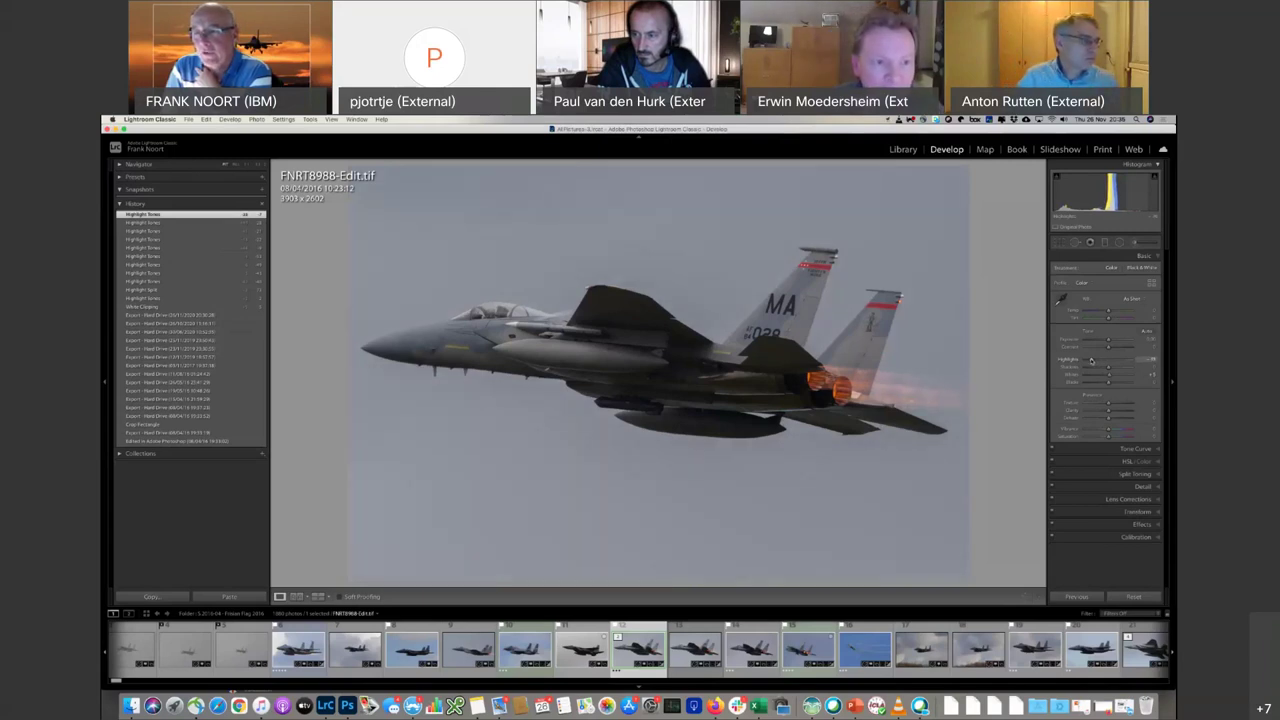
{"action": "left_click_drag", "start_coordinate": [1090, 360], "coordinate": [1099, 369]}
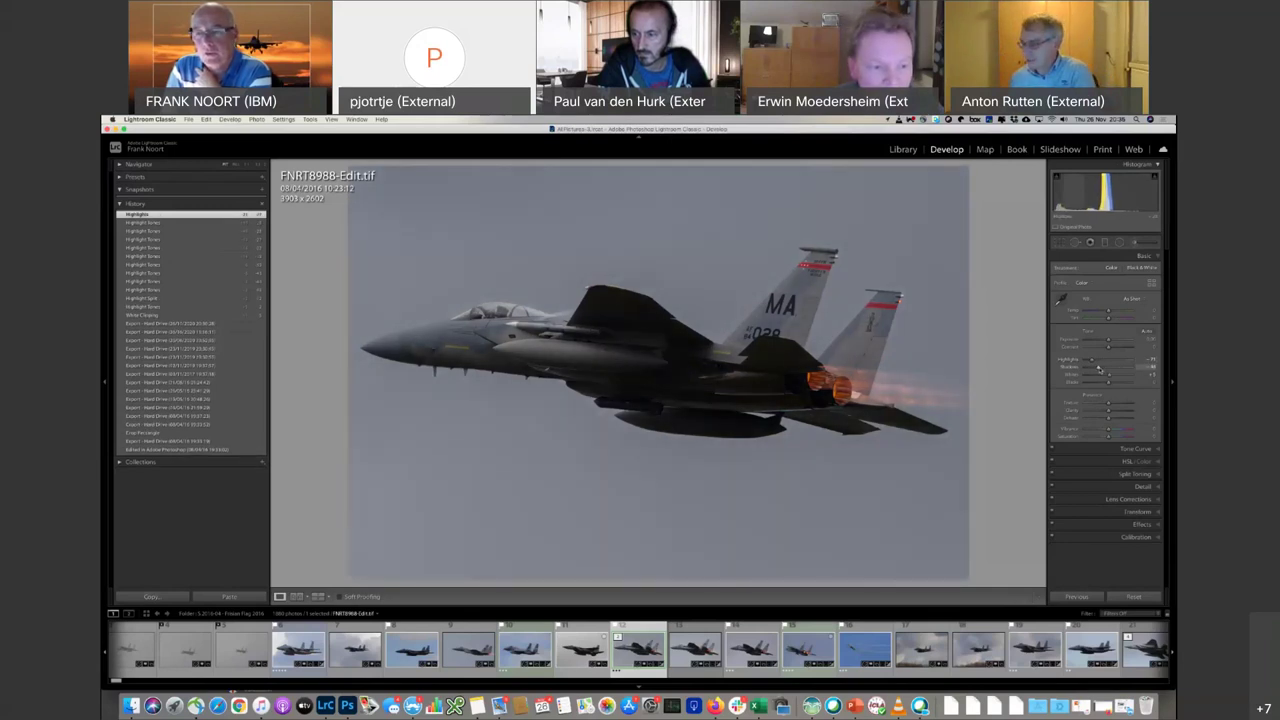
{"action": "left_click_drag", "start_coordinate": [1099, 369], "coordinate": [1090, 360]}
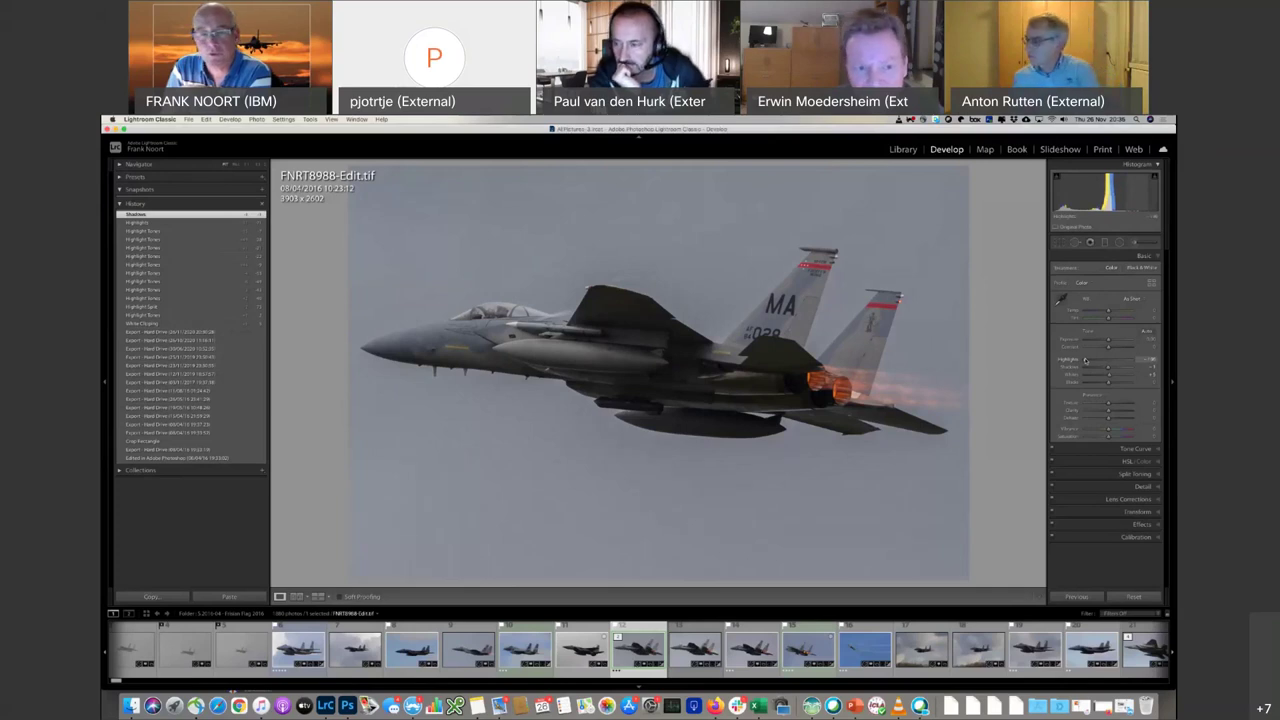
{"action": "left_click_drag", "start_coordinate": [1088, 360], "coordinate": [1083, 359]}
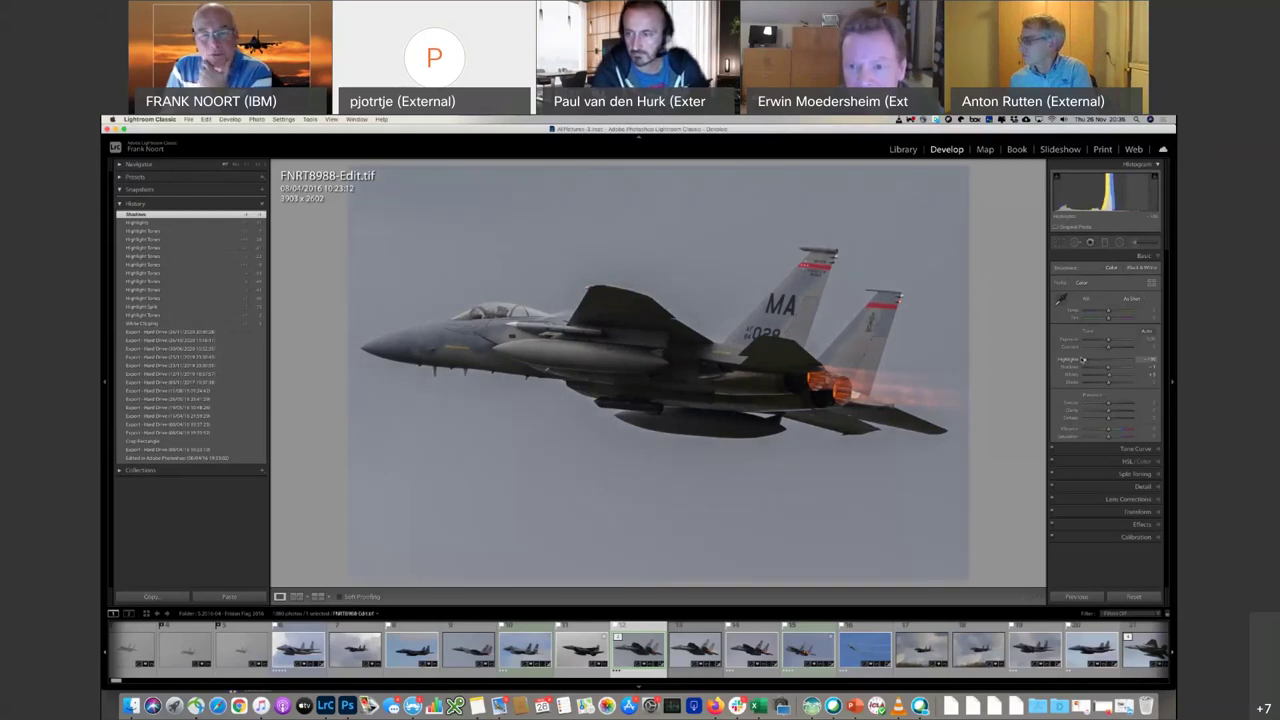
{"action": "left_click_drag", "start_coordinate": [1086, 359], "coordinate": [1091, 359]}
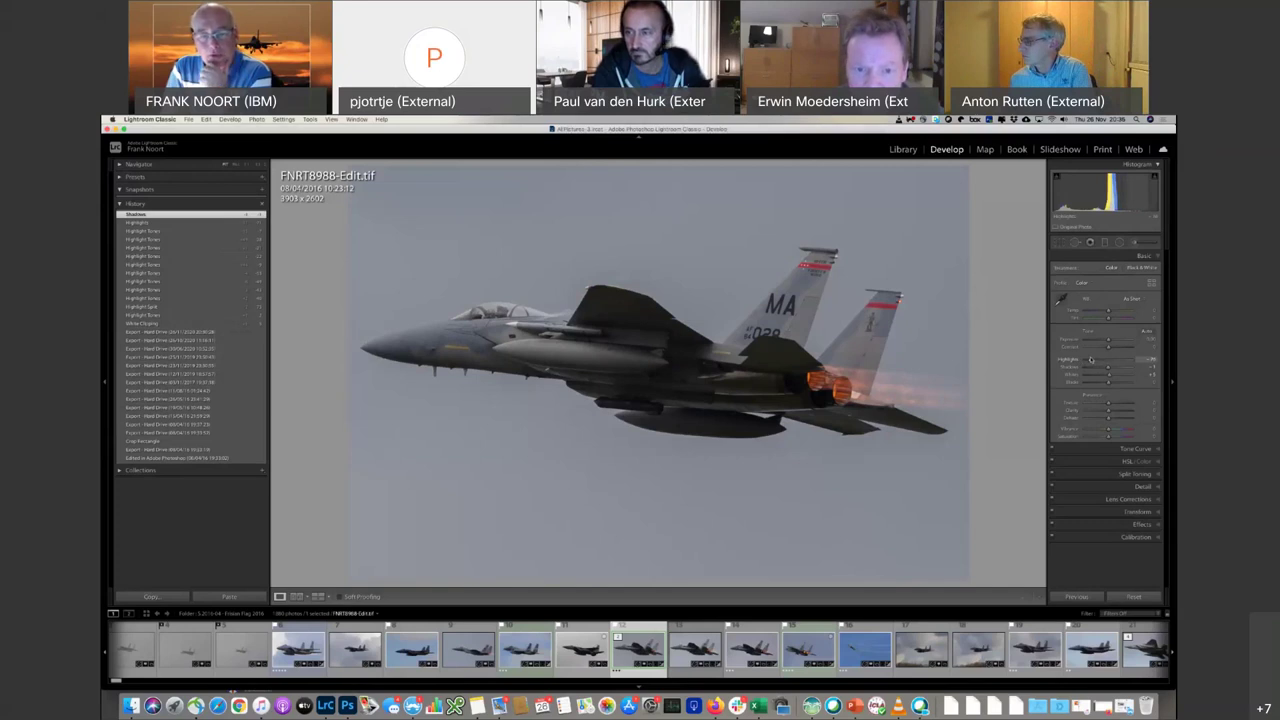
{"action": "left_click_drag", "start_coordinate": [1090, 359], "coordinate": [1106, 361]}
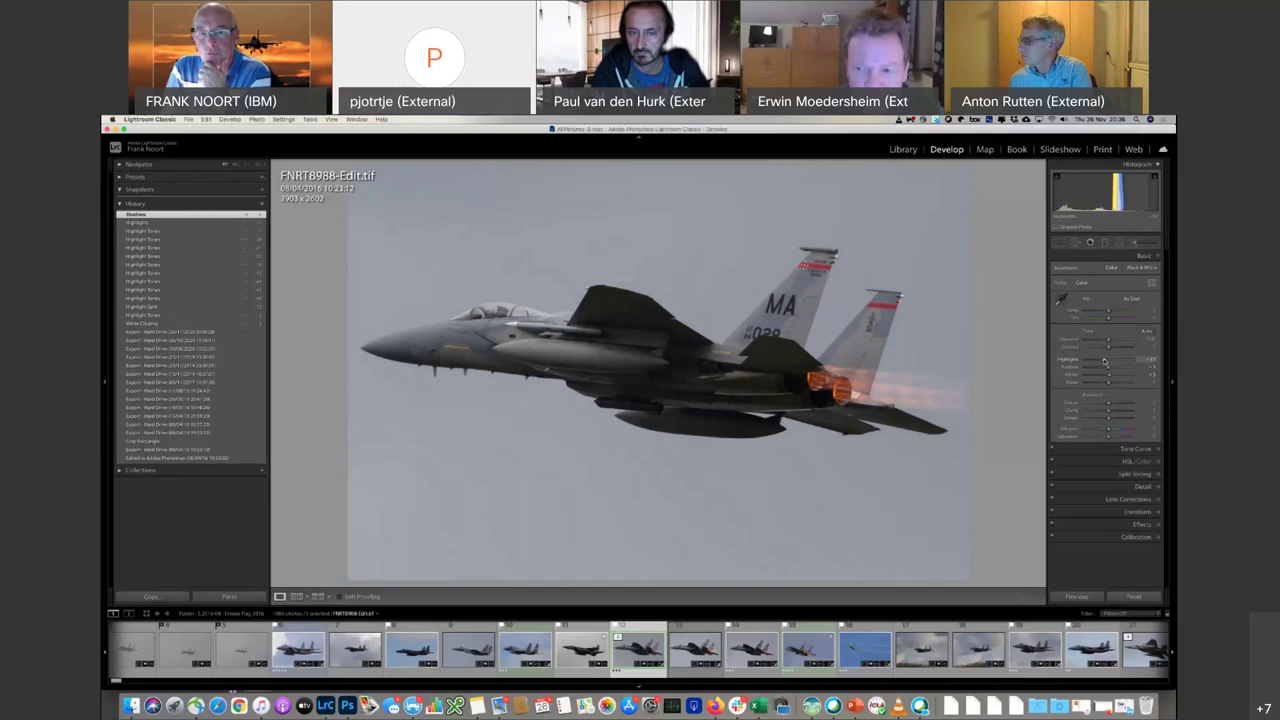
{"action": "left_click_drag", "start_coordinate": [1105, 361], "coordinate": [1104, 360]}
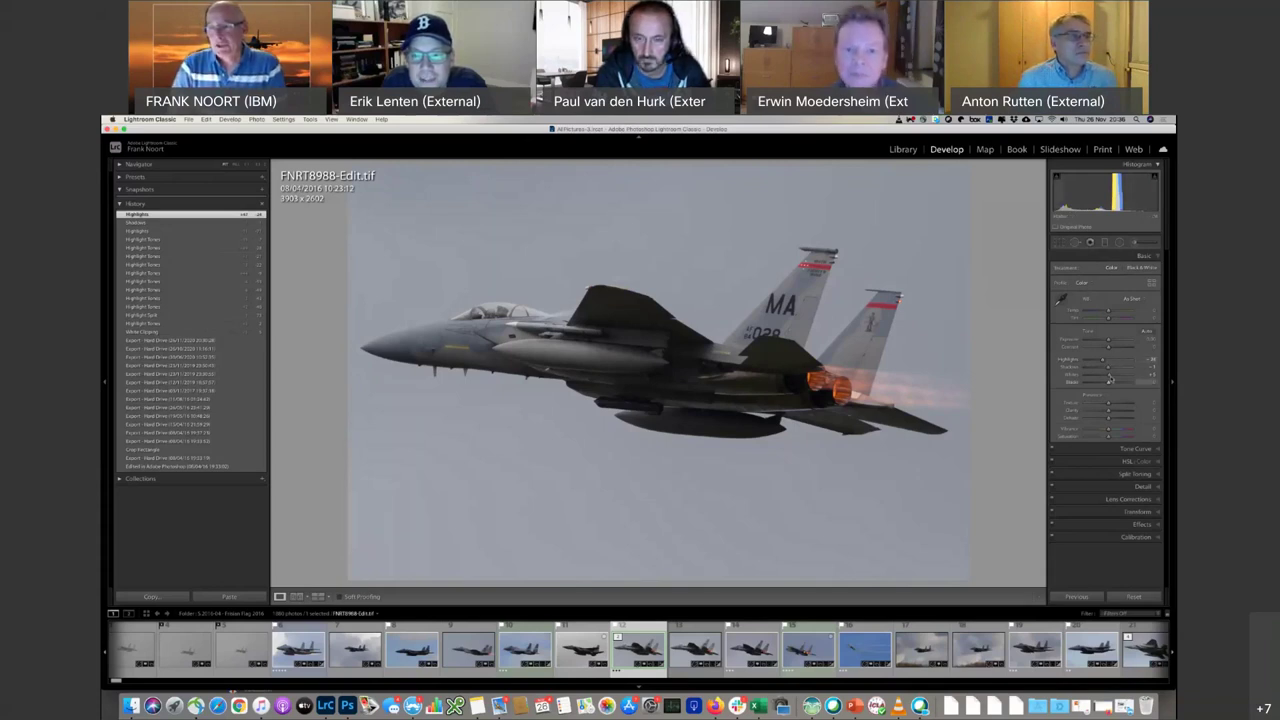
{"action": "left_click_drag", "start_coordinate": [1108, 367], "coordinate": [1114, 368]}
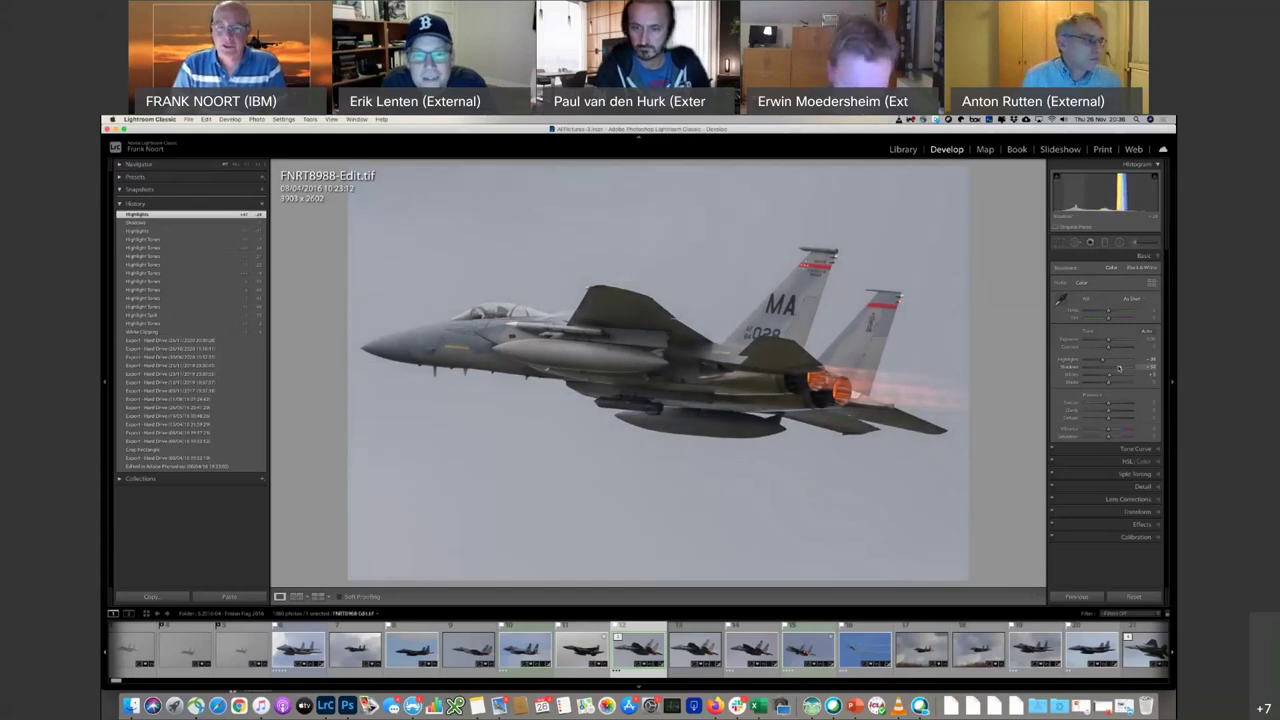
{"action": "left_click_drag", "start_coordinate": [1119, 368], "coordinate": [1114, 369]}
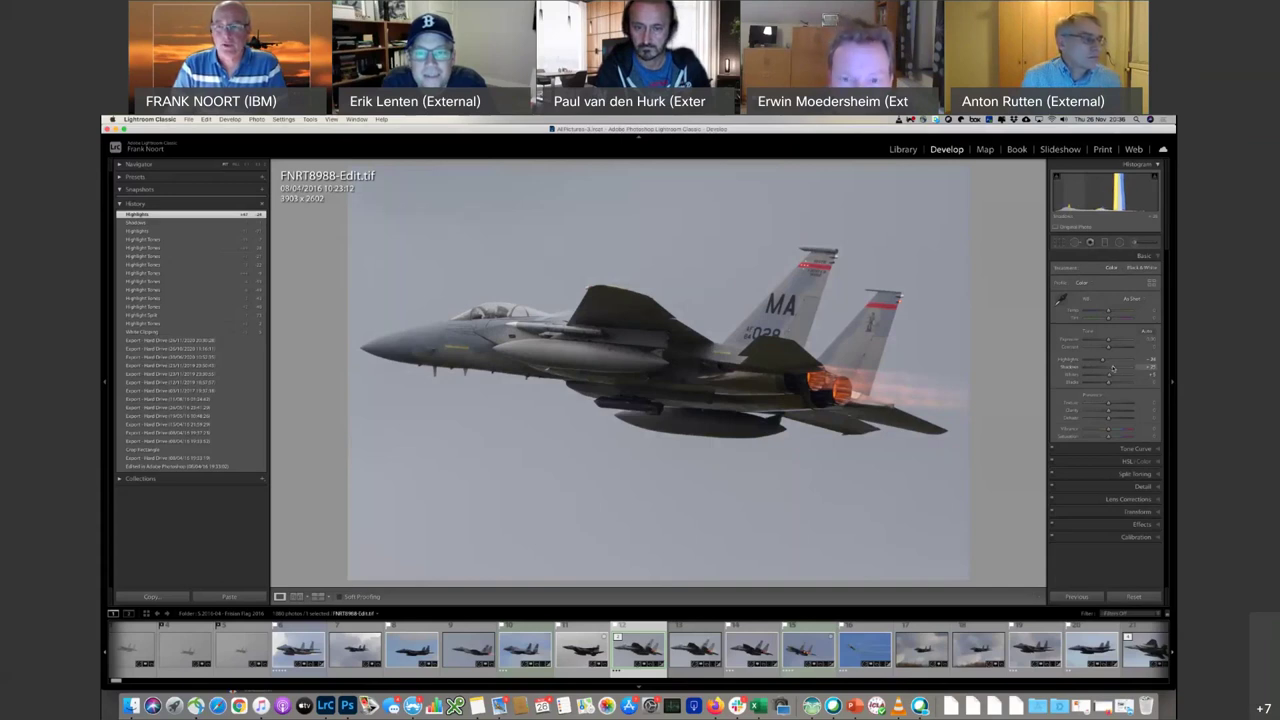
Nudge the Basic Shadows slider slightly higher
{"action": "left_click_drag", "start_coordinate": [1113, 368], "coordinate": [1117, 370]}
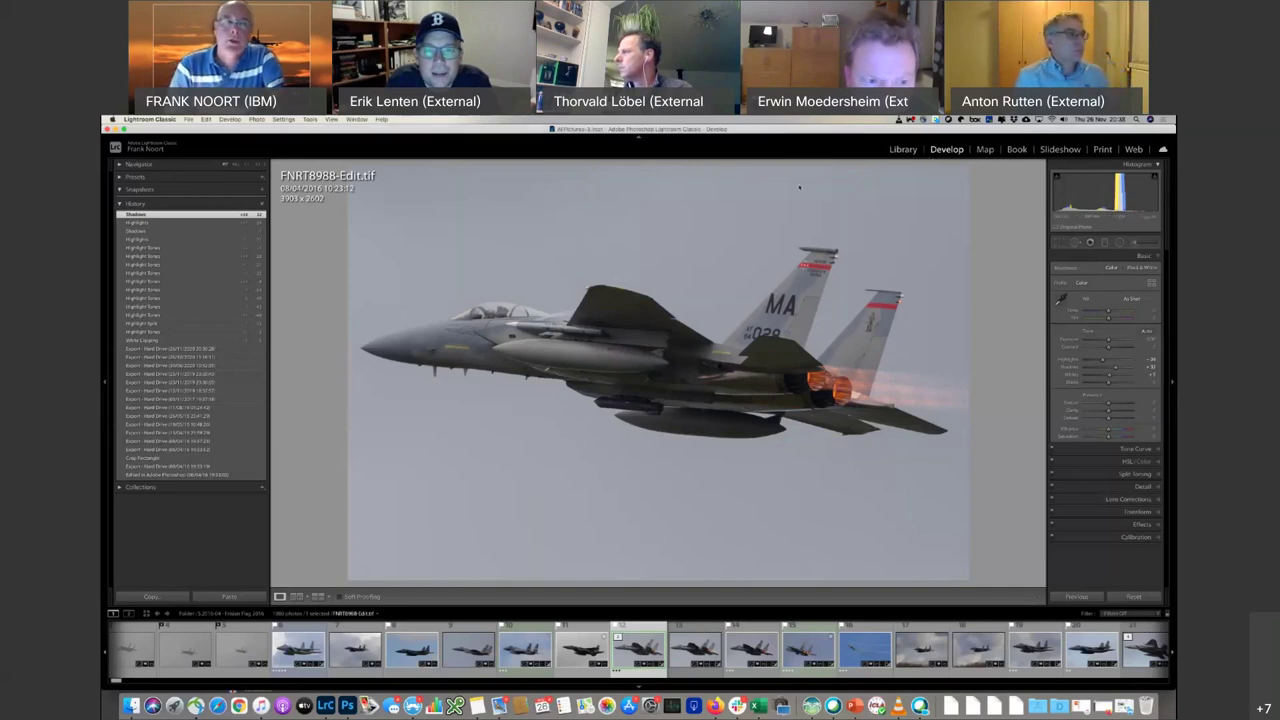
Switch to Library, show the Pictures folder with its subfolders toggled, and check the cockpit at 1:1
{"action": "left_click", "coordinate": [903, 149]}
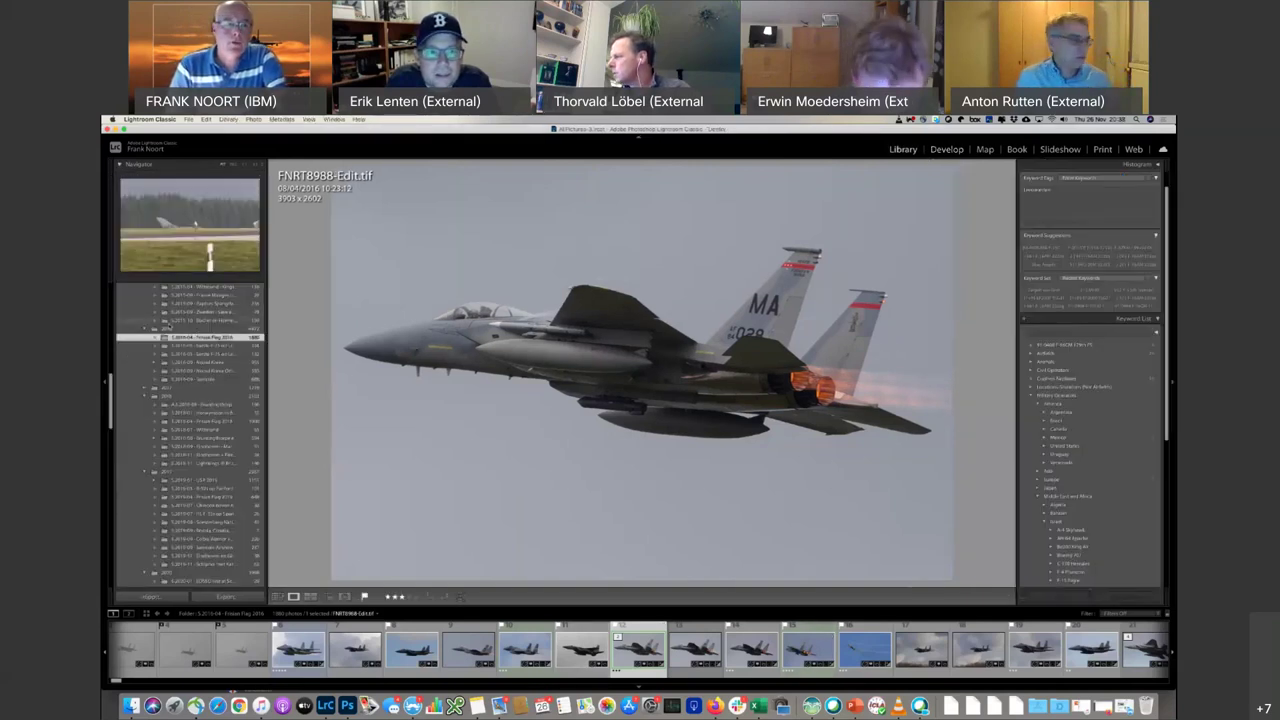
{"action": "scroll", "coordinate": [168, 327], "scroll_direction": "up", "scroll_amount": 5}
{"action": "scroll", "coordinate": [168, 327], "scroll_direction": "up", "scroll_amount": 10}
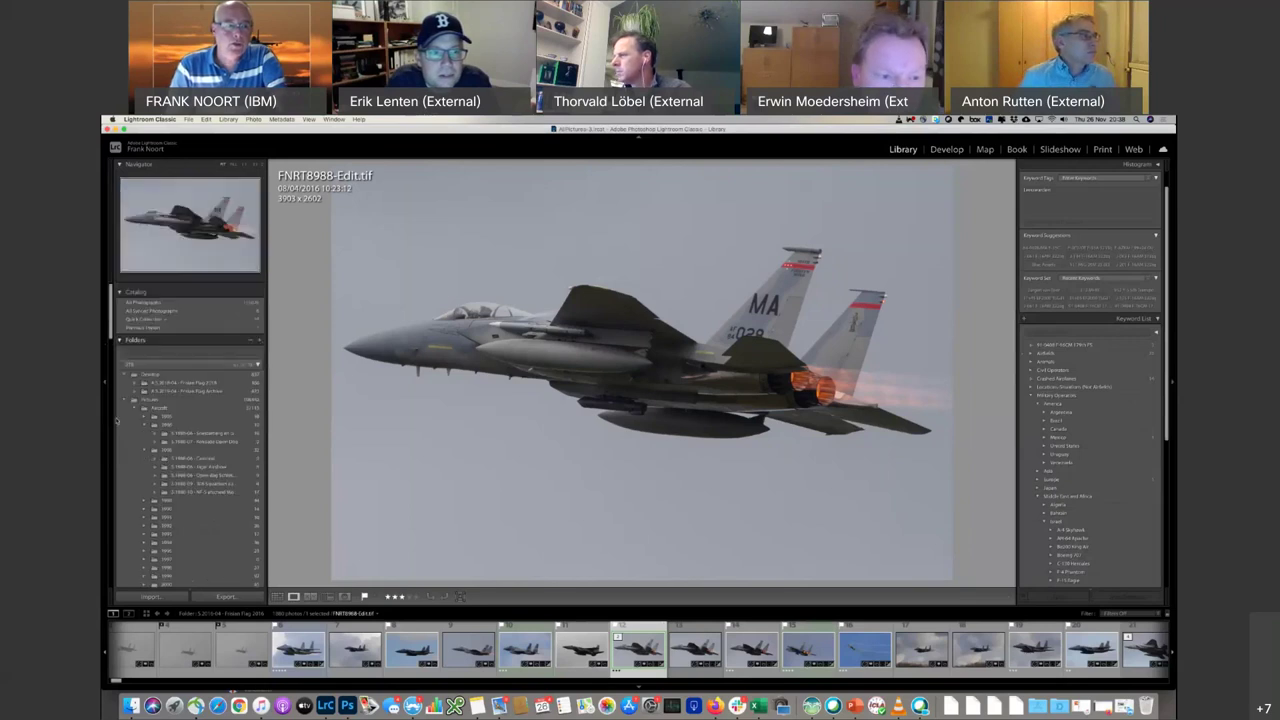
{"action": "left_click", "coordinate": [126, 396]}
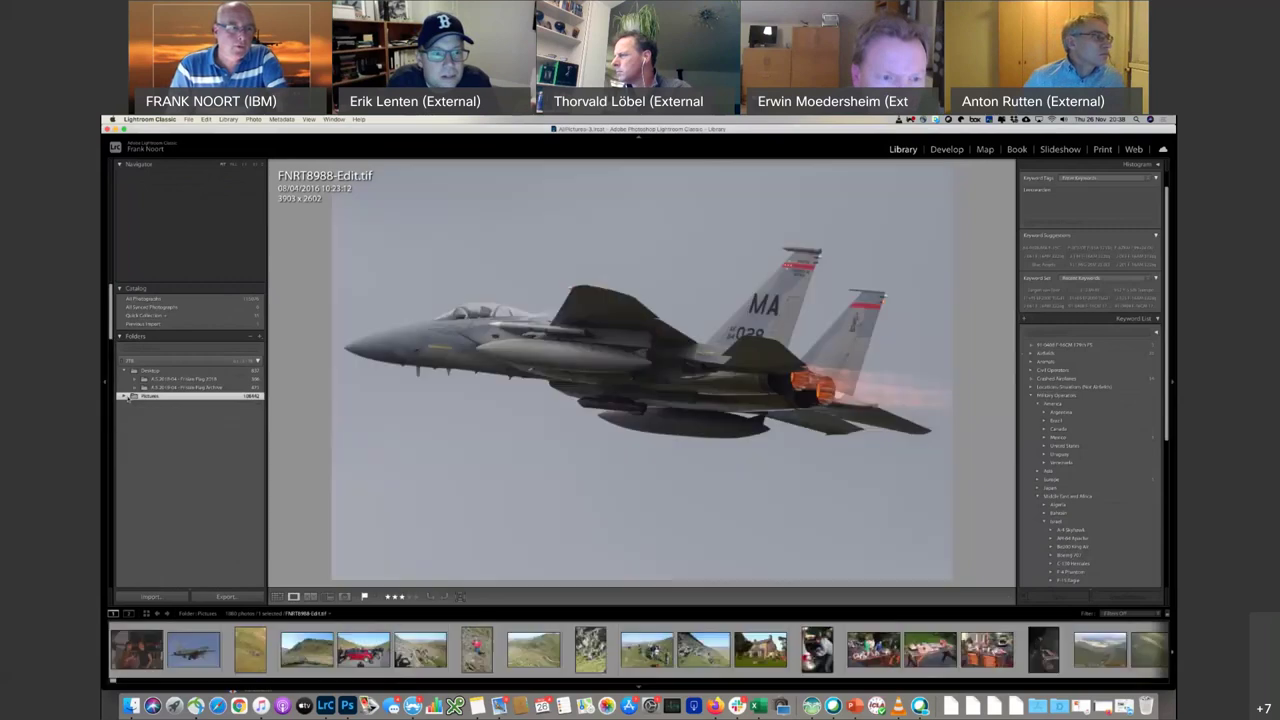
{"action": "left_click", "coordinate": [135, 405]}
{"action": "left_click", "coordinate": [135, 405]}
{"action": "left_click", "coordinate": [135, 413]}
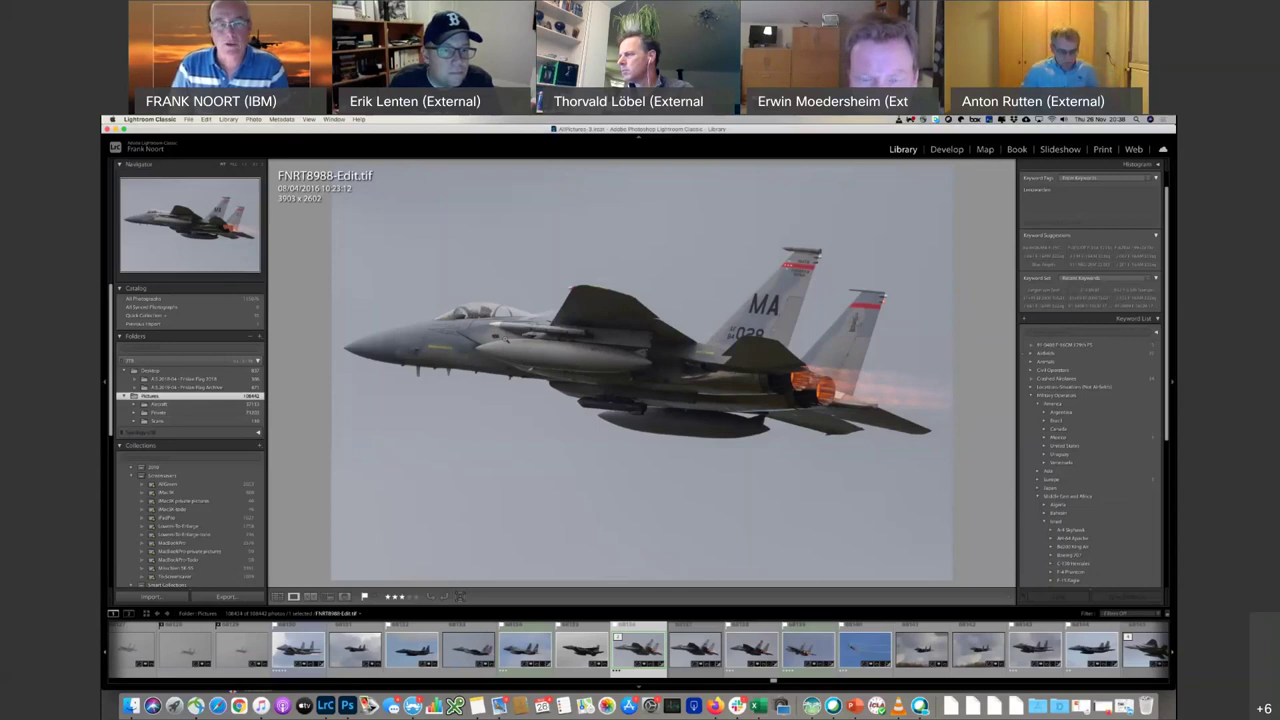
{"action": "key", "text": "z"}
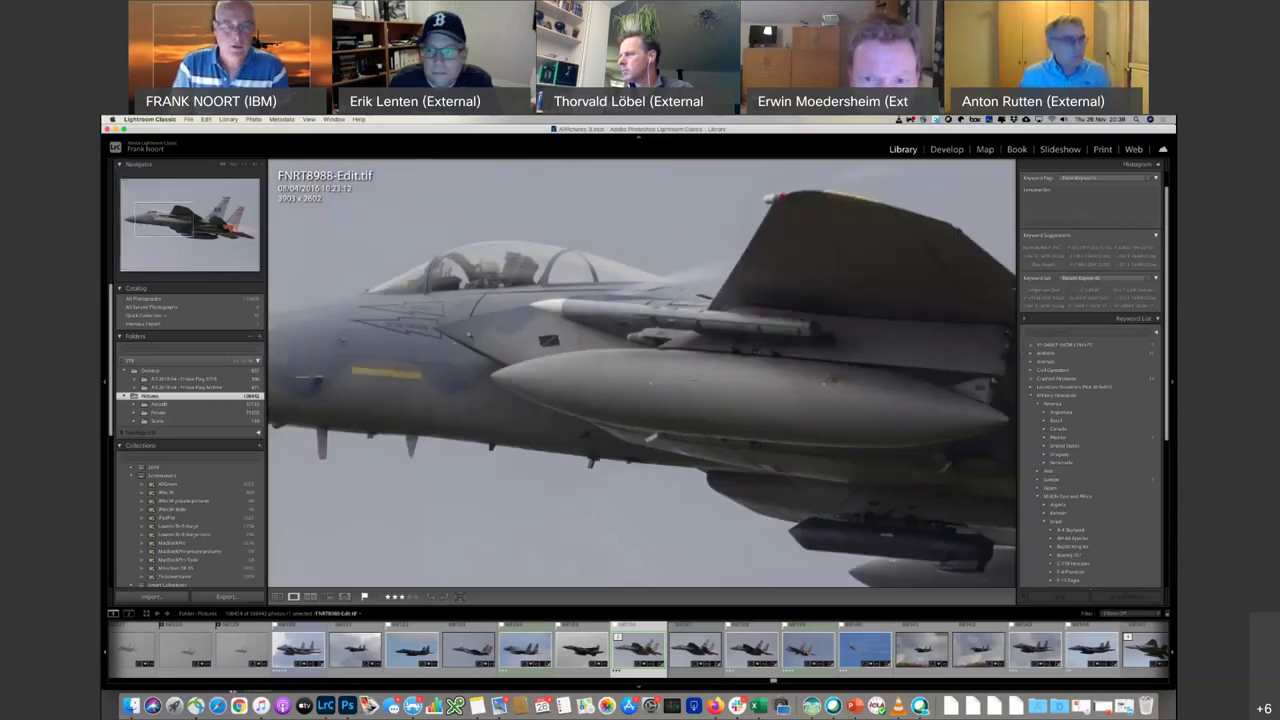
{"action": "key", "text": "z"}
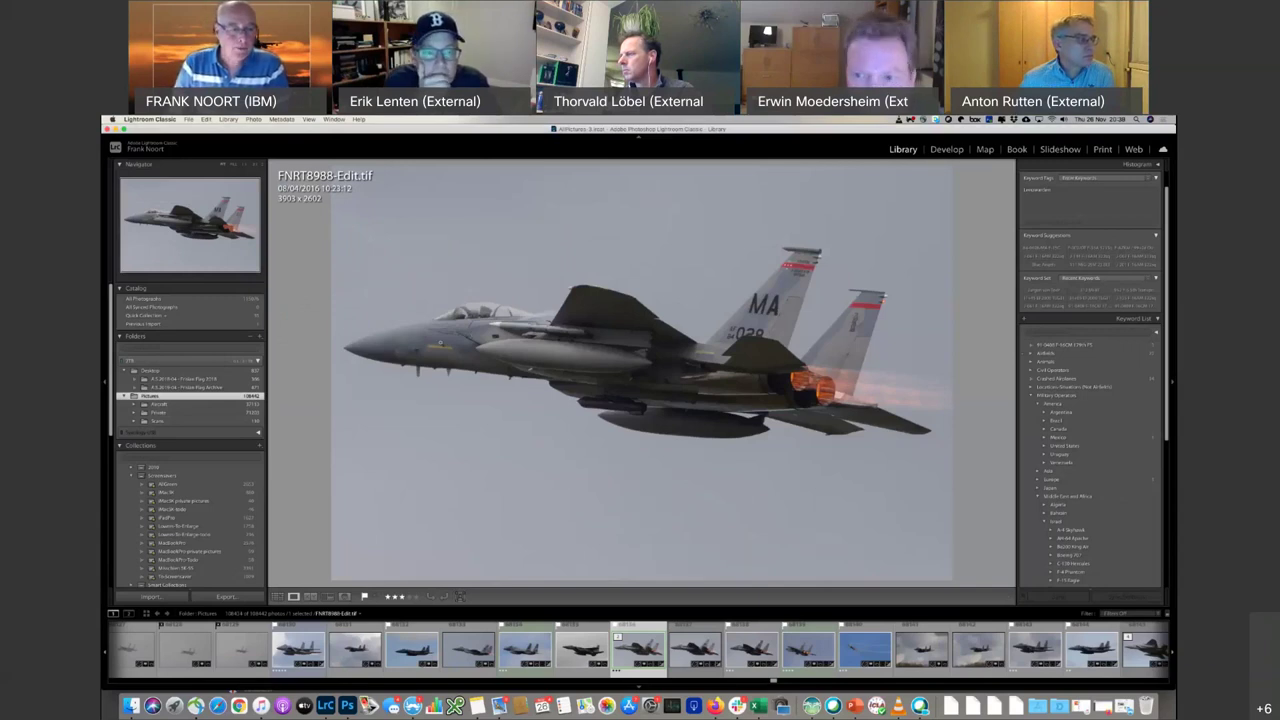
In Finder, expand Pictures > Lightroom and locate AllPictures-3.lrcat and AllPictures-3 Previews.lrdata
{"action": "left_click", "coordinate": [128, 706]}
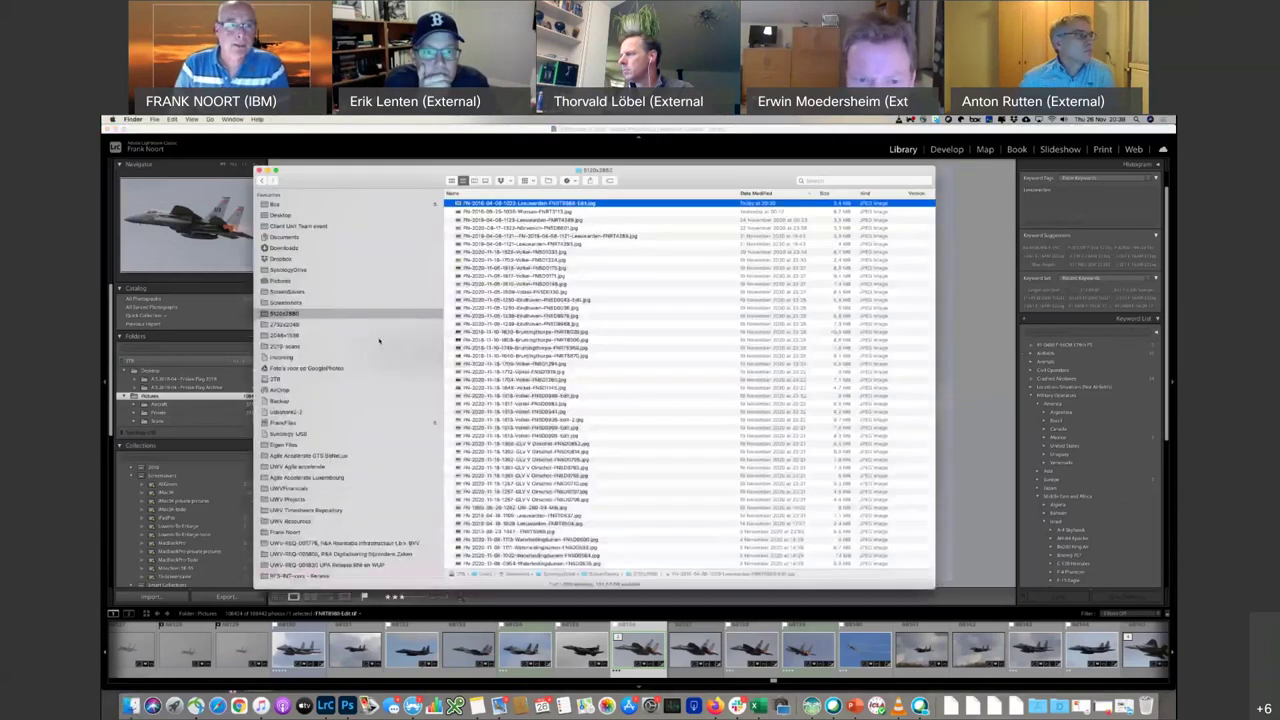
{"action": "left_click", "coordinate": [282, 281]}
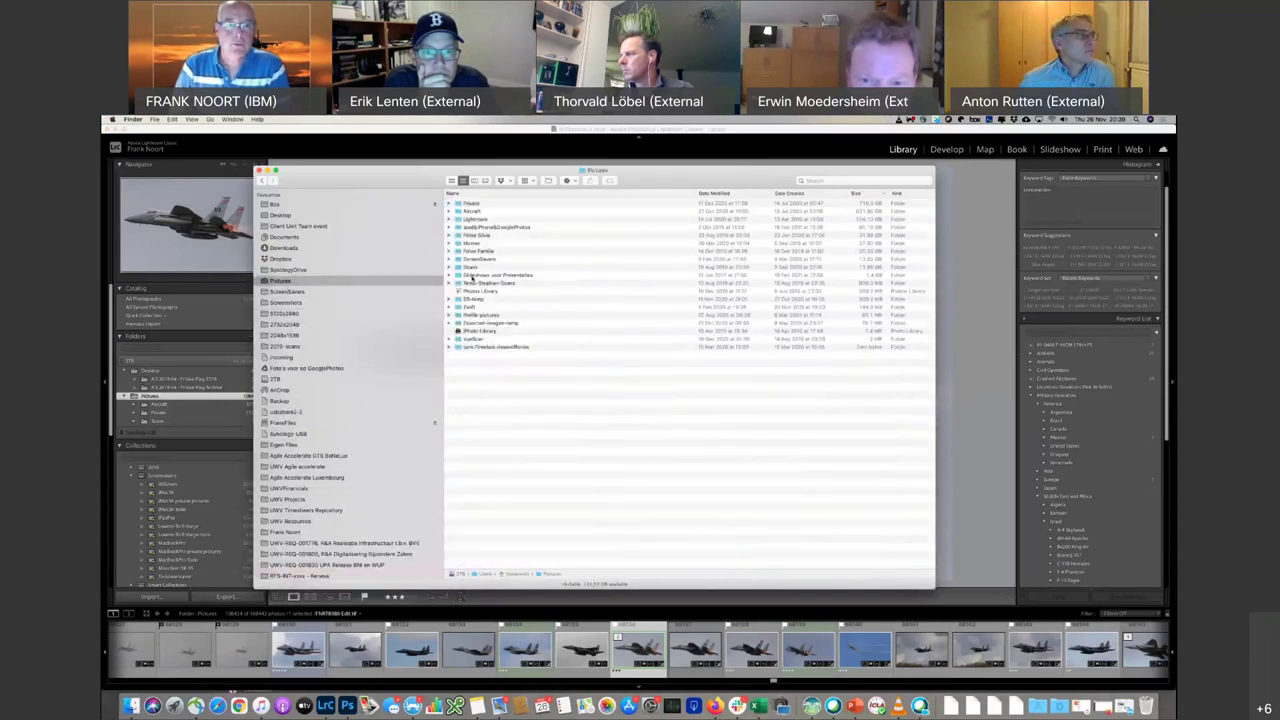
{"action": "left_click", "coordinate": [449, 219]}
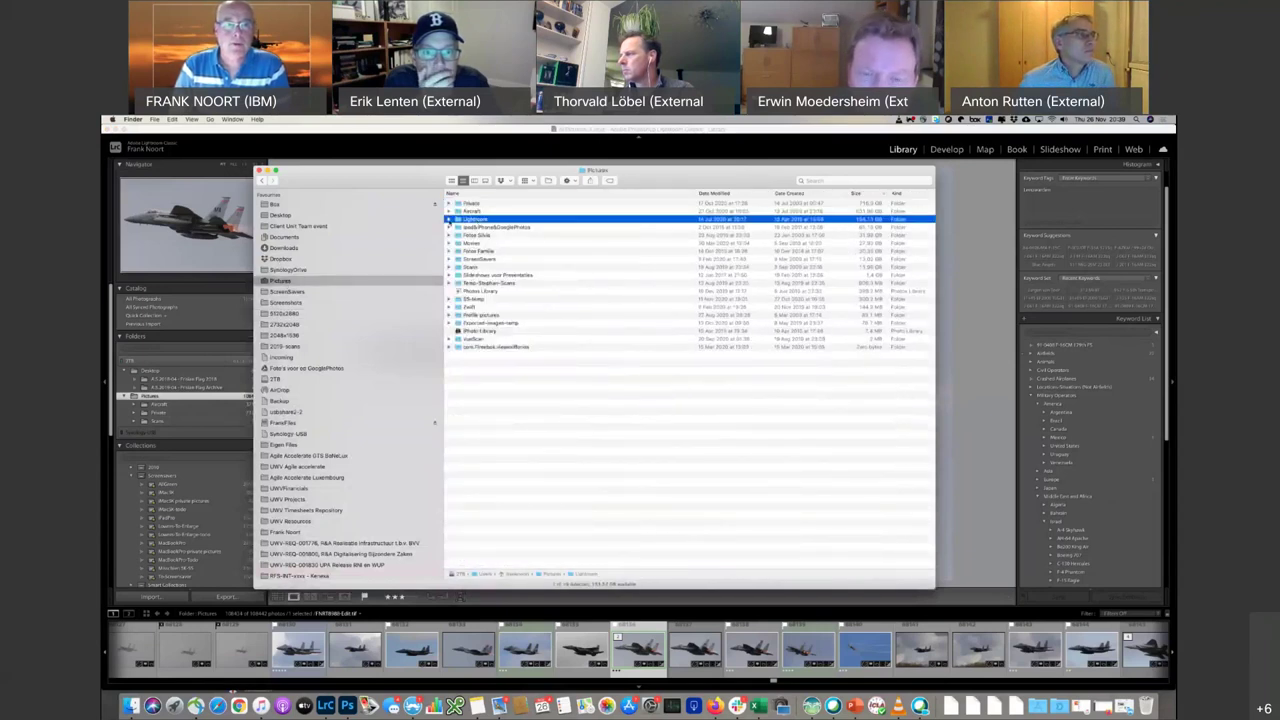
{"action": "left_click", "coordinate": [448, 219]}
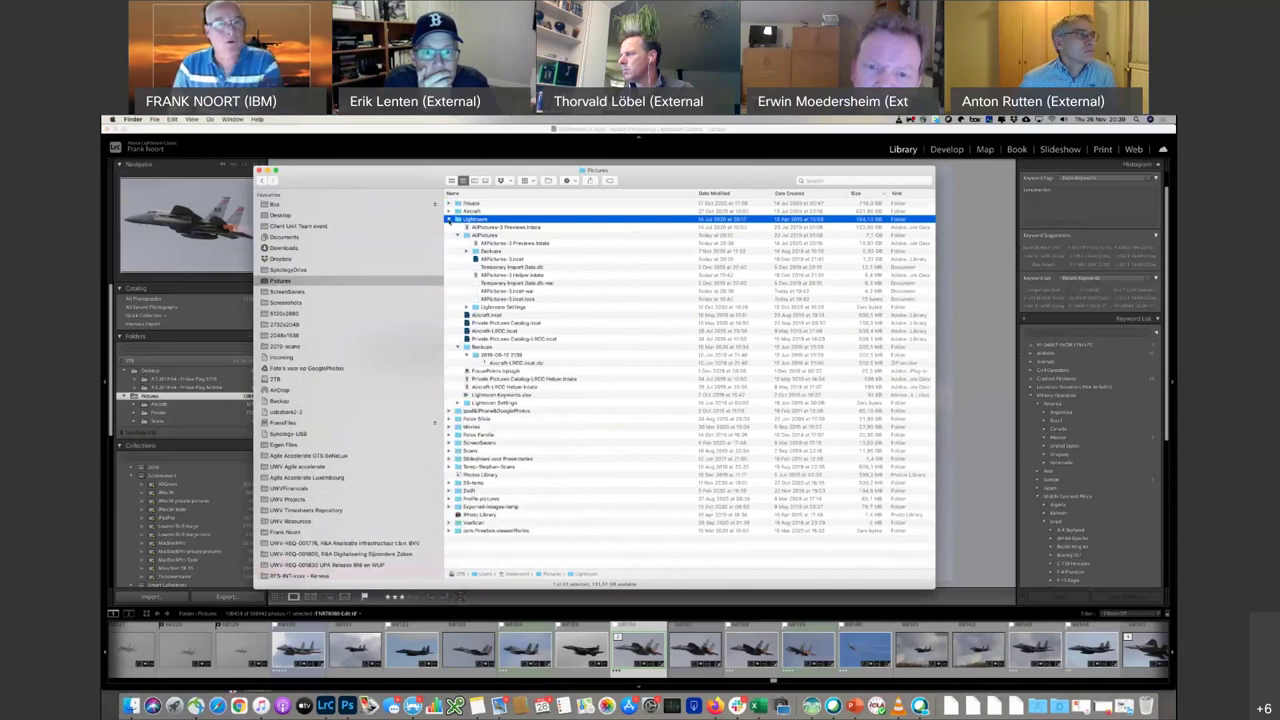
{"action": "left_click", "coordinate": [517, 259]}
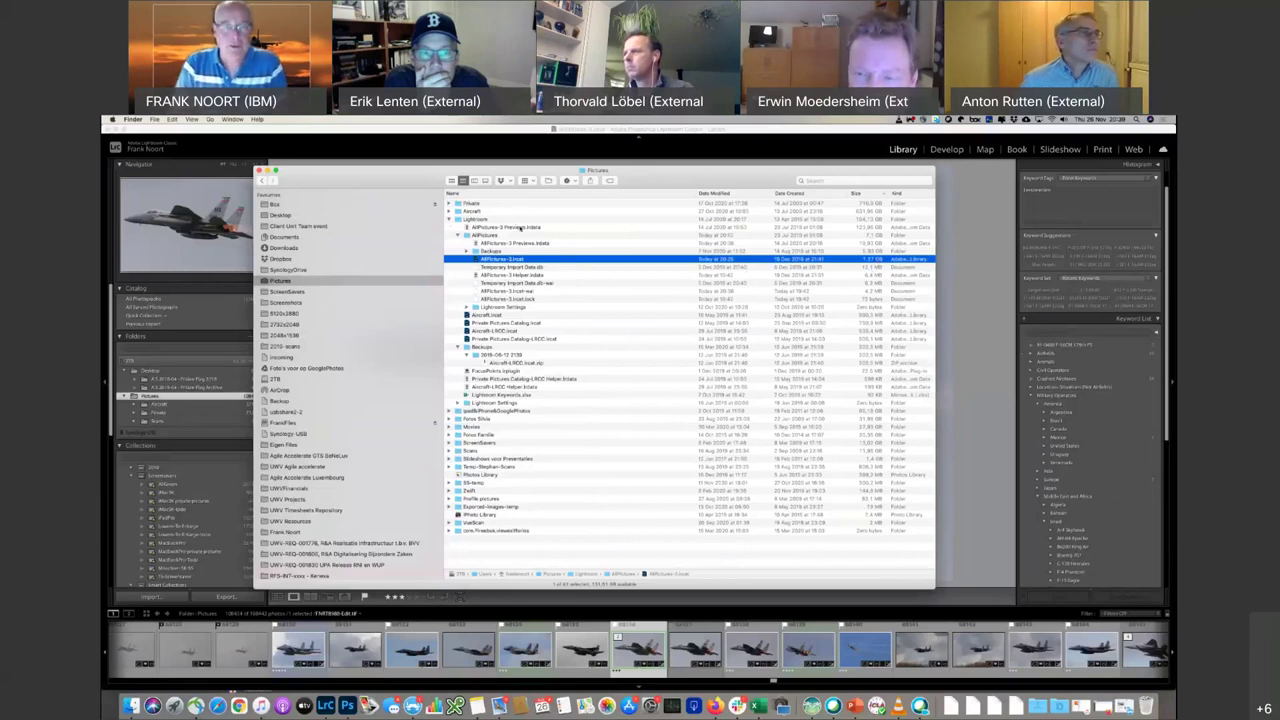
{"action": "left_click", "coordinate": [520, 227]}
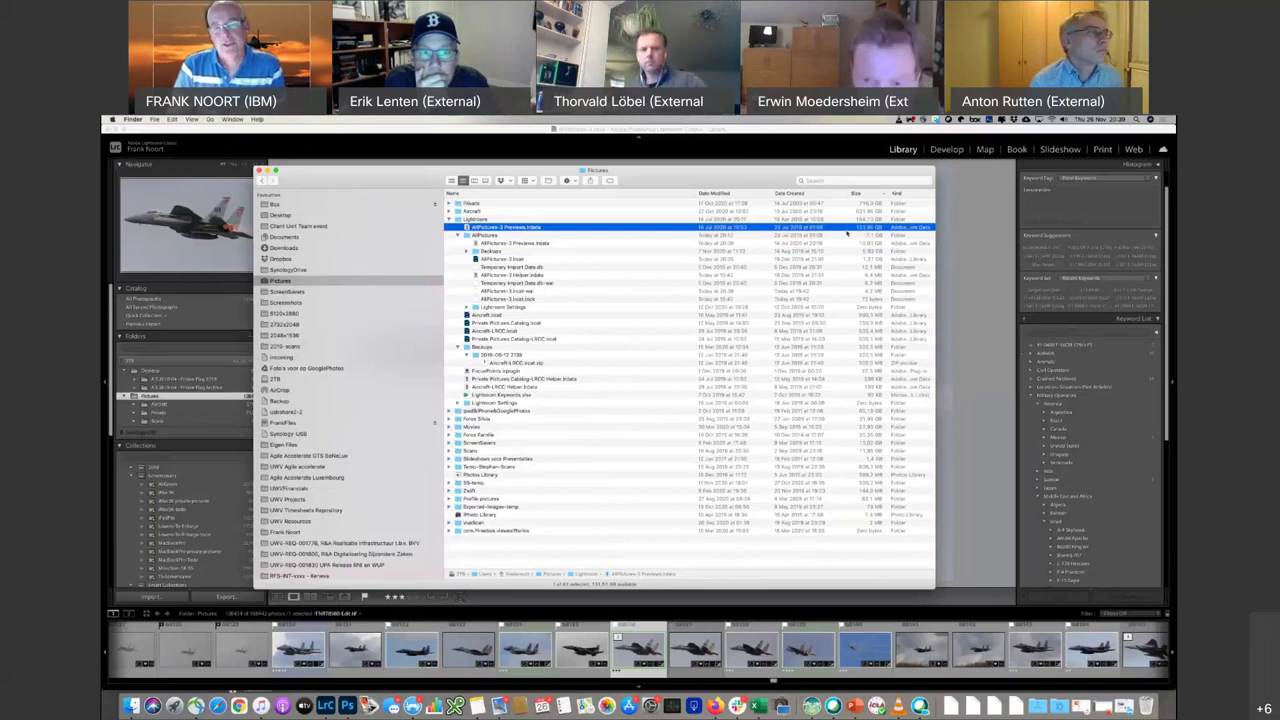
Back in Lightroom, zoom to the cockpit and out again, then bring up the Lightroom training note
{"action": "left_click", "coordinate": [353, 148]}
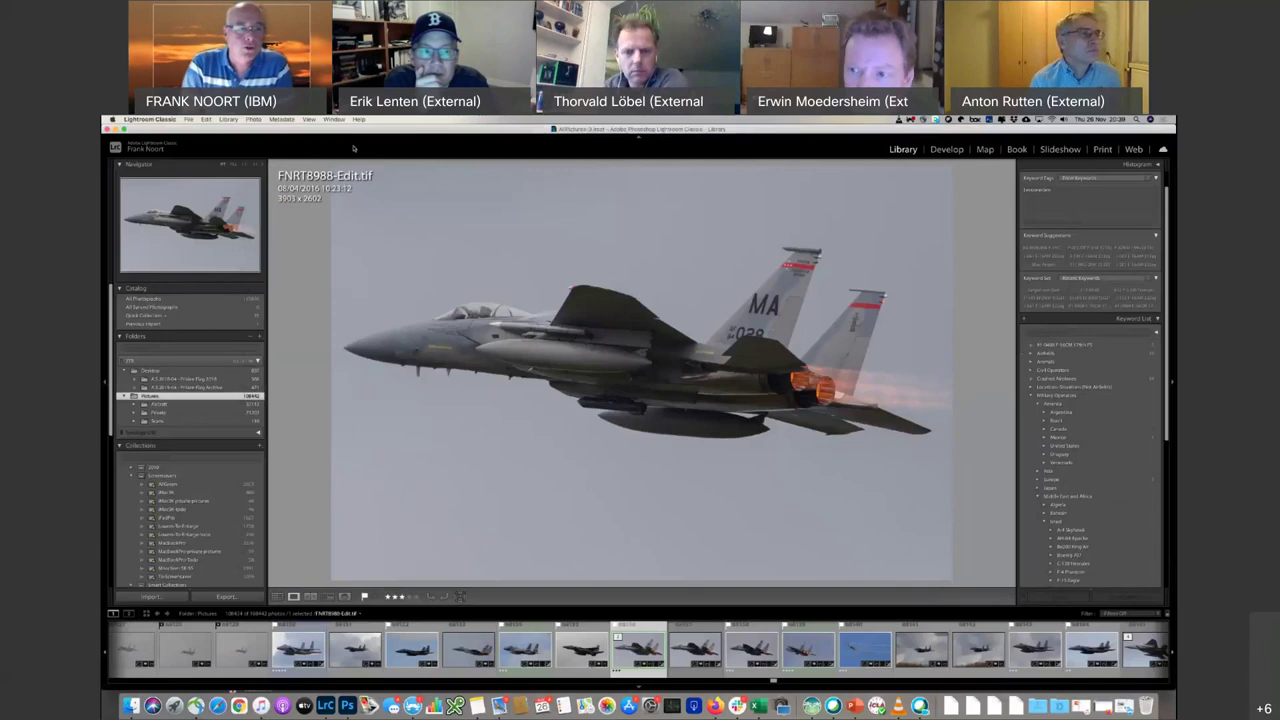
{"action": "left_click", "coordinate": [464, 307]}
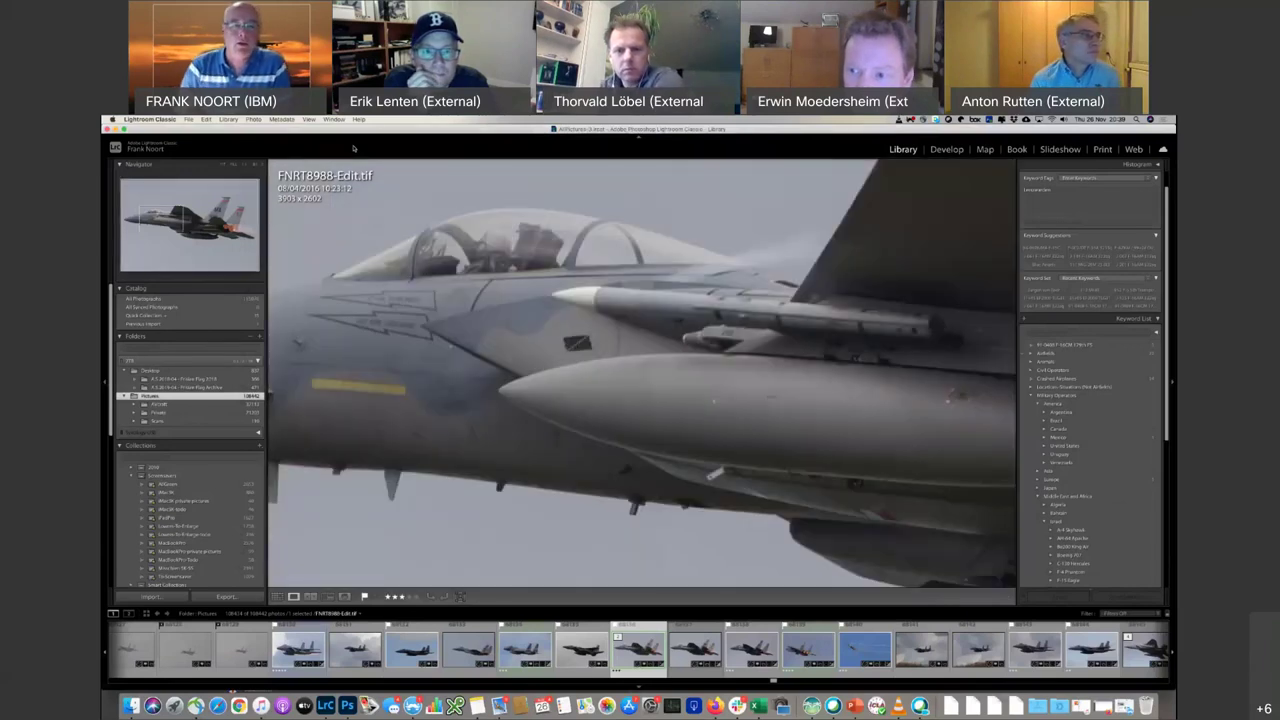
{"action": "left_click", "coordinate": [308, 298]}
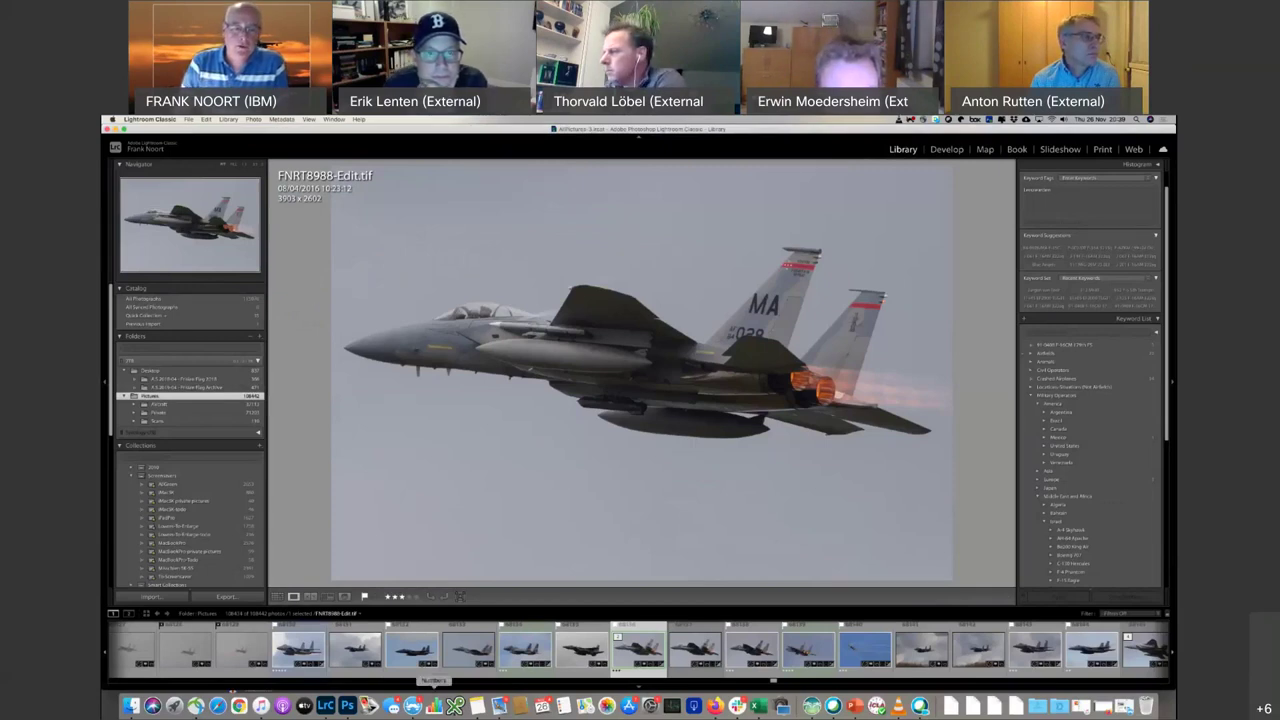
{"action": "left_click", "coordinate": [477, 704]}
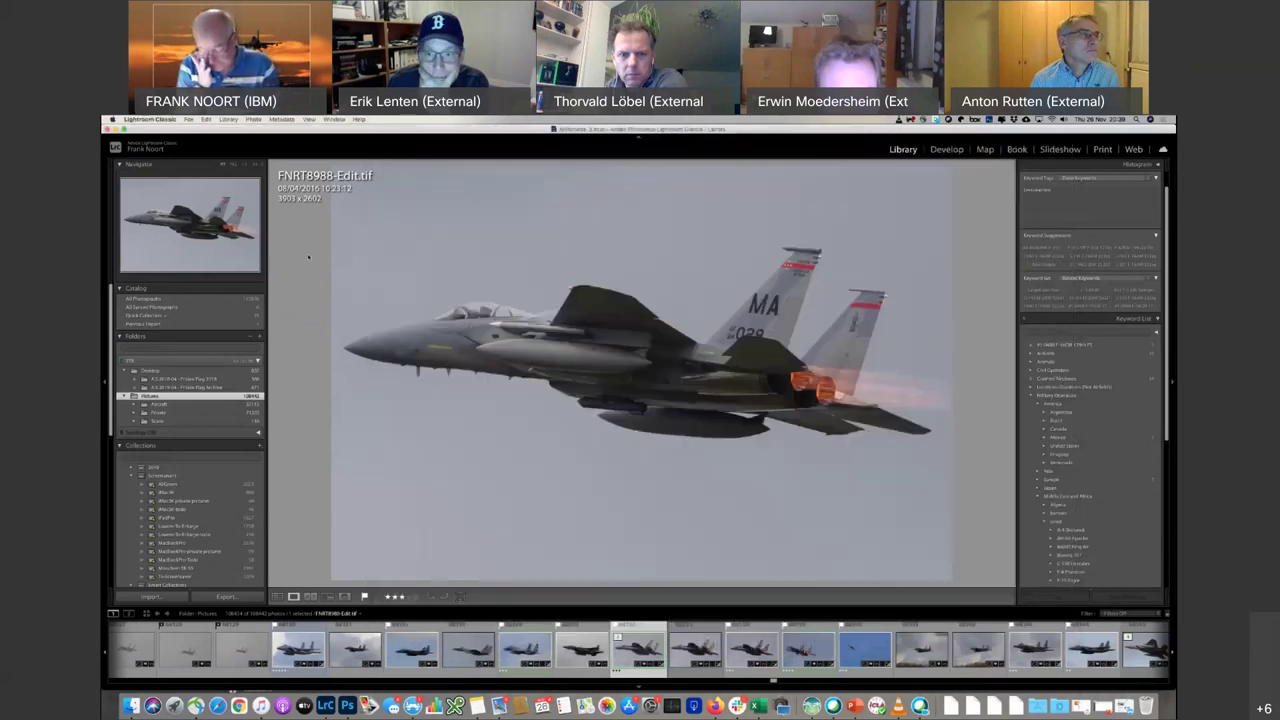
Bring Lightroom Classic back in front of the Notes window
{"action": "left_click", "coordinate": [308, 257]}
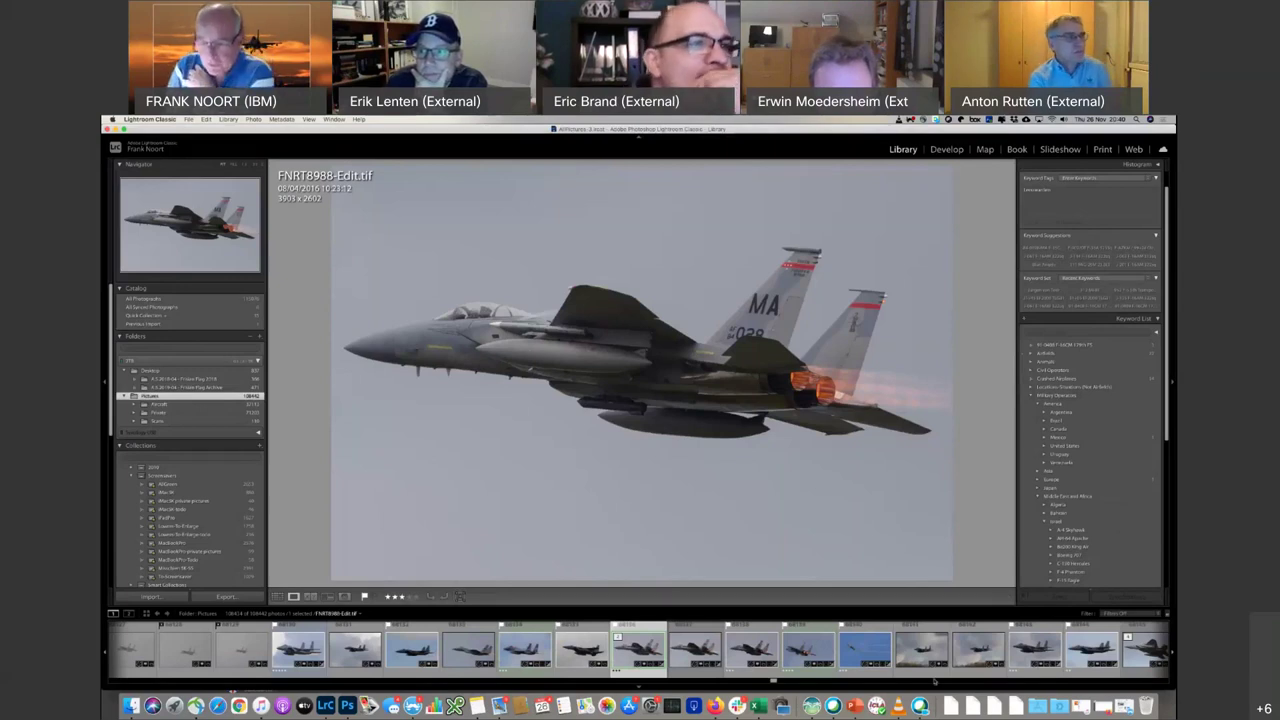
Move to FNRT9009.CR2, check its tail fins up close, and open it in Develop
{"action": "key", "text": "Right"}
{"action": "key", "text": "Right"}
{"action": "key", "text": "Right"}
{"action": "key", "text": "Right"}
{"action": "key", "text": "Right"}
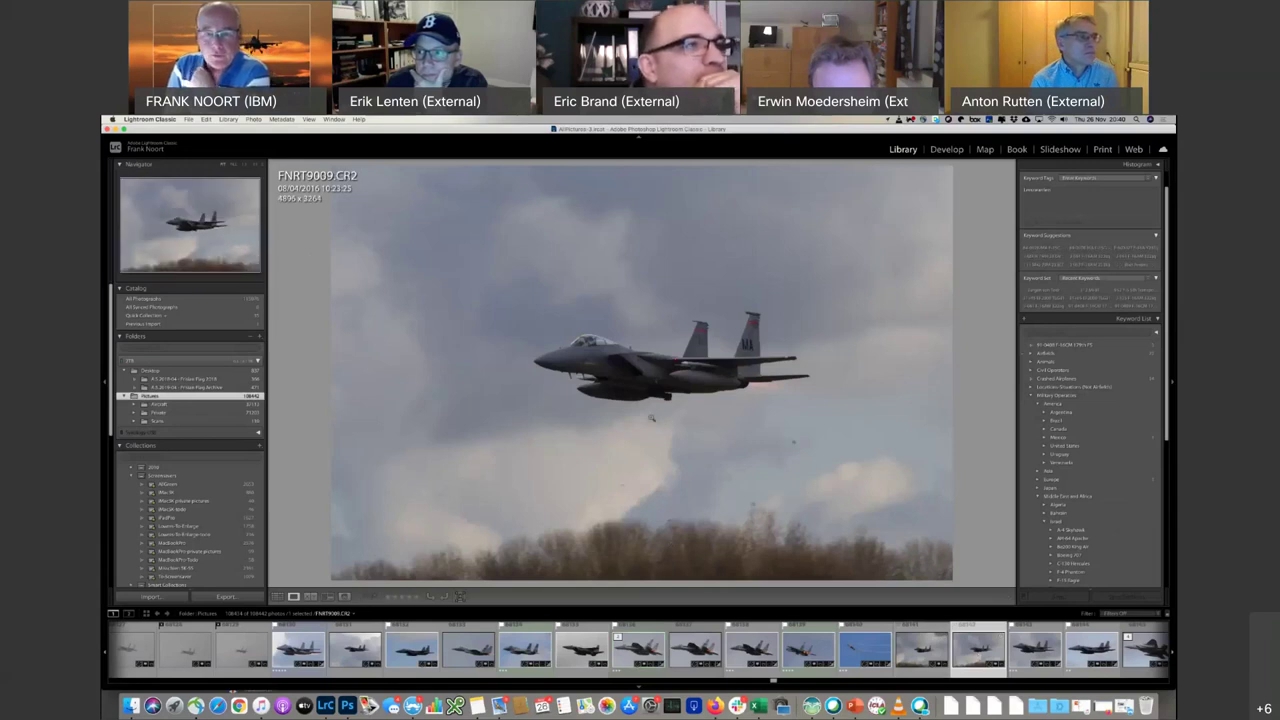
{"action": "left_click", "coordinate": [727, 313]}
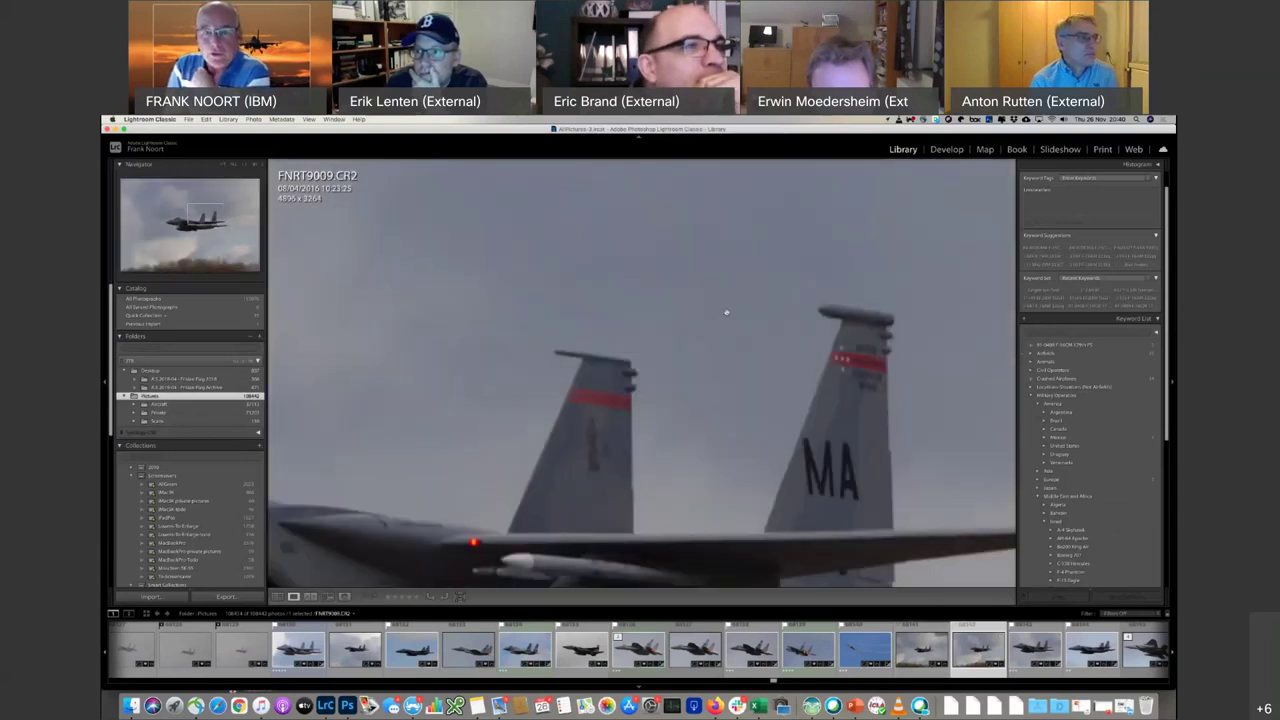
{"action": "left_click", "coordinate": [729, 313]}
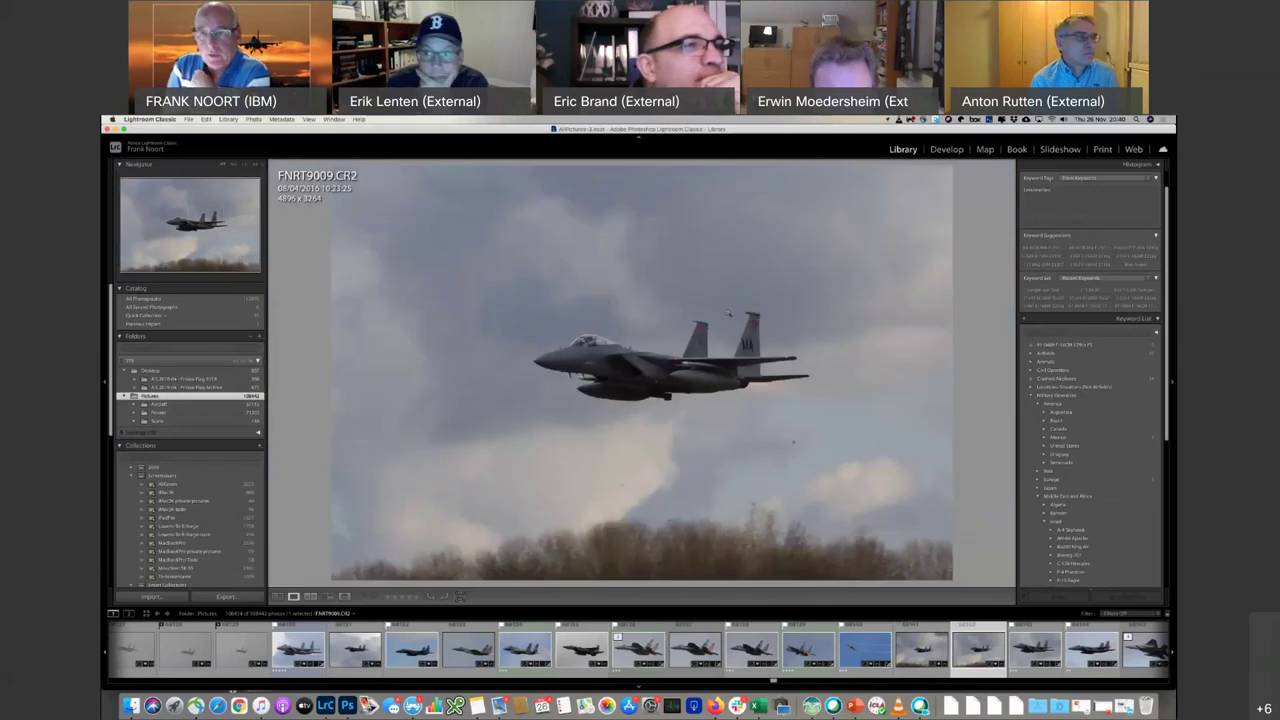
{"action": "left_click", "coordinate": [946, 149]}
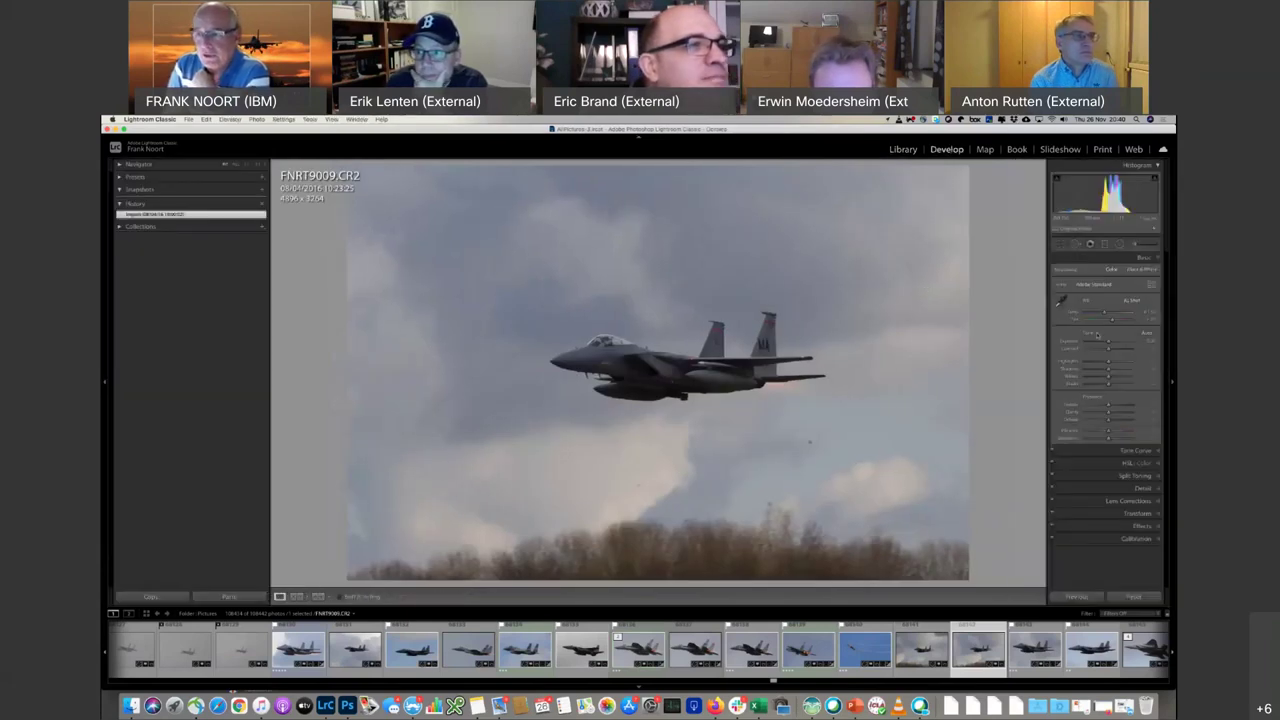
Lower the Highlights slider on FNRT9009.CR2 to recover cloud detail
{"action": "left_click_drag", "start_coordinate": [1105, 362], "coordinate": [1083, 363]}
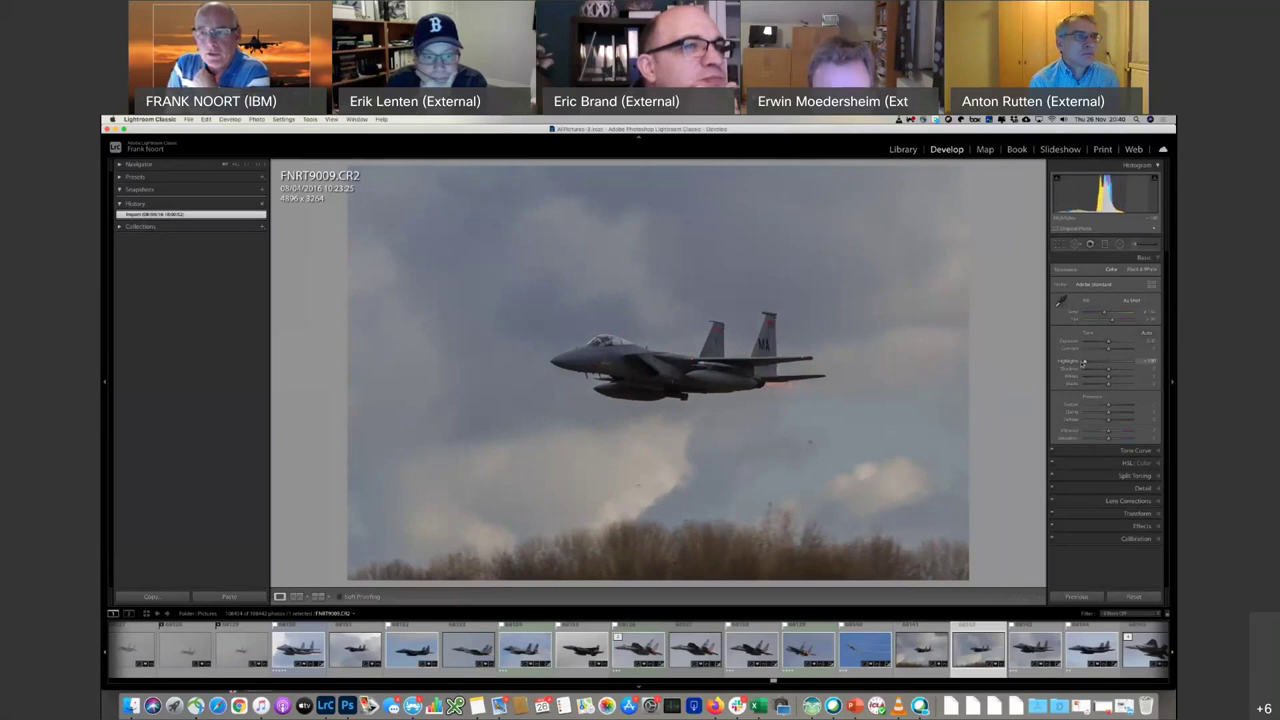
{"action": "mouse_move", "coordinate": [1083, 363]}
{"action": "left_mouse_down"}
{"action": "mouse_move", "coordinate": [1137, 365]}
{"action": "mouse_move", "coordinate": [1086, 363]}
{"action": "left_mouse_up"}
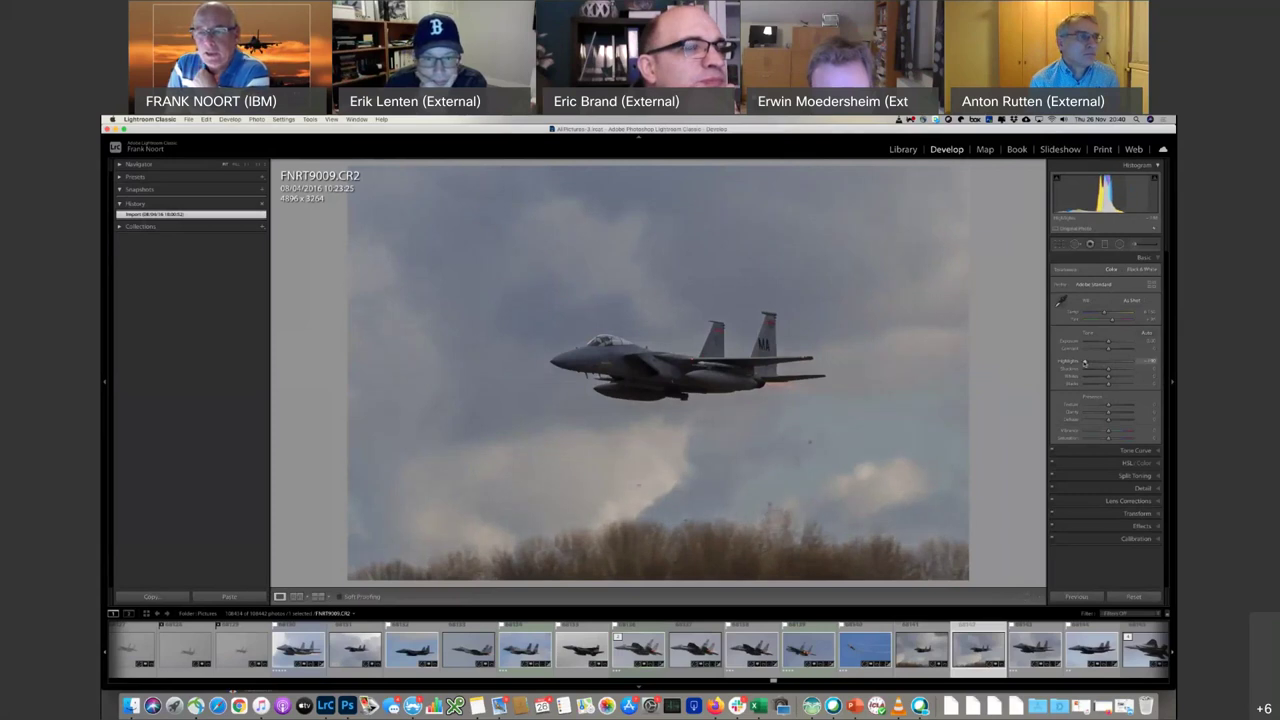
{"action": "left_click_drag", "start_coordinate": [1084, 363], "coordinate": [1083, 363]}
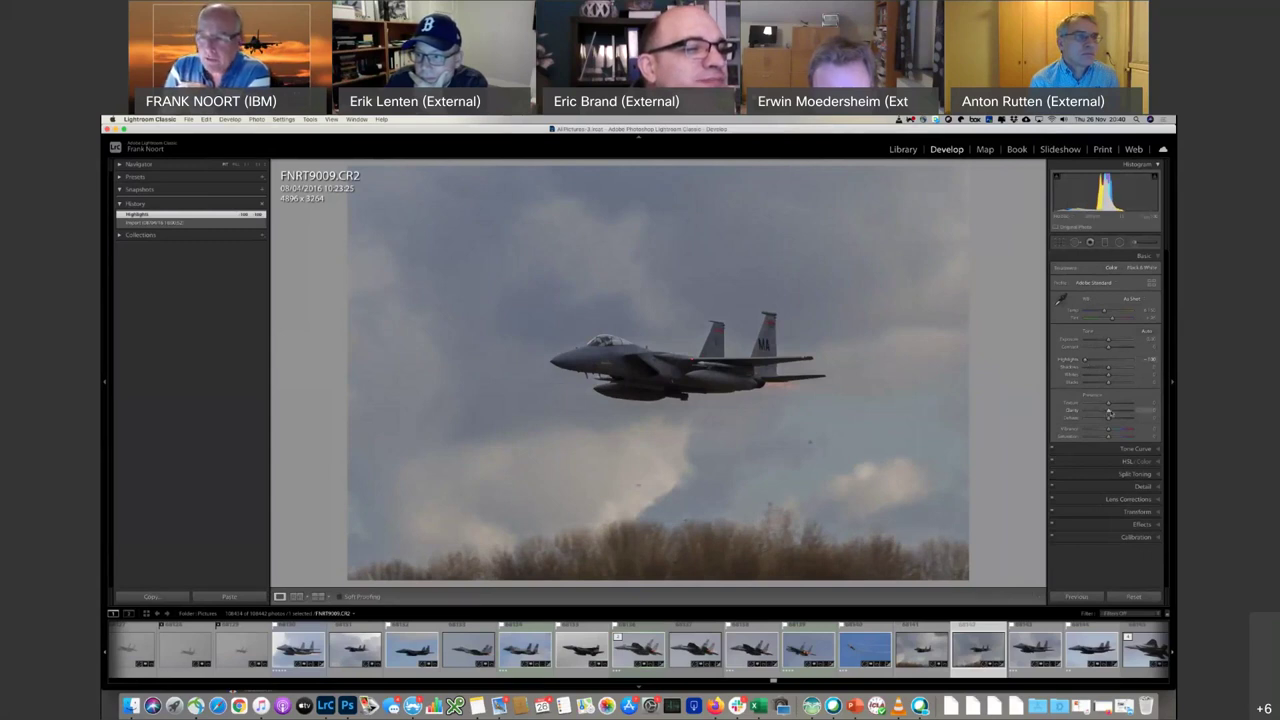
Raise Texture and Clarity on FNRT9009.CR2, checking the jet's detail at 1:1 zoom
{"action": "left_click_drag", "start_coordinate": [1109, 412], "coordinate": [1113, 411]}
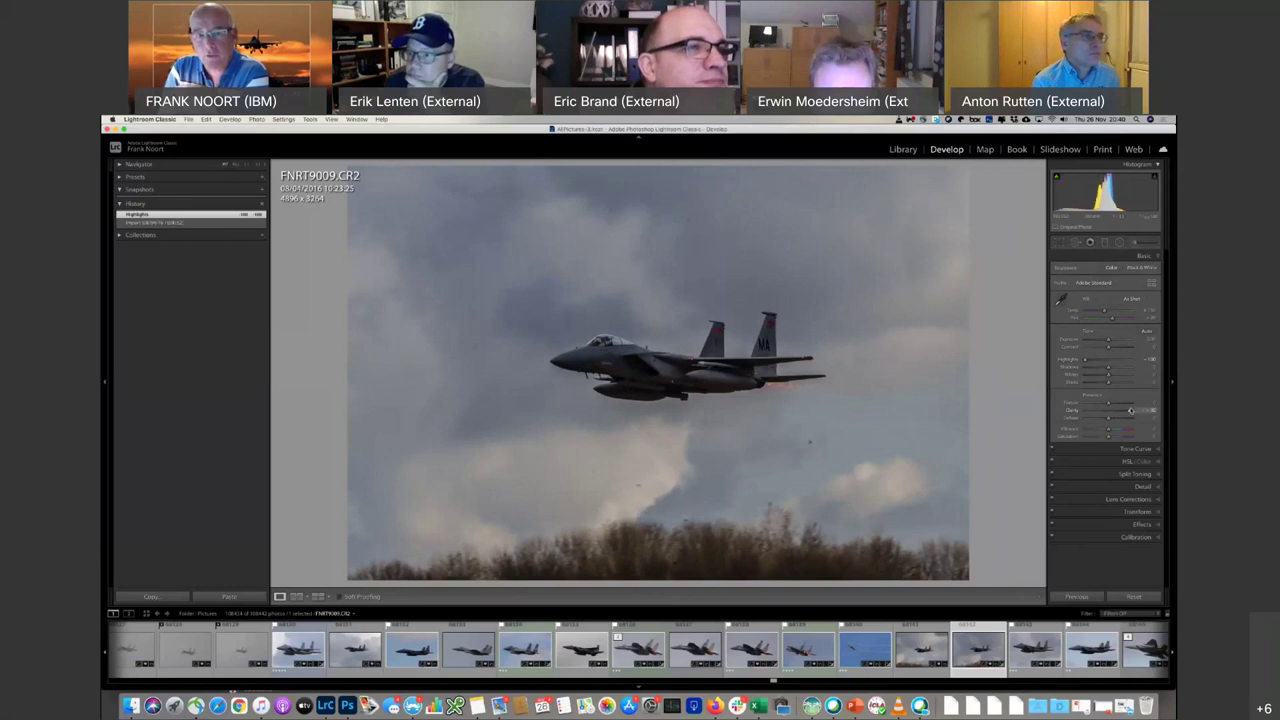
{"action": "left_click_drag", "start_coordinate": [1123, 410], "coordinate": [1110, 413]}
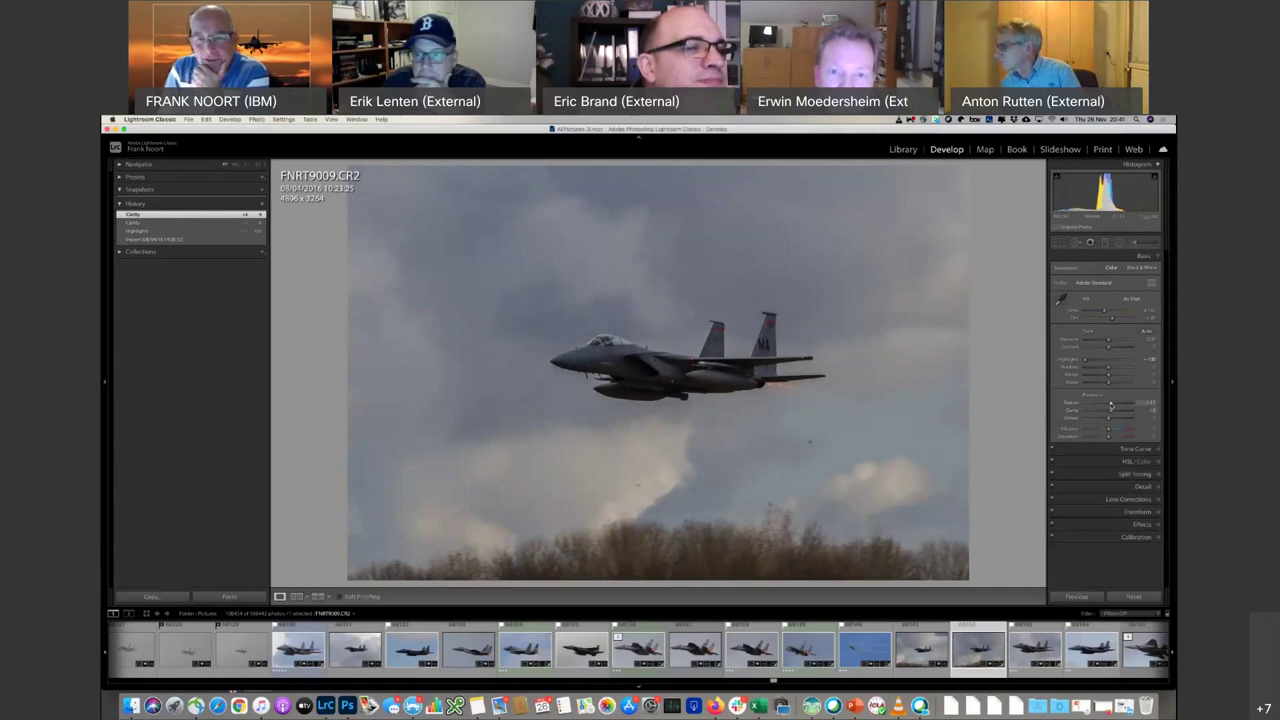
{"action": "left_click_drag", "start_coordinate": [1114, 404], "coordinate": [1118, 403]}
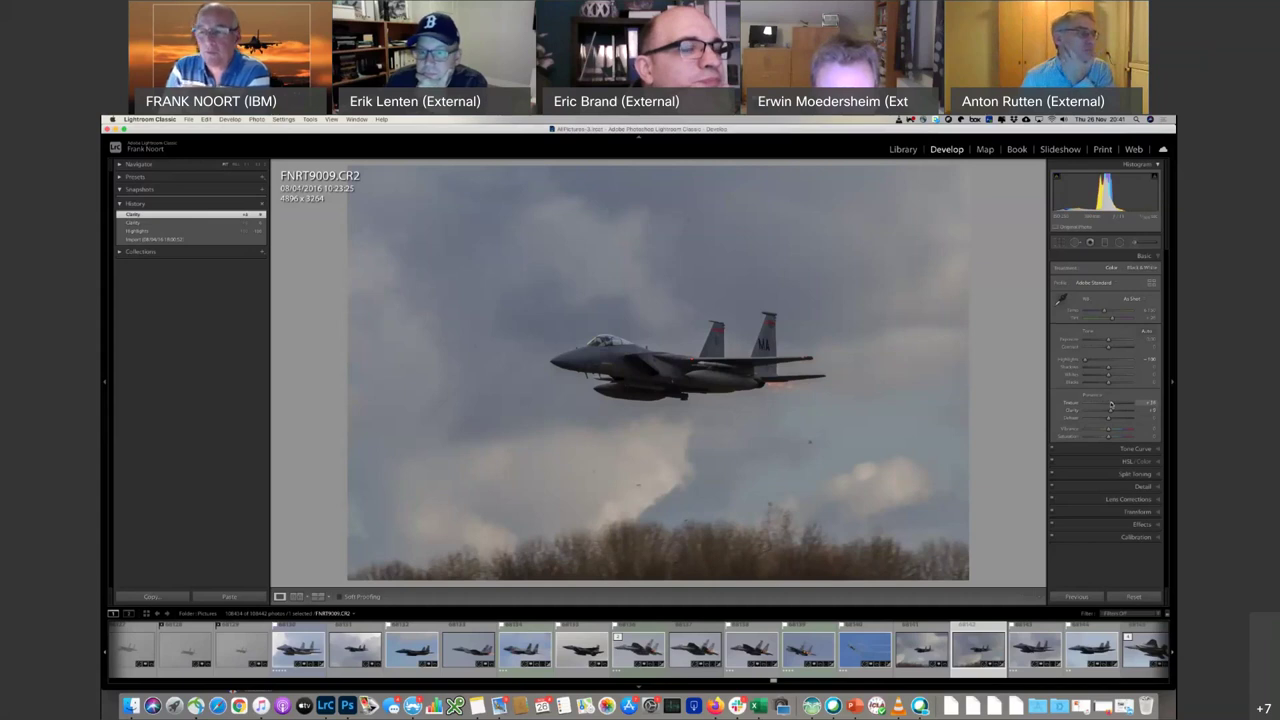
{"action": "left_click_drag", "start_coordinate": [1111, 404], "coordinate": [1113, 402]}
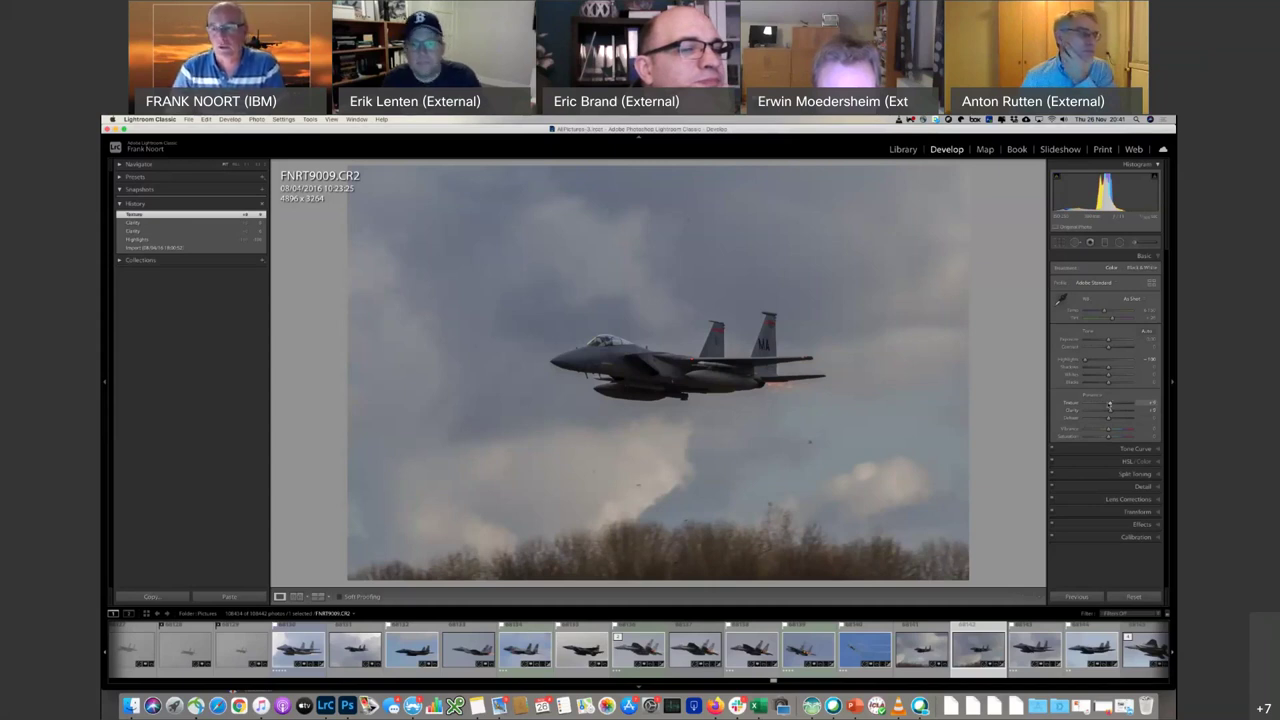
{"action": "left_click_drag", "start_coordinate": [1117, 403], "coordinate": [1122, 410]}
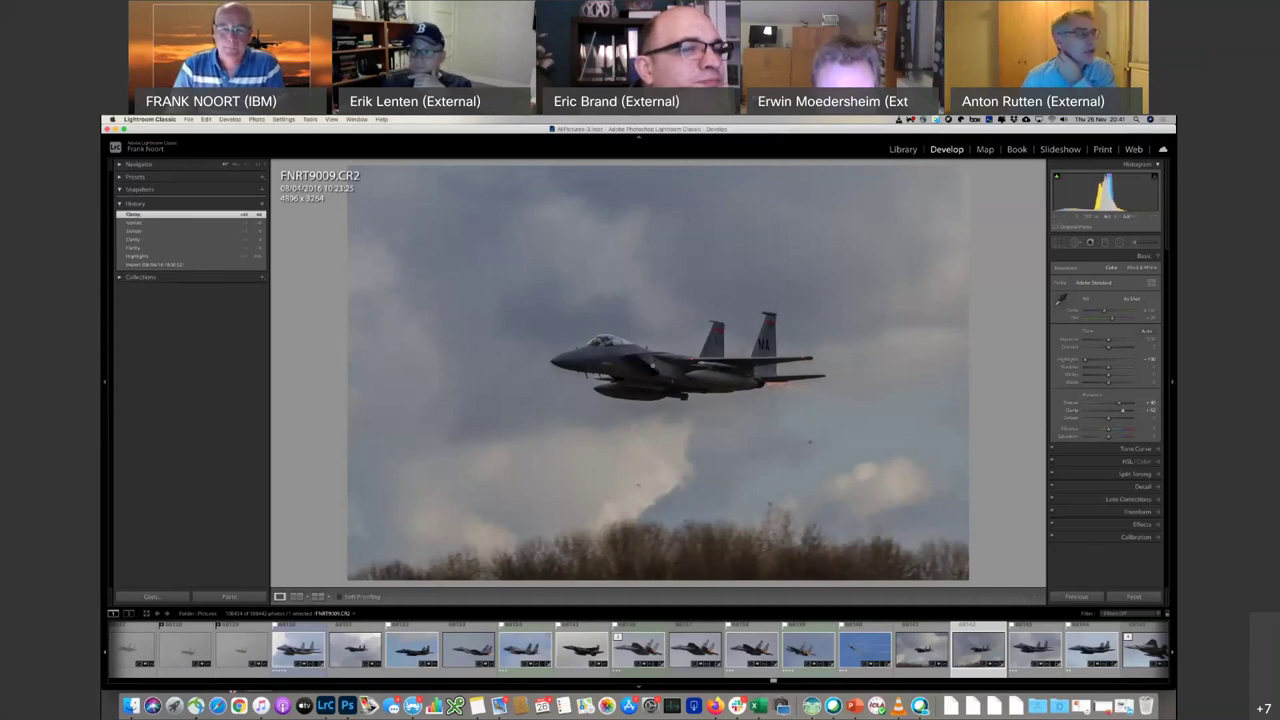
{"action": "left_click", "coordinate": [650, 358]}
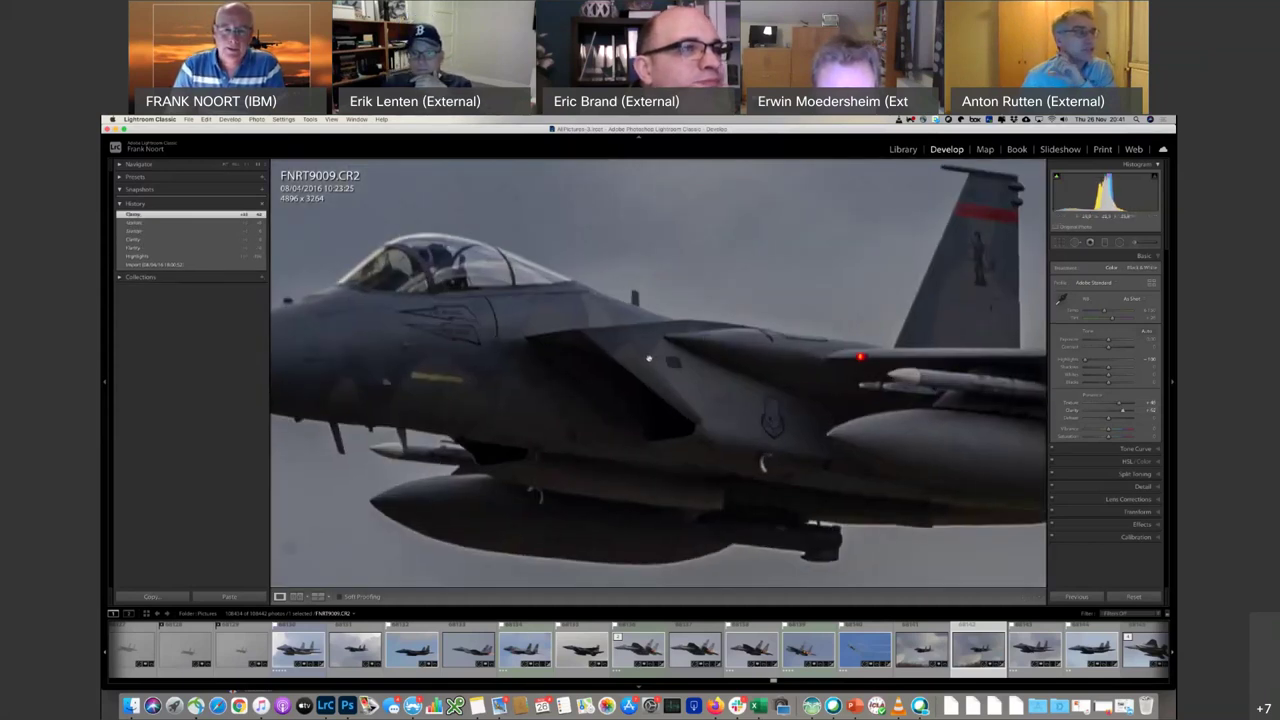
{"action": "key", "text": "z"}
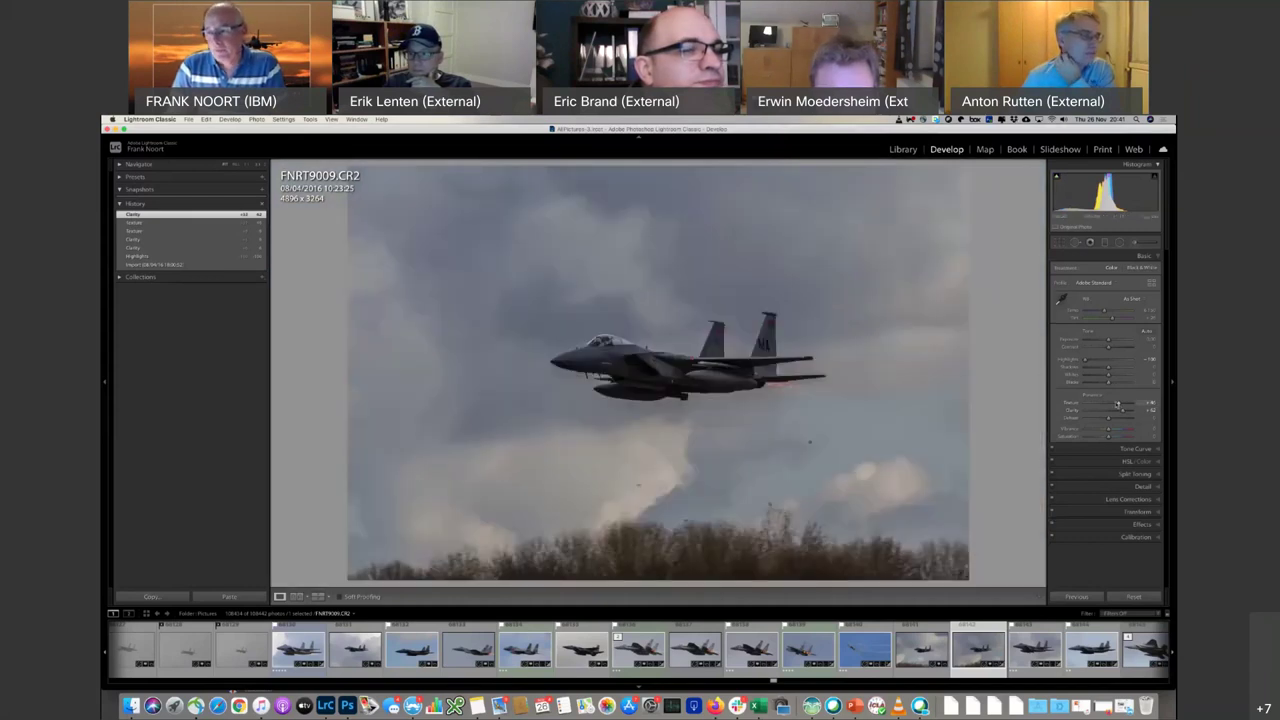
{"action": "left_click_drag", "start_coordinate": [1110, 403], "coordinate": [1113, 403]}
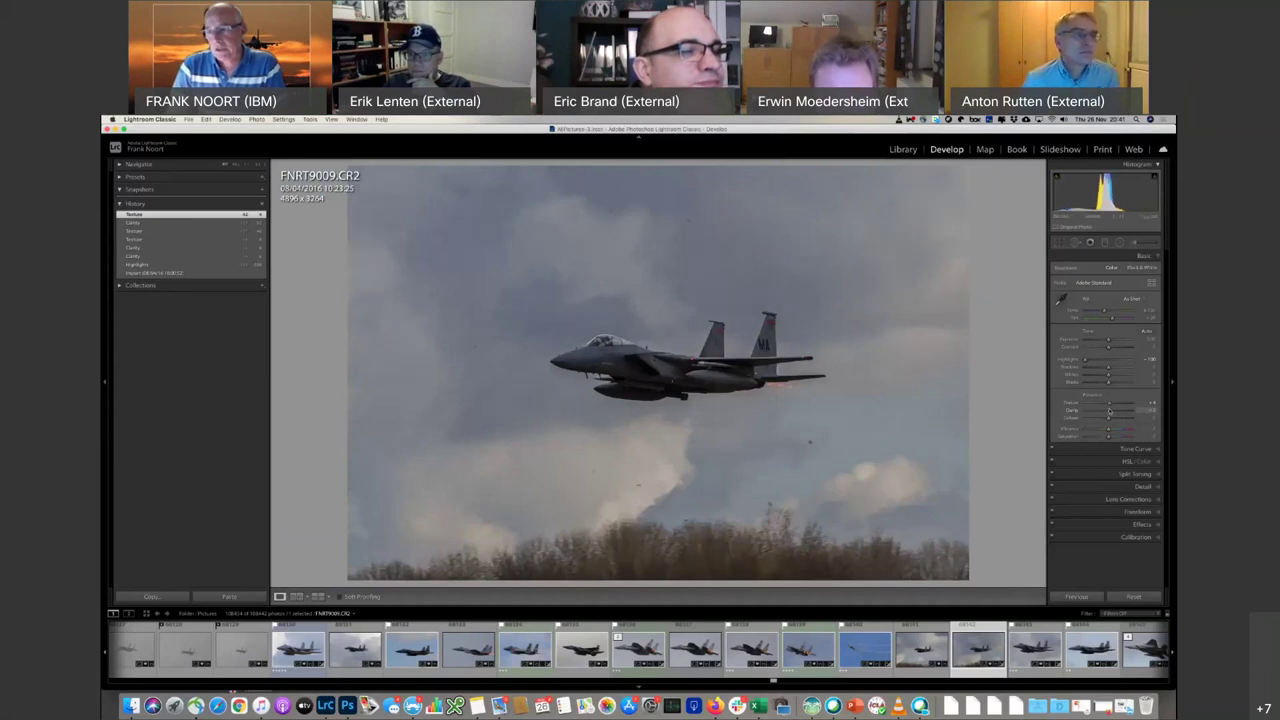
{"action": "left_click_drag", "start_coordinate": [1109, 410], "coordinate": [1112, 410]}
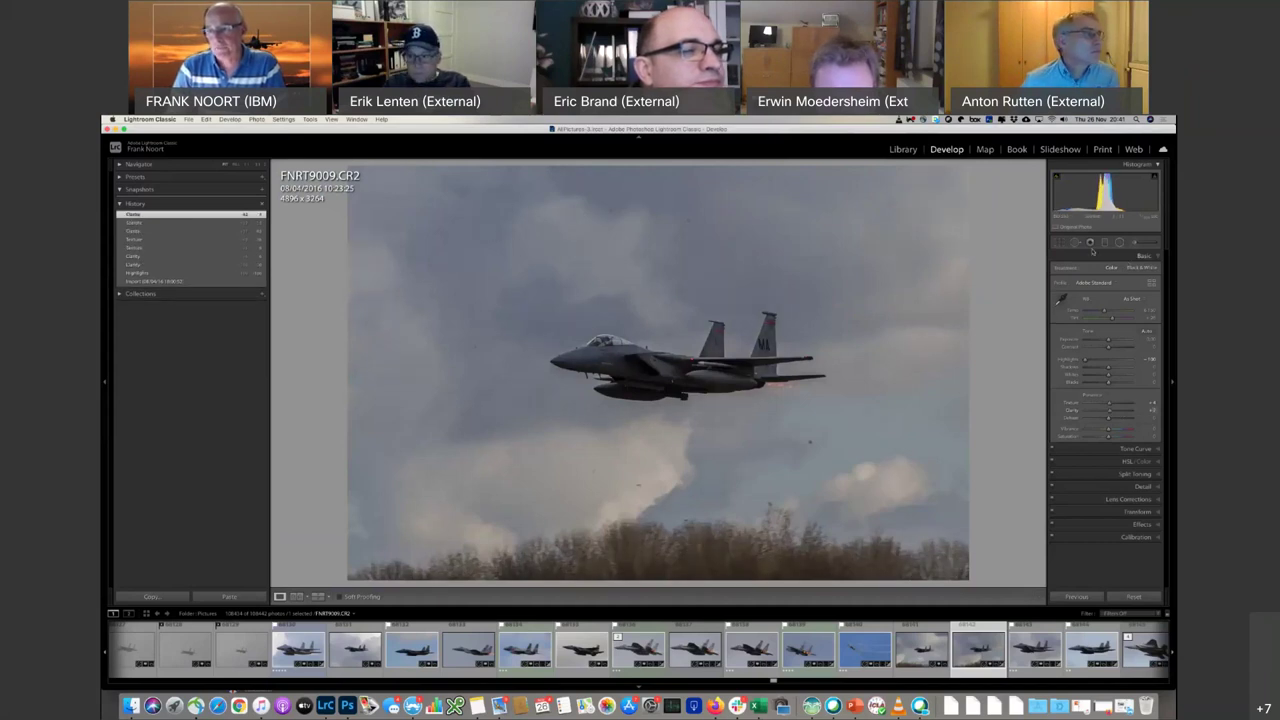
Place a level, widened graduated filter band across the jet
{"action": "left_click", "coordinate": [1091, 244]}
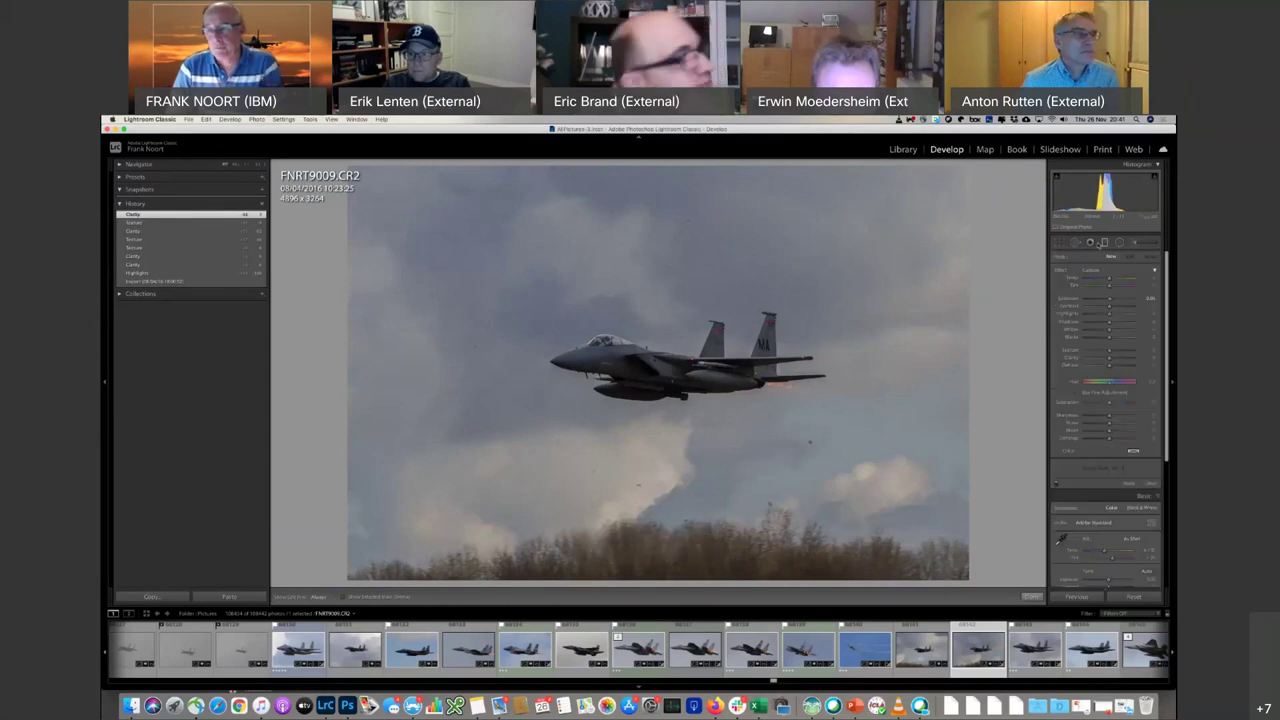
{"action": "left_click_drag", "start_coordinate": [662, 302], "coordinate": [662, 352]}
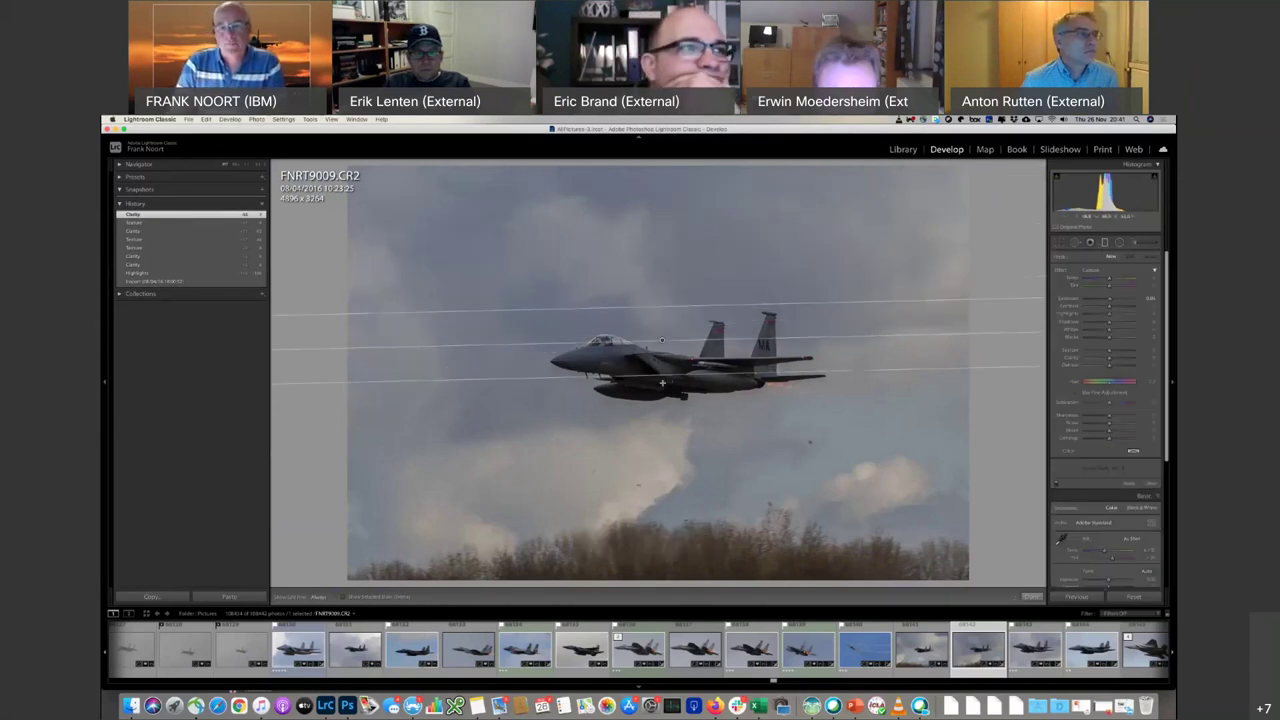
{"action": "left_click_drag", "start_coordinate": [663, 328], "coordinate": [661, 410]}
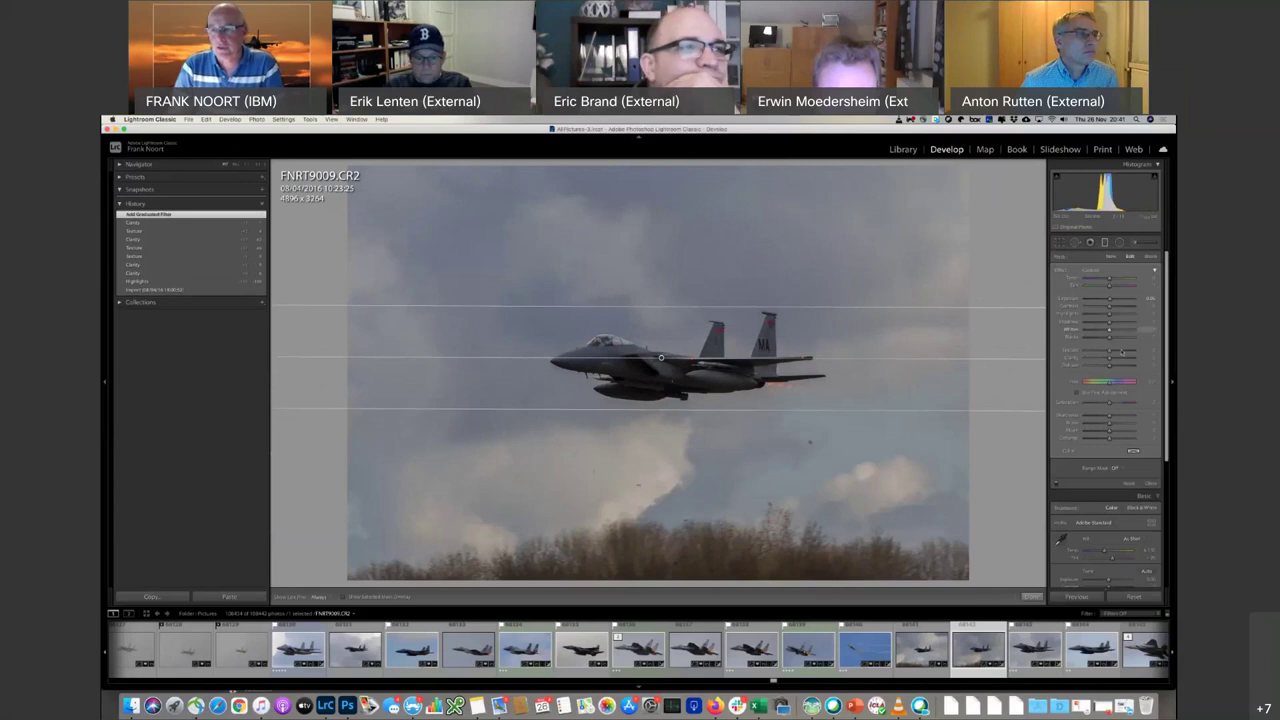
Raise the graduated filter's Clarity, finish the filter, and switch to the Adjustment Brush
{"action": "left_click_drag", "start_coordinate": [1113, 360], "coordinate": [1109, 366]}
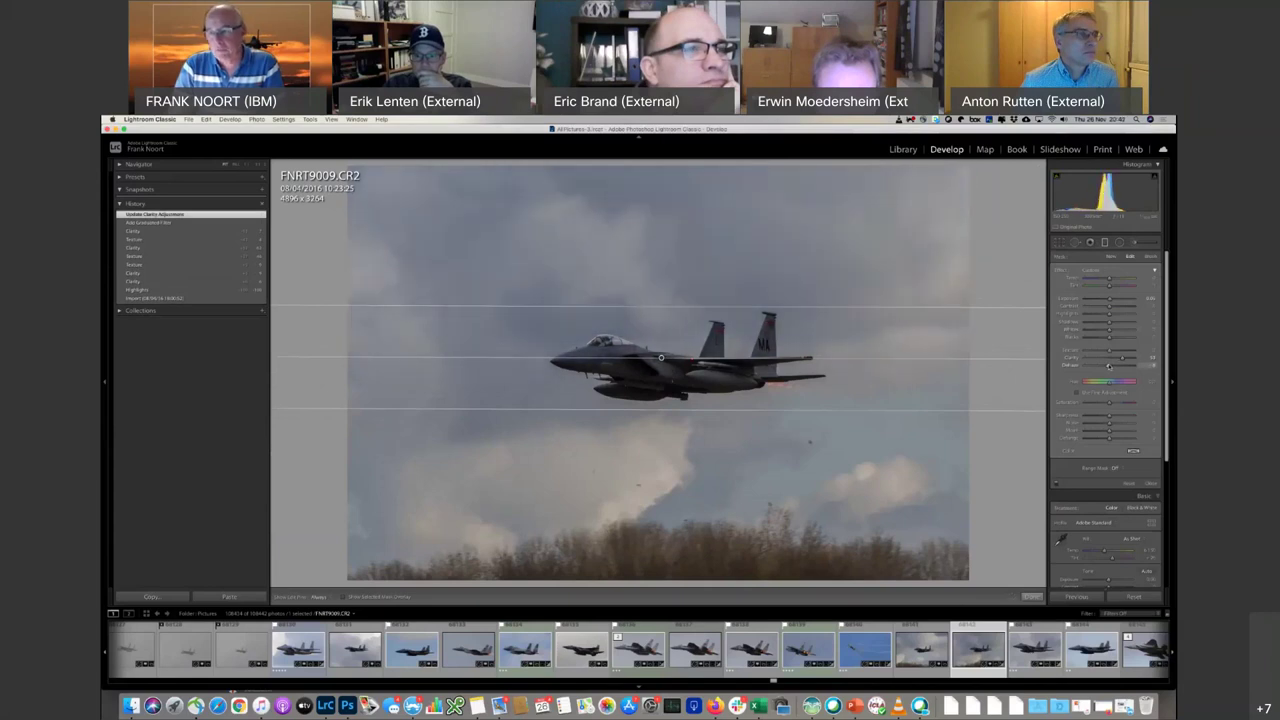
{"action": "left_click", "coordinate": [1108, 366]}
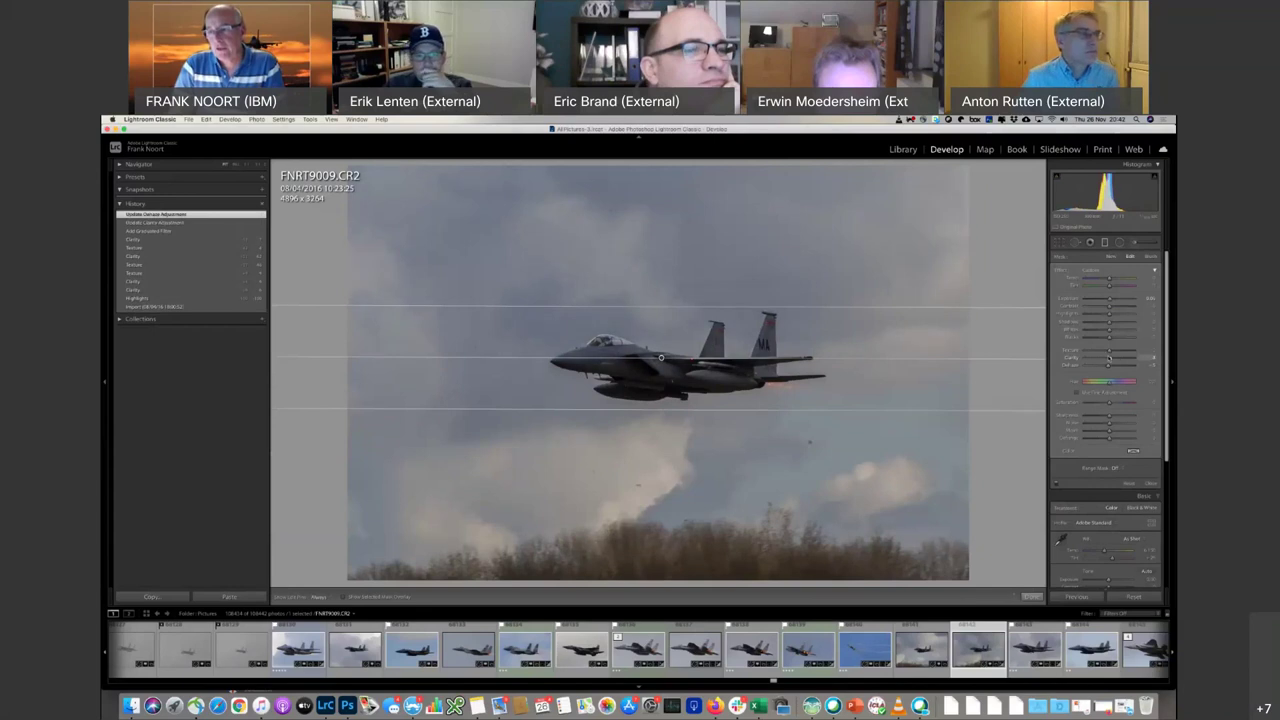
{"action": "left_click", "coordinate": [1108, 358]}
{"action": "left_click", "coordinate": [1109, 362]}
{"action": "left_click", "coordinate": [1108, 359]}
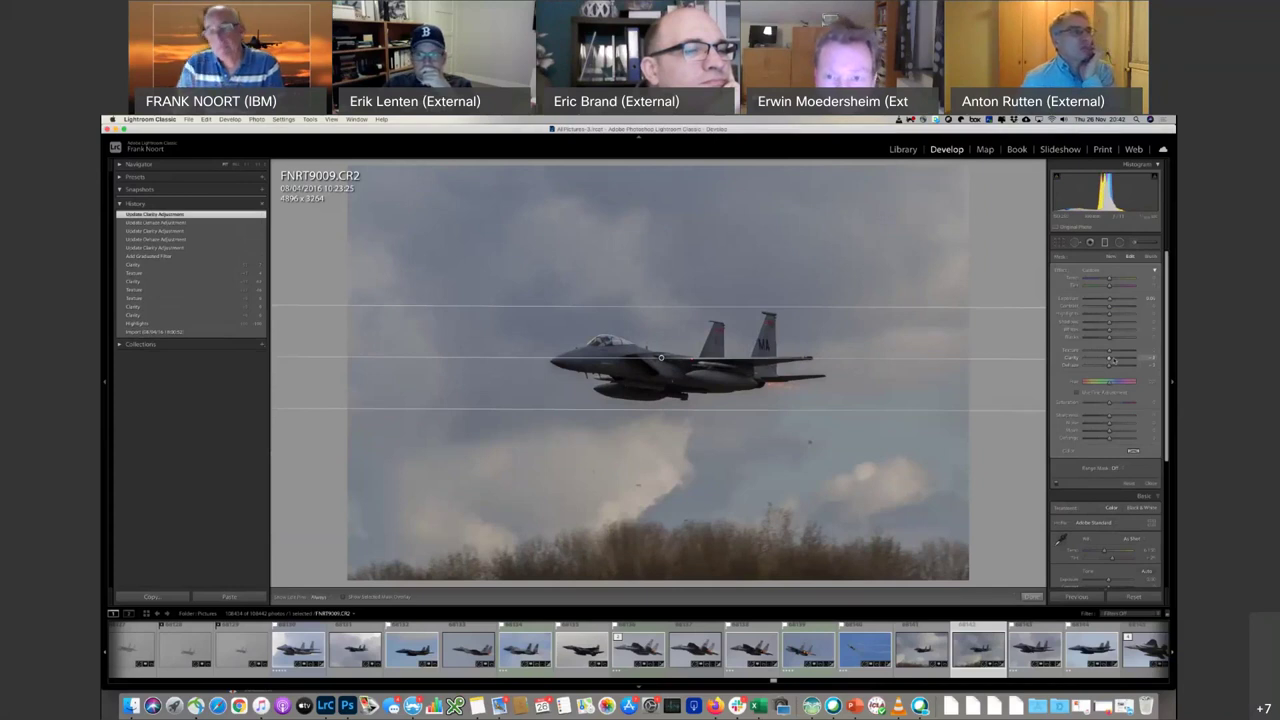
{"action": "left_click", "coordinate": [1106, 246]}
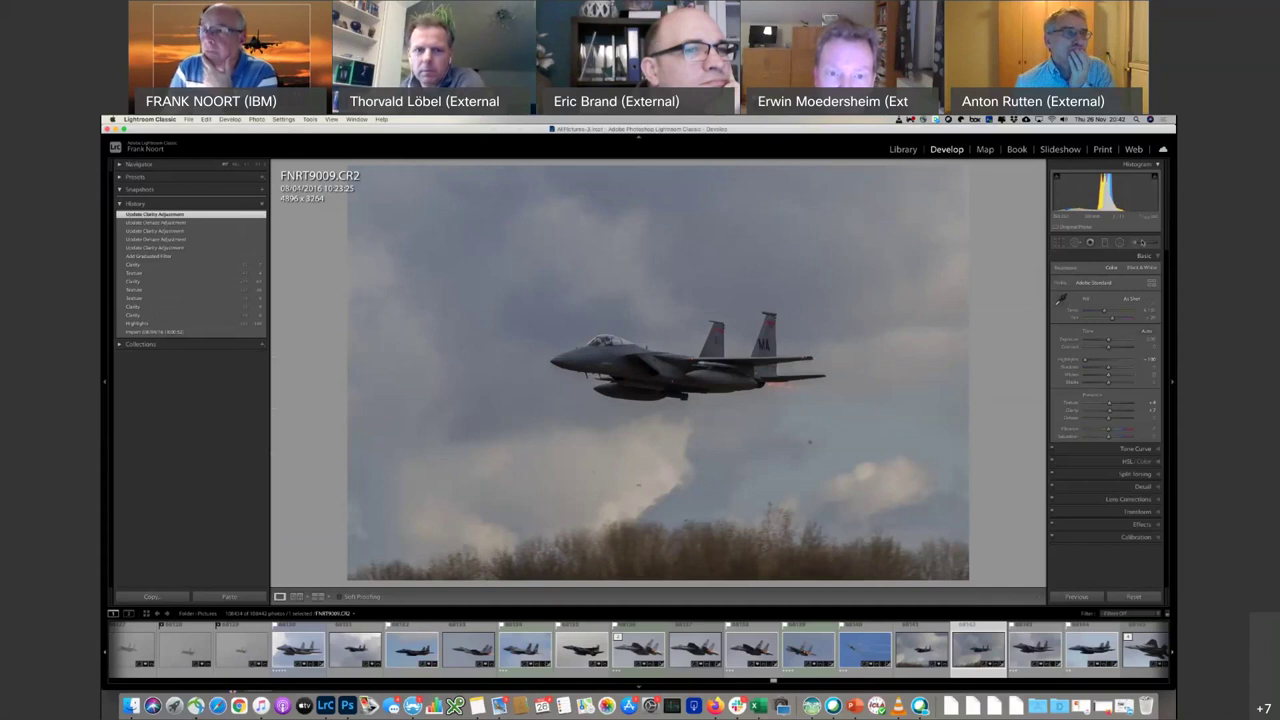
{"action": "left_click", "coordinate": [1142, 243]}
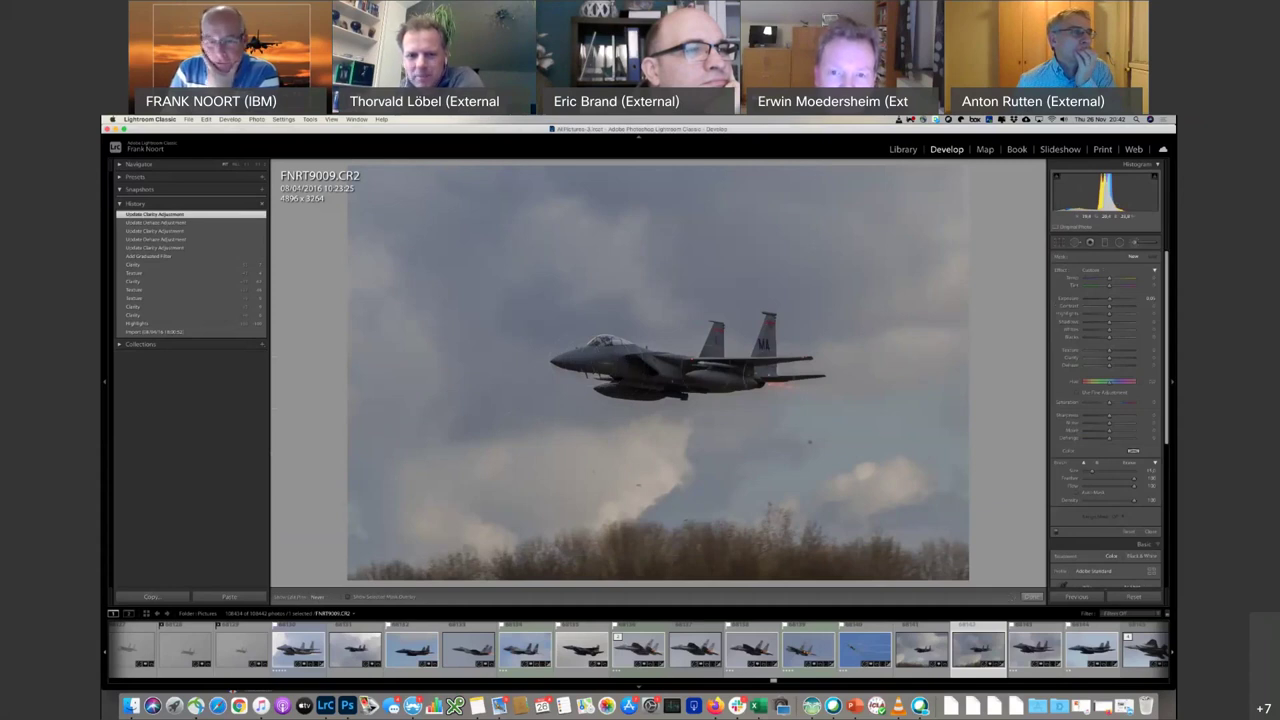
Place an Adjustment Brush pin on the F-15's nose
{"action": "left_click", "coordinate": [573, 359]}
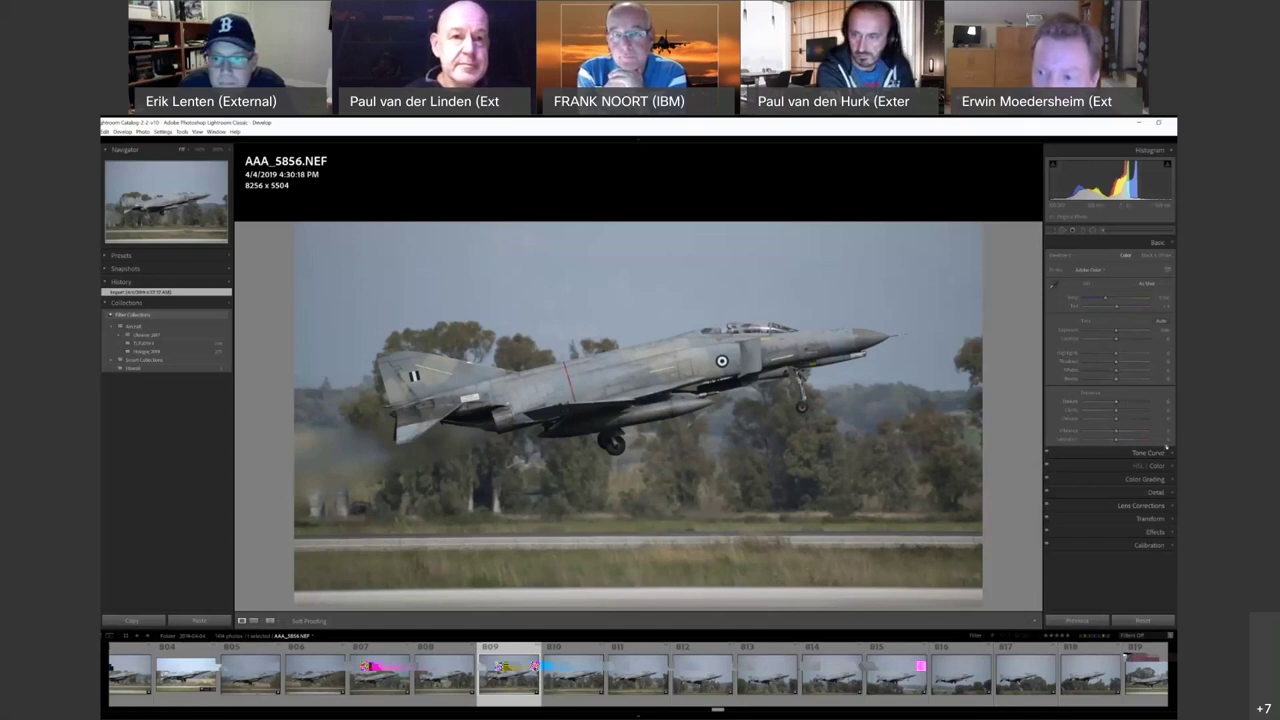
Leave the Phantom photo's tone curve highlight endpoint slightly left of the top-right corner
{"action": "left_click", "coordinate": [1150, 452]}
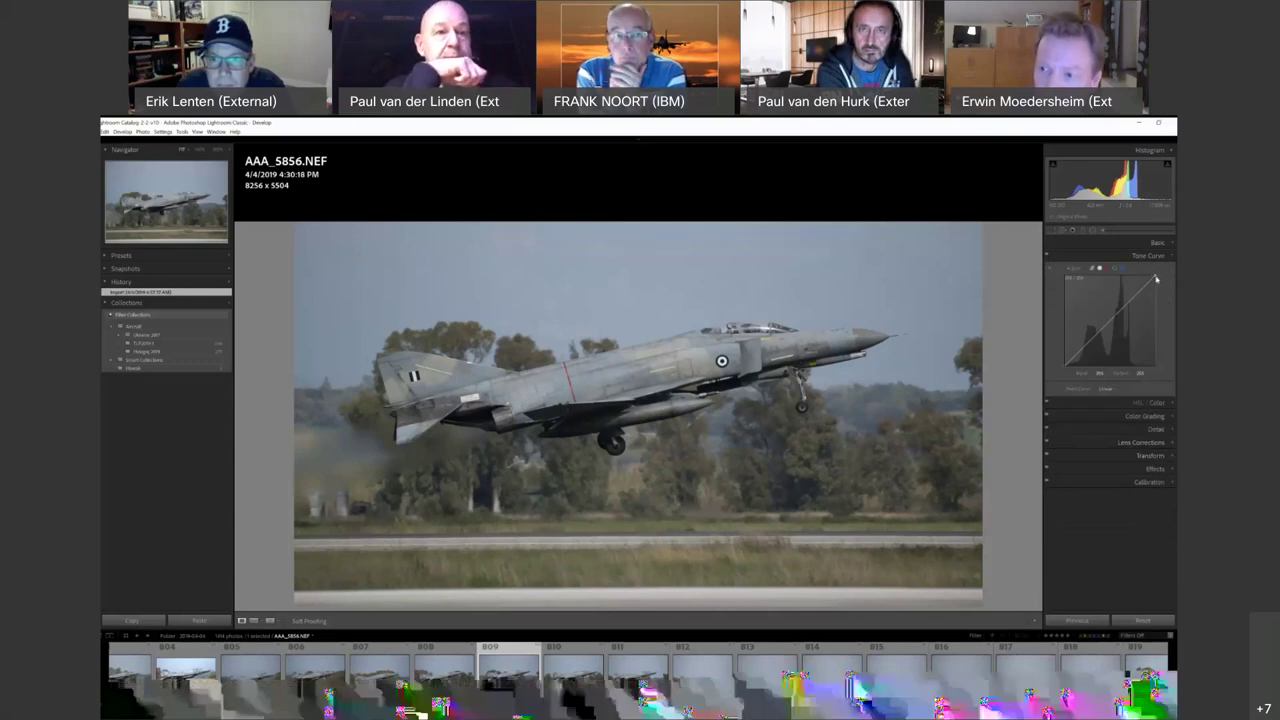
{"action": "left_click_drag", "start_coordinate": [1157, 279], "coordinate": [1134, 267]}
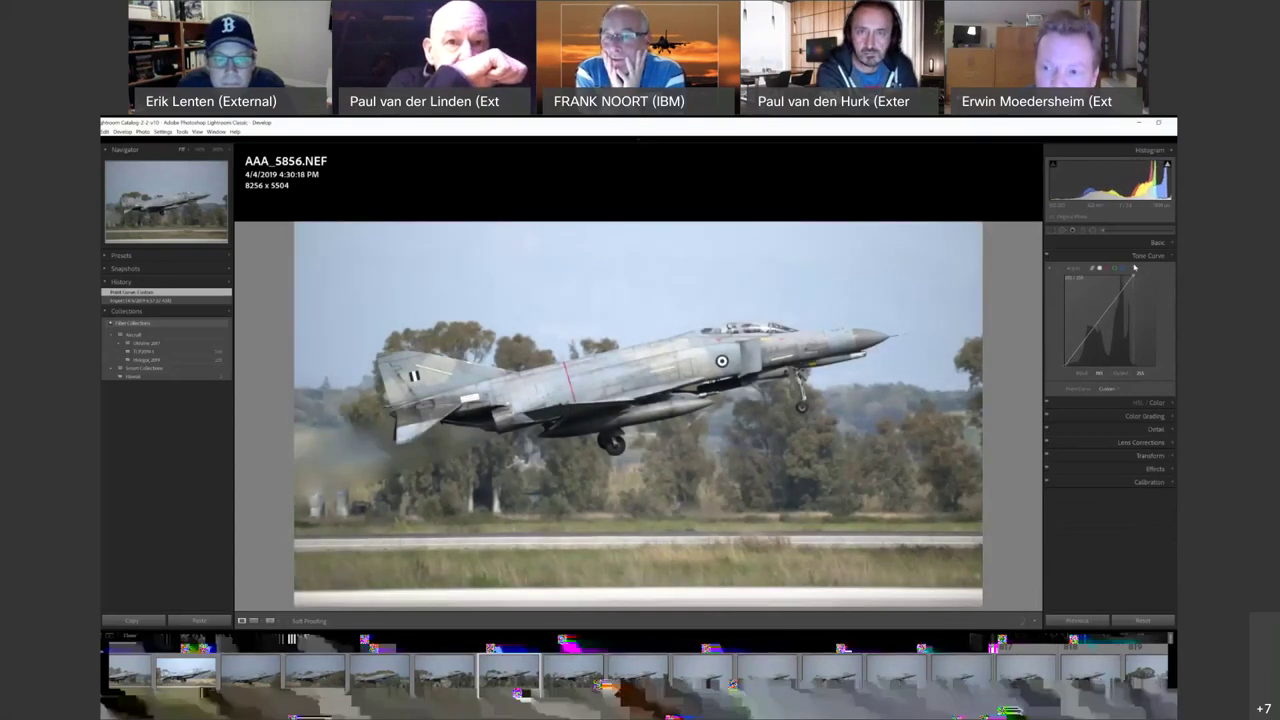
{"action": "left_click_drag", "start_coordinate": [1134, 267], "coordinate": [1142, 265]}
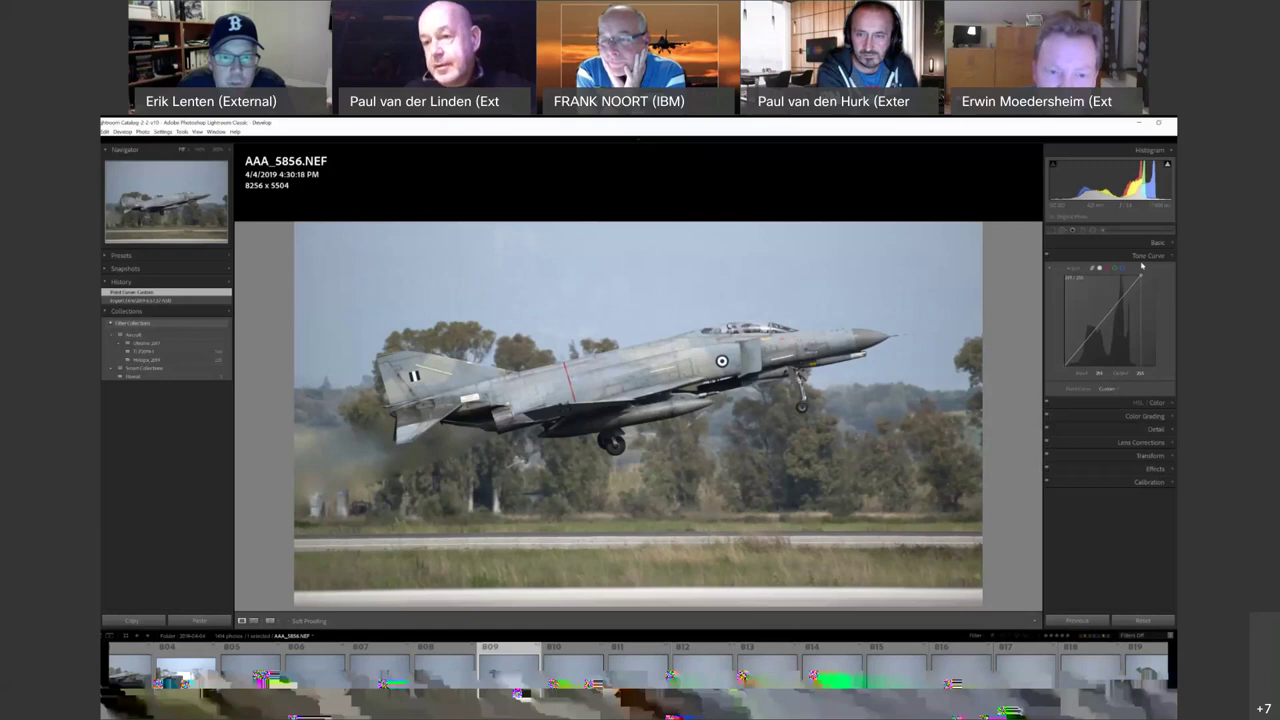
{"action": "left_click_drag", "start_coordinate": [1142, 265], "coordinate": [1161, 265]}
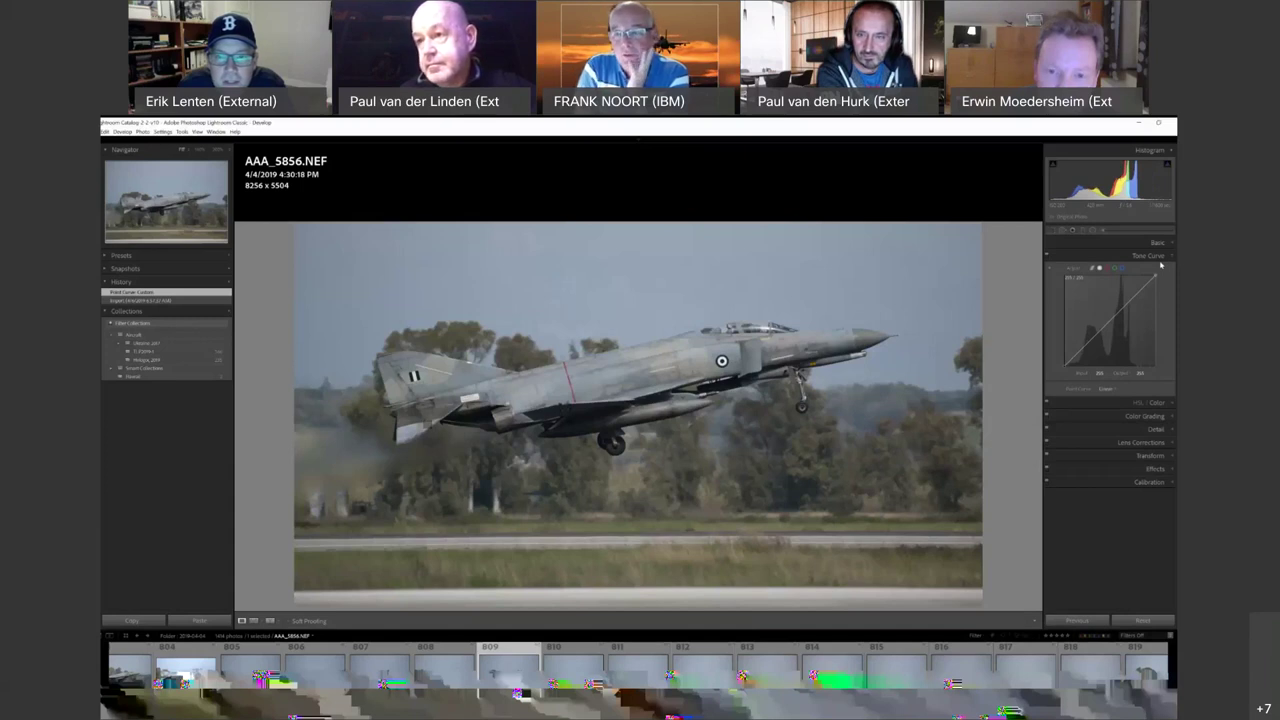
{"action": "left_click_drag", "start_coordinate": [1160, 264], "coordinate": [1139, 259]}
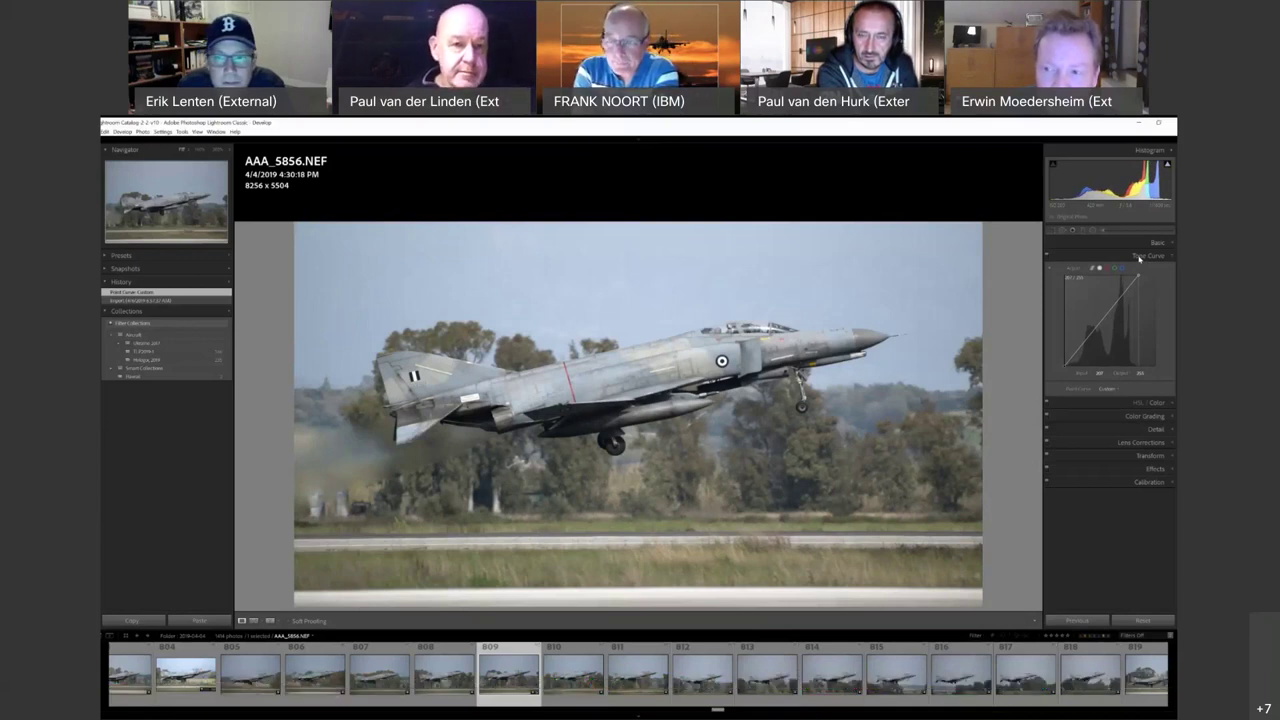
{"action": "left_click_drag", "start_coordinate": [1138, 258], "coordinate": [1165, 256]}
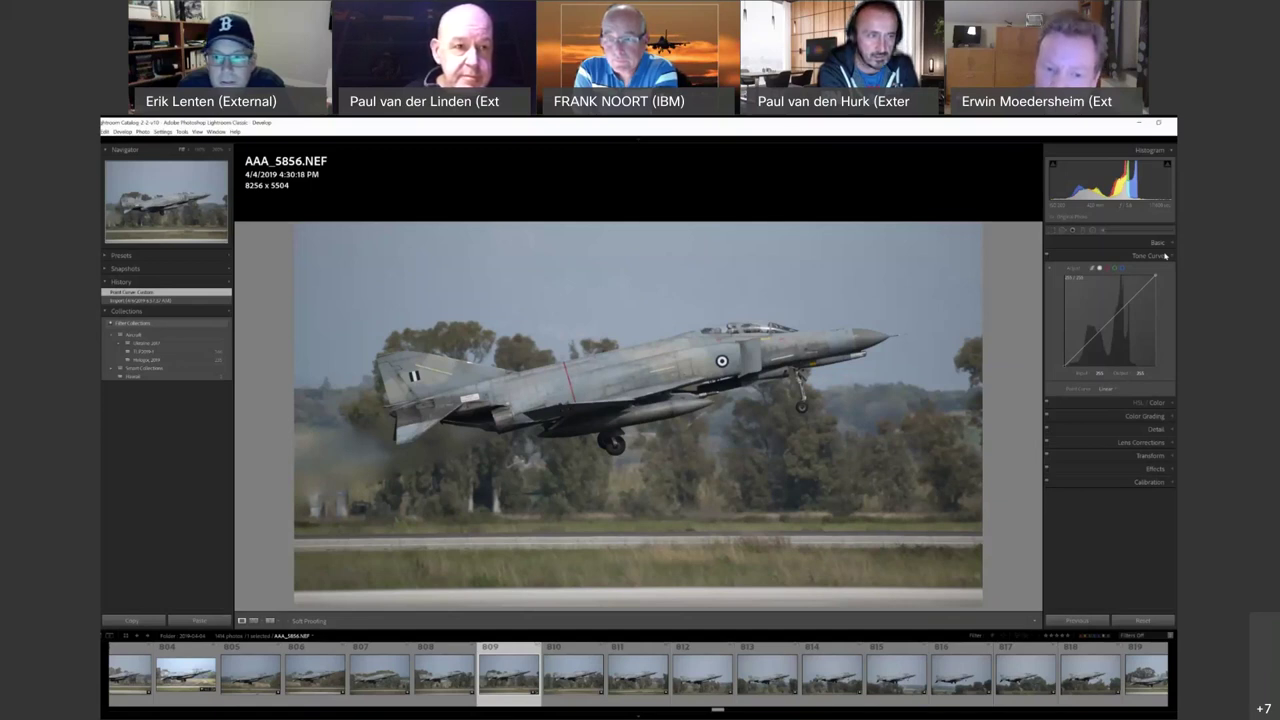
{"action": "left_click_drag", "start_coordinate": [1161, 255], "coordinate": [1141, 254]}
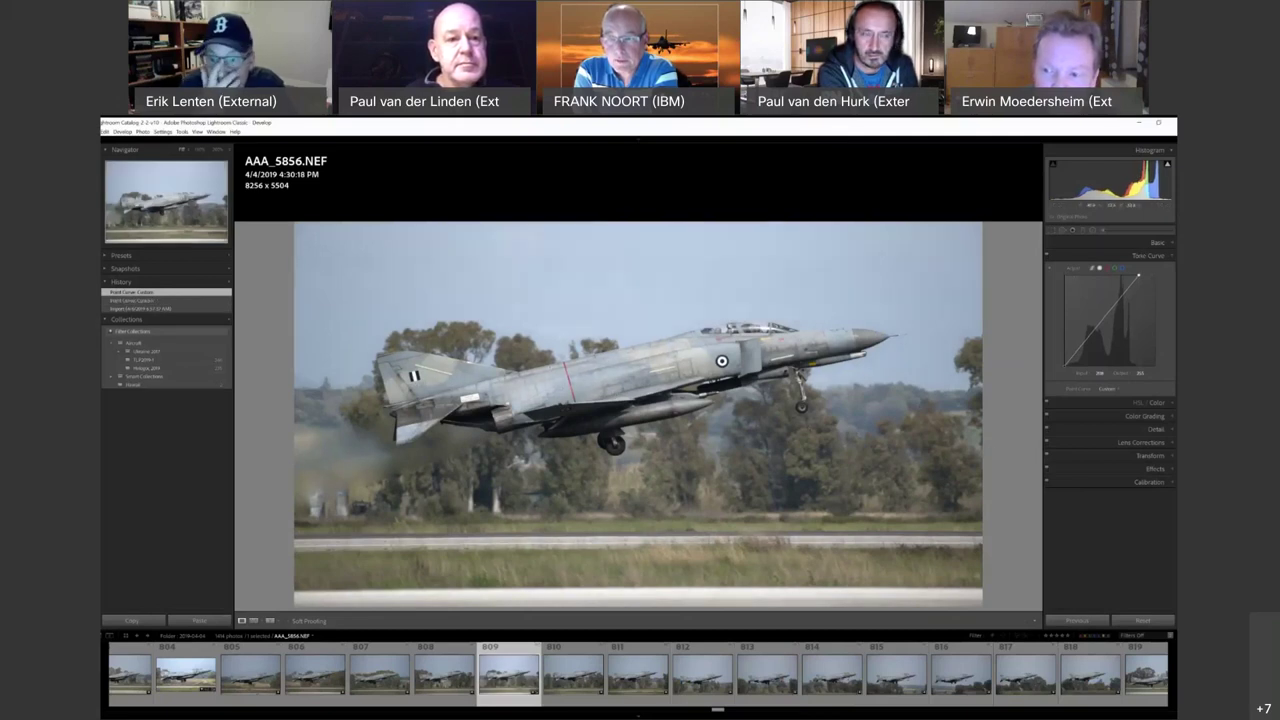
Enable Remove Chromatic Aberration and Profile Corrections for AAA_5856.NEF
{"action": "left_click", "coordinate": [1170, 443]}
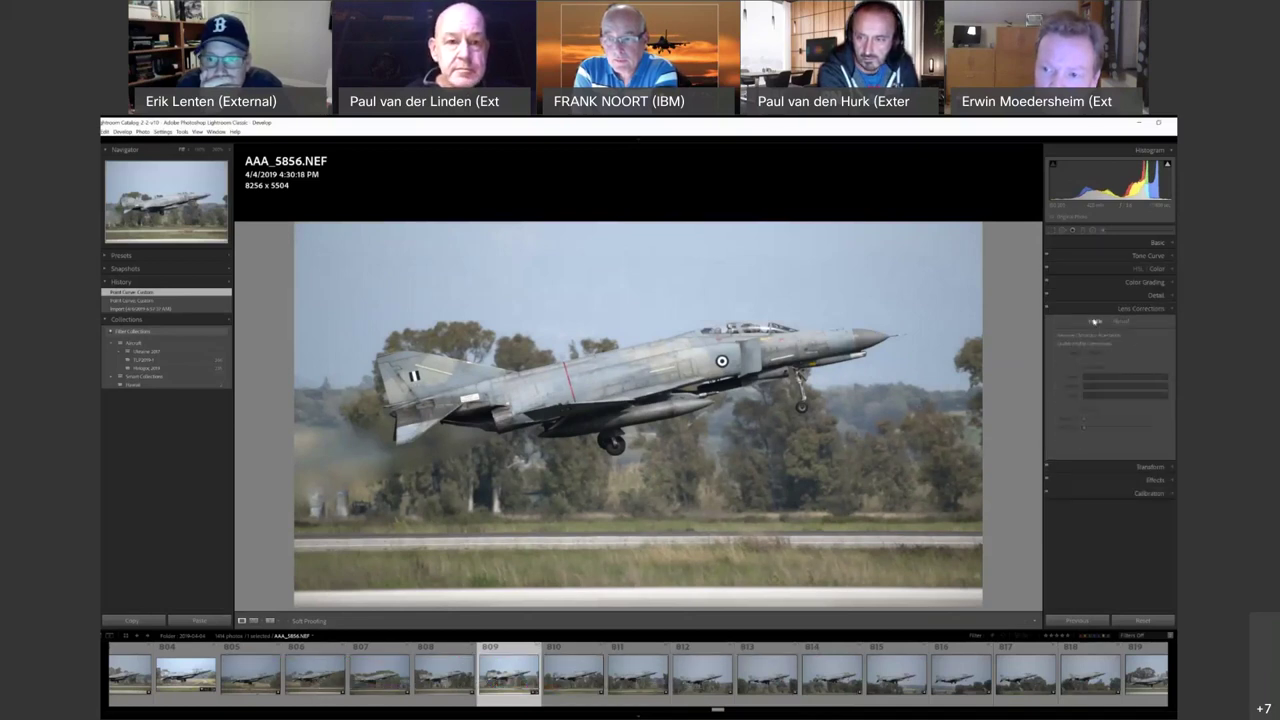
{"action": "left_click", "coordinate": [1051, 337]}
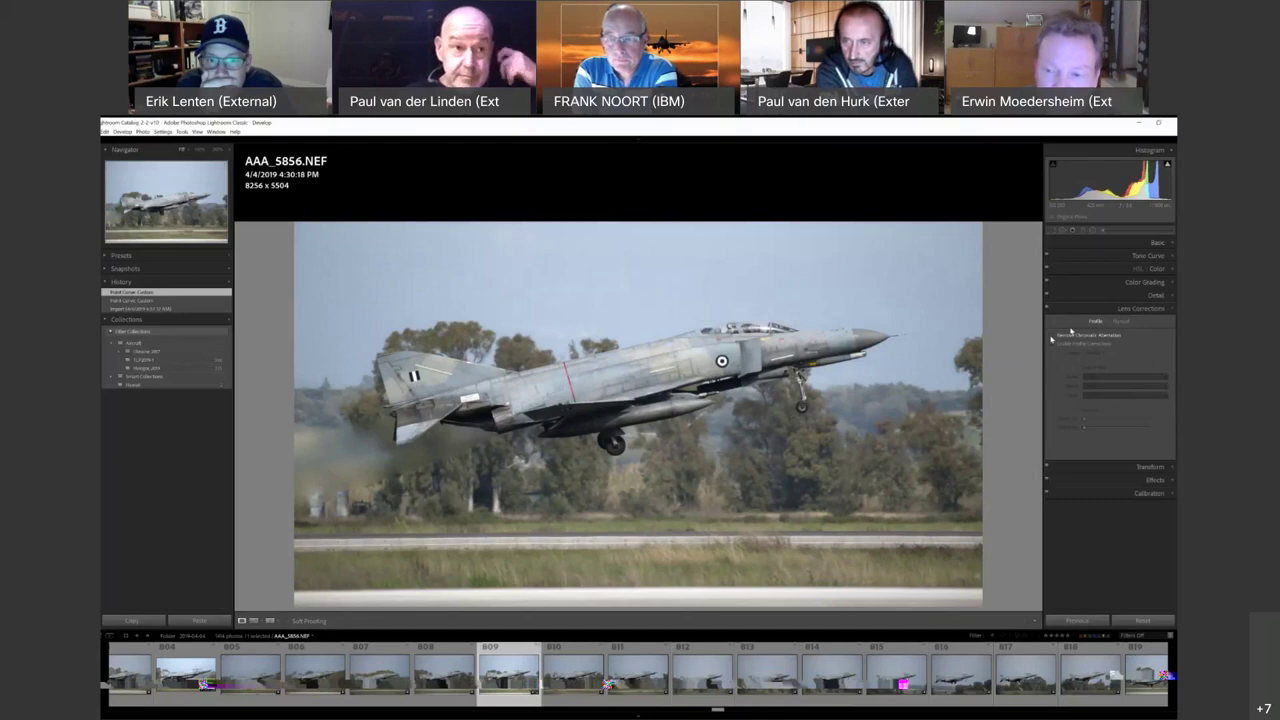
{"action": "left_click", "coordinate": [1051, 343]}
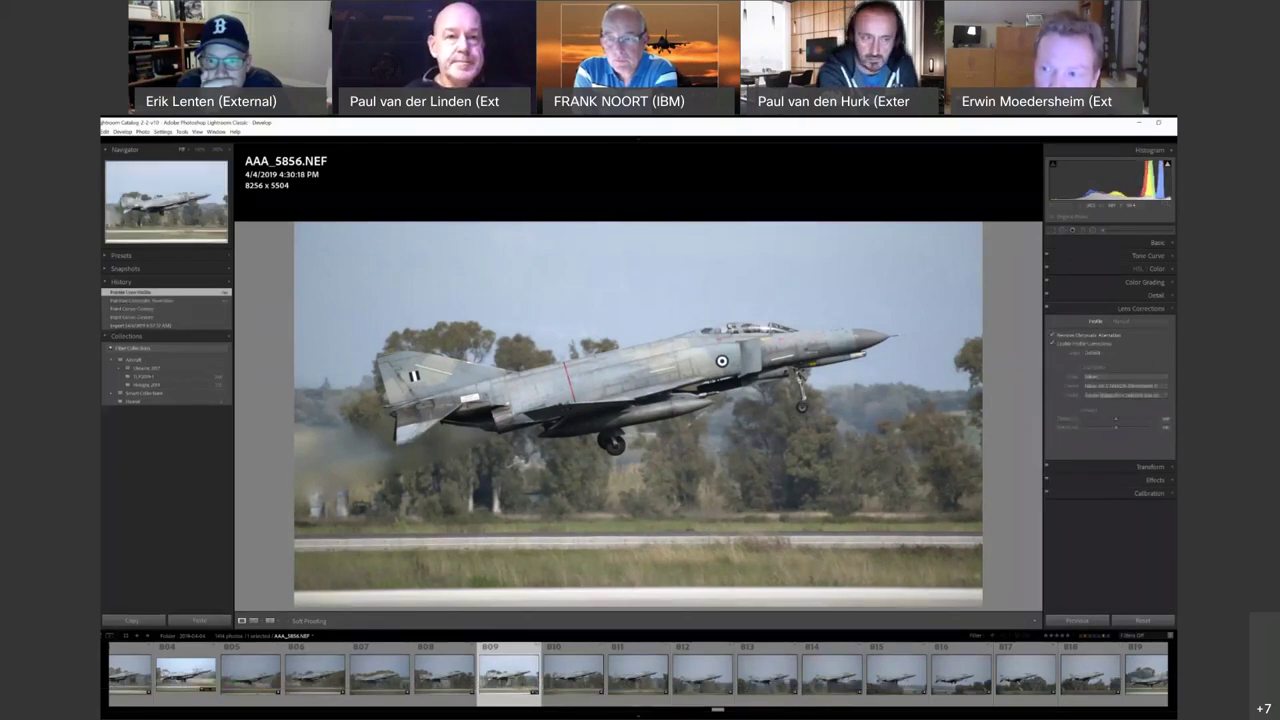
{"action": "left_click", "coordinate": [1160, 263]}
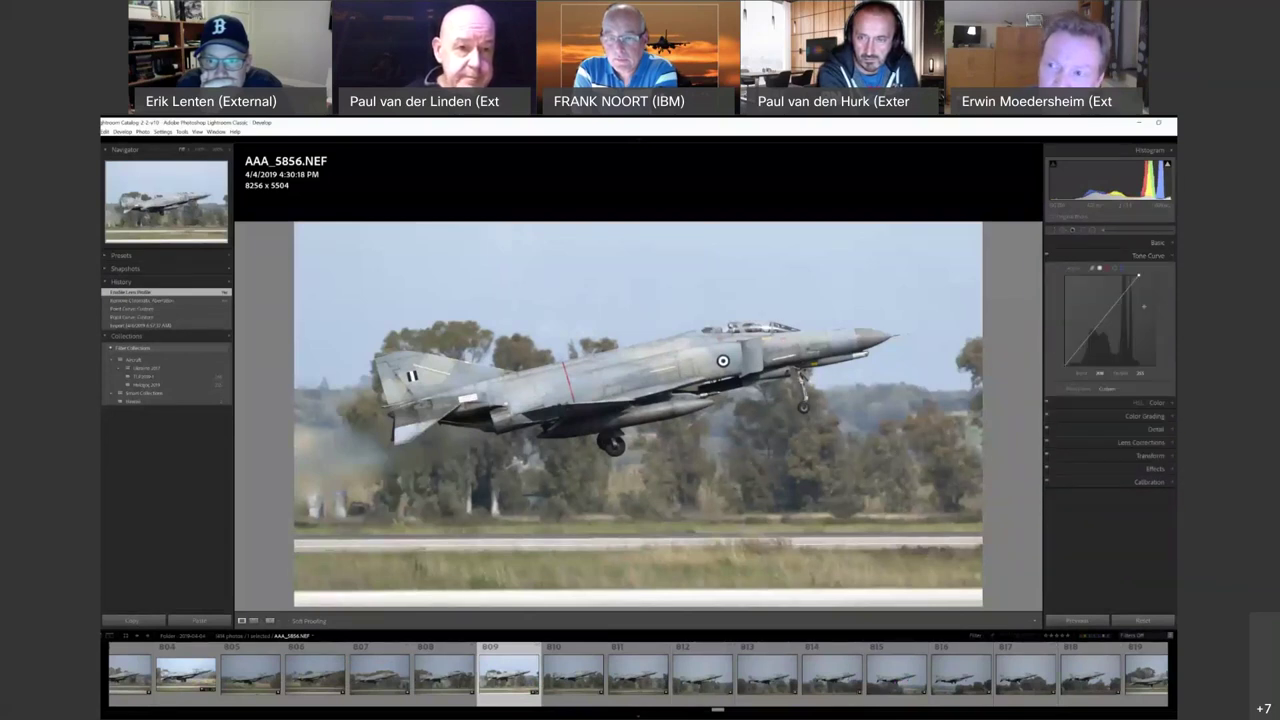
Turn on the highlight clipping warning and nudge the tone curve's top point
{"action": "left_click", "coordinate": [1167, 166]}
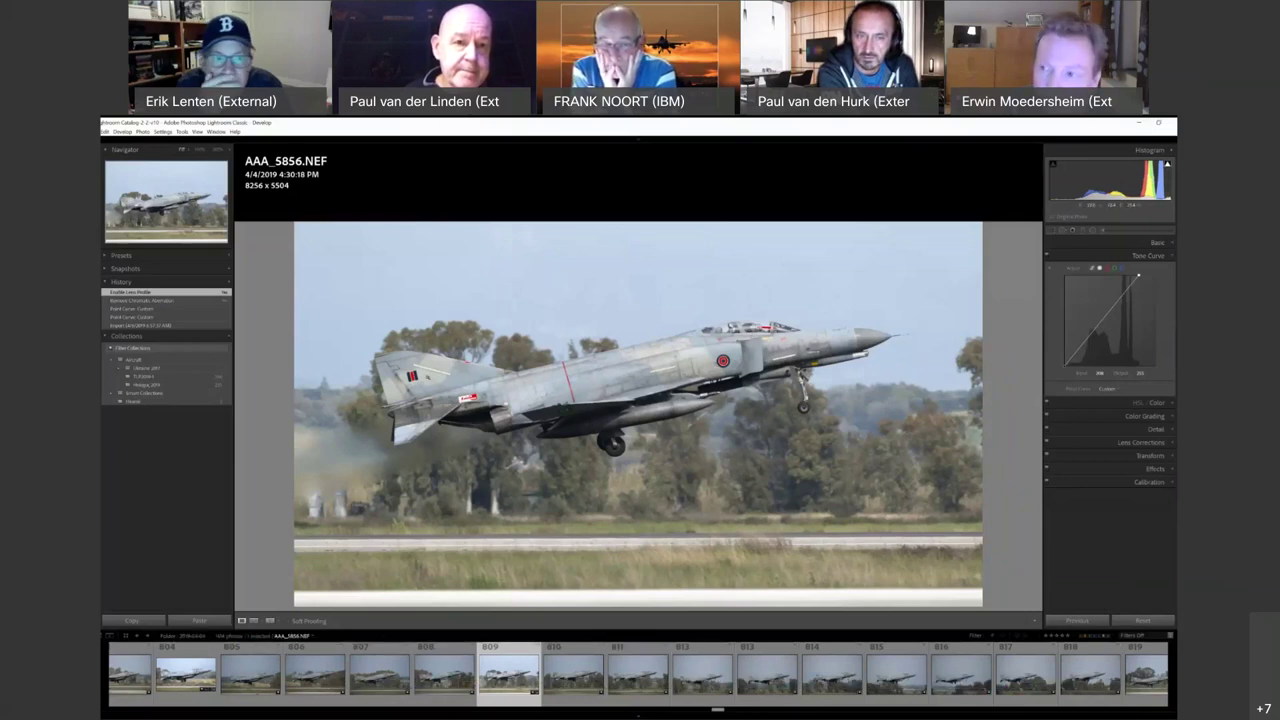
{"action": "mouse_move", "coordinate": [1138, 276]}
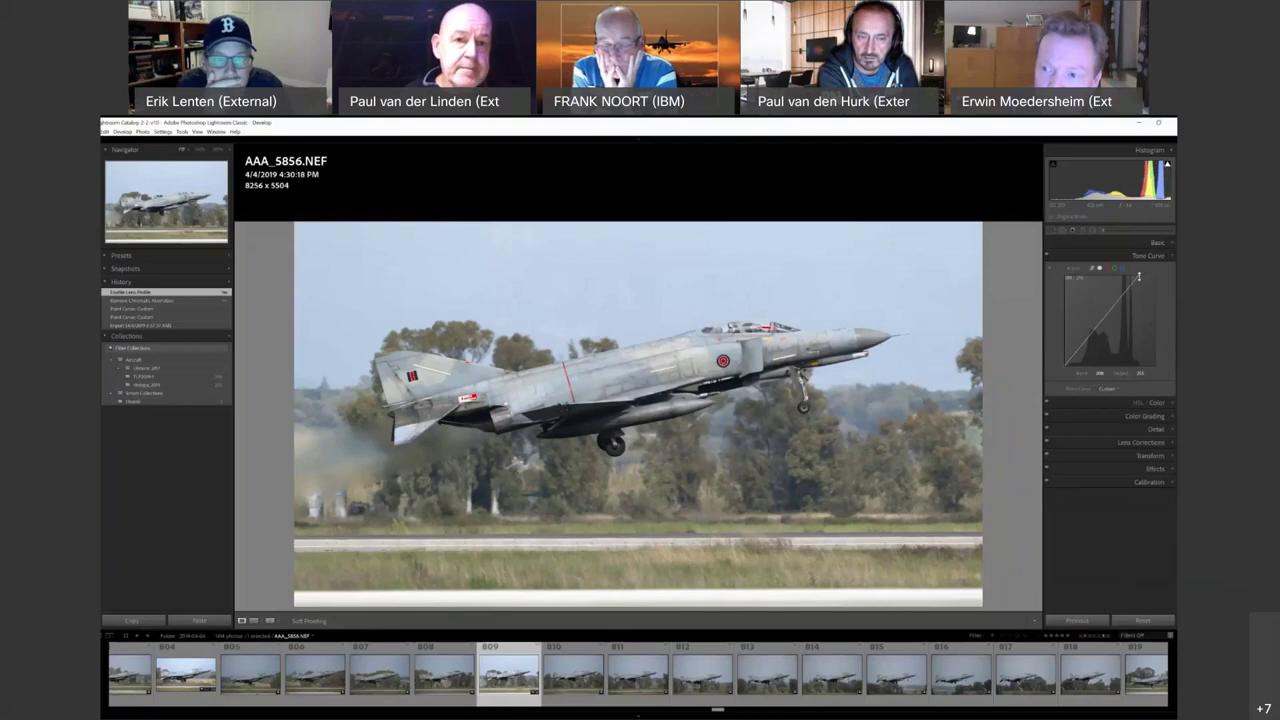
{"action": "left_click_drag", "start_coordinate": [1140, 279], "coordinate": [1148, 272]}
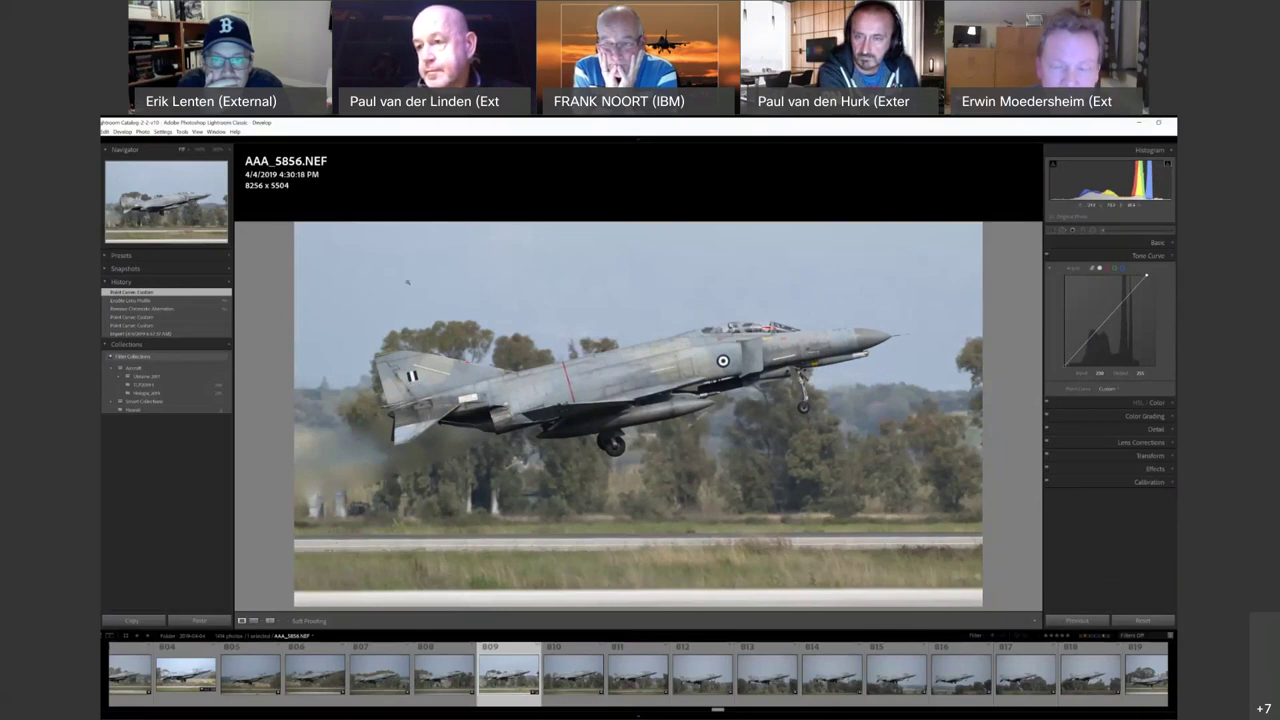
{"action": "left_click", "coordinate": [1165, 244]}
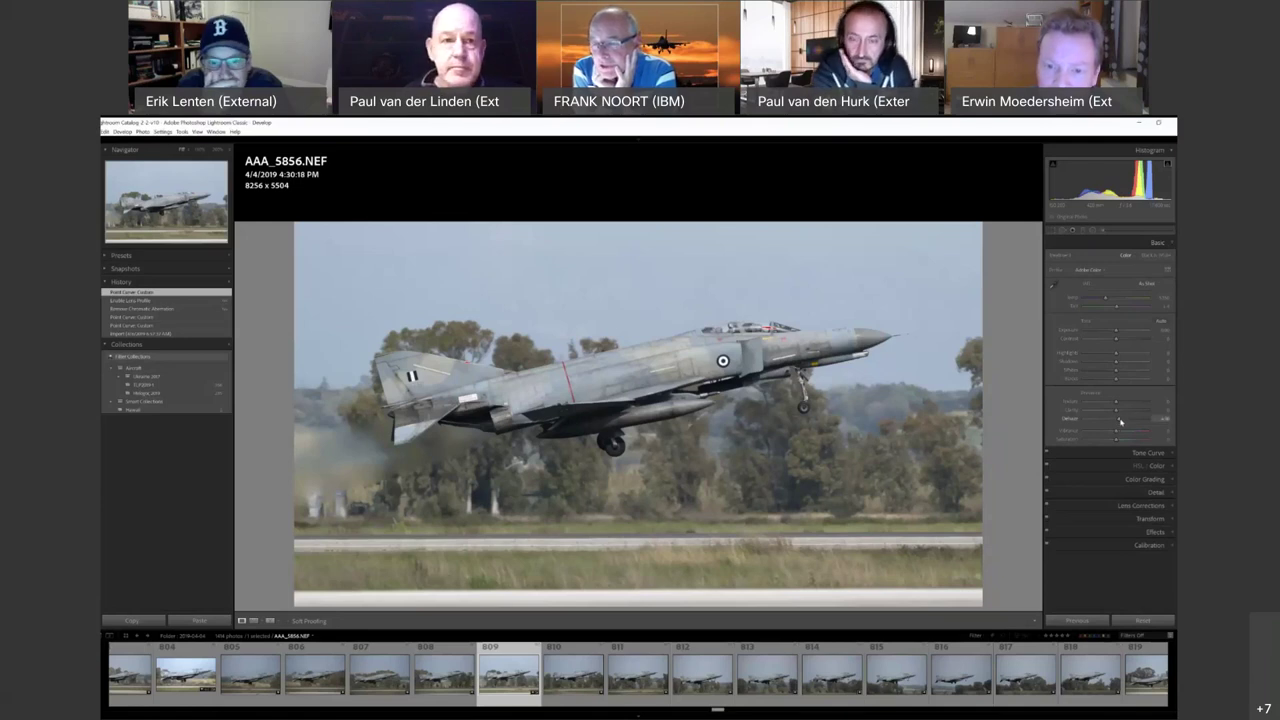
Add a slight Dehaze and set Saturation to about +5
{"action": "left_click_drag", "start_coordinate": [1118, 421], "coordinate": [1120, 424]}
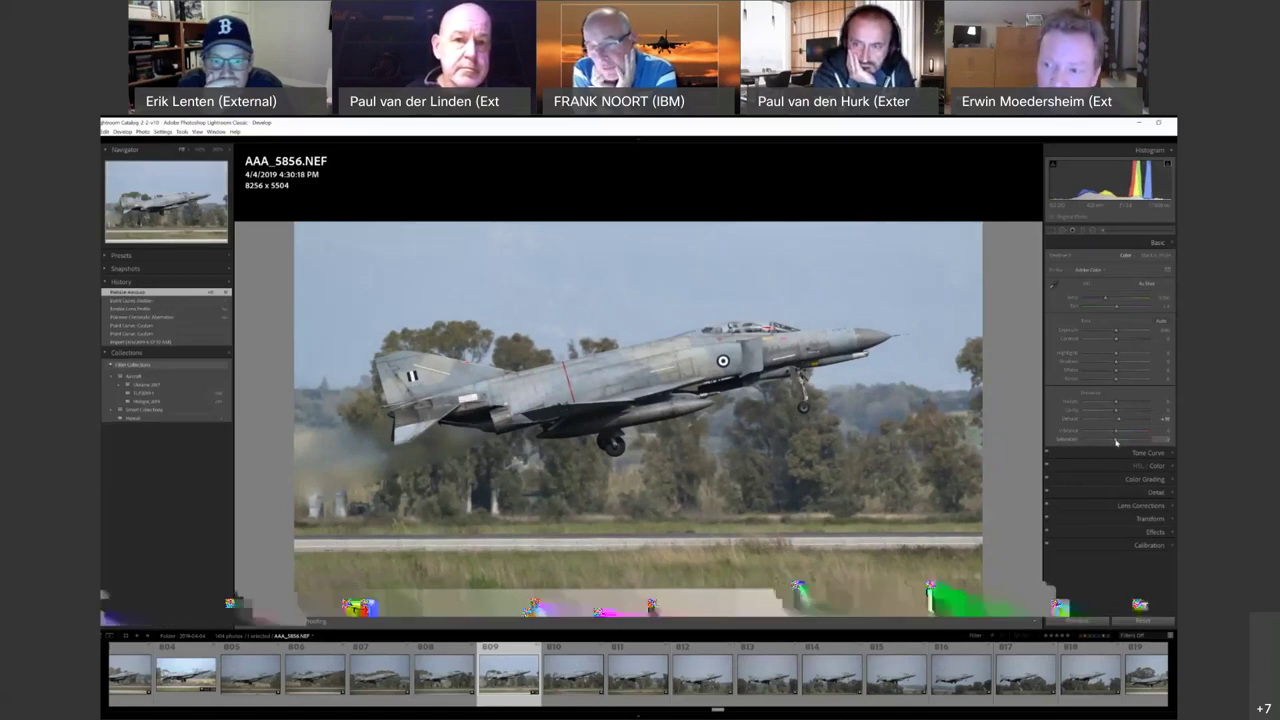
{"action": "left_click", "coordinate": [1116, 442]}
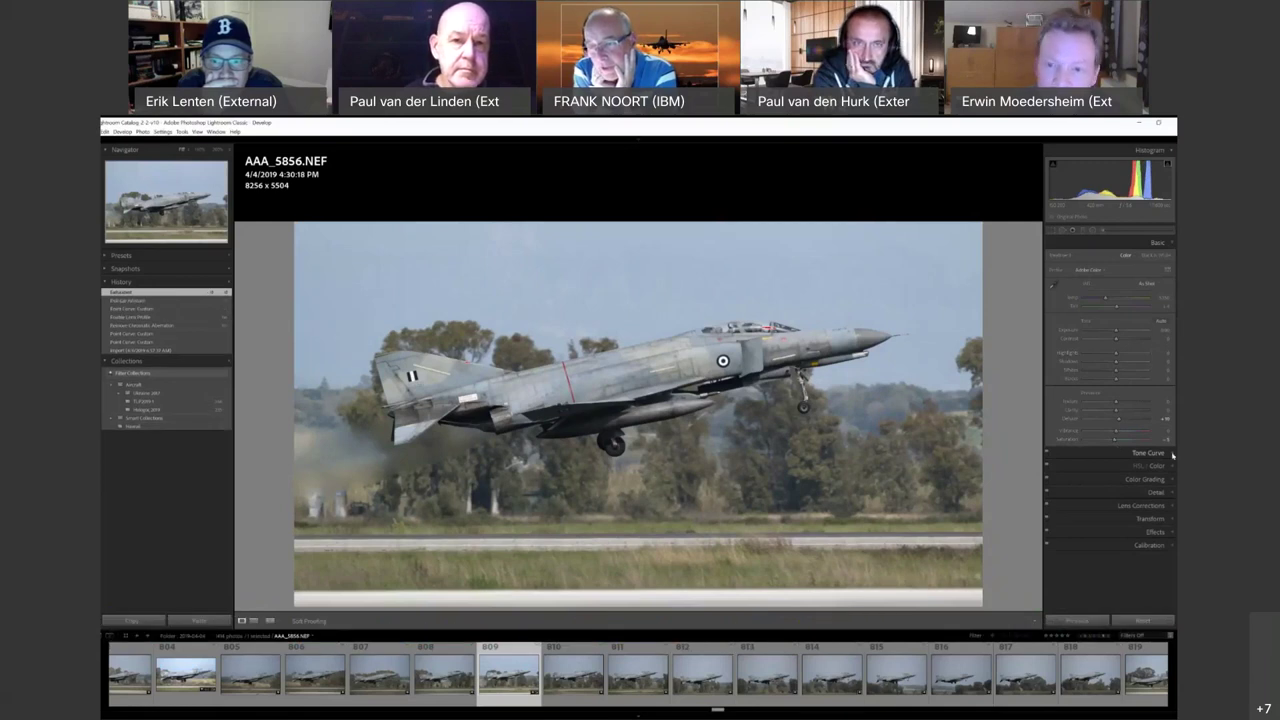
{"action": "left_click", "coordinate": [1172, 454]}
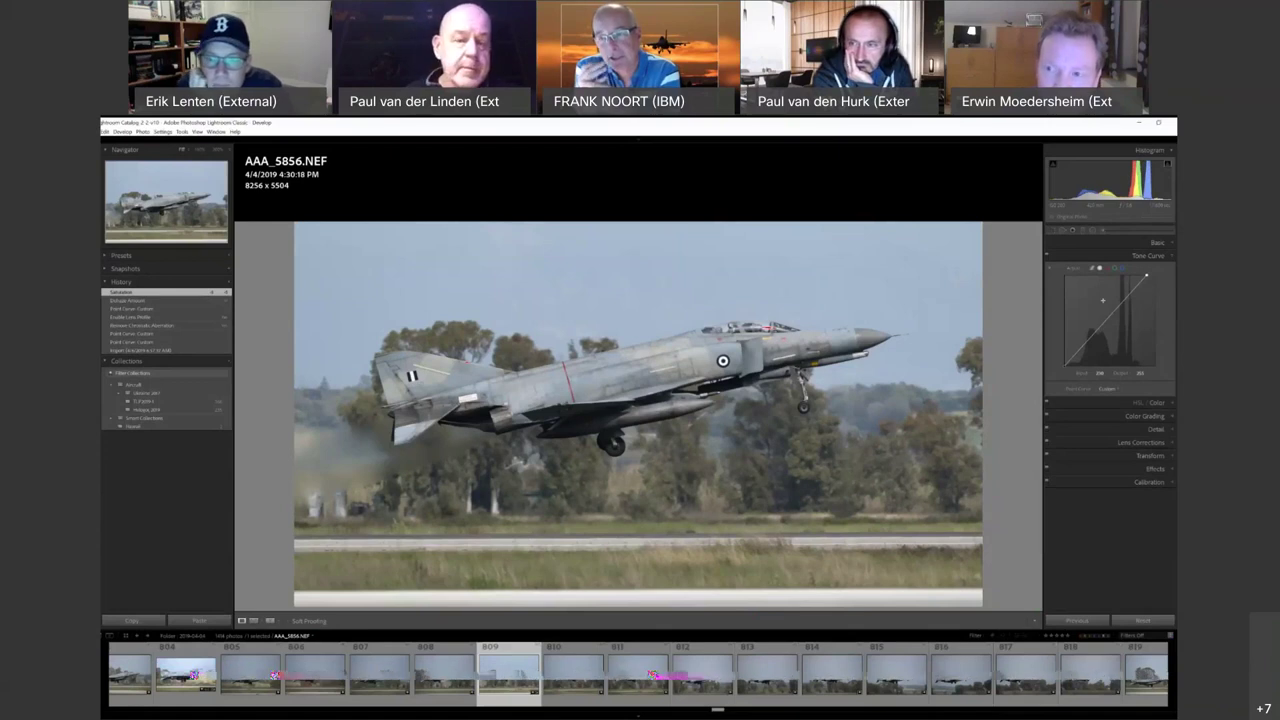
Lift the blue channel curve's top end, then switch to the parametric curve
{"action": "left_click", "coordinate": [1163, 242]}
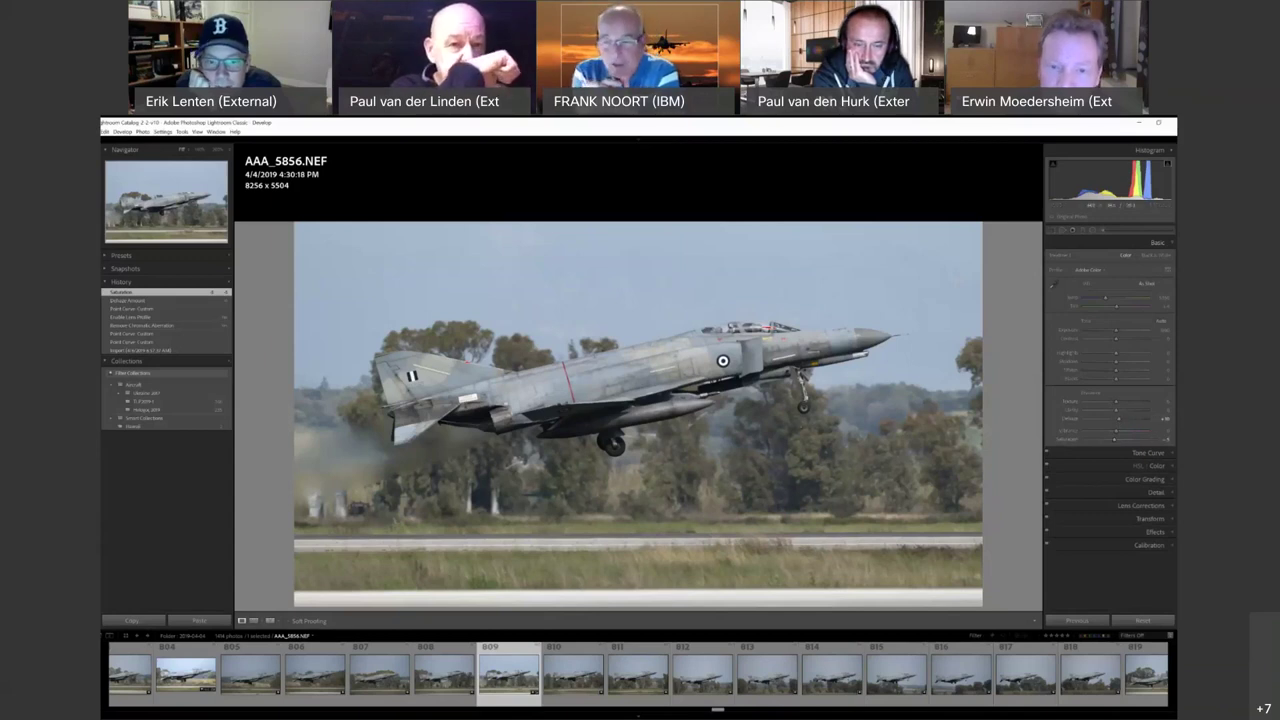
{"action": "left_click", "coordinate": [1128, 453]}
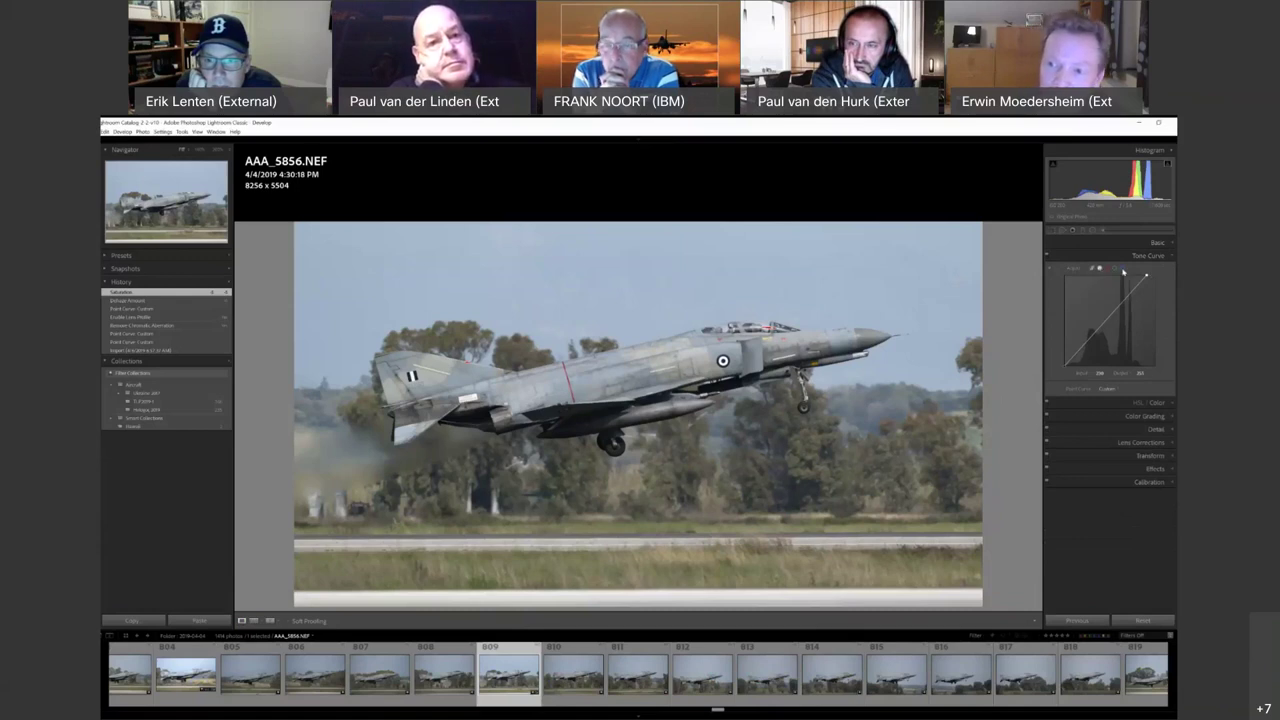
{"action": "left_click", "coordinate": [1122, 270]}
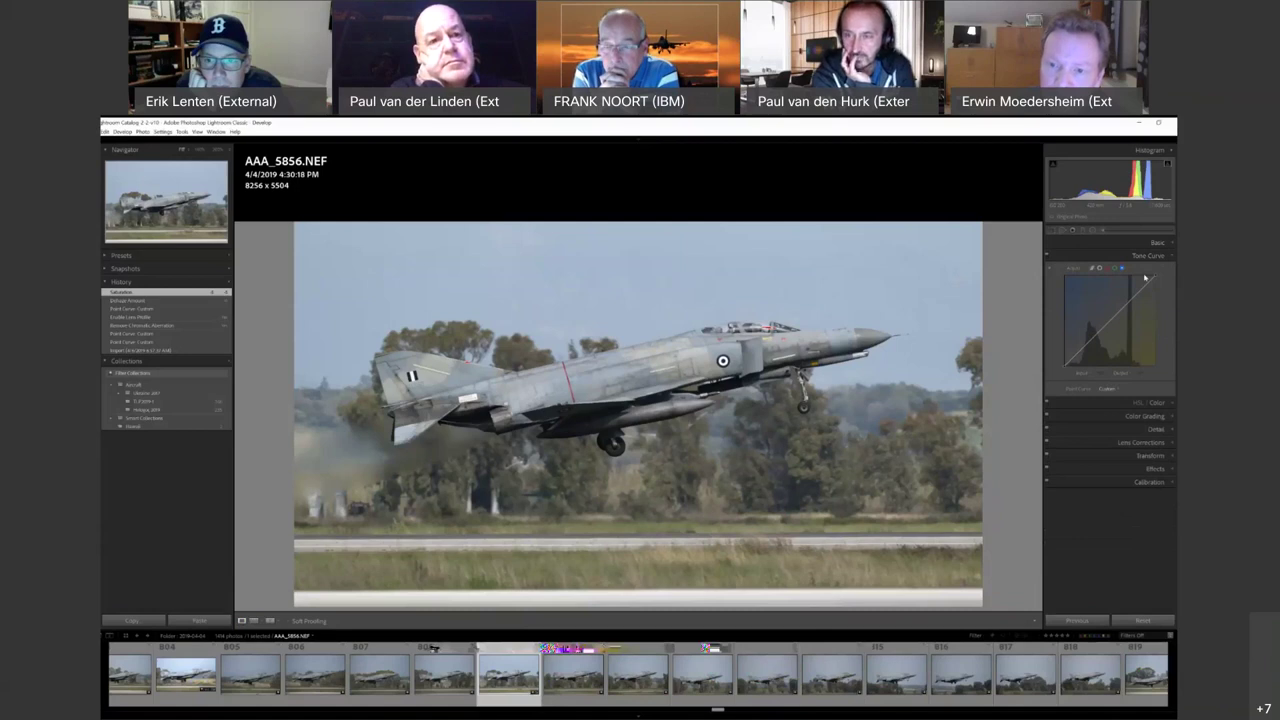
{"action": "left_click_drag", "start_coordinate": [1145, 278], "coordinate": [1156, 278]}
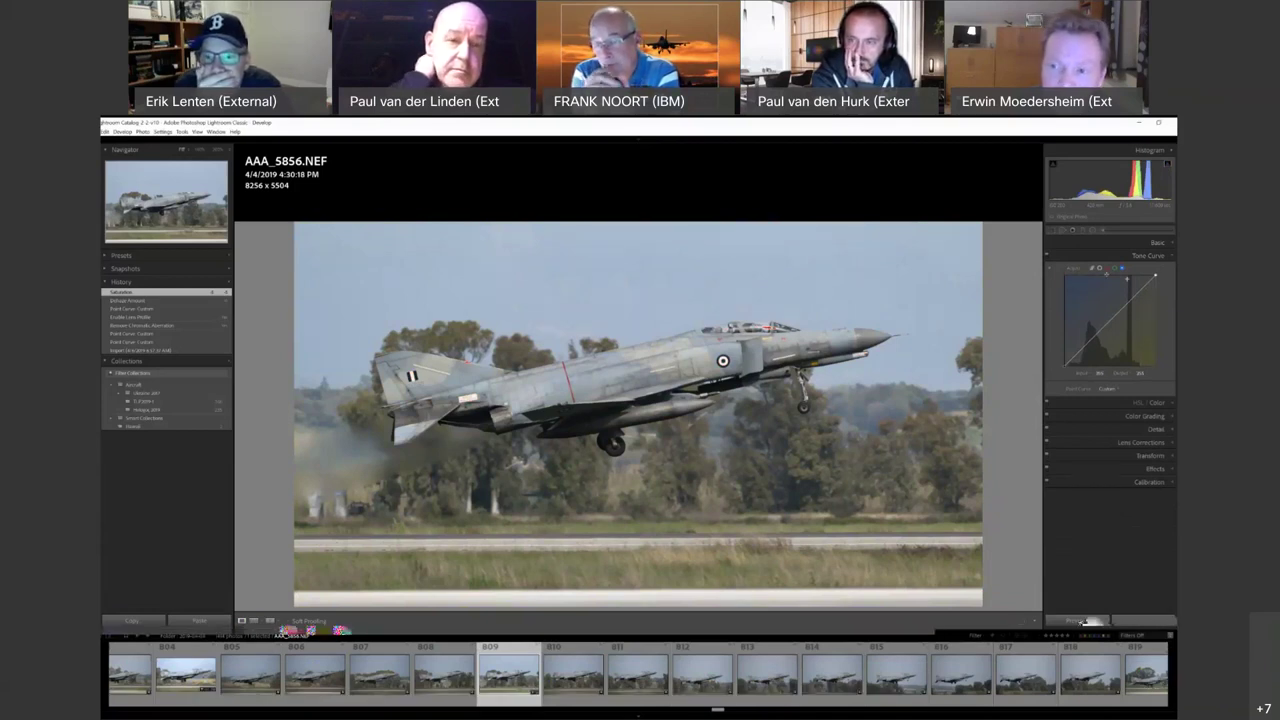
{"action": "left_click", "coordinate": [1094, 268]}
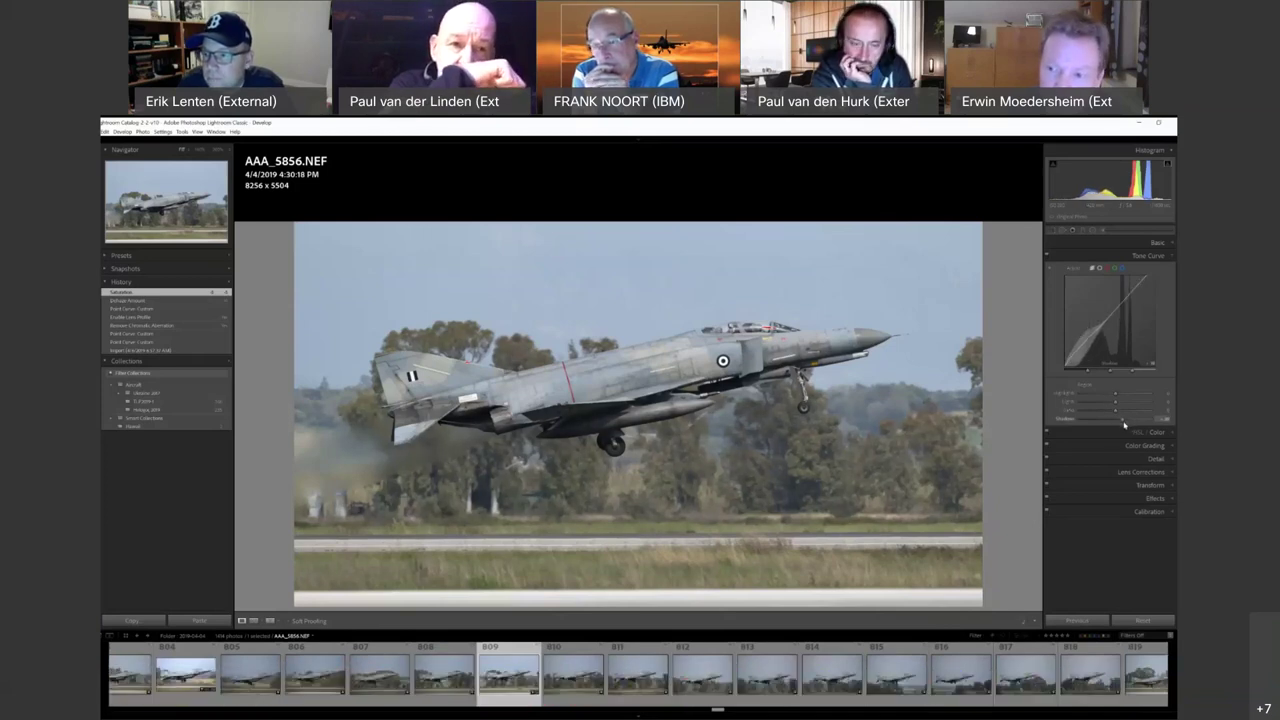
Brighten the photo by raising Darks, Lights and Shadows, and reshape the curve graph
{"action": "left_click_drag", "start_coordinate": [1124, 425], "coordinate": [1117, 418]}
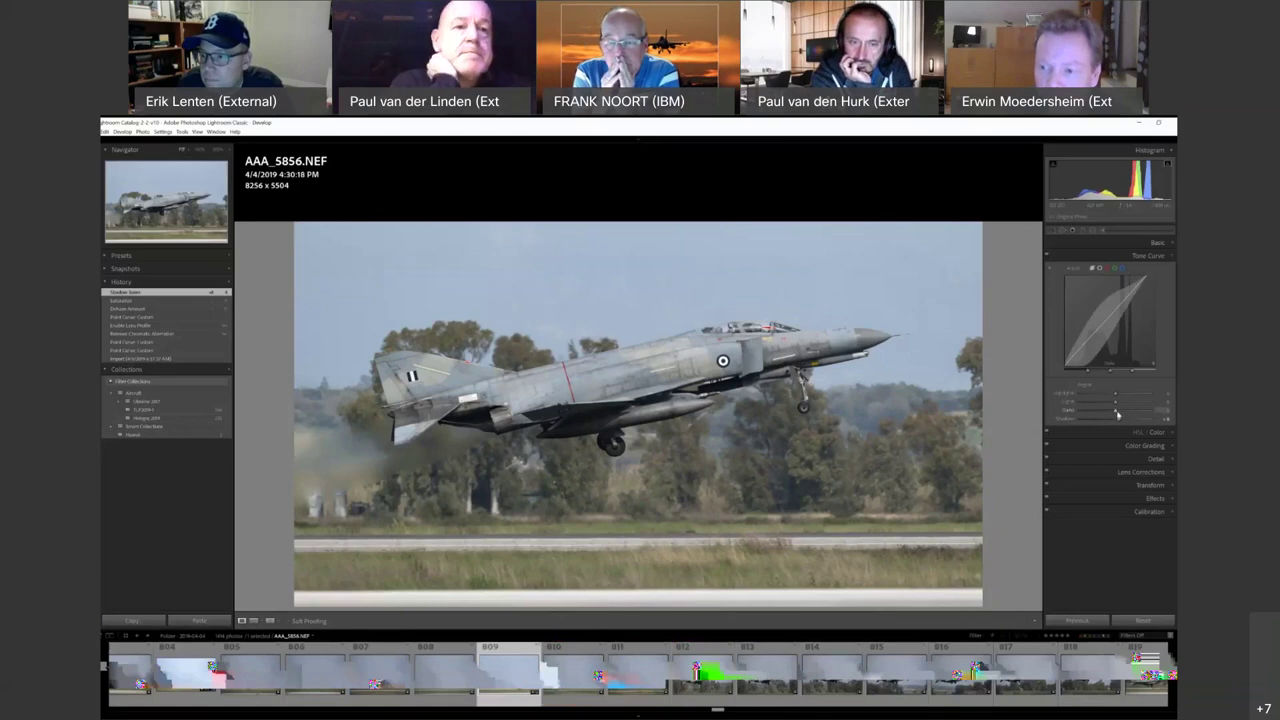
{"action": "left_click_drag", "start_coordinate": [1117, 414], "coordinate": [1113, 419]}
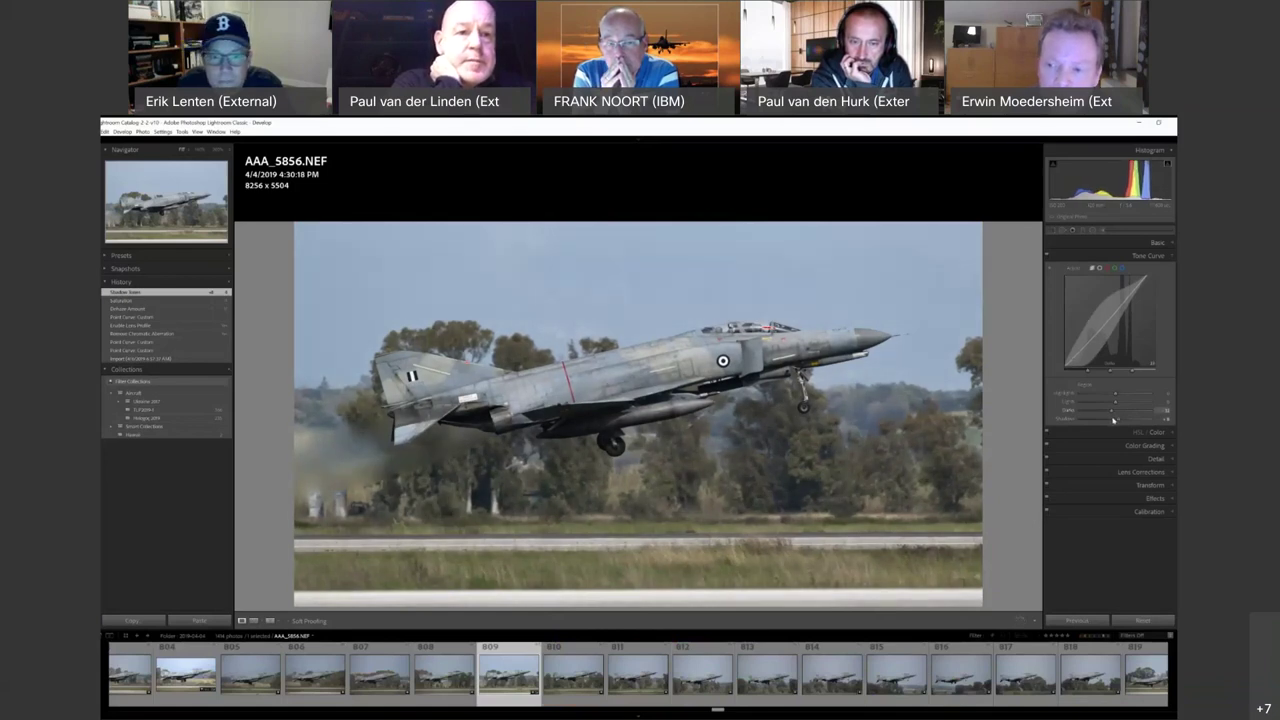
{"action": "left_click", "coordinate": [1158, 243]}
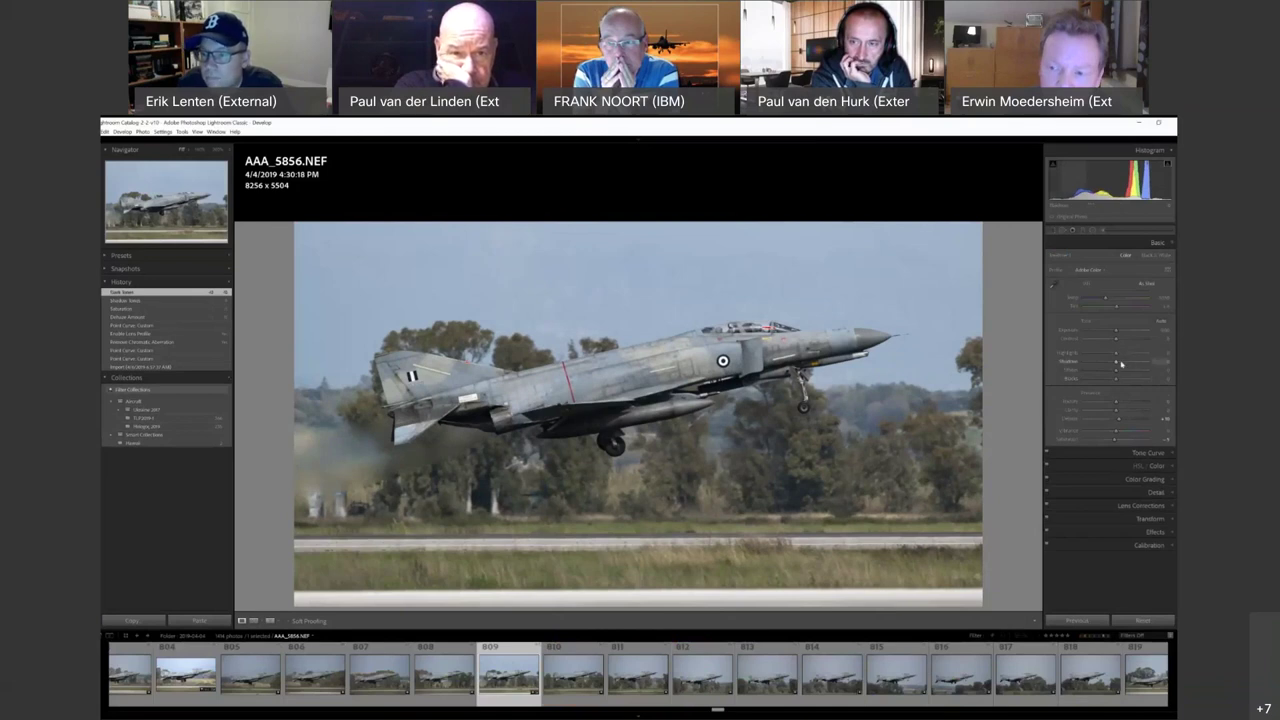
{"action": "left_click", "coordinate": [1155, 451]}
{"action": "left_click_drag", "start_coordinate": [1113, 413], "coordinate": [1097, 418]}
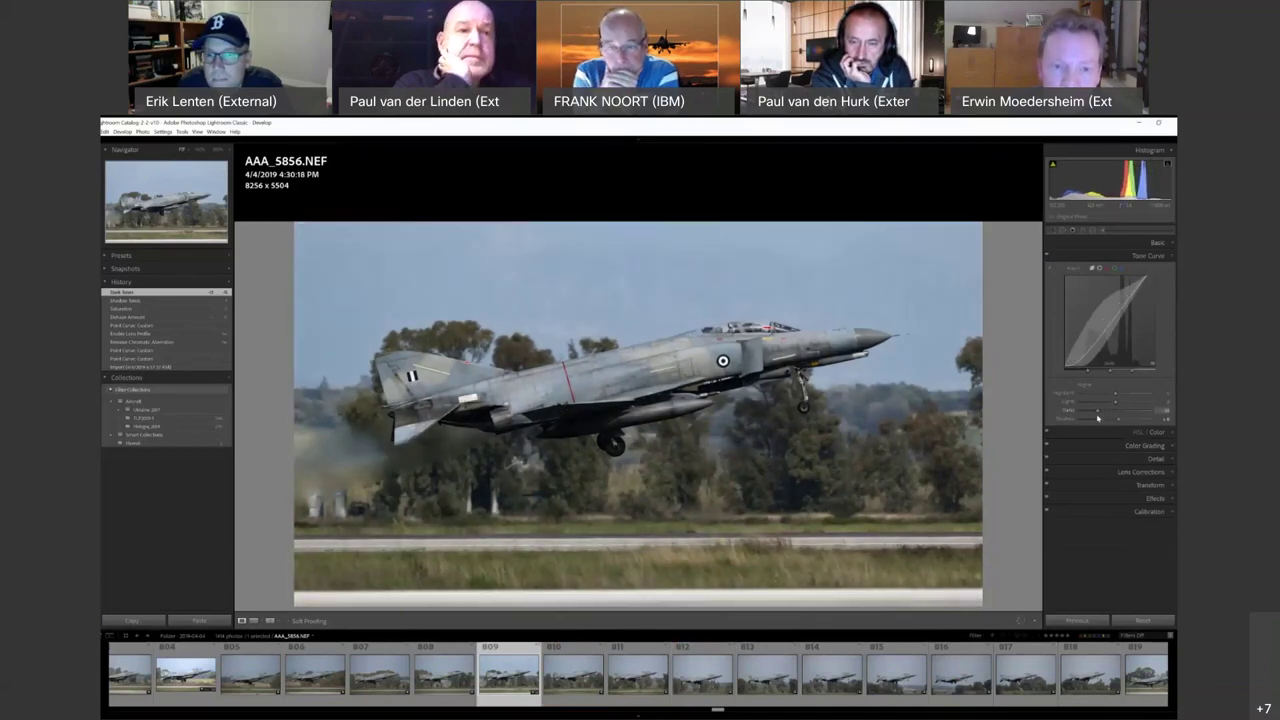
{"action": "left_click_drag", "start_coordinate": [1097, 418], "coordinate": [1098, 419]}
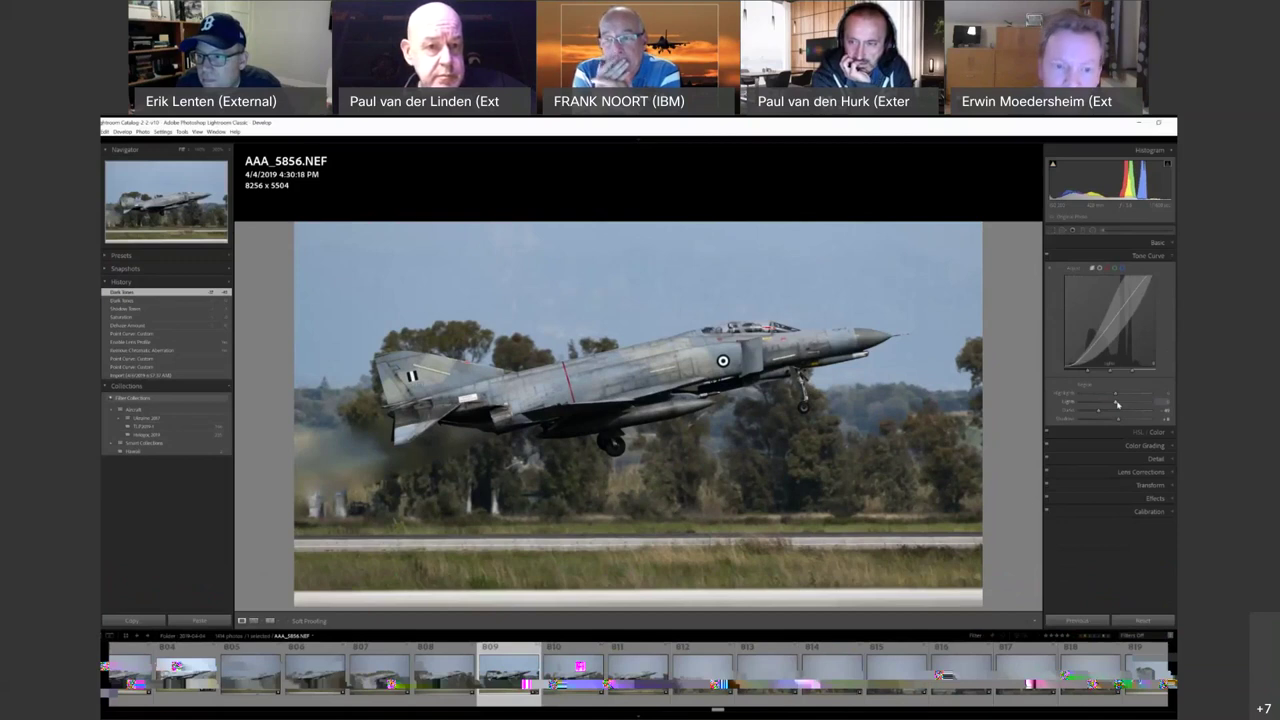
{"action": "left_click_drag", "start_coordinate": [1117, 403], "coordinate": [1128, 405]}
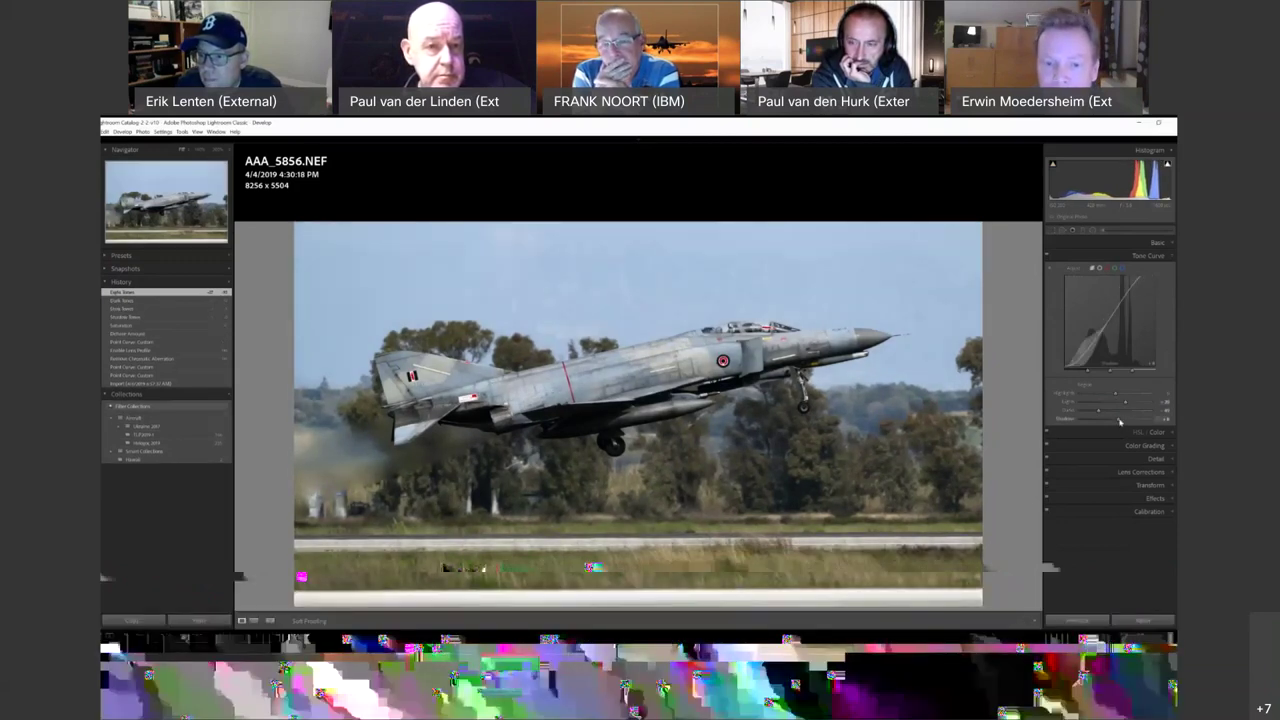
{"action": "left_click_drag", "start_coordinate": [1126, 421], "coordinate": [1134, 421]}
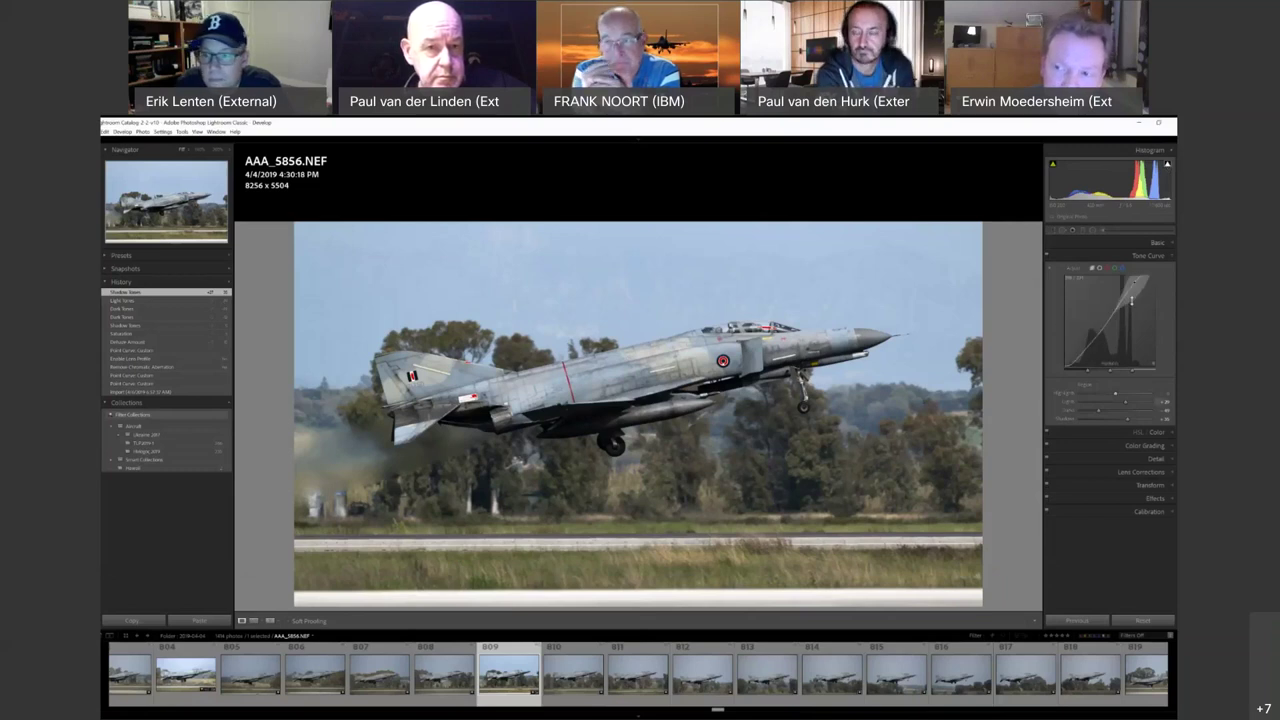
{"action": "left_click_drag", "start_coordinate": [1118, 321], "coordinate": [1128, 287]}
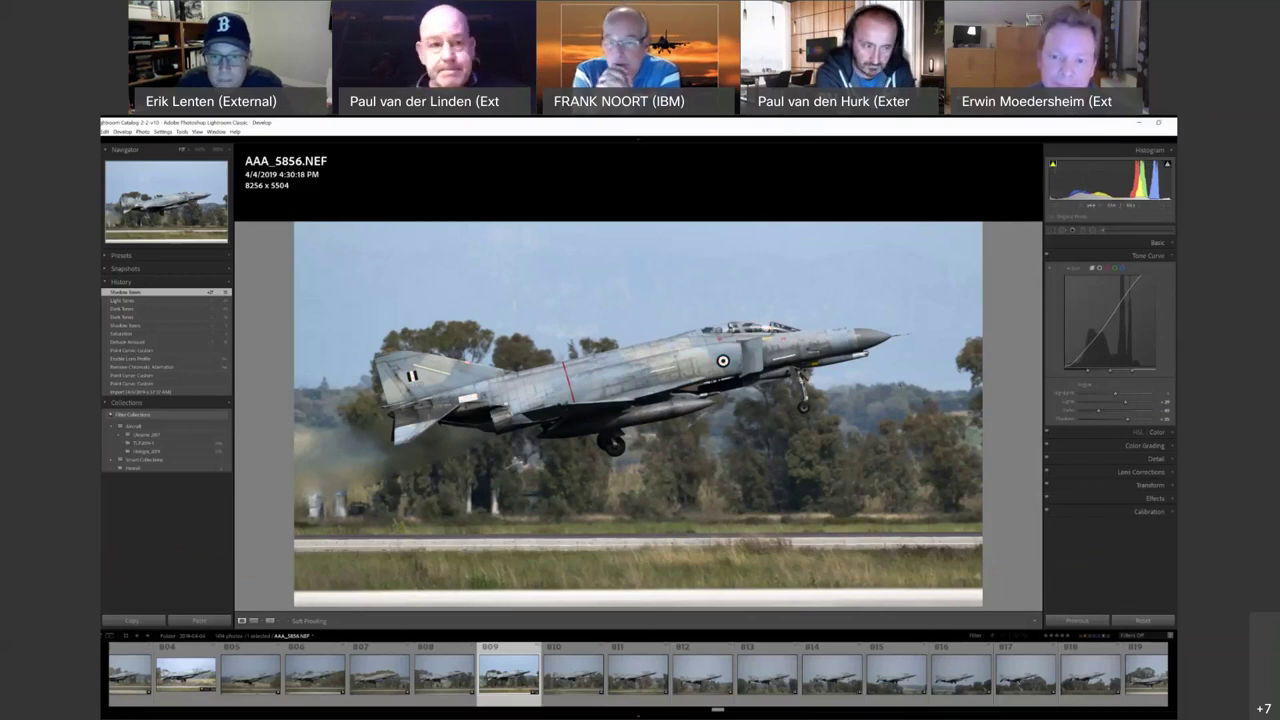
Compare with the original, then raise Darks, lower Lights and lift Shadows slightly
{"action": "left_click", "coordinate": [165, 392]}
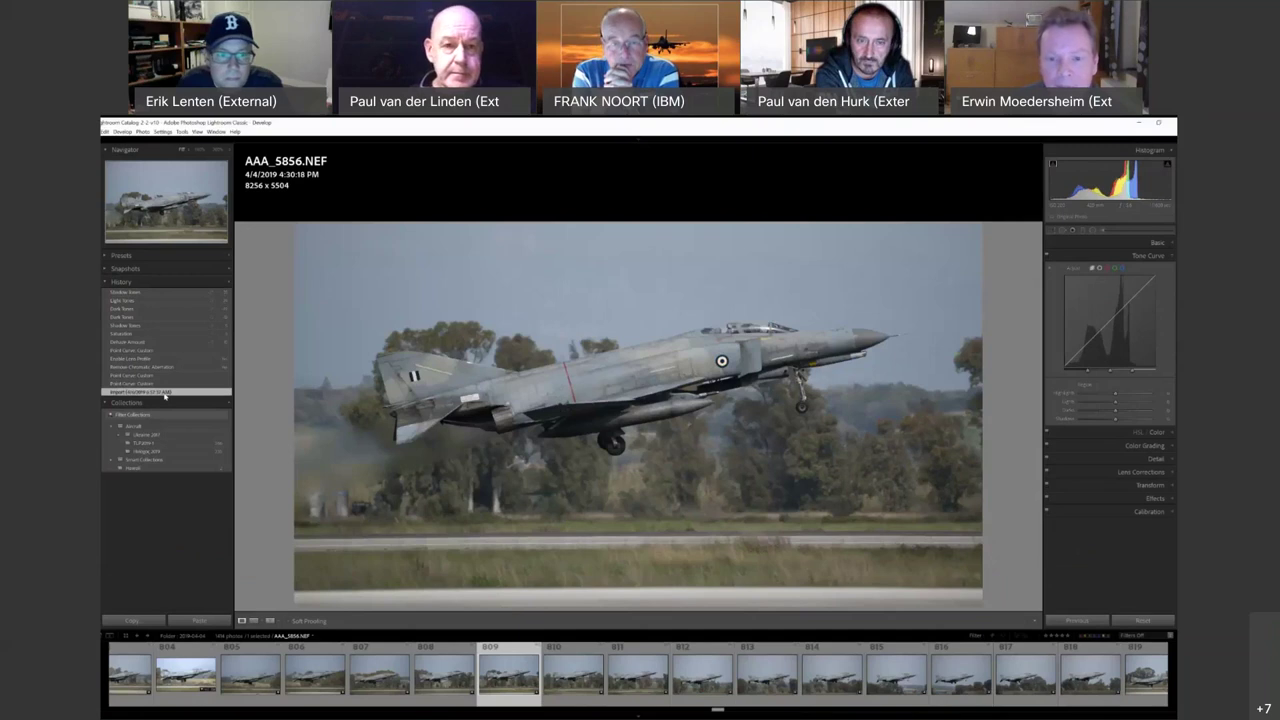
{"action": "left_click", "coordinate": [132, 293]}
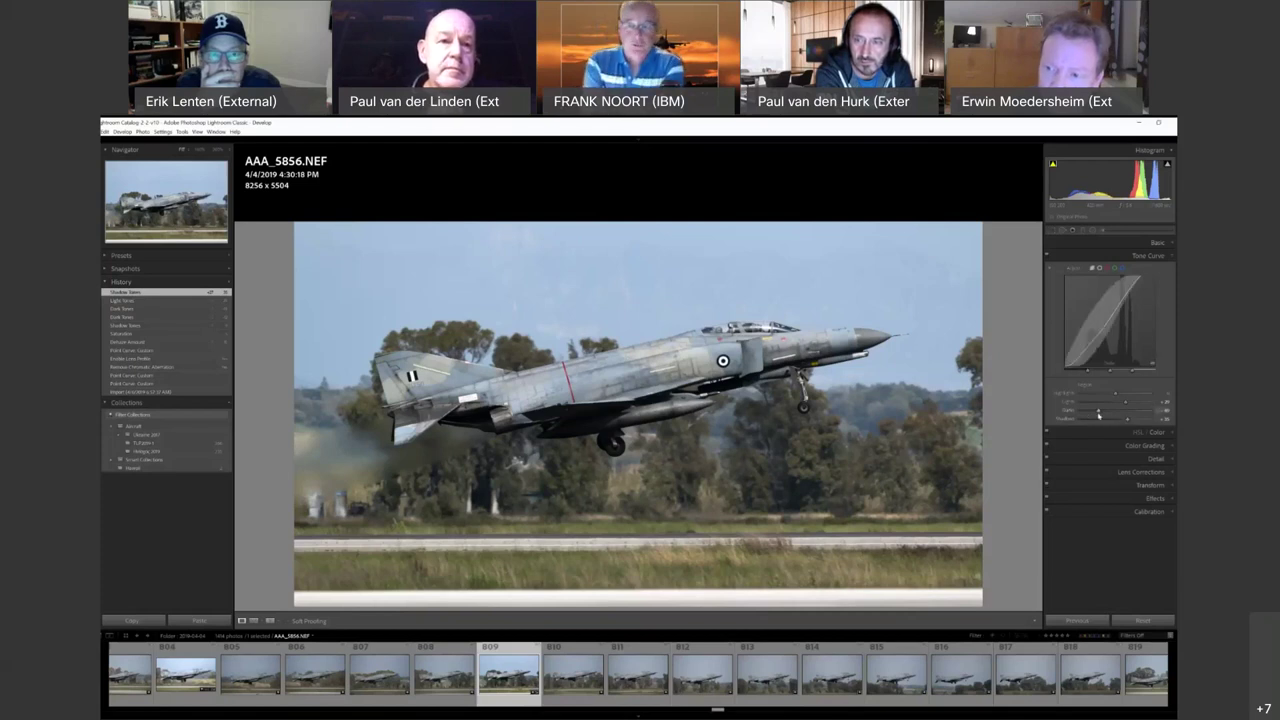
{"action": "left_click_drag", "start_coordinate": [1098, 413], "coordinate": [1110, 414]}
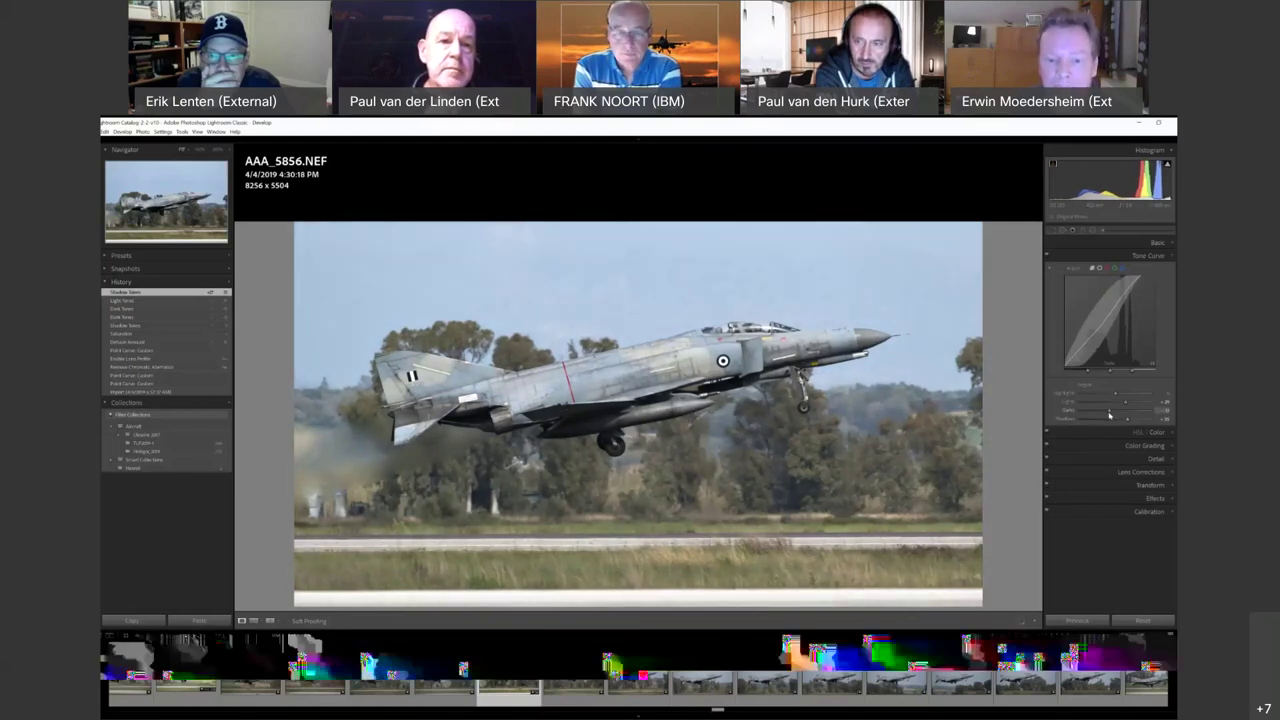
{"action": "left_click_drag", "start_coordinate": [1110, 414], "coordinate": [1108, 412]}
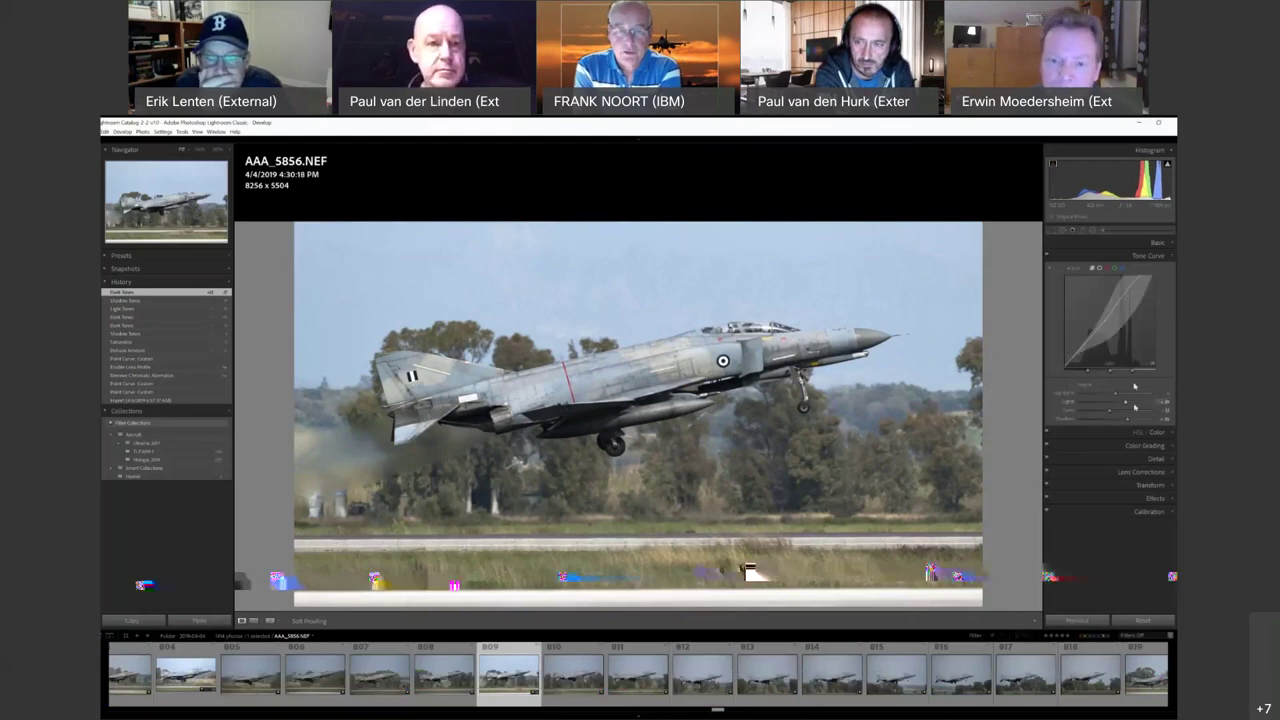
{"action": "left_click_drag", "start_coordinate": [1125, 401], "coordinate": [1118, 401]}
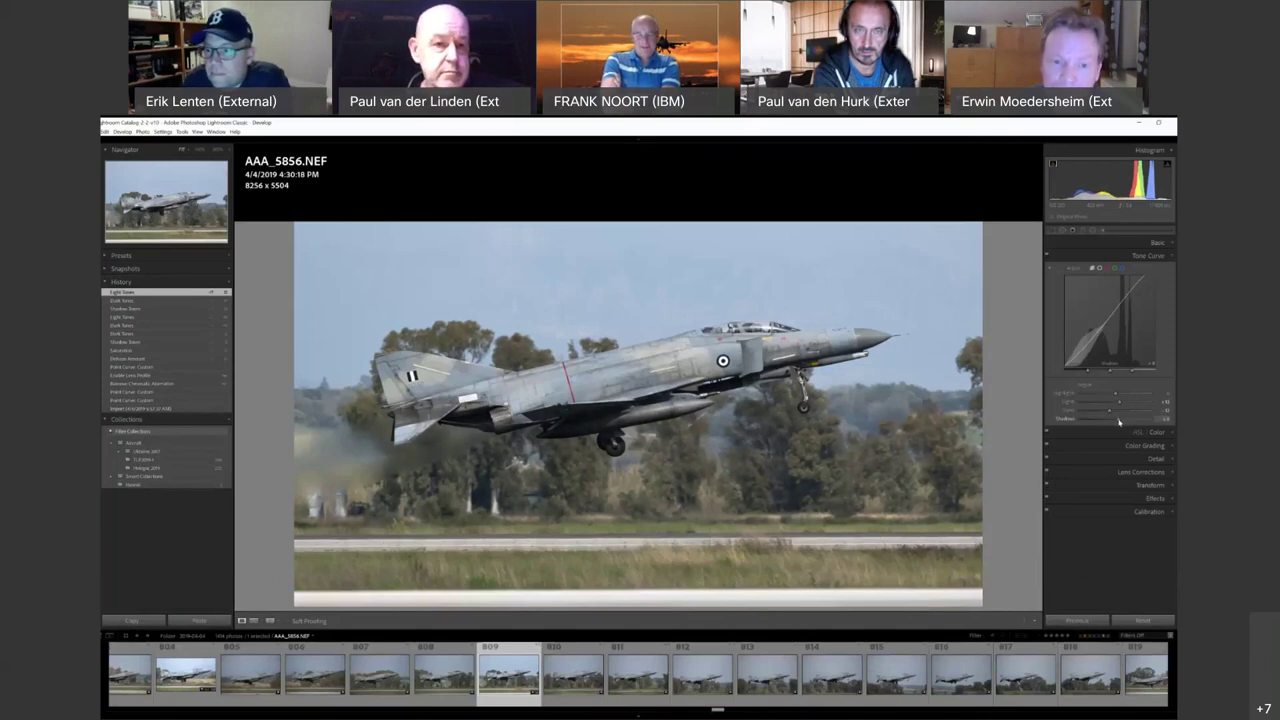
{"action": "left_click_drag", "start_coordinate": [1119, 420], "coordinate": [1127, 420]}
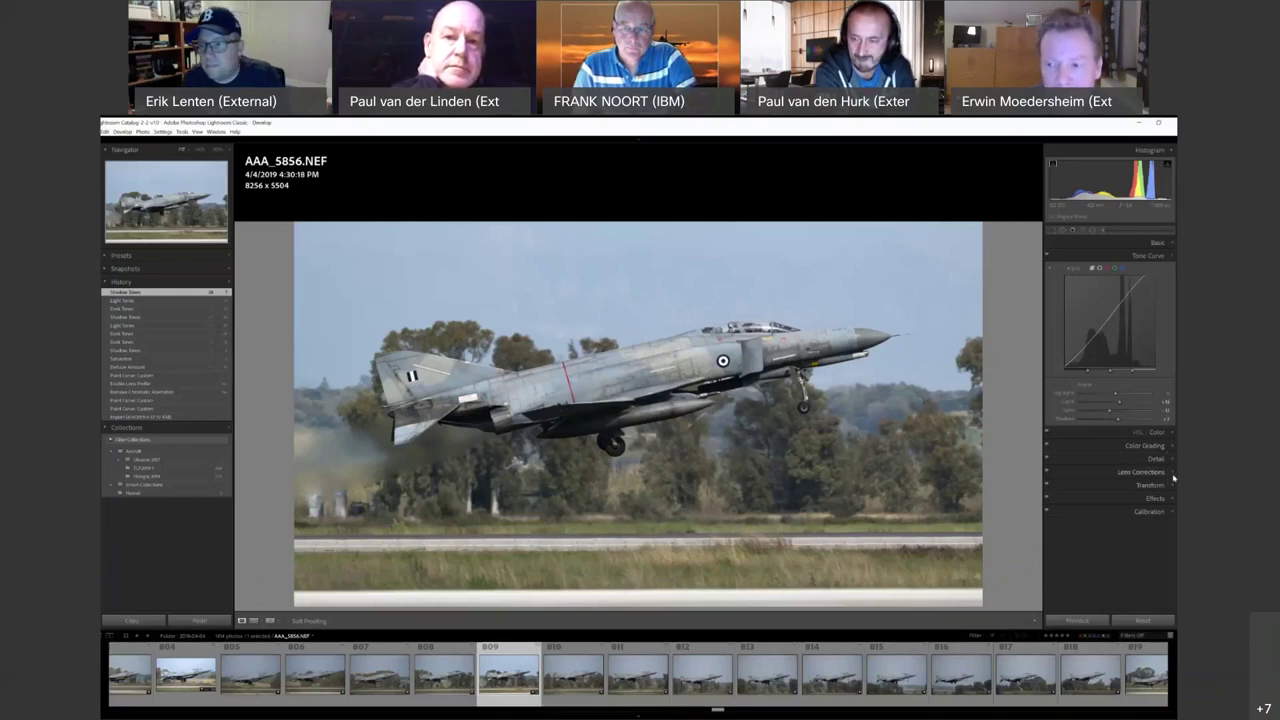
Show the Manual tab of the Lens Corrections panel
{"action": "left_click", "coordinate": [1173, 474]}
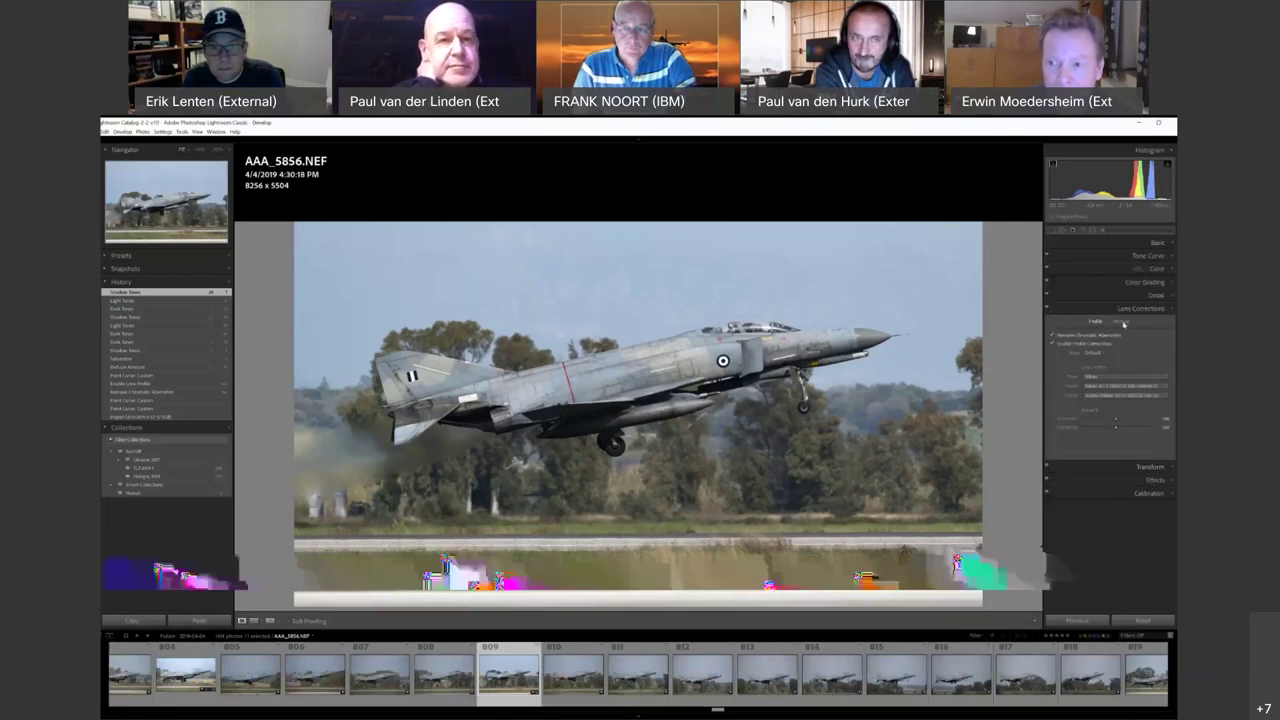
{"action": "left_click", "coordinate": [1121, 321]}
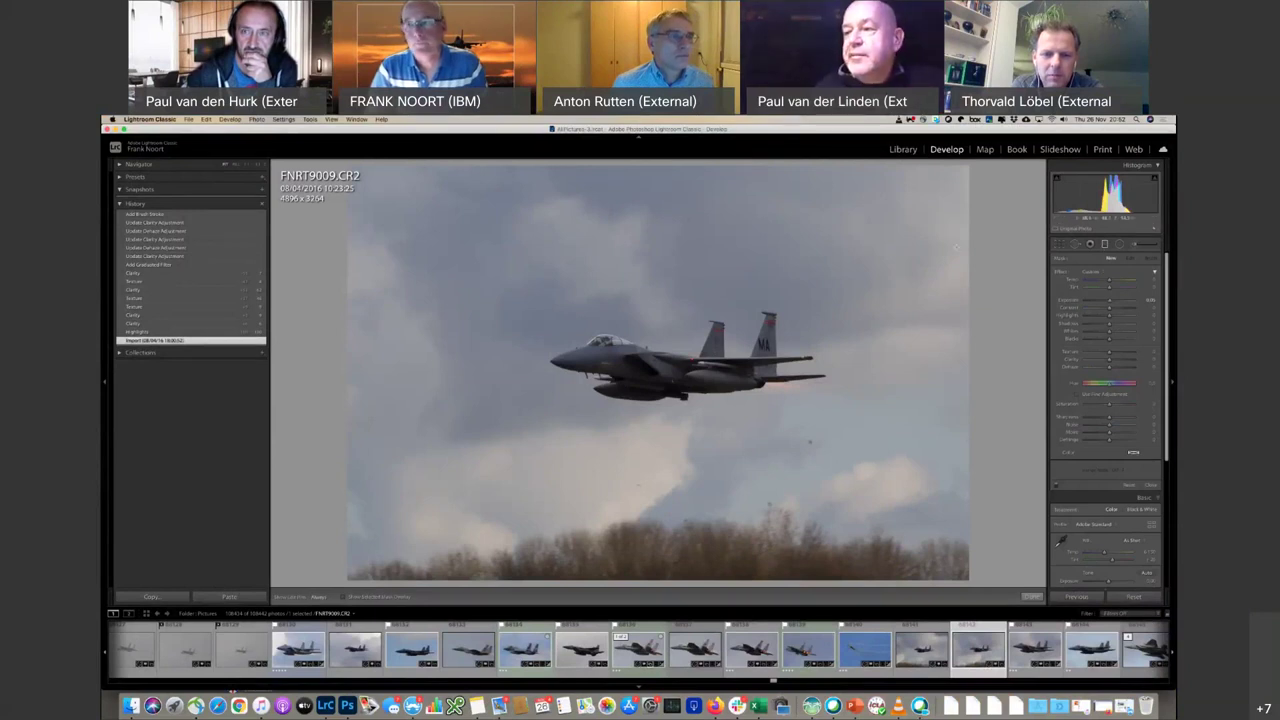
Exit the Graduated Filter mask on FNRT9009.CR2 so the Basic panel shows
{"action": "key", "text": "d"}
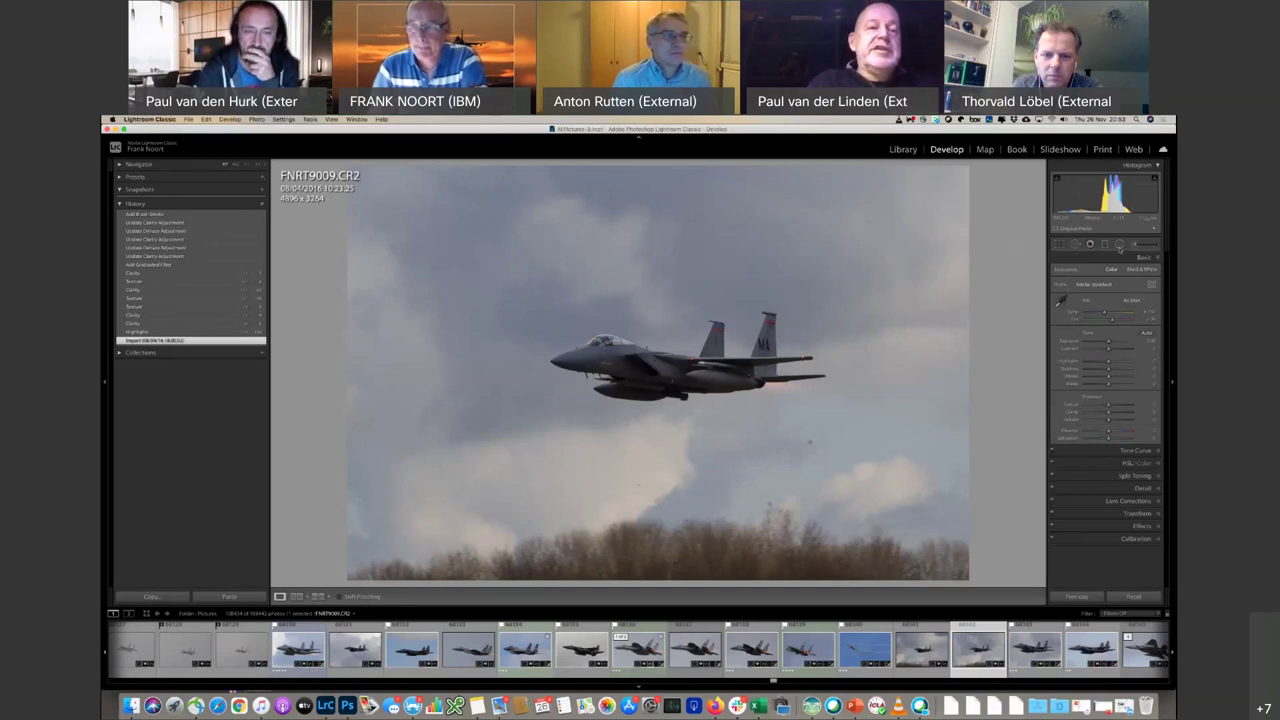
Draw a graduated filter from the top of the sky downward on FNRT9009.CR2, then close the tool
{"action": "key", "text": "m"}
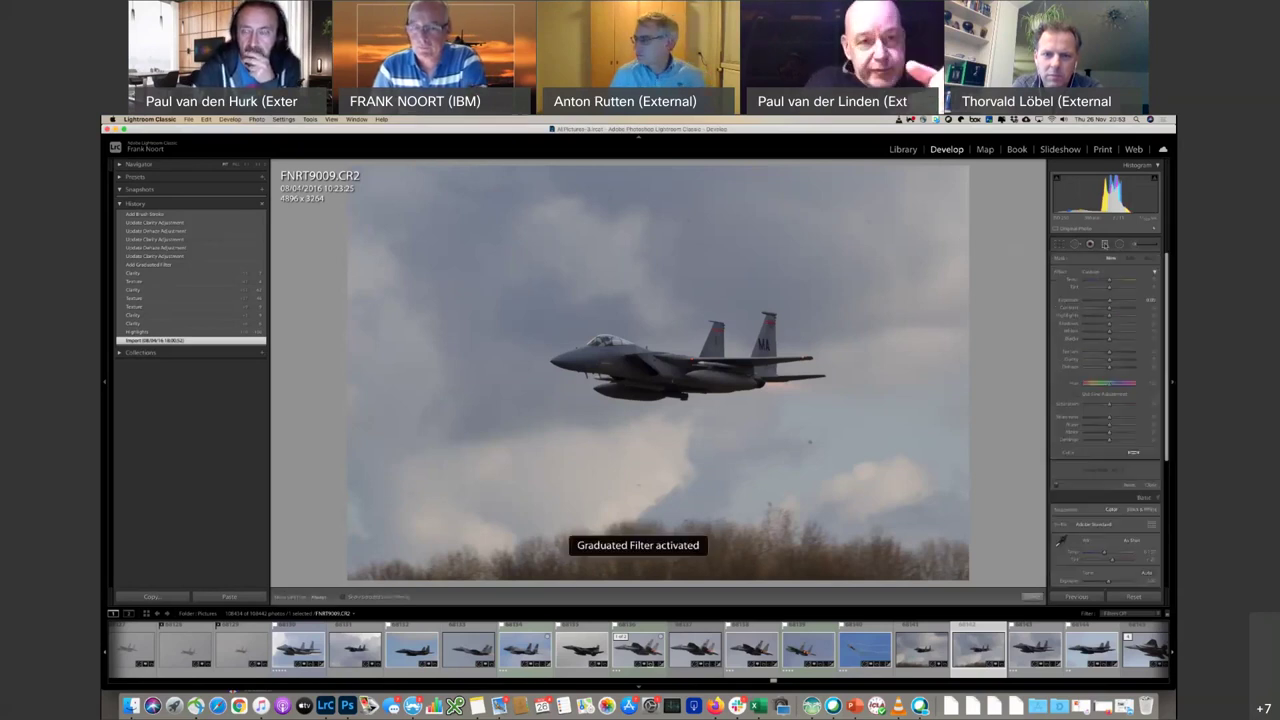
{"action": "left_click_drag", "start_coordinate": [650, 207], "coordinate": [652, 301]}
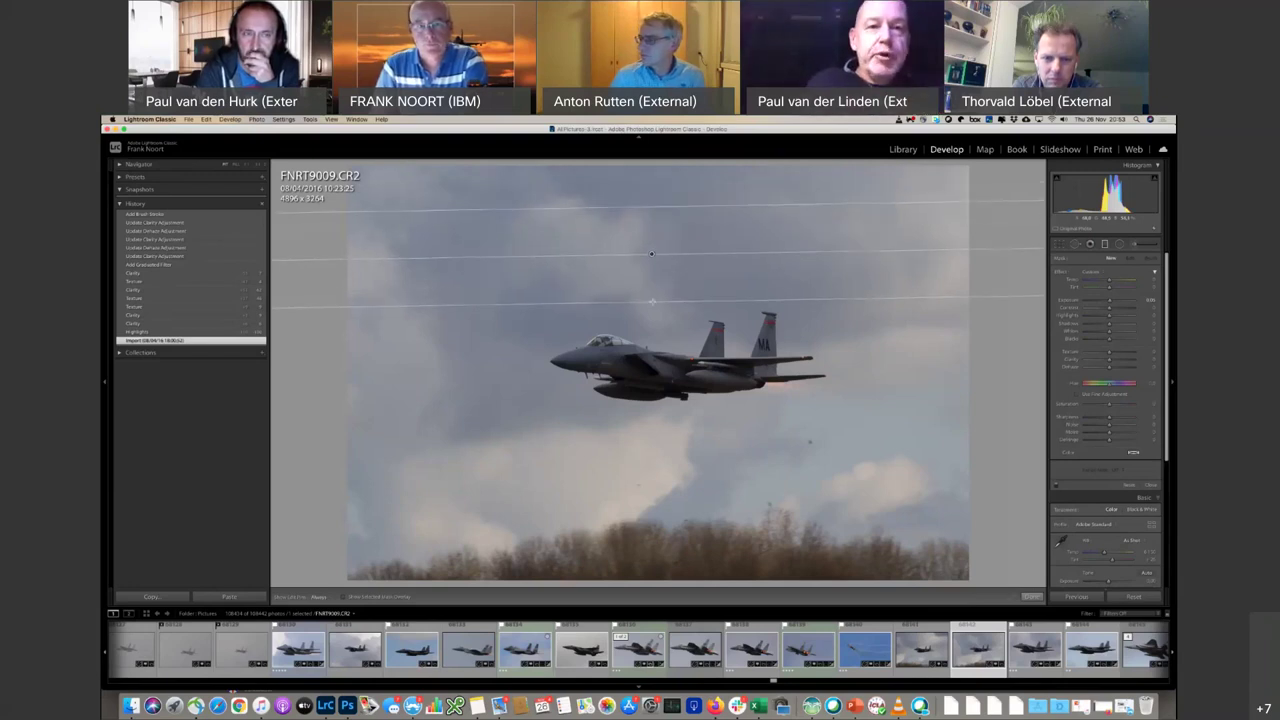
{"action": "left_click_drag", "start_coordinate": [652, 301], "coordinate": [654, 302]}
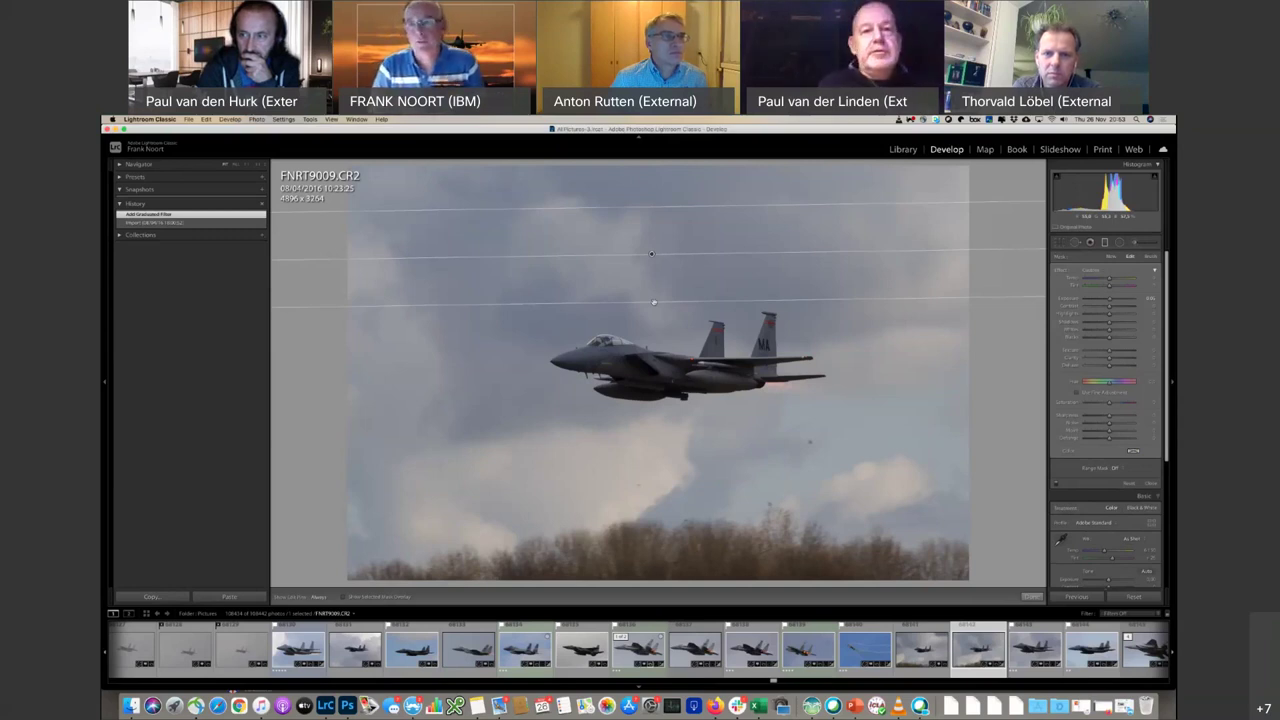
{"action": "left_click", "coordinate": [1104, 243]}
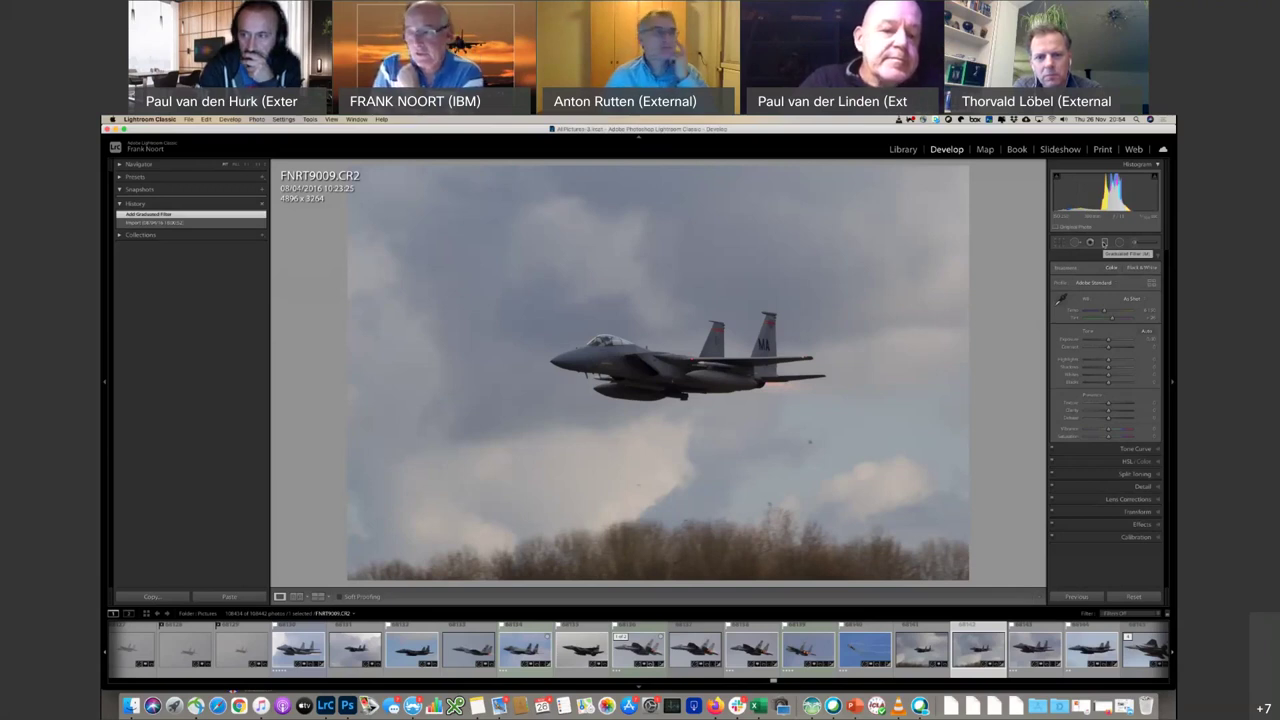
Browse the Tone Curve, Effects and Transform panels, ending with the Detail panel expanded
{"action": "left_click", "coordinate": [1157, 448]}
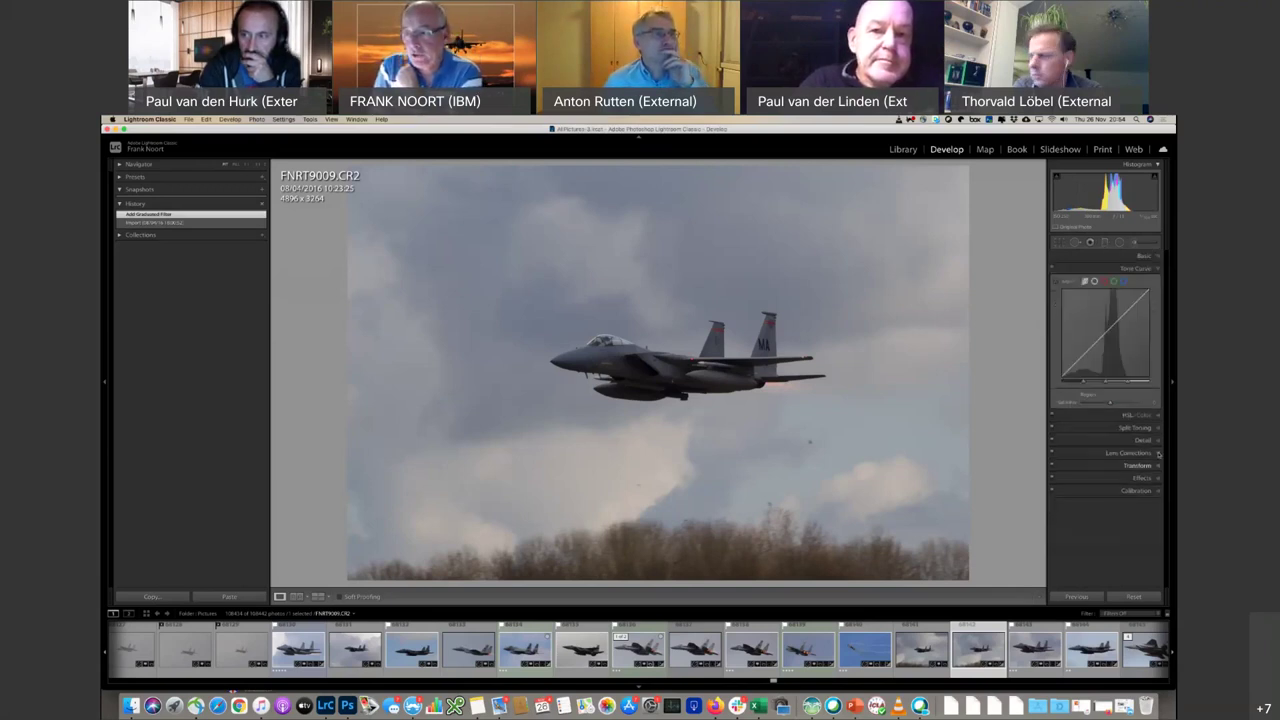
{"action": "left_click", "coordinate": [1160, 269]}
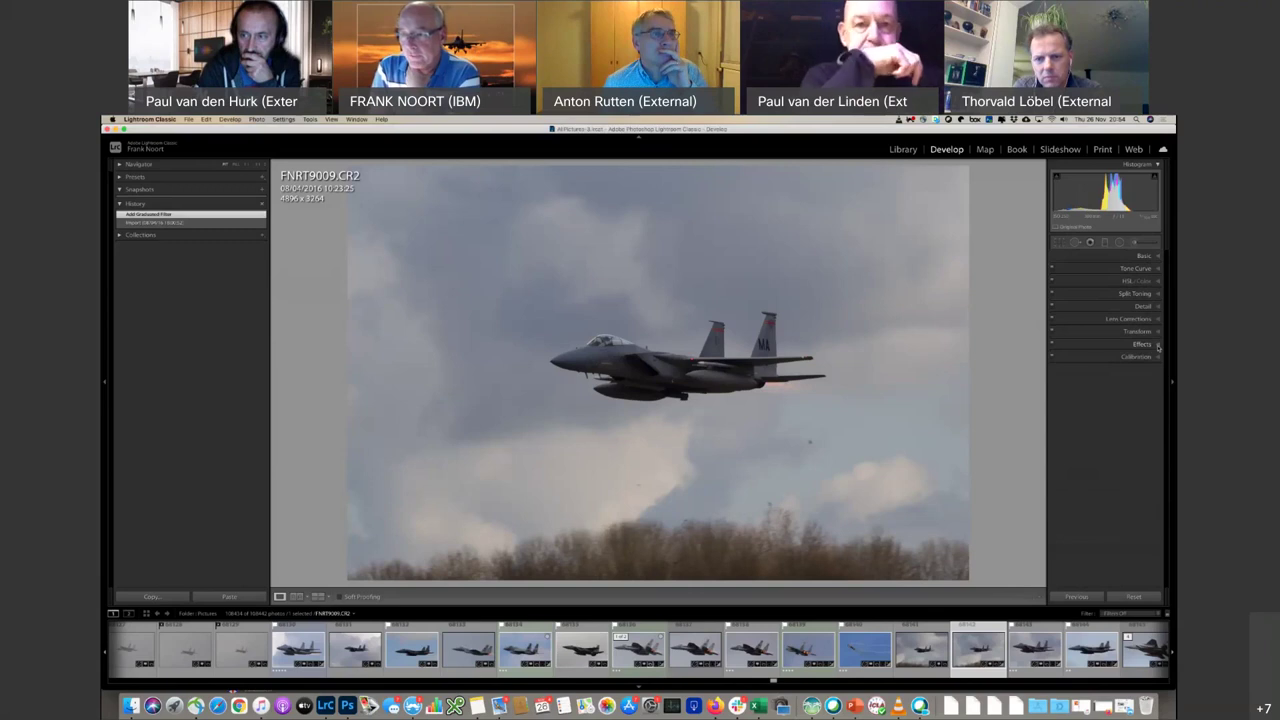
{"action": "left_click", "coordinate": [1158, 345]}
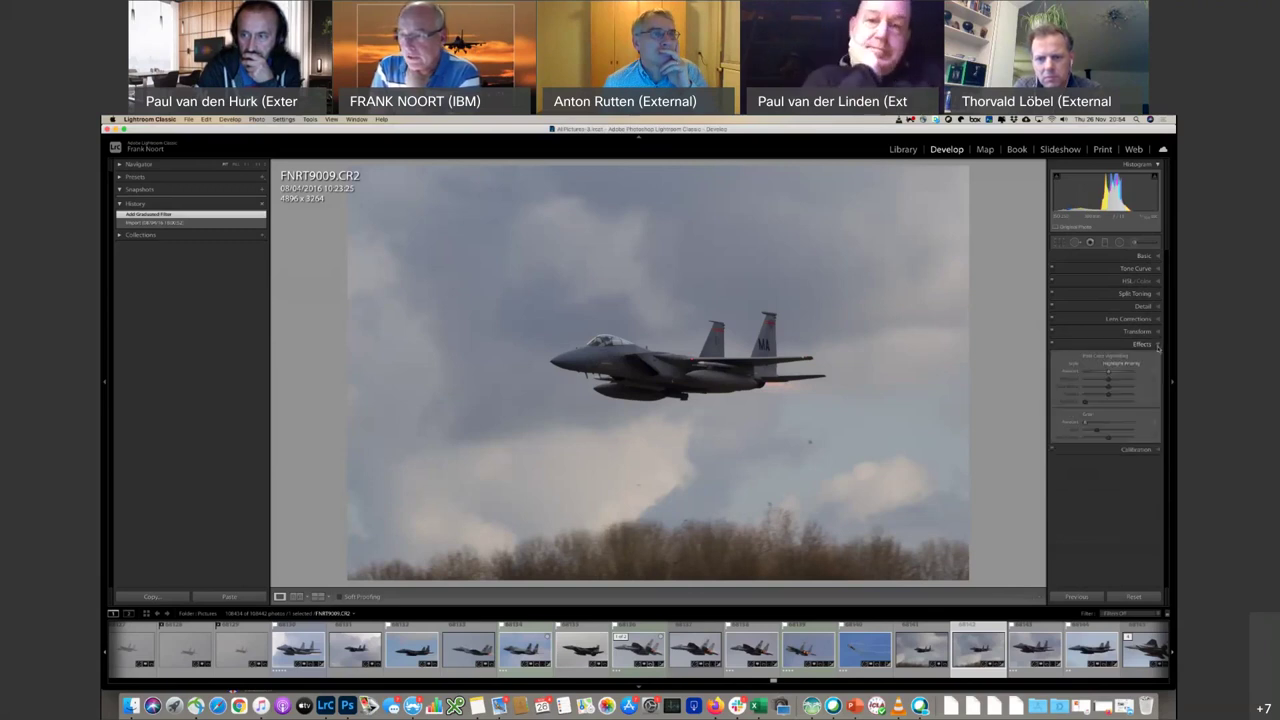
{"action": "left_click", "coordinate": [1158, 345]}
{"action": "left_click", "coordinate": [1158, 332]}
{"action": "left_click", "coordinate": [1160, 307]}
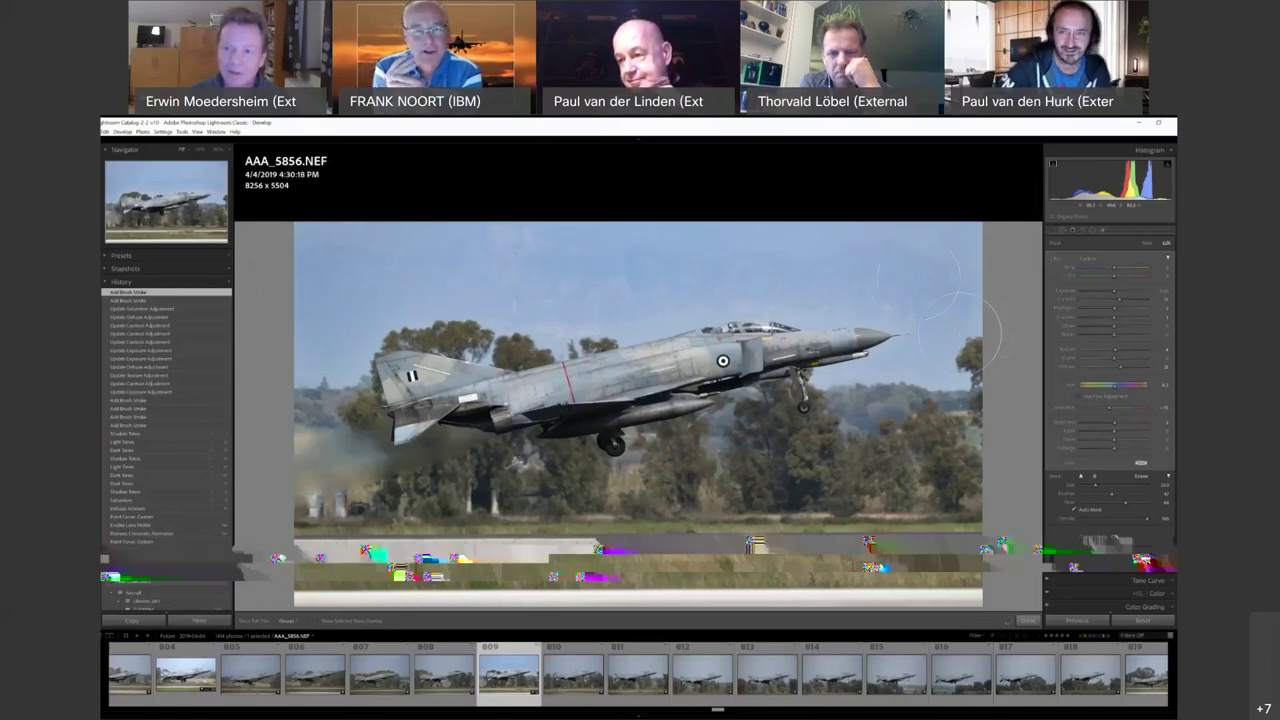
Paint two more Adjustment Brush strokes over the sky of AAA_5856.NEF and apply another local adjustment
{"action": "left_click_drag", "start_coordinate": [960, 325], "coordinate": [970, 272]}
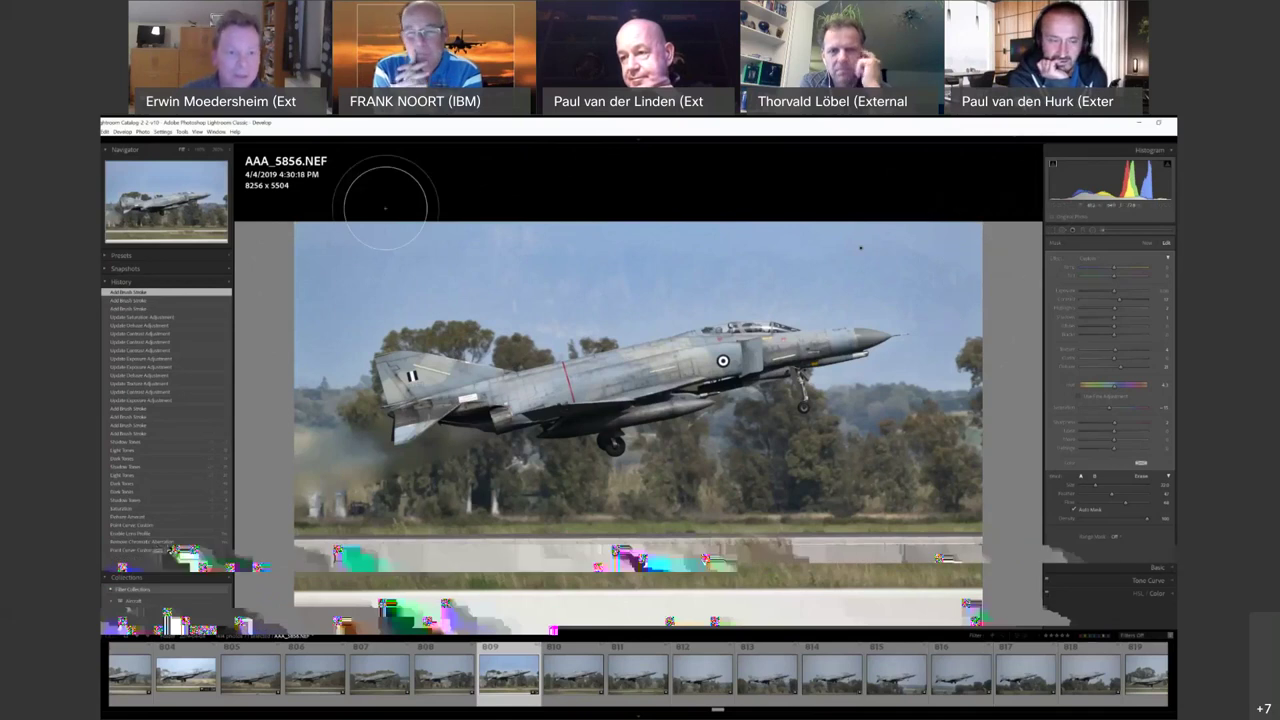
{"action": "left_click_drag", "start_coordinate": [486, 215], "coordinate": [517, 245]}
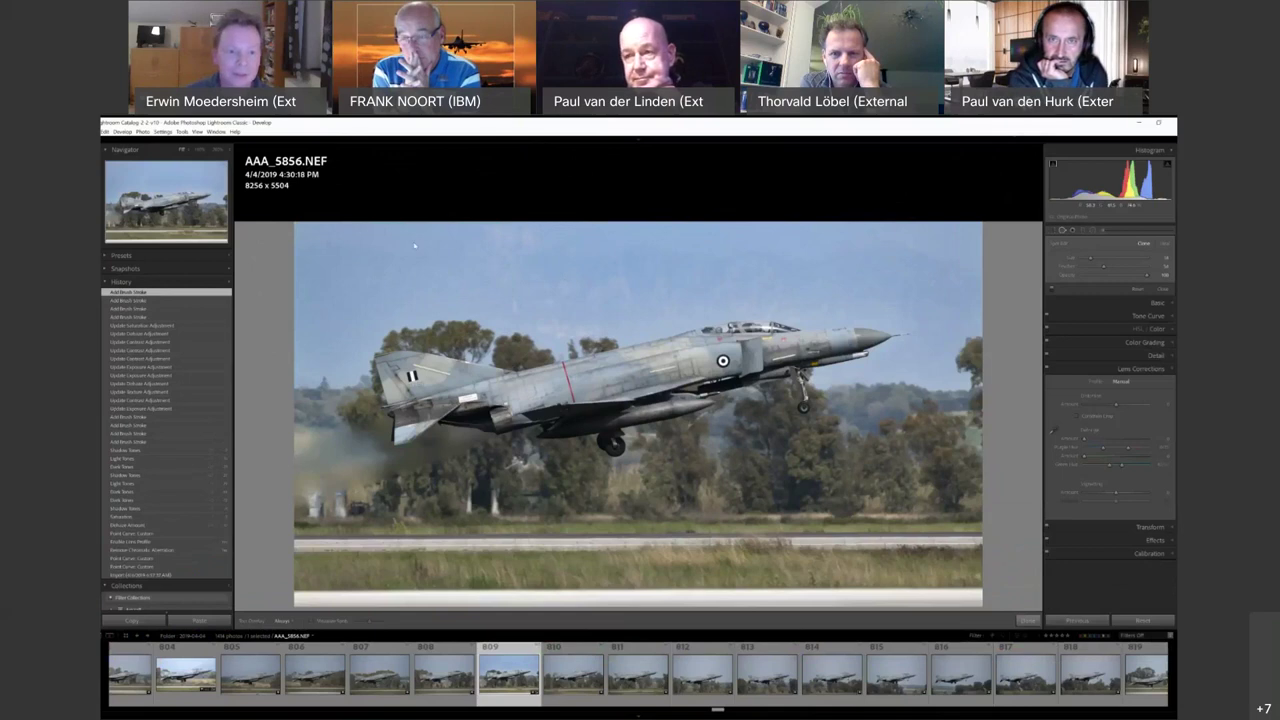
{"action": "left_click", "coordinate": [328, 240]}
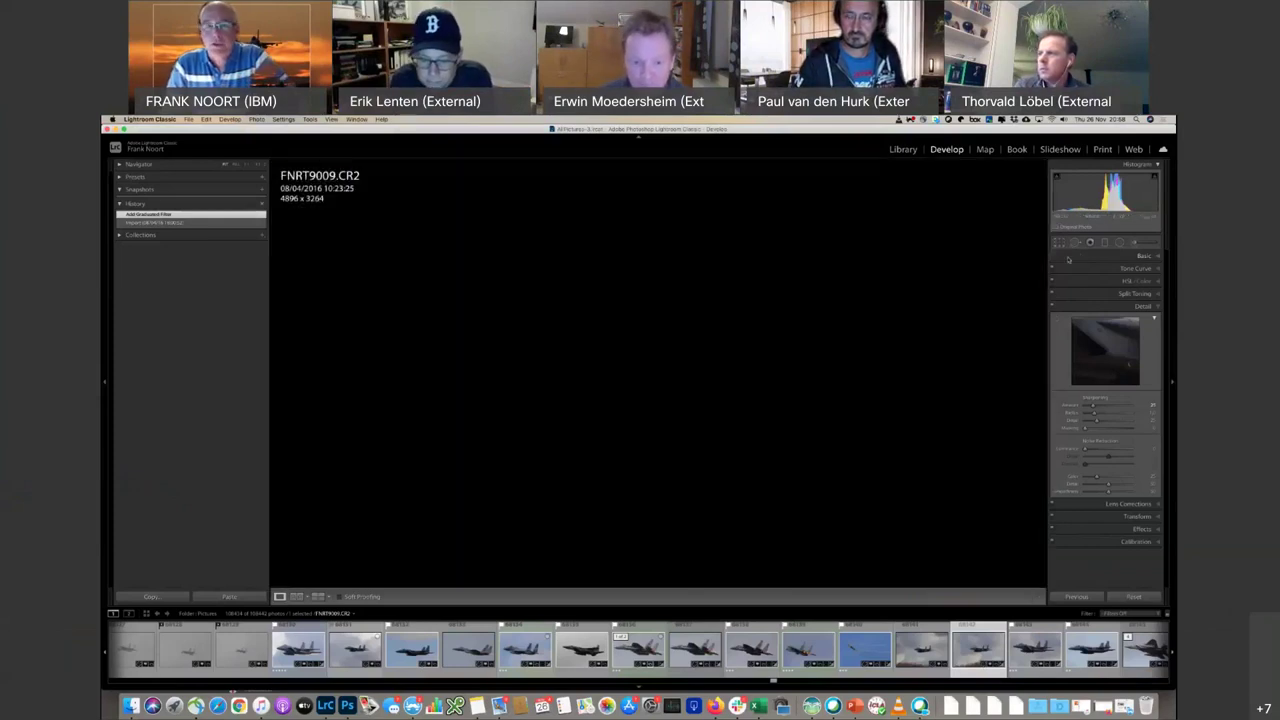
Crop FNRT9009.CR2 tightly around the jet to 2590 x 1727 and raise Dehaze slightly
{"action": "key", "text": "r"}
{"action": "left_click_drag", "start_coordinate": [525, 268], "coordinate": [884, 476]}
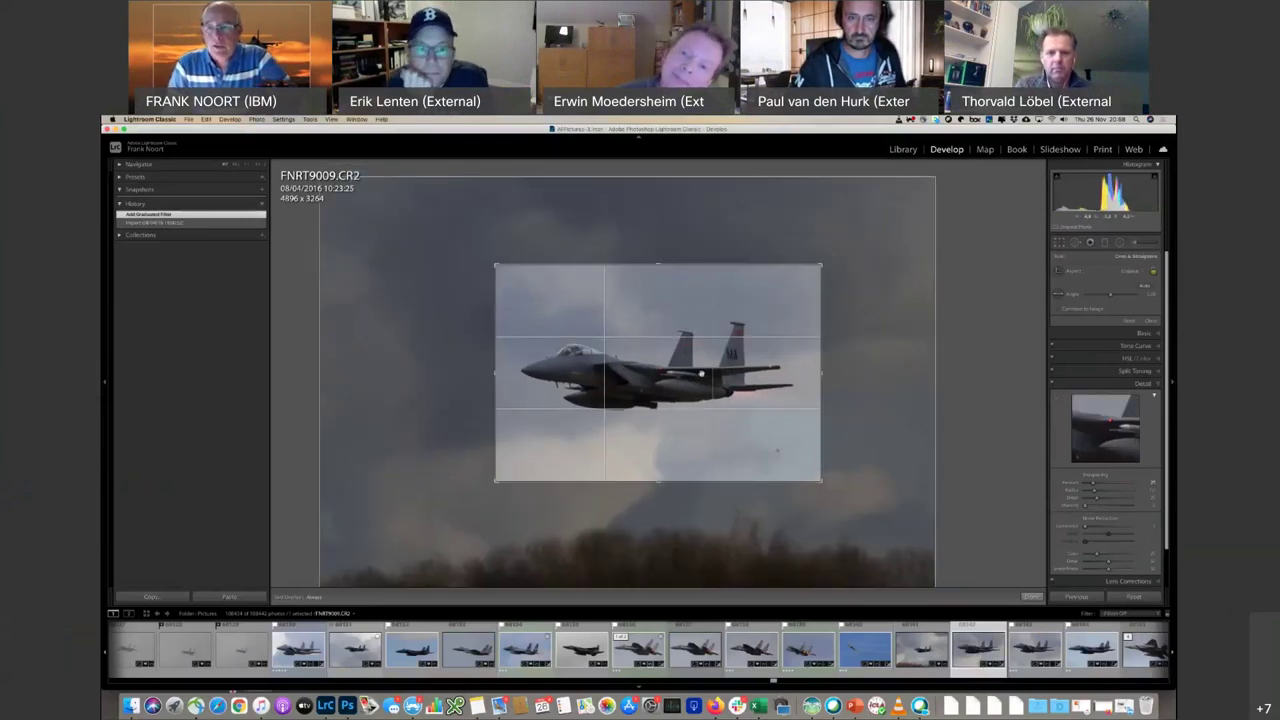
{"action": "key", "text": "d"}
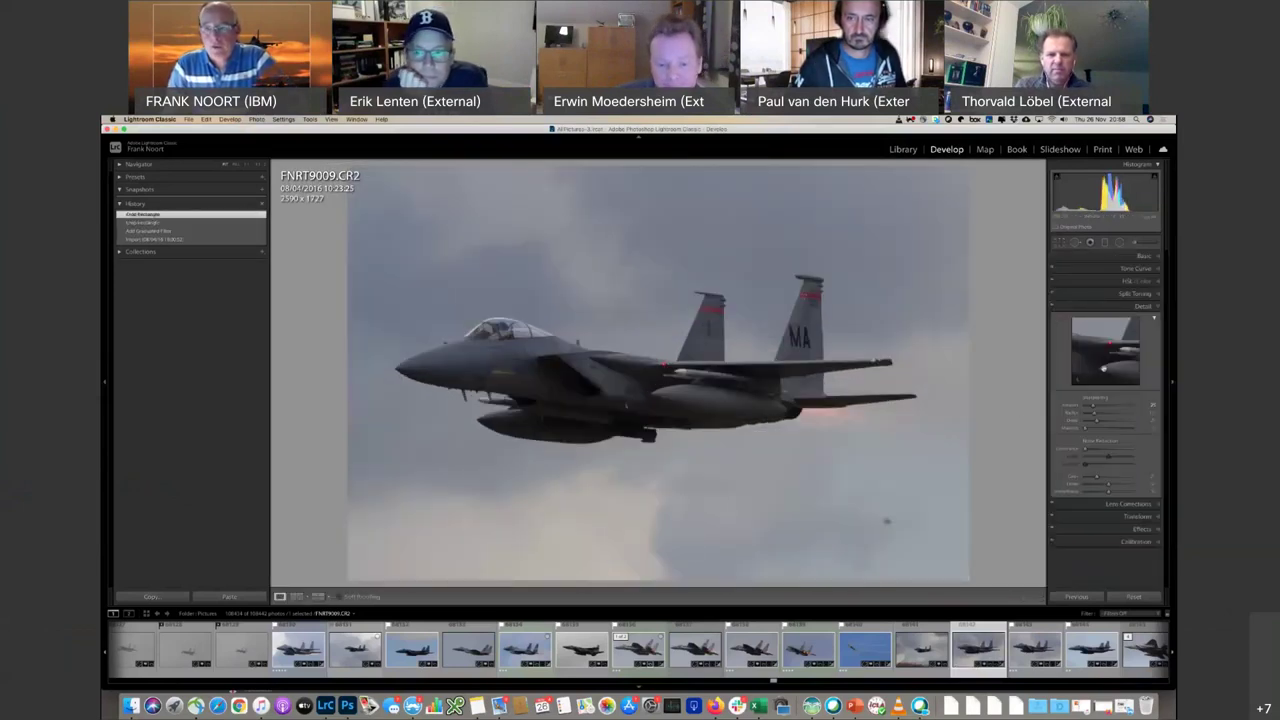
{"action": "left_click", "coordinate": [1158, 257]}
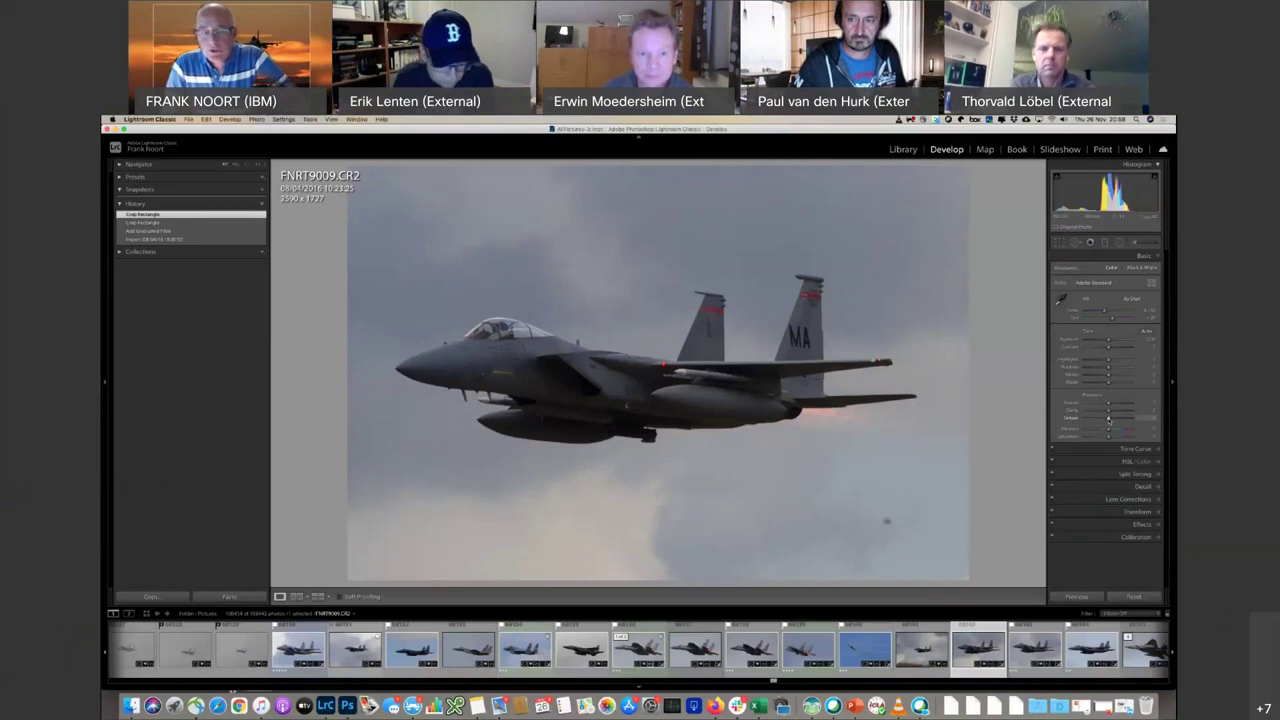
{"action": "left_click_drag", "start_coordinate": [1110, 418], "coordinate": [1113, 418]}
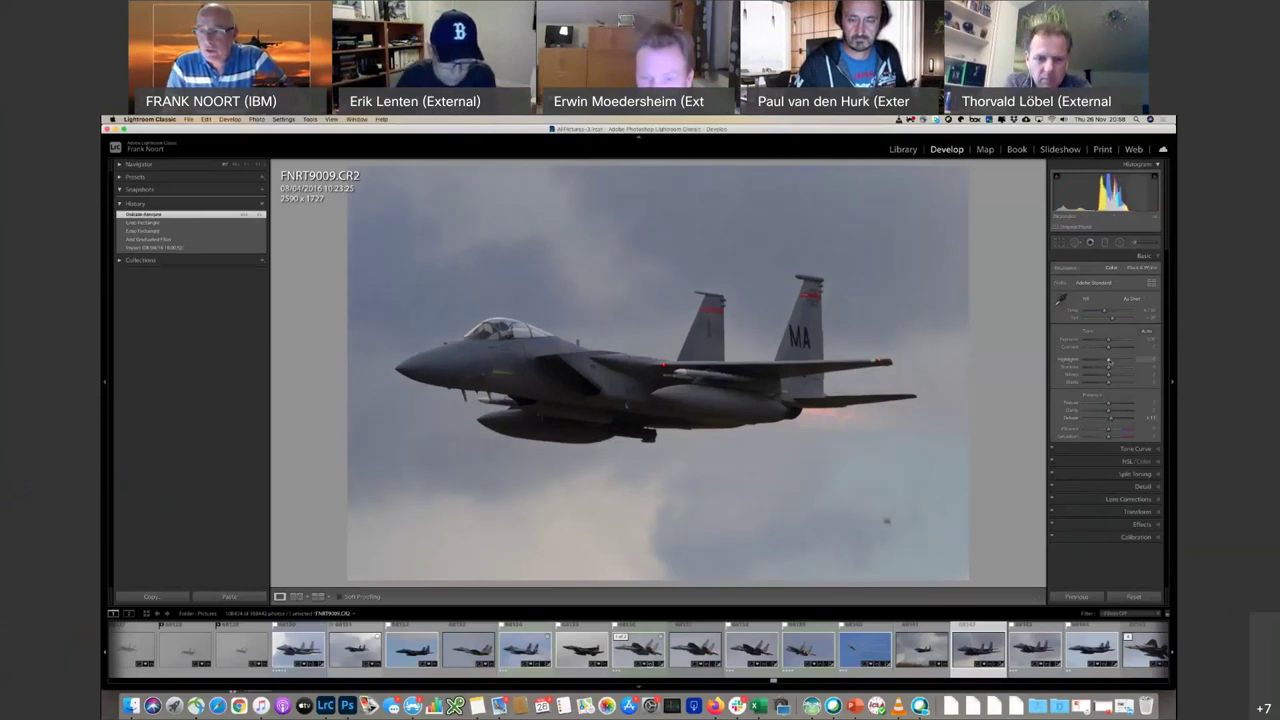
Tweak Highlights, then adjust sharpening amount, radius and edge masking in the Detail panel
{"action": "left_click_drag", "start_coordinate": [1104, 359], "coordinate": [1111, 342]}
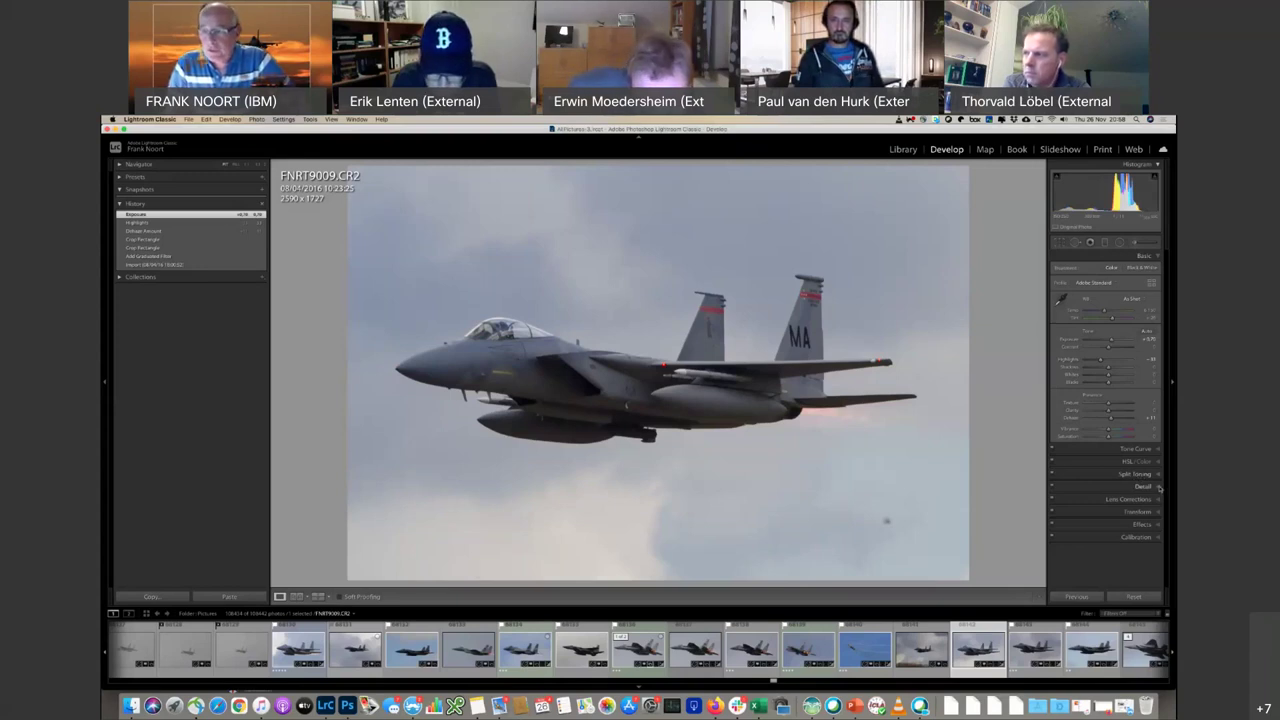
{"action": "left_click", "coordinate": [1159, 487]}
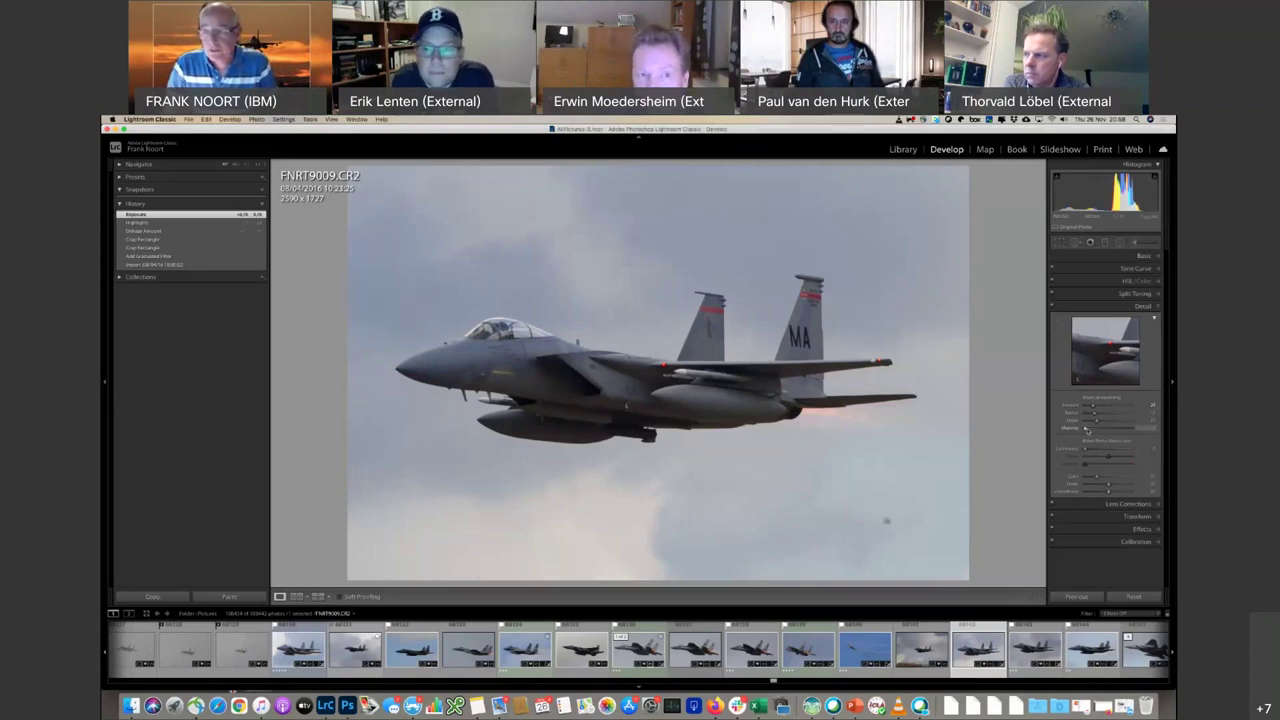
{"action": "left_click_drag", "start_coordinate": [1087, 428], "coordinate": [1098, 428]}
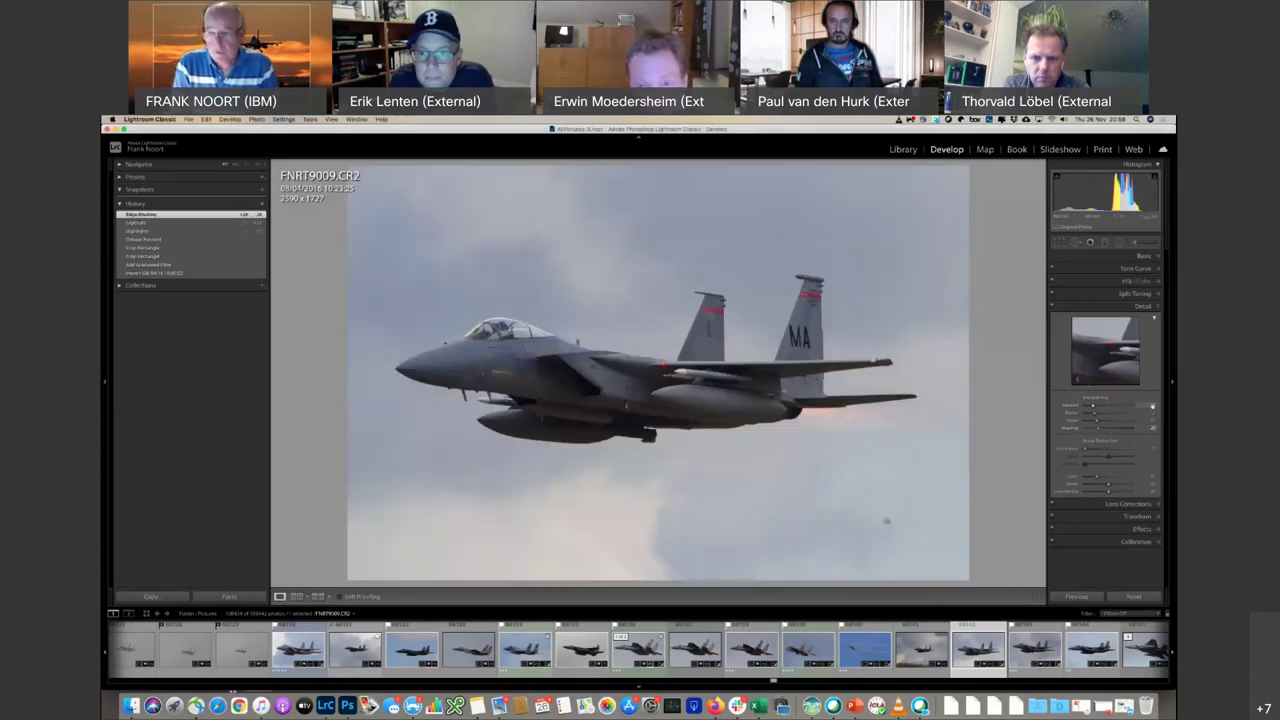
{"action": "key", "text": "Tab"}
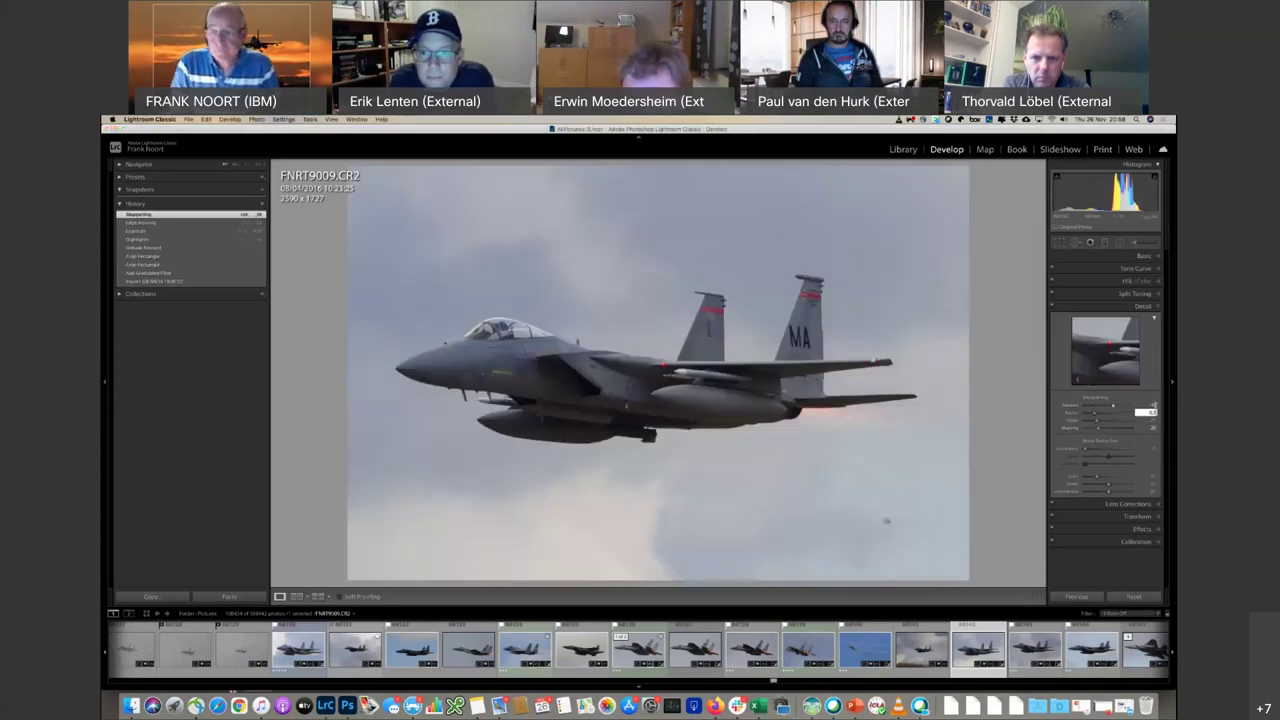
{"action": "key", "text": "Return"}
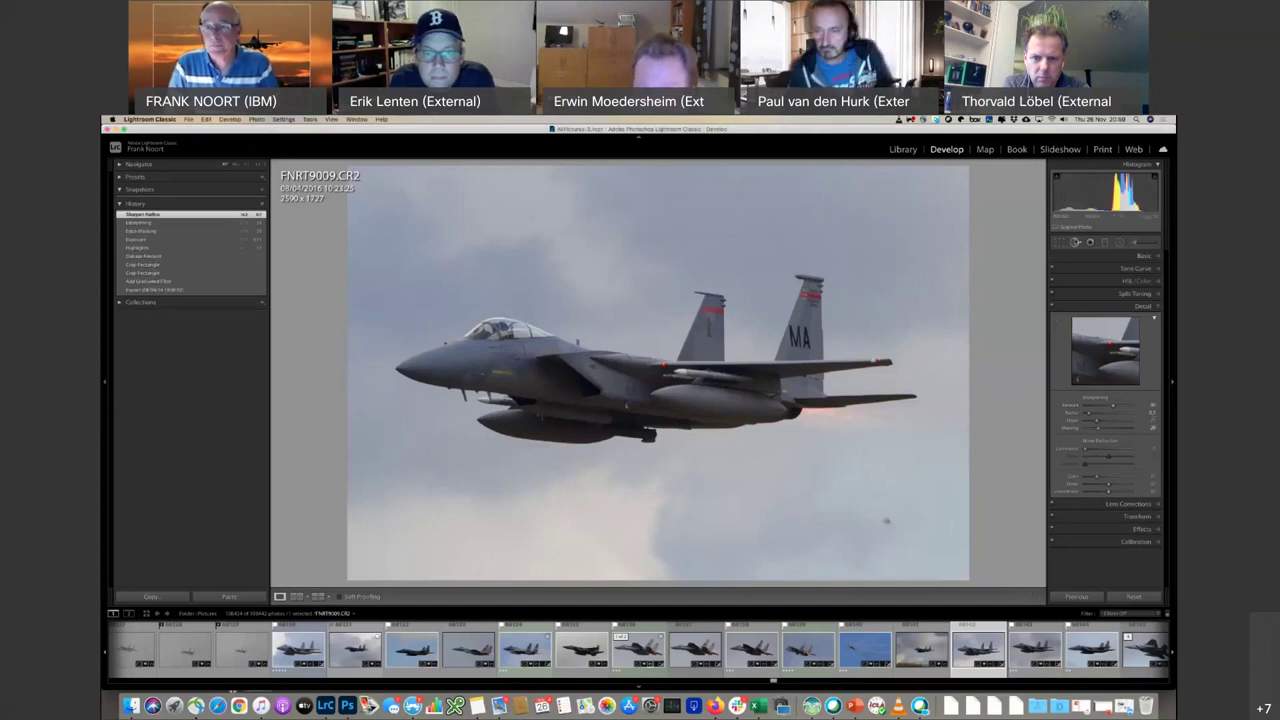
{"action": "key", "text": "q"}
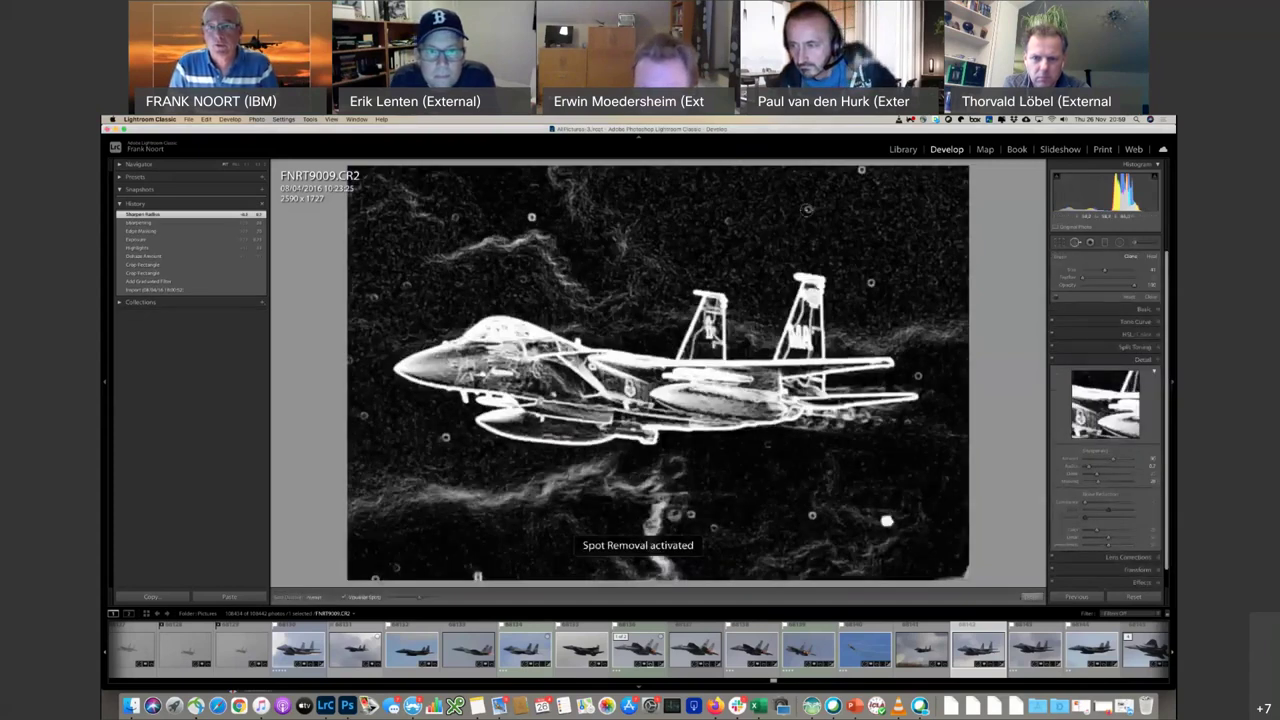
Heal five dust spots scattered through the sky around the F-15
{"action": "left_click", "coordinate": [871, 282]}
{"action": "left_click", "coordinate": [915, 376]}
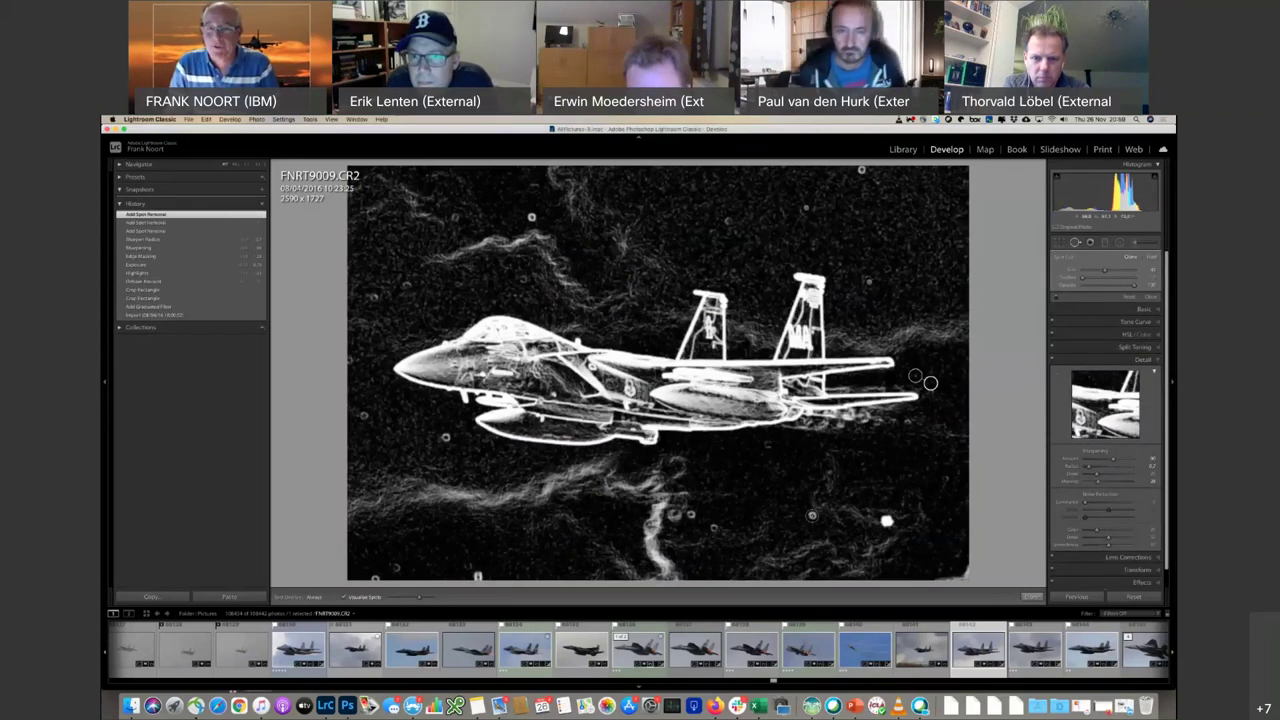
{"action": "left_click", "coordinate": [811, 515]}
{"action": "left_click", "coordinate": [713, 214]}
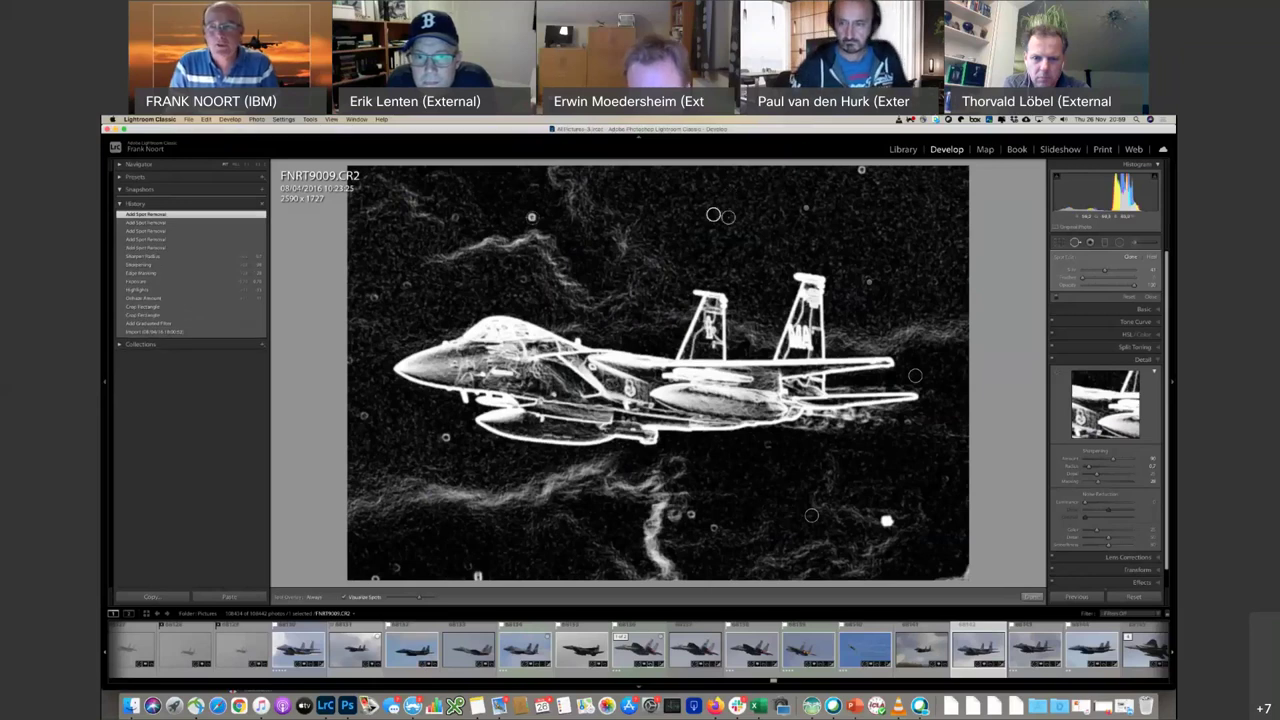
{"action": "left_click", "coordinate": [531, 215]}
Check the cleaned photo, heal the bright white spot in the lower sky, and exit Spot Removal
{"action": "key", "text": "q"}
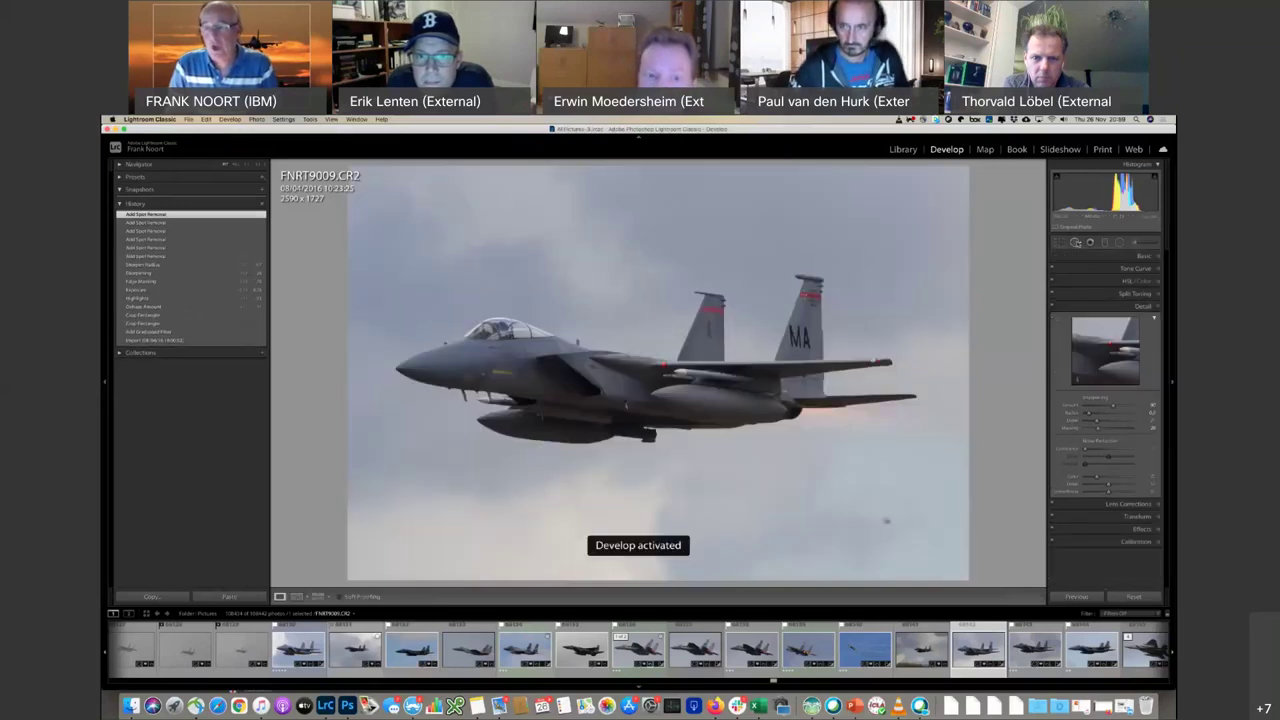
{"action": "key", "text": "q"}
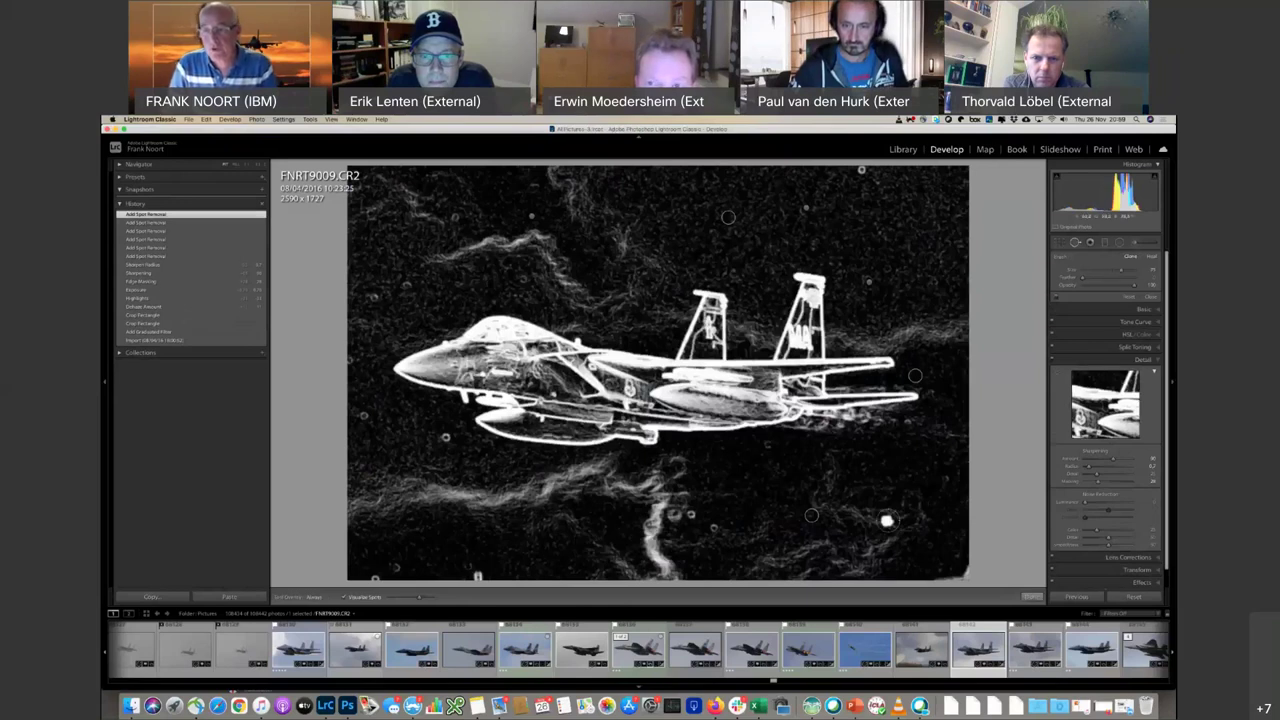
{"action": "left_click", "coordinate": [887, 520]}
{"action": "key", "text": "q"}
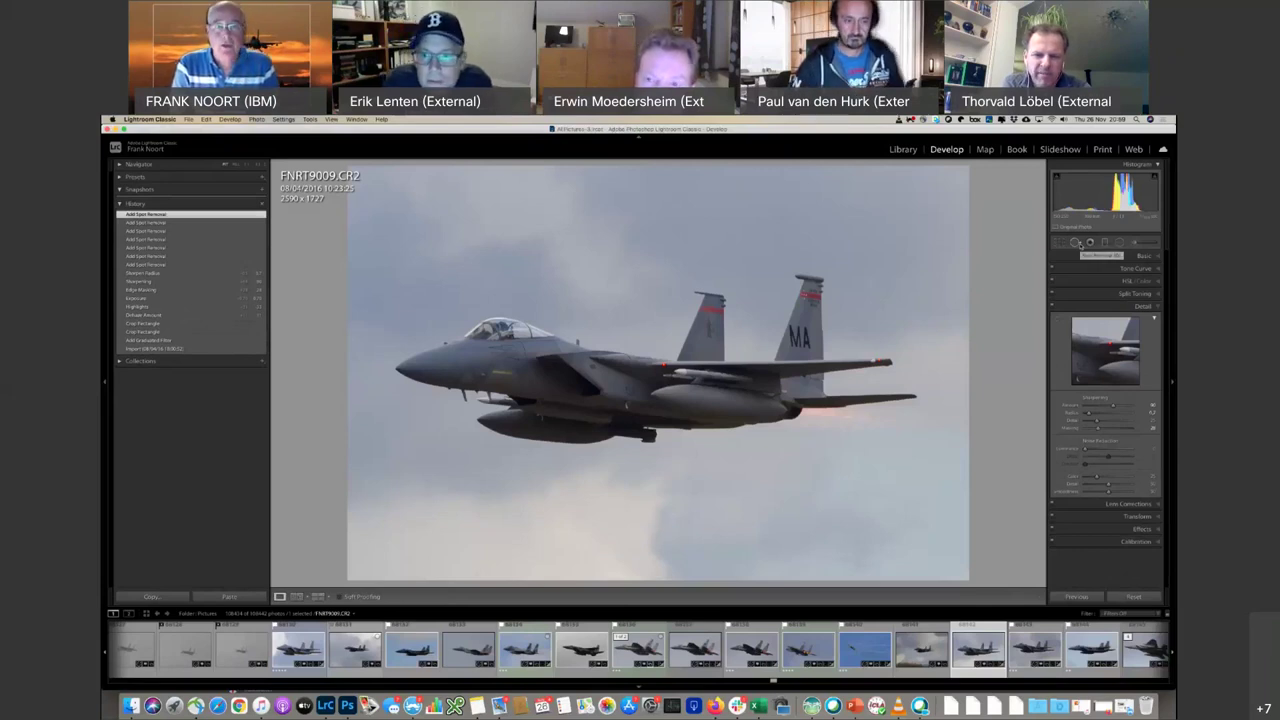
{"action": "key", "text": "ctrl+shift+c"}
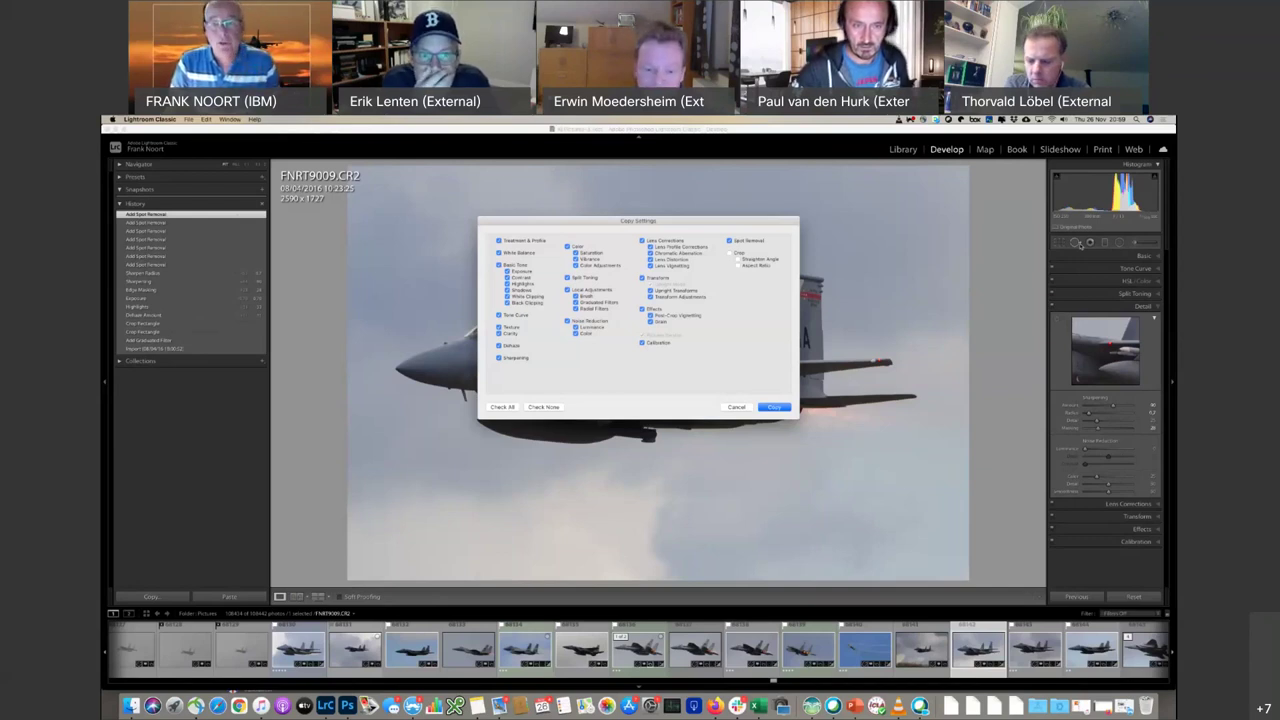
Copy FNRT9009.CR2's ticked develop settings, browse the Edit menu, then copy the settings again
{"action": "left_click", "coordinate": [775, 407]}
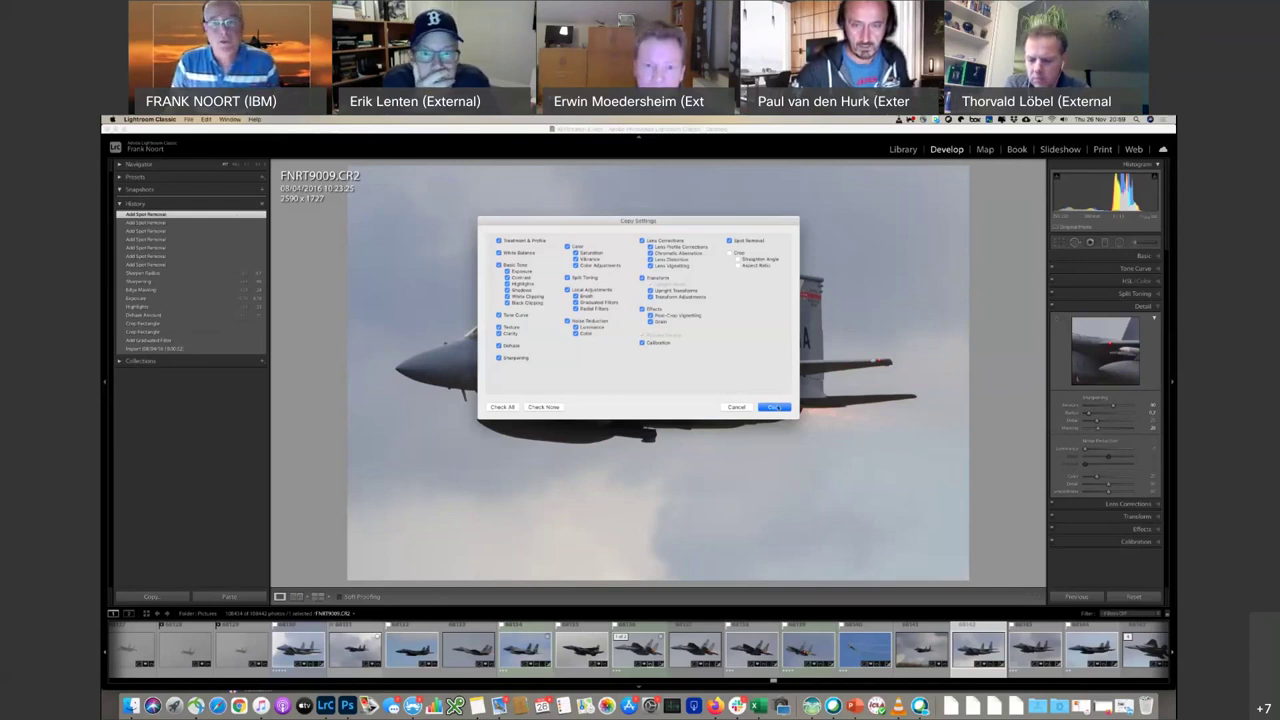
{"action": "left_click", "coordinate": [775, 407]}
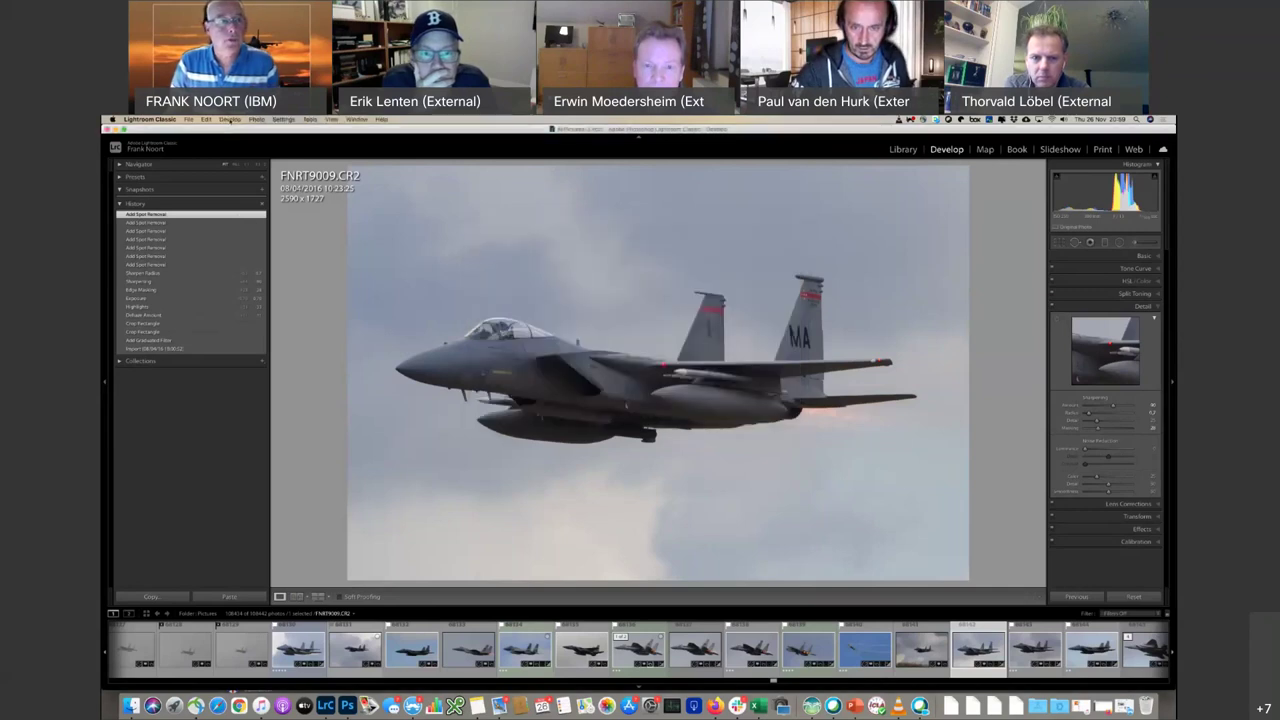
{"action": "left_click", "coordinate": [231, 120]}
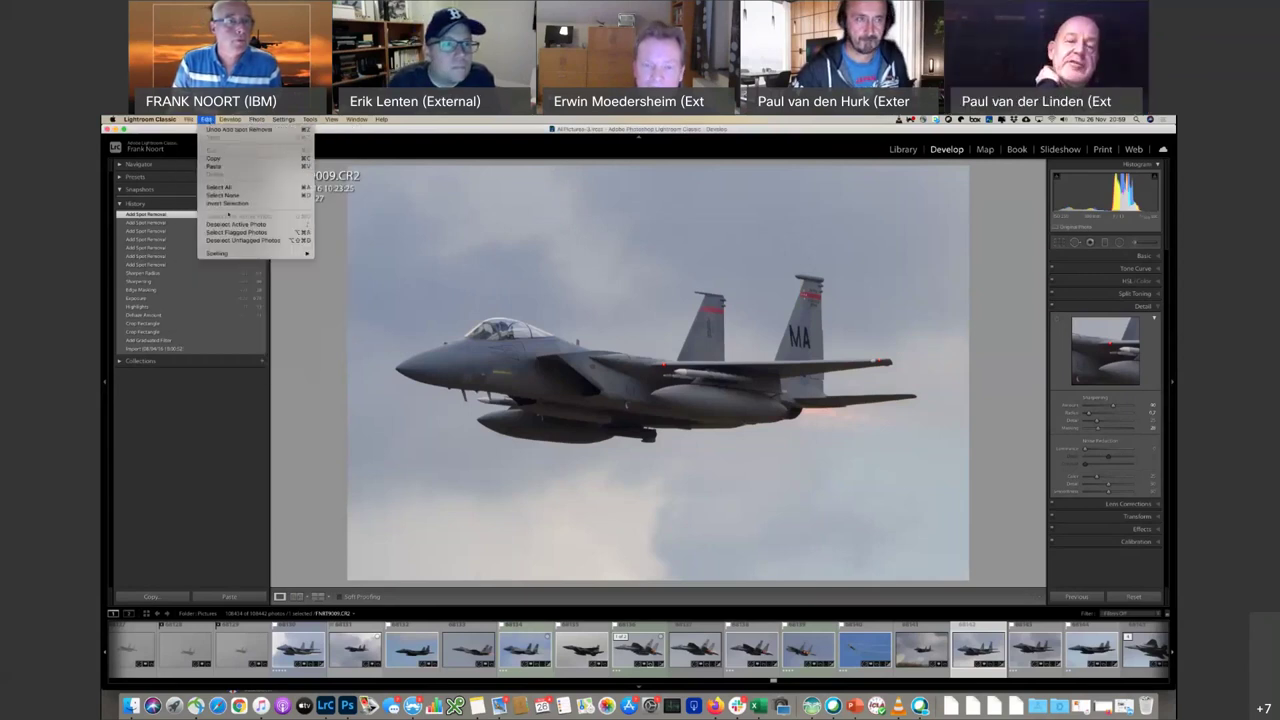
{"action": "left_click", "coordinate": [415, 131]}
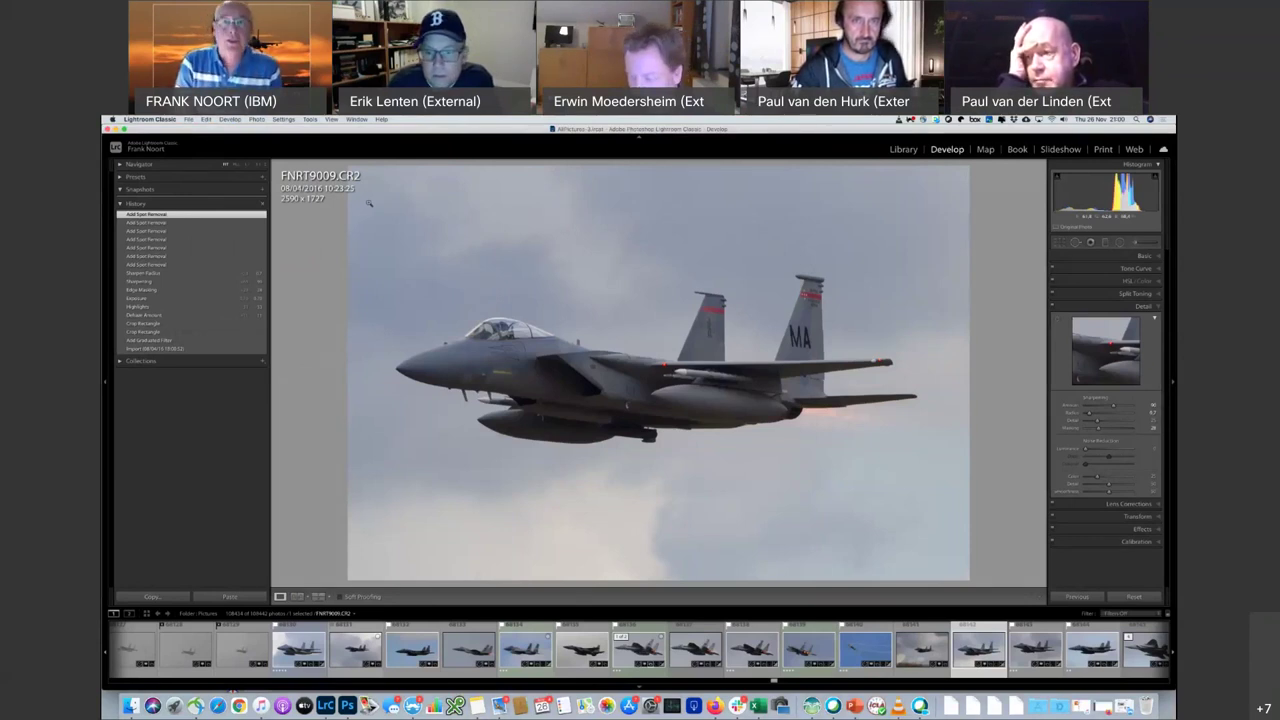
{"action": "key", "text": "super+shift+c"}
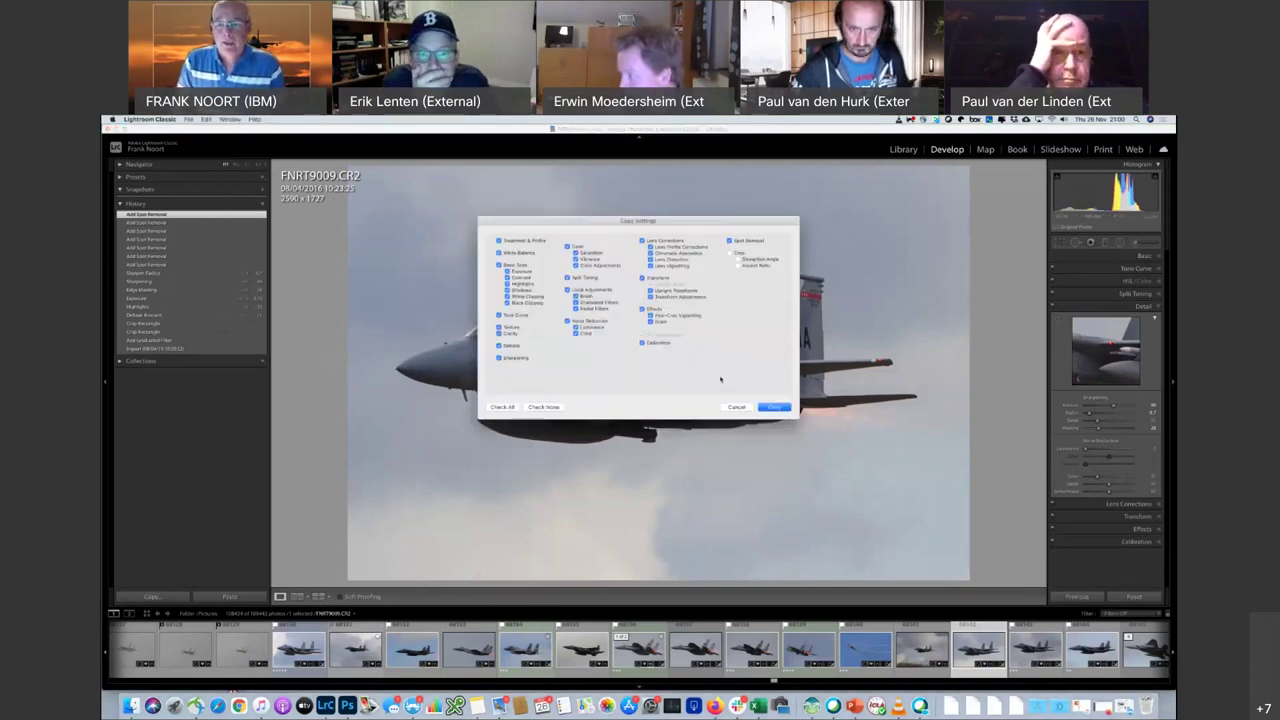
{"action": "key", "text": "Return"}
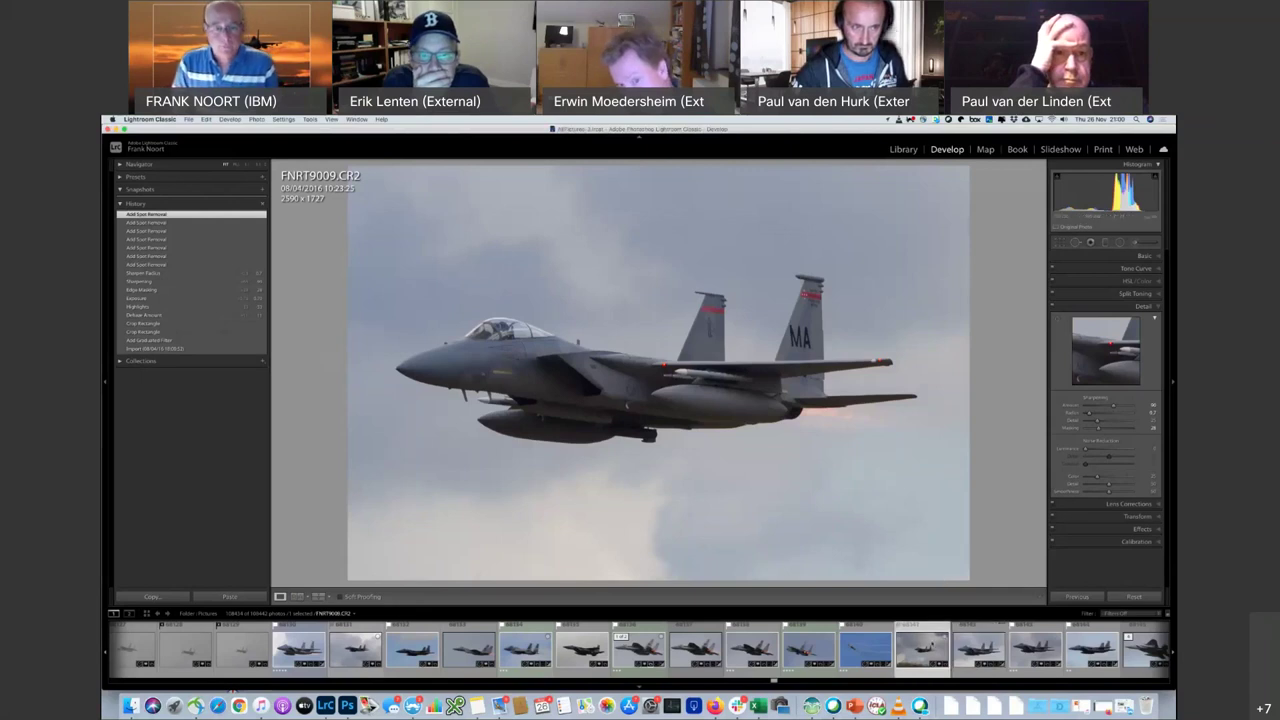
Paste the copied settings onto FNRT9008.CR2, then undo the paste
{"action": "key", "text": "Left"}
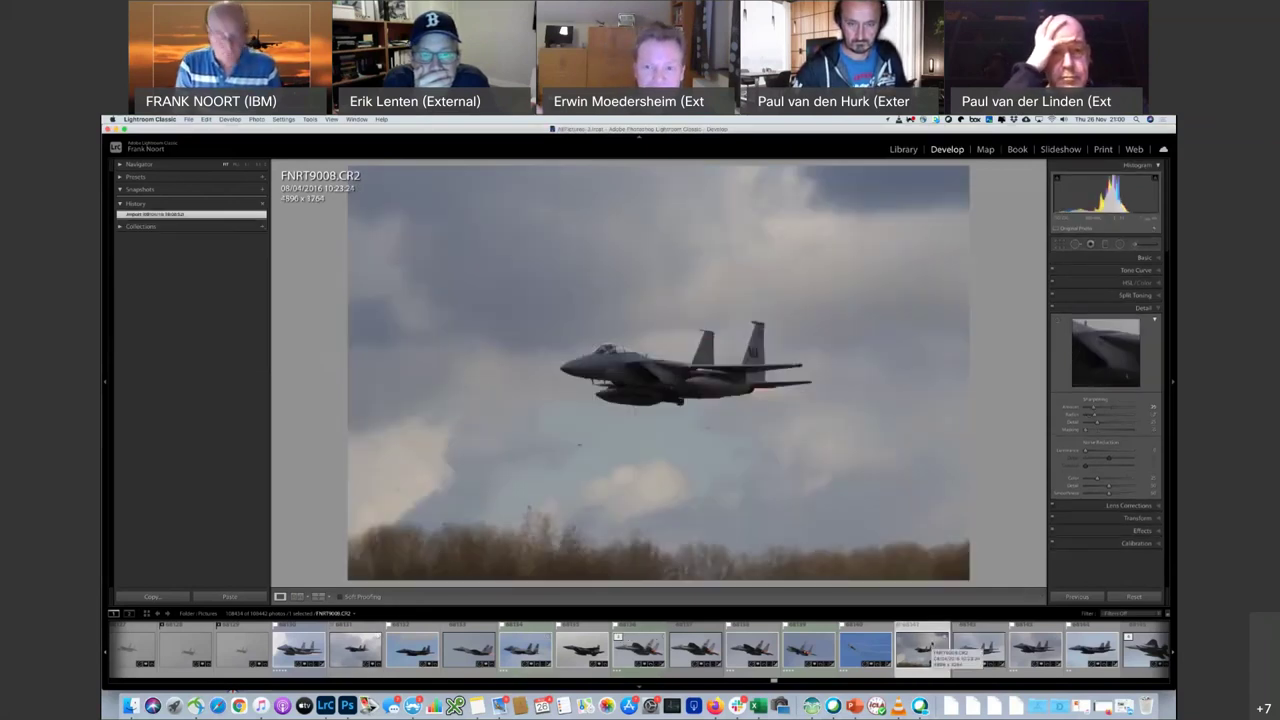
{"action": "key", "text": "super+shift+v"}
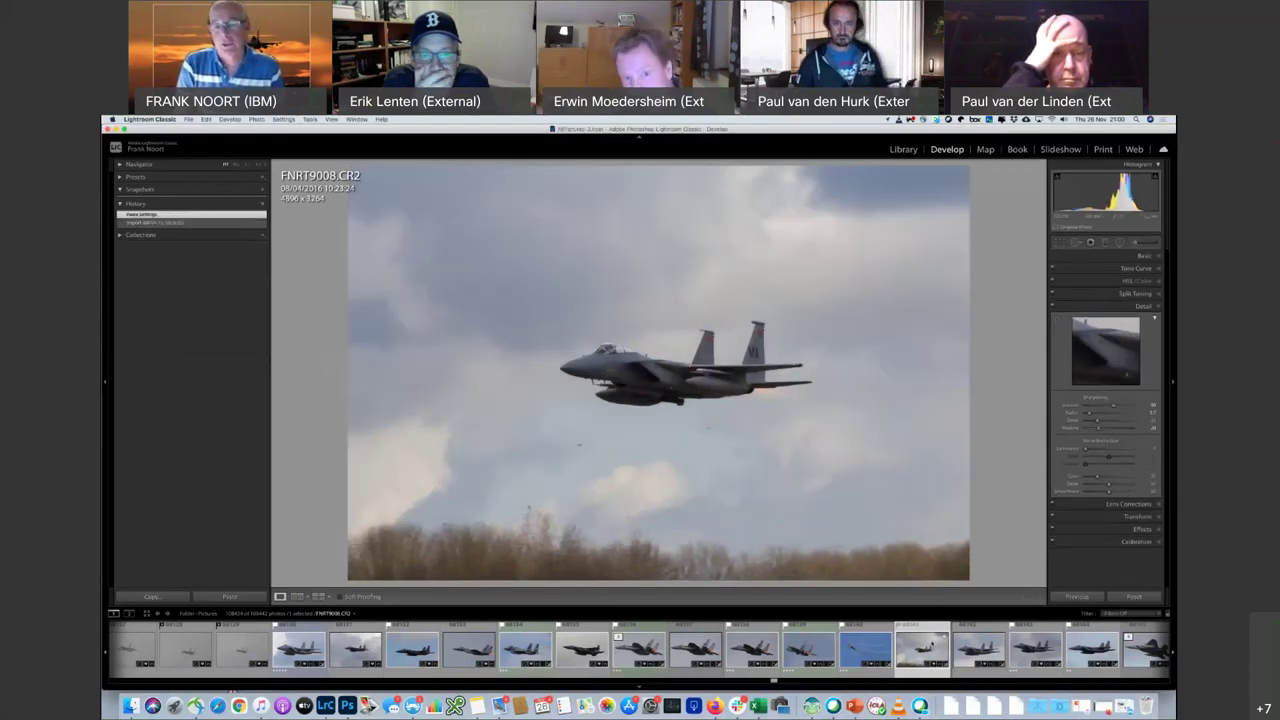
{"action": "key", "text": "super+z"}
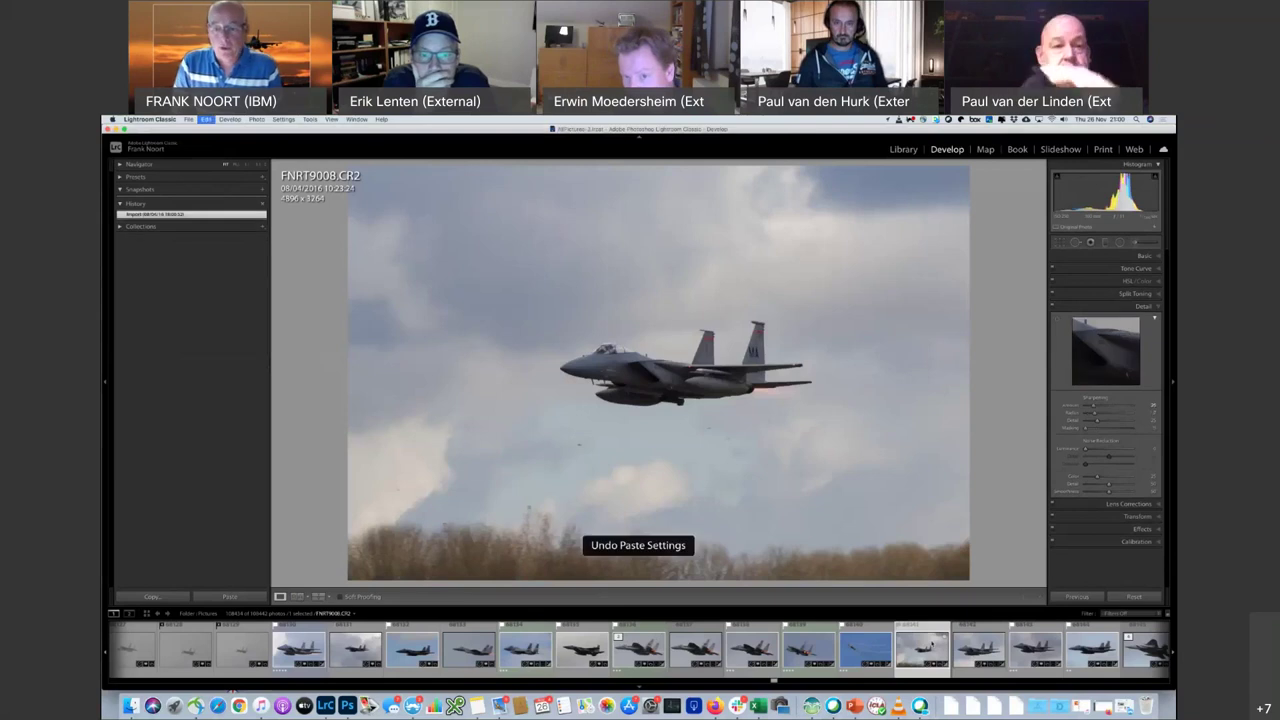
Recopy FNRT9009's settings with Crop included and paste them onto FNRT9008.CR2
{"action": "key", "text": "Right"}
{"action": "key", "text": "Right"}
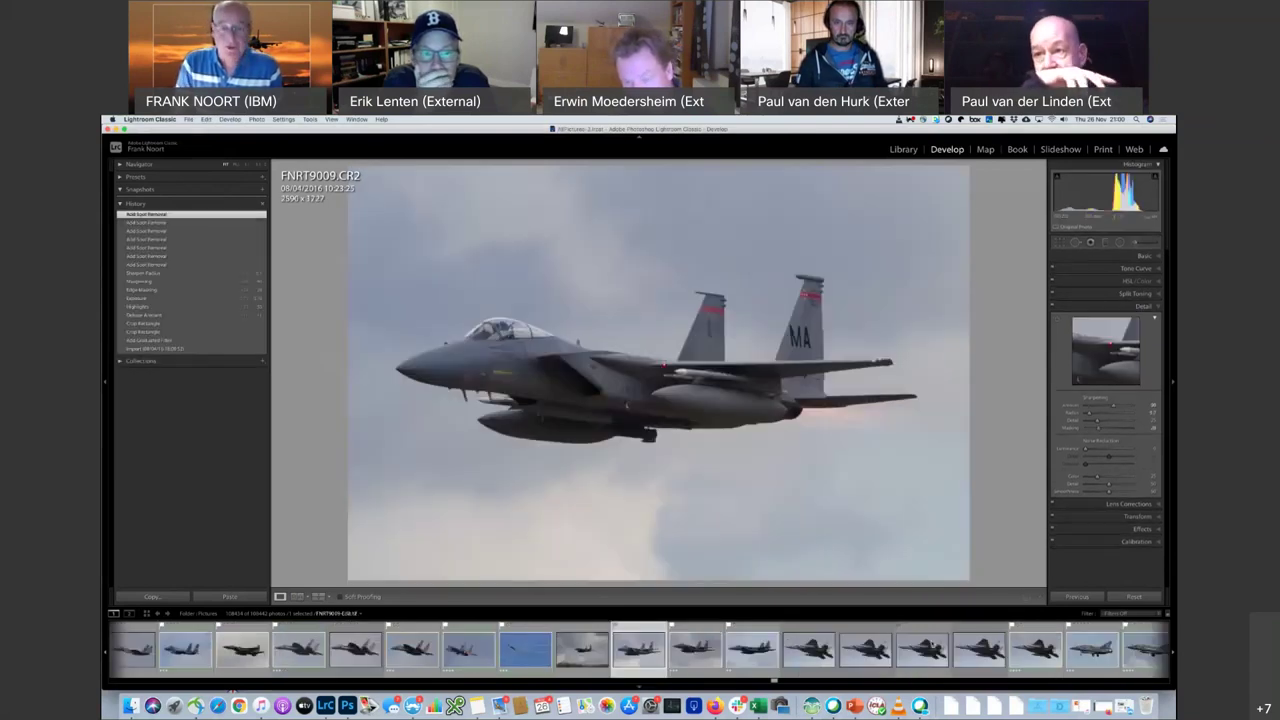
{"action": "key", "text": "super+shift+c"}
{"action": "left_click", "coordinate": [730, 252]}
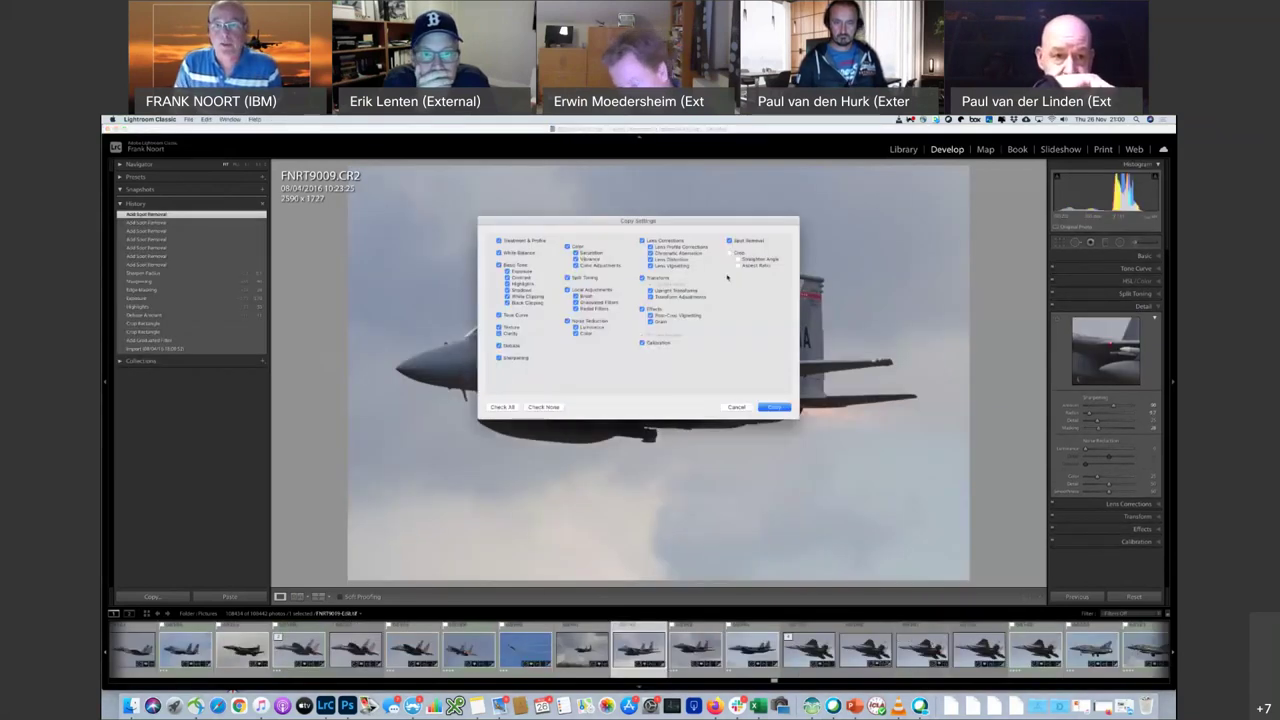
{"action": "key", "text": "Return"}
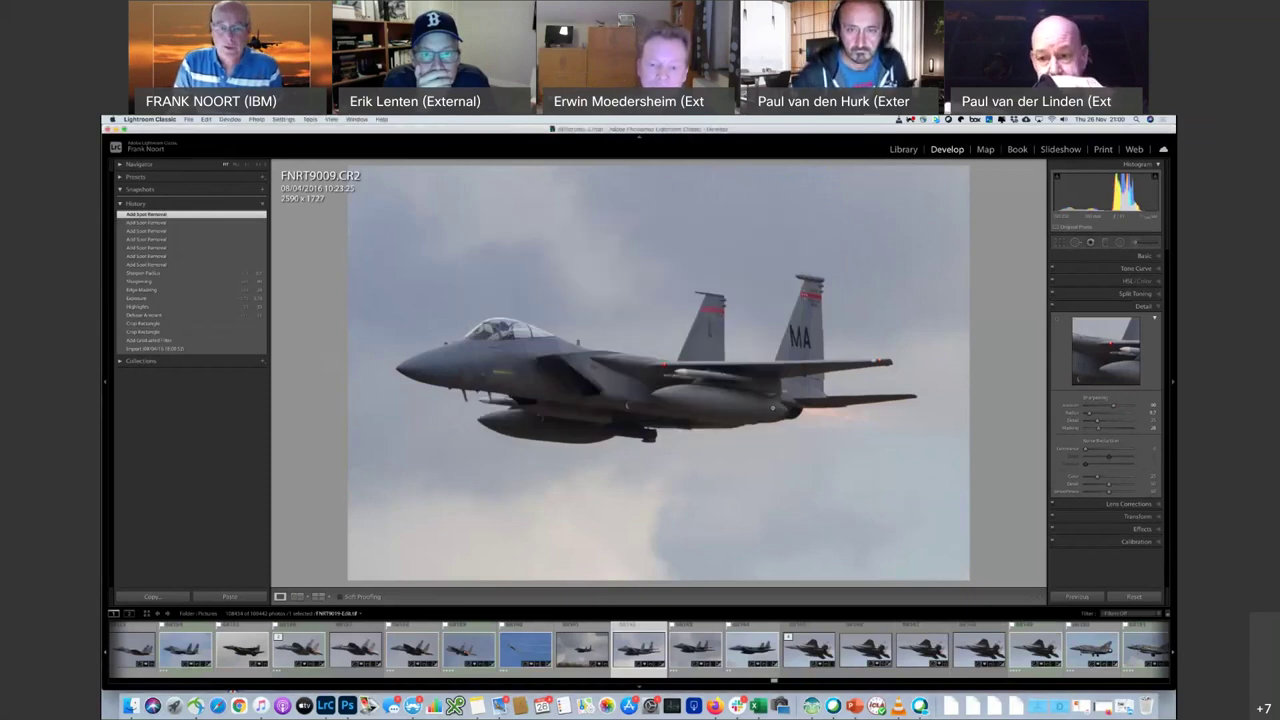
{"action": "key", "text": "Left"}
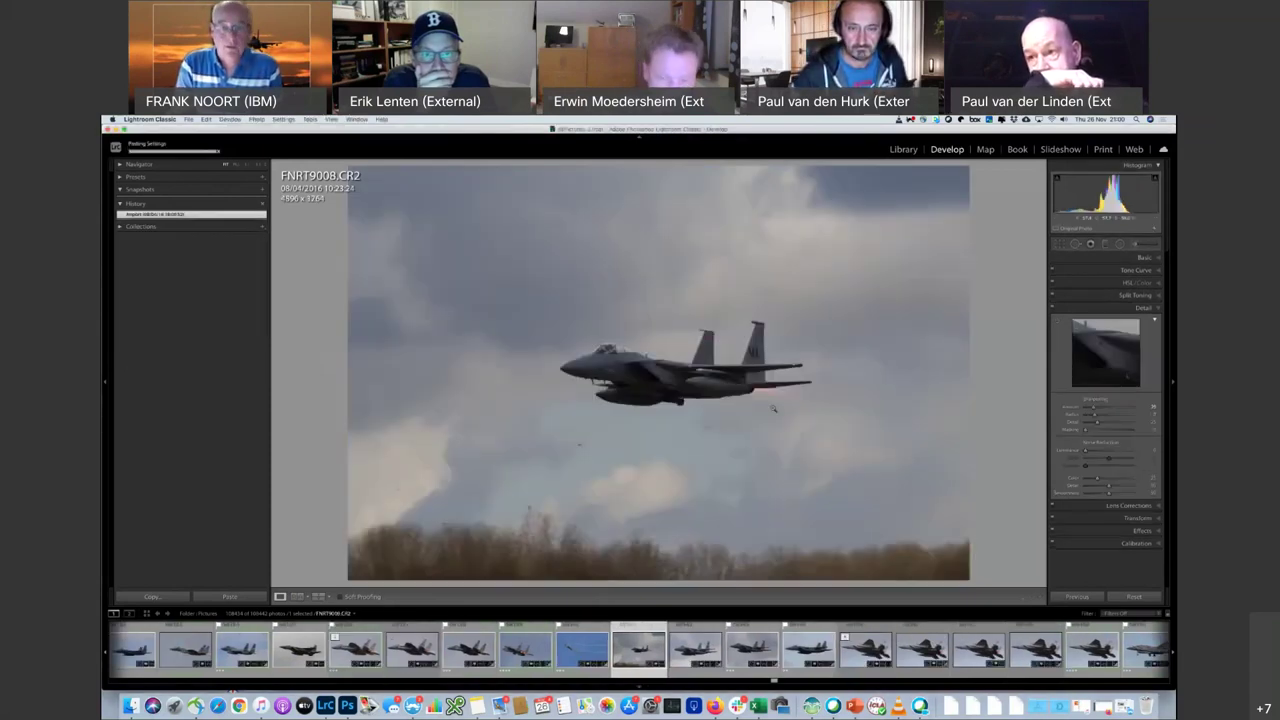
{"action": "key", "text": "super+shift+v"}
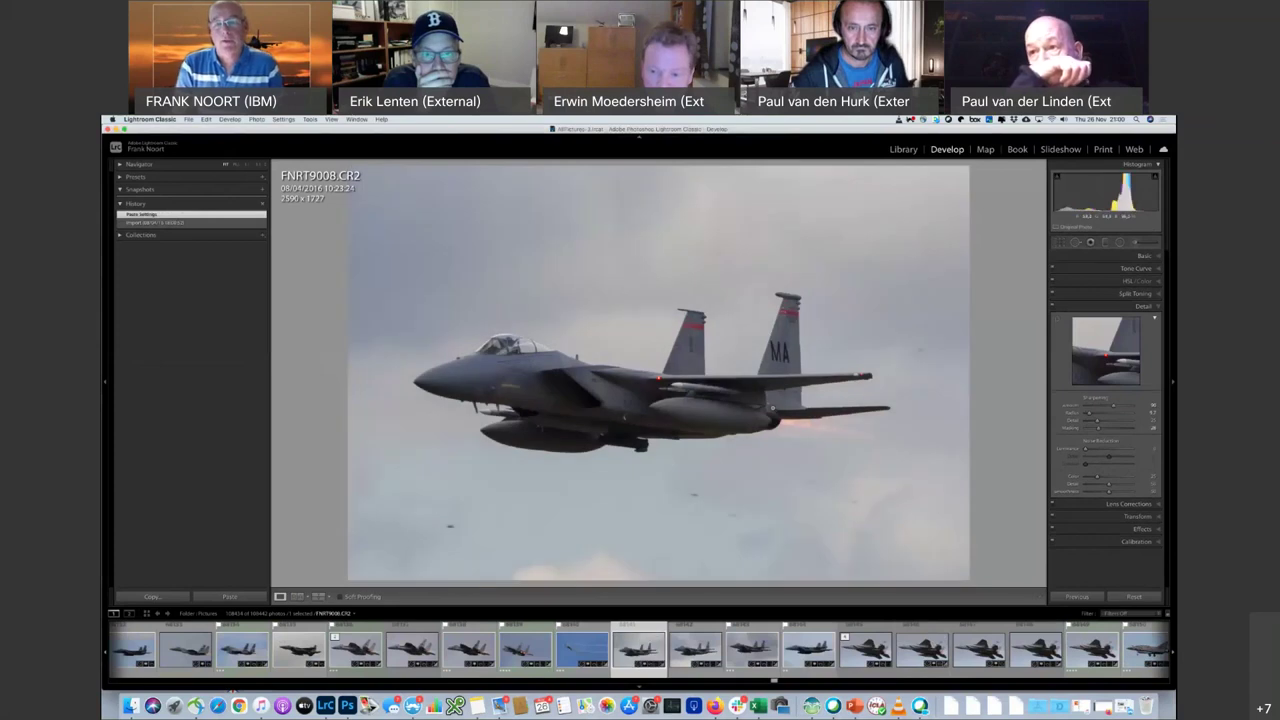
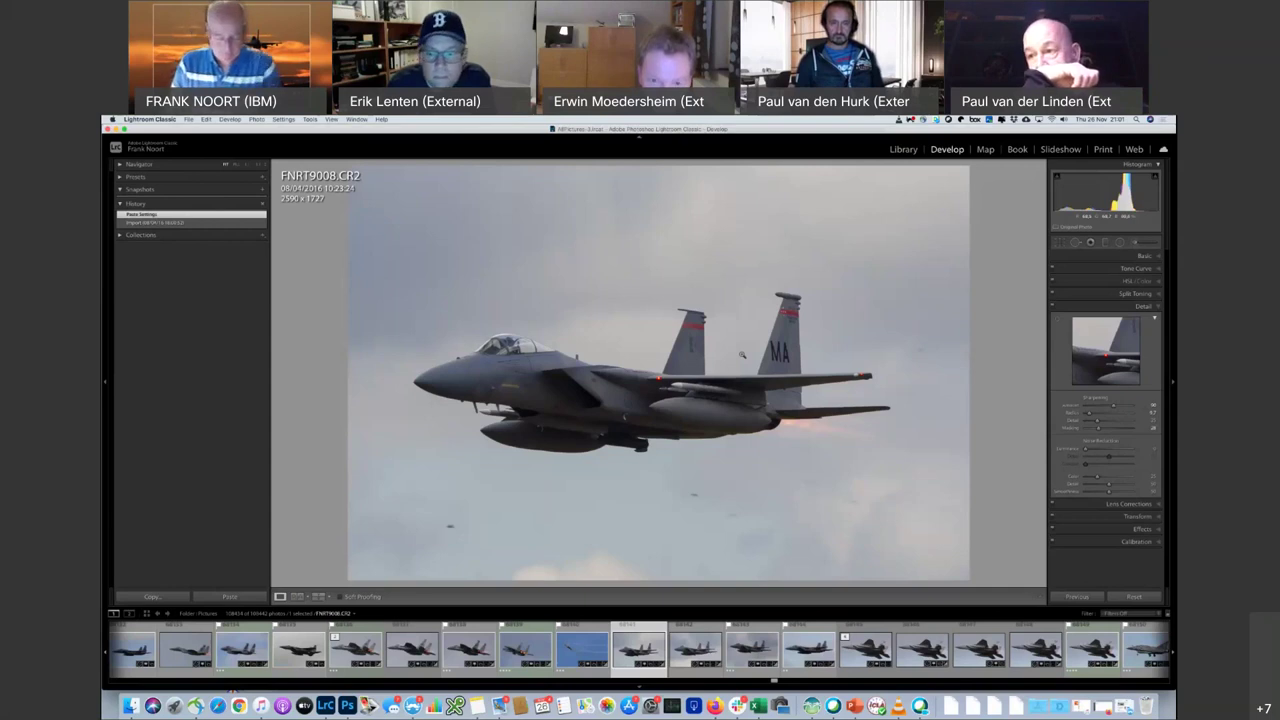
Open the FNRT9008 jet photo large in the Library, then switch to Develop
{"action": "key", "text": "e"}
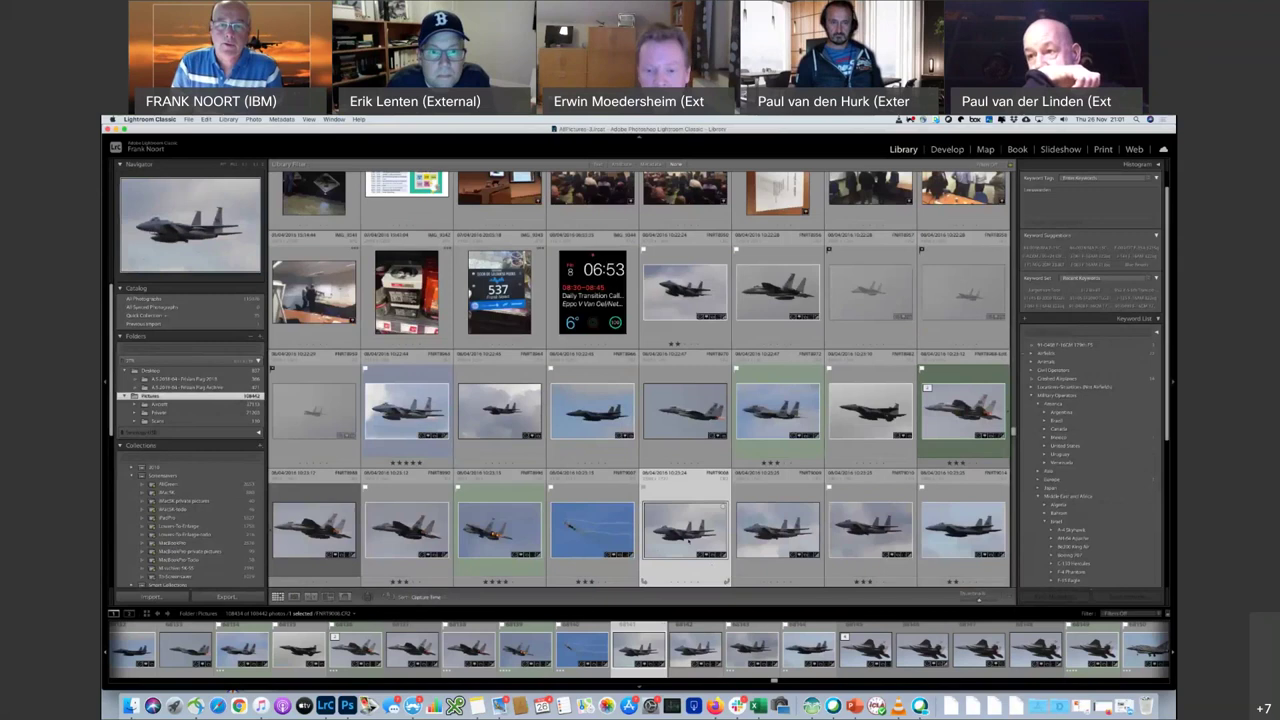
{"action": "double_click", "coordinate": [688, 540]}
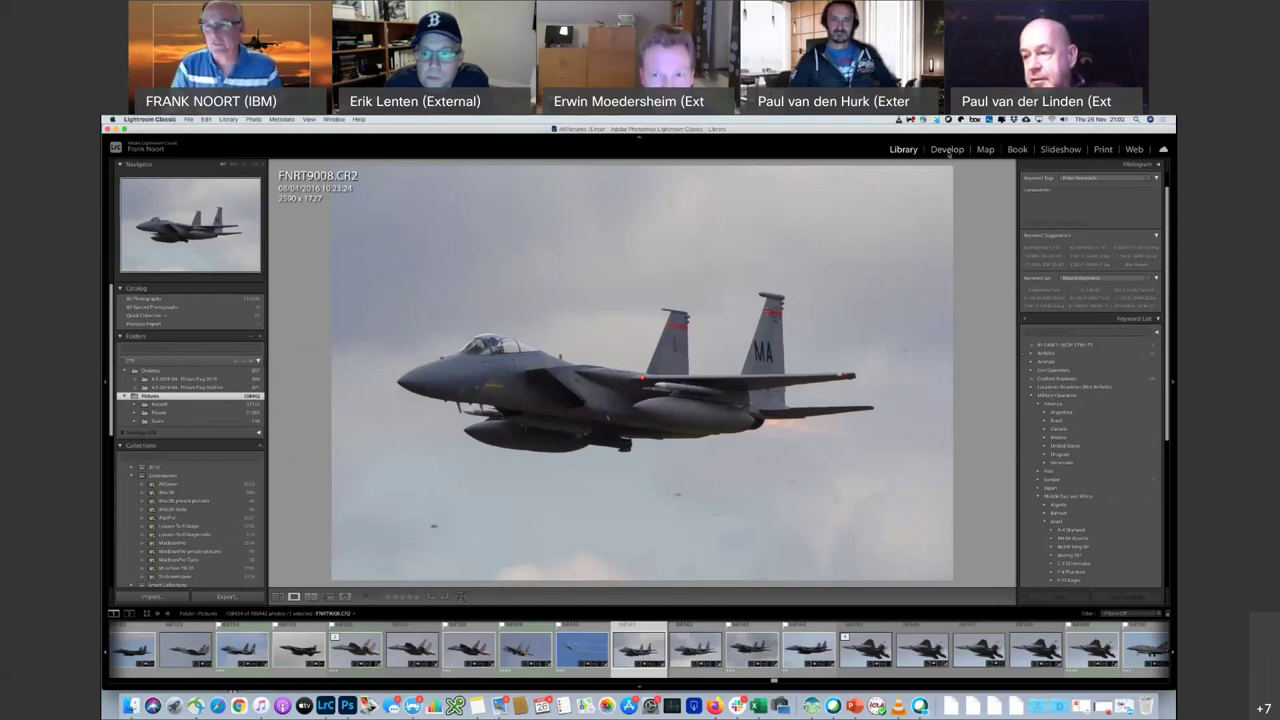
{"action": "key", "text": "d"}
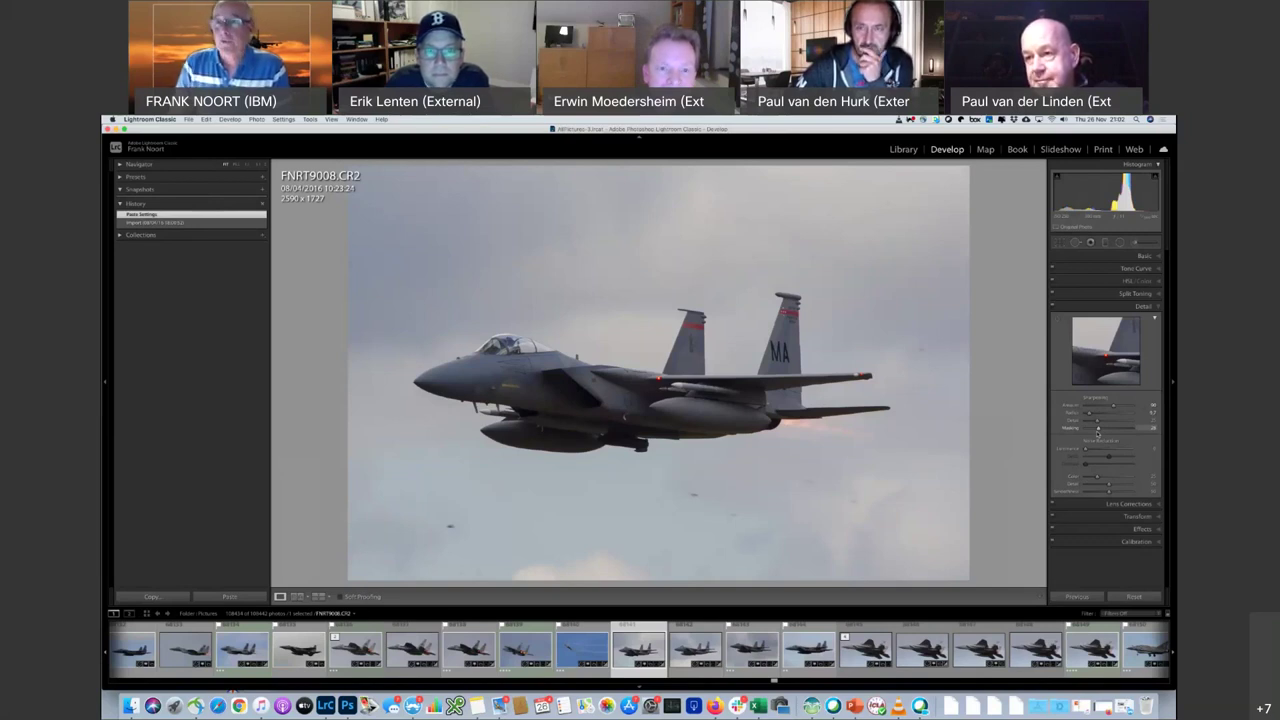
Back in the Library, collapse the keyword list and step back two photos to FNRT8996
{"action": "left_click", "coordinate": [903, 150]}
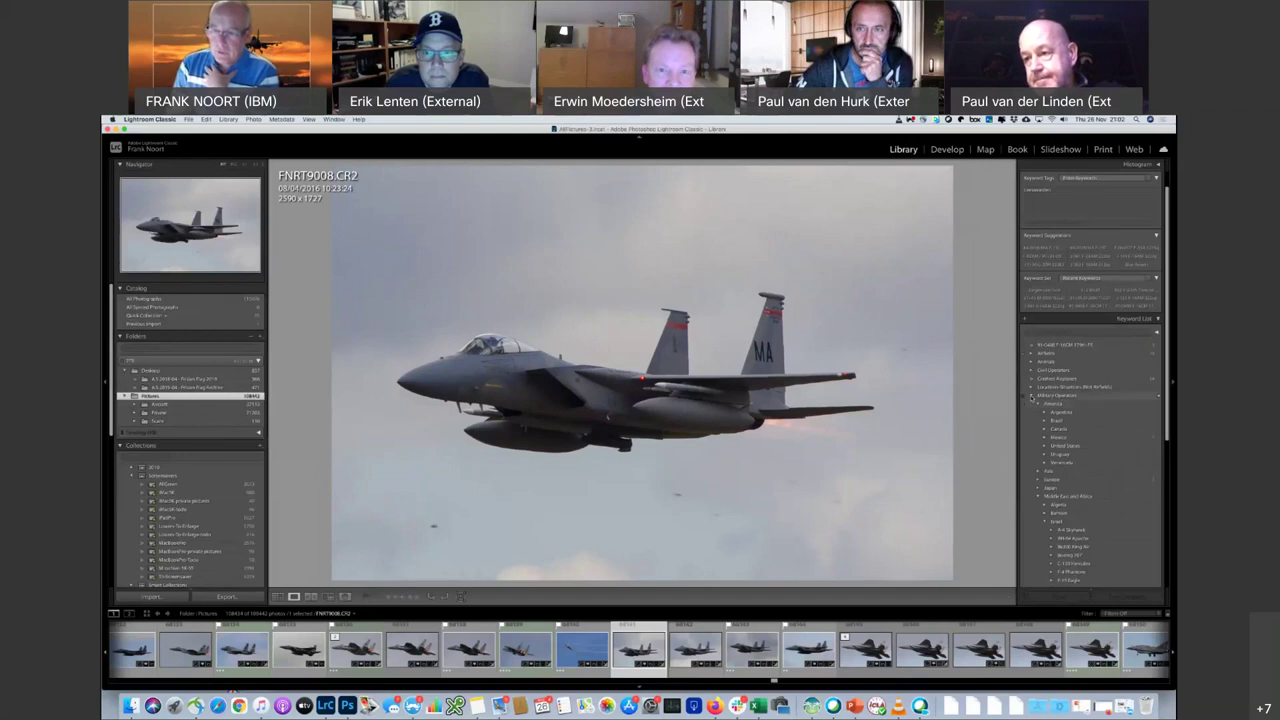
{"action": "left_click", "coordinate": [1033, 397]}
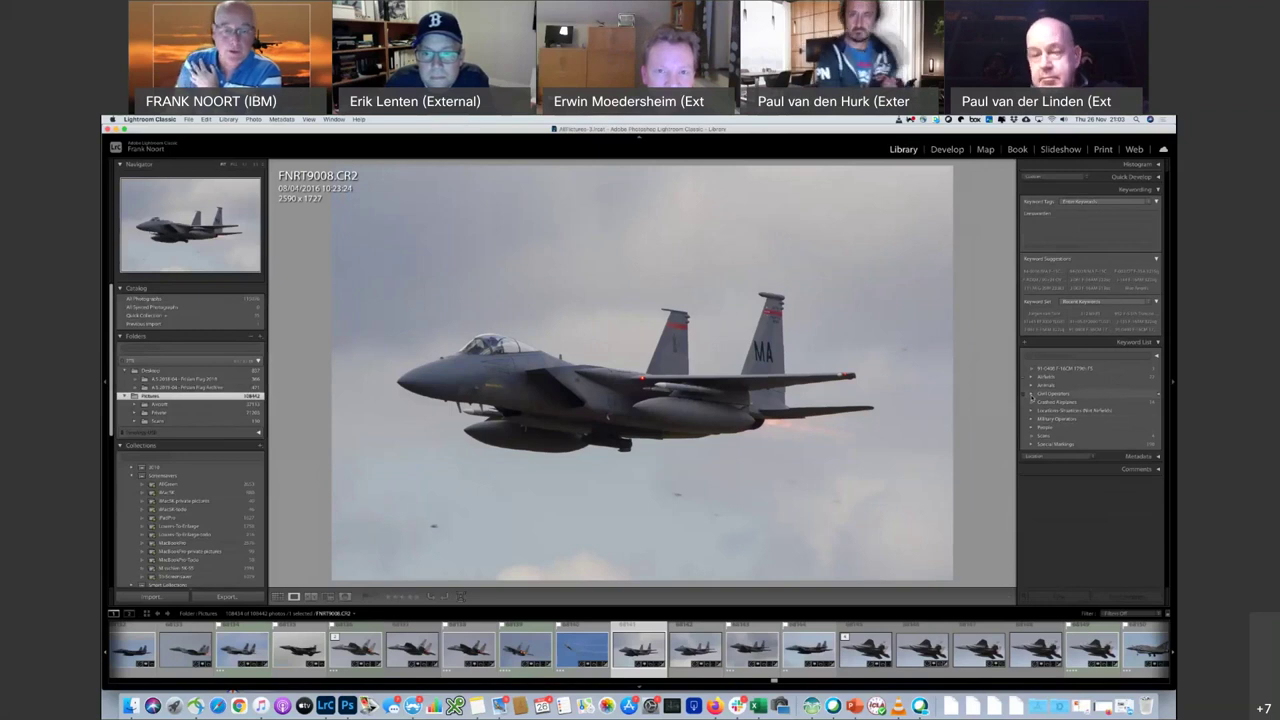
{"action": "key", "text": "Left"}
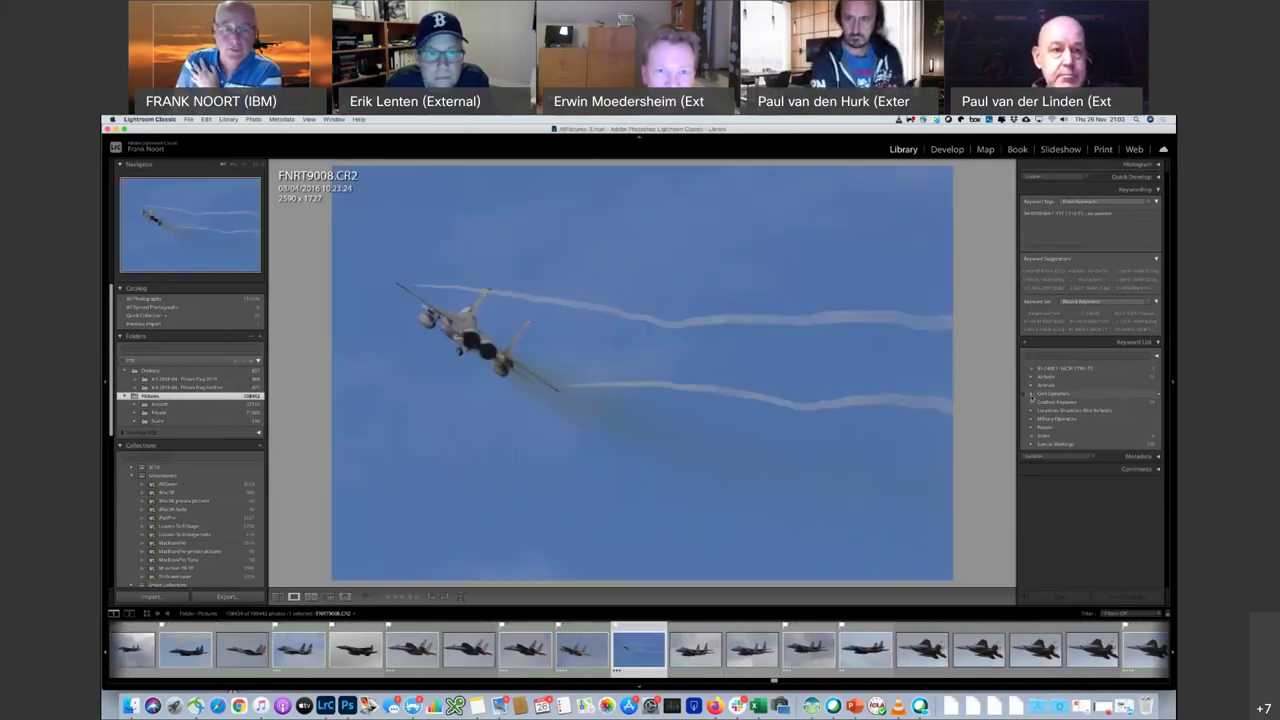
{"action": "key", "text": "Left"}
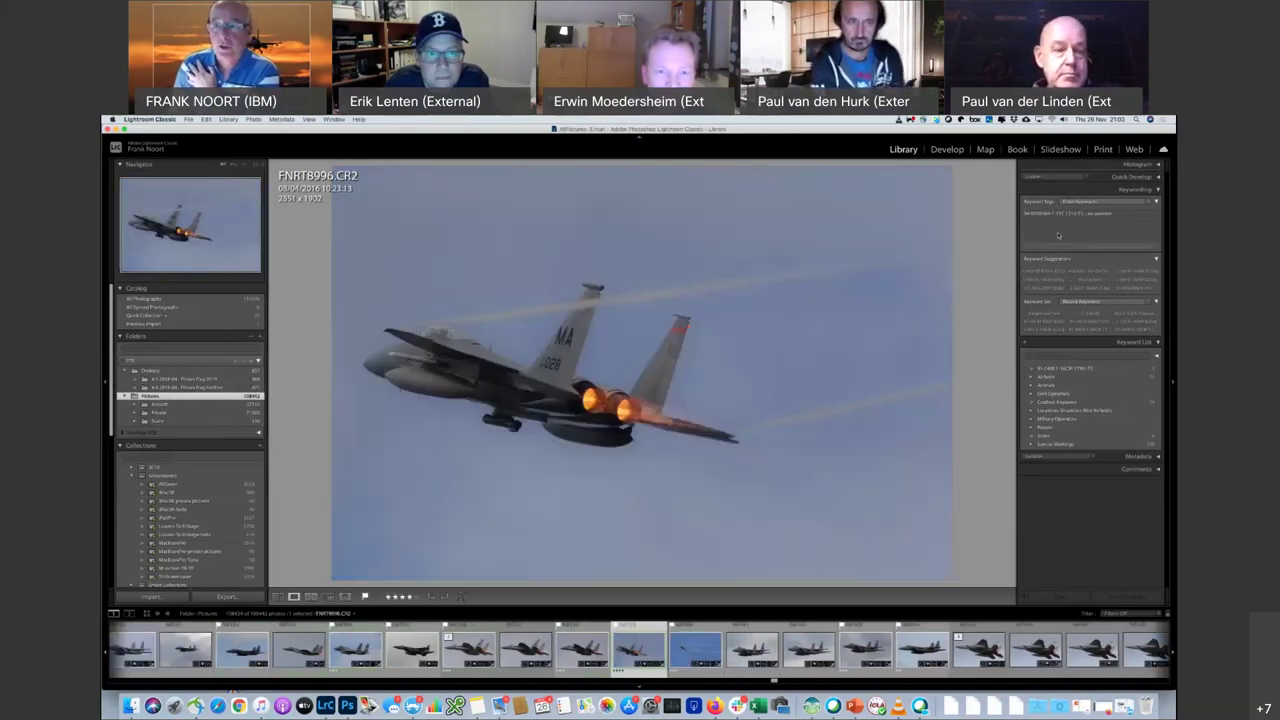
{"action": "left_click", "coordinate": [1058, 217]}
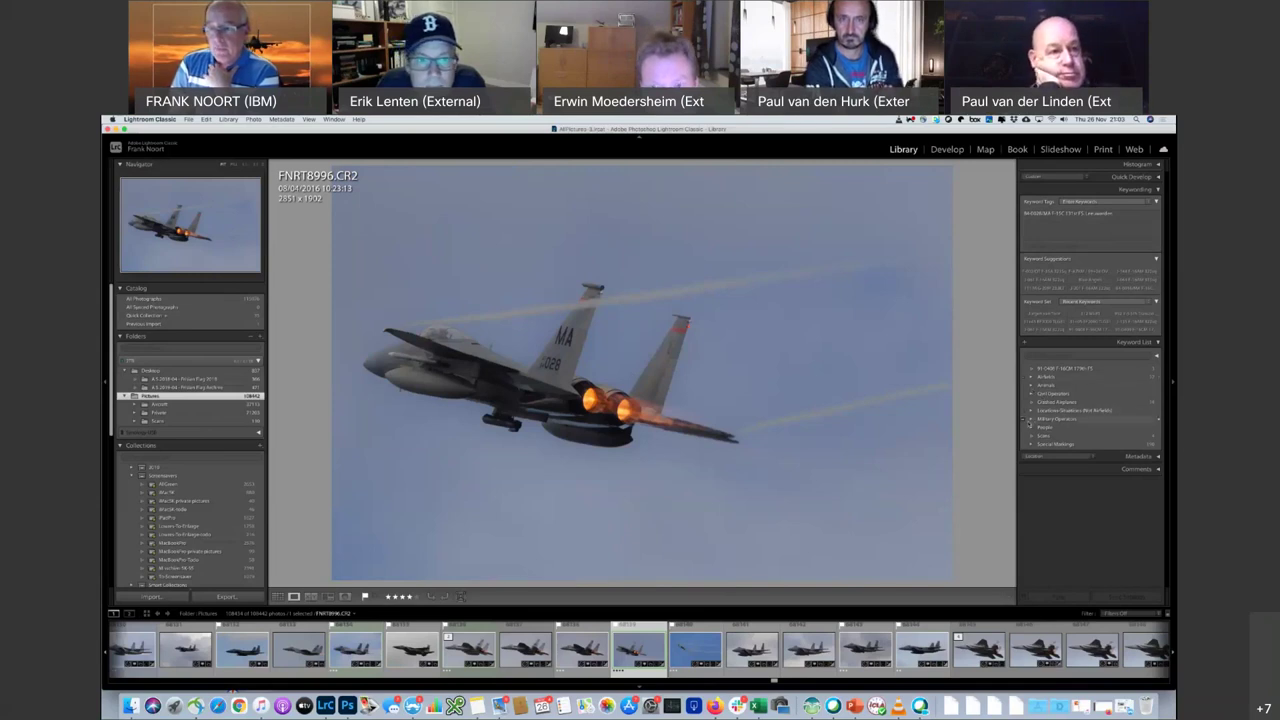
Expand the keyword tree through Military Operations, United States and US Air Force to F-15 Eagle
{"action": "left_click", "coordinate": [1031, 419]}
{"action": "scroll", "coordinate": [1031, 421], "scroll_direction": "down", "scroll_amount": 2}
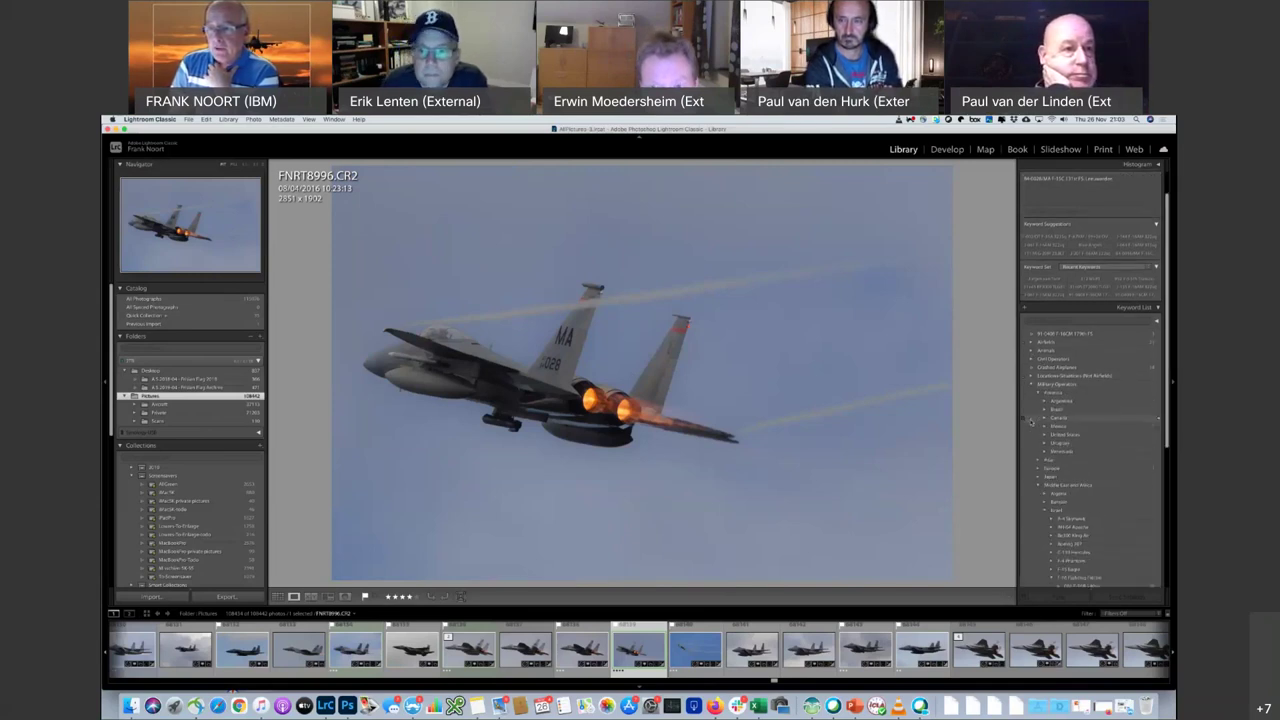
{"action": "scroll", "coordinate": [1045, 418], "scroll_direction": "down", "scroll_amount": 2}
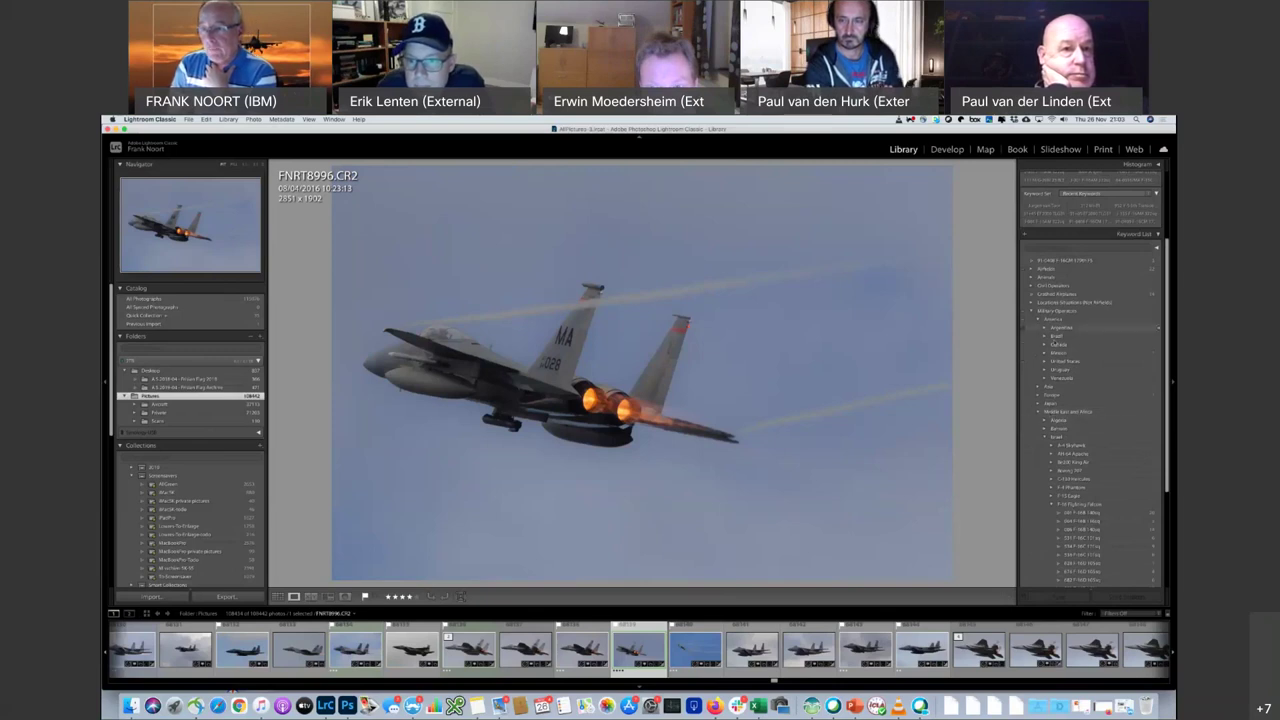
{"action": "left_click", "coordinate": [1045, 361]}
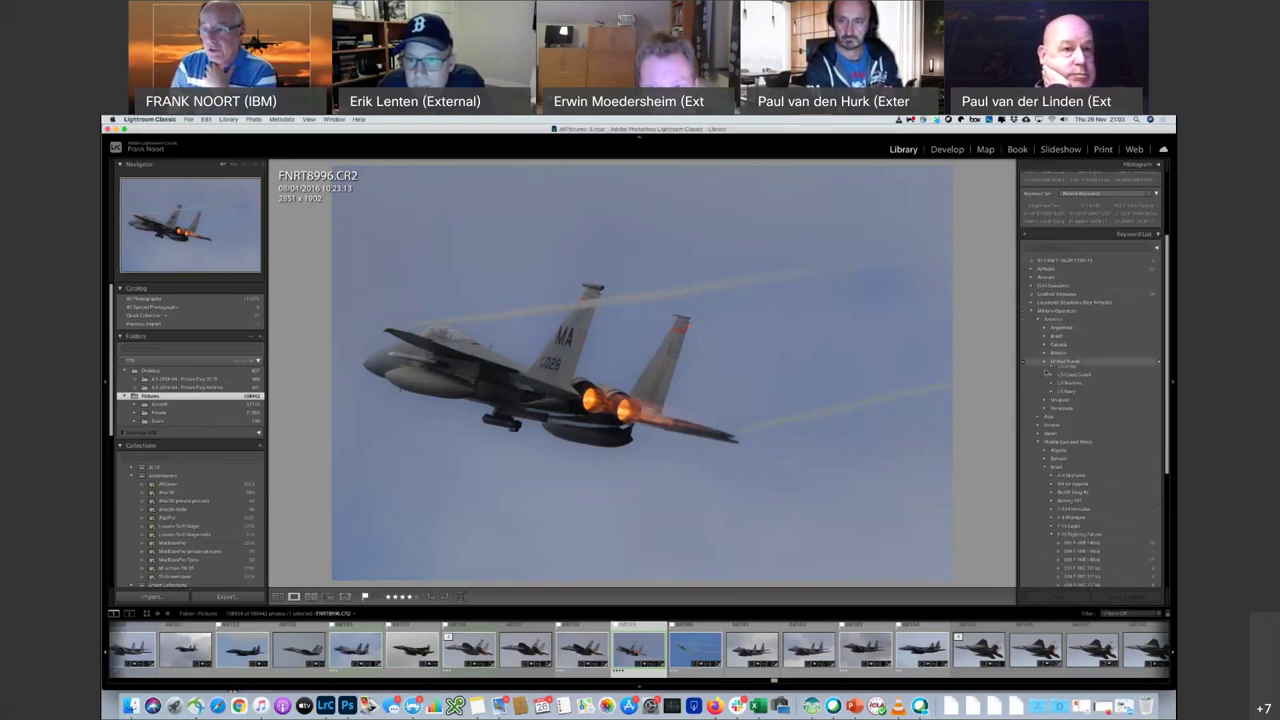
{"action": "scroll", "coordinate": [1048, 360], "scroll_direction": "down", "scroll_amount": 1}
{"action": "left_click", "coordinate": [1051, 341]}
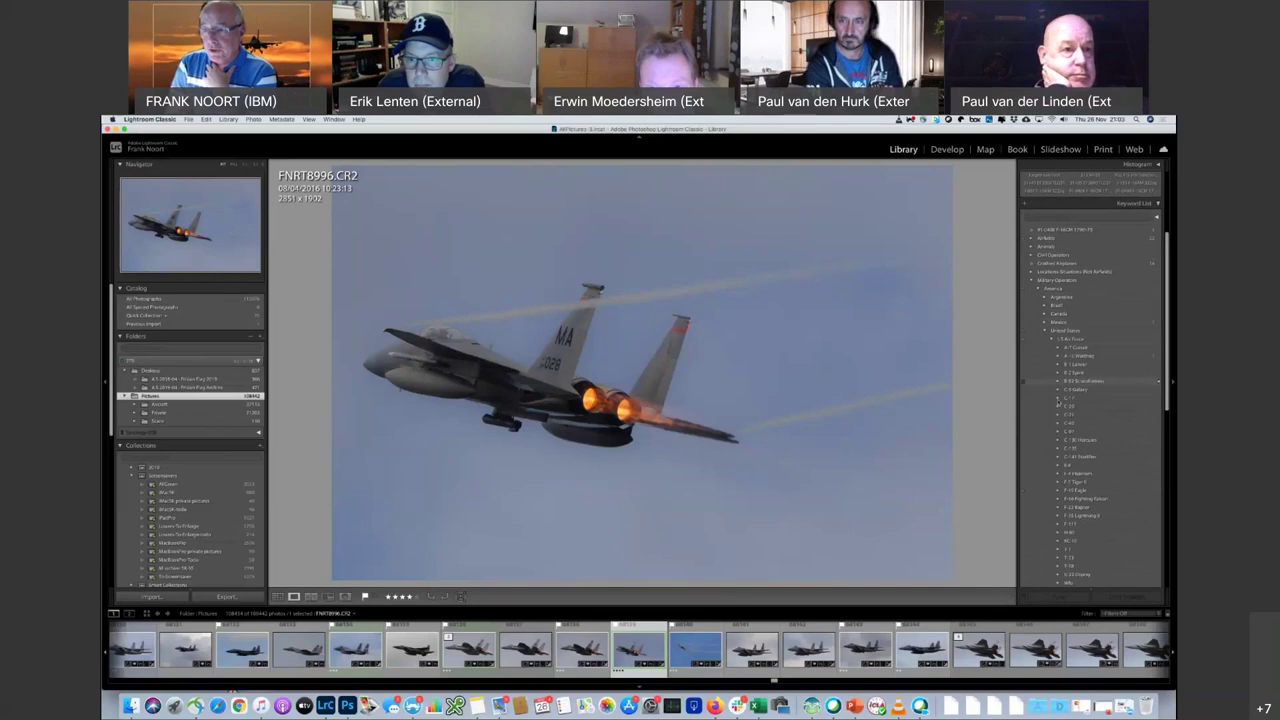
{"action": "scroll", "coordinate": [1058, 402], "scroll_direction": "down", "scroll_amount": 1}
{"action": "left_click", "coordinate": [1059, 457]}
Review the F-15 Eagle serial-number keywords, then filter to all F-15 Eagle photos
{"action": "scroll", "coordinate": [1061, 457], "scroll_direction": "down", "scroll_amount": 3}
{"action": "scroll", "coordinate": [1061, 457], "scroll_direction": "down", "scroll_amount": 3}
{"action": "scroll", "coordinate": [1061, 457], "scroll_direction": "down", "scroll_amount": 3}
{"action": "scroll", "coordinate": [1061, 457], "scroll_direction": "down", "scroll_amount": 2}
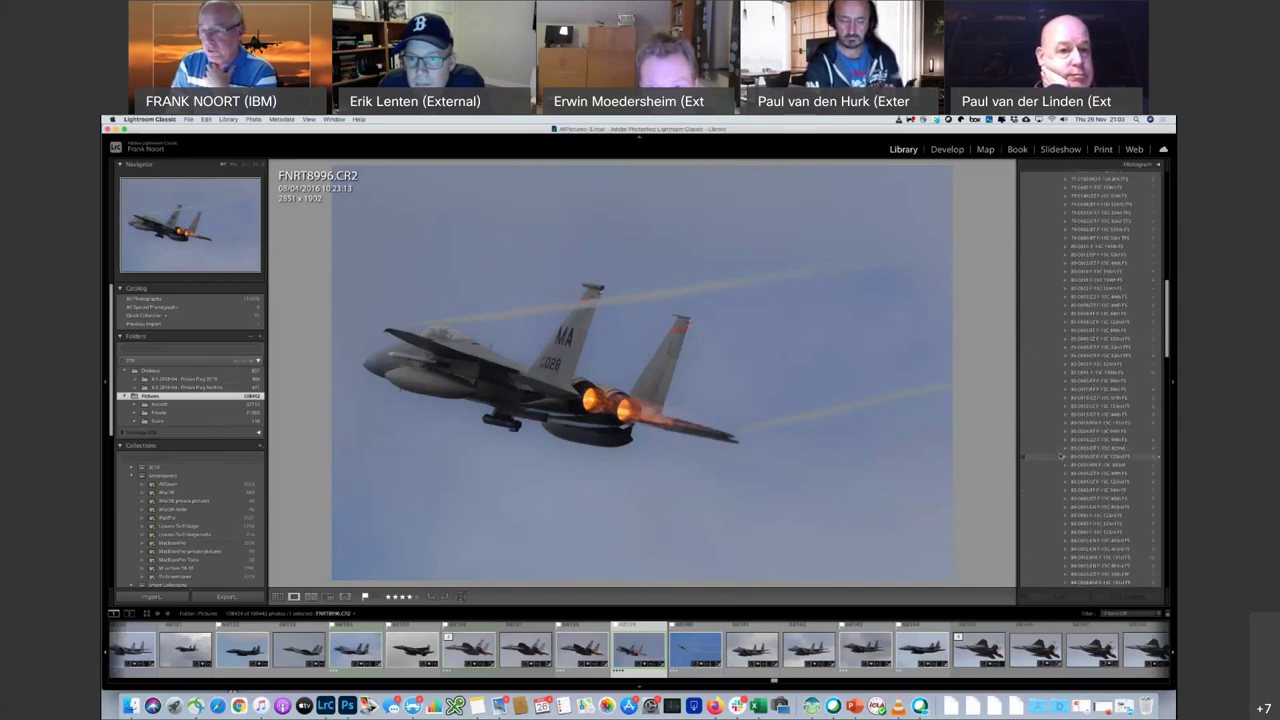
{"action": "scroll", "coordinate": [1061, 457], "scroll_direction": "down", "scroll_amount": 3}
{"action": "scroll", "coordinate": [1070, 470], "scroll_direction": "down", "scroll_amount": 1}
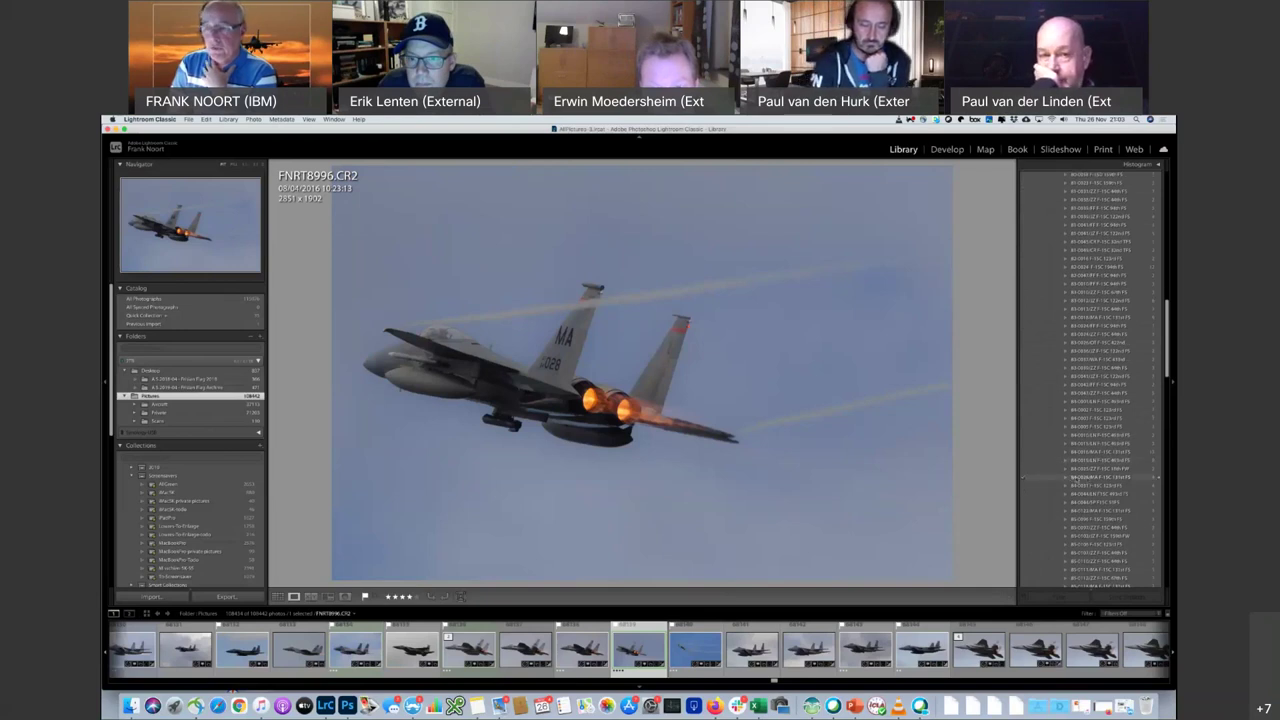
{"action": "scroll", "coordinate": [1074, 481], "scroll_direction": "up", "scroll_amount": 5}
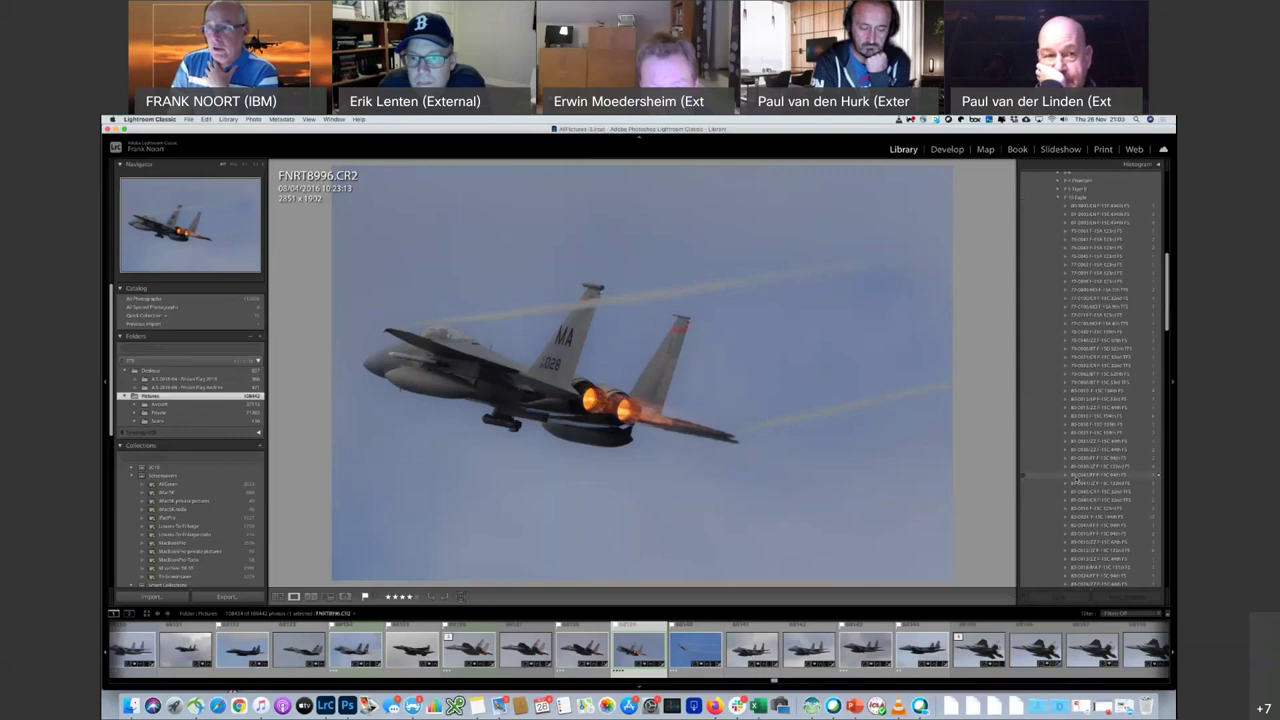
{"action": "scroll", "coordinate": [1070, 480], "scroll_direction": "up", "scroll_amount": 3}
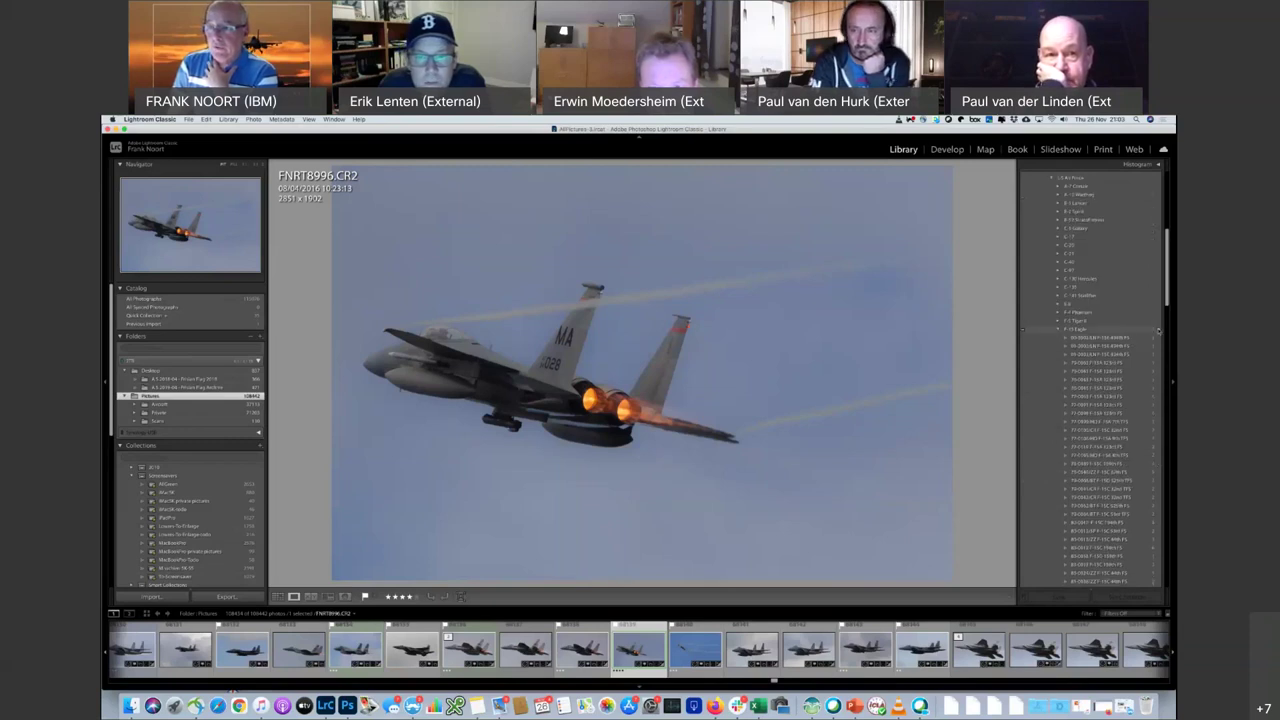
{"action": "left_click", "coordinate": [1159, 330]}
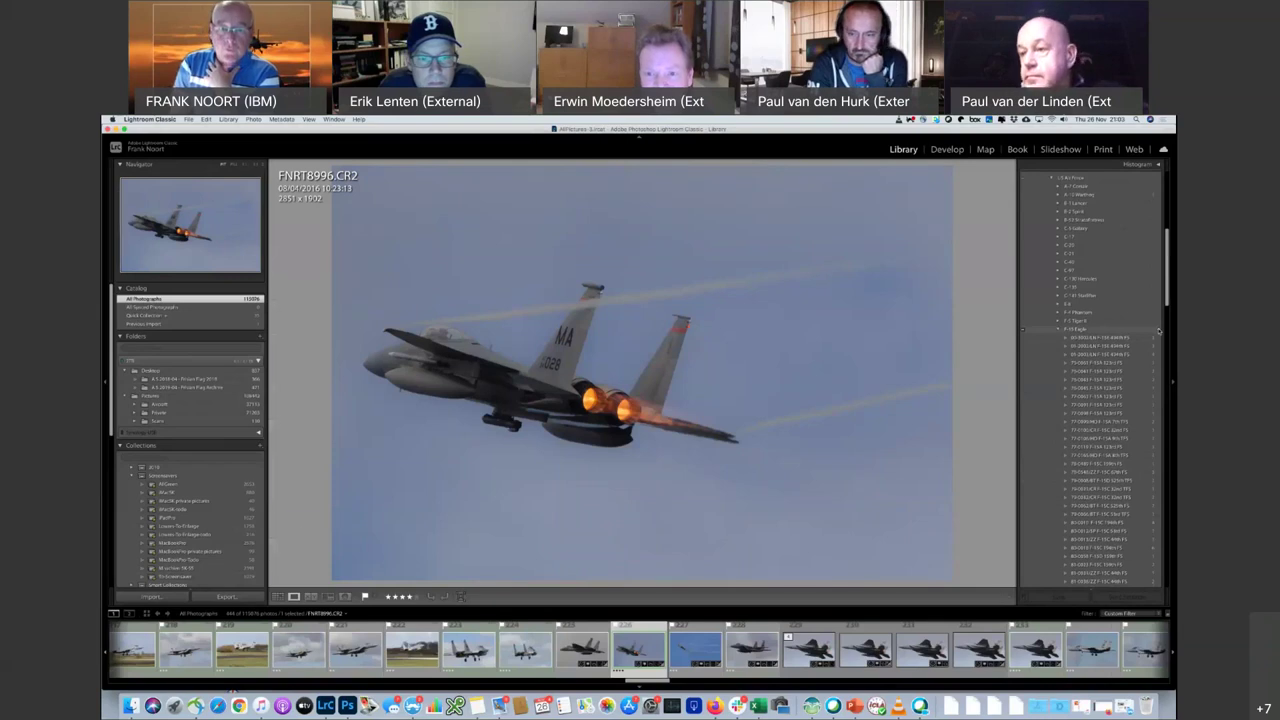
Show the Aircraft folder in Grid view with the Metadata filter columns open
{"action": "key", "text": "g"}
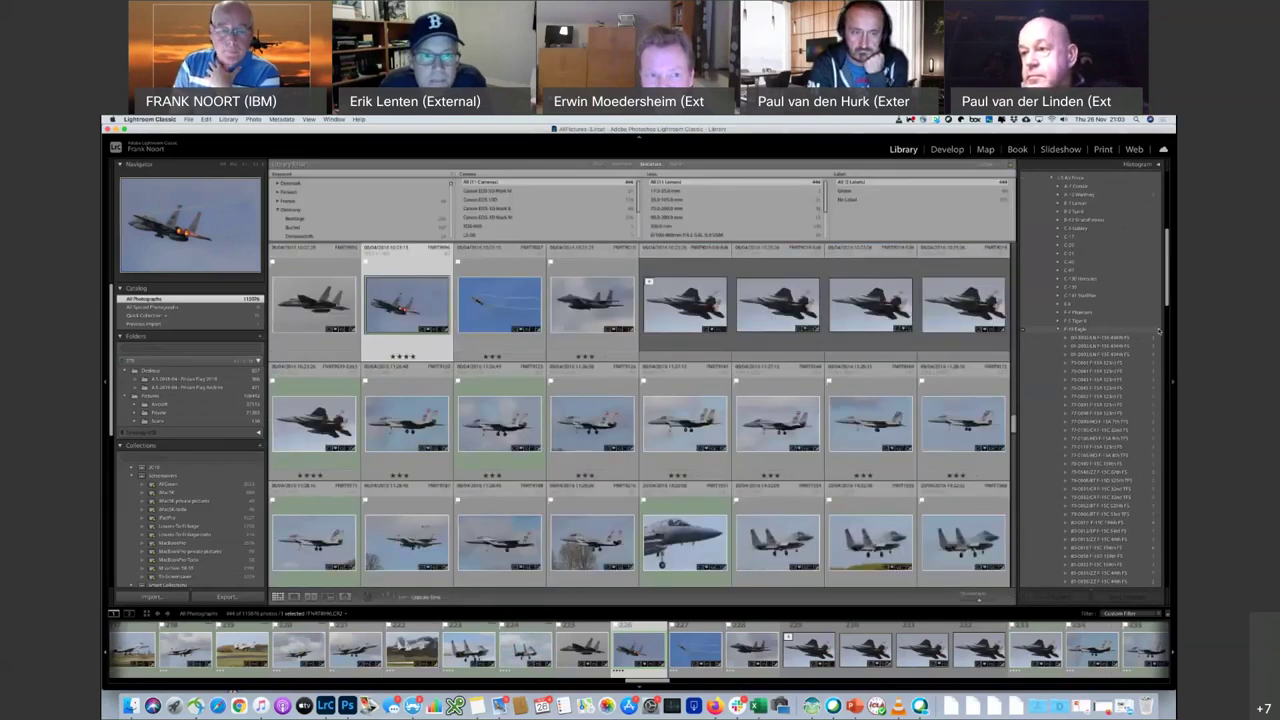
{"action": "mouse_move", "coordinate": [777, 420]}
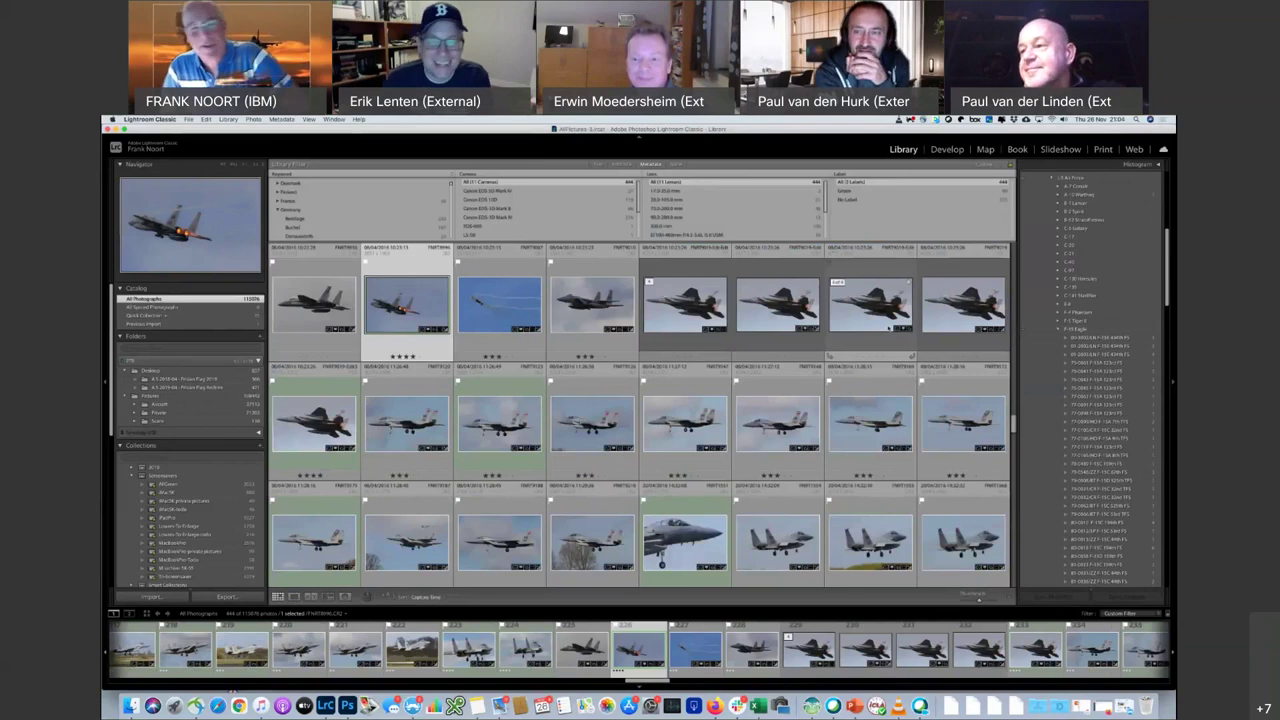
{"action": "scroll", "coordinate": [888, 341], "scroll_direction": "down", "scroll_amount": 3}
{"action": "scroll", "coordinate": [888, 341], "scroll_direction": "down", "scroll_amount": 3}
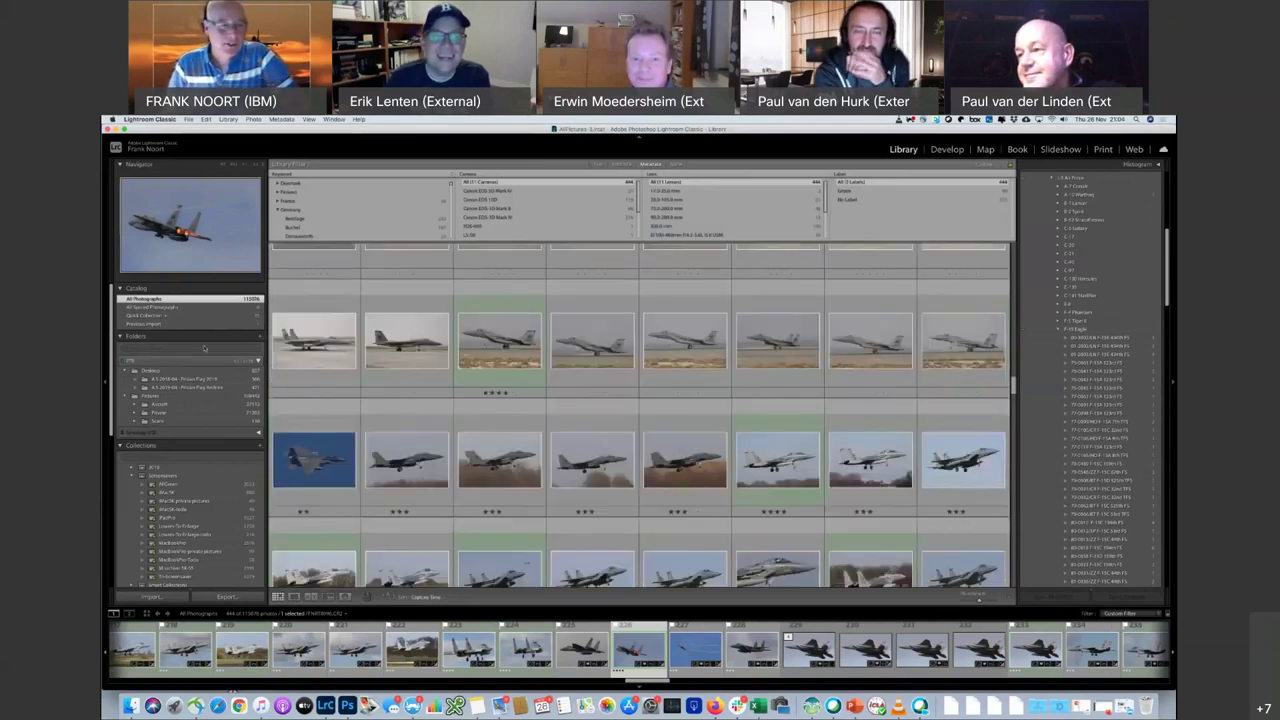
{"action": "left_click", "coordinate": [158, 404]}
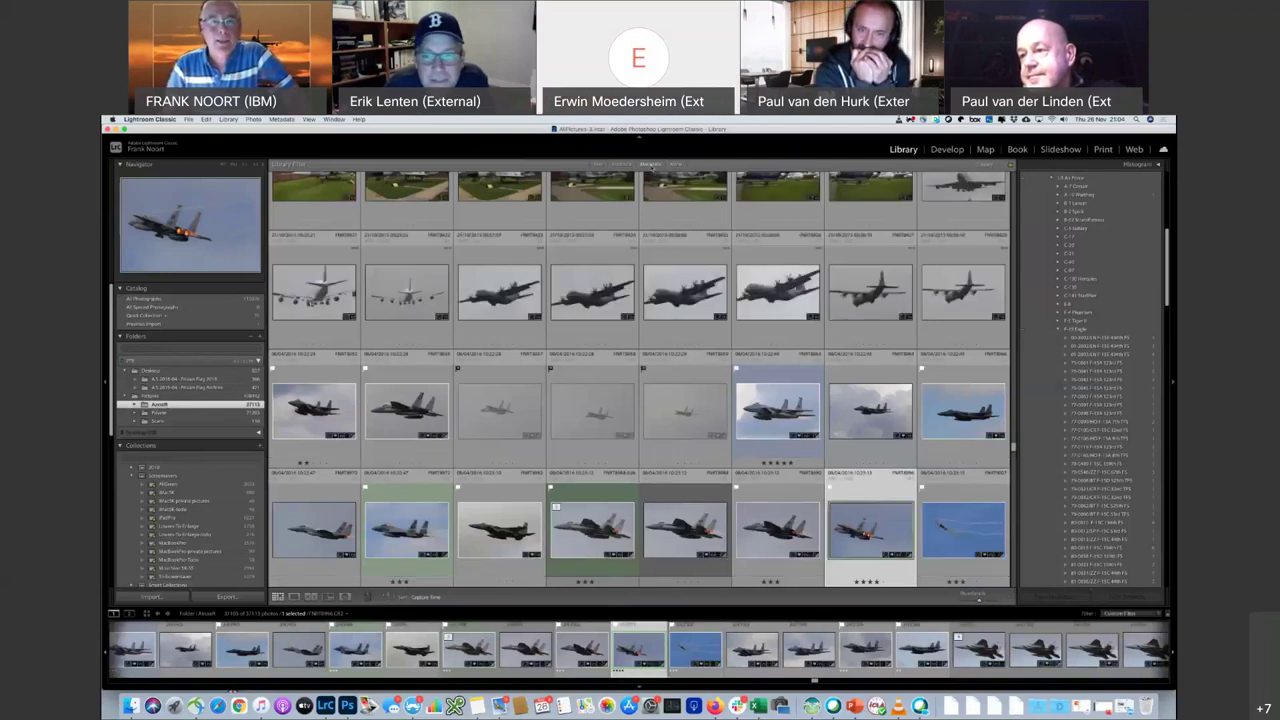
{"action": "left_click", "coordinate": [649, 164]}
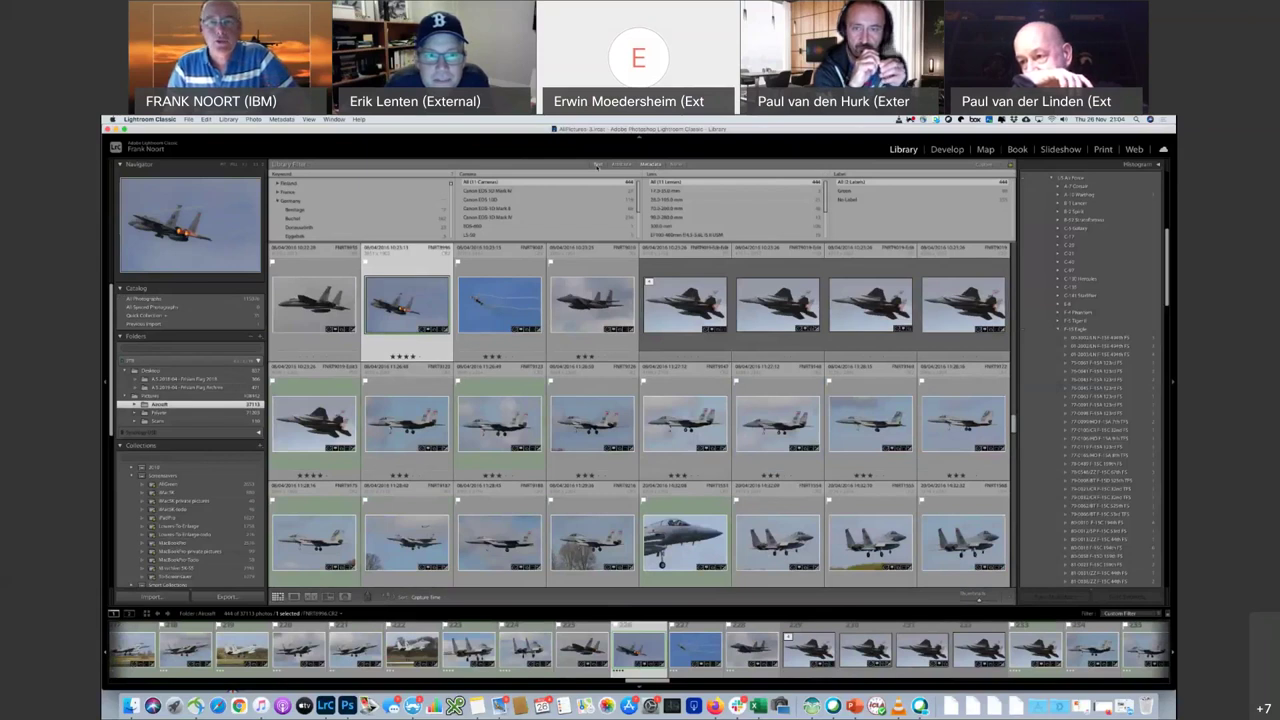
Add a text search filter and replace its search term with '5'
{"action": "left_click", "coordinate": [597, 165], "text": "shift"}
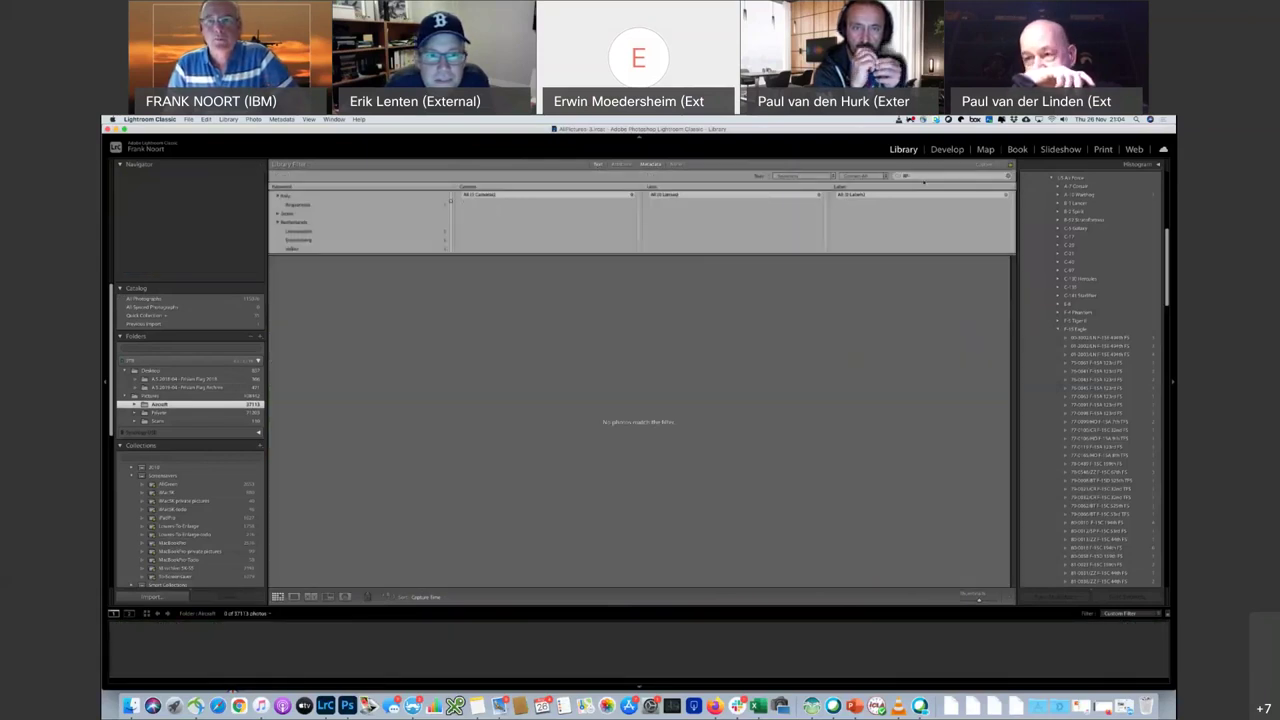
{"action": "left_click", "coordinate": [919, 177]}
{"action": "key", "text": "BackSpace"}
{"action": "key", "text": "BackSpace"}
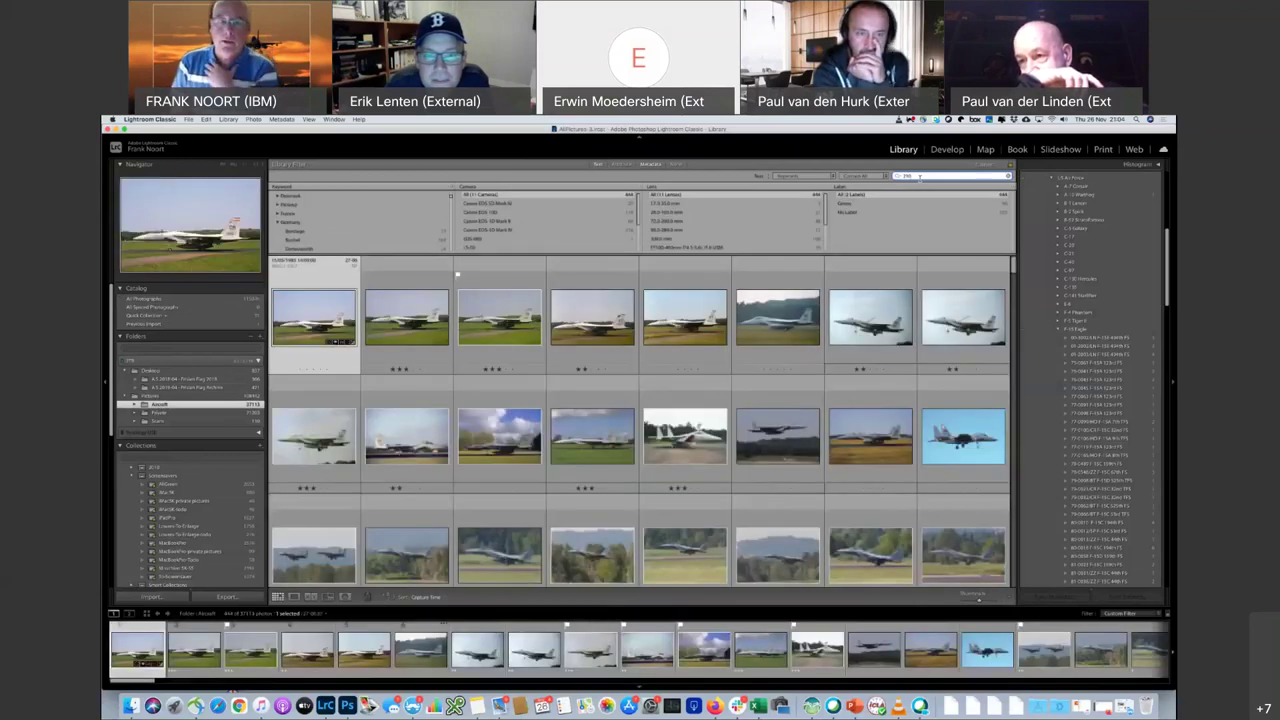
{"action": "type", "text": "5"}
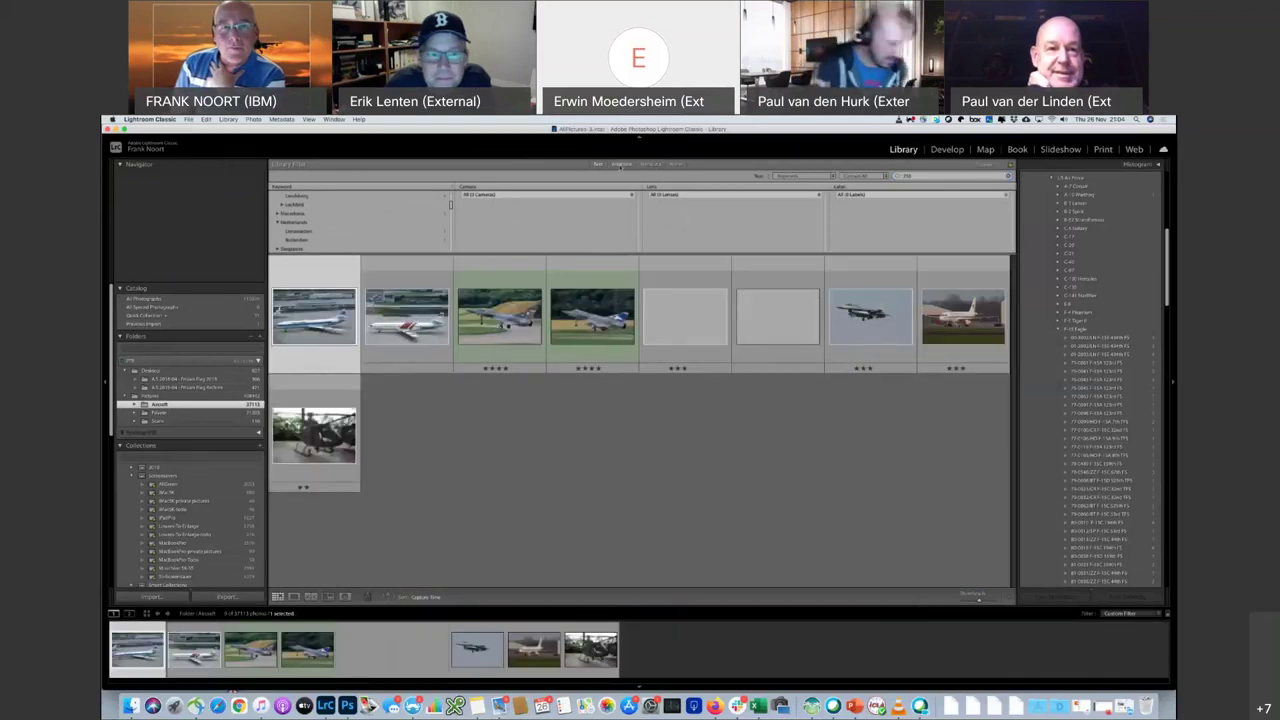
Briefly show the whole catalog, restore the text filter, and select the second and fourth thumbnails
{"action": "left_click", "coordinate": [598, 165]}
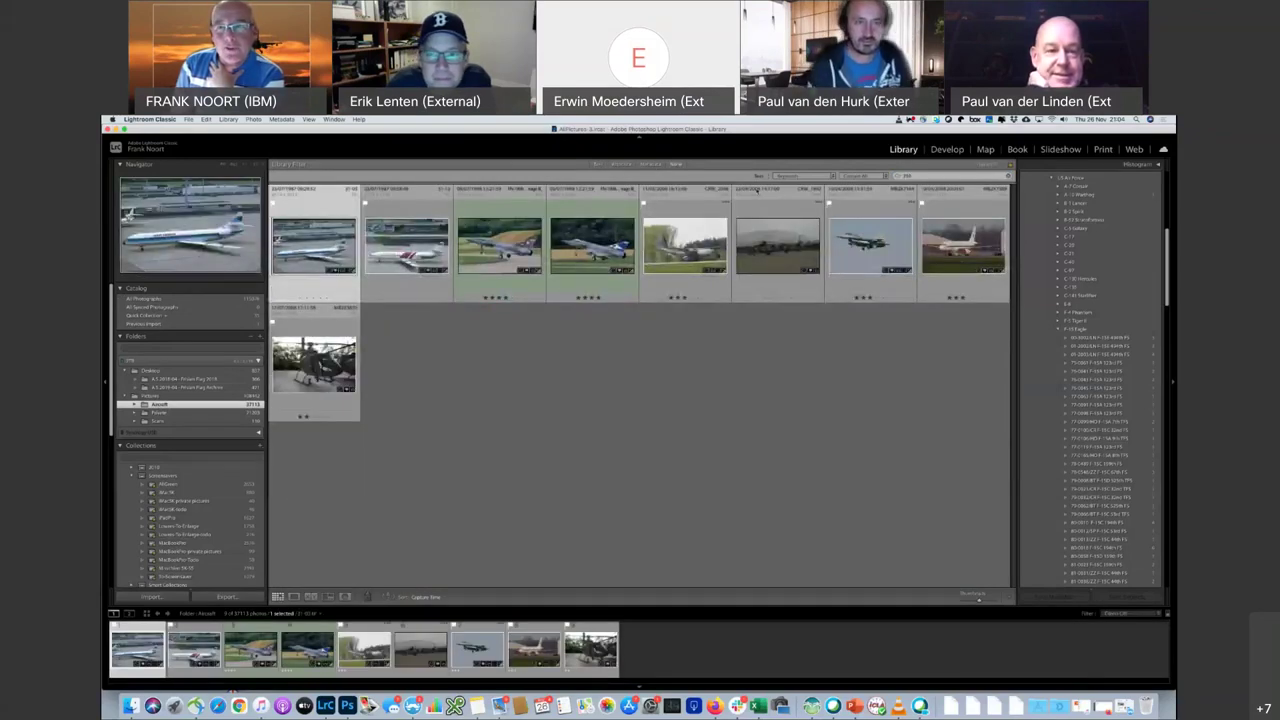
{"action": "left_click", "coordinate": [597, 164]}
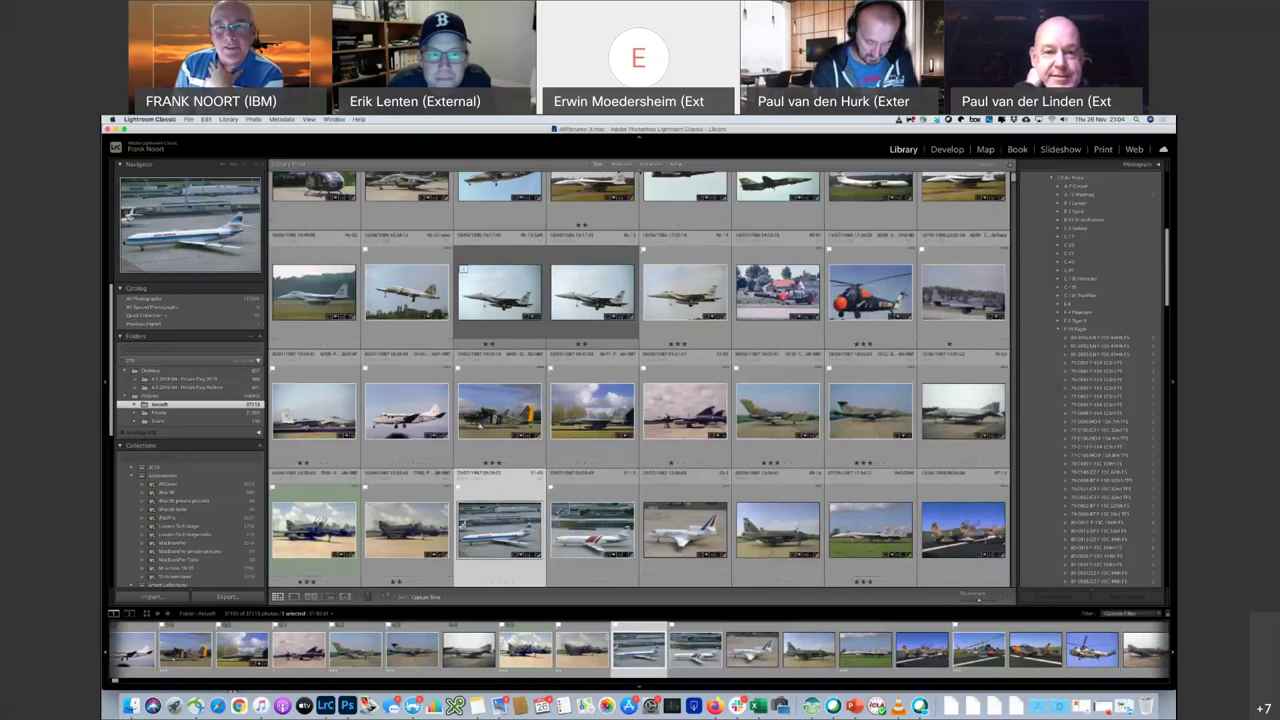
{"action": "left_click", "coordinate": [598, 165]}
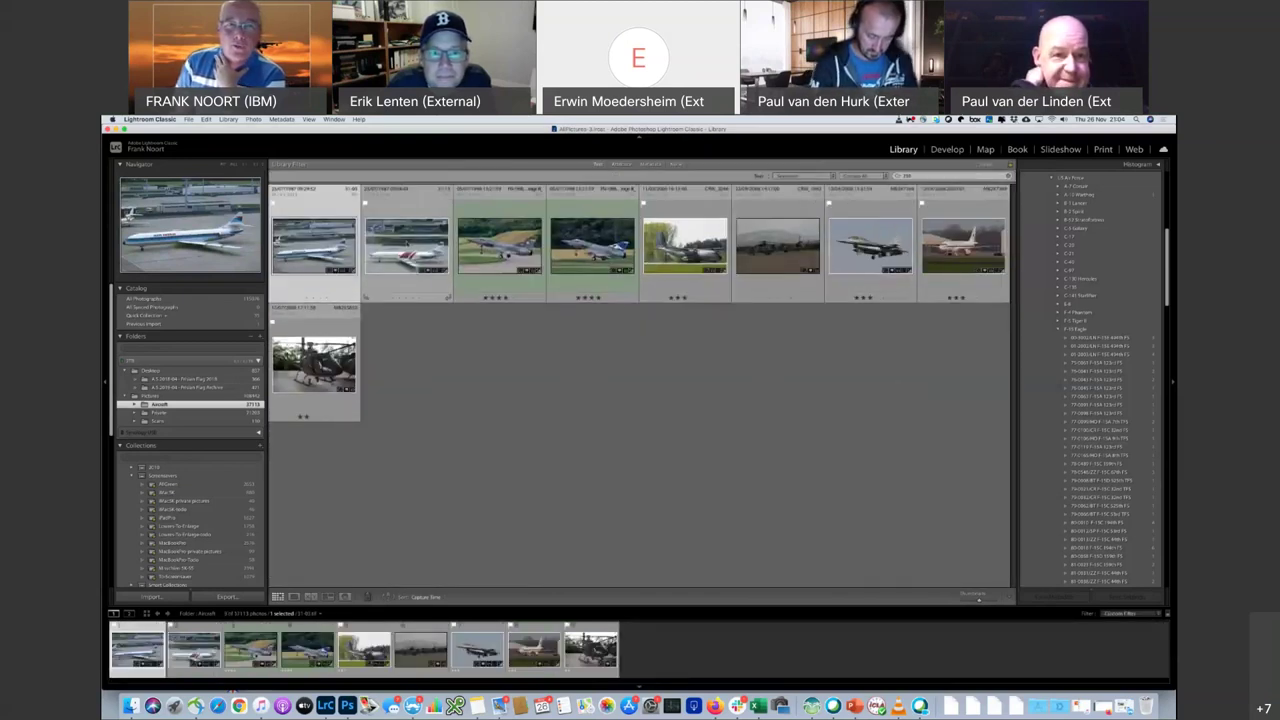
{"action": "left_click", "coordinate": [406, 250]}
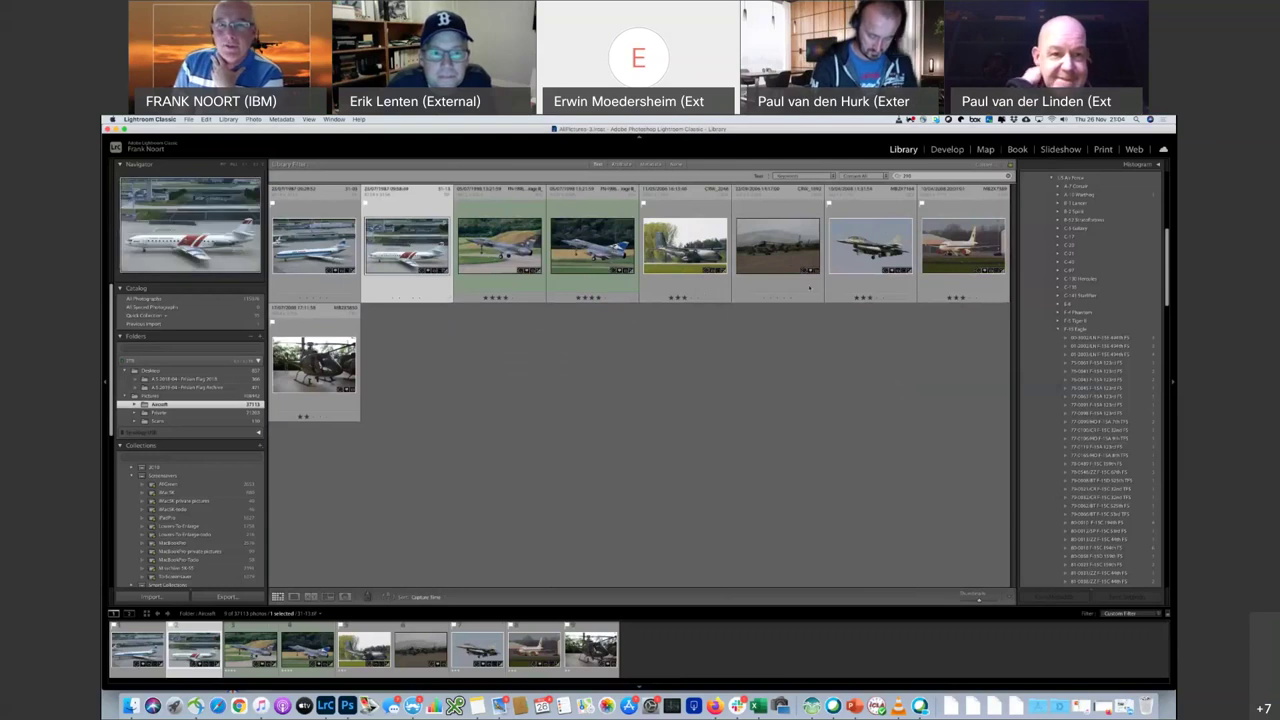
{"action": "left_click", "coordinate": [592, 245]}
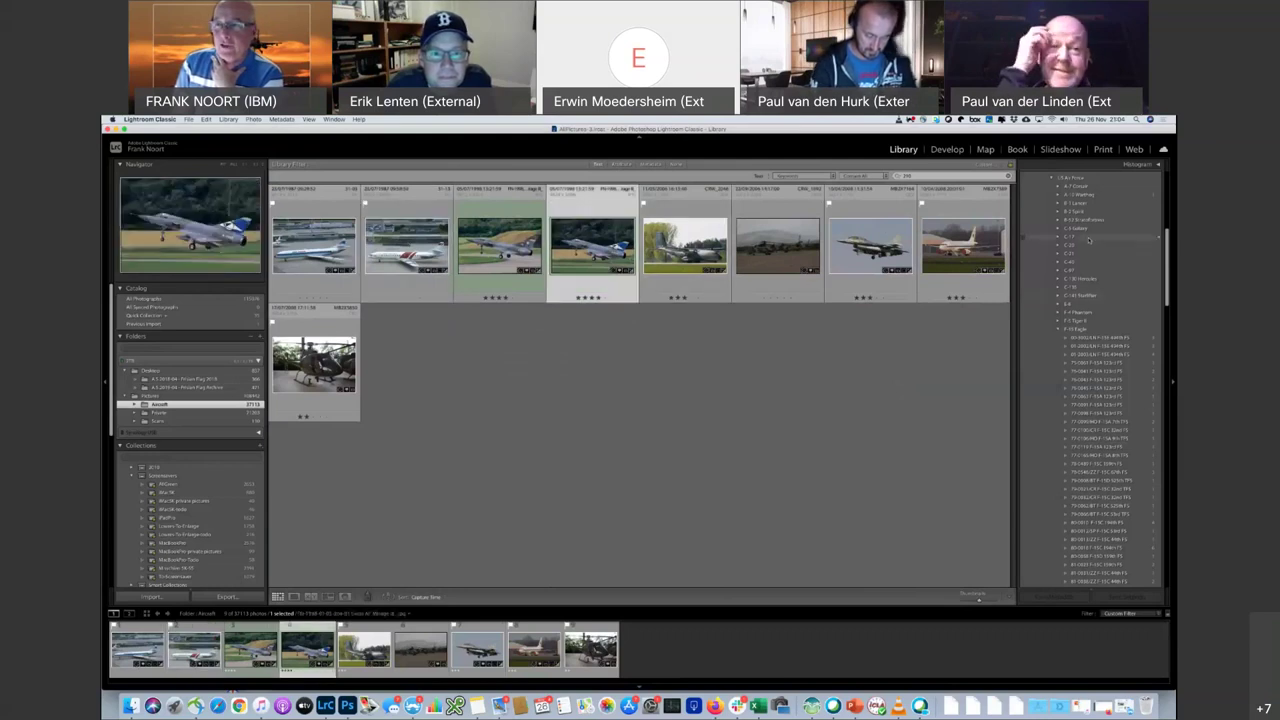
View the Swiss AF Mirage III and the transport plane photos full-size, returning to the grid
{"action": "scroll", "coordinate": [1089, 240], "scroll_direction": "up", "scroll_amount": 5}
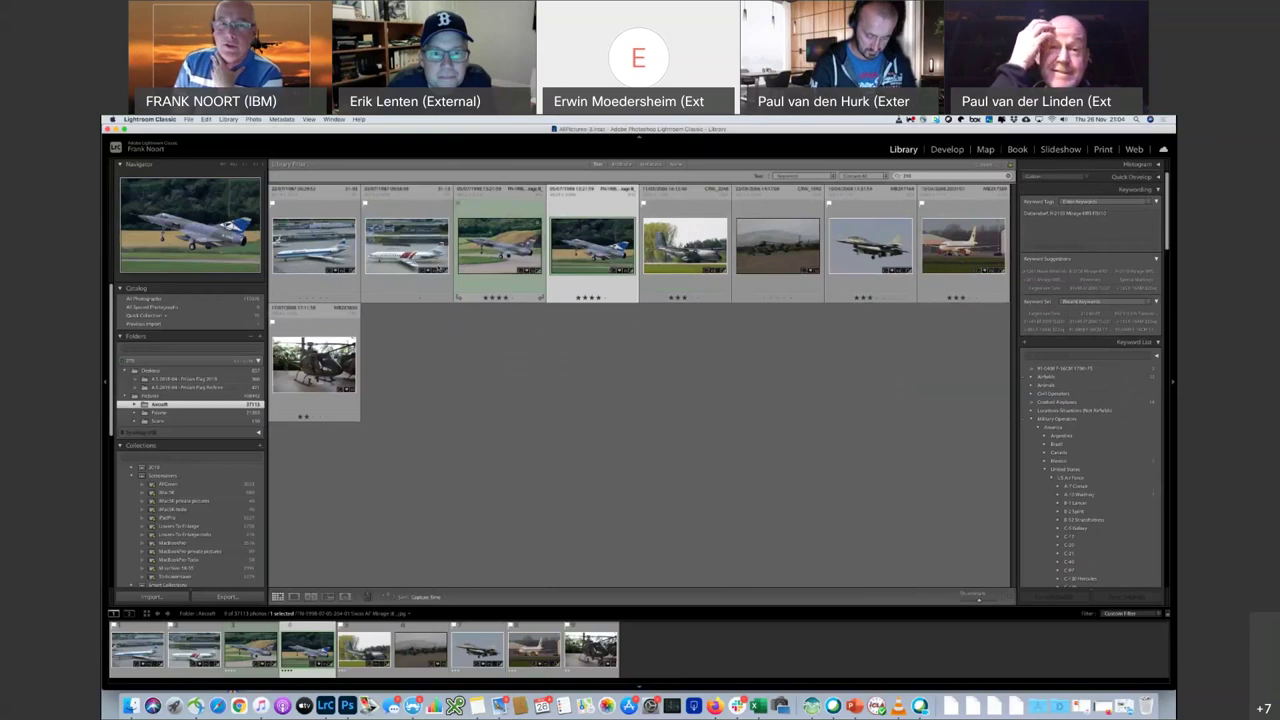
{"action": "double_click", "coordinate": [581, 245]}
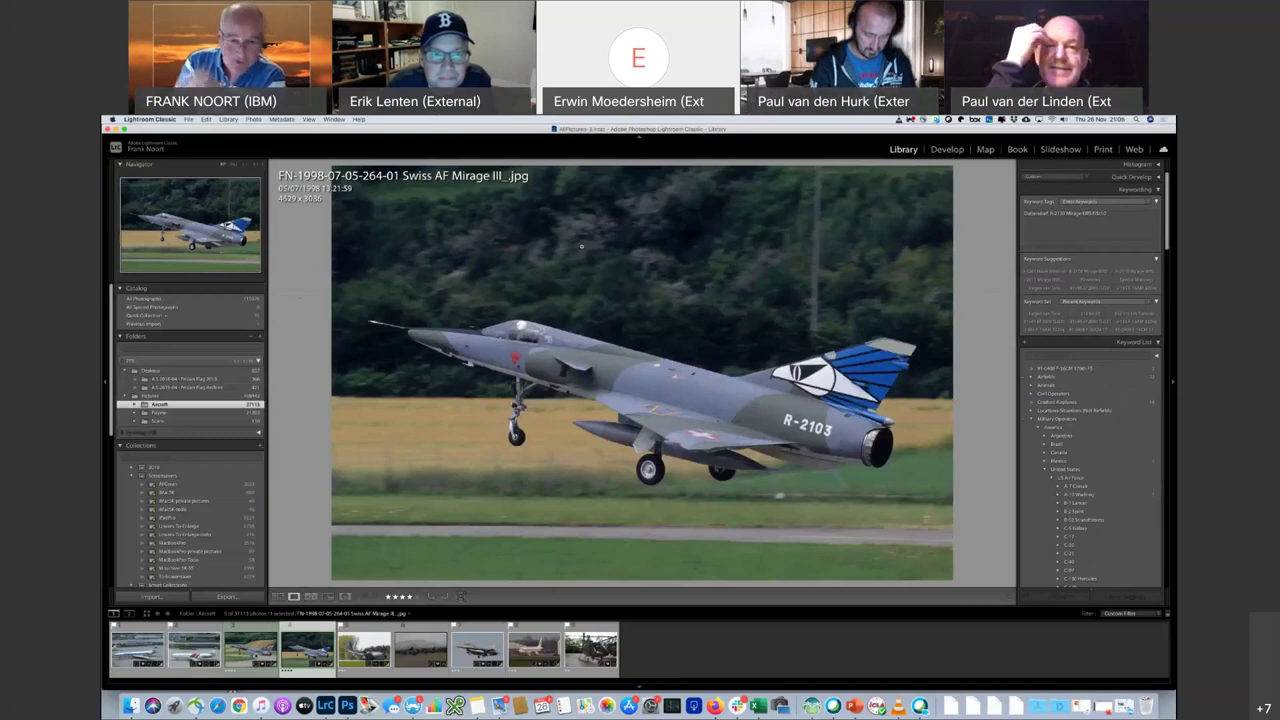
{"action": "double_click", "coordinate": [582, 246]}
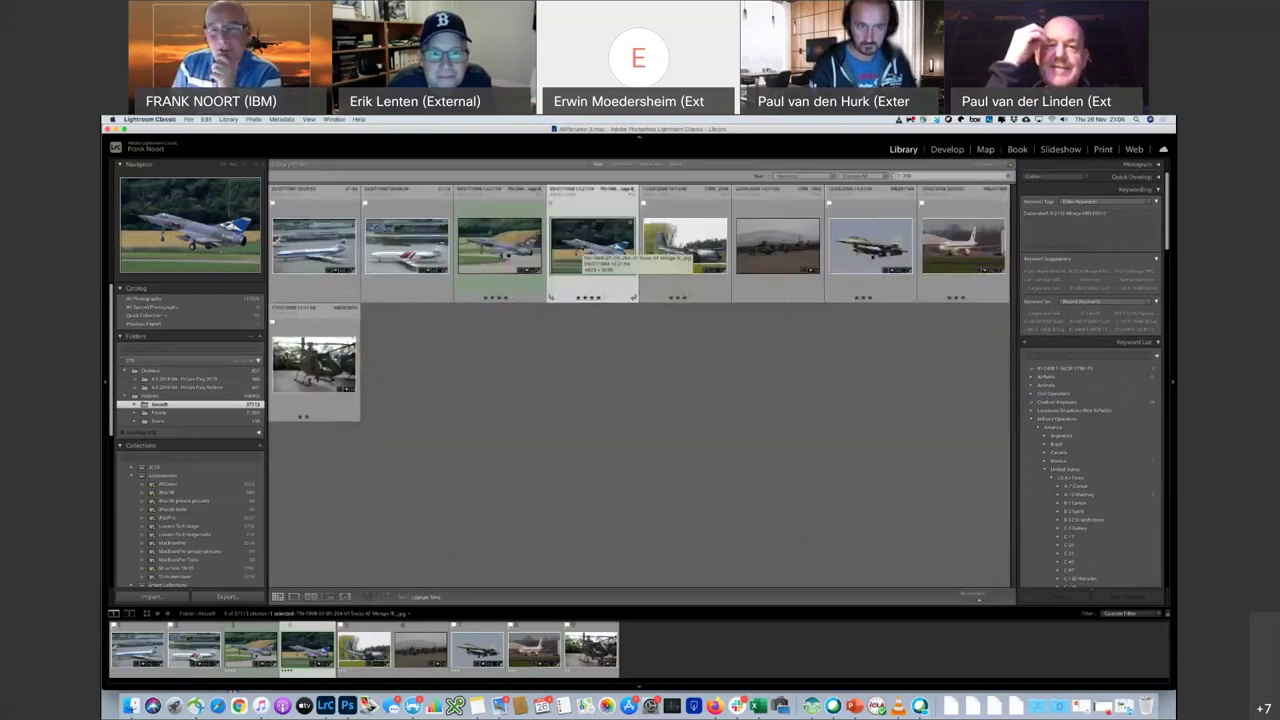
{"action": "key", "text": "Right"}
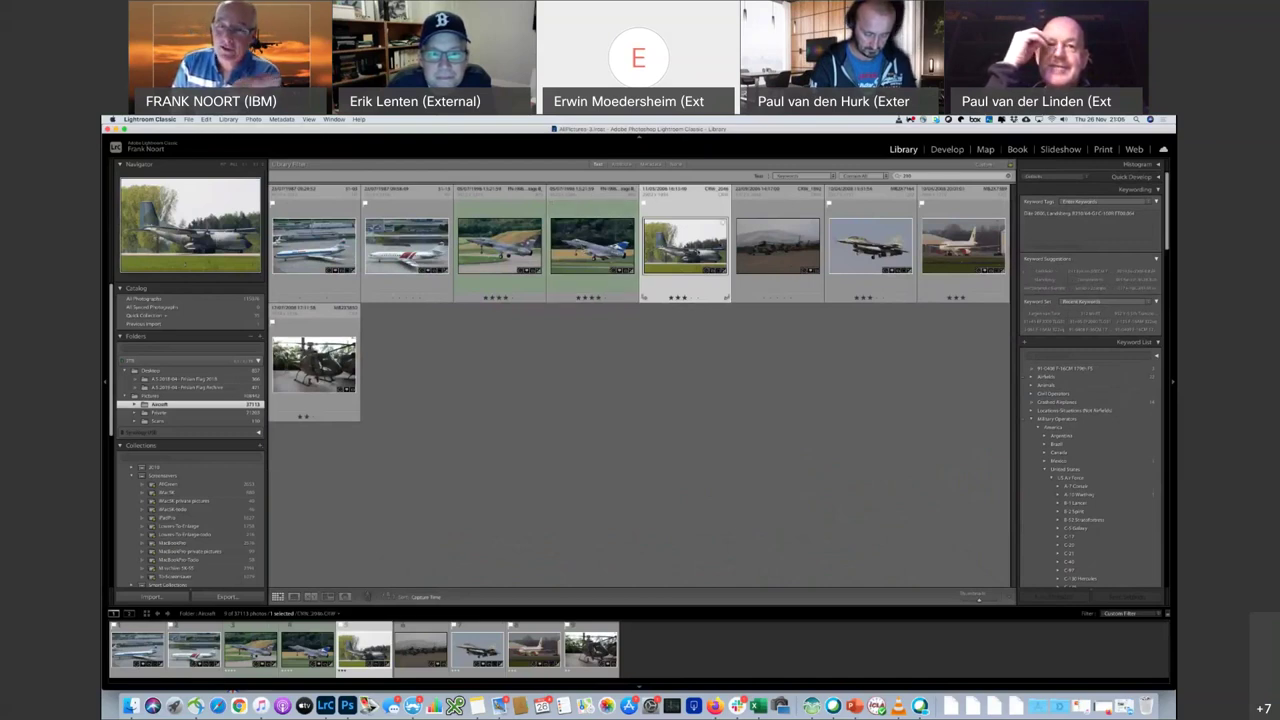
{"action": "double_click", "coordinate": [697, 250]}
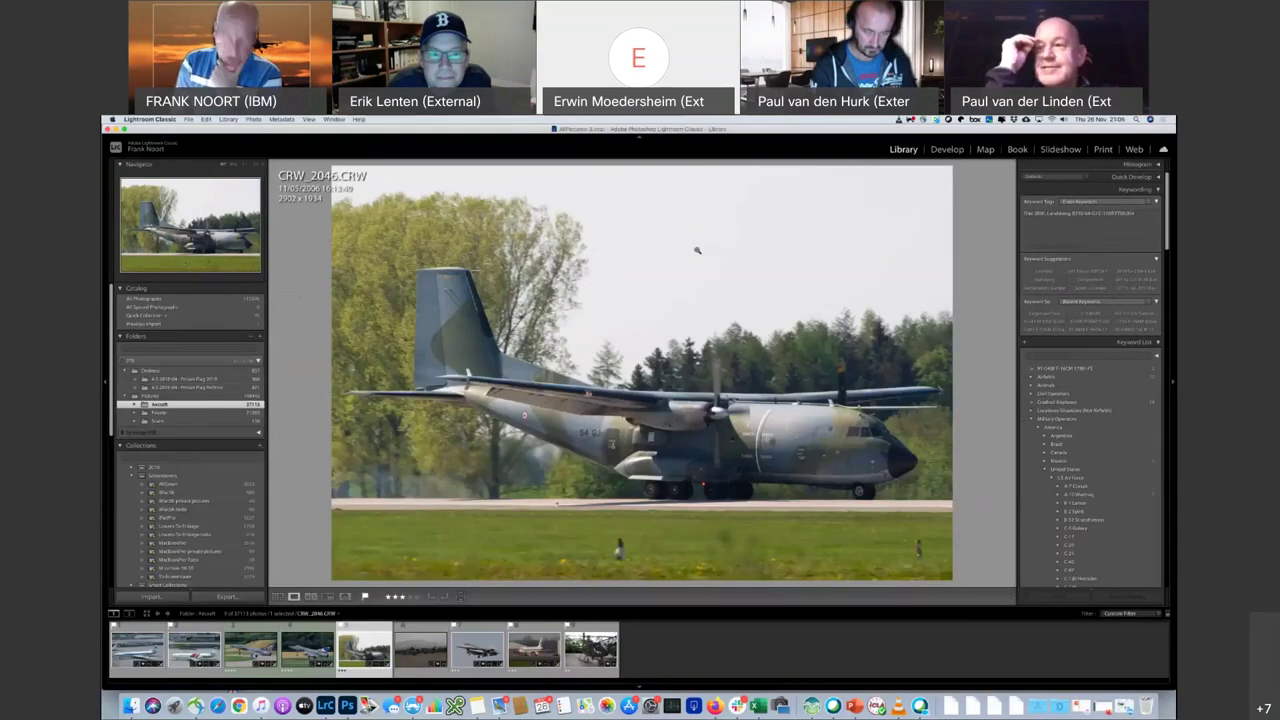
{"action": "key", "text": "g"}
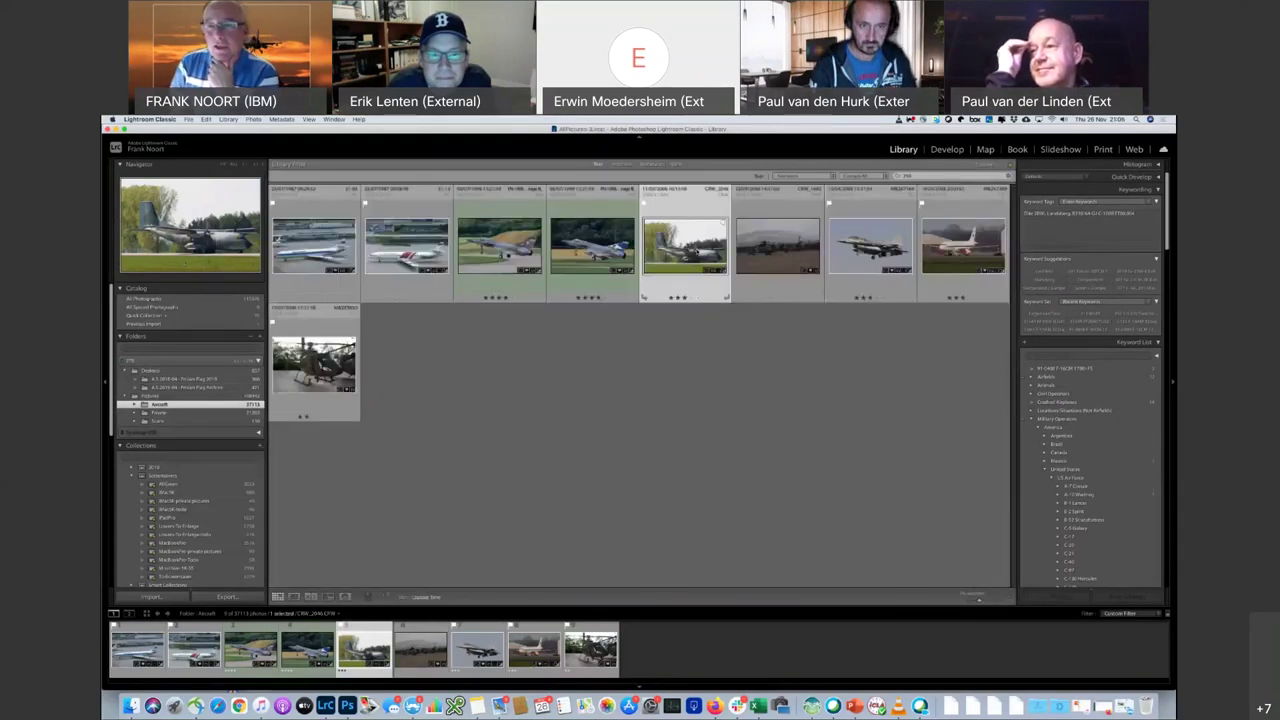
View the sixth photo full-size, then step through the F-16 and airliner to the helicopter
{"action": "key", "text": "Right"}
{"action": "key", "text": "Right"}
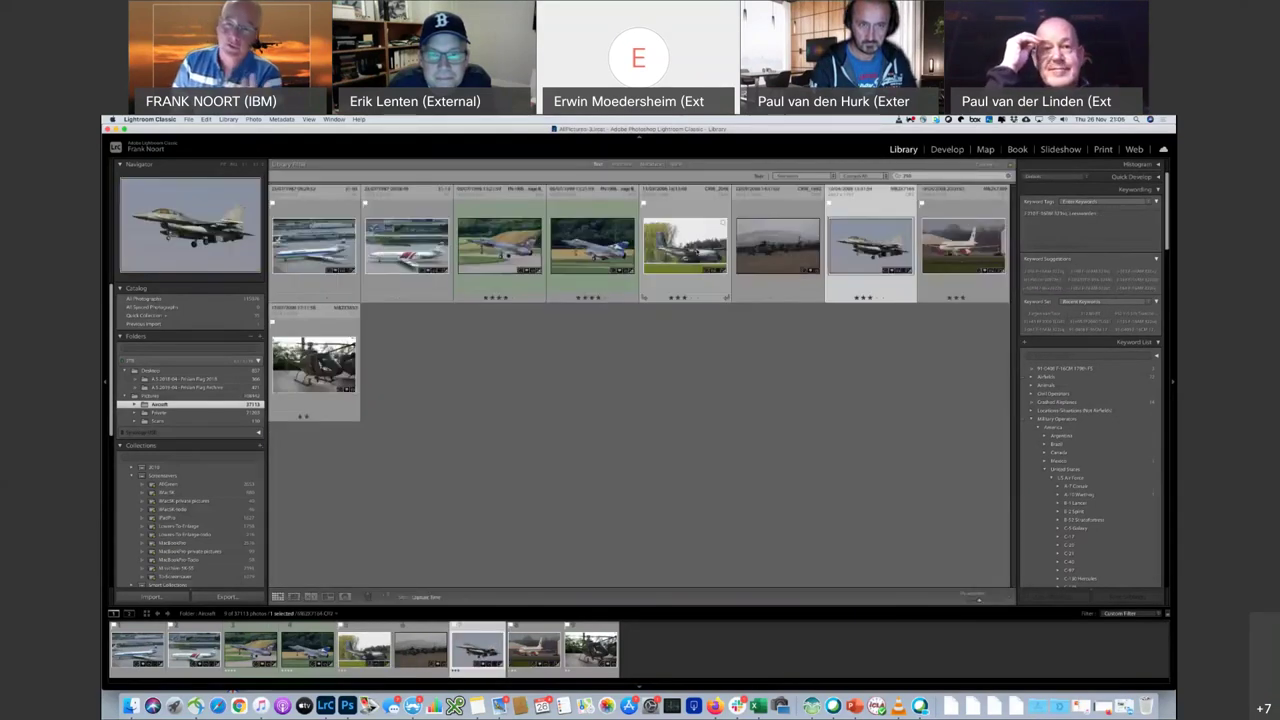
{"action": "key", "text": "Left"}
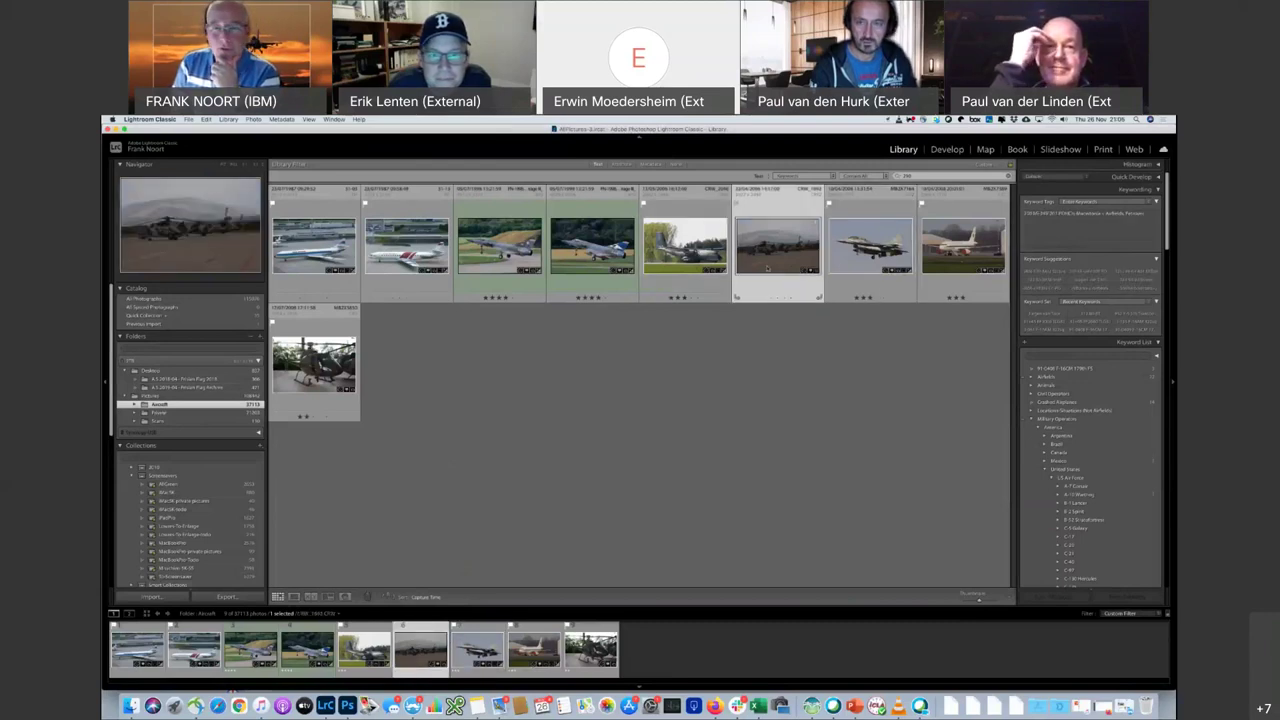
{"action": "key", "text": "e"}
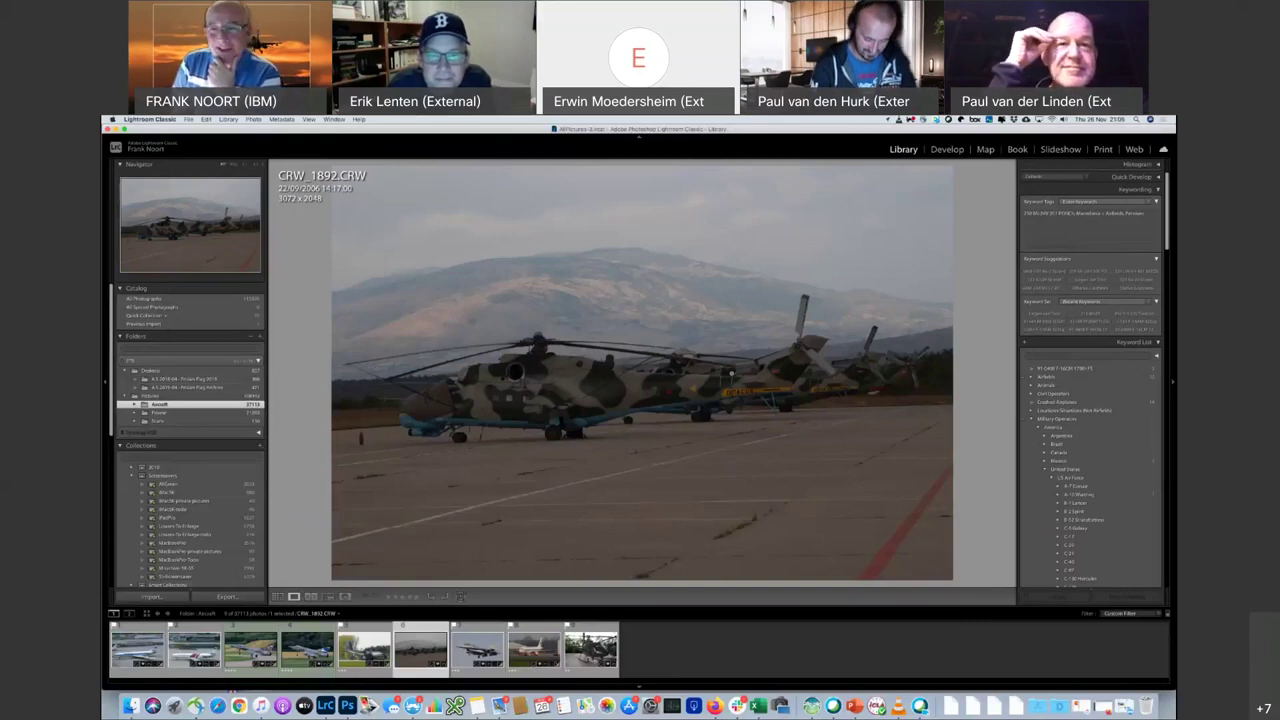
{"action": "key", "text": "g"}
{"action": "key", "text": "Right"}
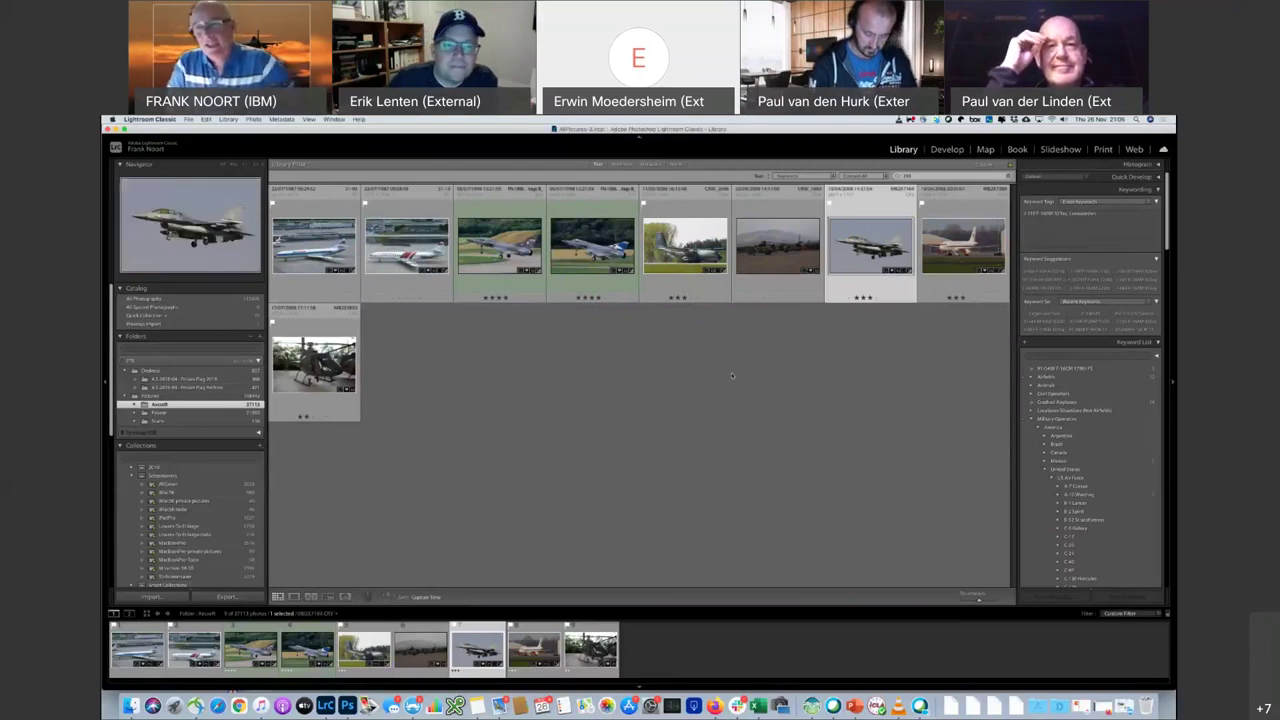
{"action": "key", "text": "Right"}
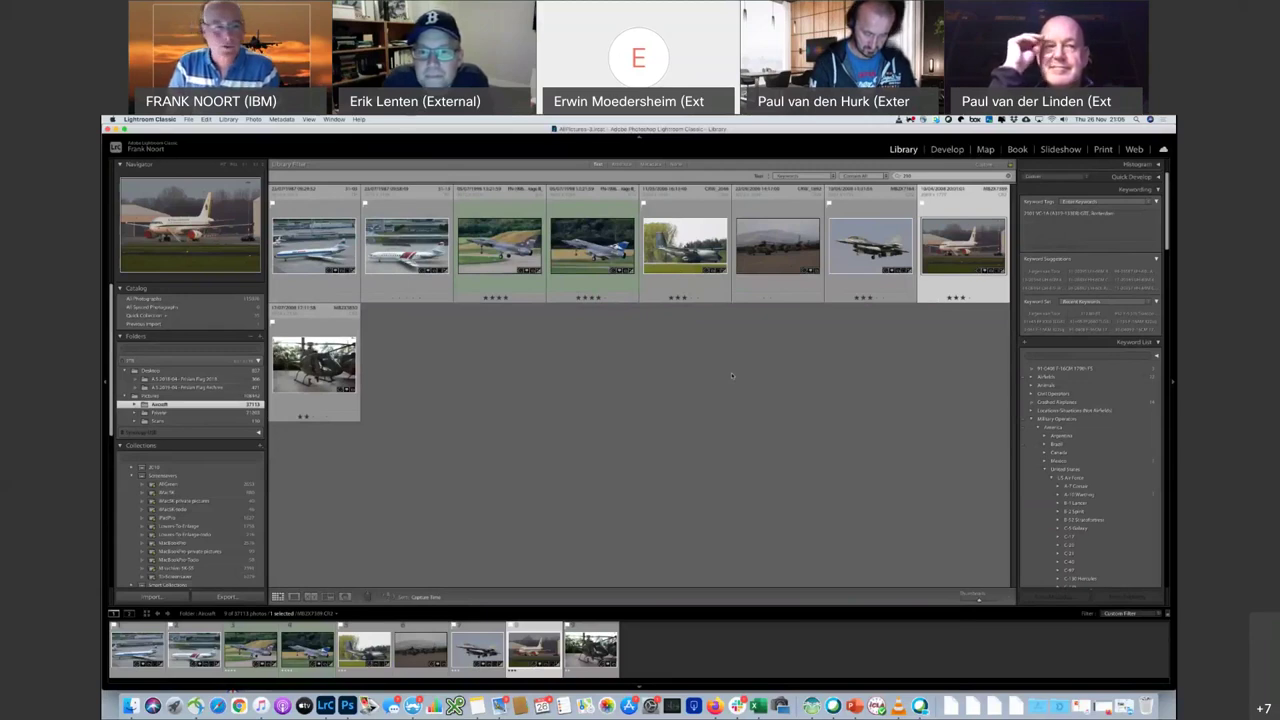
{"action": "key", "text": "Right"}
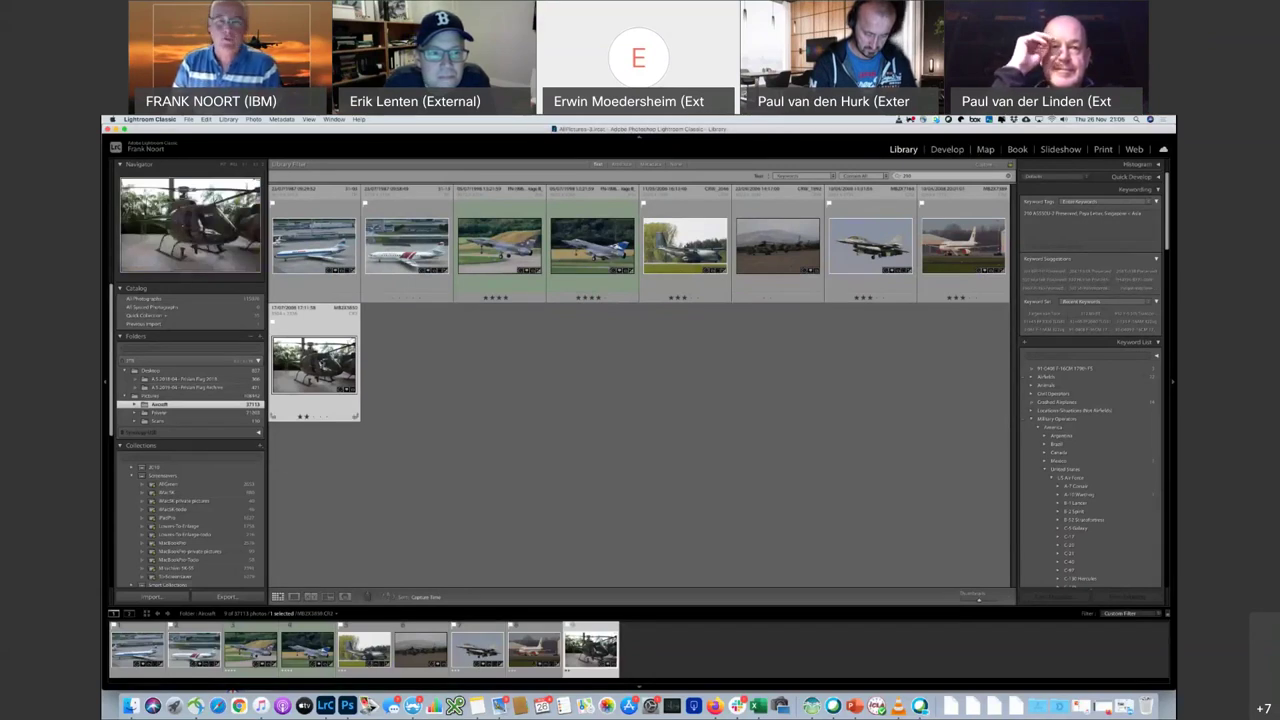
{"action": "double_click", "coordinate": [321, 362]}
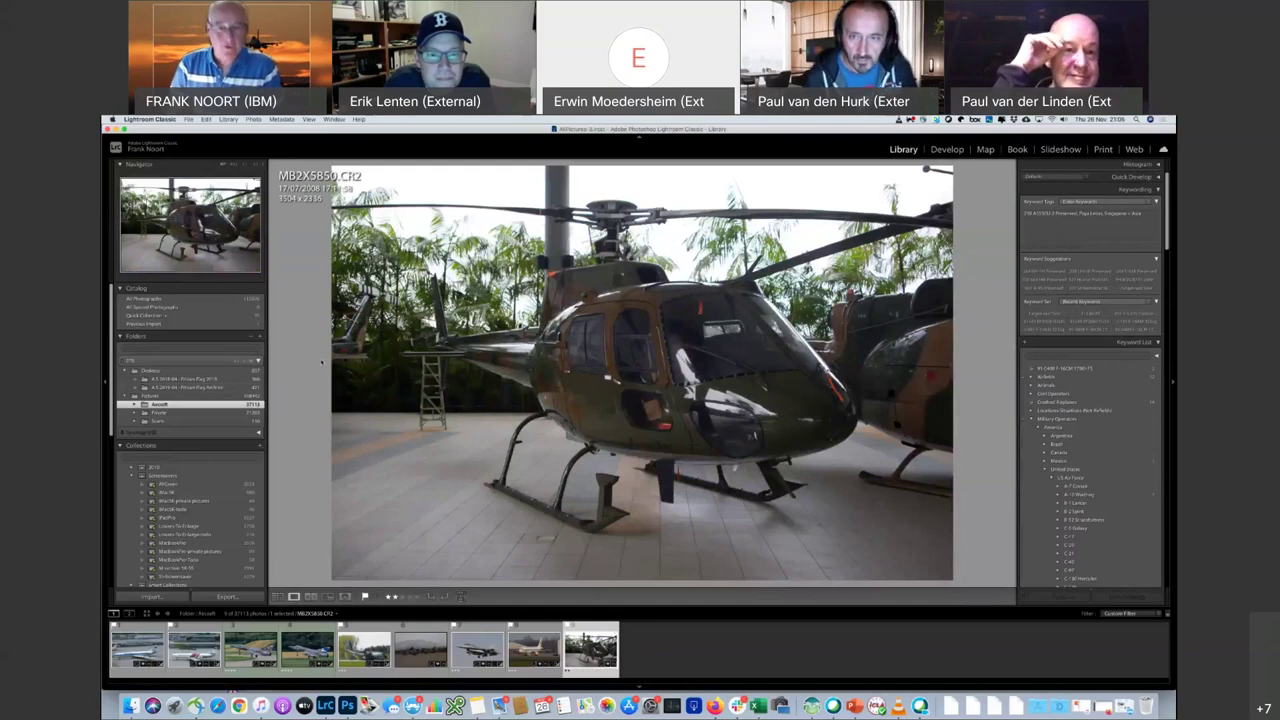
Return to the grid and deselect the helicopter photo
{"action": "key", "text": "g"}
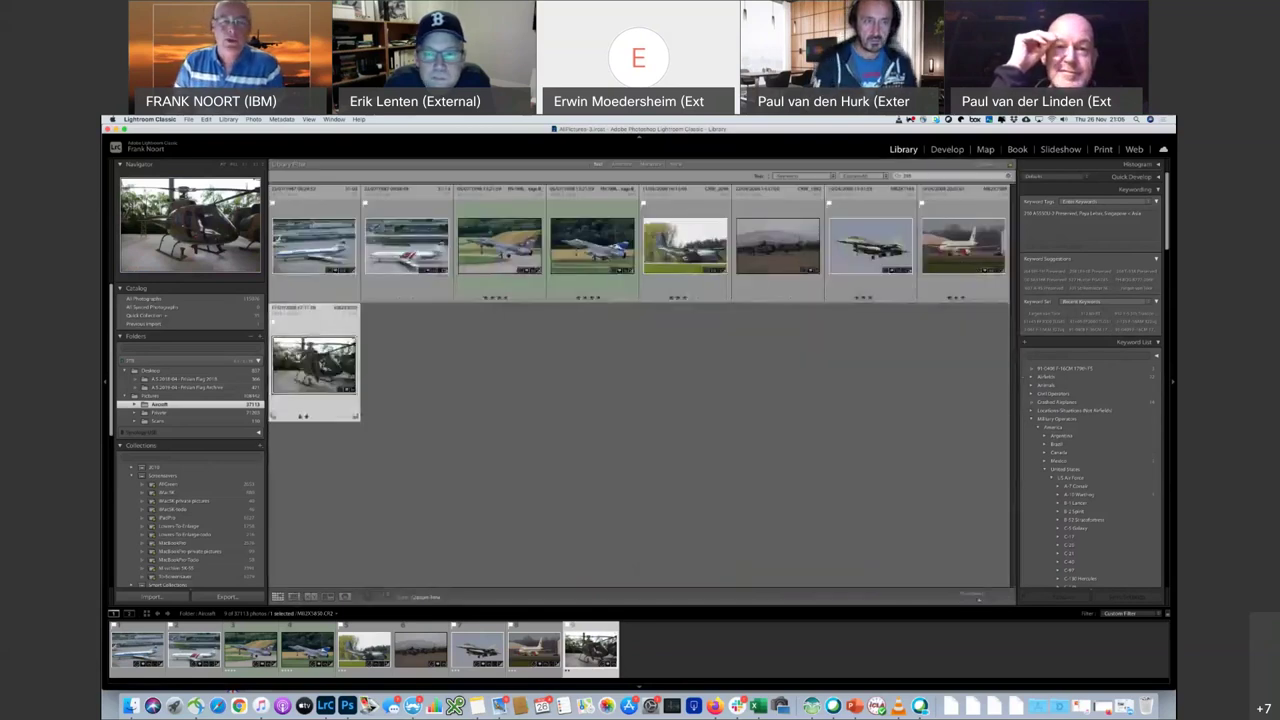
{"action": "left_click", "coordinate": [535, 363]}
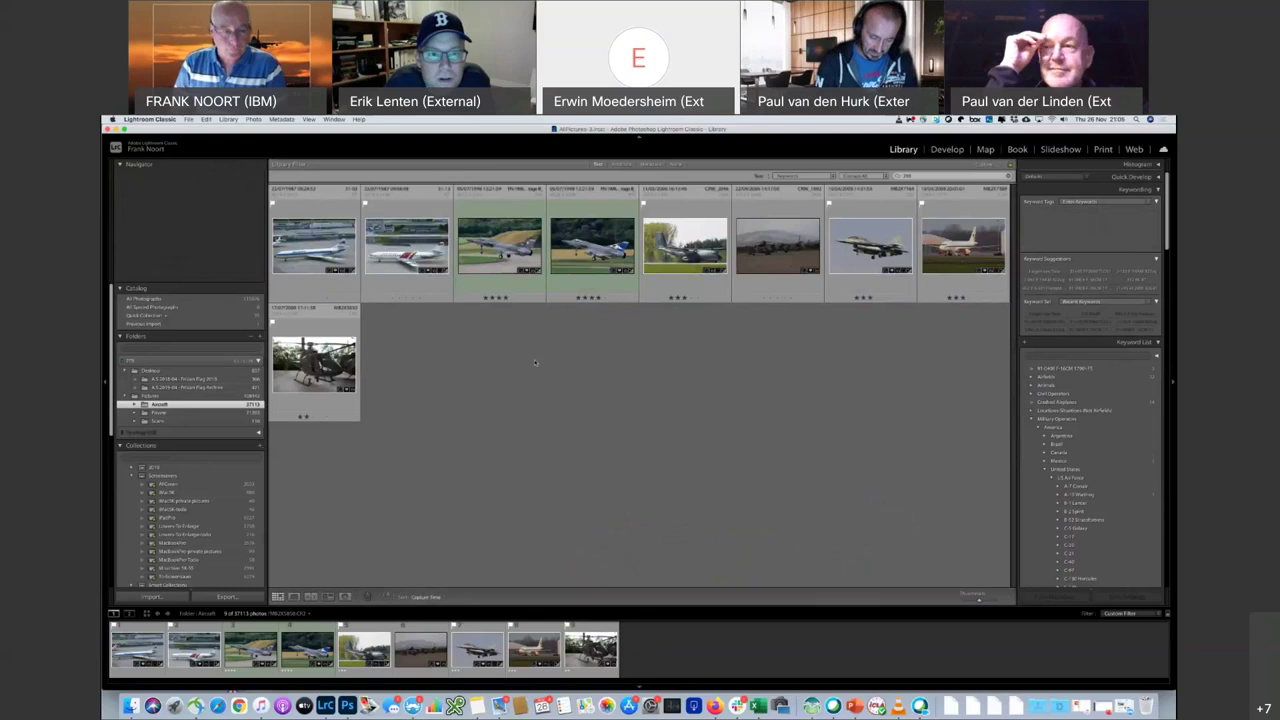
{"action": "mouse_move", "coordinate": [180, 526]}
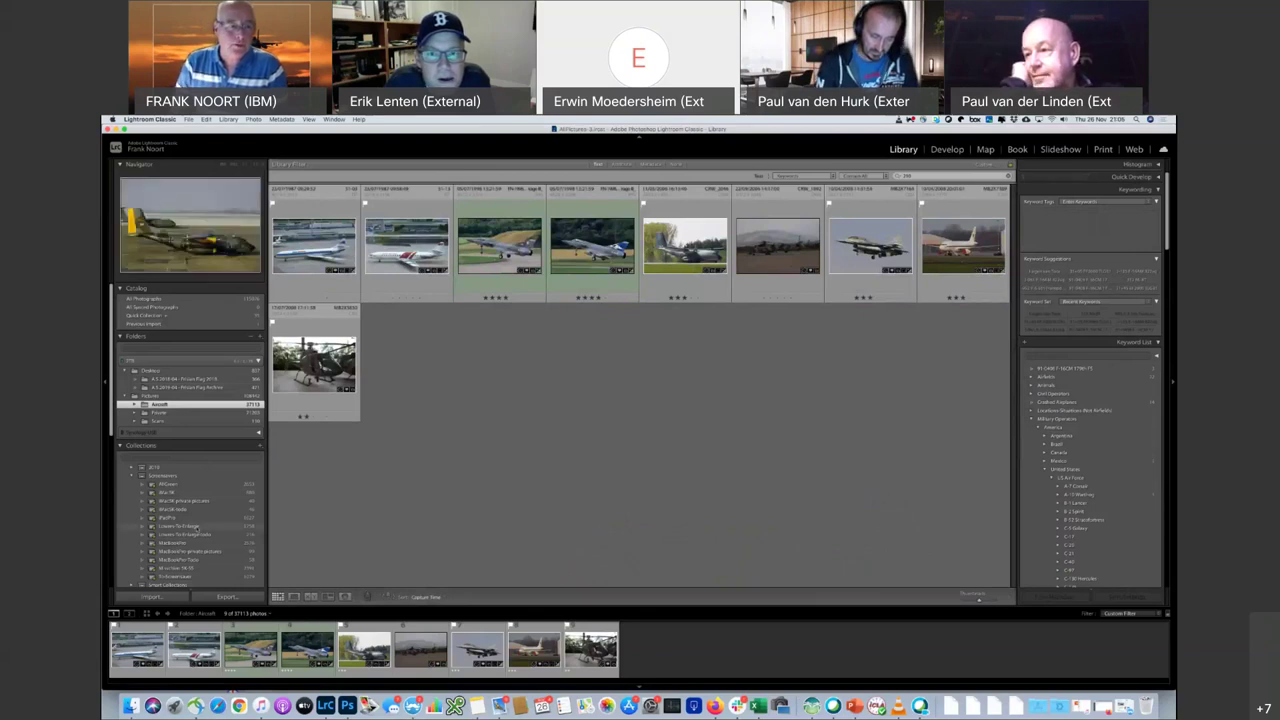
{"action": "scroll", "coordinate": [197, 527], "scroll_direction": "down", "scroll_amount": 2}
{"action": "scroll", "coordinate": [197, 528], "scroll_direction": "down", "scroll_amount": 3}
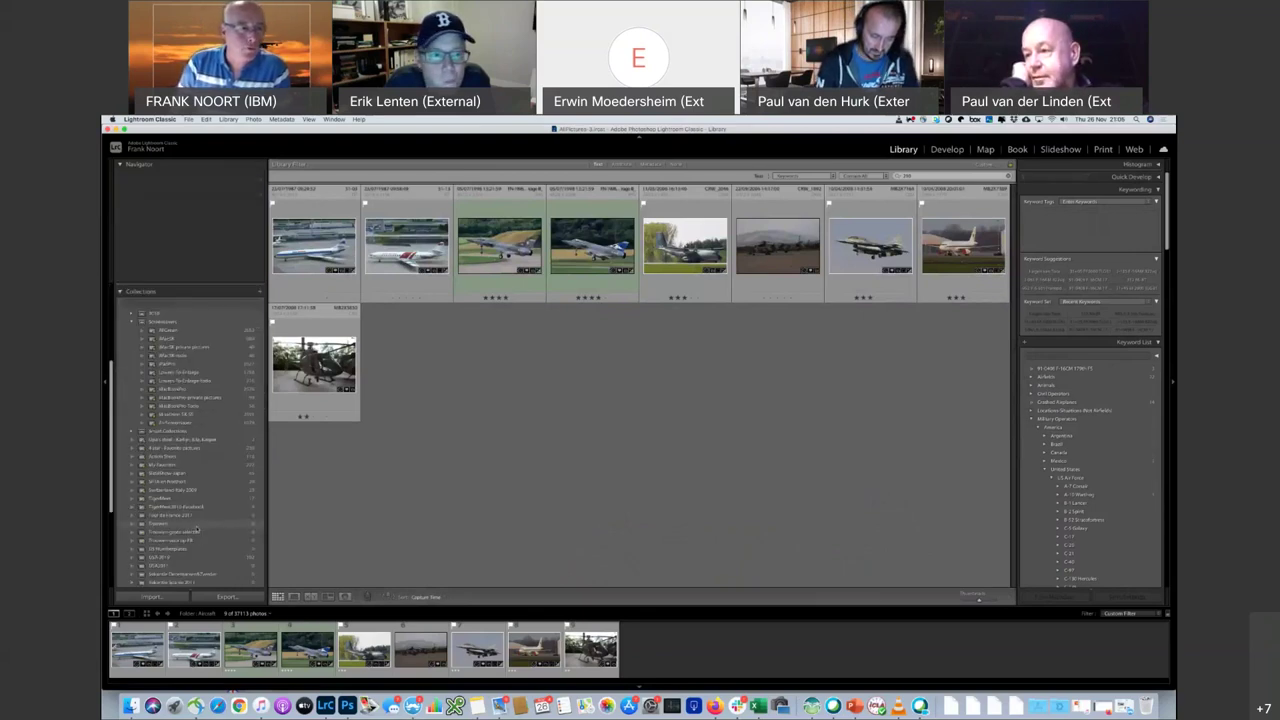
{"action": "scroll", "coordinate": [170, 480], "scroll_direction": "up", "scroll_amount": 4}
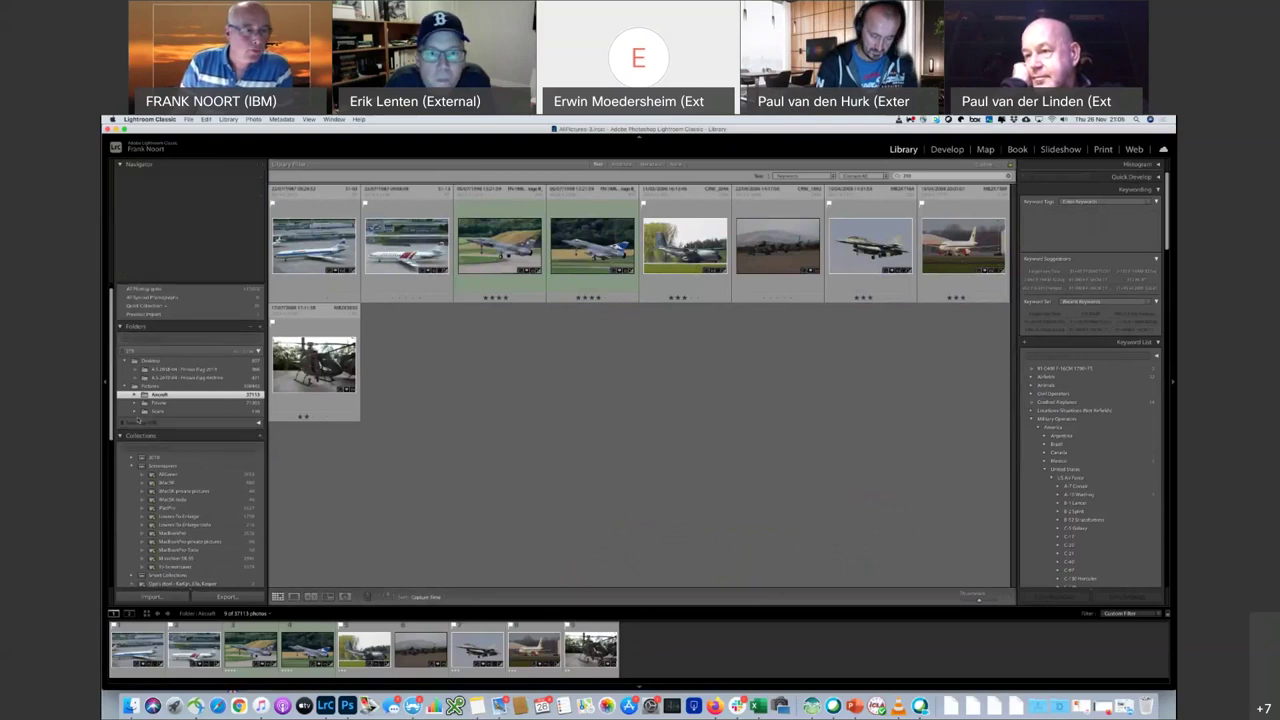
Expand the Aircraft folder and show the 2019-04 Frisian Flag 2019 subfolder
{"action": "left_click", "coordinate": [136, 394]}
{"action": "scroll", "coordinate": [168, 480], "scroll_direction": "down", "scroll_amount": 3}
{"action": "scroll", "coordinate": [168, 500], "scroll_direction": "down", "scroll_amount": 2}
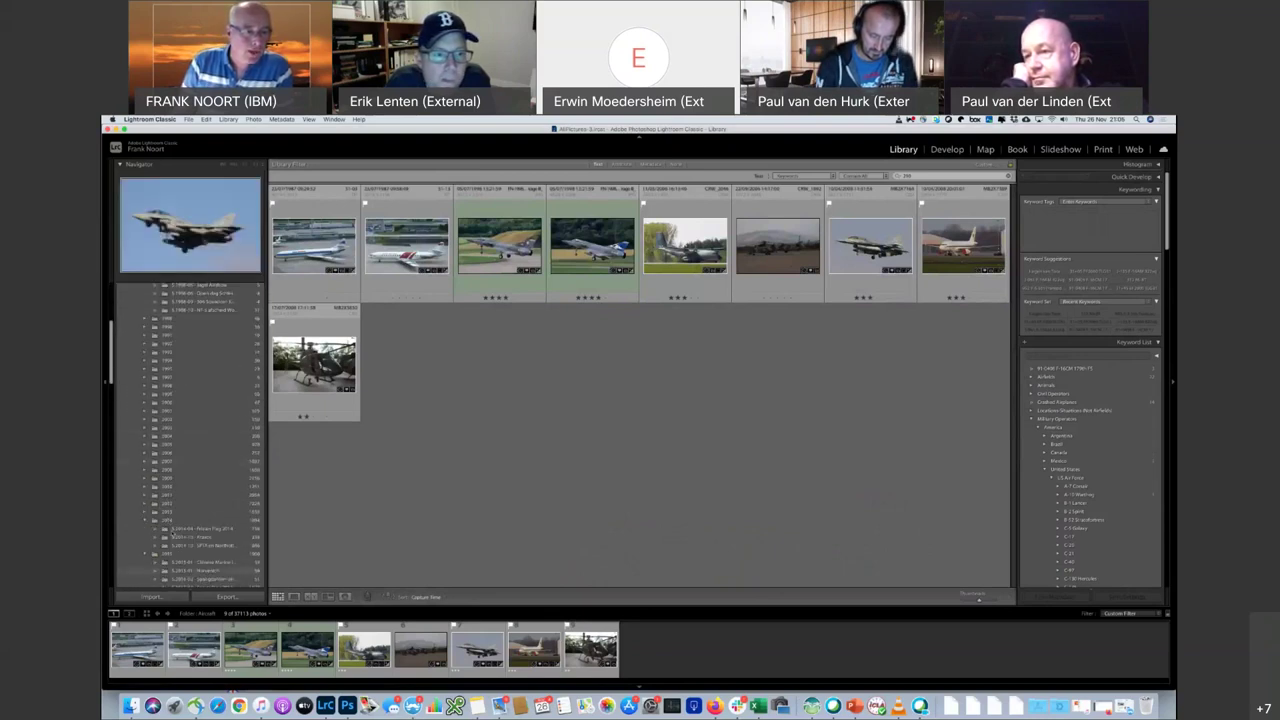
{"action": "scroll", "coordinate": [172, 536], "scroll_direction": "down", "scroll_amount": 5}
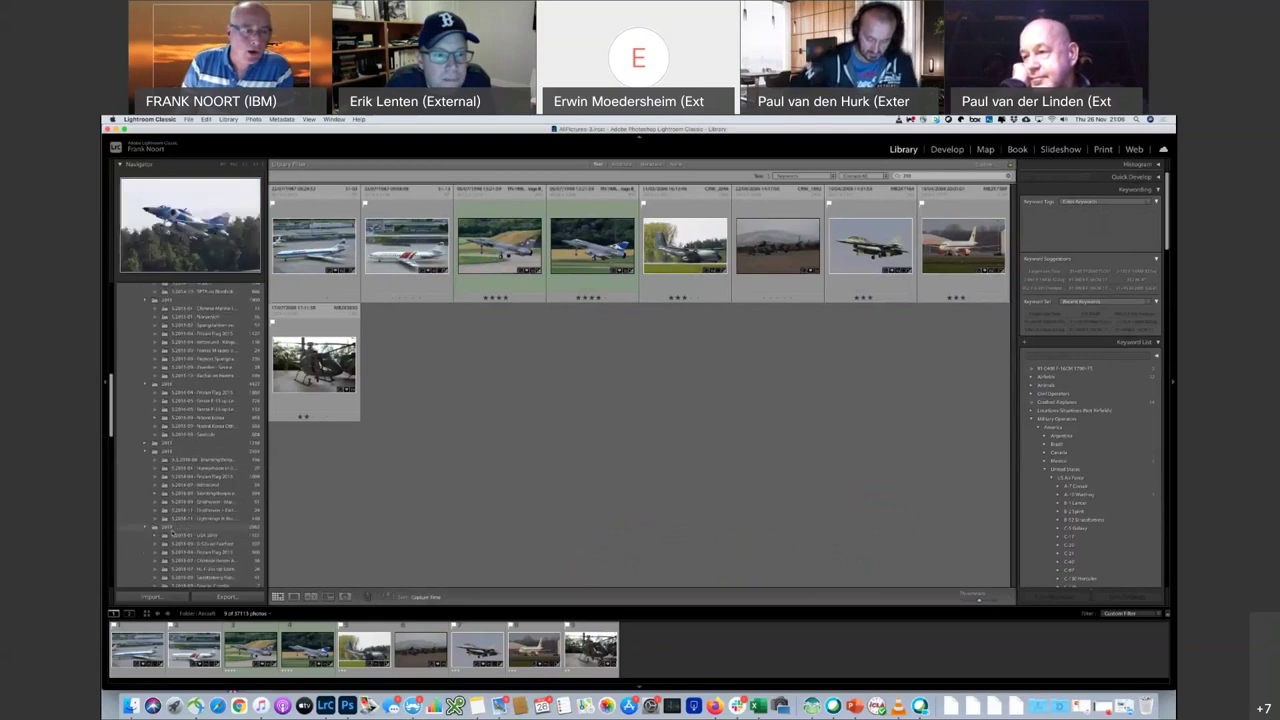
{"action": "scroll", "coordinate": [172, 534], "scroll_direction": "down", "scroll_amount": 3}
{"action": "scroll", "coordinate": [172, 533], "scroll_direction": "down", "scroll_amount": 2}
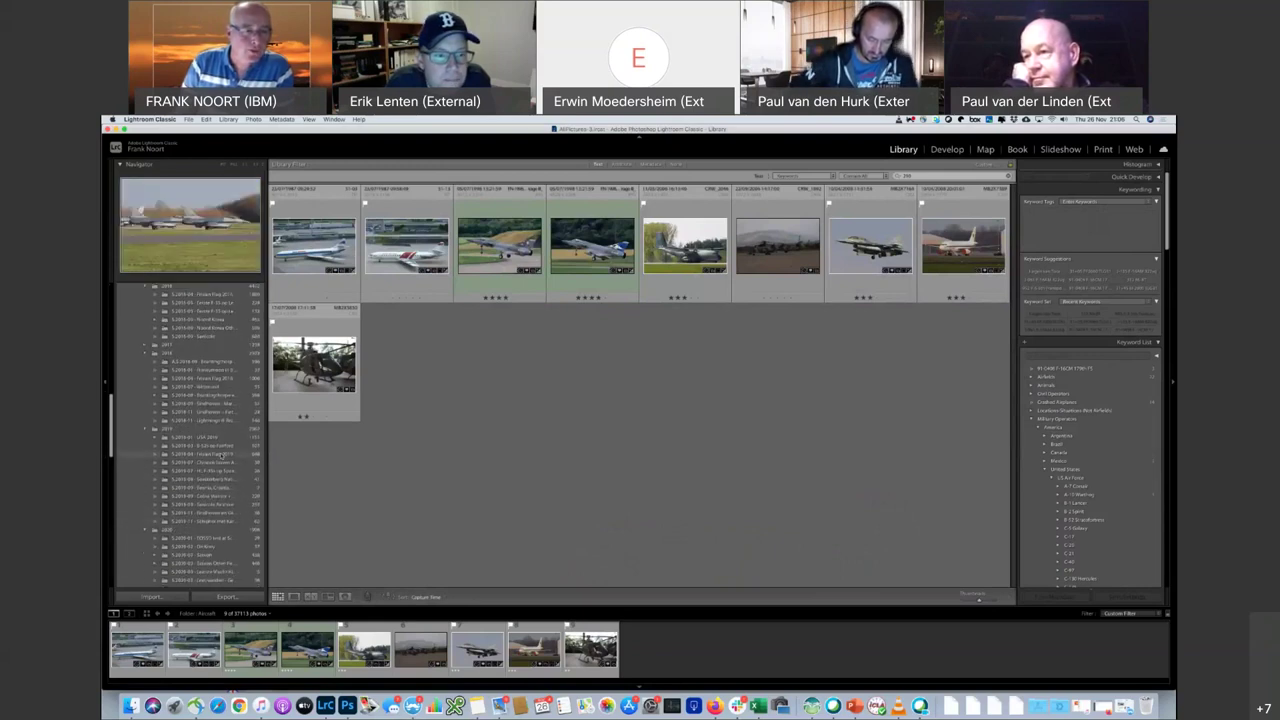
{"action": "left_click", "coordinate": [221, 455]}
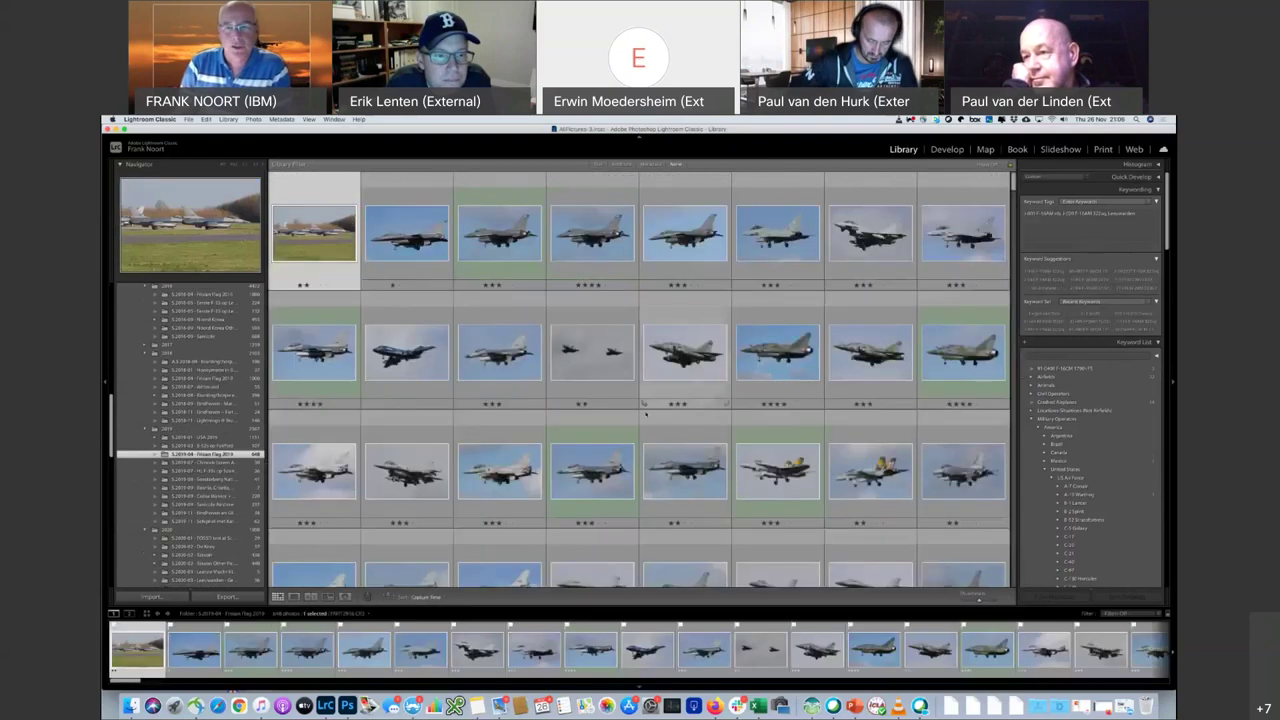
Scroll the Frisian Flag 2019 grid and open the four-star Eurofighter photo in Loupe view
{"action": "scroll", "coordinate": [677, 424], "scroll_direction": "down", "scroll_amount": 5}
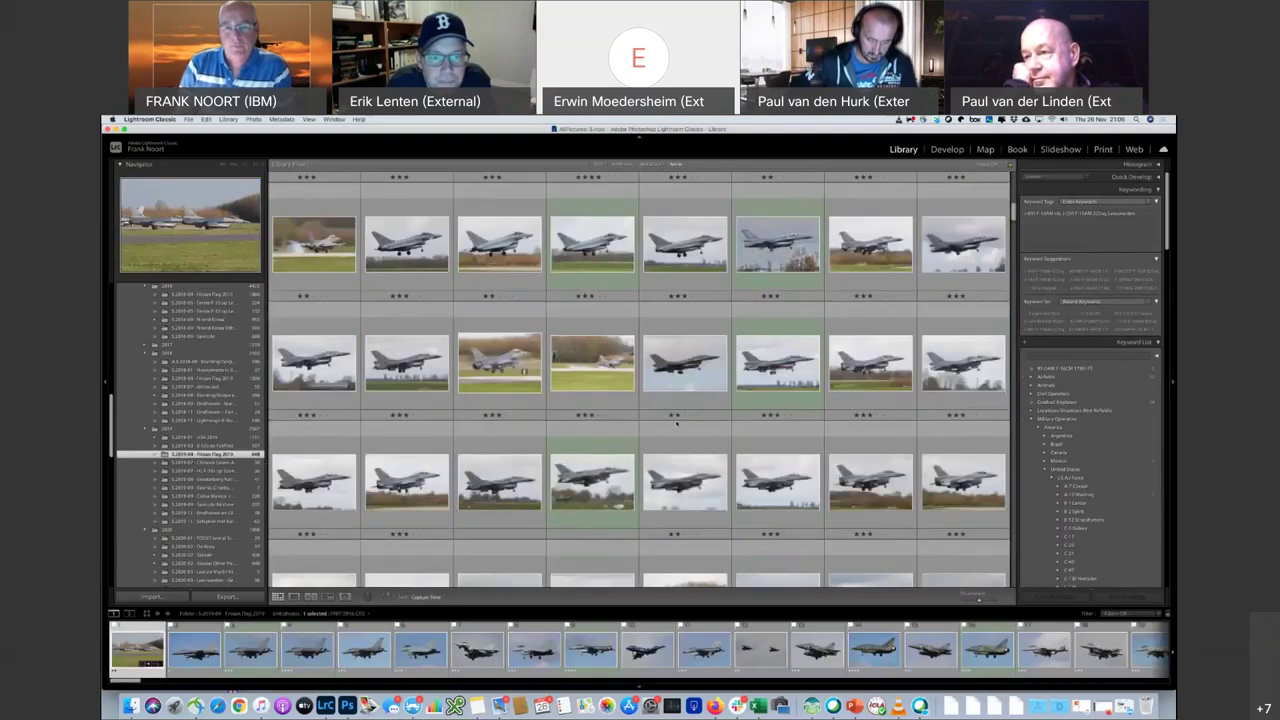
{"action": "scroll", "coordinate": [677, 424], "scroll_direction": "down", "scroll_amount": 3}
{"action": "scroll", "coordinate": [620, 258], "scroll_direction": "down", "scroll_amount": 3}
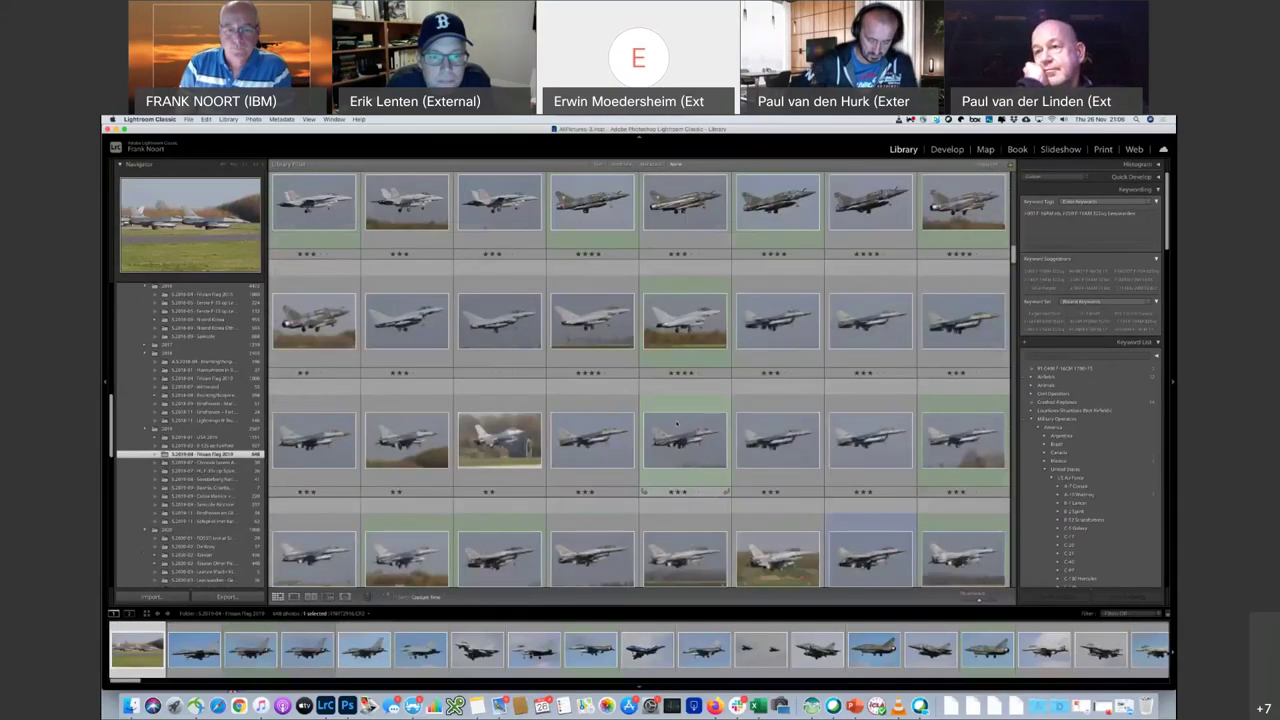
{"action": "scroll", "coordinate": [620, 258], "scroll_direction": "down", "scroll_amount": 3}
{"action": "scroll", "coordinate": [620, 258], "scroll_direction": "down", "scroll_amount": 3}
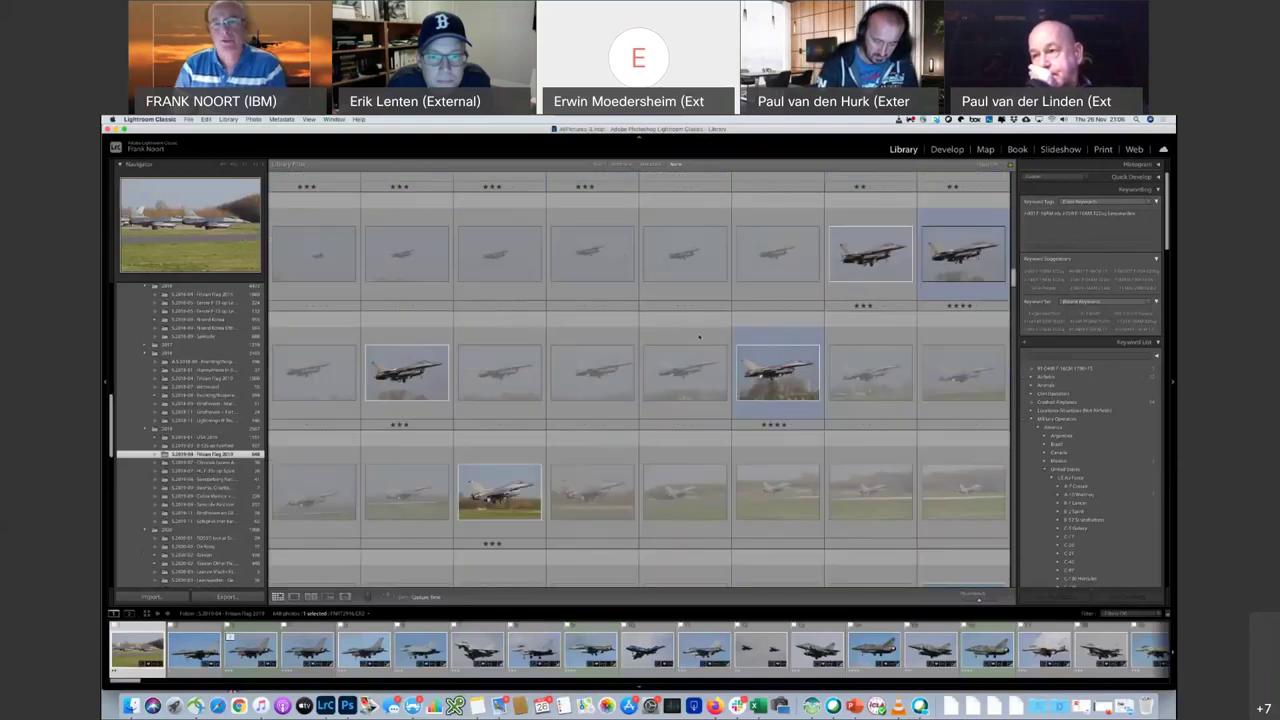
{"action": "scroll", "coordinate": [717, 463], "scroll_direction": "down", "scroll_amount": 2}
{"action": "scroll", "coordinate": [717, 463], "scroll_direction": "down", "scroll_amount": 2}
{"action": "scroll", "coordinate": [717, 463], "scroll_direction": "down", "scroll_amount": 2}
{"action": "scroll", "coordinate": [717, 463], "scroll_direction": "down", "scroll_amount": 2}
{"action": "scroll", "coordinate": [717, 463], "scroll_direction": "down", "scroll_amount": 2}
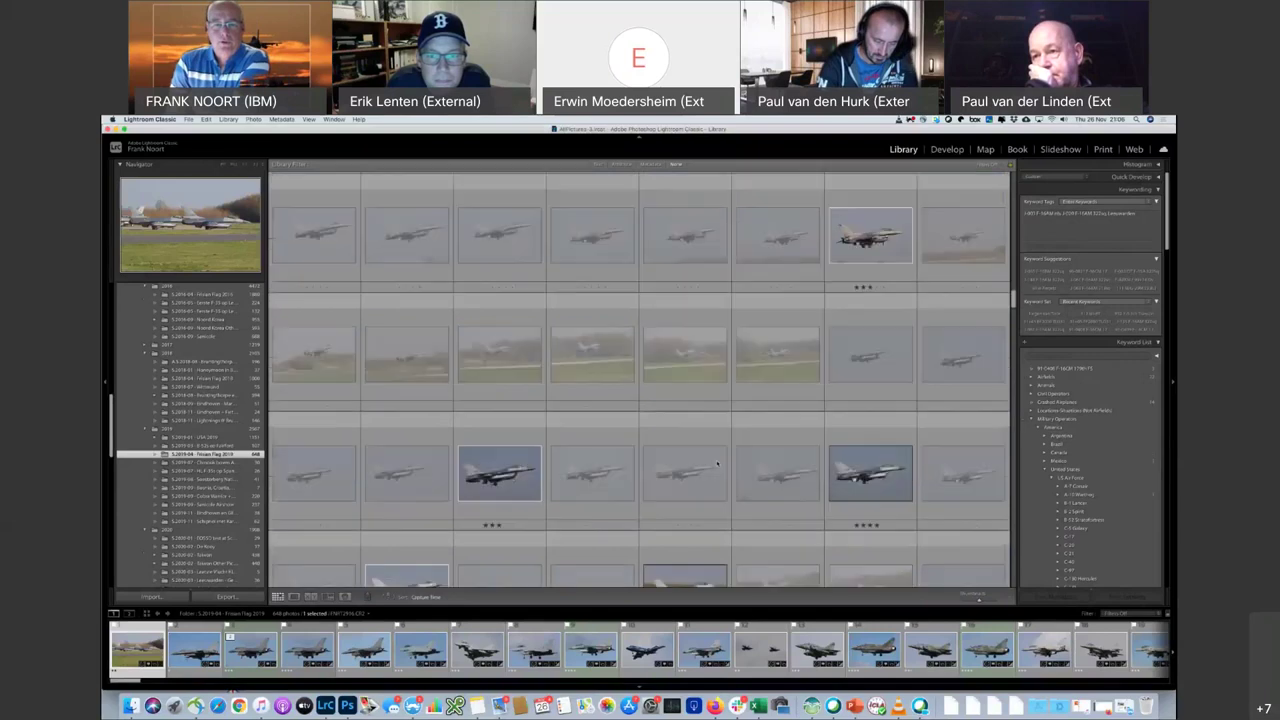
{"action": "scroll", "coordinate": [717, 463], "scroll_direction": "down", "scroll_amount": 5}
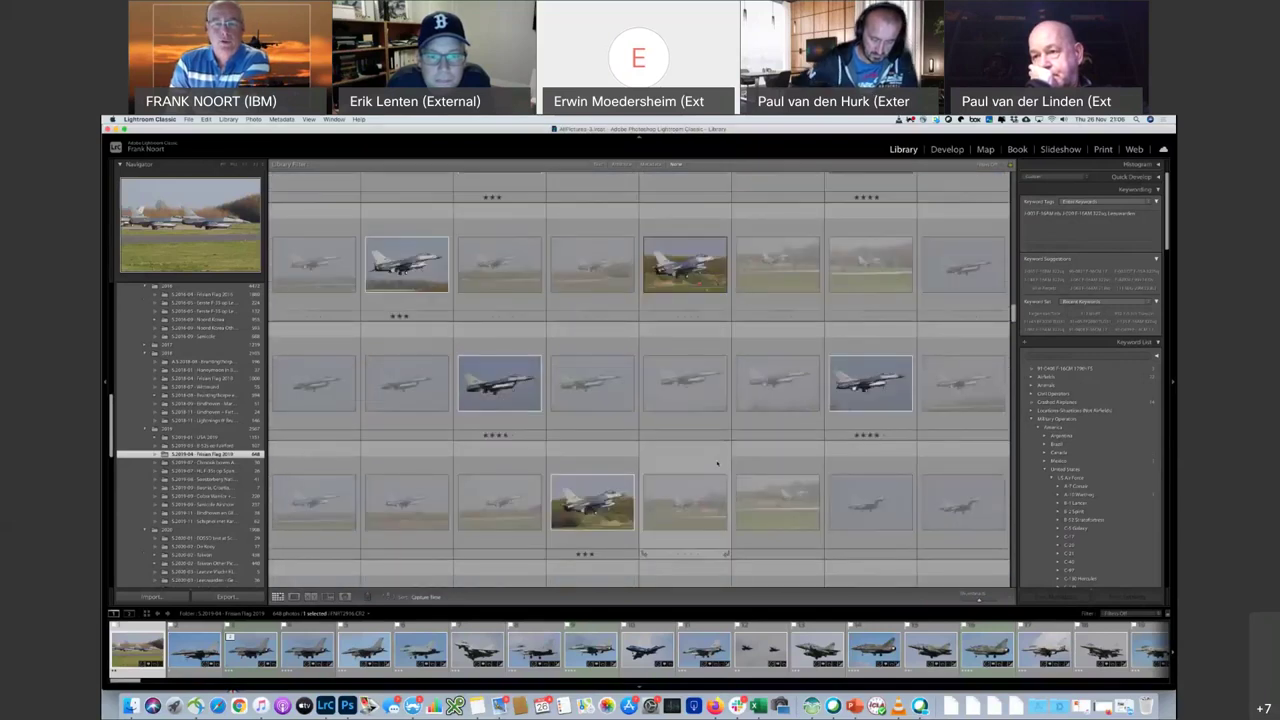
{"action": "scroll", "coordinate": [717, 463], "scroll_direction": "down", "scroll_amount": 1}
{"action": "scroll", "coordinate": [717, 463], "scroll_direction": "down", "scroll_amount": 10}
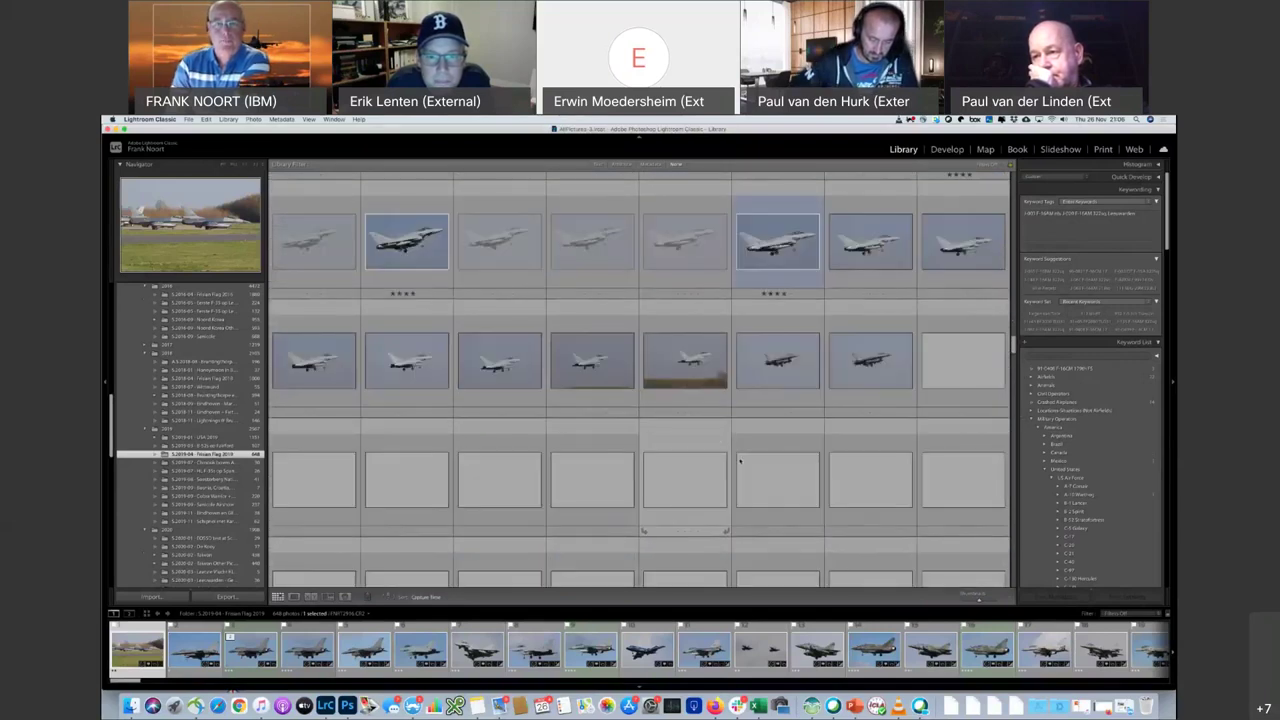
{"action": "left_click", "coordinate": [777, 241]}
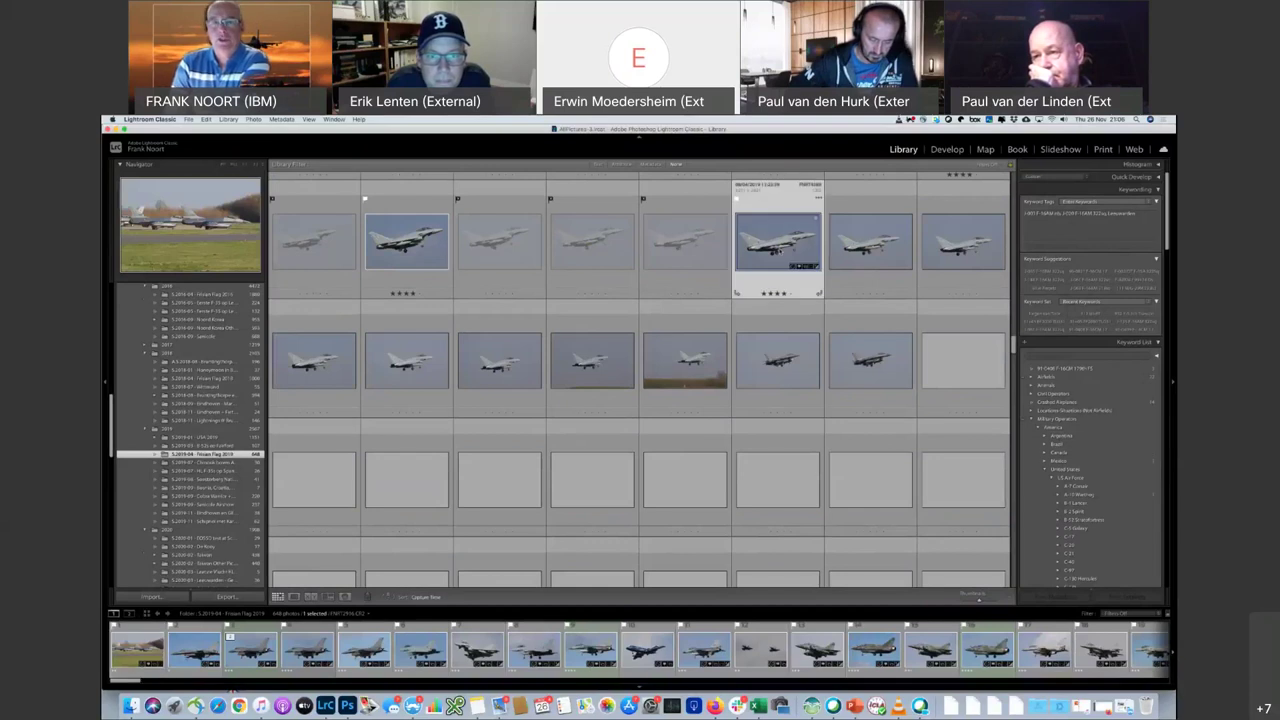
{"action": "double_click", "coordinate": [760, 268]}
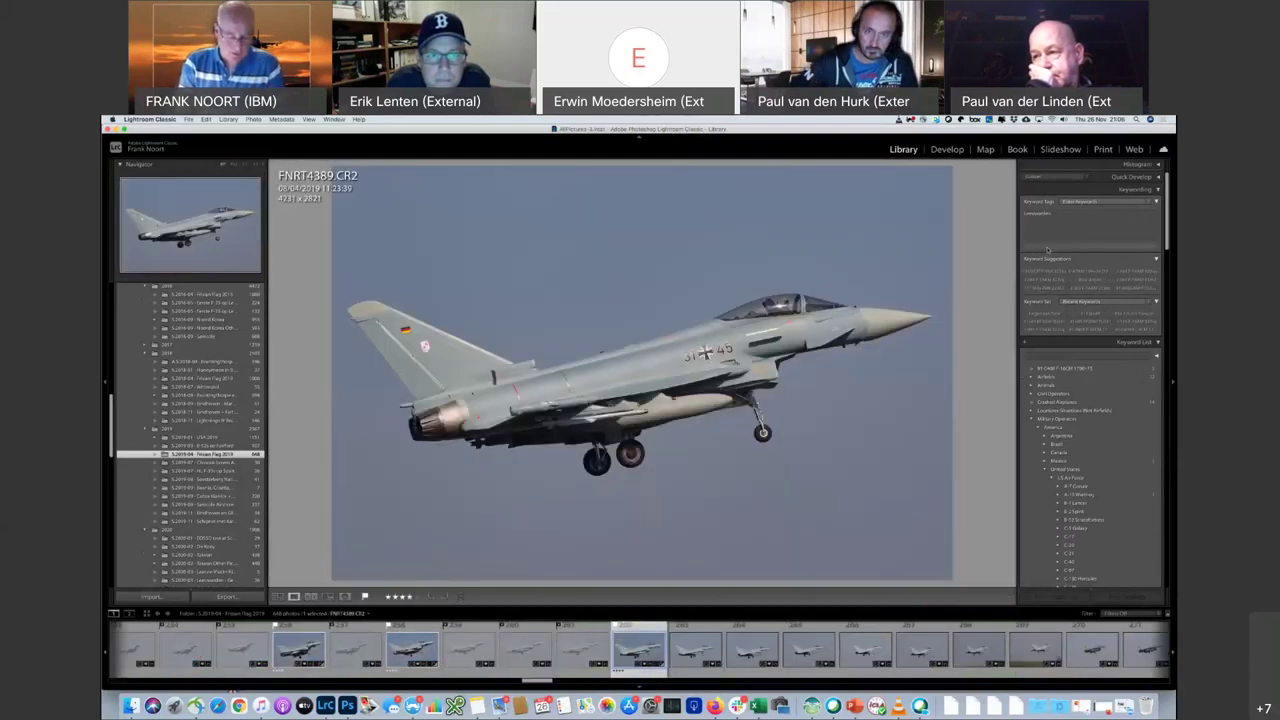
Apply the keyword '31+45 EF2000 TL031' to FNRT4389.CR2 through the Keywording entry field
{"action": "left_click", "coordinate": [1047, 249]}
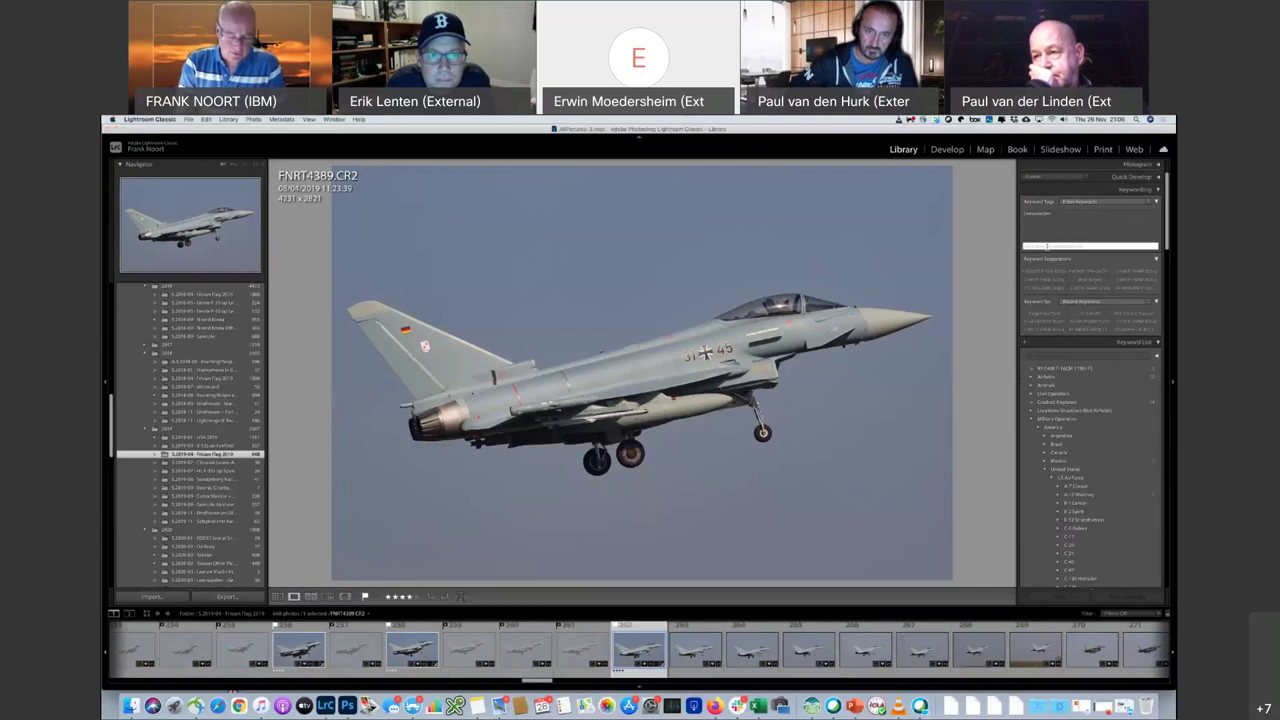
{"action": "type", "text": "31+45 EF2000 TL031"}
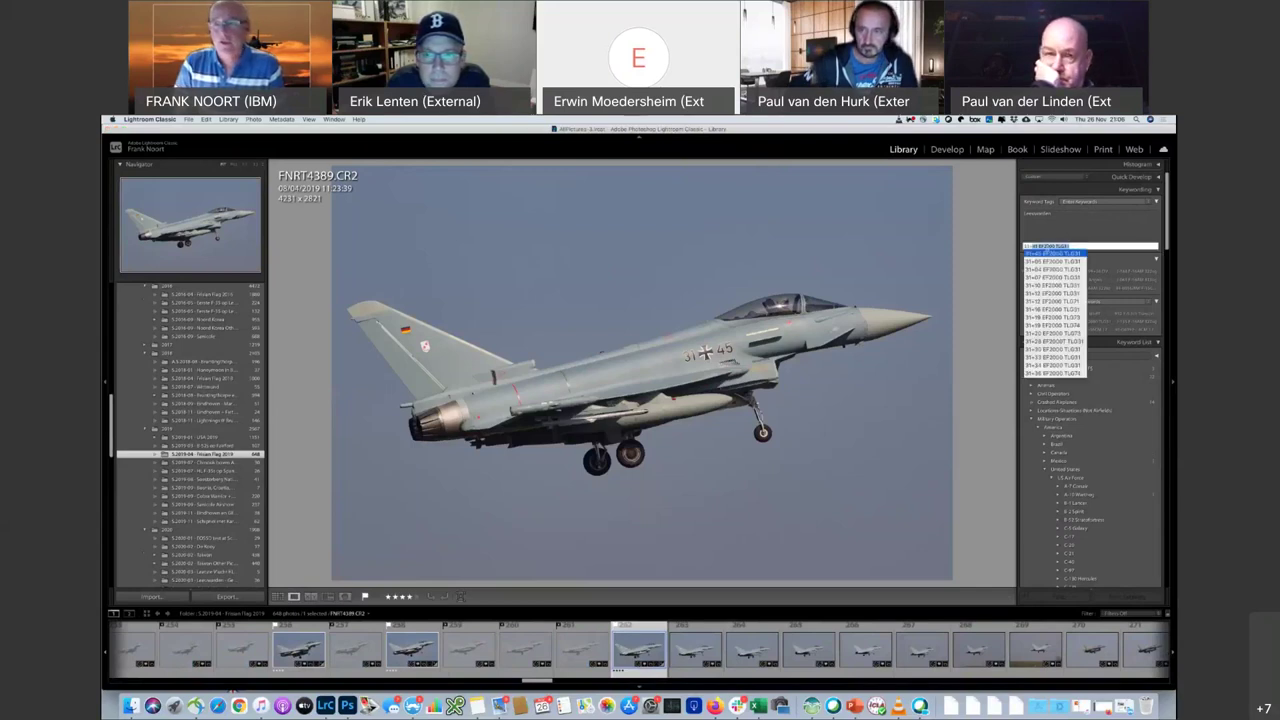
{"action": "key", "text": "Return"}
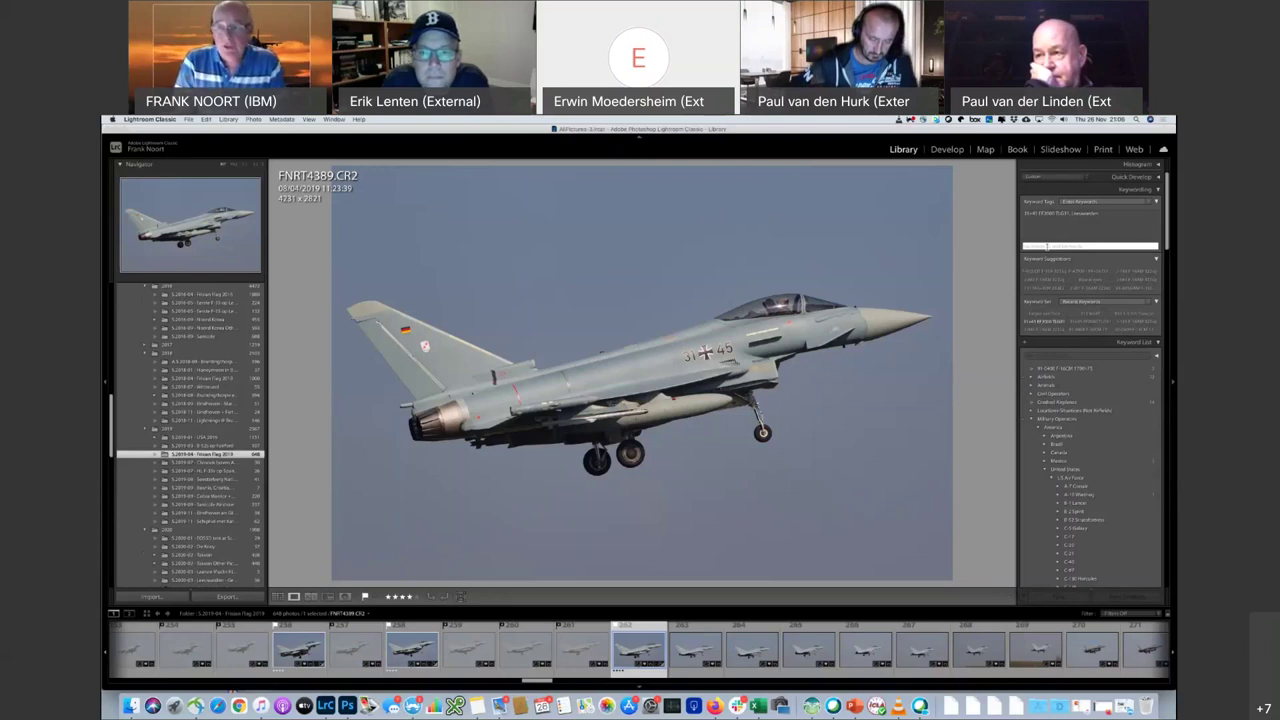
{"action": "type", "text": "31+"}
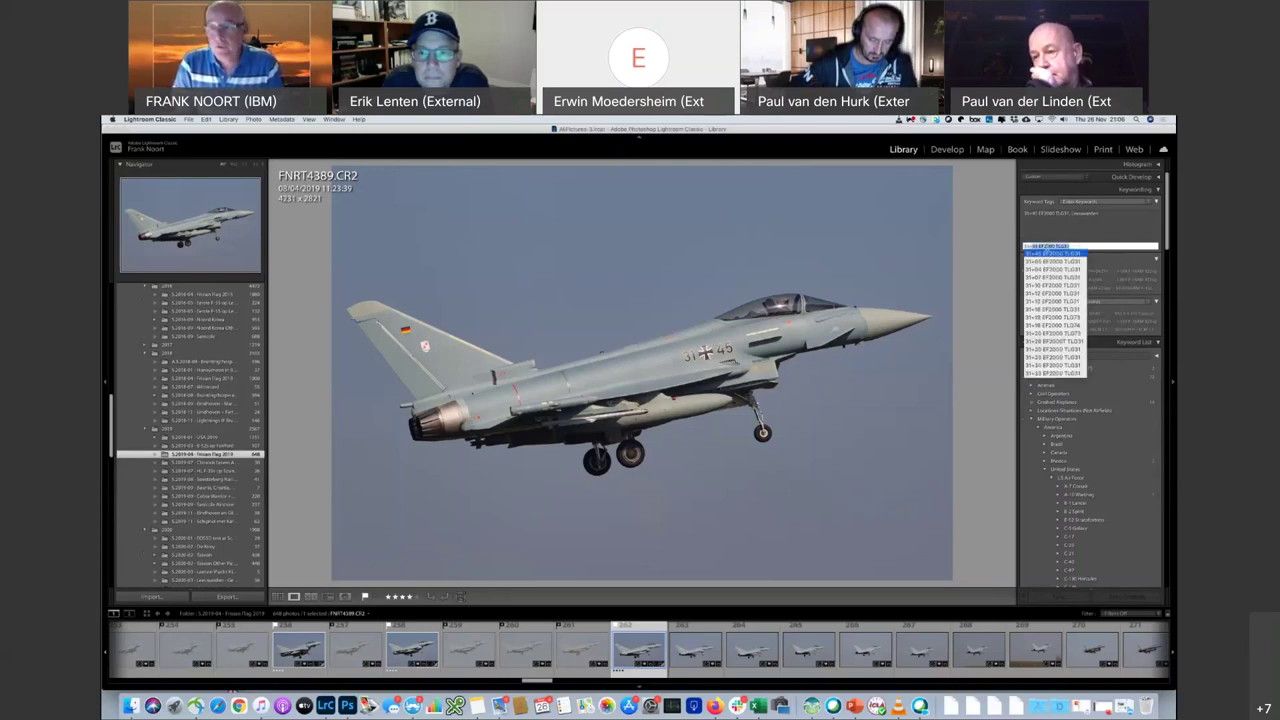
{"action": "key", "text": "Return"}
{"action": "left_click", "coordinate": [1038, 245]}
{"action": "type", "text": "EF2000 TL031"}
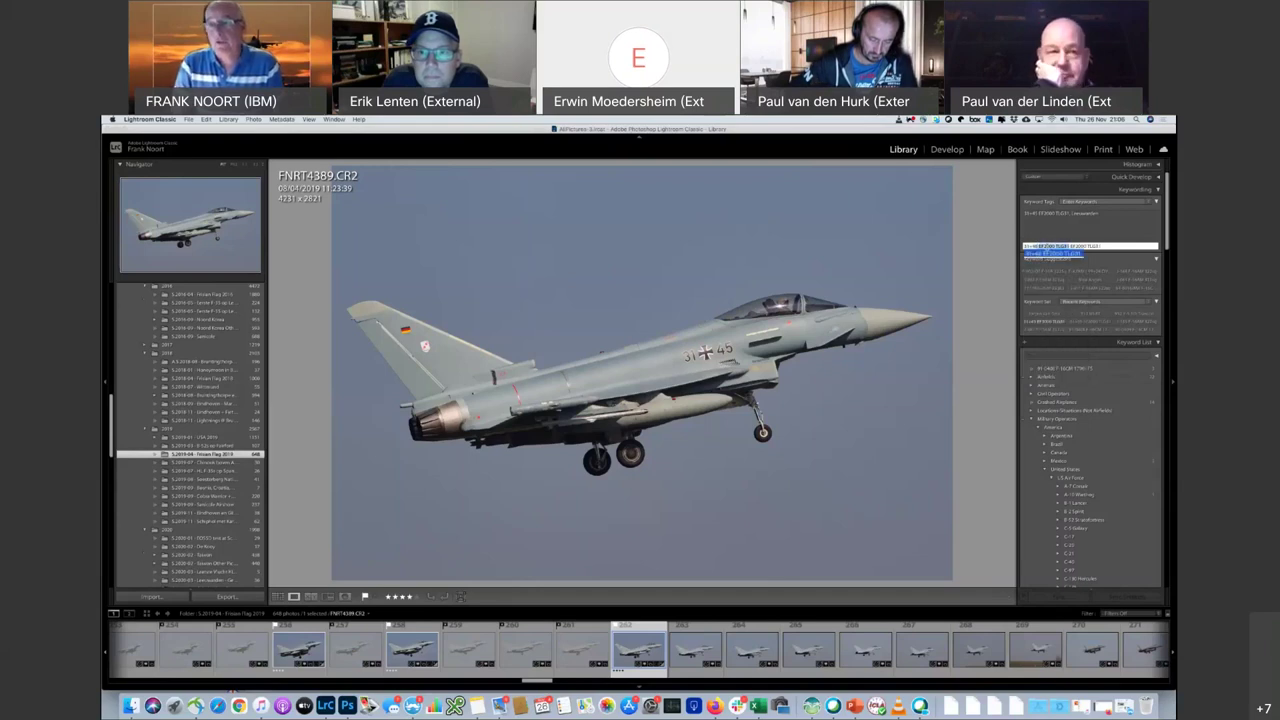
{"action": "key", "text": "Escape"}
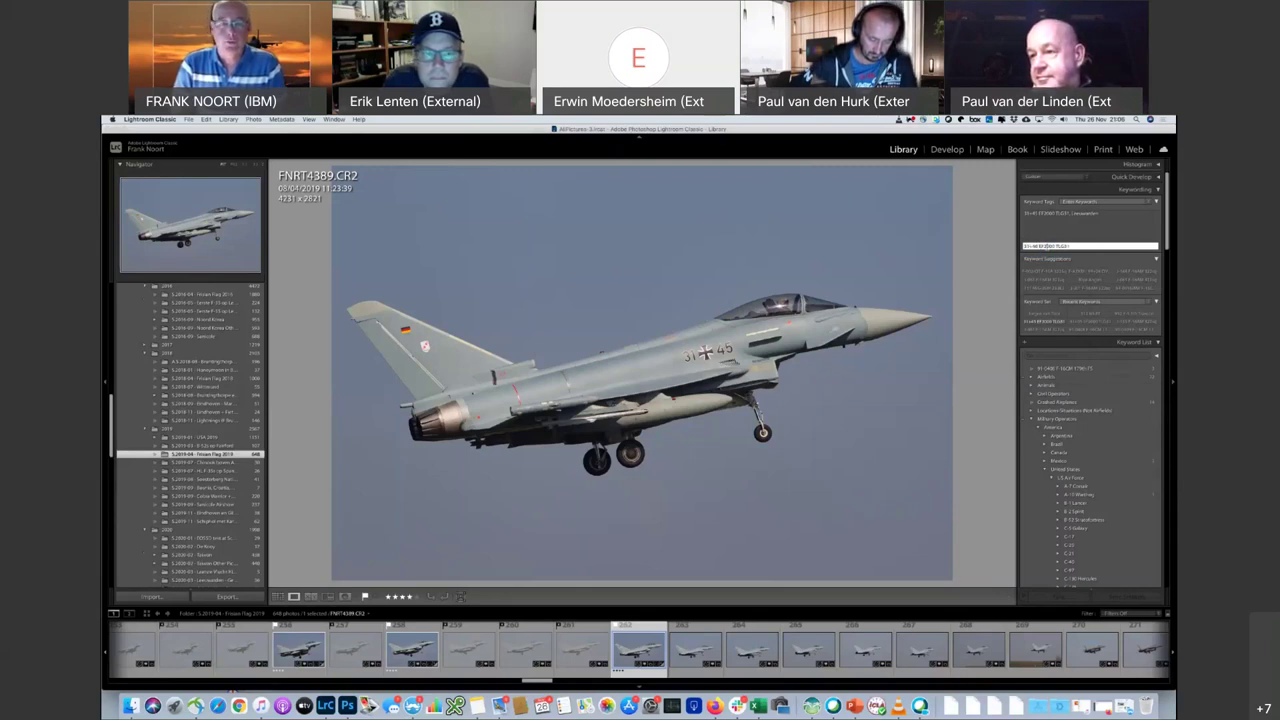
{"action": "key", "text": "Return"}
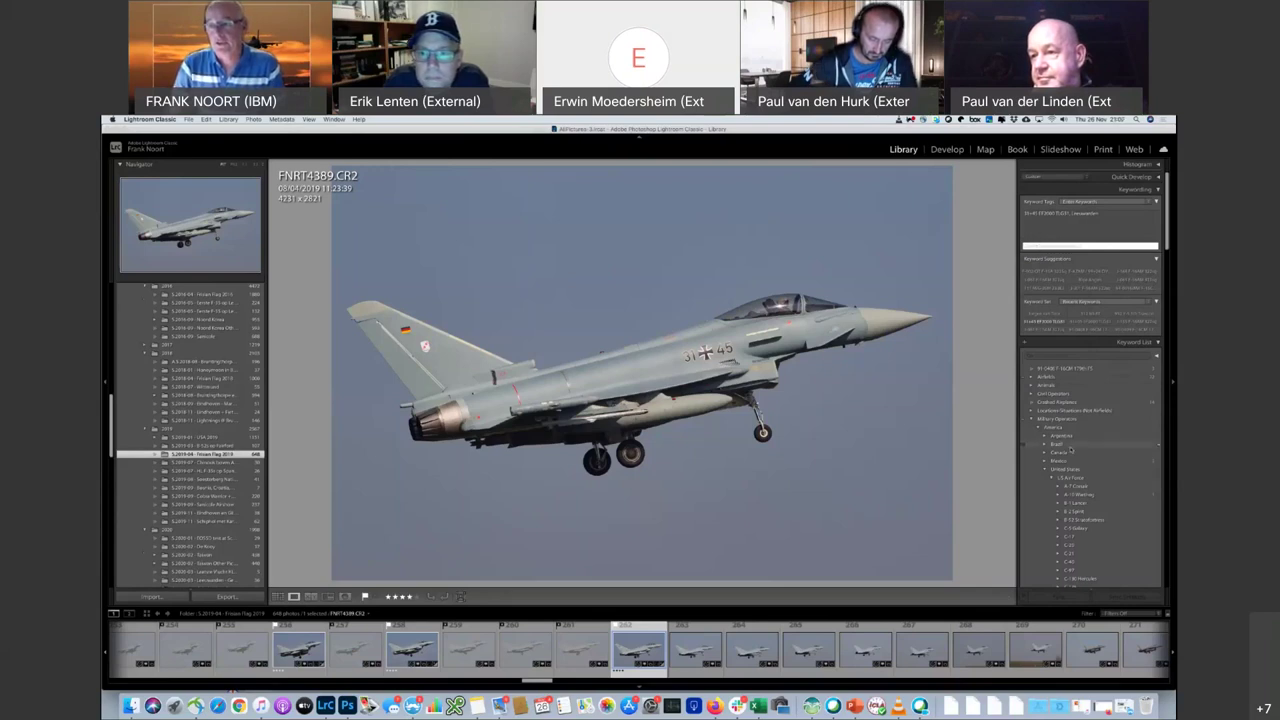
Collapse the United States keyword branch and scroll down to the Israel aircraft keywords
{"action": "scroll", "coordinate": [1070, 450], "scroll_direction": "down", "scroll_amount": 3}
{"action": "scroll", "coordinate": [1068, 450], "scroll_direction": "down", "scroll_amount": 1}
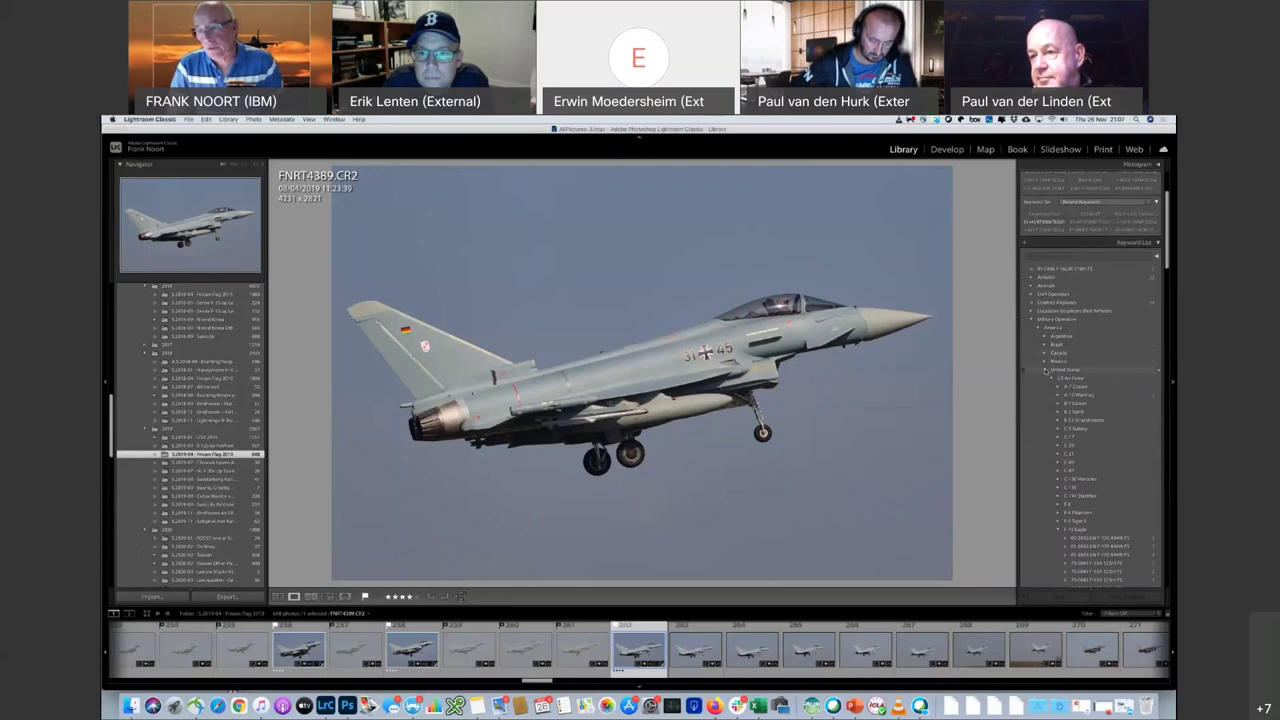
{"action": "left_click", "coordinate": [1046, 370]}
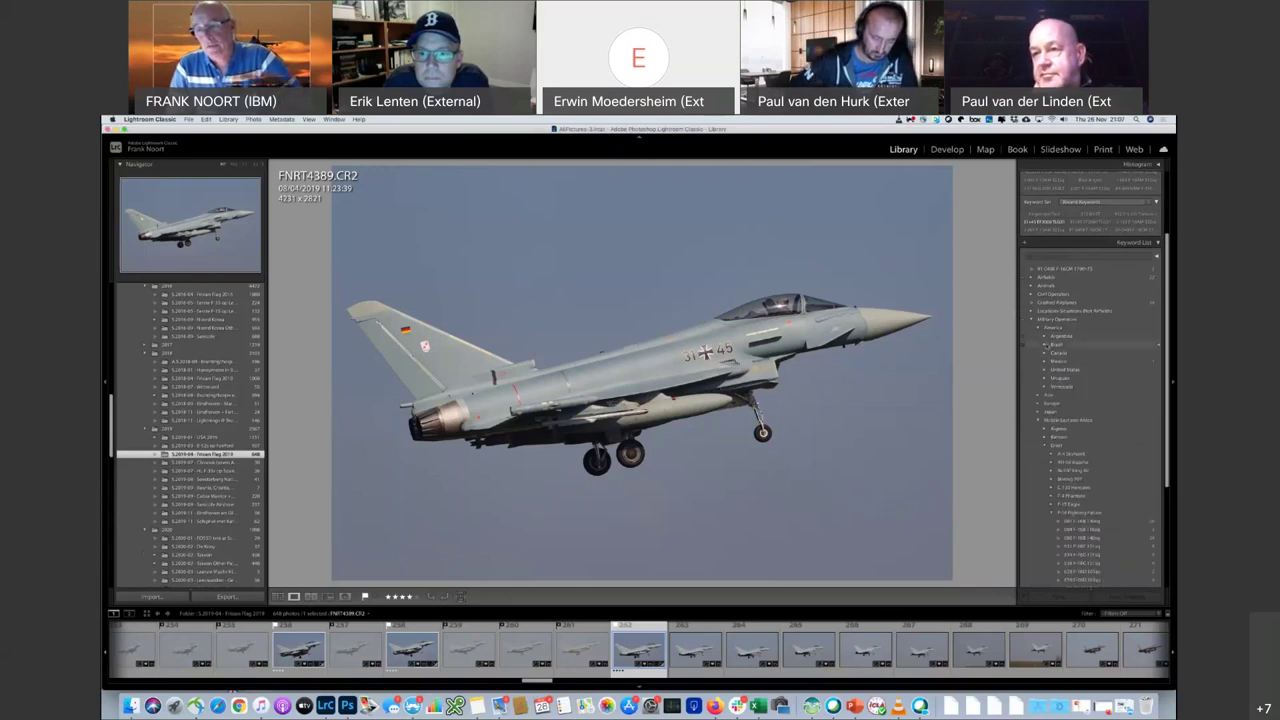
{"action": "scroll", "coordinate": [1046, 444], "scroll_direction": "down", "scroll_amount": 1}
{"action": "scroll", "coordinate": [1046, 444], "scroll_direction": "down", "scroll_amount": 1}
{"action": "scroll", "coordinate": [1046, 444], "scroll_direction": "down", "scroll_amount": 1}
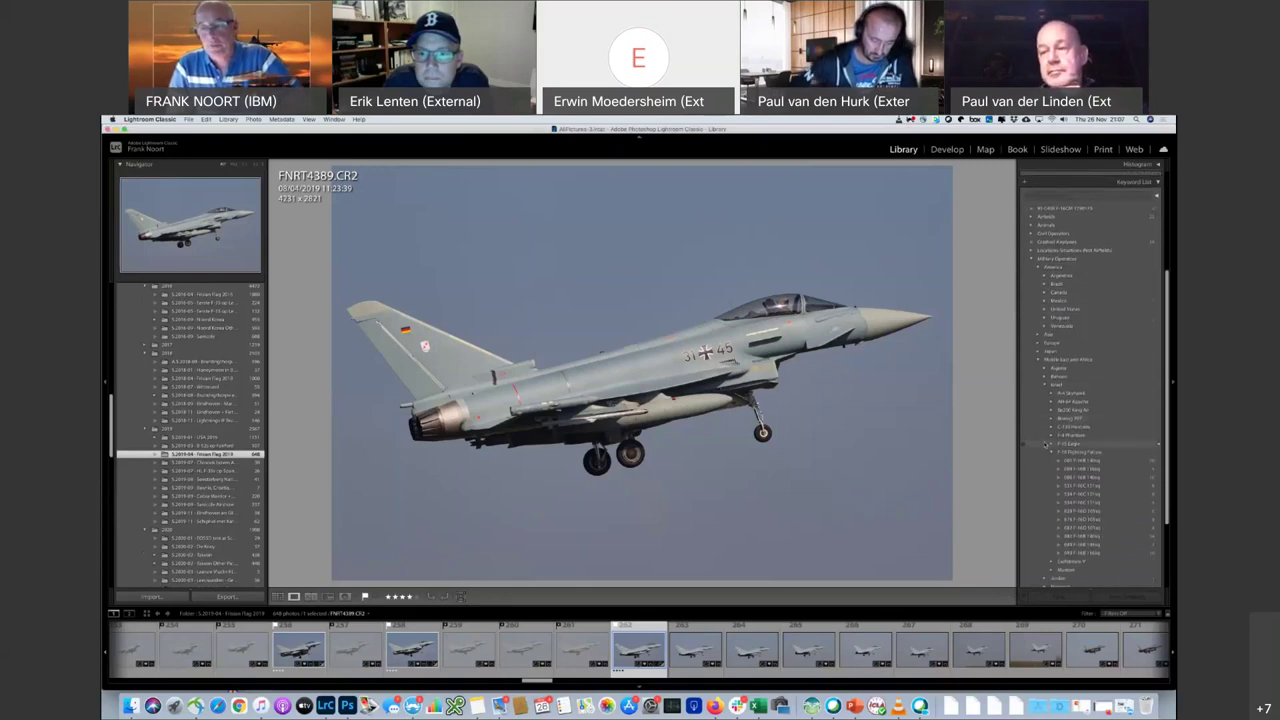
{"action": "scroll", "coordinate": [1050, 442], "scroll_direction": "down", "scroll_amount": 1}
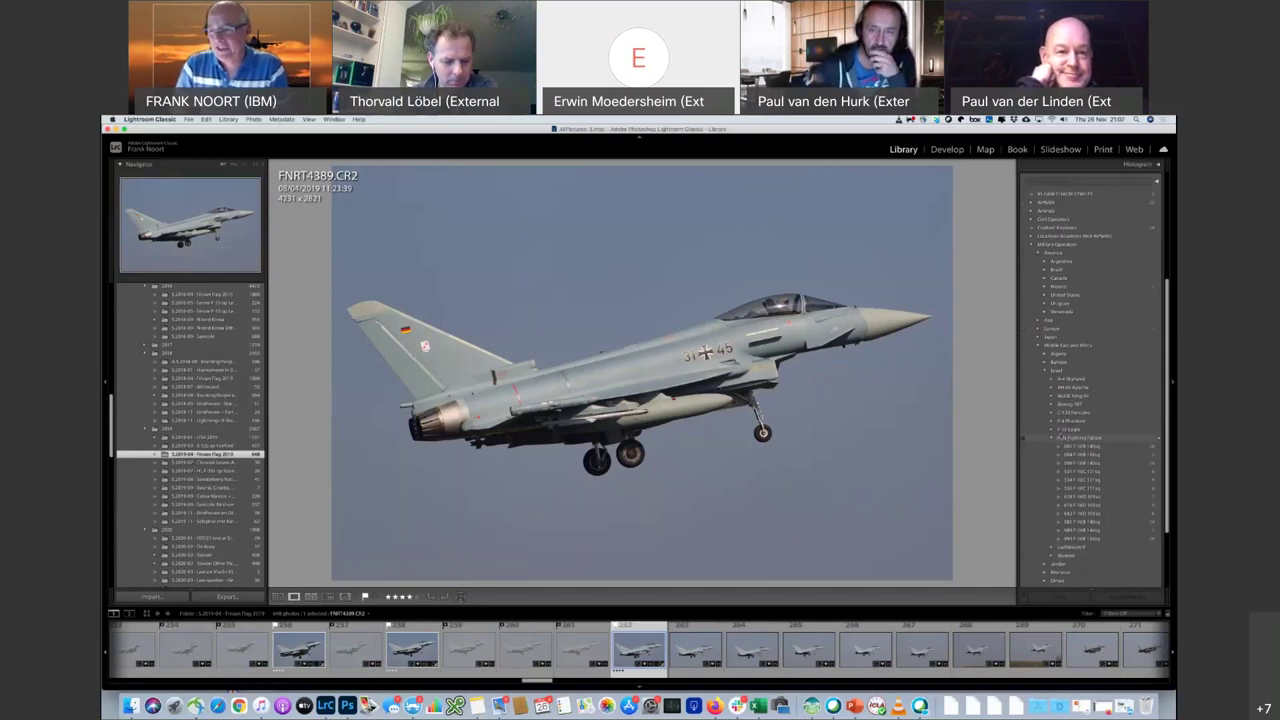
{"action": "scroll", "coordinate": [1068, 478], "scroll_direction": "down", "scroll_amount": 1}
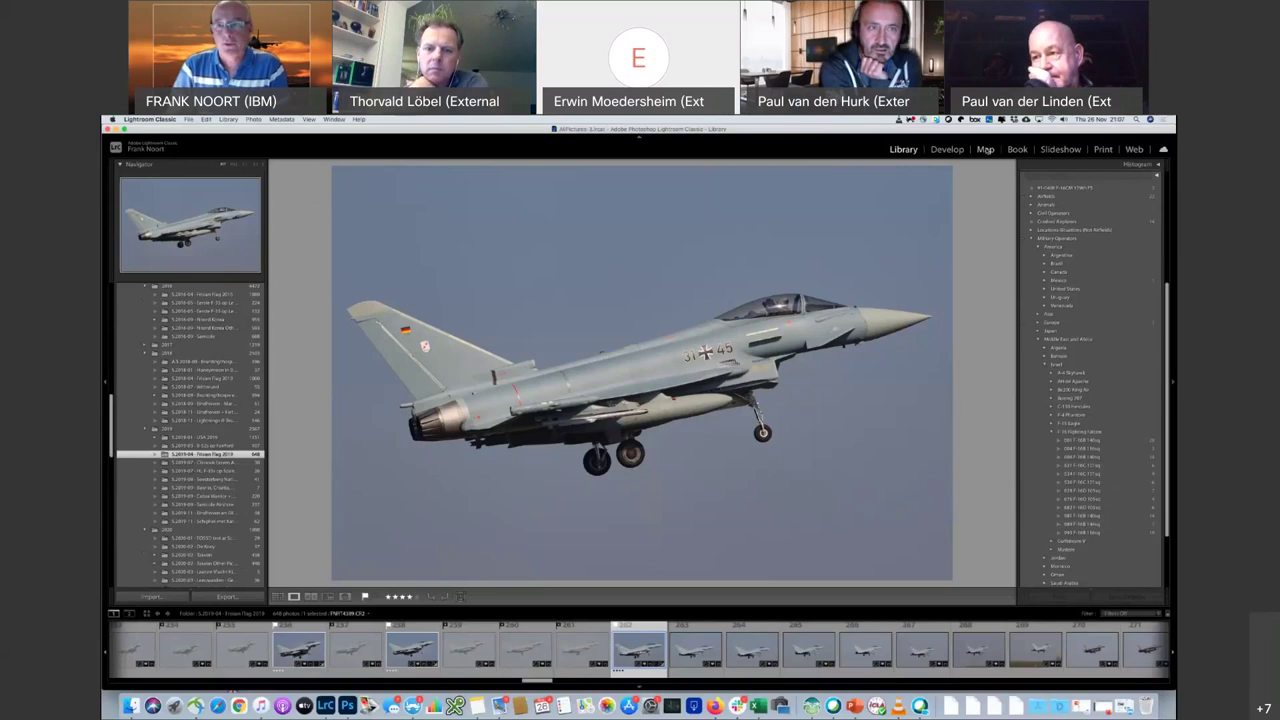
{"action": "left_click", "coordinate": [985, 149]}
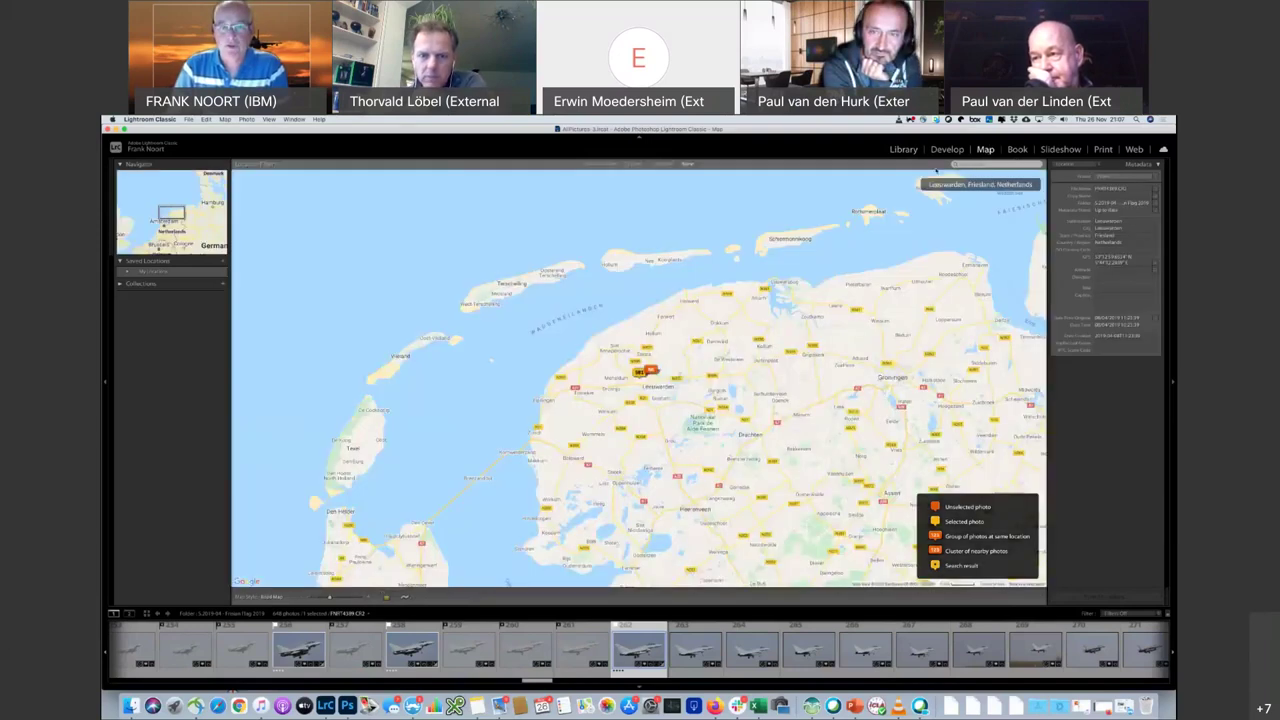
{"action": "scroll", "coordinate": [657, 388], "scroll_direction": "down", "scroll_amount": 2}
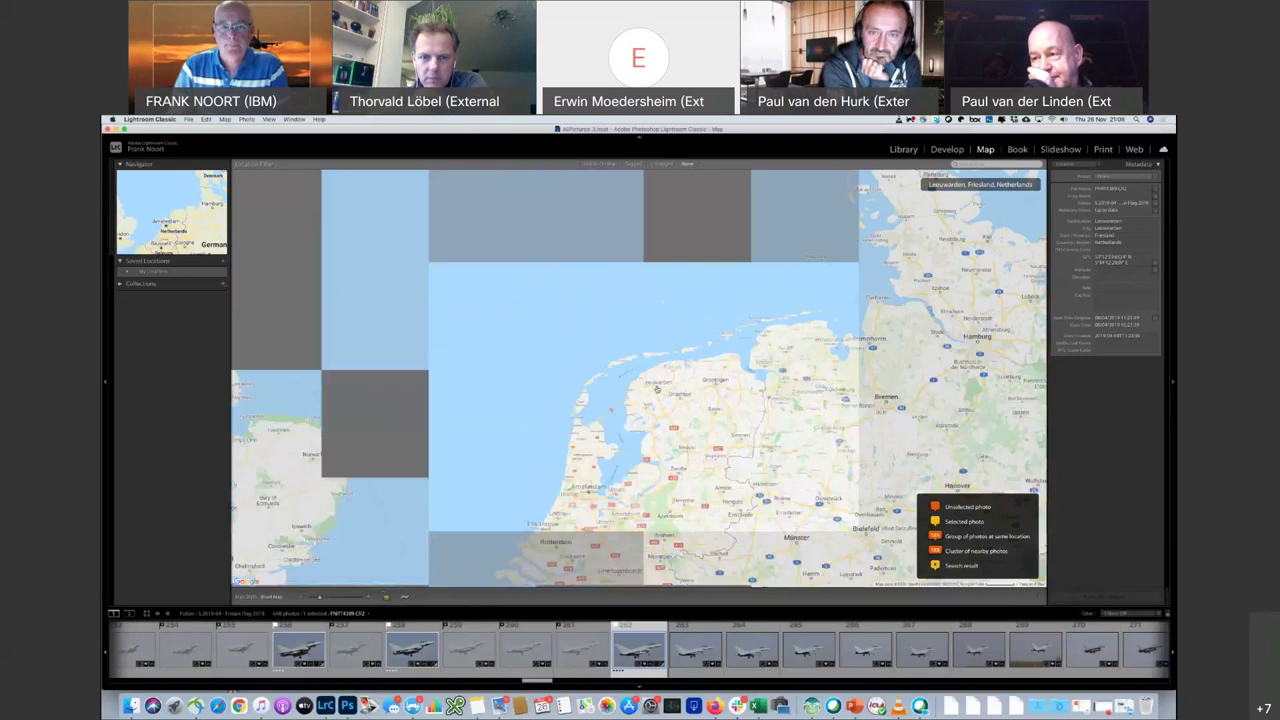
{"action": "scroll", "coordinate": [657, 388], "scroll_direction": "down", "scroll_amount": 2}
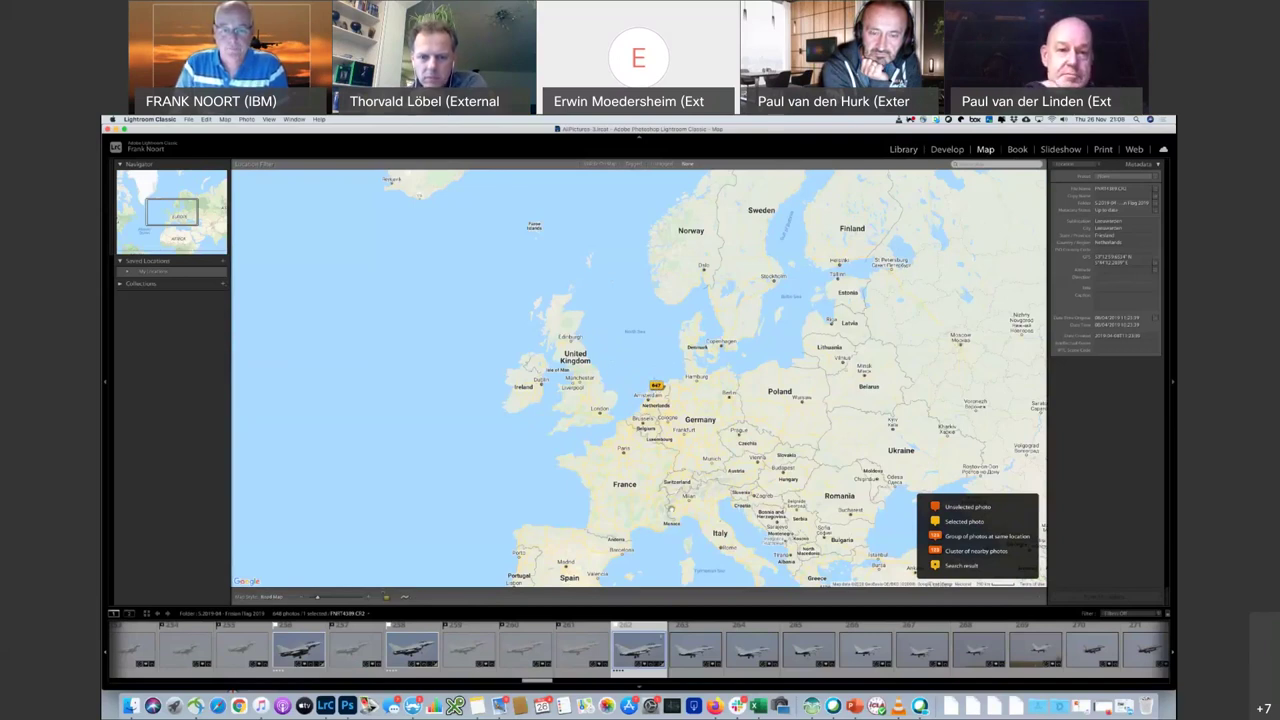
{"action": "left_click_drag", "start_coordinate": [662, 532], "coordinate": [590, 468]}
{"action": "scroll", "coordinate": [645, 452], "scroll_direction": "up", "scroll_amount": 3}
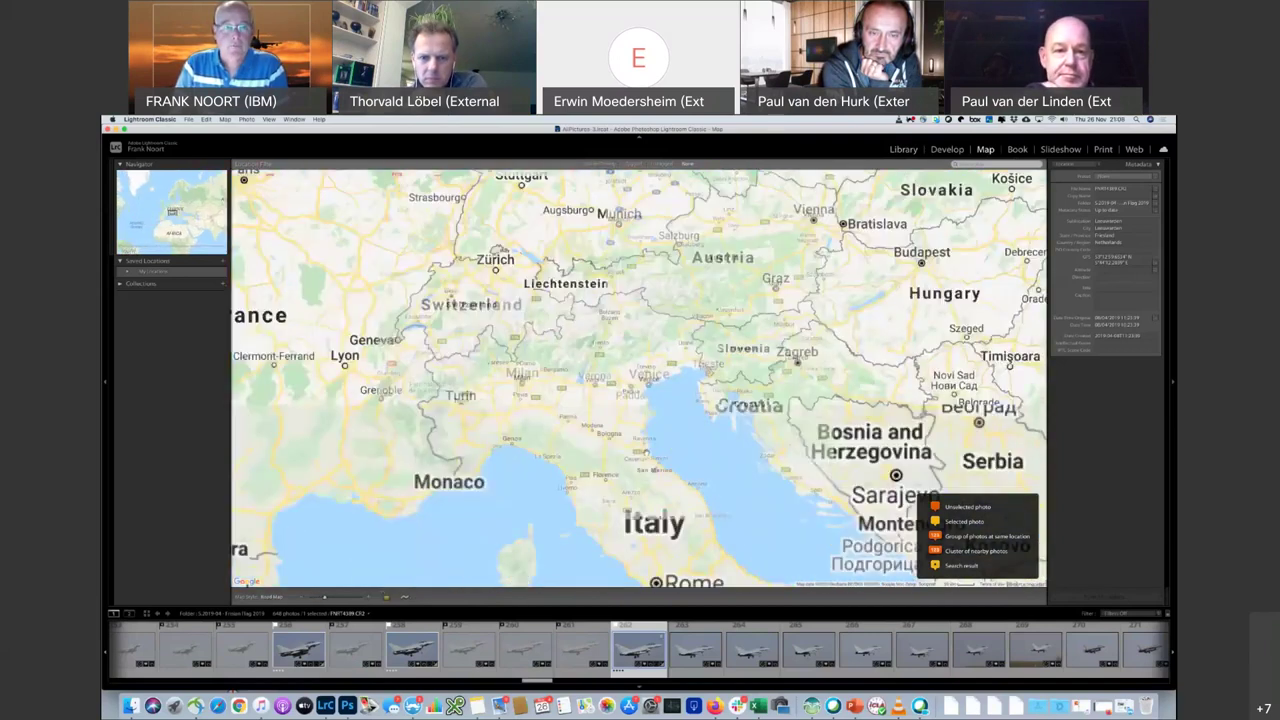
{"action": "left_click_drag", "start_coordinate": [650, 249], "coordinate": [710, 349]}
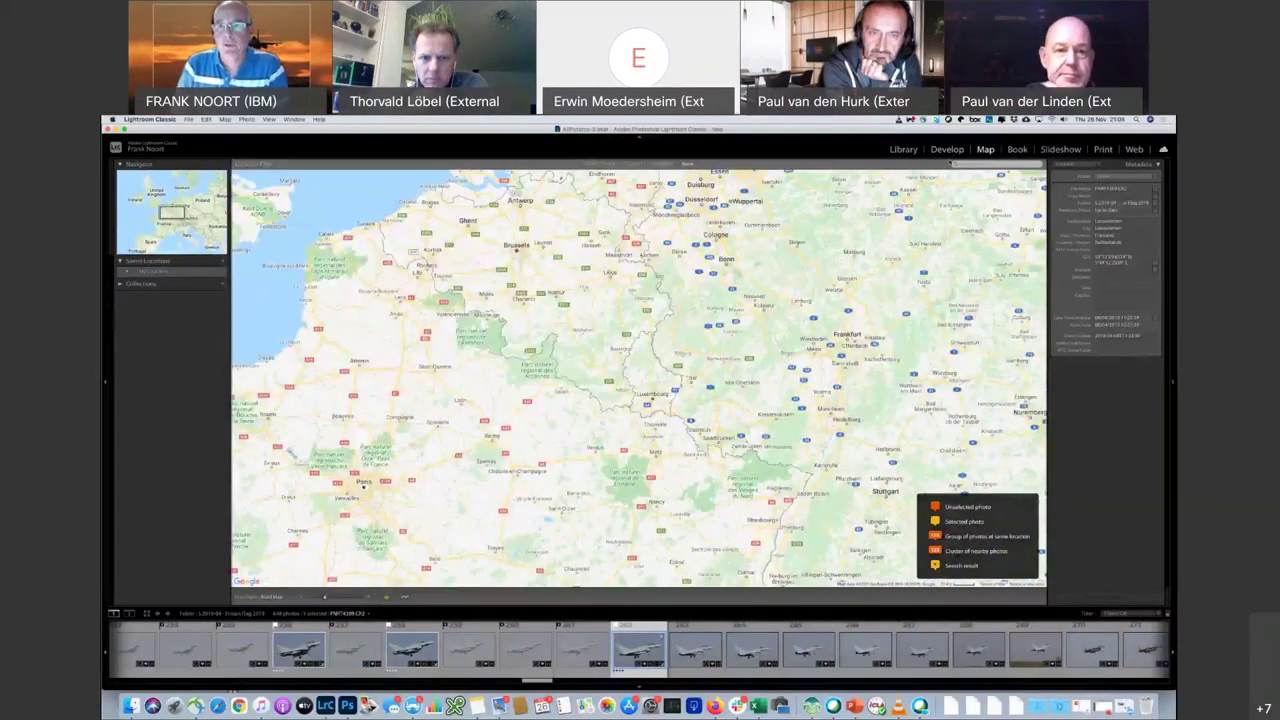
Search the map for 'seal' and jump to the Nörvenich, Germany result
{"action": "left_click", "coordinate": [977, 165]}
{"action": "type", "text": "seal"}
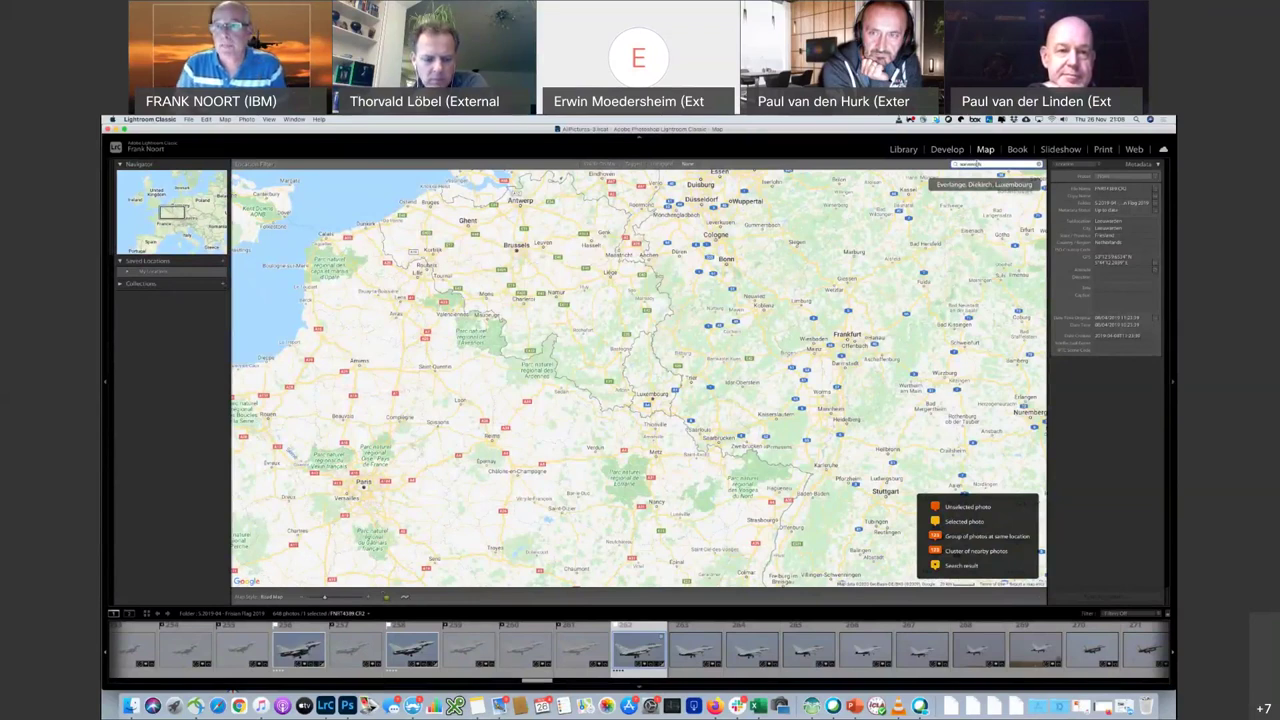
{"action": "key", "text": "Return"}
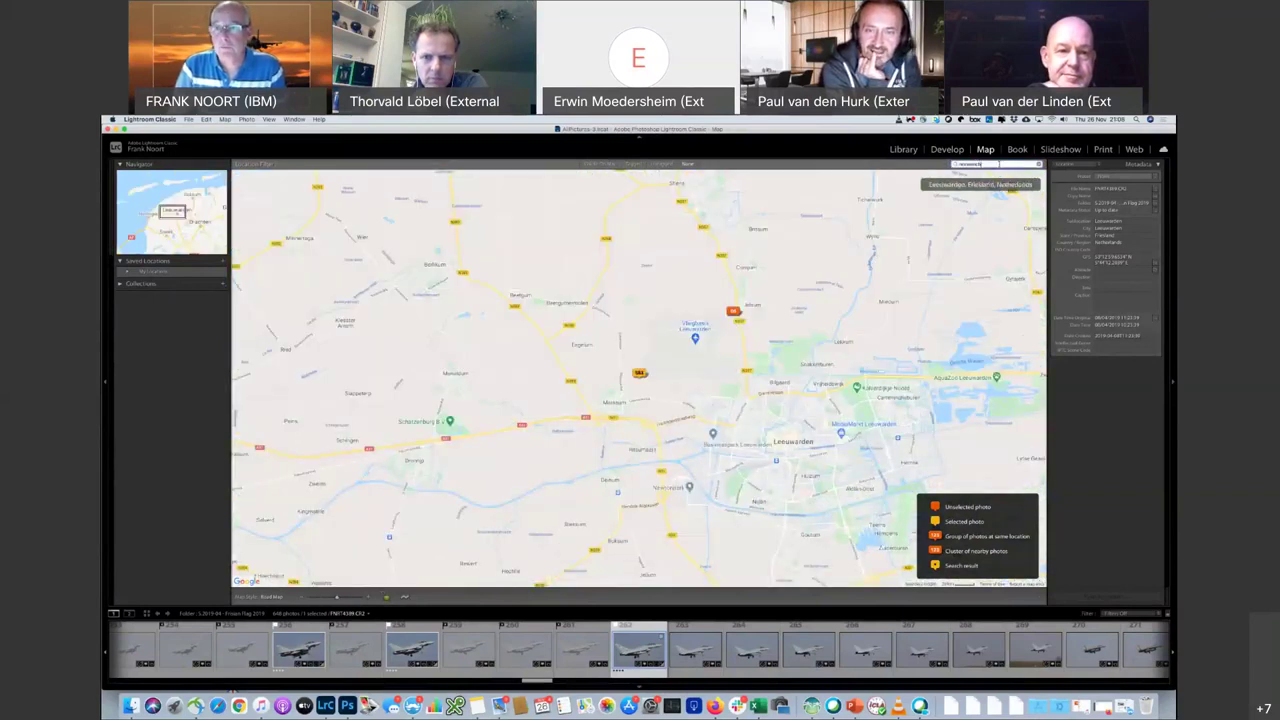
{"action": "key", "text": "Return"}
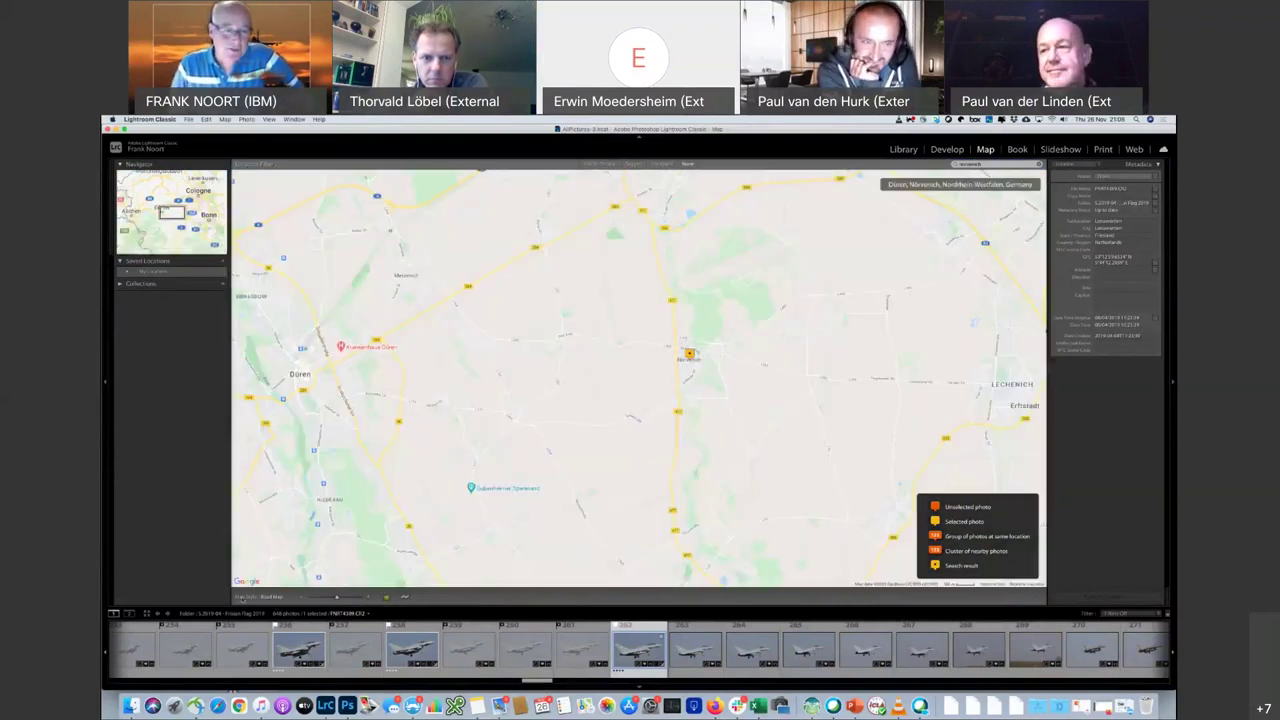
{"action": "left_click", "coordinate": [272, 597]}
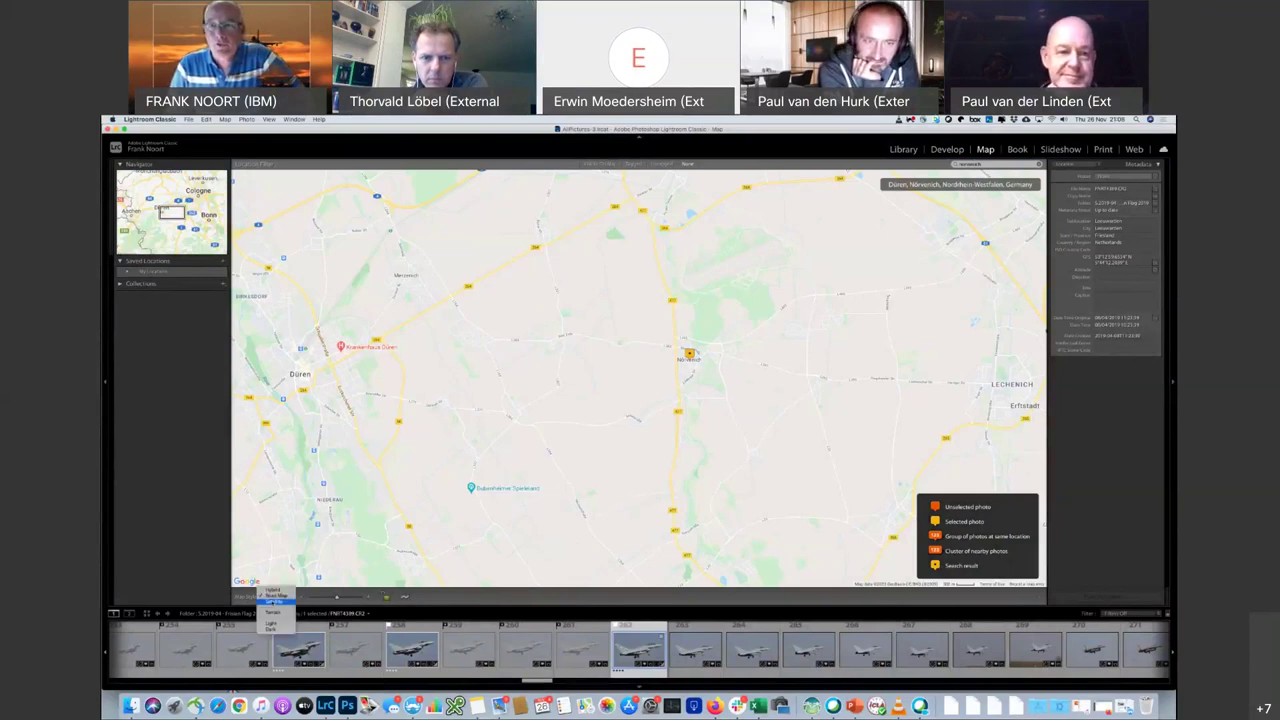
Show Nörvenich airfield in Satellite style, zoomed in, and place a filmstrip photo on it
{"action": "left_click", "coordinate": [275, 601]}
{"action": "left_click", "coordinate": [995, 163]}
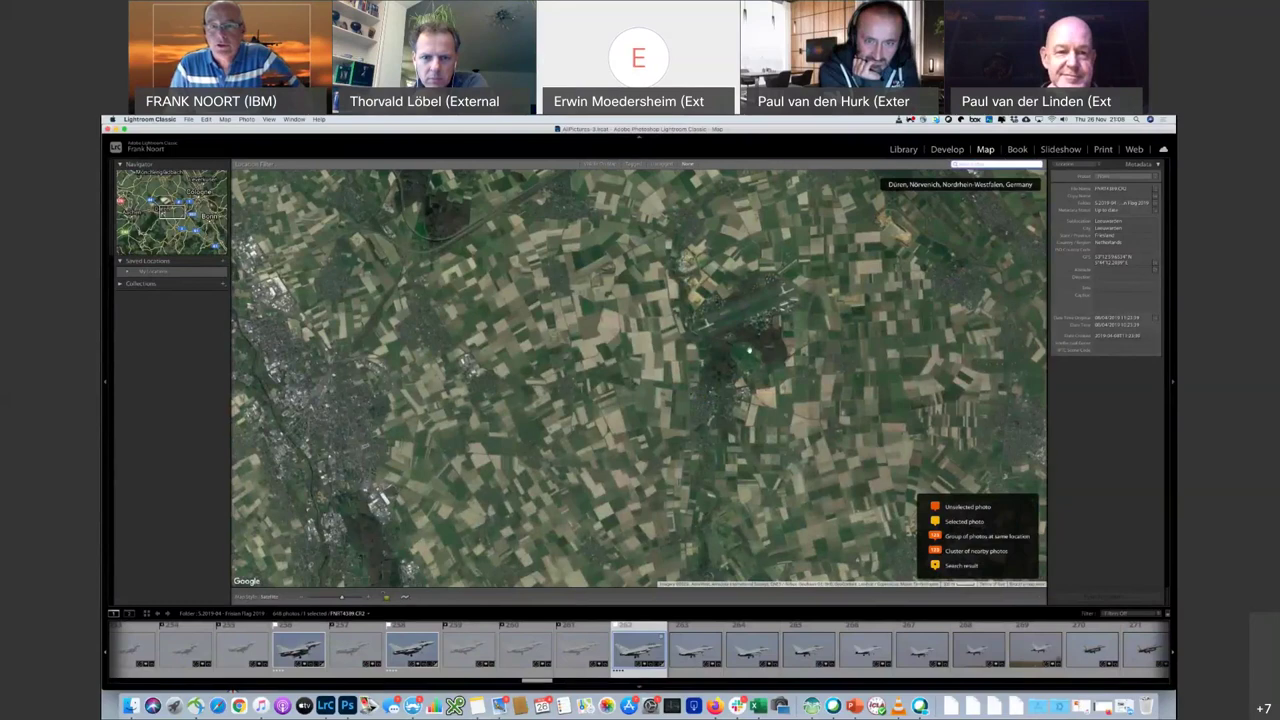
{"action": "scroll", "coordinate": [750, 360], "scroll_direction": "up", "scroll_amount": 1}
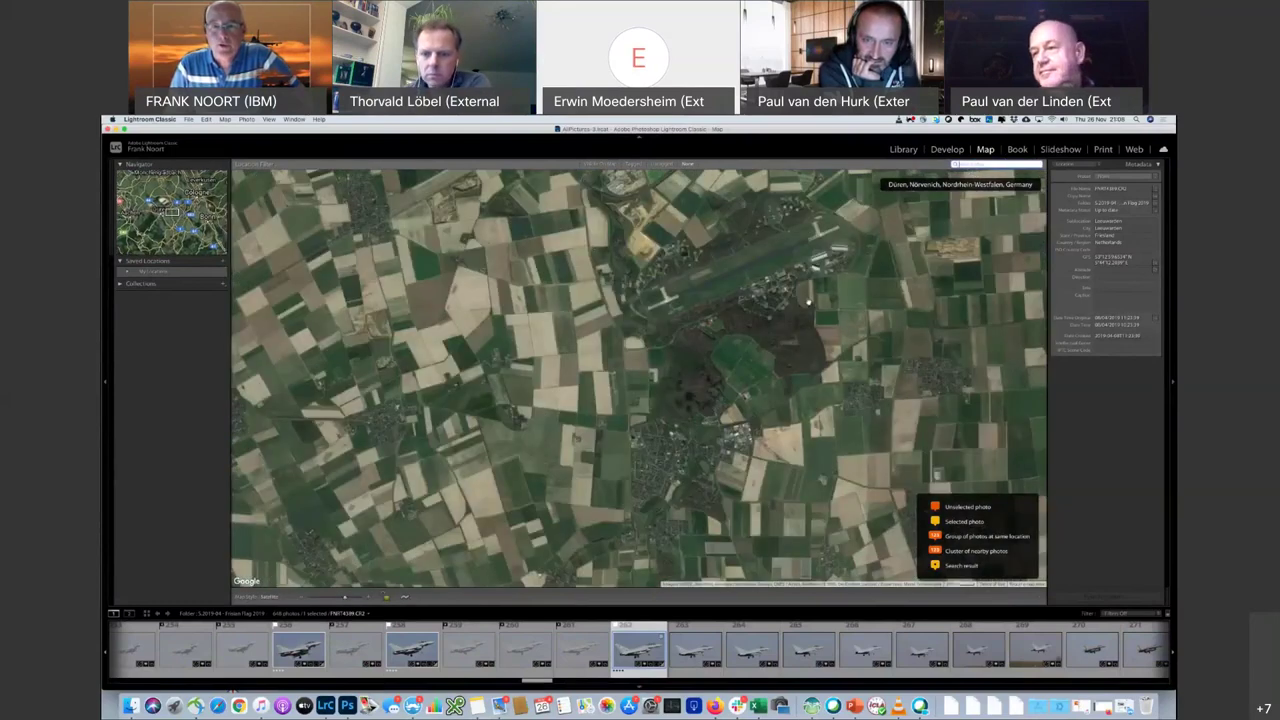
{"action": "scroll", "coordinate": [750, 360], "scroll_direction": "up", "scroll_amount": 1}
{"action": "scroll", "coordinate": [778, 334], "scroll_direction": "up", "scroll_amount": 2}
{"action": "left_click_drag", "start_coordinate": [766, 414], "coordinate": [729, 486]}
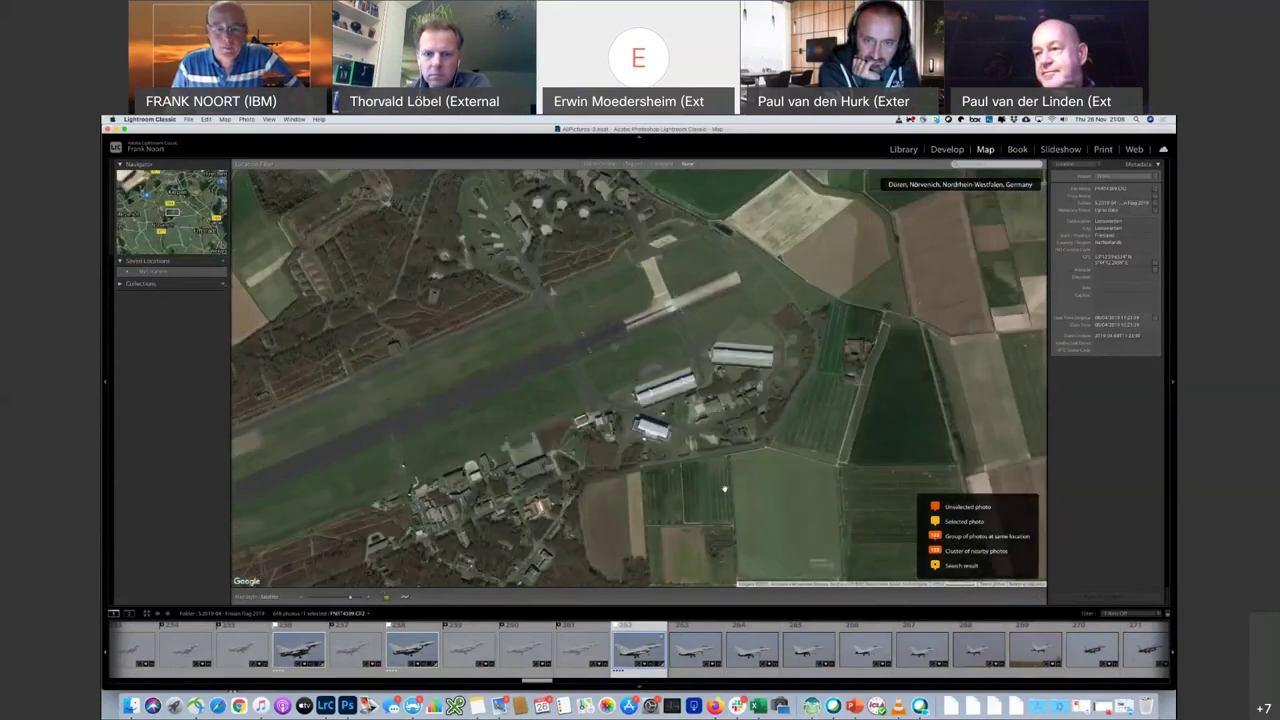
{"action": "left_click_drag", "start_coordinate": [639, 645], "coordinate": [797, 293]}
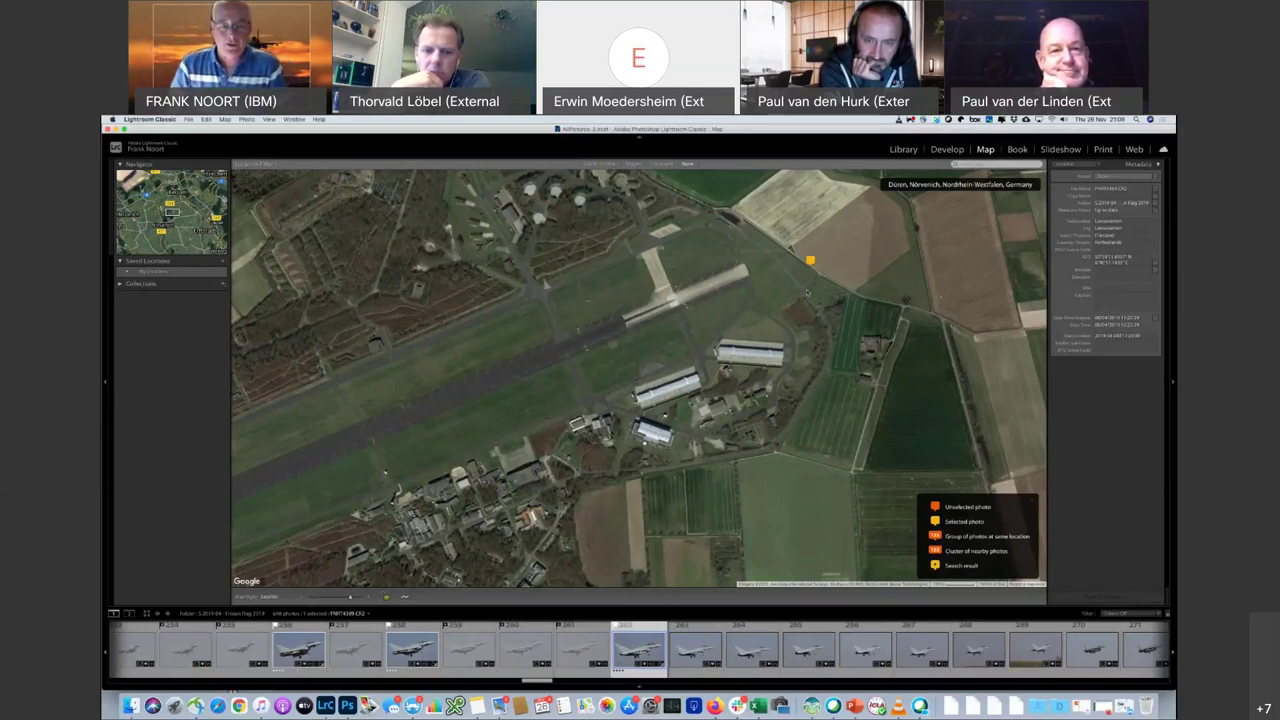
Undo the GPS placement twice to return the photo to Leeuwarden, then zoom out over Friesland
{"action": "key", "text": "super+z"}
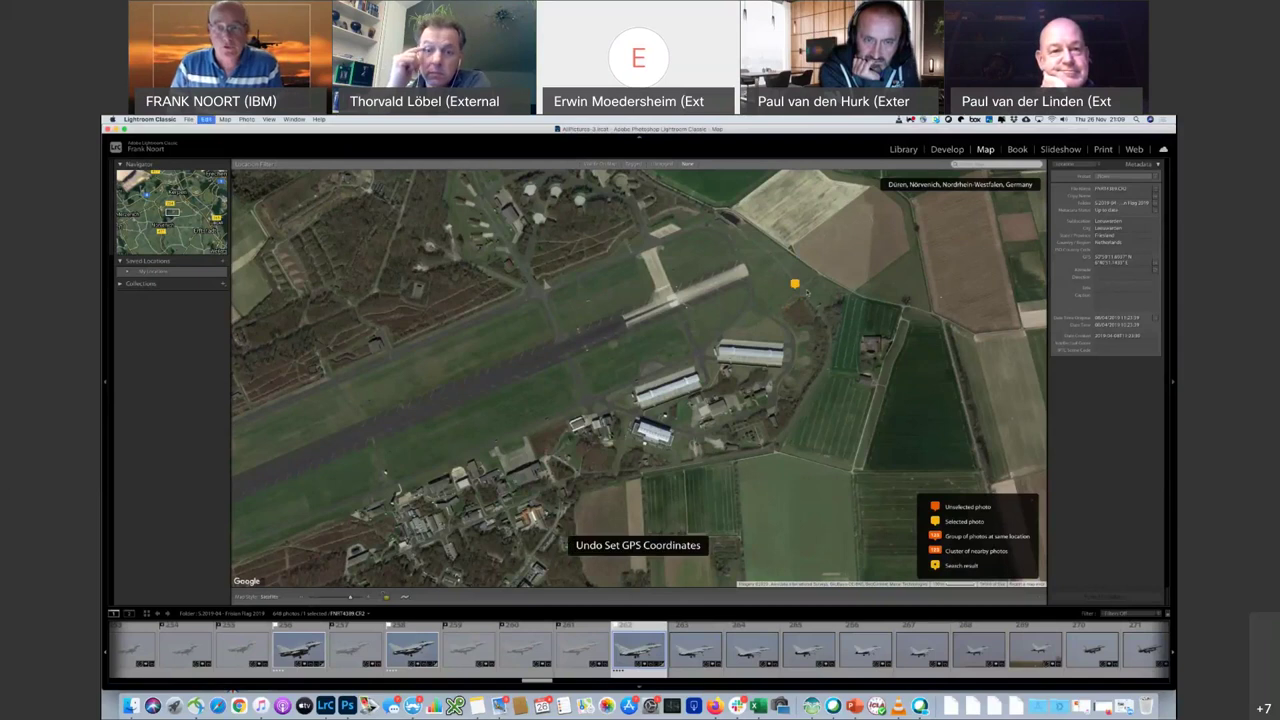
{"action": "key", "text": "super+z"}
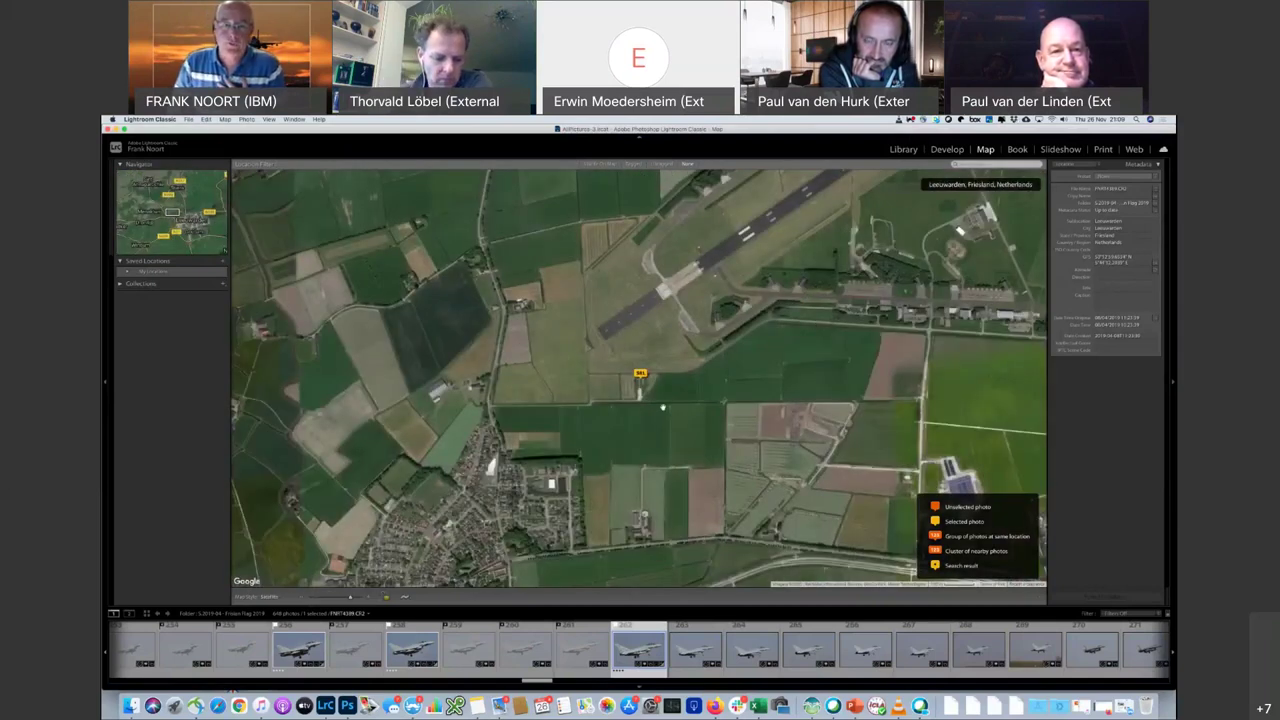
{"action": "scroll", "coordinate": [662, 407], "scroll_direction": "down", "scroll_amount": 2}
{"action": "scroll", "coordinate": [662, 407], "scroll_direction": "down", "scroll_amount": 1}
{"action": "scroll", "coordinate": [662, 406], "scroll_direction": "down", "scroll_amount": 1}
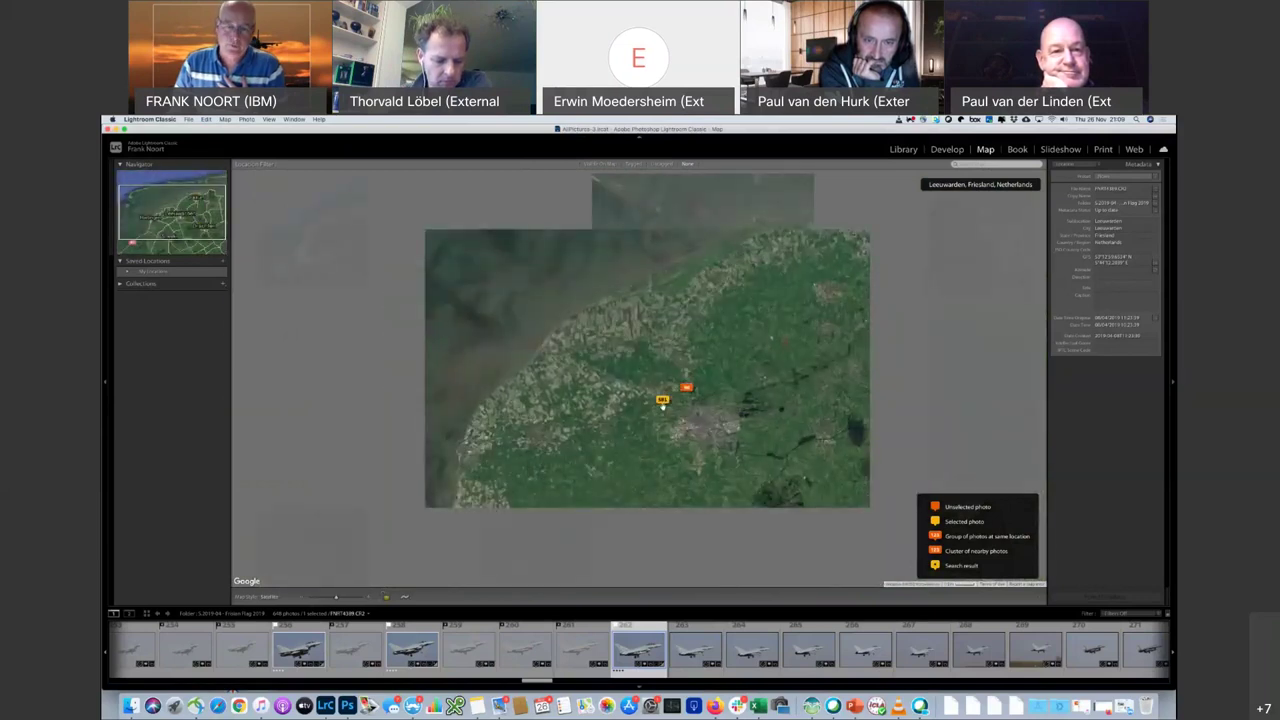
{"action": "scroll", "coordinate": [662, 406], "scroll_direction": "down", "scroll_amount": 1}
{"action": "scroll", "coordinate": [662, 406], "scroll_direction": "down", "scroll_amount": 1}
{"action": "scroll", "coordinate": [662, 406], "scroll_direction": "down", "scroll_amount": 1}
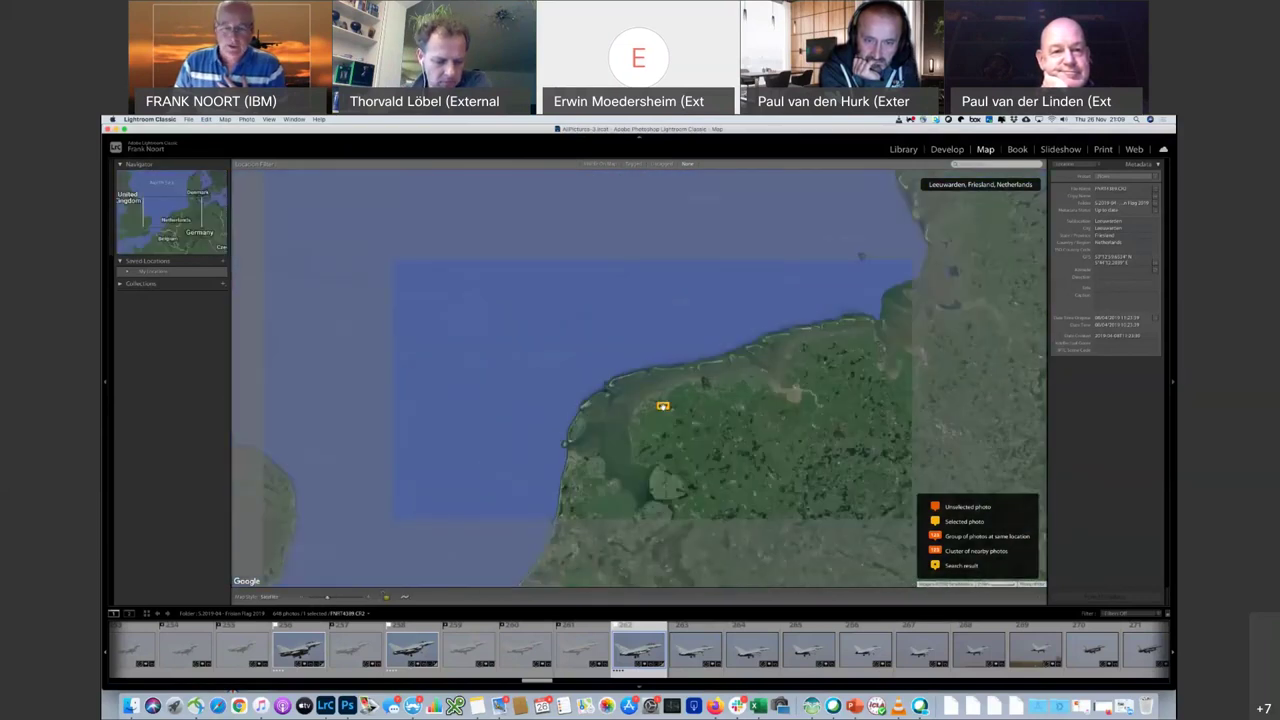
Select the whole Aircraft folder in the Folders panel and show its photos on the Map
{"action": "scroll", "coordinate": [662, 406], "scroll_direction": "down", "scroll_amount": 1}
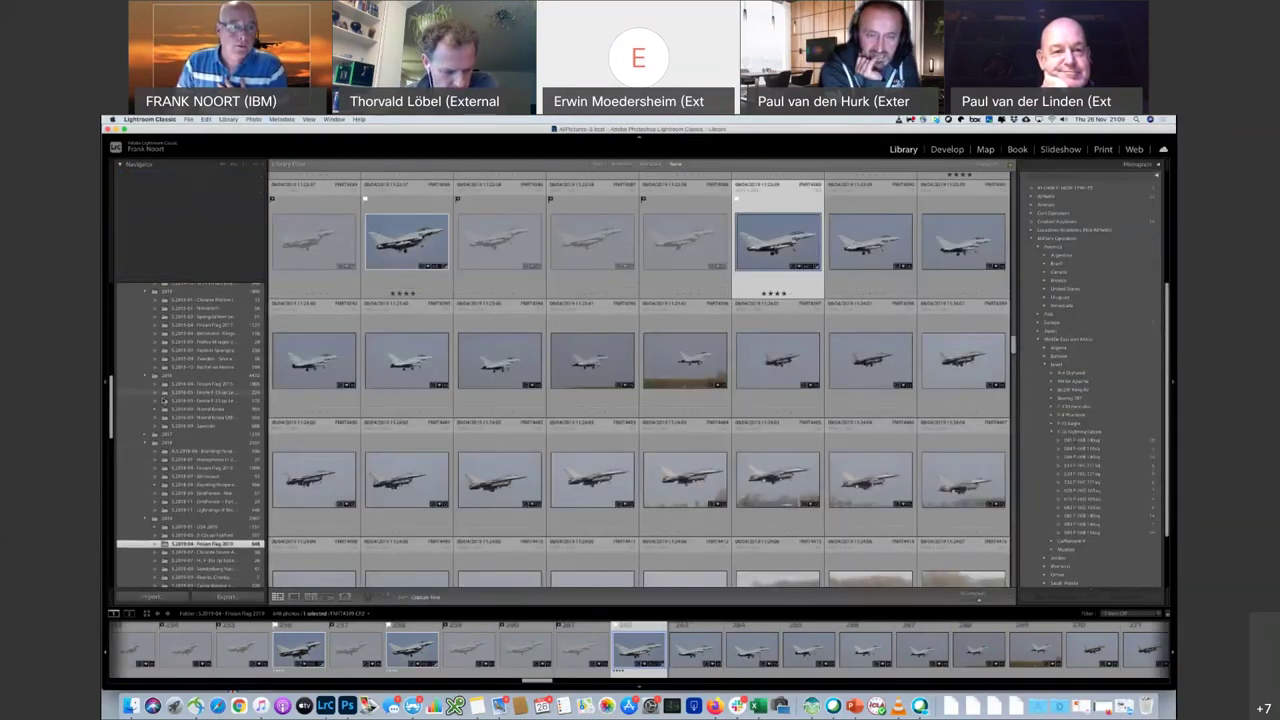
{"action": "scroll", "coordinate": [177, 379], "scroll_direction": "up", "scroll_amount": 5}
{"action": "scroll", "coordinate": [177, 379], "scroll_direction": "up", "scroll_amount": 3}
{"action": "scroll", "coordinate": [177, 379], "scroll_direction": "up", "scroll_amount": 5}
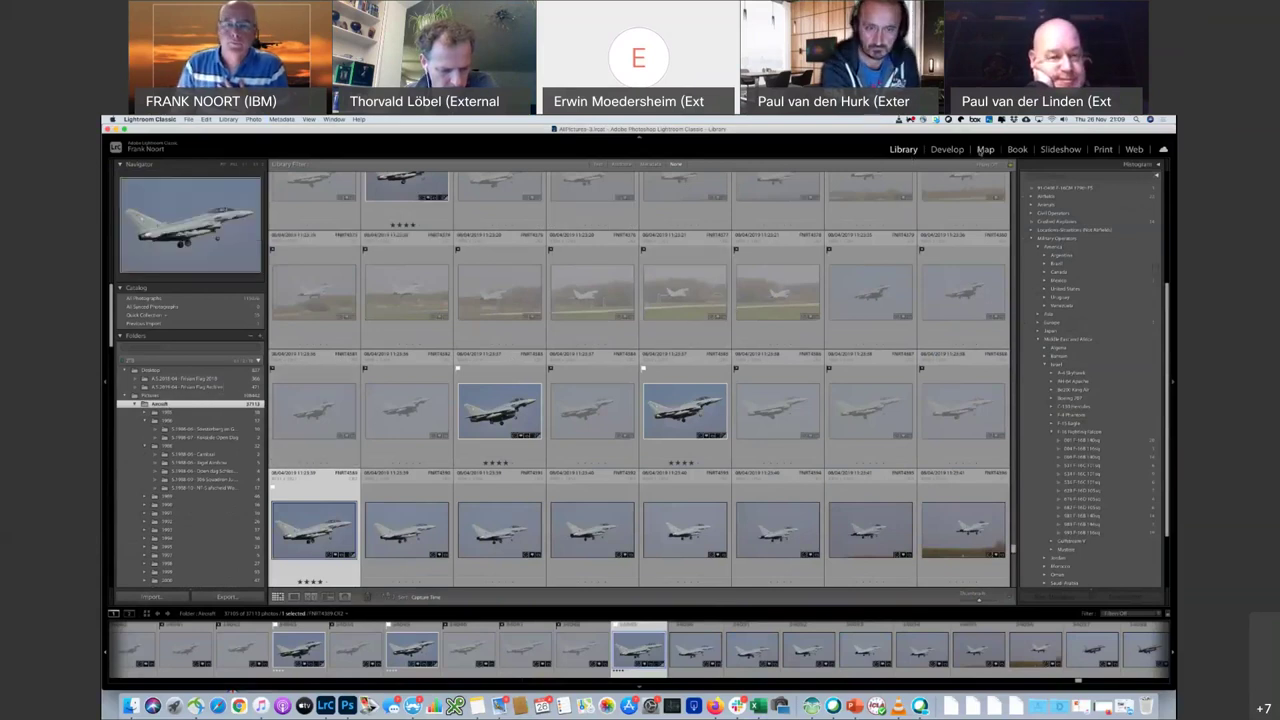
{"action": "left_click", "coordinate": [984, 149]}
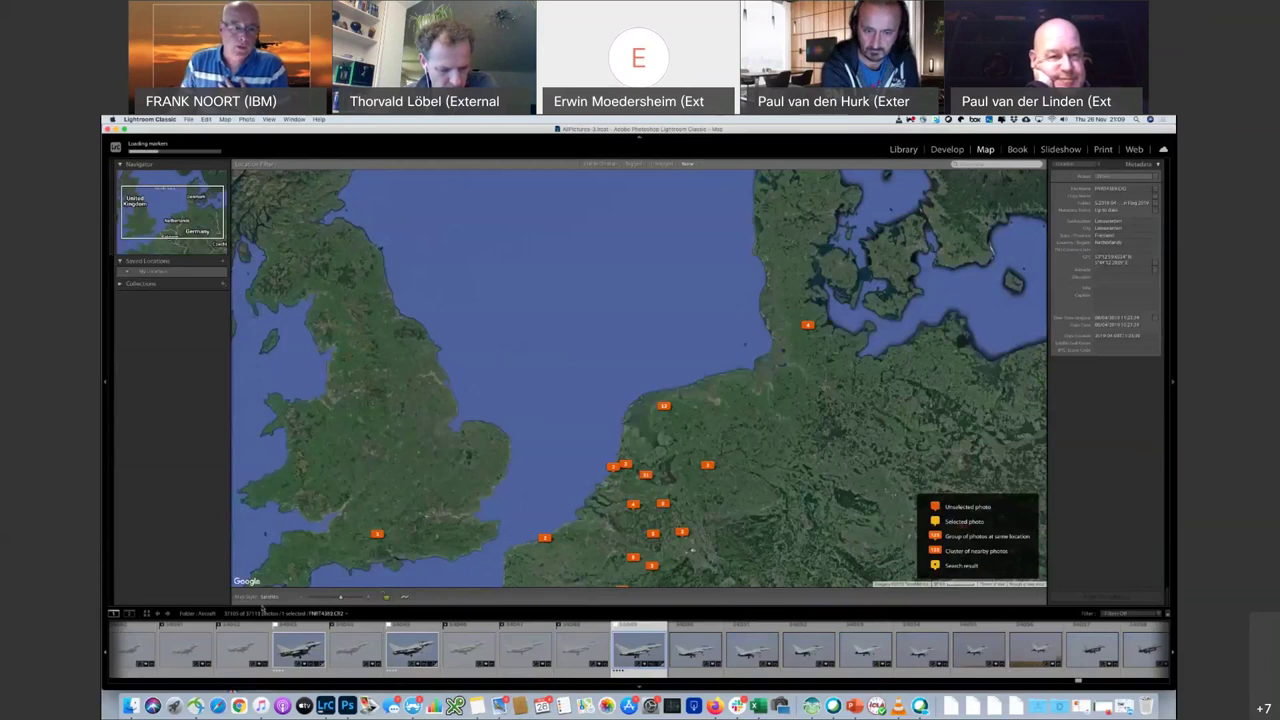
Switch the map to Road Map style and pan across Asia, selecting the Mongolia photo
{"action": "left_click", "coordinate": [268, 597]}
{"action": "left_click", "coordinate": [275, 590]}
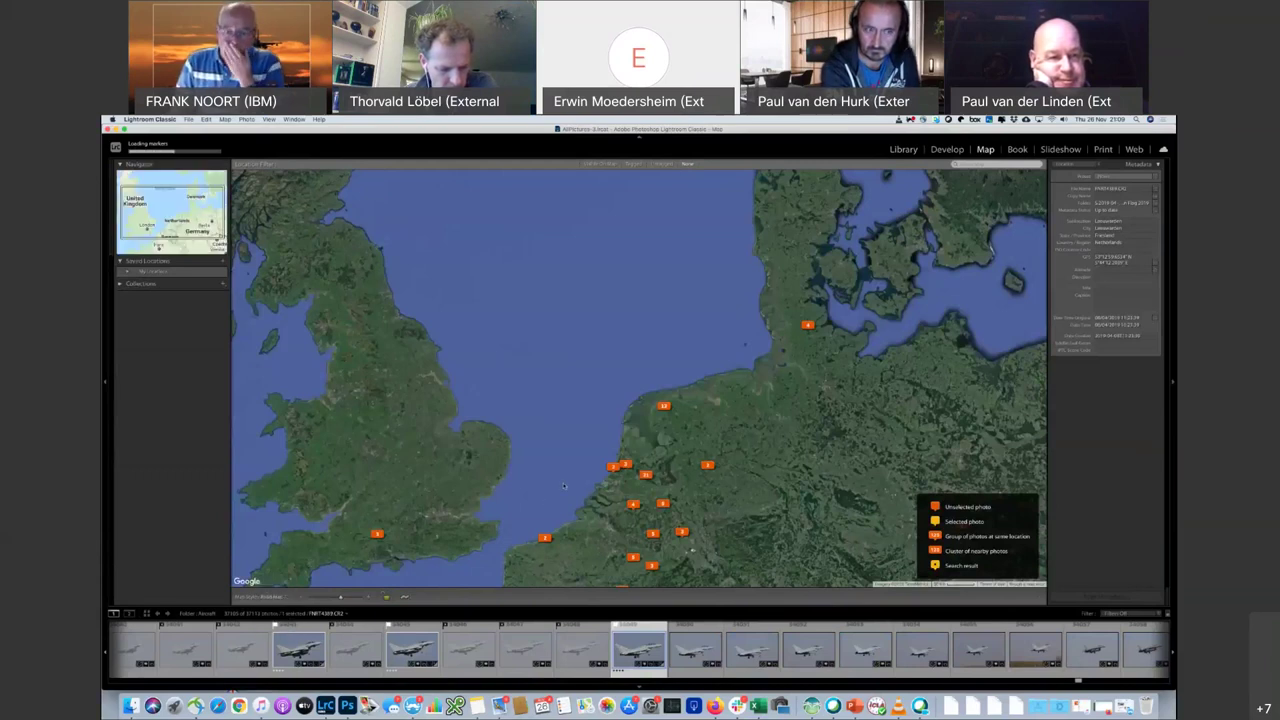
{"action": "scroll", "coordinate": [570, 488], "scroll_direction": "down", "scroll_amount": 3}
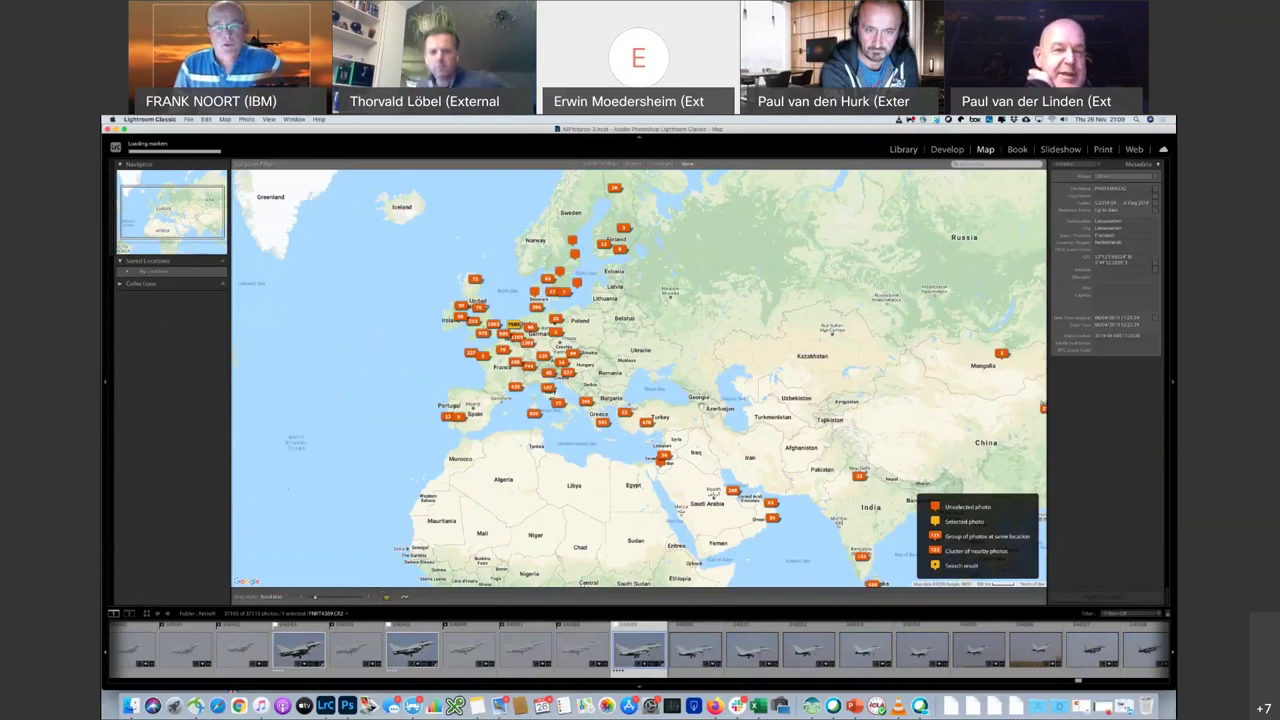
{"action": "left_click_drag", "start_coordinate": [950, 377], "coordinate": [760, 397]}
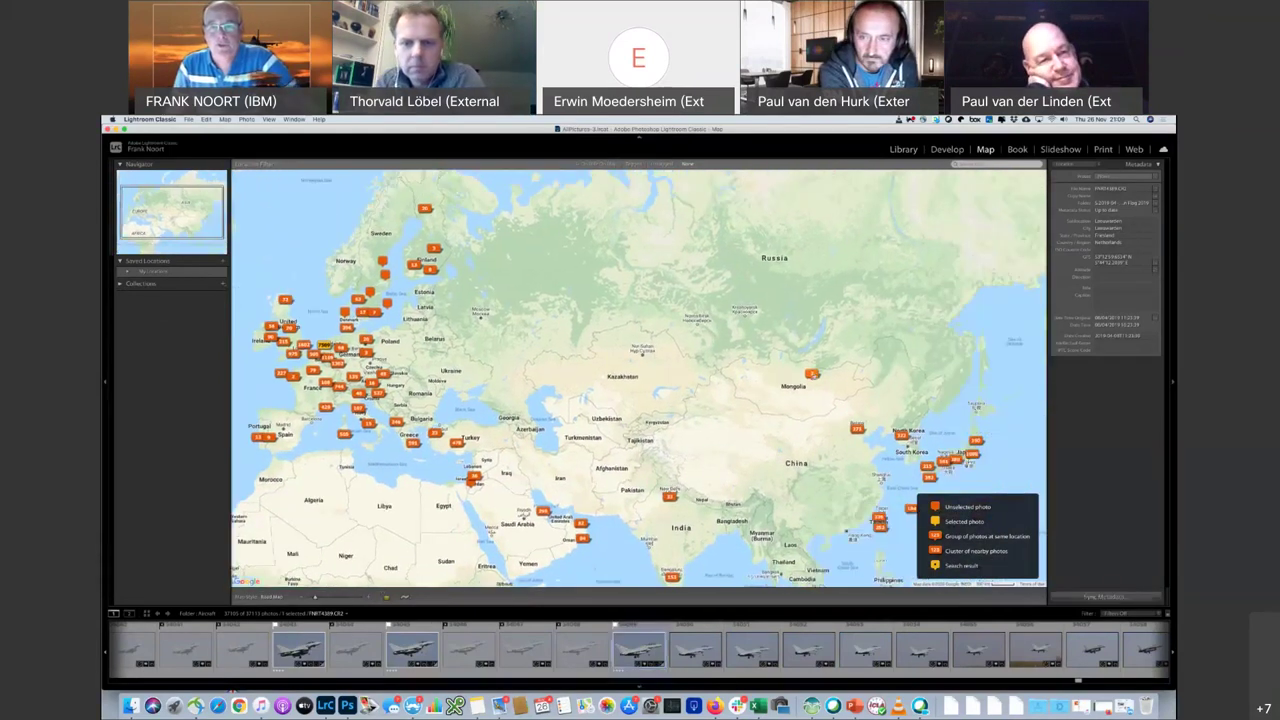
{"action": "left_click", "coordinate": [811, 374]}
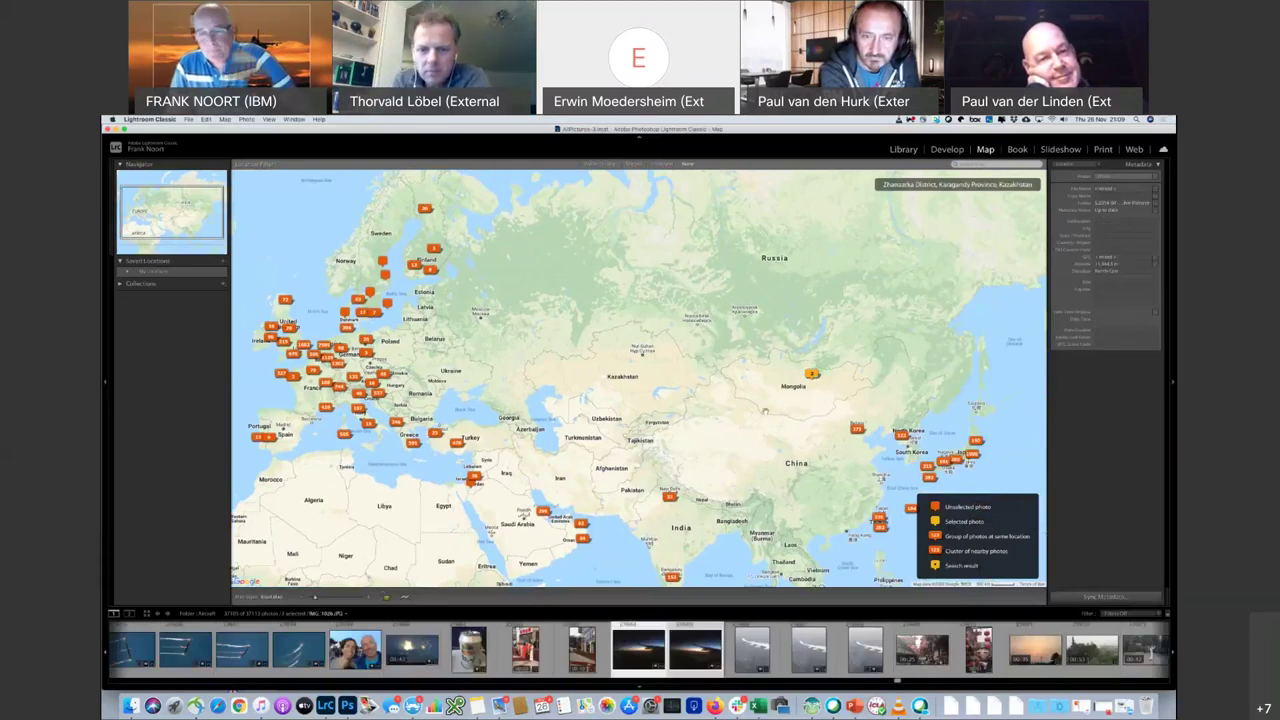
{"action": "left_click_drag", "start_coordinate": [765, 411], "coordinate": [715, 367]}
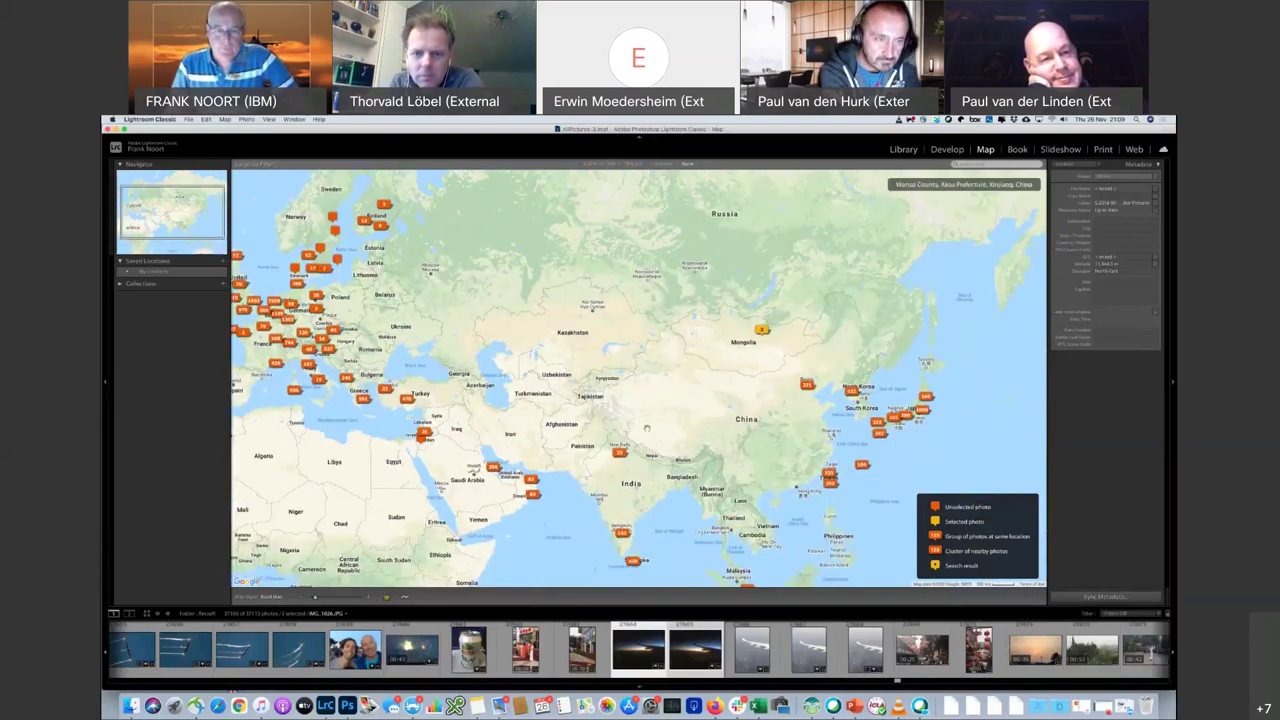
{"action": "left_click_drag", "start_coordinate": [647, 428], "coordinate": [782, 427]}
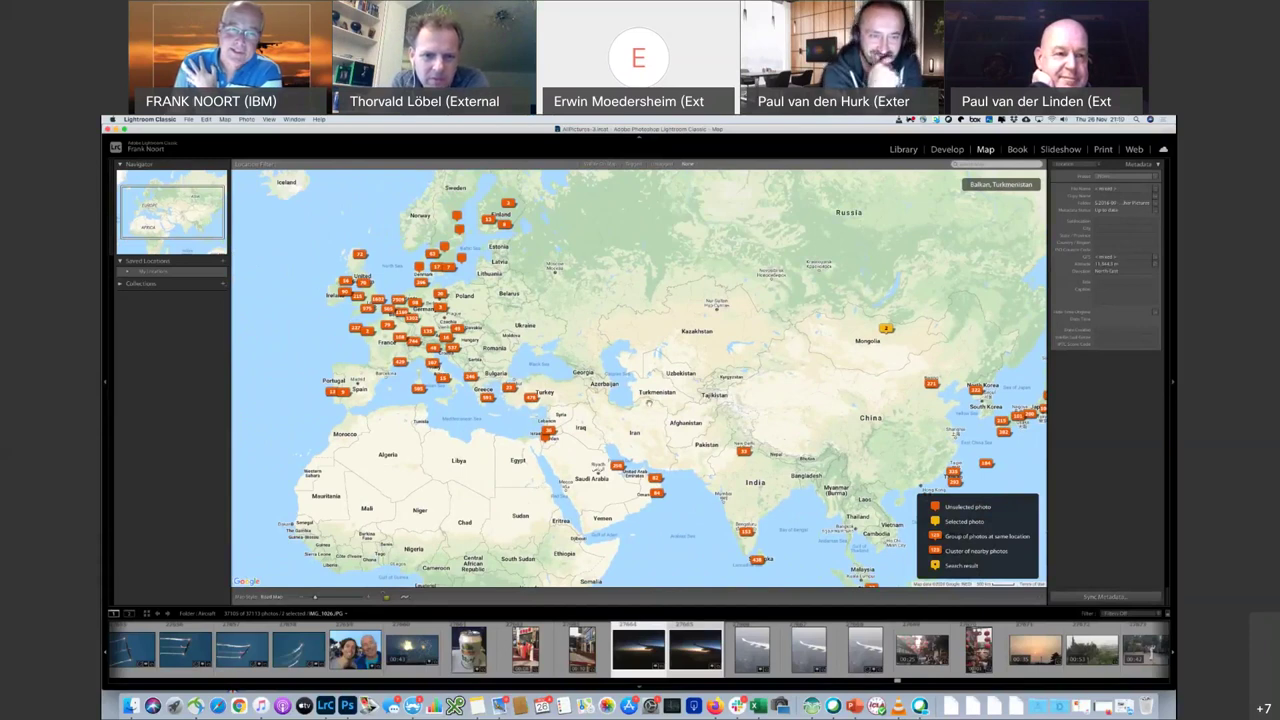
{"action": "left_click_drag", "start_coordinate": [600, 380], "coordinate": [657, 392]}
Zoom the map in on the photo markers around Zagreb and Velika Gorica
{"action": "scroll", "coordinate": [504, 364], "scroll_direction": "up", "scroll_amount": 2}
{"action": "scroll", "coordinate": [504, 364], "scroll_direction": "up", "scroll_amount": 1}
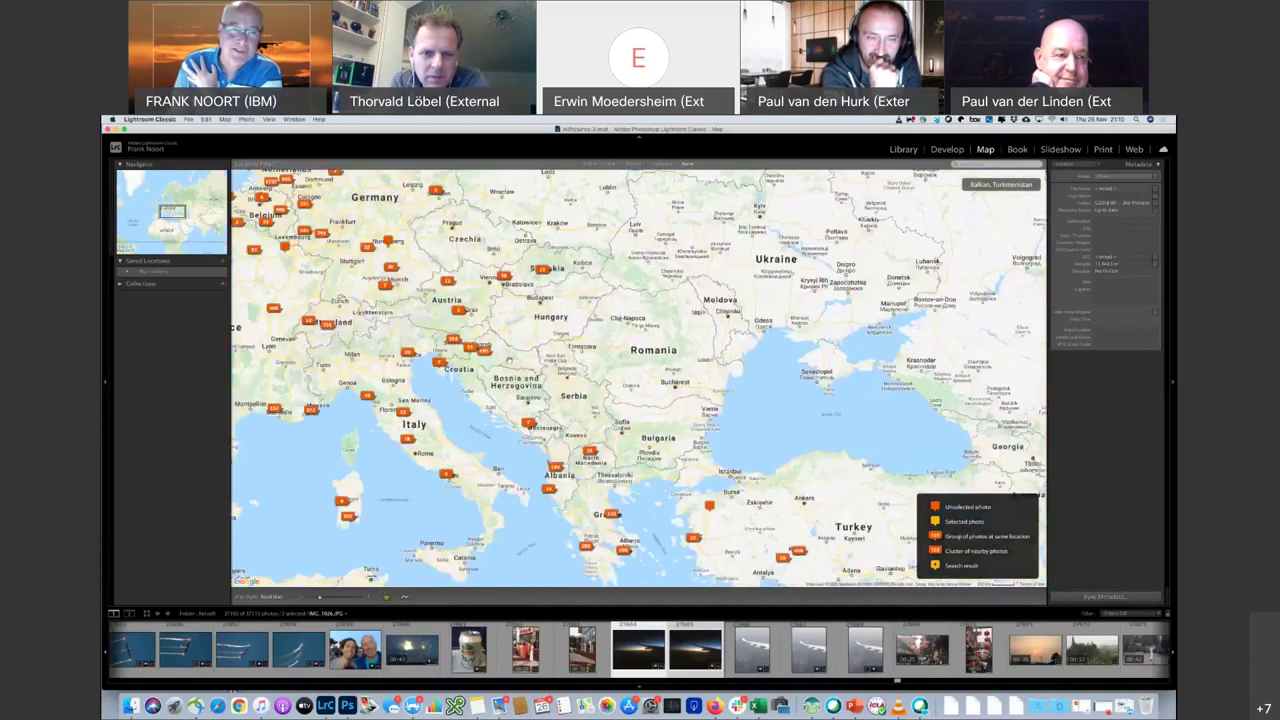
{"action": "scroll", "coordinate": [504, 364], "scroll_direction": "up", "scroll_amount": 1}
{"action": "scroll", "coordinate": [504, 364], "scroll_direction": "up", "scroll_amount": 1}
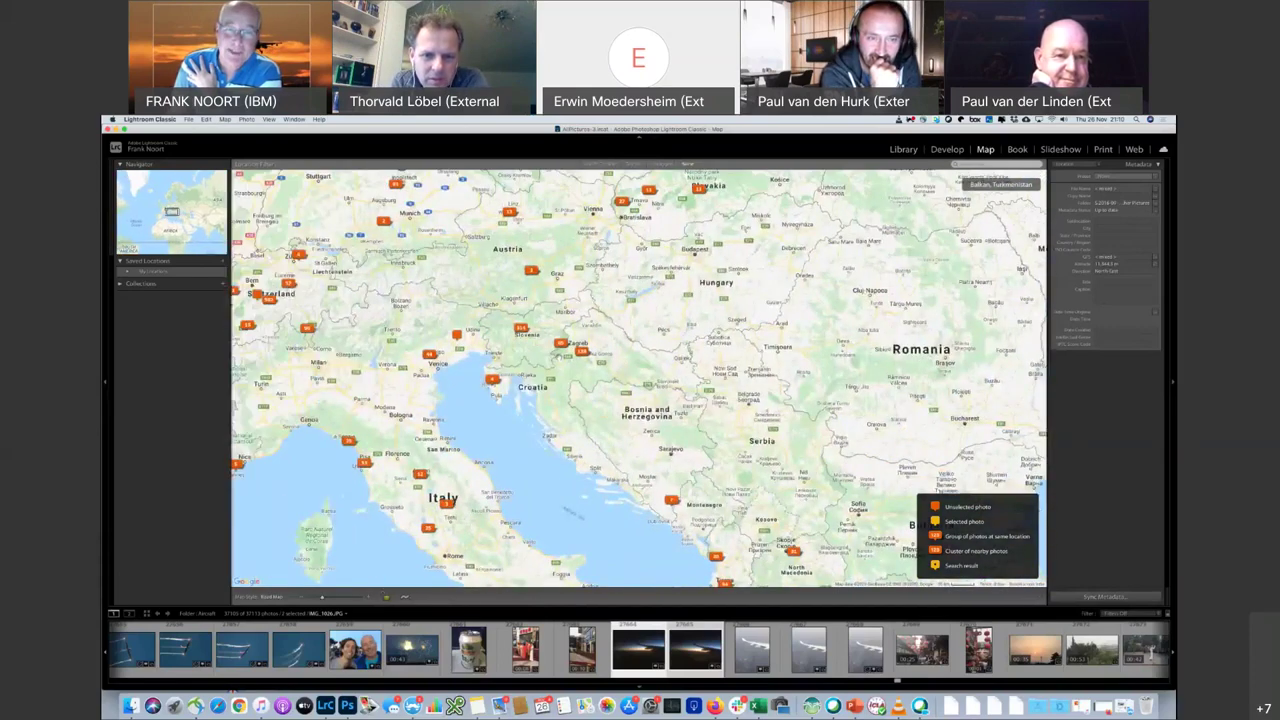
{"action": "scroll", "coordinate": [322, 340], "scroll_direction": "up", "scroll_amount": 1}
{"action": "scroll", "coordinate": [480, 390], "scroll_direction": "up", "scroll_amount": 1}
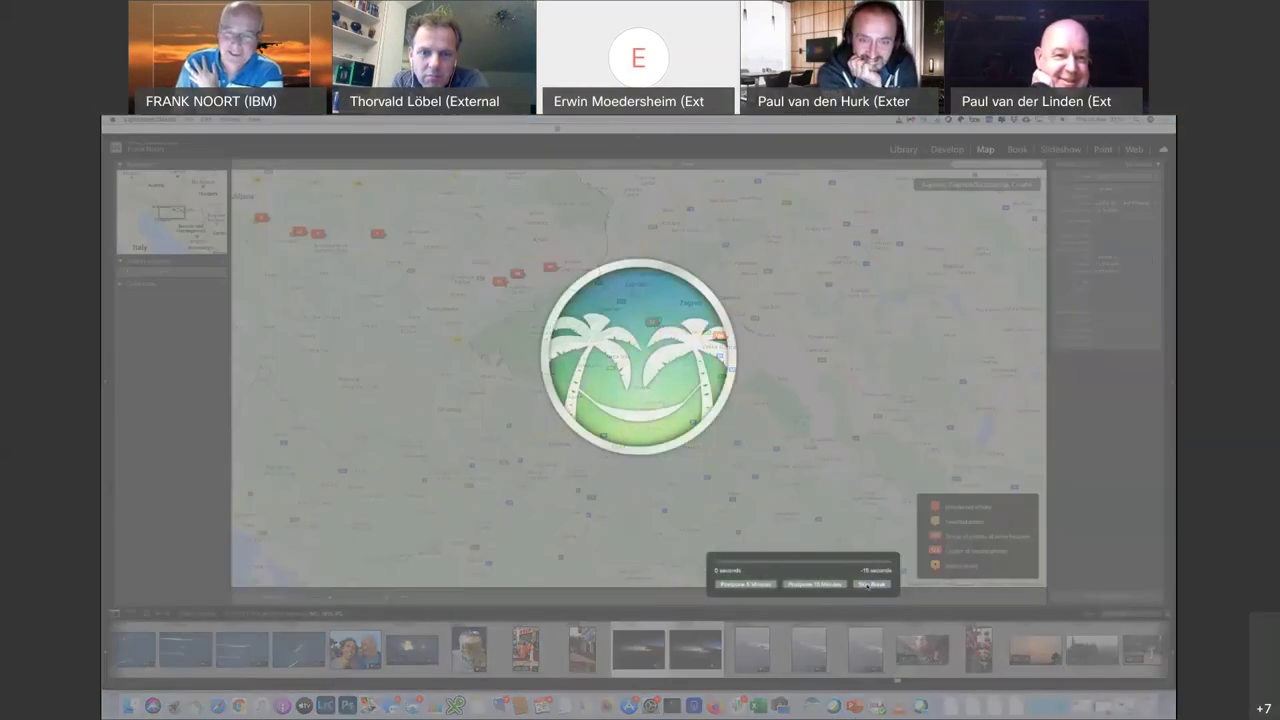
{"action": "left_click", "coordinate": [868, 584]}
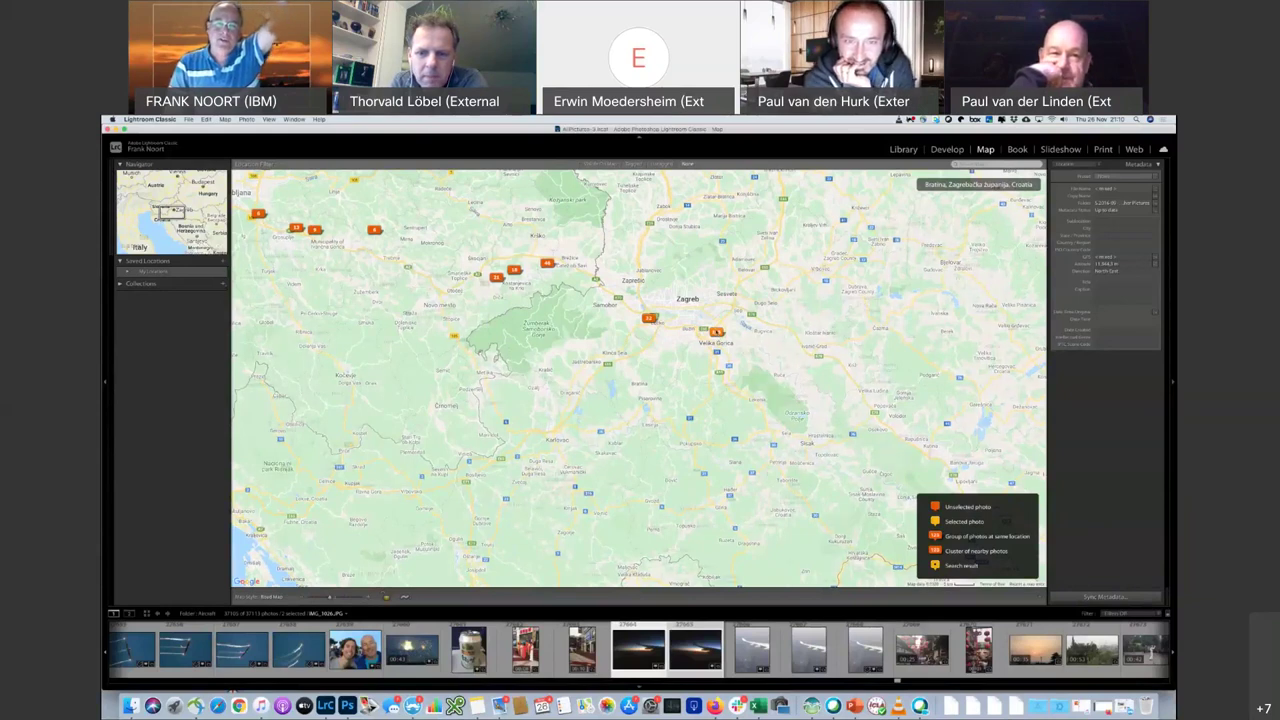
{"action": "scroll", "coordinate": [716, 330], "scroll_direction": "up", "scroll_amount": 2}
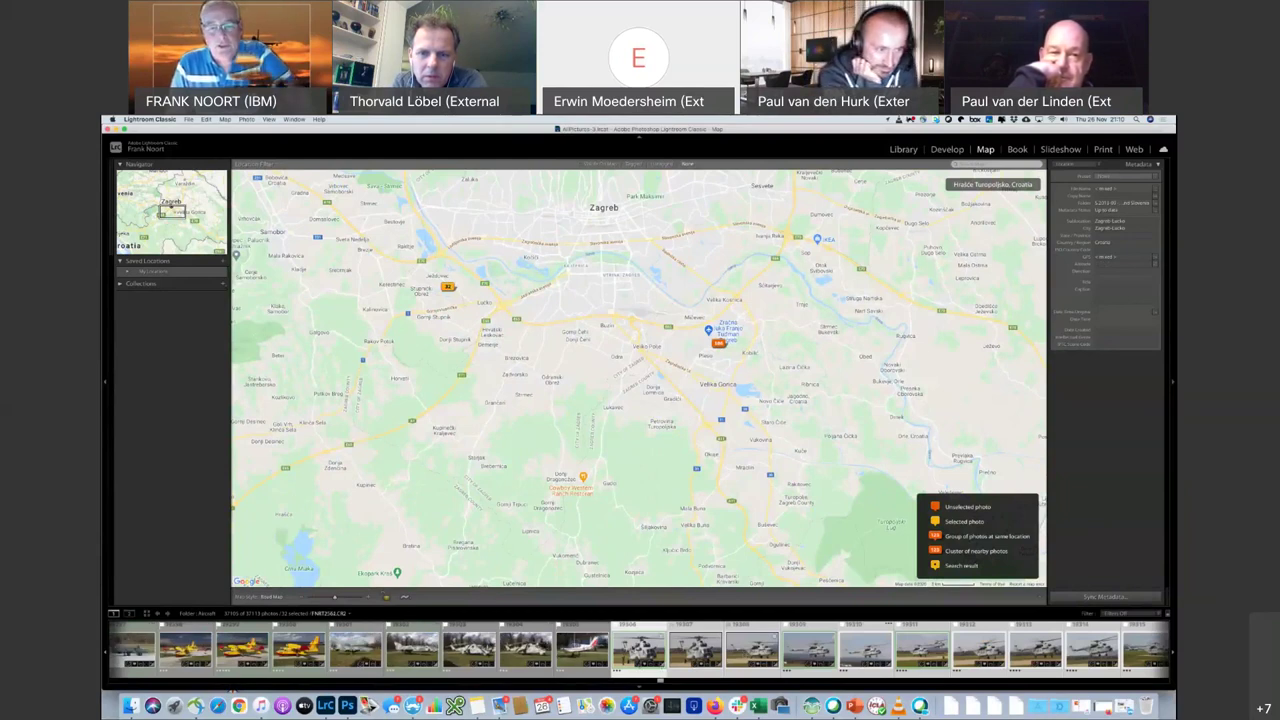
Open the helicopter photo's folder in Library, then select AllPictures-3.lrcat in Finder's Pictures folder
{"action": "right_click", "coordinate": [636, 650]}
{"action": "mouse_move", "coordinate": [660, 524]}
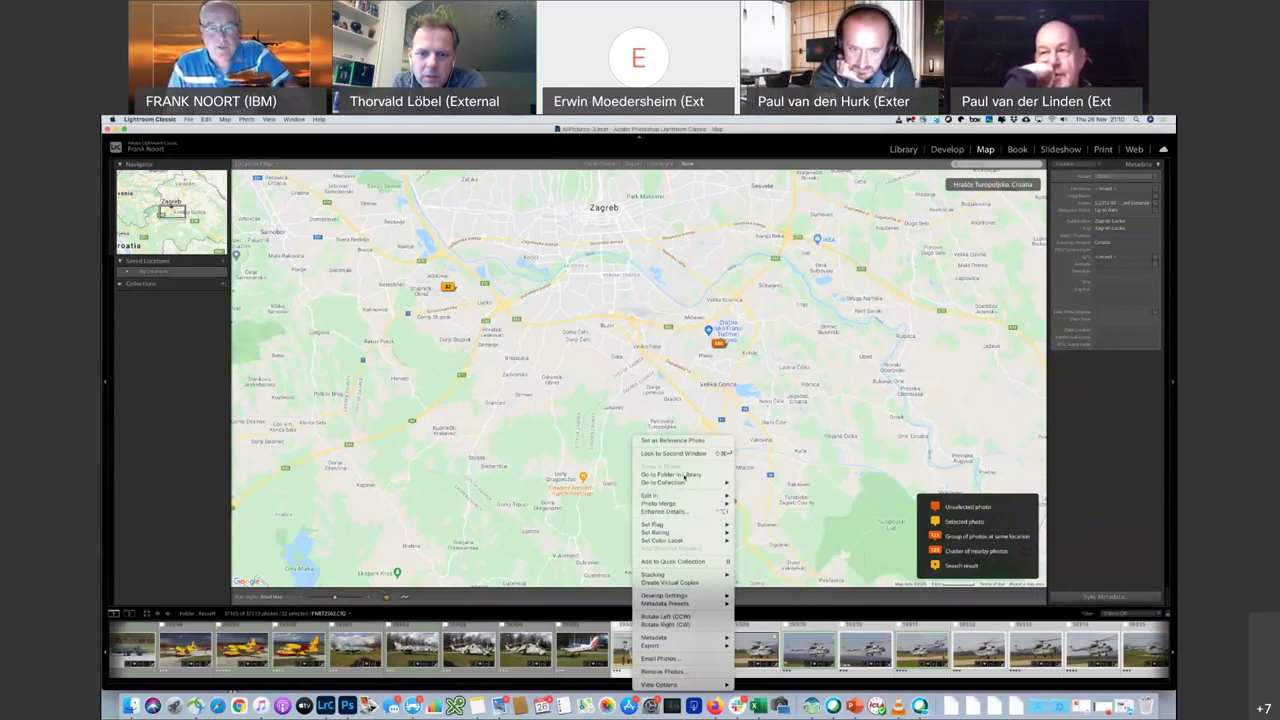
{"action": "left_click", "coordinate": [686, 475]}
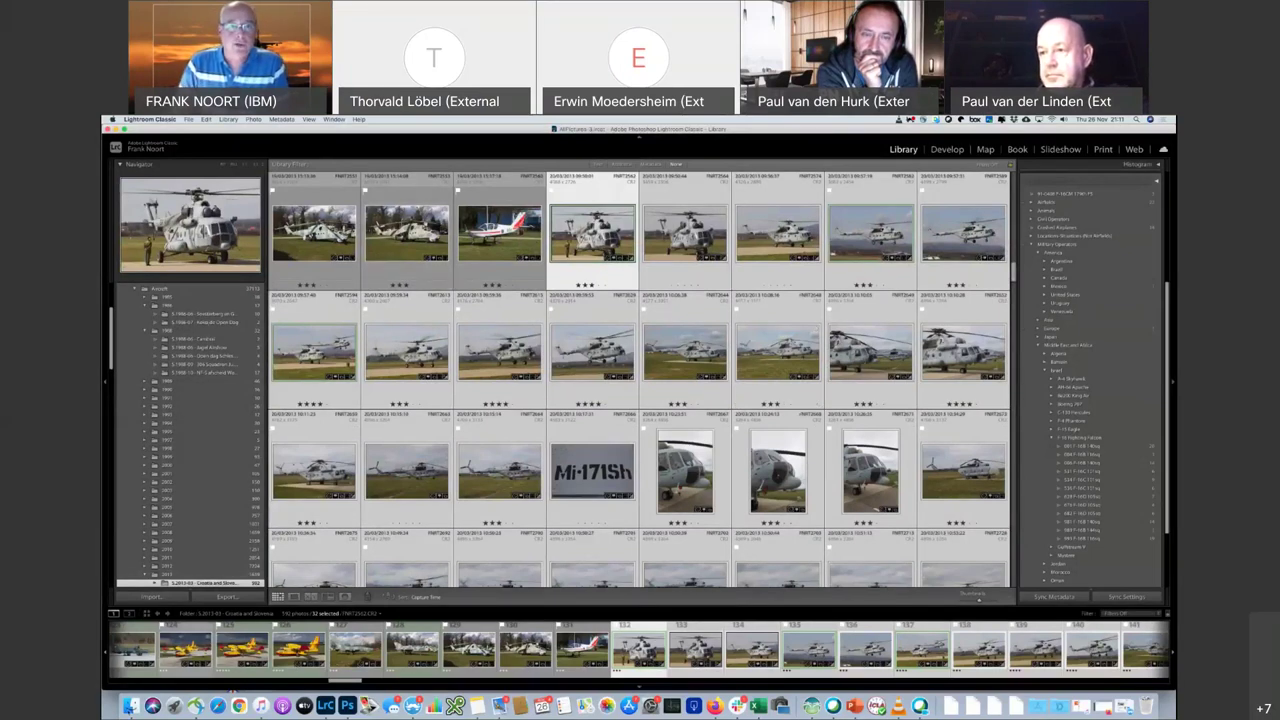
{"action": "key", "text": "super+Tab"}
{"action": "left_click", "coordinate": [516, 244]}
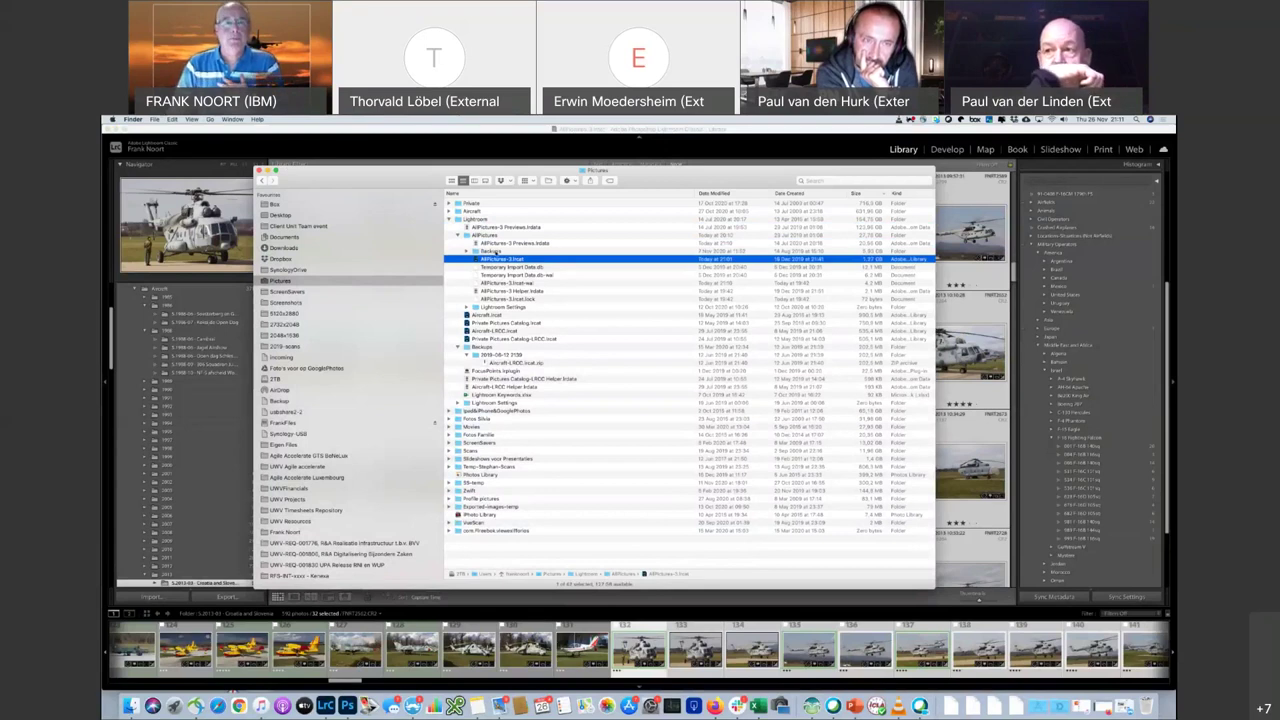
Browse Aircraft › 2020 in Finder's column view, inspect FNSD0605.xmp, and return to Lightroom
{"action": "left_click", "coordinate": [478, 212]}
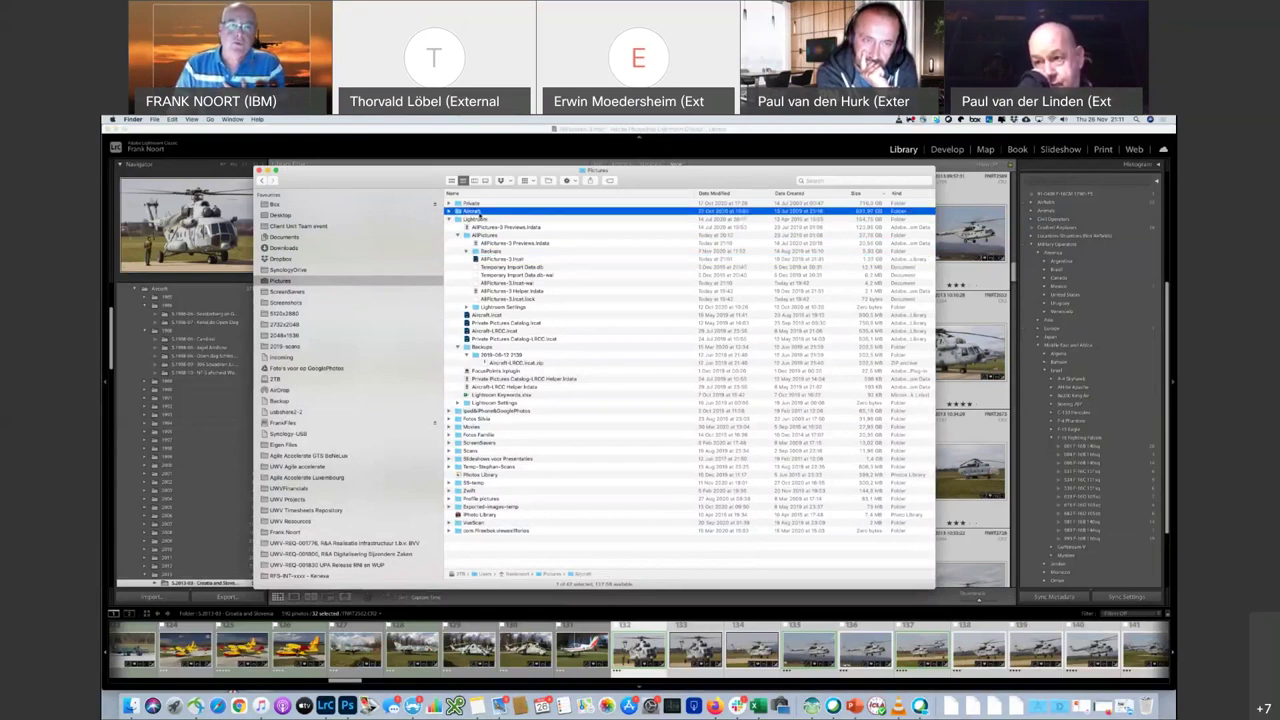
{"action": "left_click", "coordinate": [505, 228]}
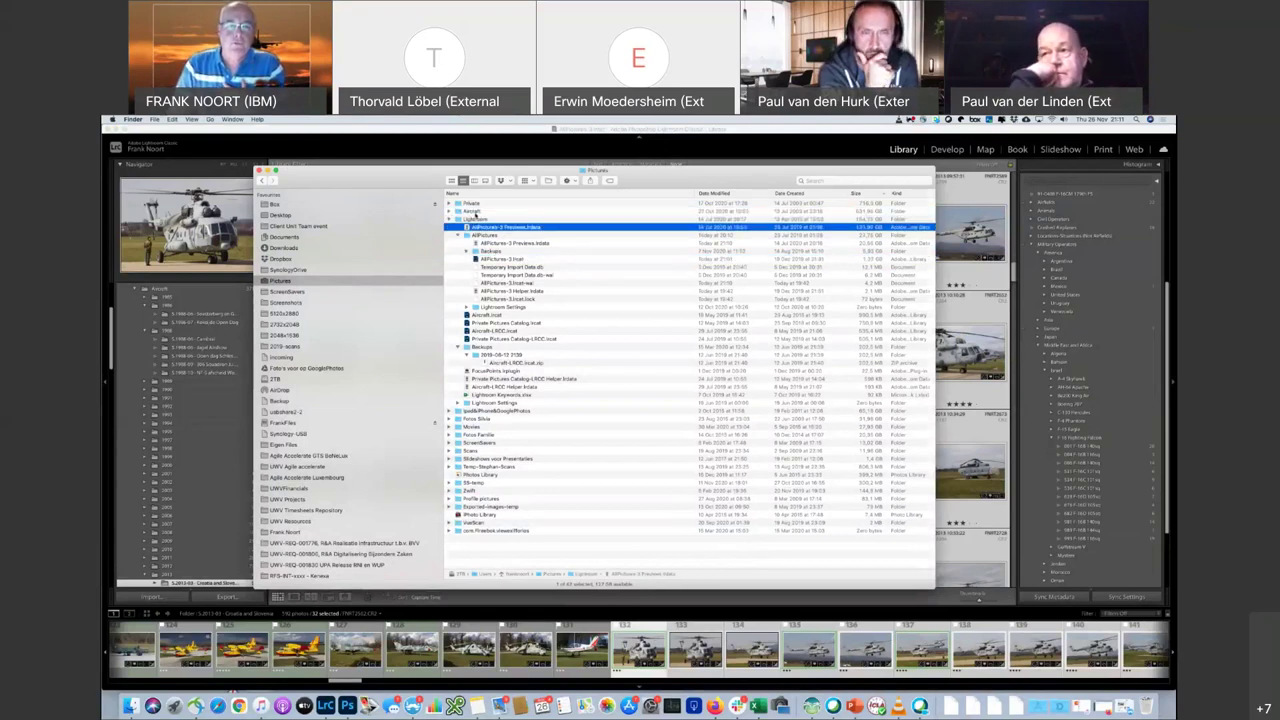
{"action": "left_click", "coordinate": [474, 180]}
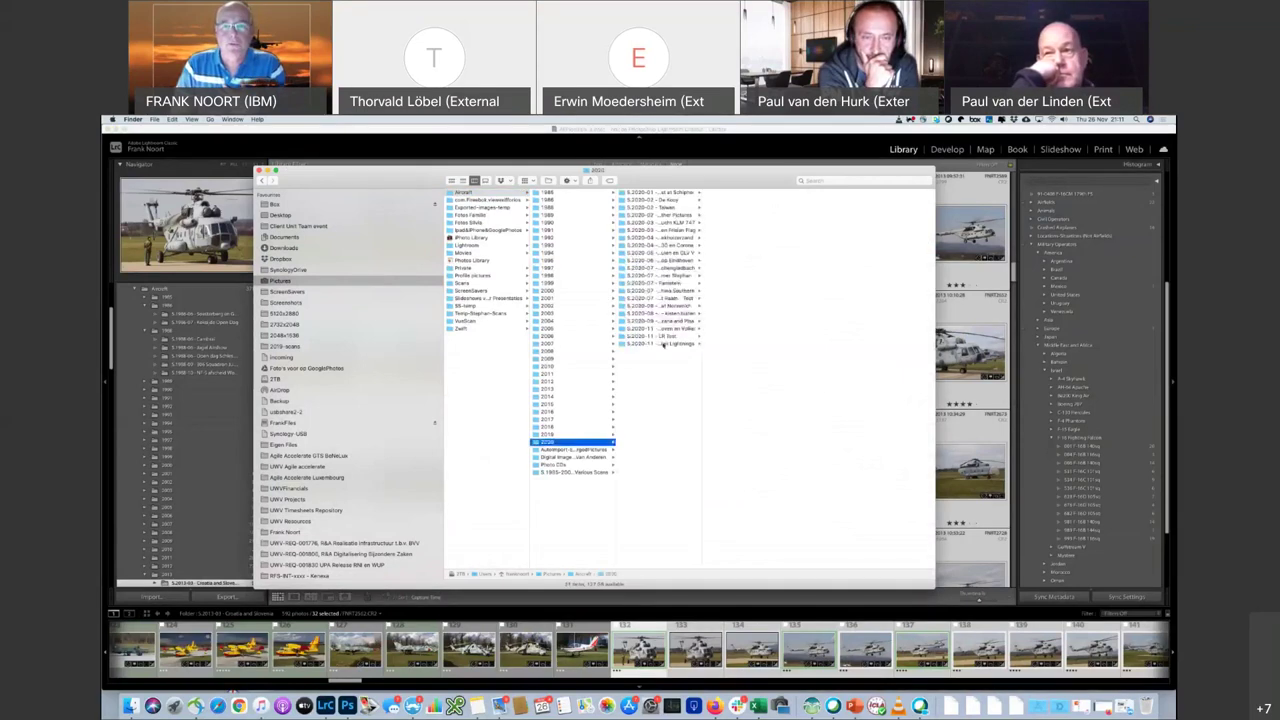
{"action": "left_click", "coordinate": [663, 344]}
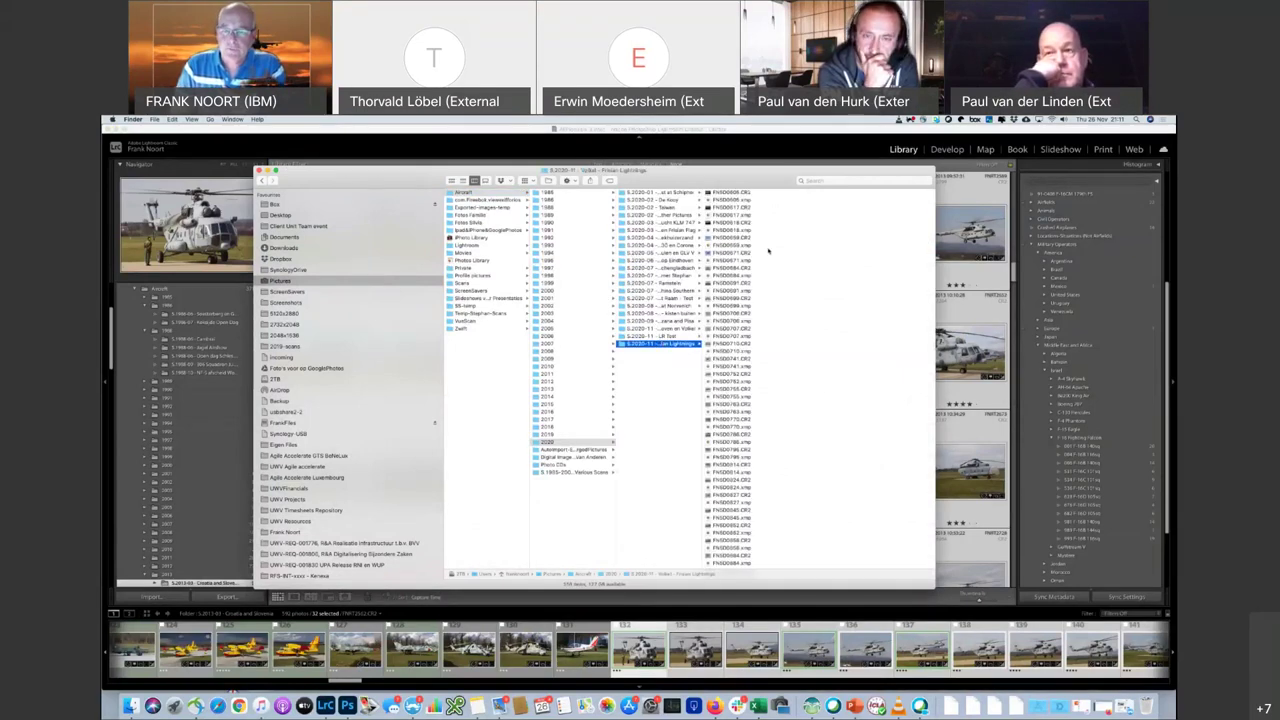
{"action": "left_click", "coordinate": [746, 201]}
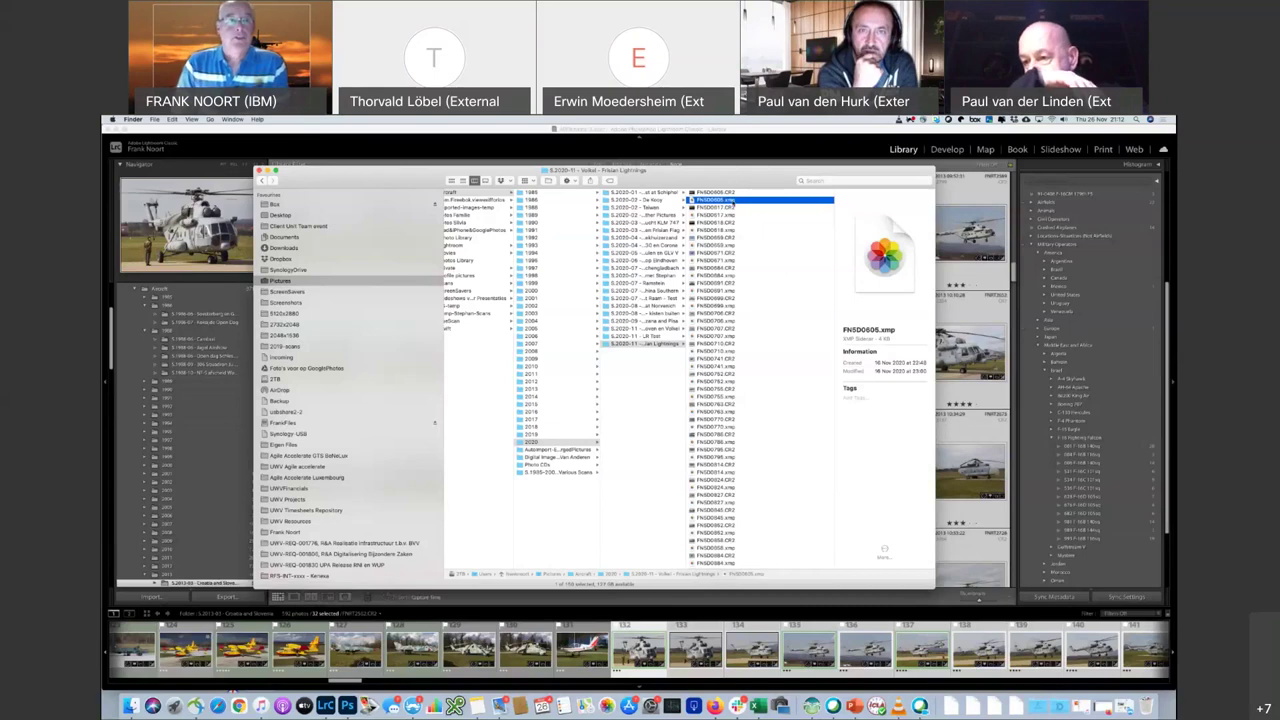
{"action": "left_click", "coordinate": [367, 149]}
{"action": "left_click", "coordinate": [150, 119]}
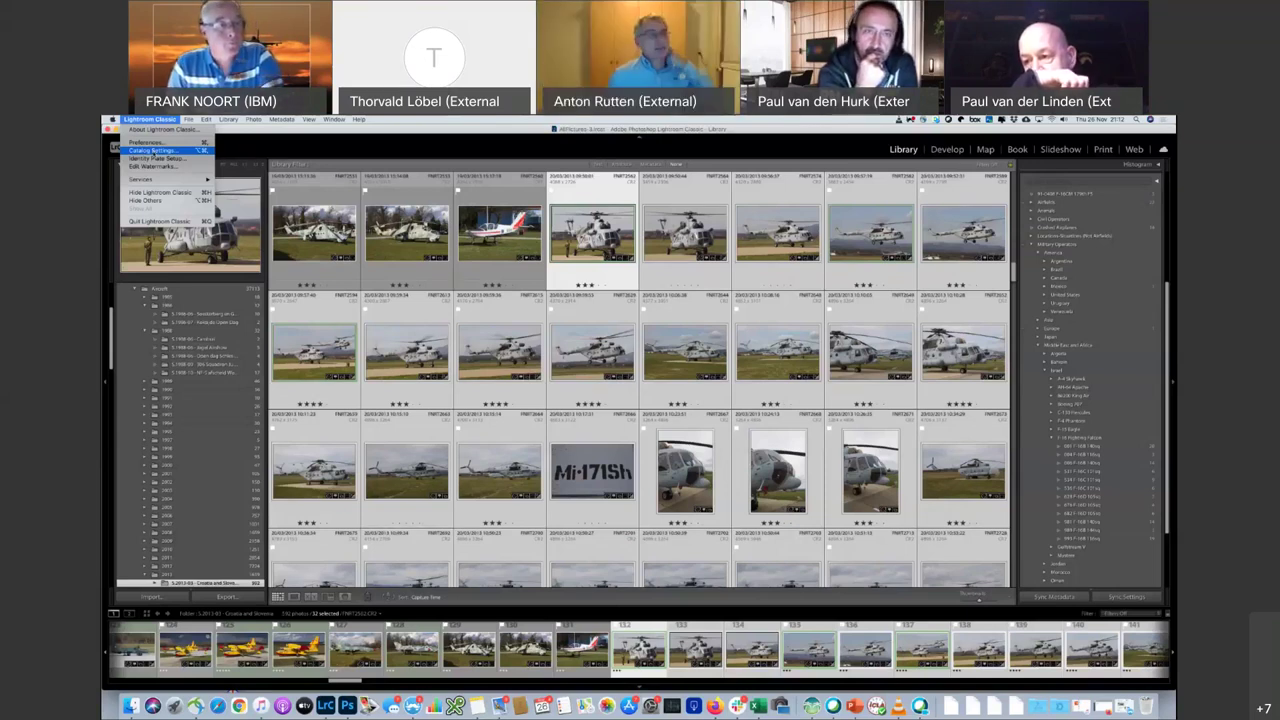
Review the Catalog Settings Metadata tab and Preferences, then reopen and close Catalog Settings unchanged
{"action": "left_click", "coordinate": [155, 150]}
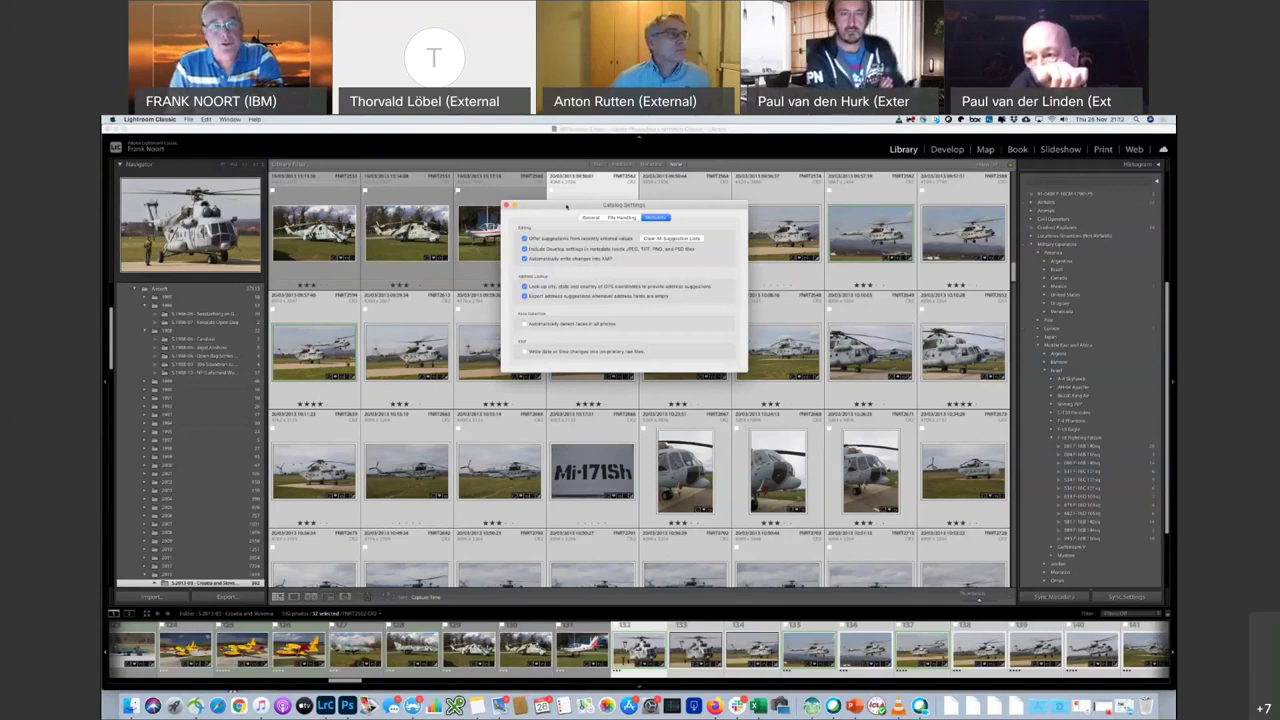
{"action": "left_click_drag", "start_coordinate": [567, 207], "coordinate": [525, 202]}
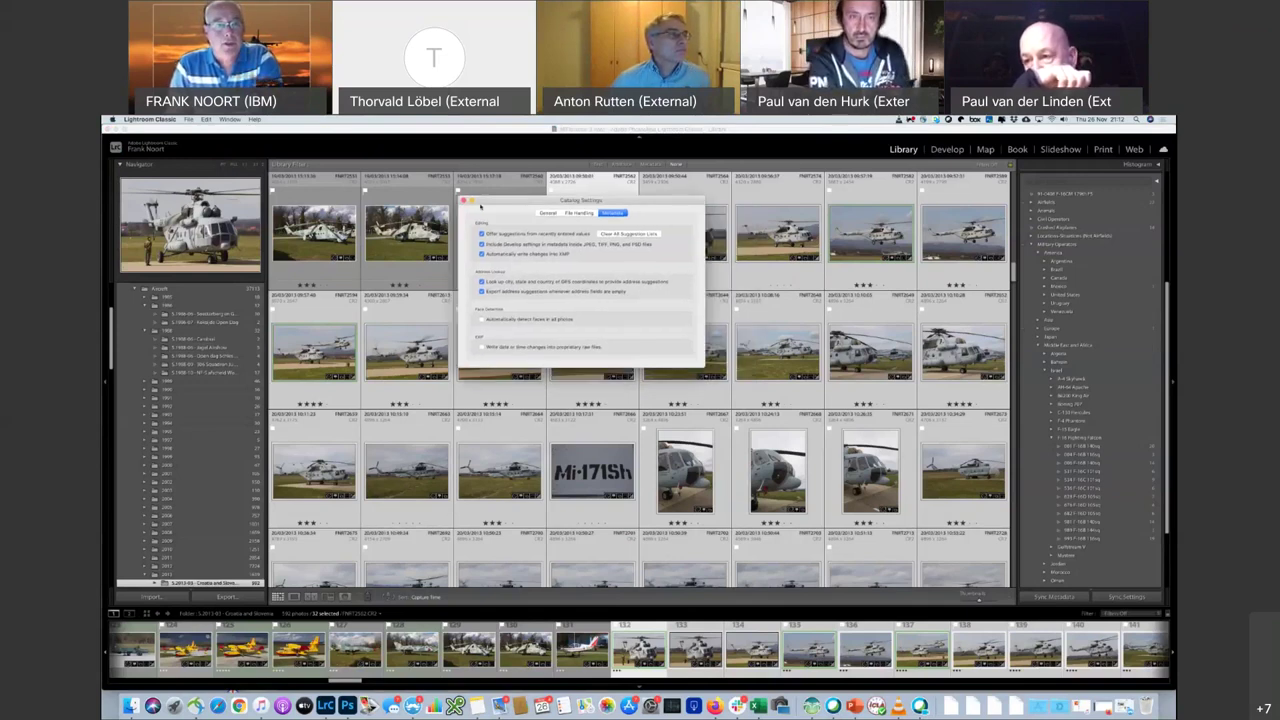
{"action": "left_click", "coordinate": [464, 200]}
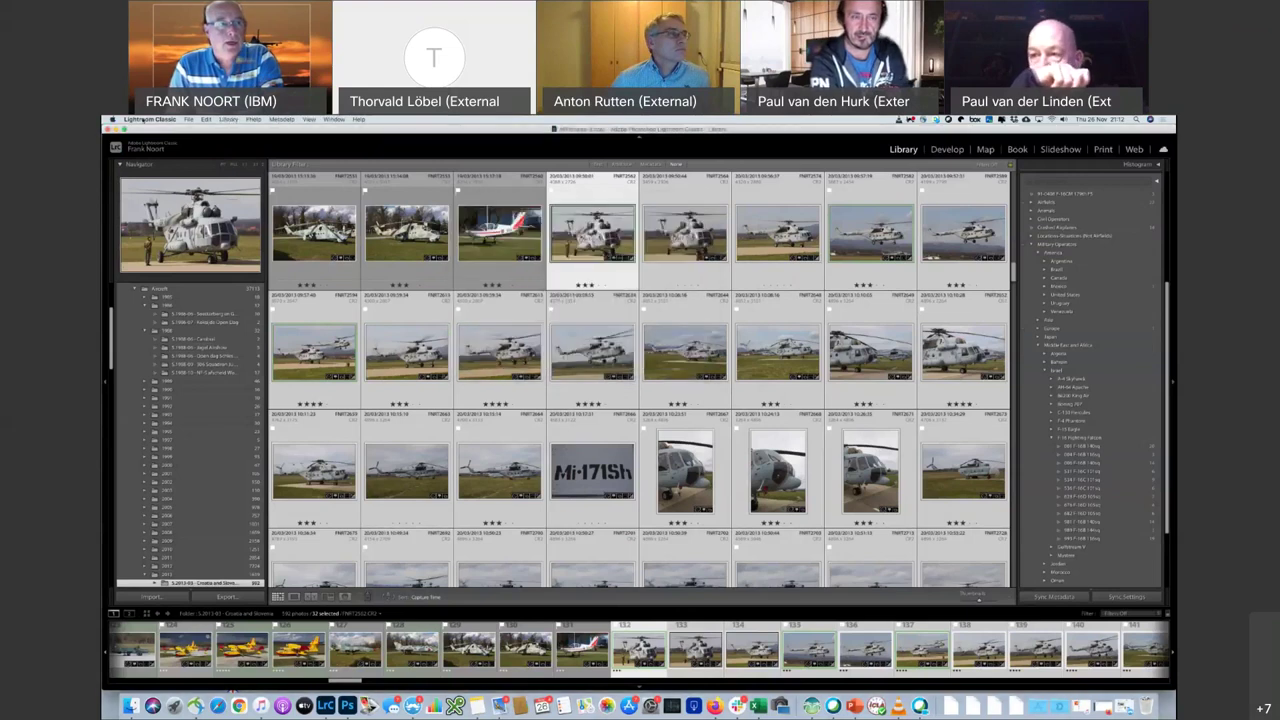
{"action": "left_click", "coordinate": [150, 119]}
{"action": "left_click", "coordinate": [147, 143]}
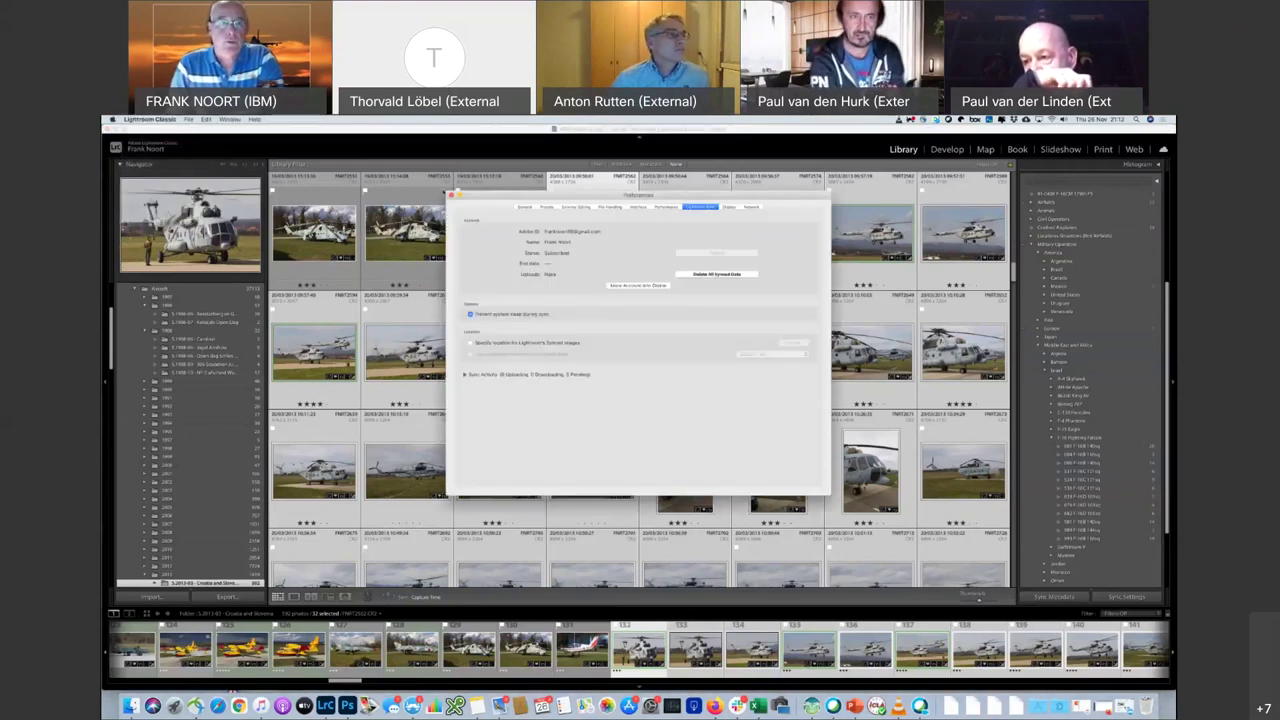
{"action": "key", "text": "Escape"}
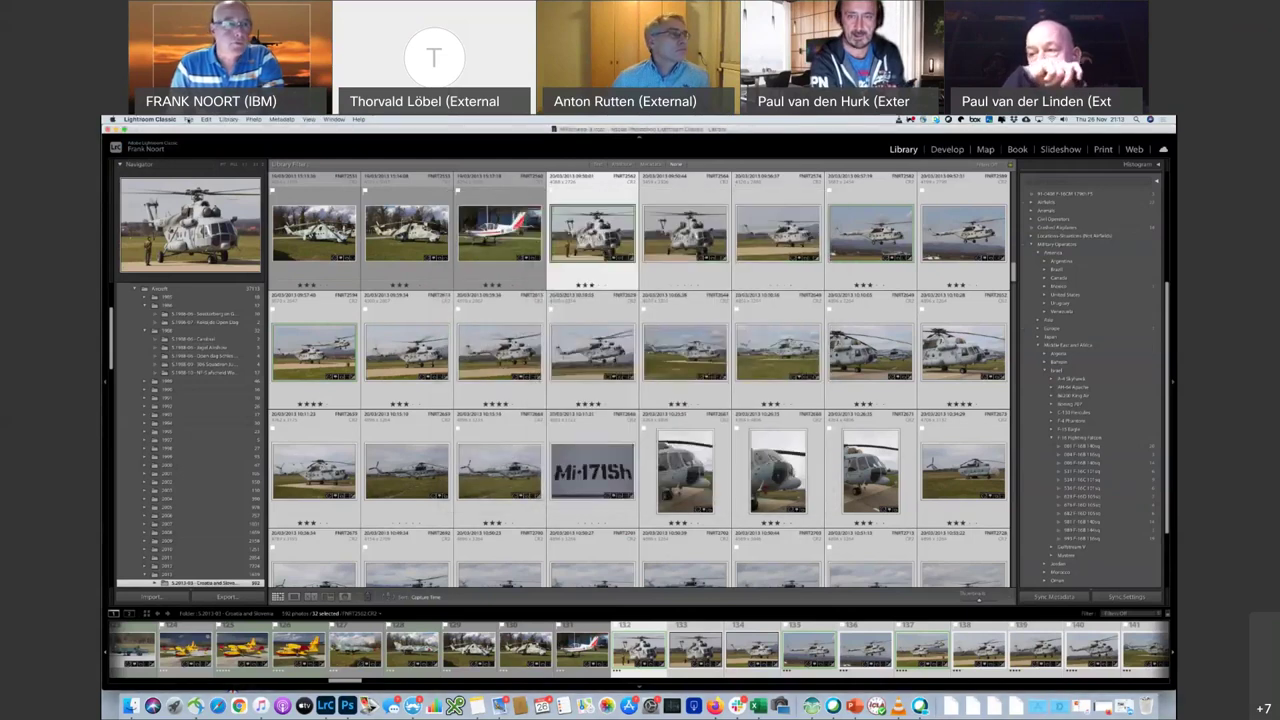
{"action": "left_click", "coordinate": [187, 119]}
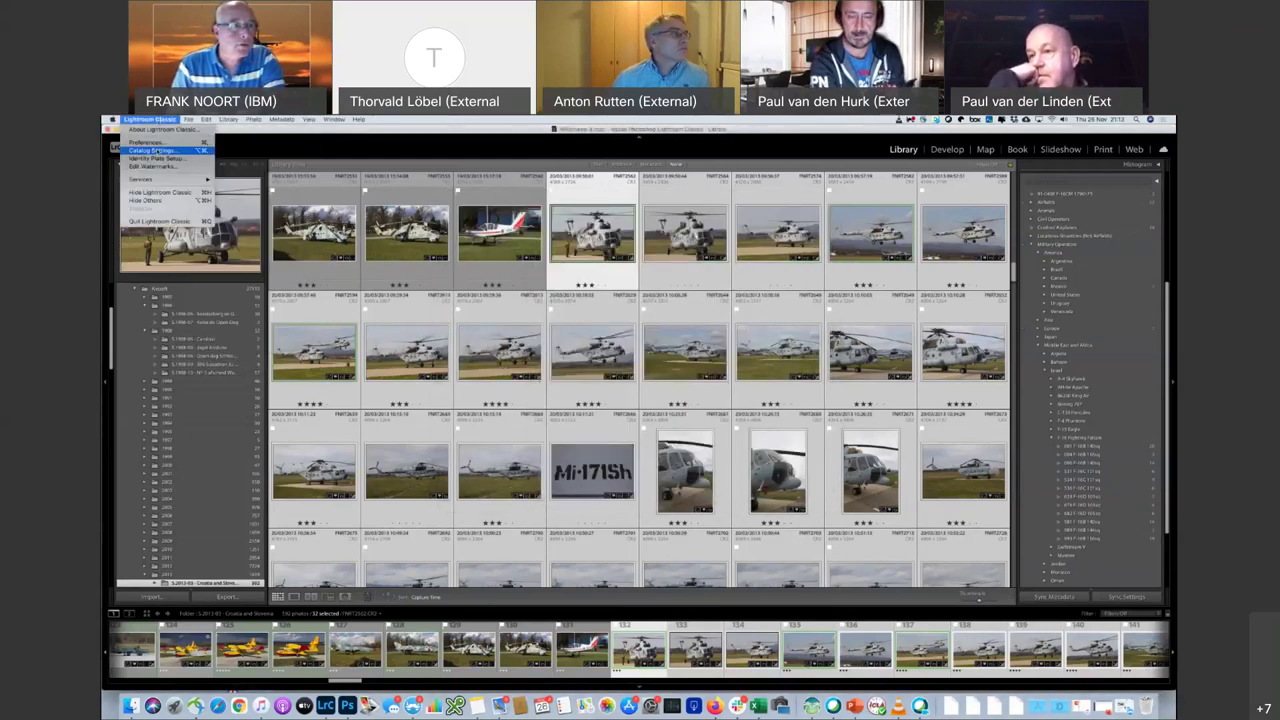
{"action": "left_click", "coordinate": [163, 150]}
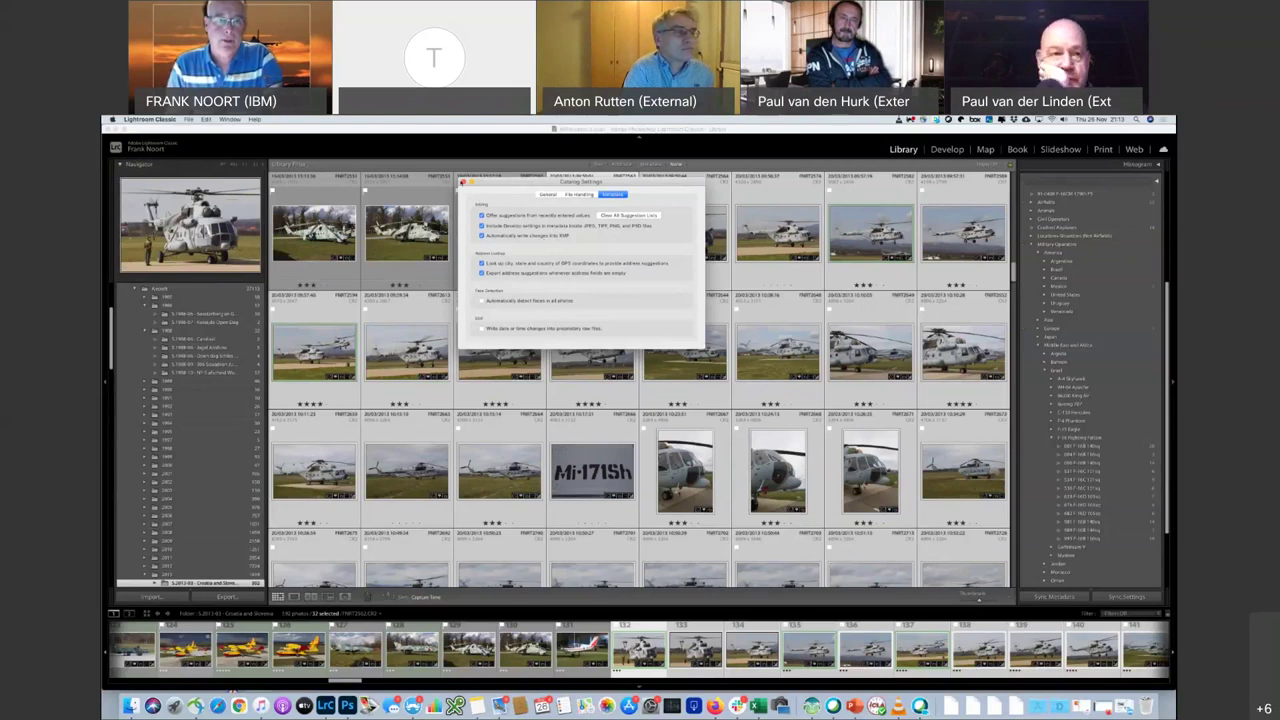
{"action": "left_click", "coordinate": [463, 182]}
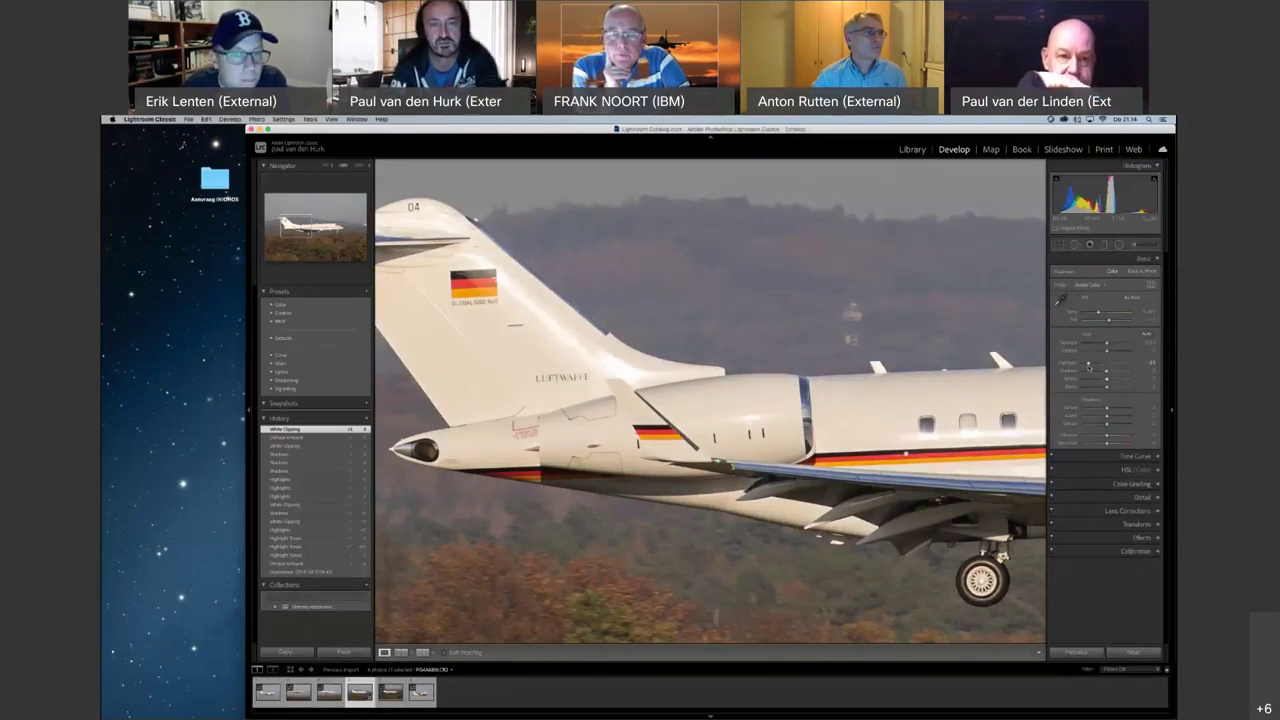
Pull Highlights far down on the Luftwaffe jet photo, then pan the zoomed image around the plane
{"action": "left_click_drag", "start_coordinate": [1088, 366], "coordinate": [1079, 369]}
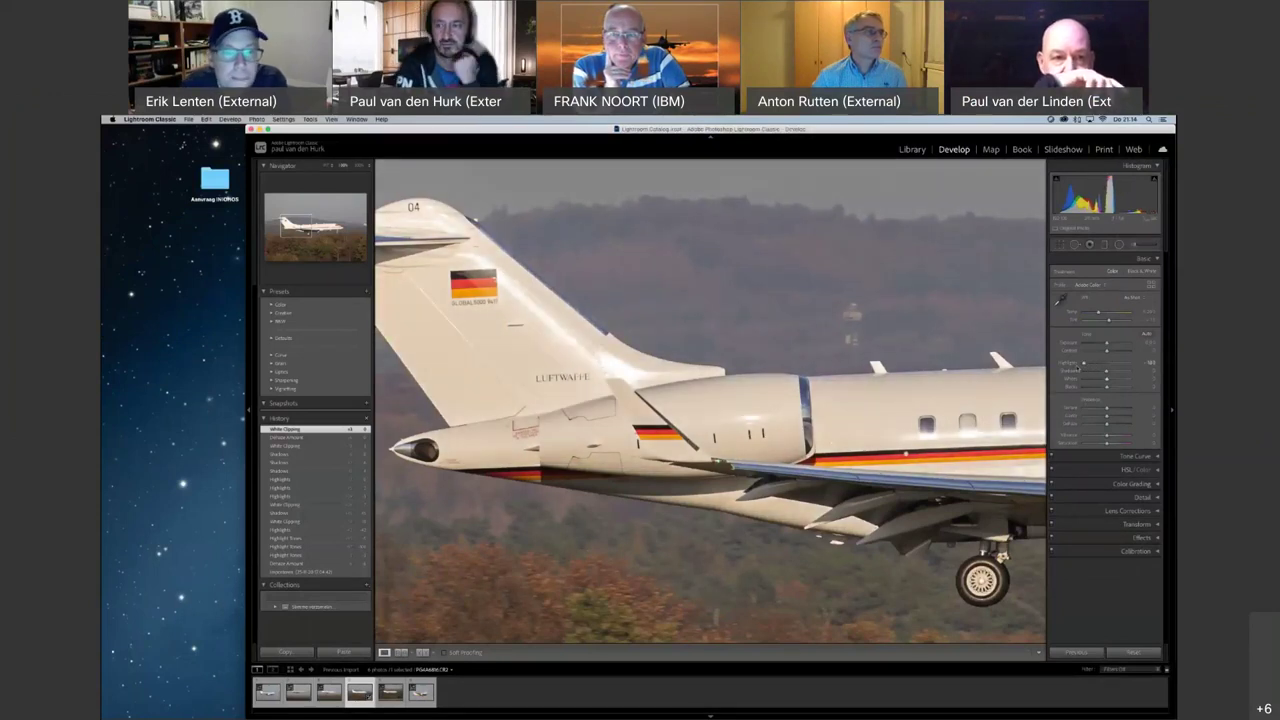
{"action": "left_click_drag", "start_coordinate": [1079, 369], "coordinate": [1073, 368]}
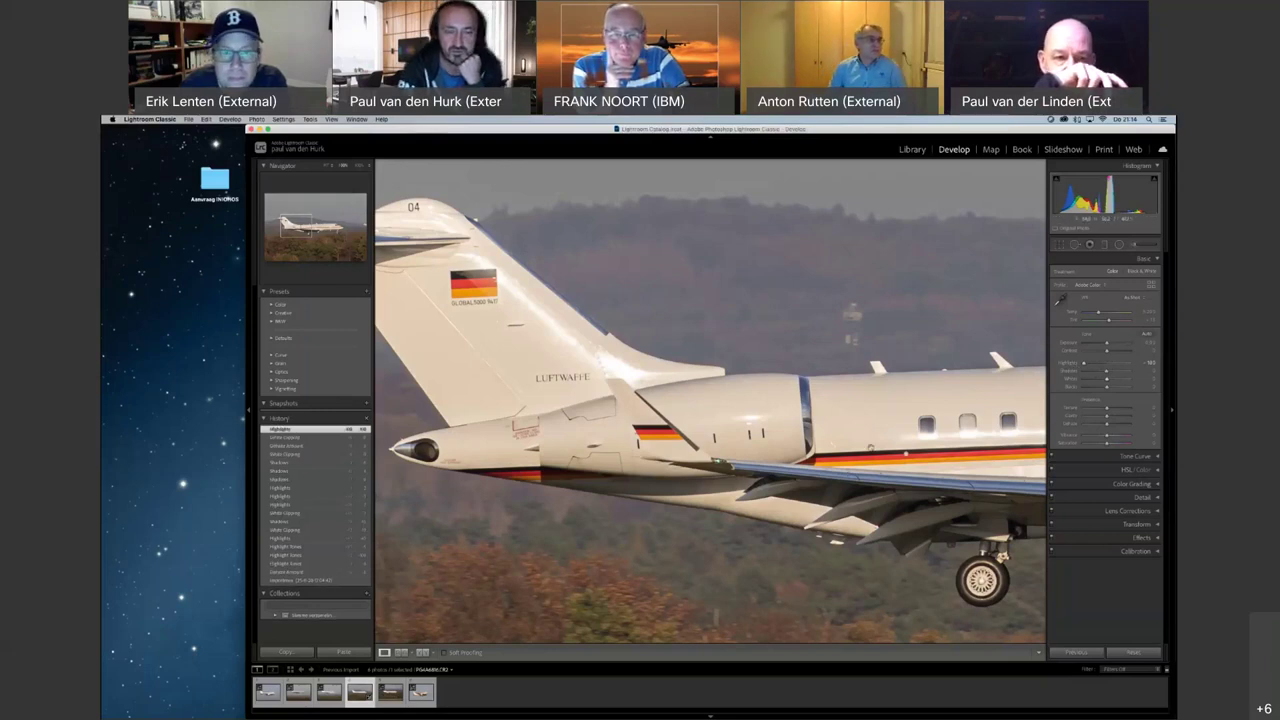
{"action": "mouse_move", "coordinate": [800, 420]}
{"action": "left_mouse_down"}
{"action": "mouse_move", "coordinate": [625, 425]}
{"action": "mouse_move", "coordinate": [545, 410]}
{"action": "left_mouse_up"}
{"action": "left_click_drag", "start_coordinate": [763, 450], "coordinate": [974, 450]}
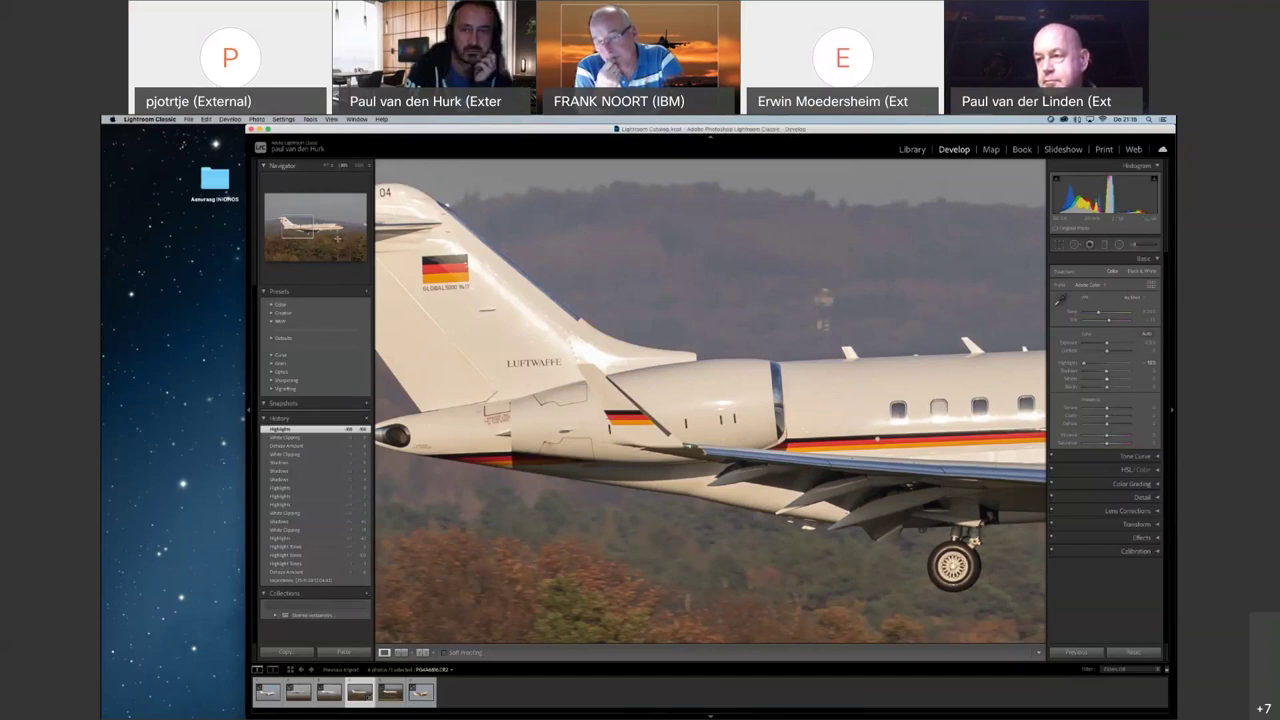
Frame the BUNDESREPUBLIK DEUTSCHLAND lettering and nose at 1:1 and pick up the White Balance Selector
{"action": "left_click", "coordinate": [338, 238]}
{"action": "left_click_drag", "start_coordinate": [498, 303], "coordinate": [704, 399]}
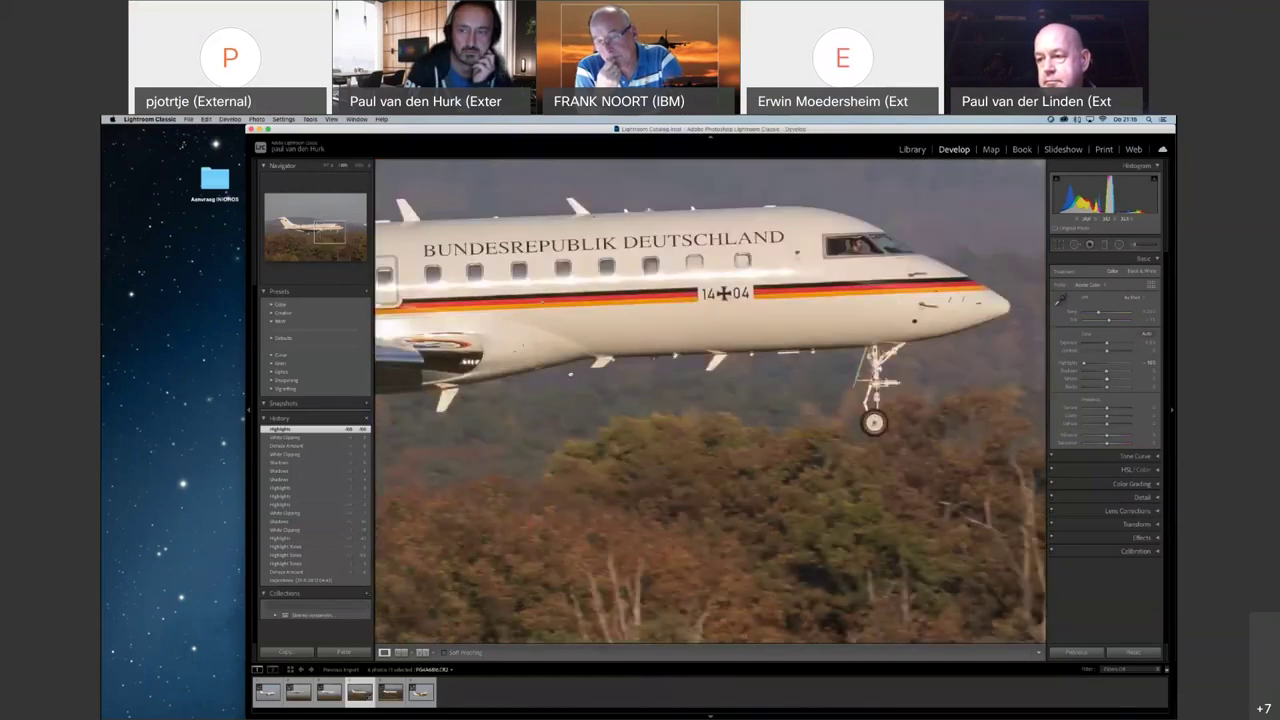
{"action": "left_click_drag", "start_coordinate": [704, 398], "coordinate": [658, 431]}
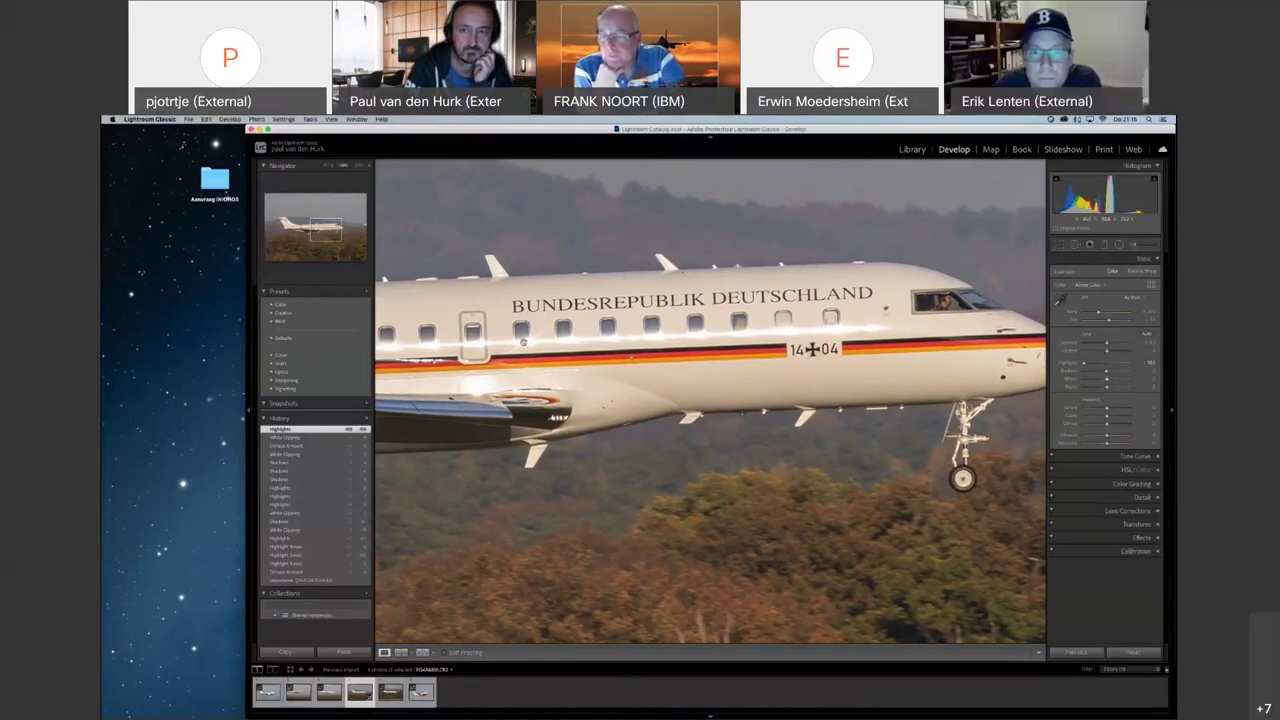
{"action": "left_click_drag", "start_coordinate": [591, 341], "coordinate": [658, 346]}
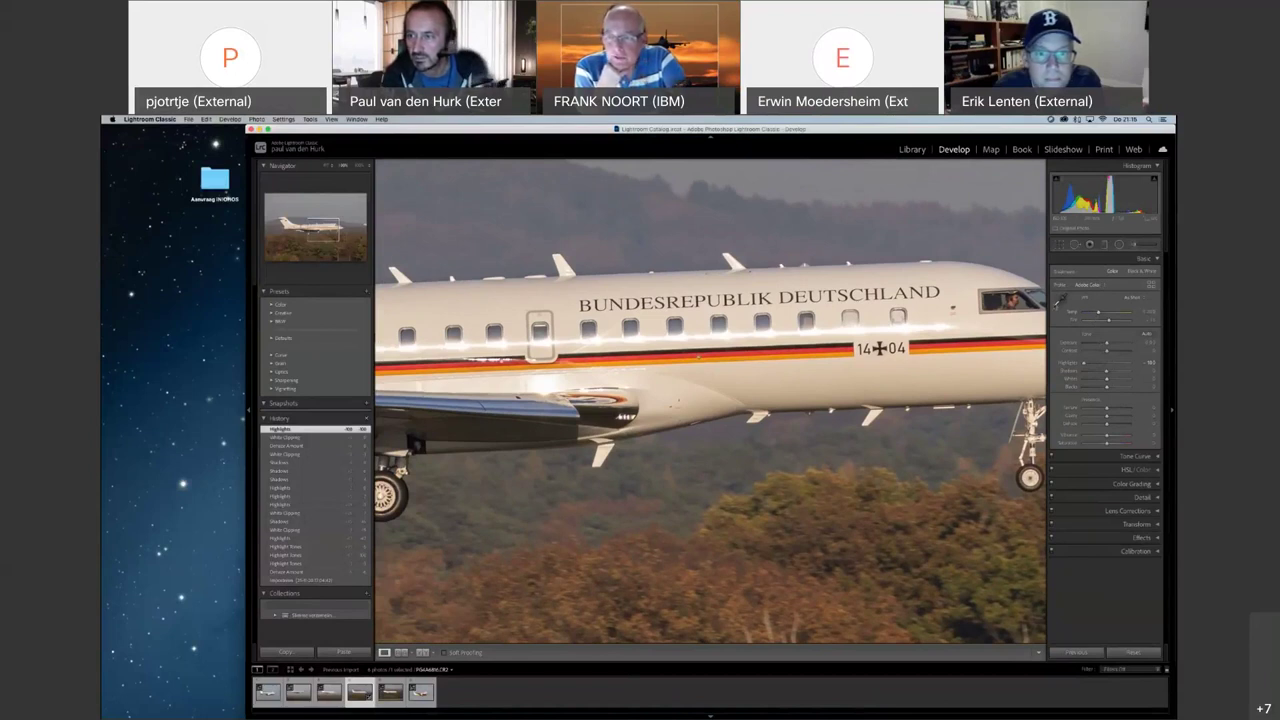
{"action": "left_click", "coordinate": [1061, 299]}
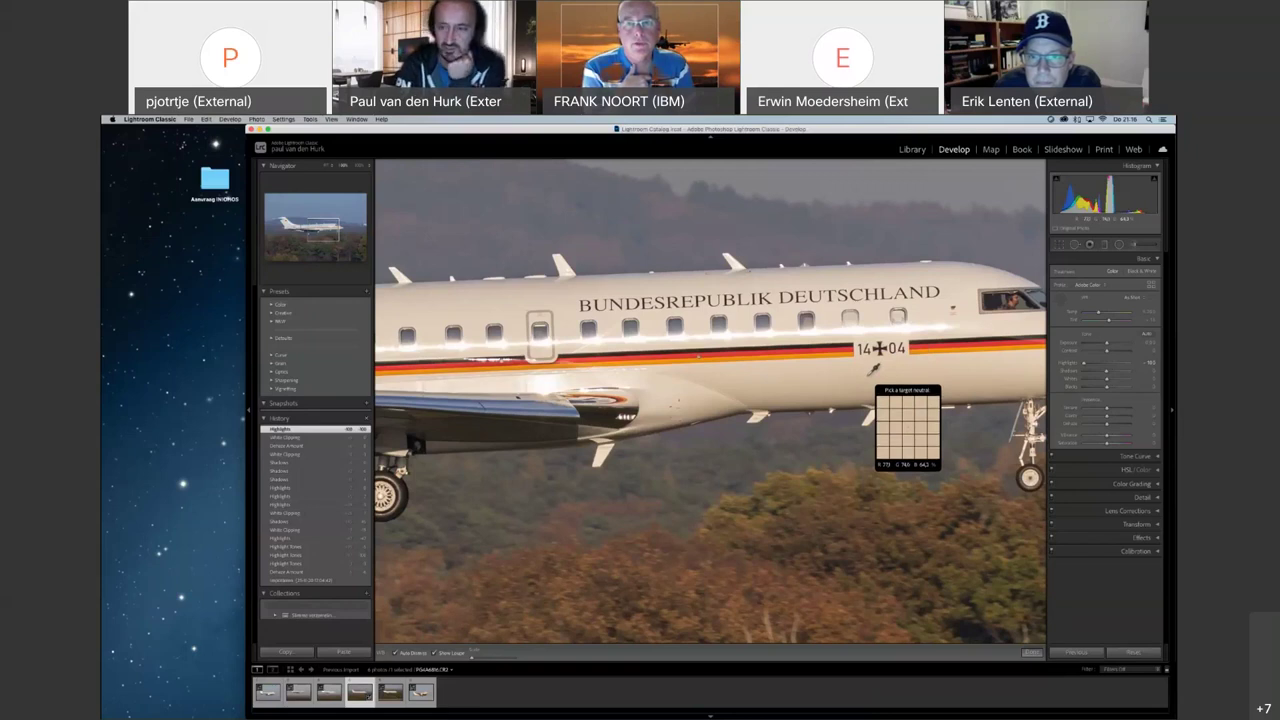
Sample a custom white balance from the jet's white fuselage, then undo it
{"action": "left_click", "coordinate": [872, 371]}
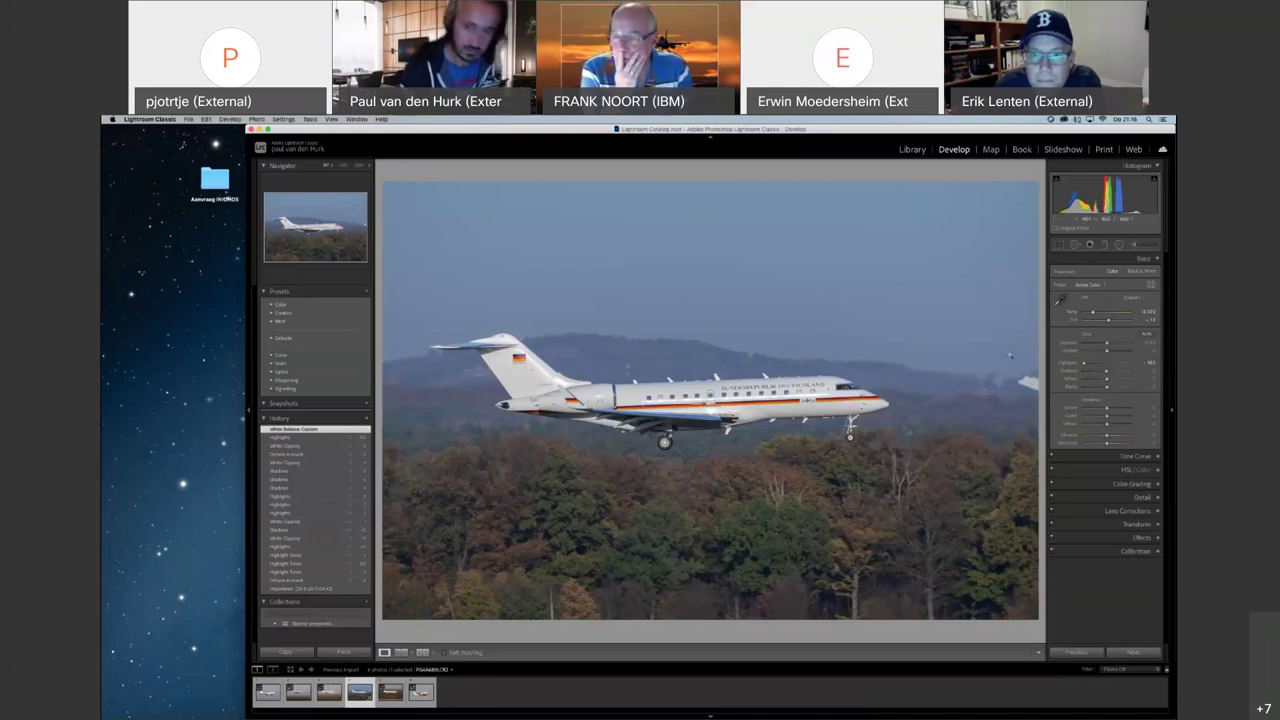
{"action": "key", "text": "ctrl+z"}
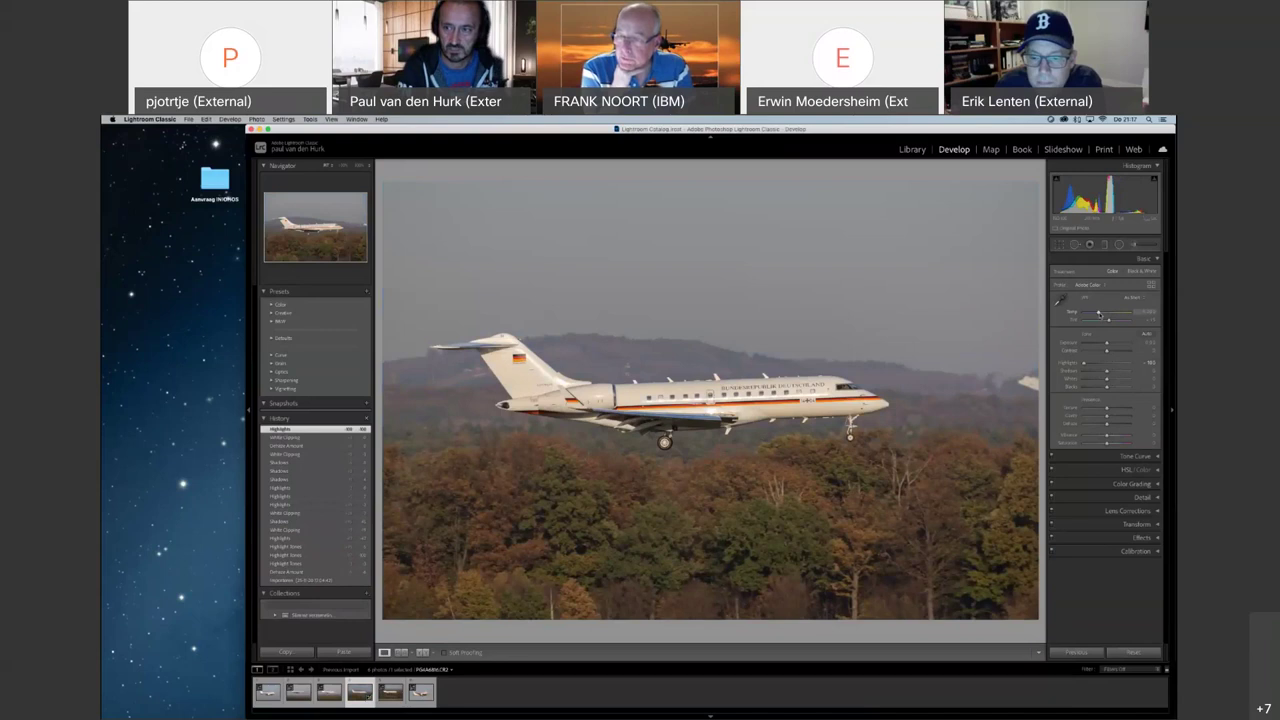
Adjust the jet photo's white balance Temp using the slider, typed values and arrow-key nudges
{"action": "key", "text": "Return"}
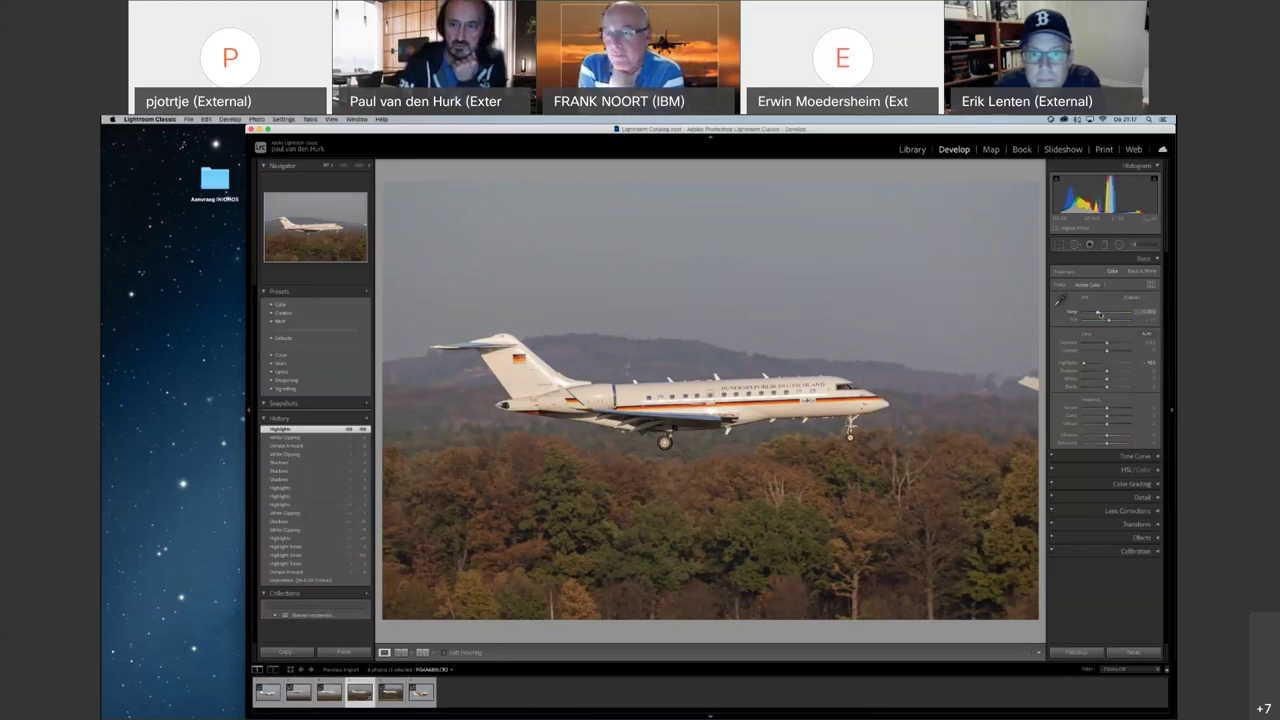
{"action": "left_click_drag", "start_coordinate": [1099, 313], "coordinate": [1099, 313]}
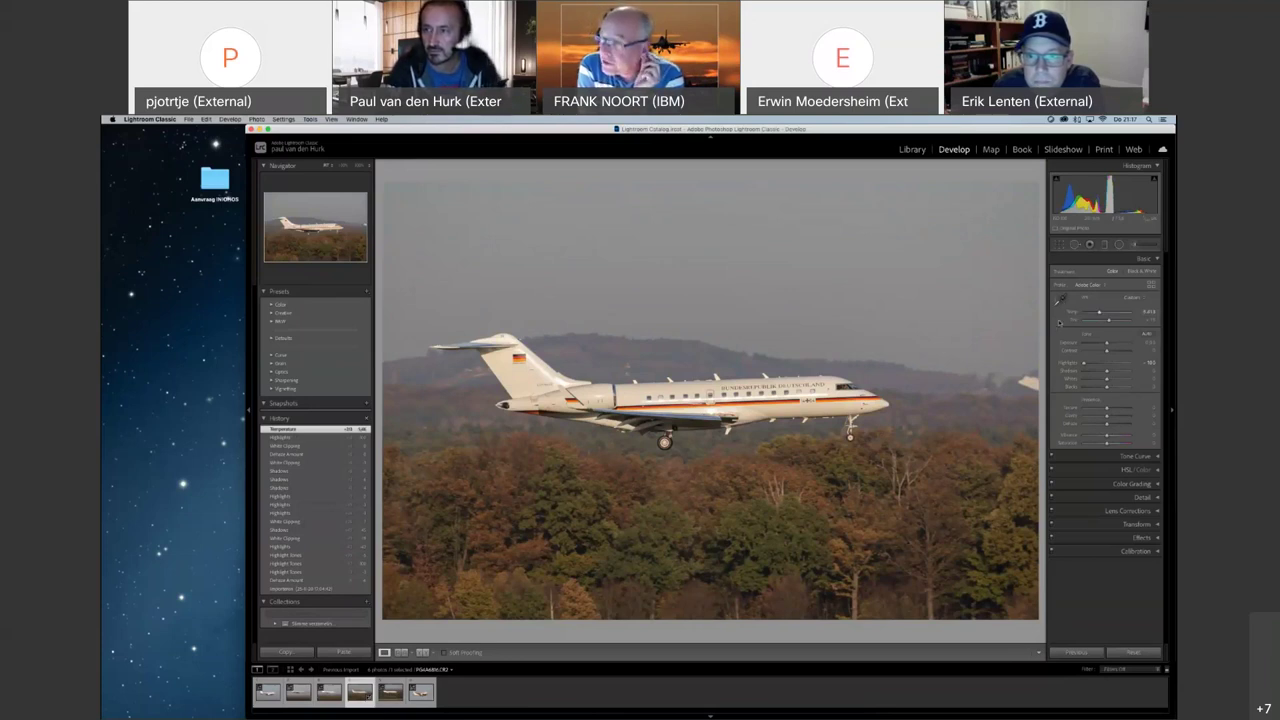
{"action": "left_click", "coordinate": [1149, 312]}
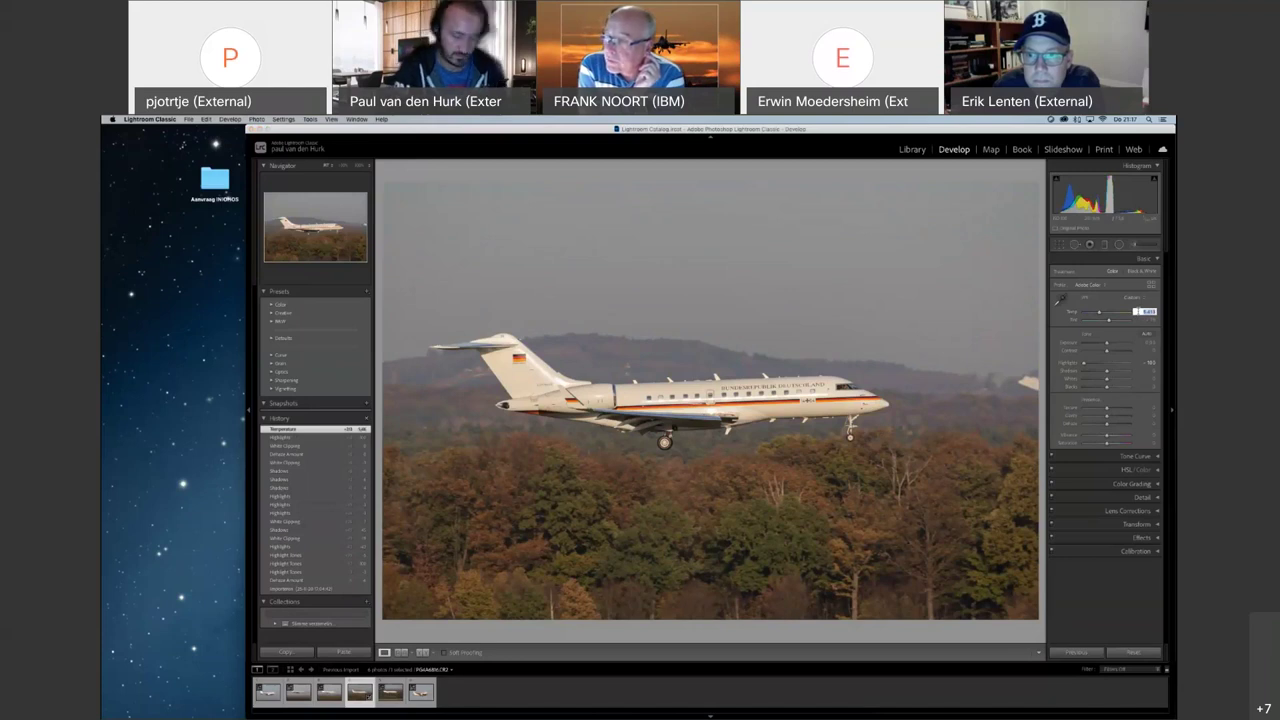
{"action": "key", "text": "Up"}
{"action": "key", "text": "Up"}
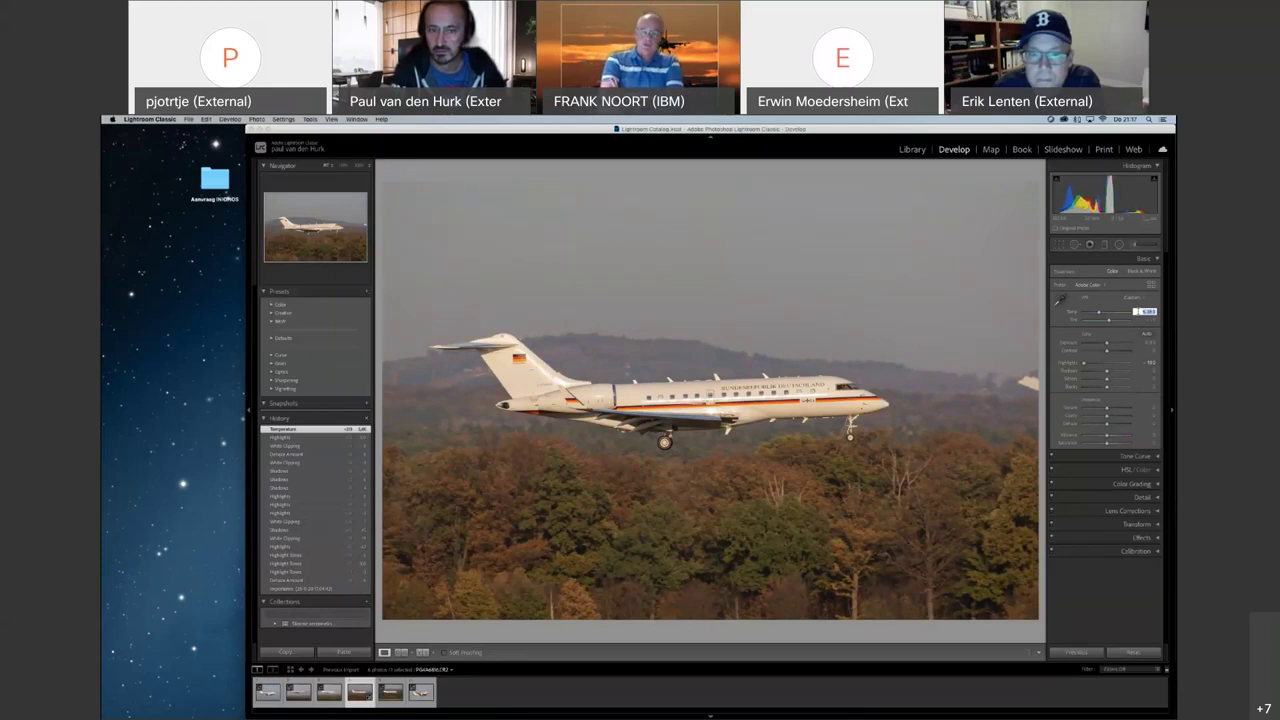
{"action": "key", "text": "Down"}
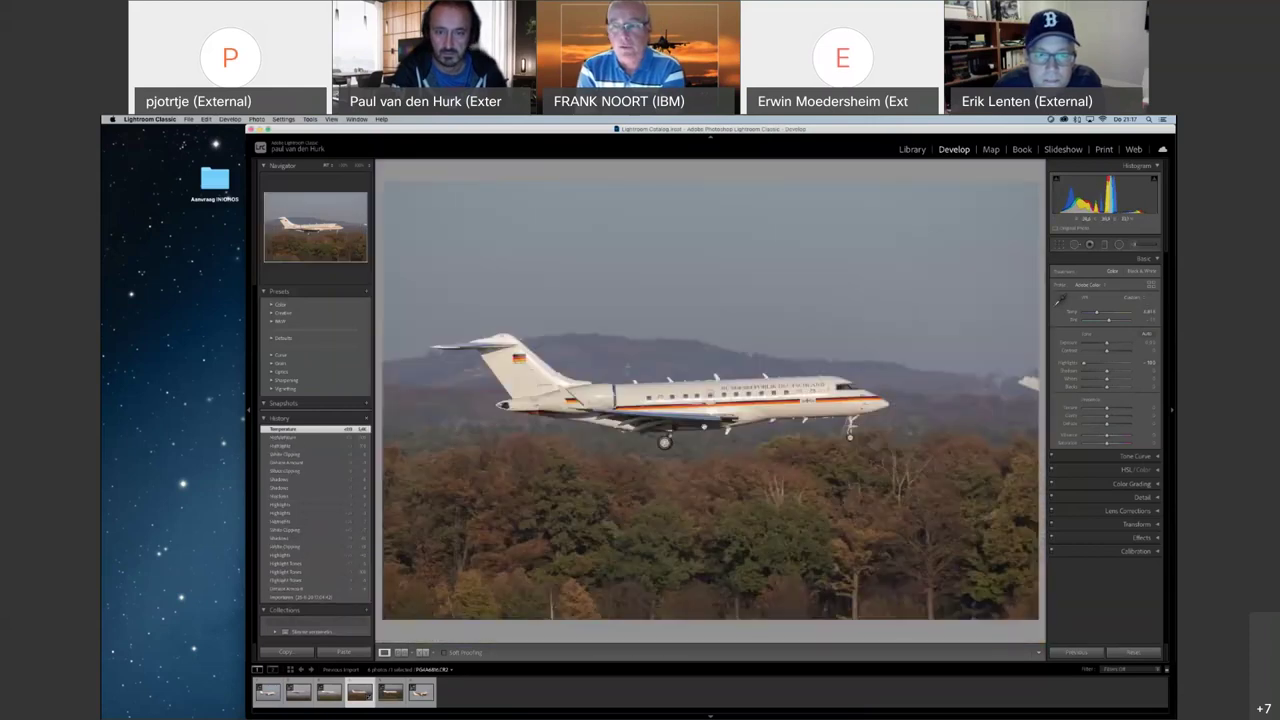
{"action": "left_click", "coordinate": [705, 423]}
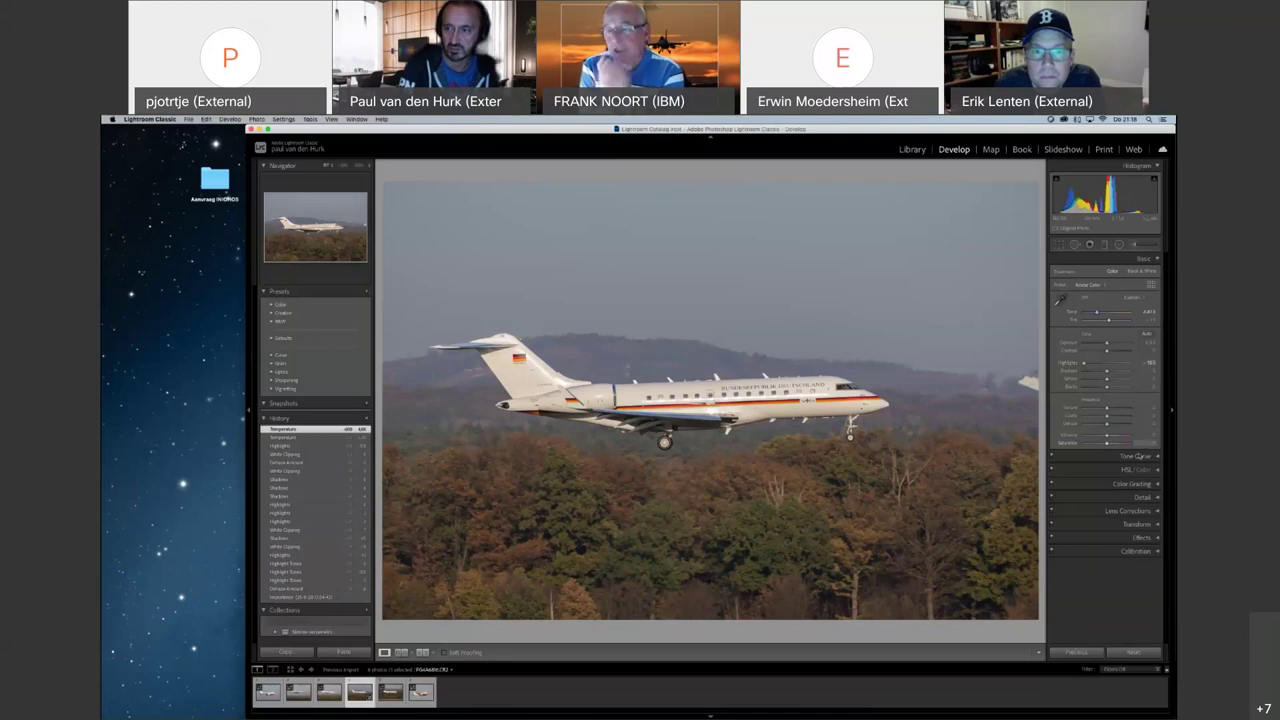
Enter a Saturation value of -100 in the Basic panel, then zoom in on the plane
{"action": "left_click", "coordinate": [1143, 445]}
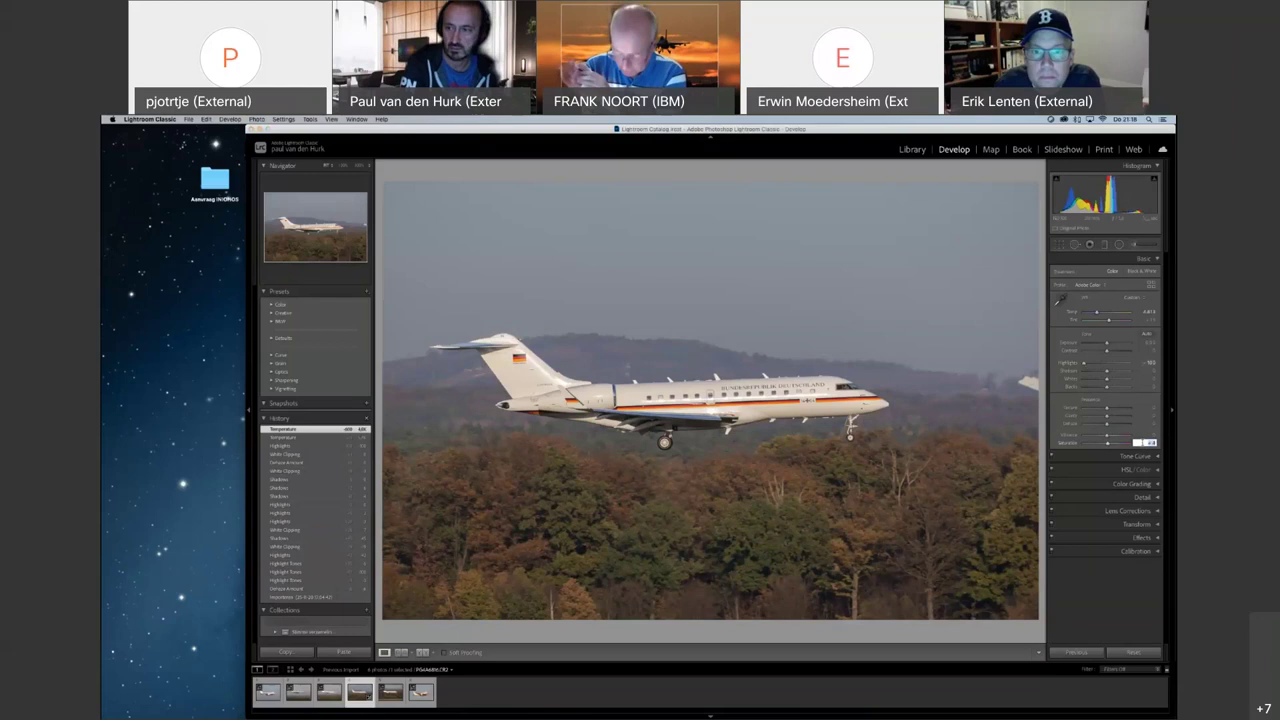
{"action": "type", "text": "-100"}
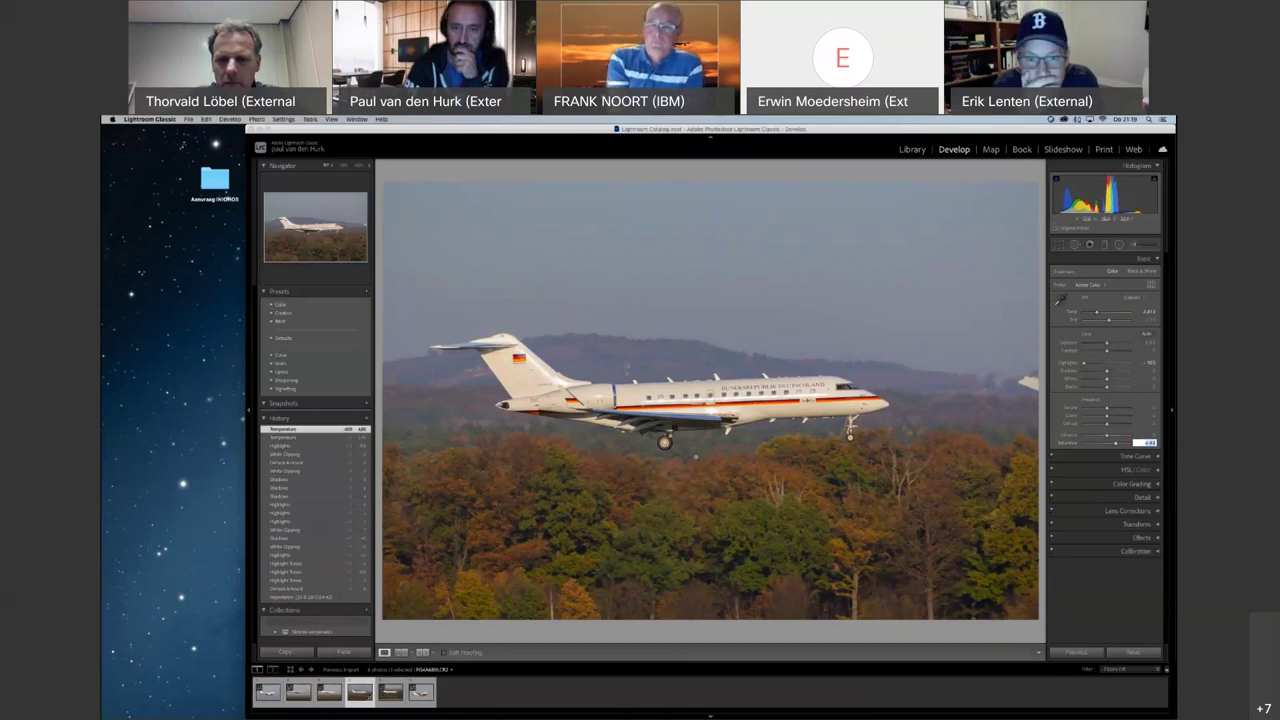
{"action": "key", "text": "Return"}
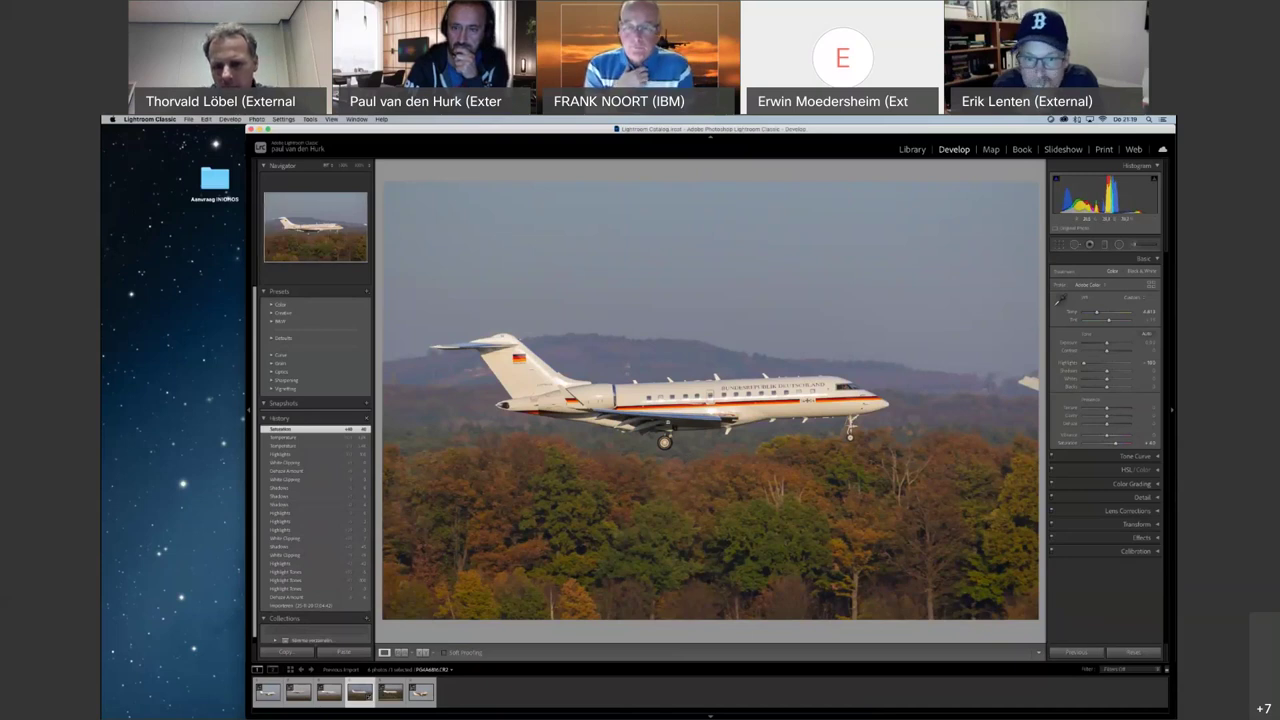
{"action": "left_click", "coordinate": [690, 420]}
Pan the 1:1 close-up from the tail fin to the BUNDESREPUBLIK lettering on the fuselage
{"action": "mouse_move", "coordinate": [404, 391]}
{"action": "left_mouse_down"}
{"action": "mouse_move", "coordinate": [923, 428]}
{"action": "mouse_move", "coordinate": [825, 437]}
{"action": "left_mouse_up"}
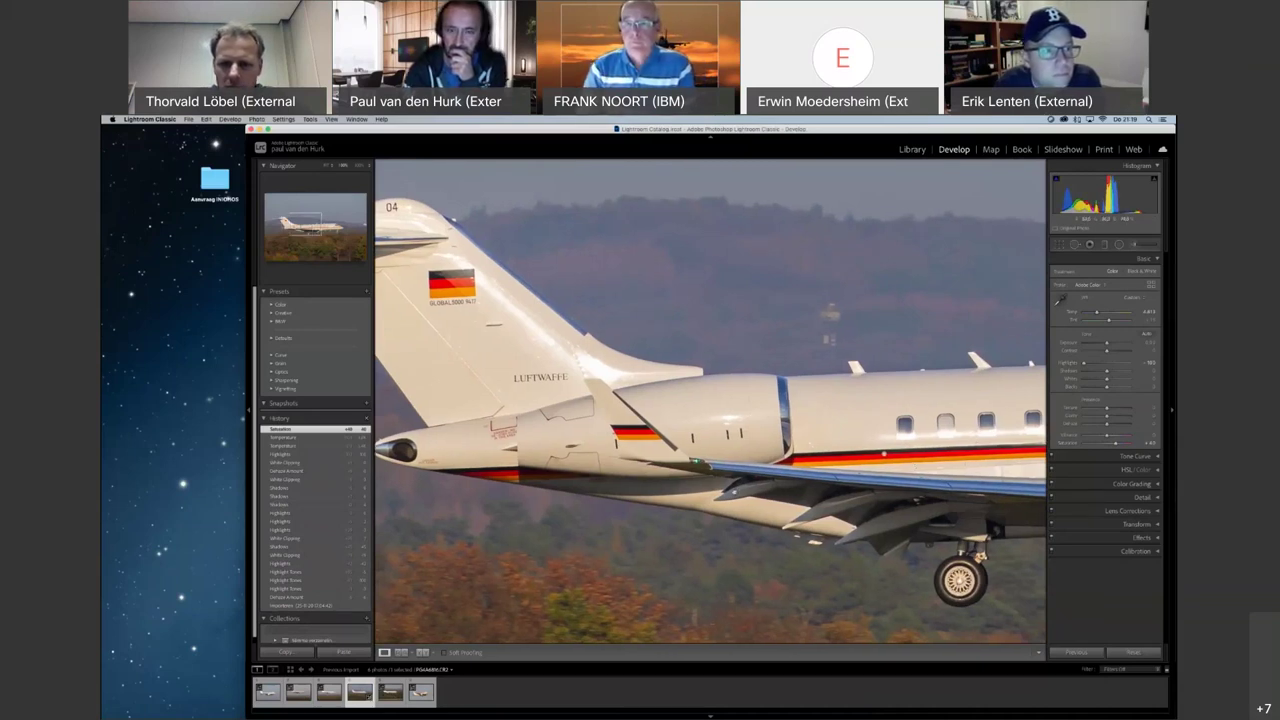
{"action": "left_click_drag", "start_coordinate": [697, 463], "coordinate": [436, 497]}
{"action": "left_click_drag", "start_coordinate": [708, 472], "coordinate": [692, 392]}
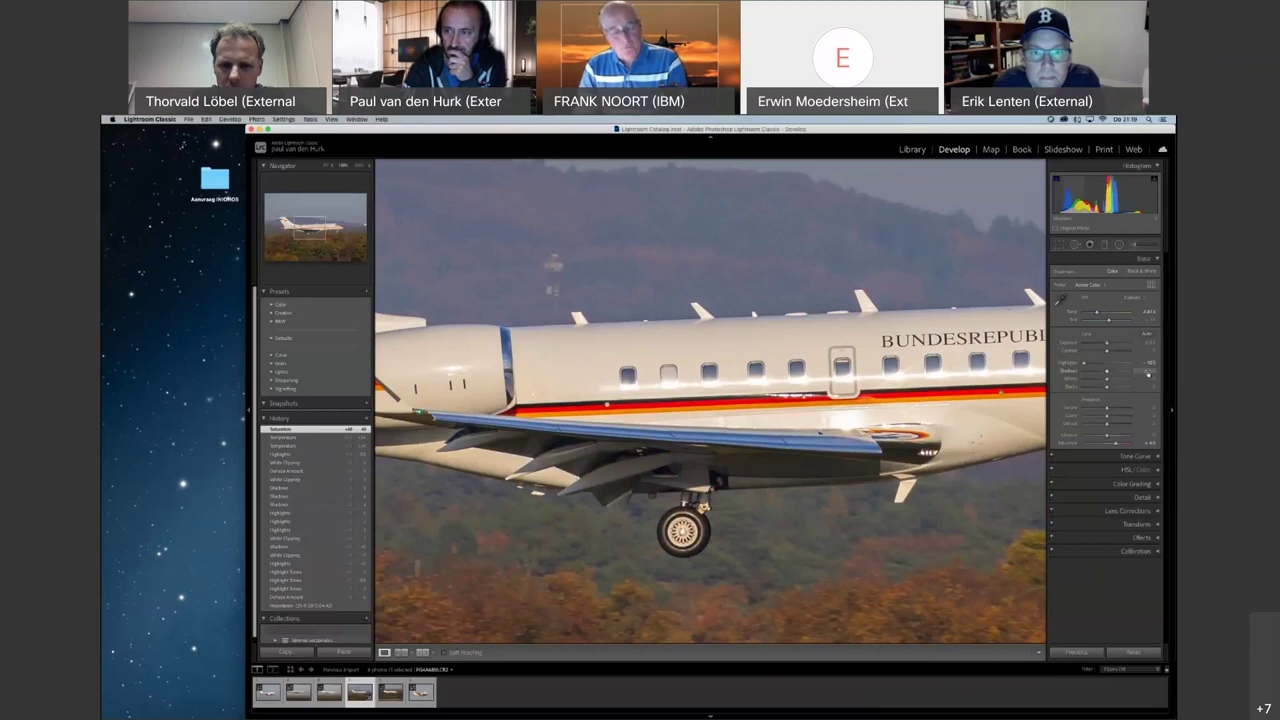
Replace the Shadows value in the Basic panel with a higher value
{"action": "left_click", "coordinate": [1147, 371]}
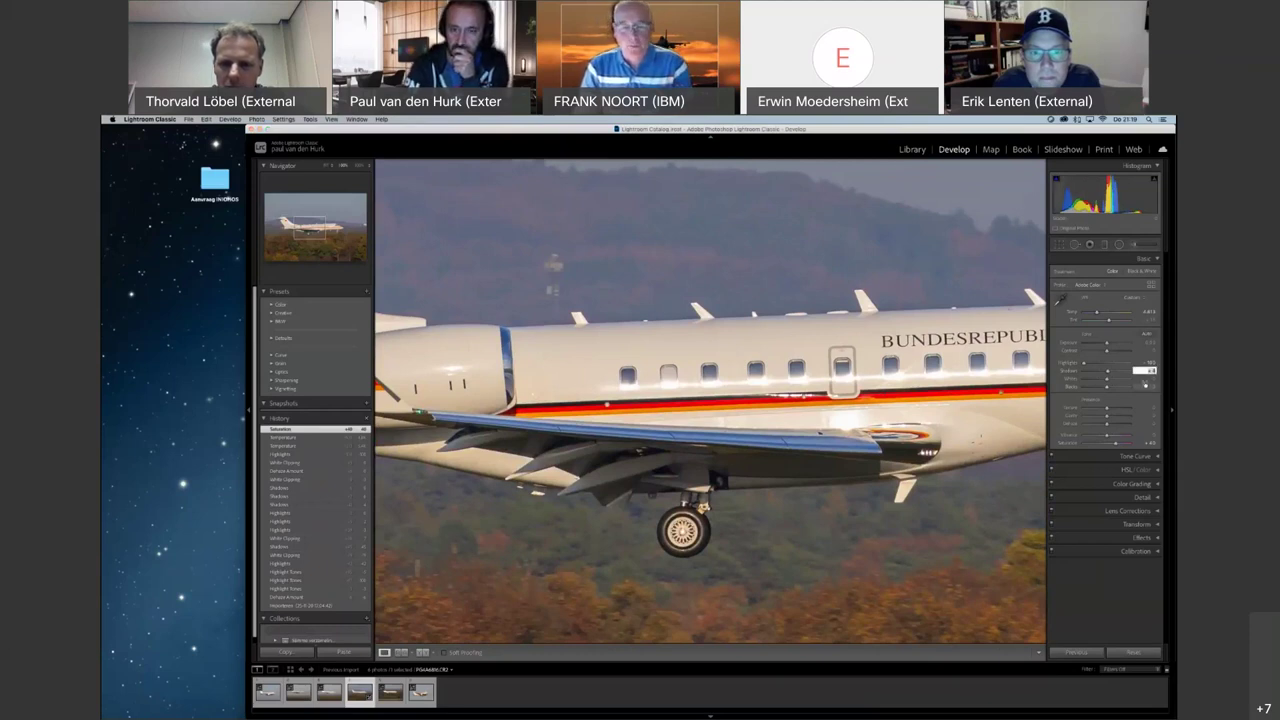
{"action": "key", "text": "super+a"}
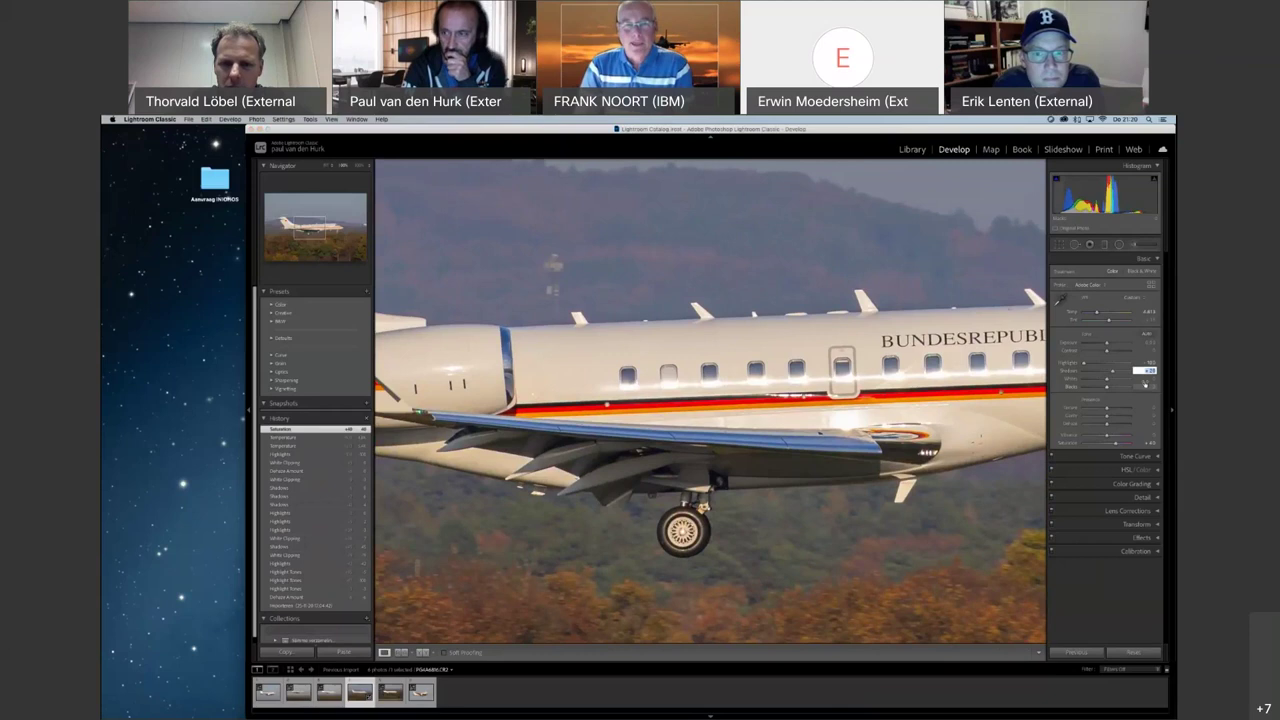
{"action": "key", "text": "Return"}
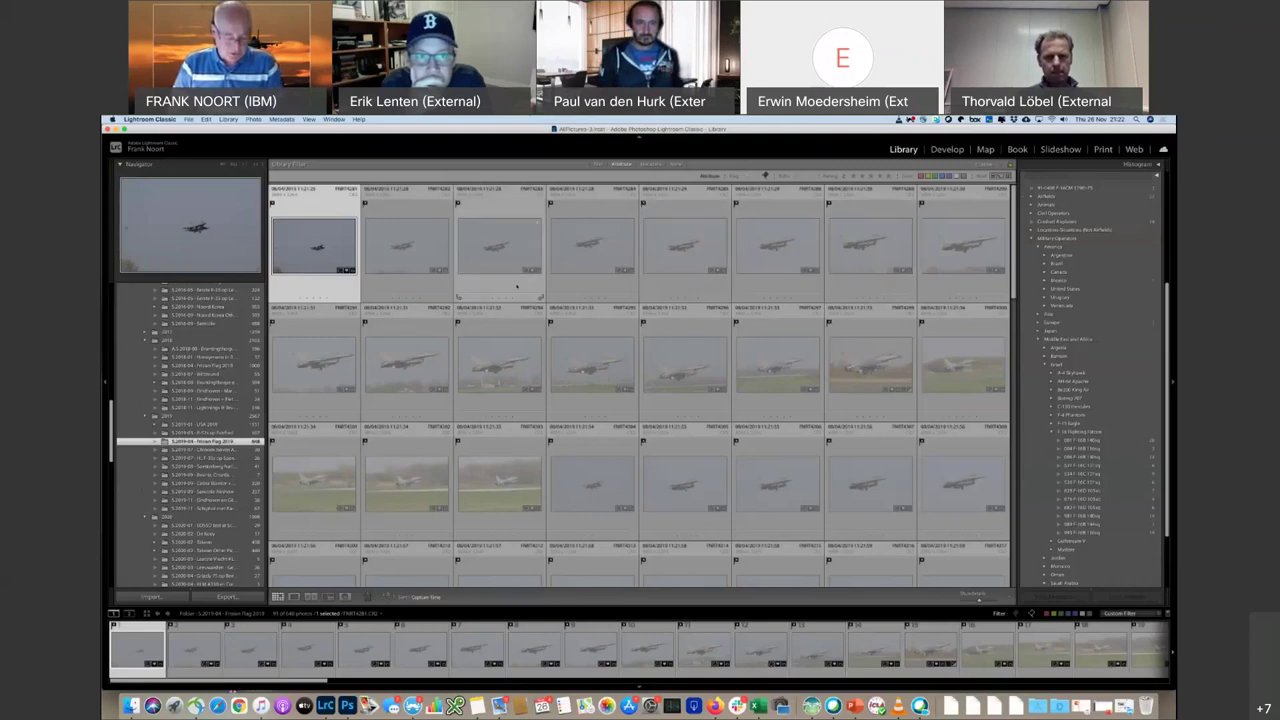
Select all 91 Frisian Flag 2019 photos and drag them into a folder under Desktop
{"action": "key", "text": "super+a"}
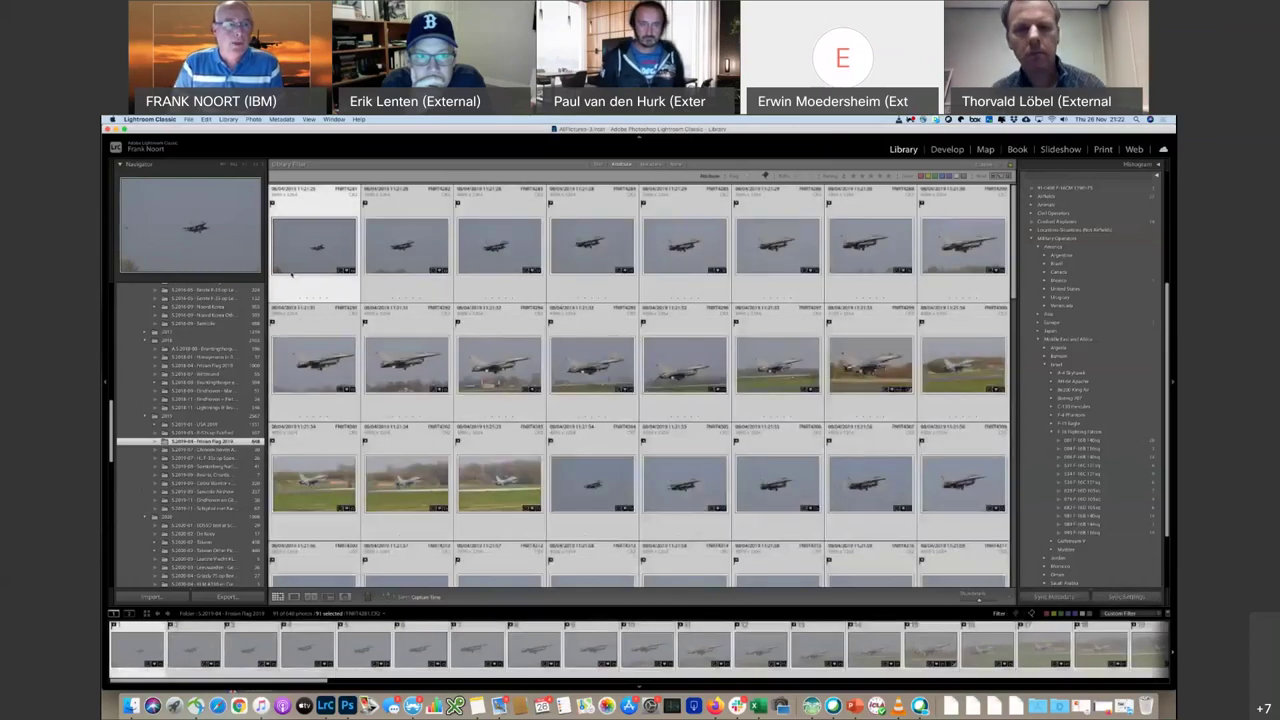
{"action": "scroll", "coordinate": [178, 340], "scroll_direction": "up", "scroll_amount": 3}
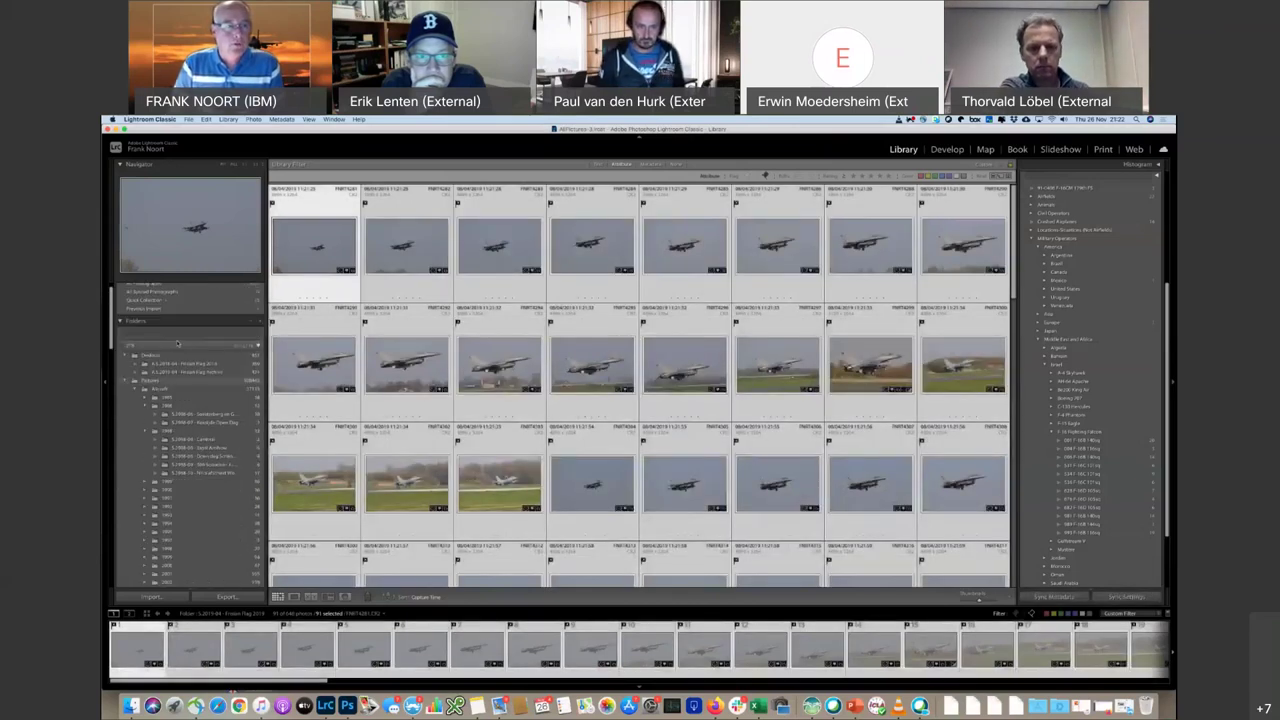
{"action": "scroll", "coordinate": [178, 340], "scroll_direction": "up", "scroll_amount": 5}
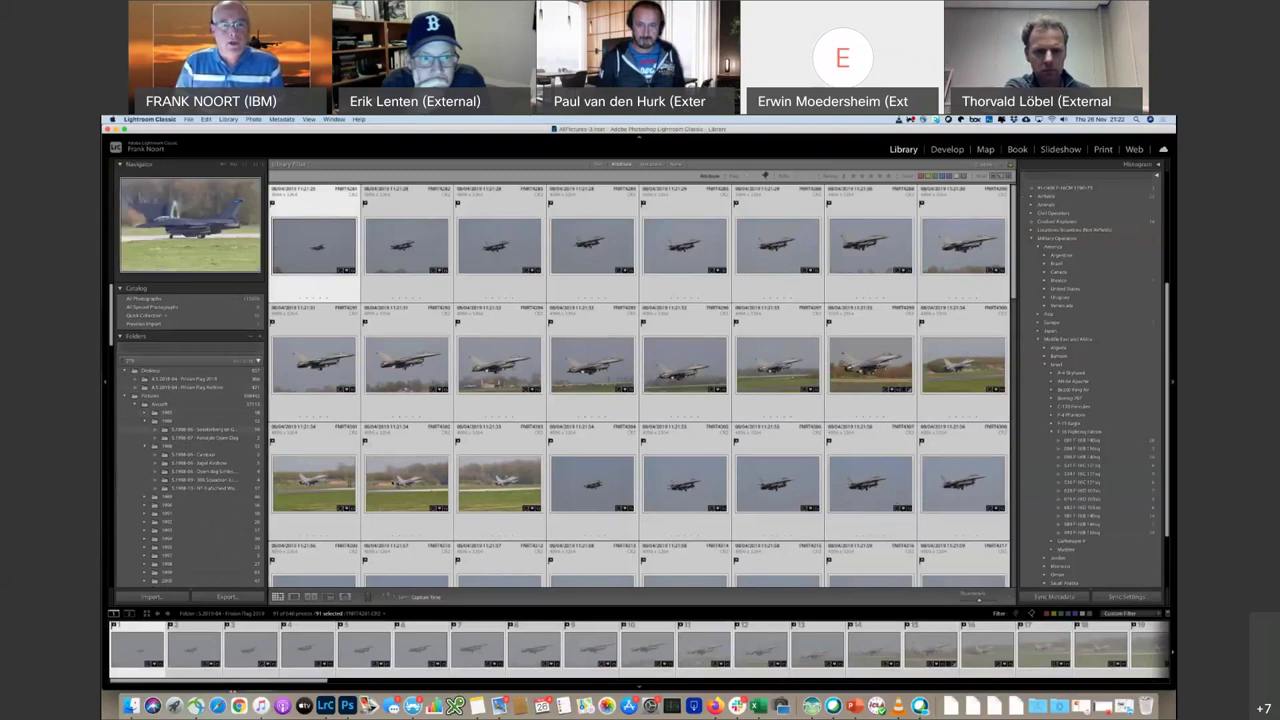
{"action": "mouse_move", "coordinate": [488, 490]}
{"action": "left_mouse_down"}
{"action": "mouse_move", "coordinate": [455, 463]}
{"action": "mouse_move", "coordinate": [207, 391]}
{"action": "left_mouse_up"}
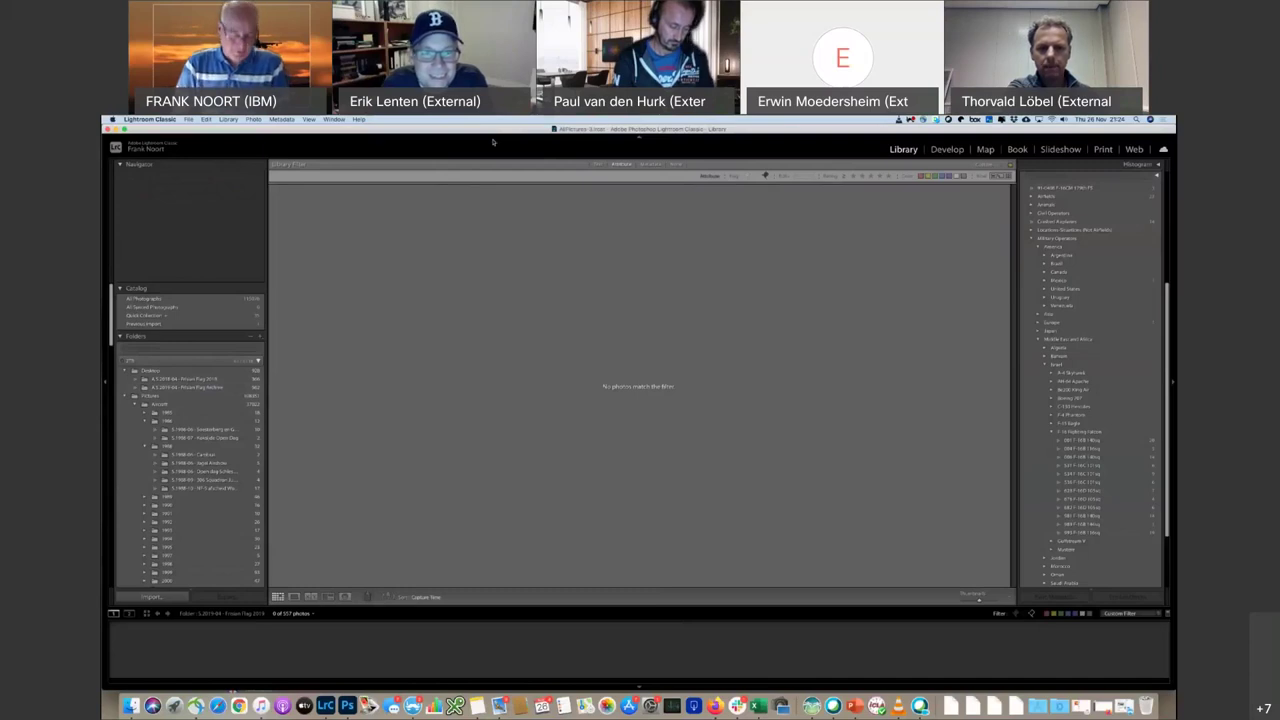
Switch over to the Notes app
{"action": "key", "text": "super+Tab"}
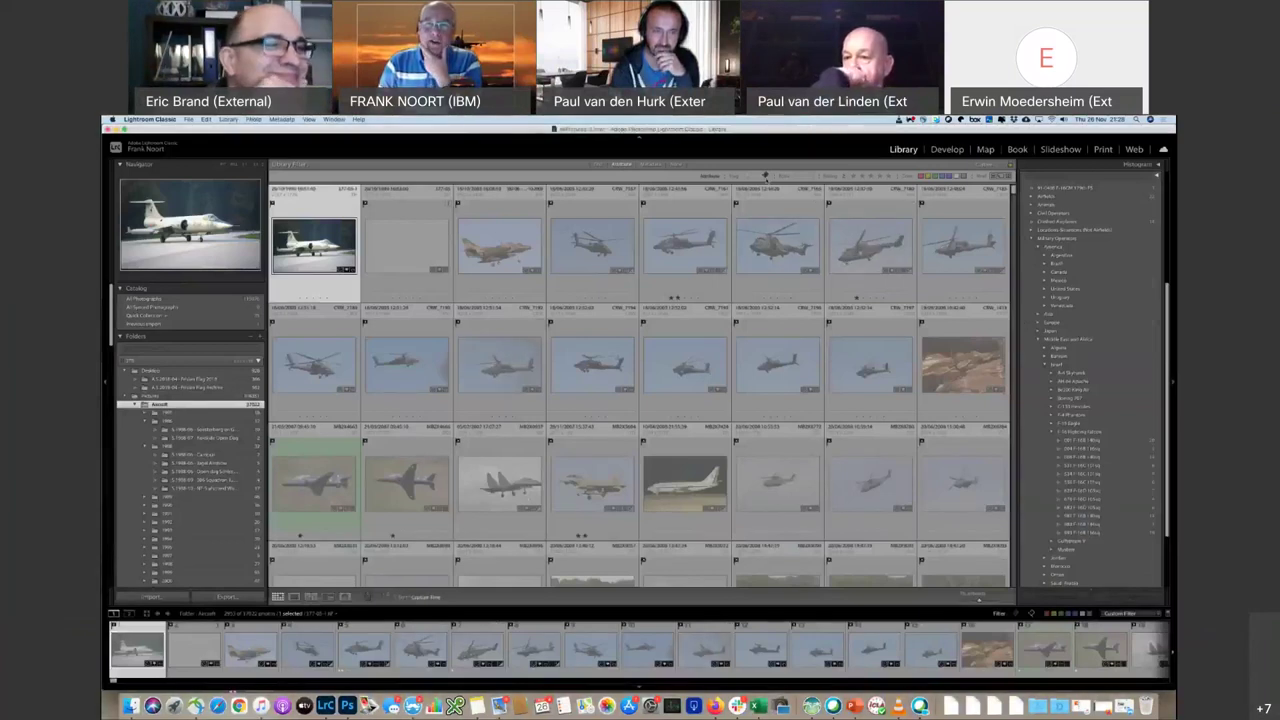
Filter the Aircraft grid to five-star photos and open the C-17 air-to-air shot full size
{"action": "left_click", "coordinate": [880, 176]}
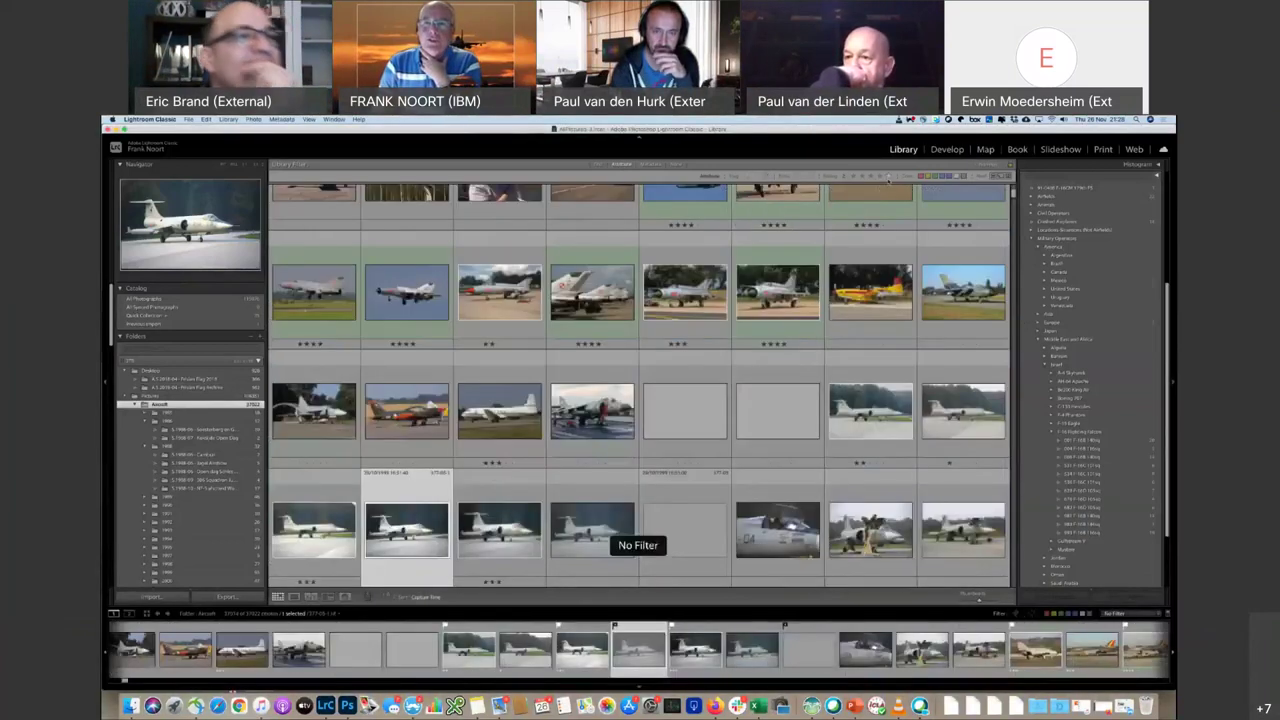
{"action": "left_click", "coordinate": [882, 176]}
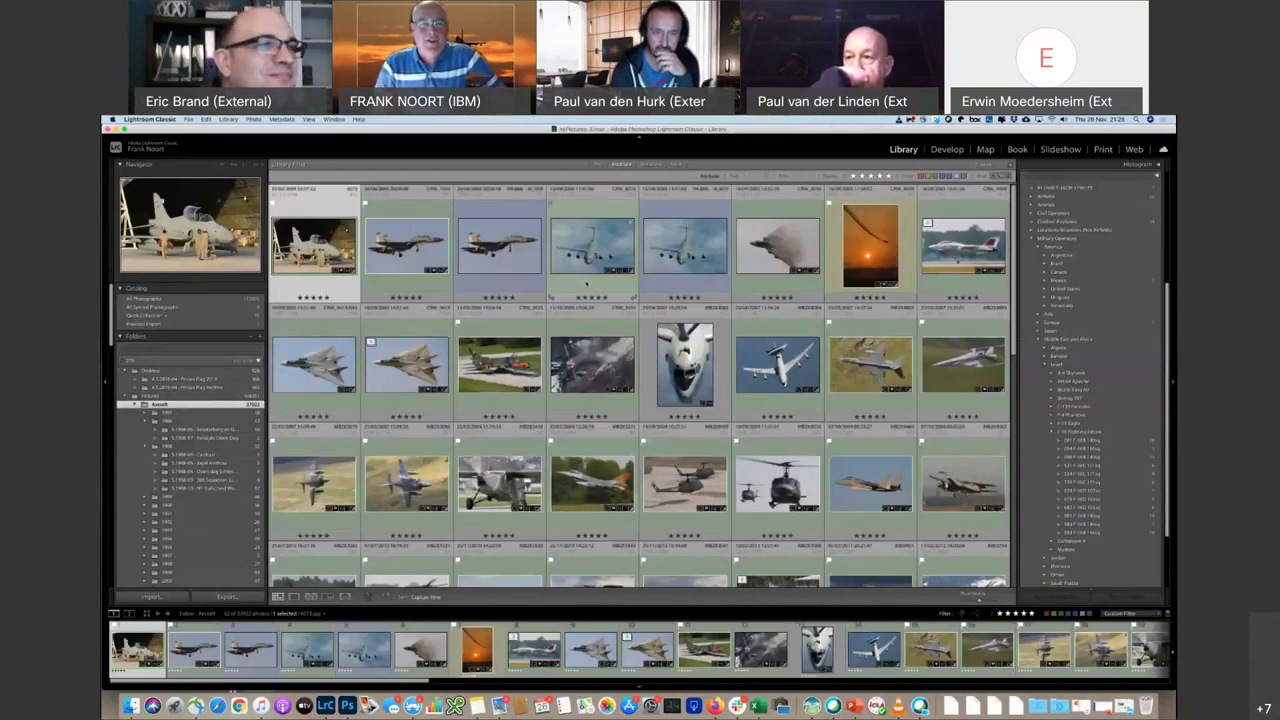
{"action": "double_click", "coordinate": [699, 253]}
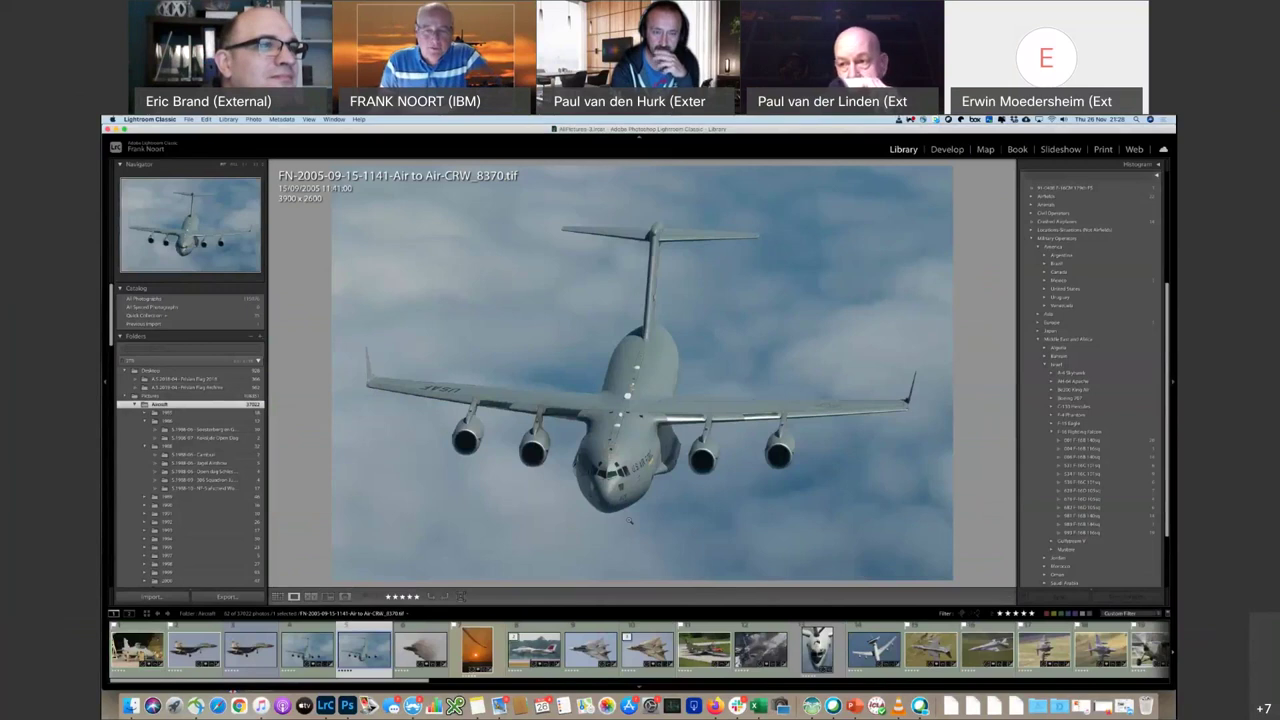
Browse from the F-14 and Su-22 through the next jets, back to the AWACS shot, then Grid
{"action": "left_click", "coordinate": [648, 648]}
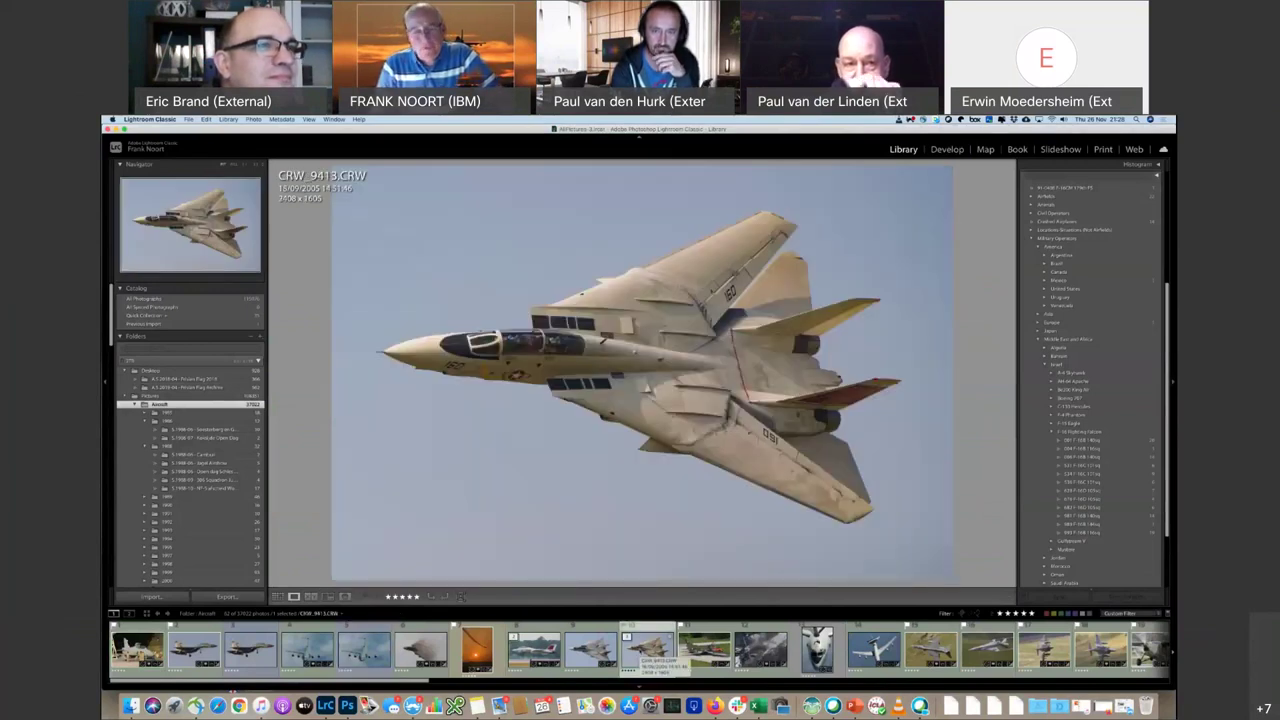
{"action": "key", "text": "Right"}
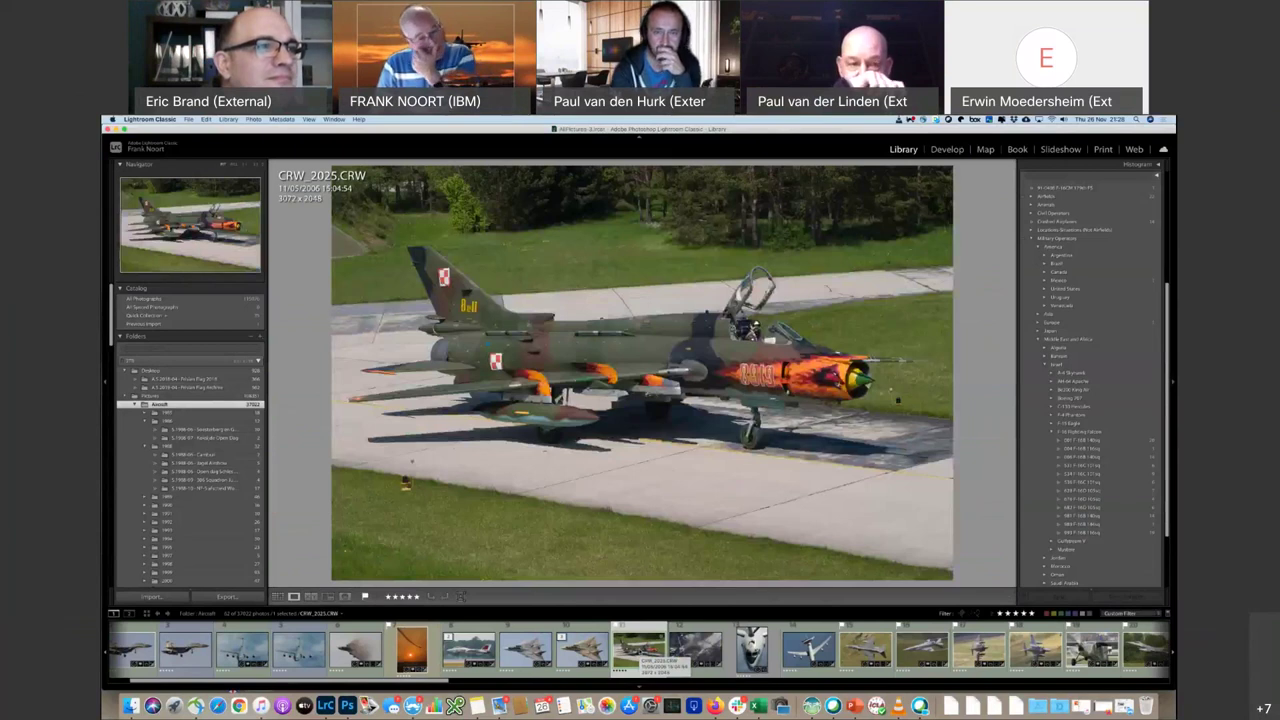
{"action": "key", "text": "Right"}
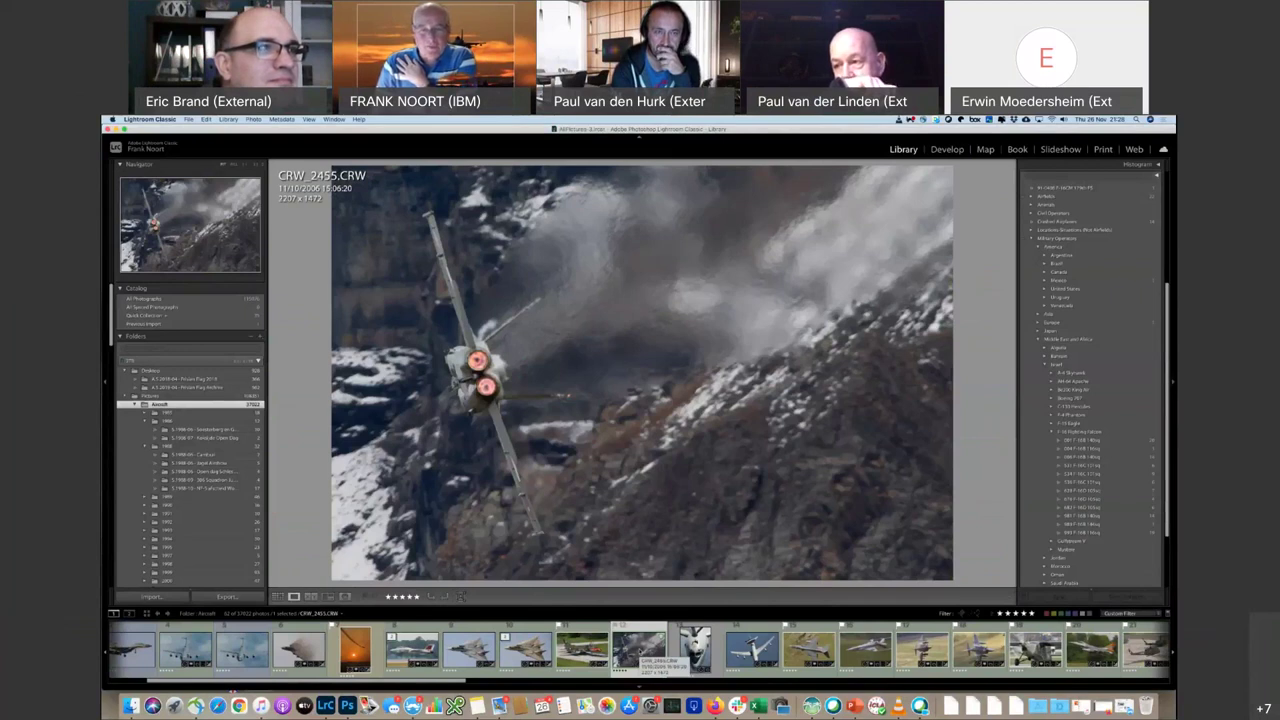
{"action": "key", "text": "Right"}
{"action": "key", "text": "Right"}
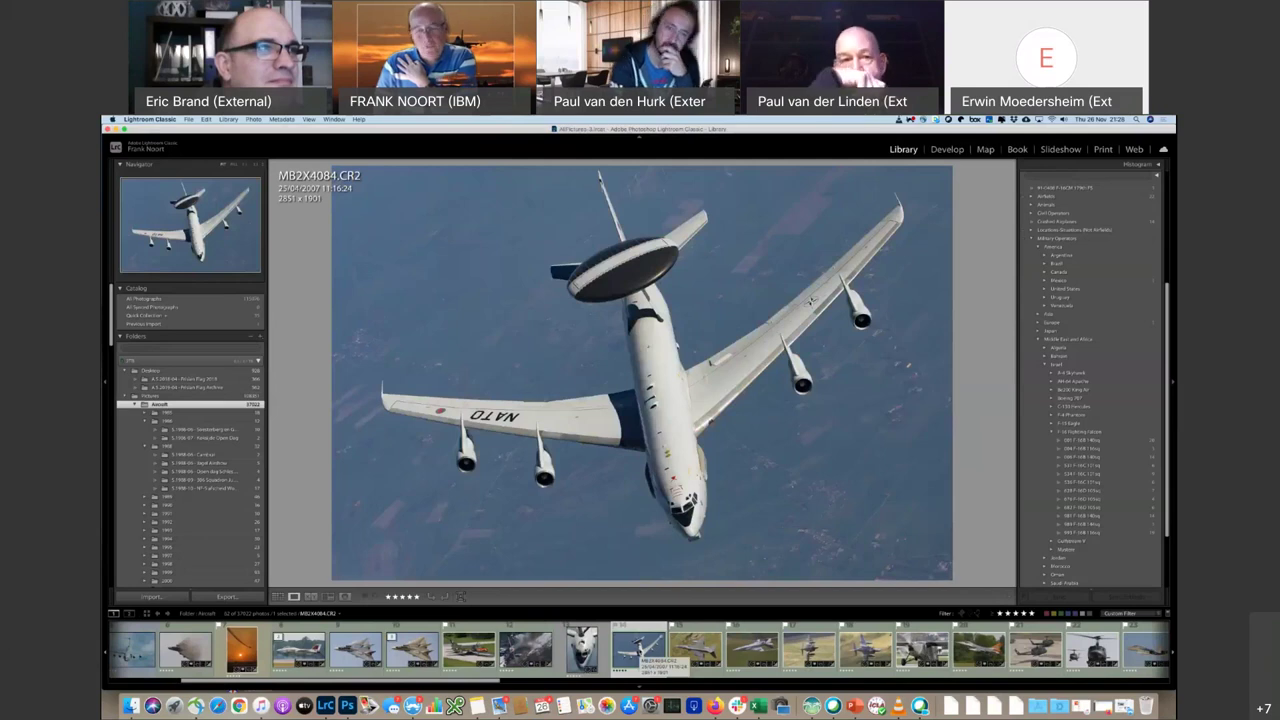
{"action": "key", "text": "Right"}
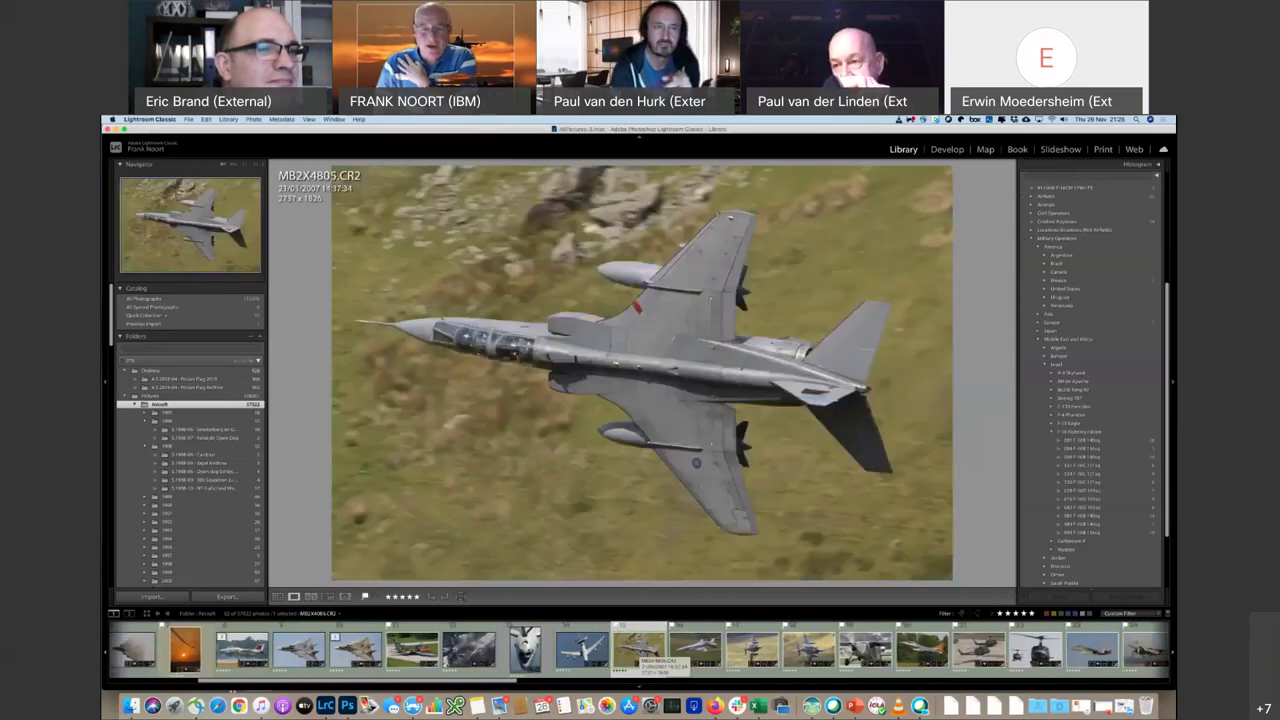
{"action": "key", "text": "Right"}
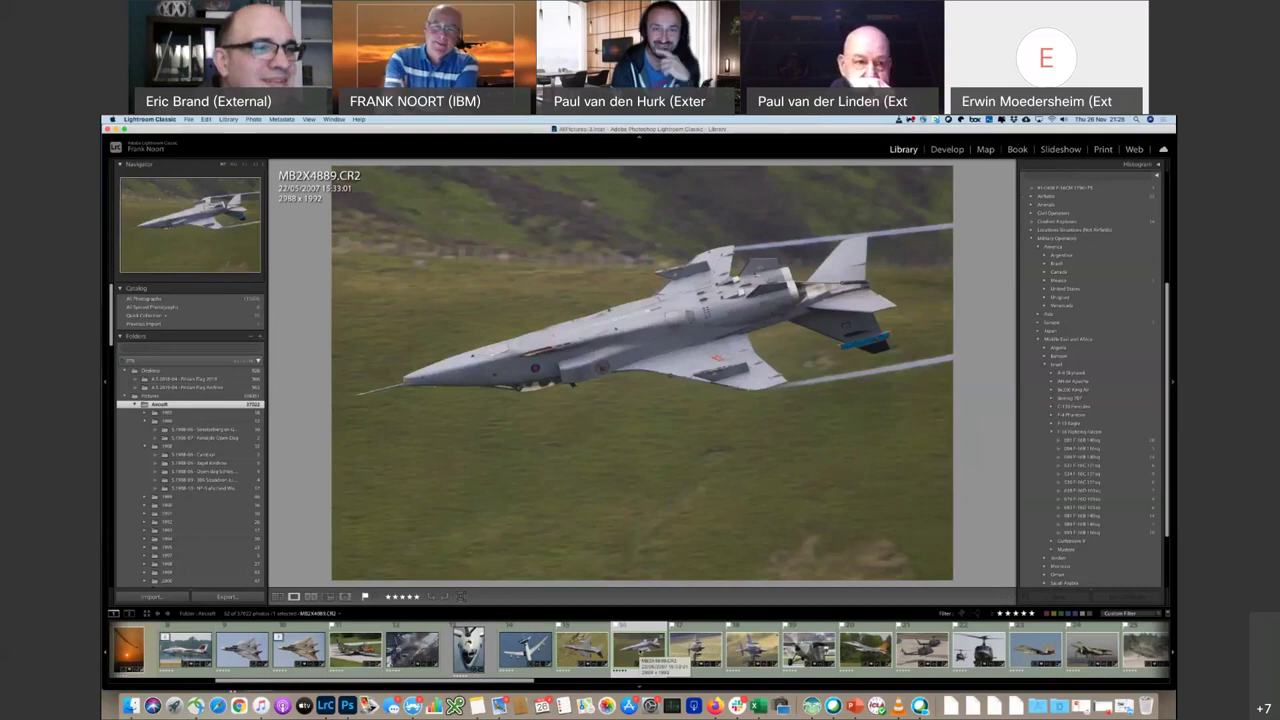
{"action": "key", "text": "Left"}
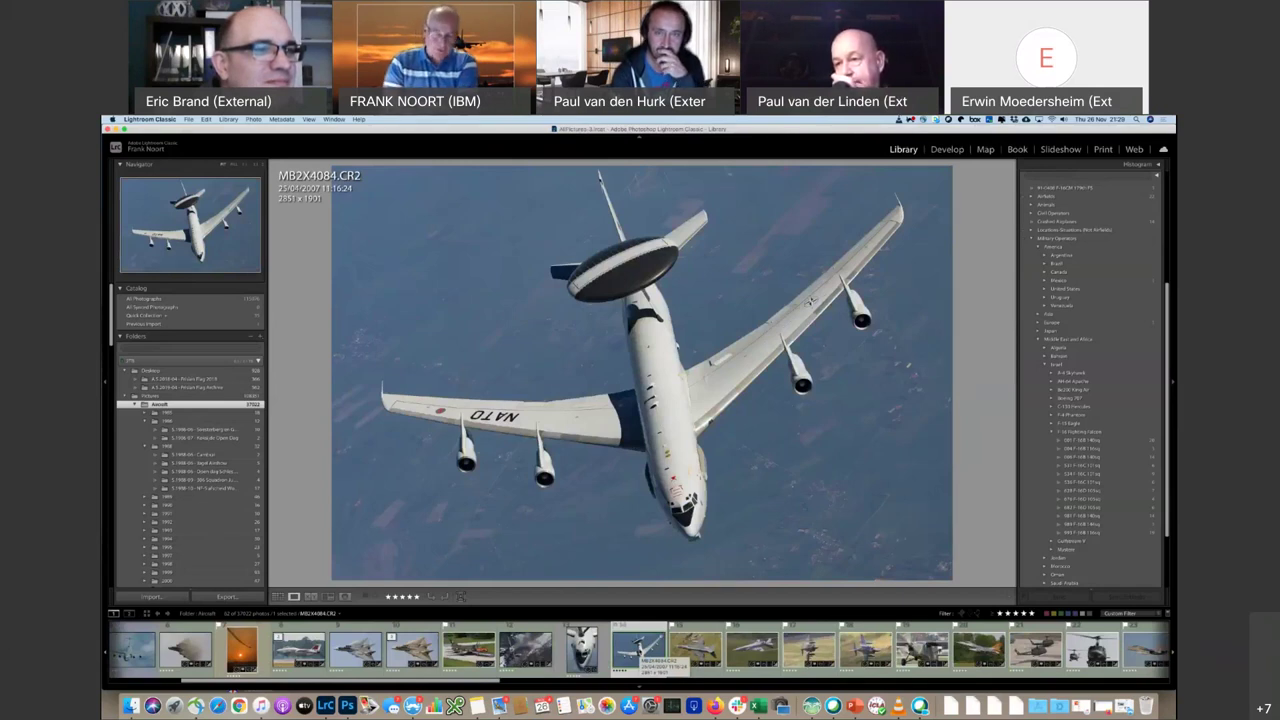
{"action": "key", "text": "g"}
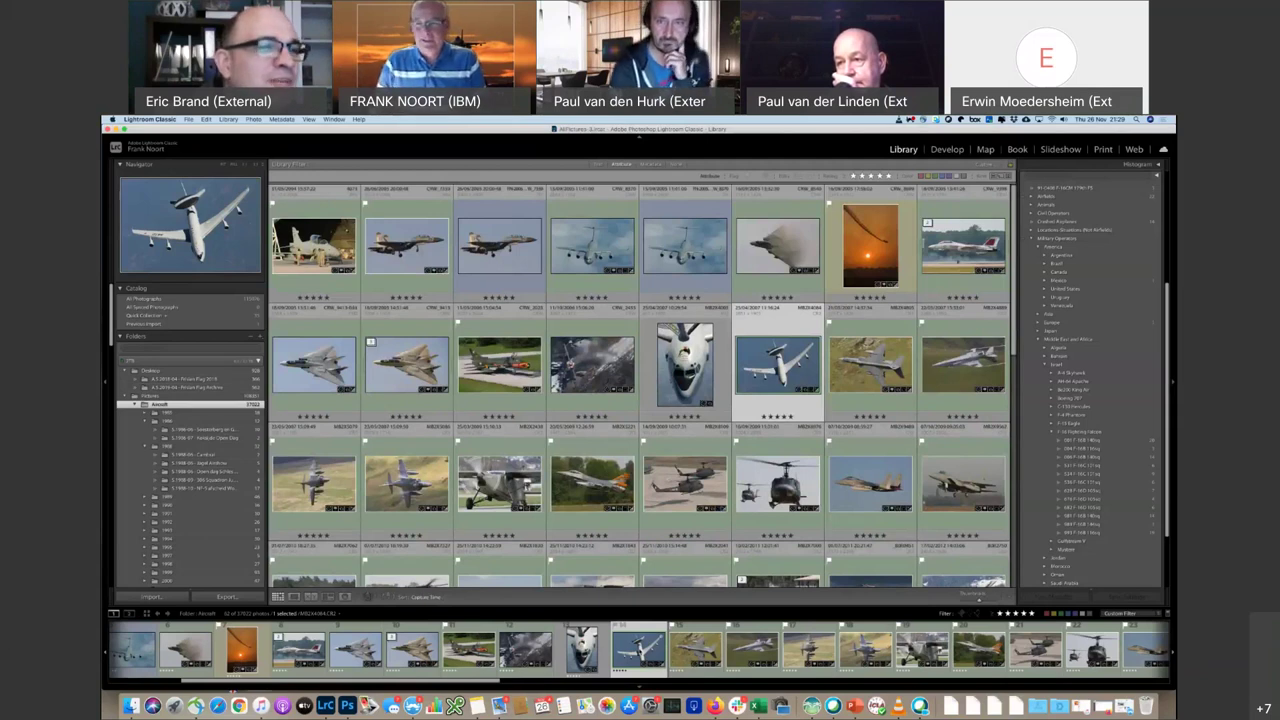
Scroll to the last rows of the five-star grid and select the Chinook helicopter photo
{"action": "scroll", "coordinate": [400, 650], "scroll_direction": "up", "scroll_amount": 3}
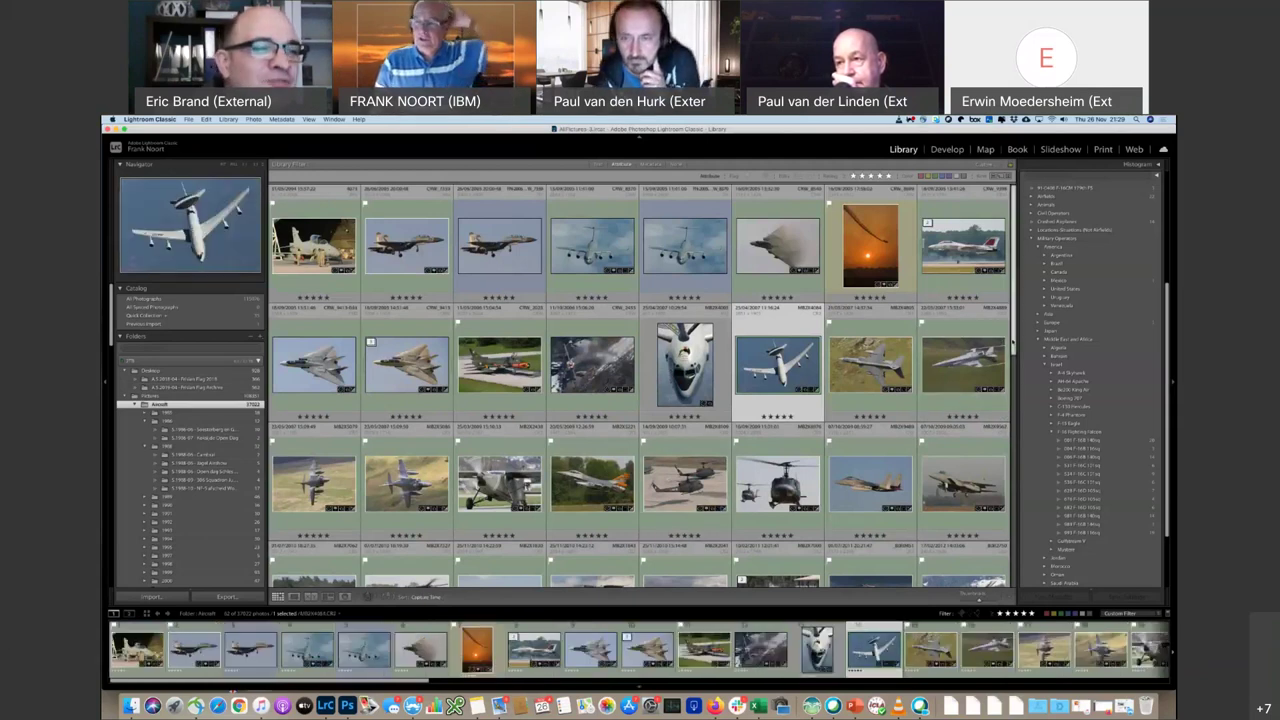
{"action": "scroll", "coordinate": [962, 334], "scroll_direction": "down", "scroll_amount": 5}
{"action": "scroll", "coordinate": [993, 432], "scroll_direction": "down", "scroll_amount": 5}
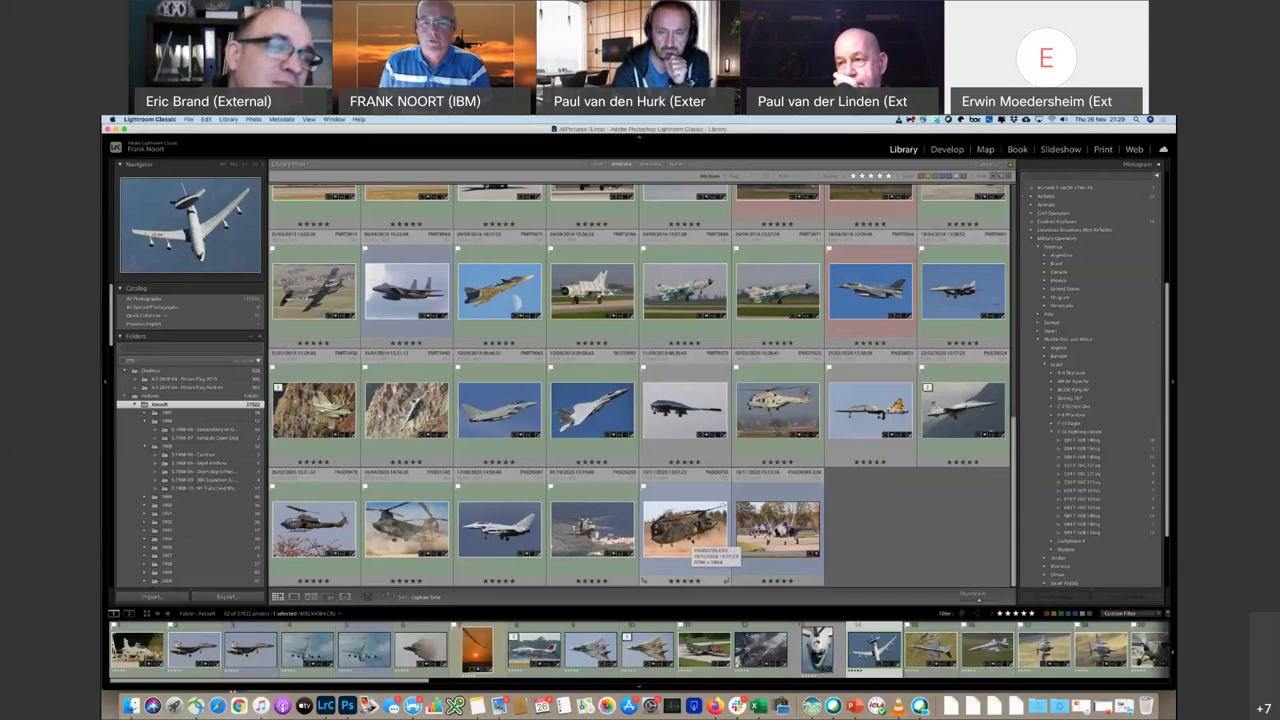
{"action": "left_click", "coordinate": [688, 540]}
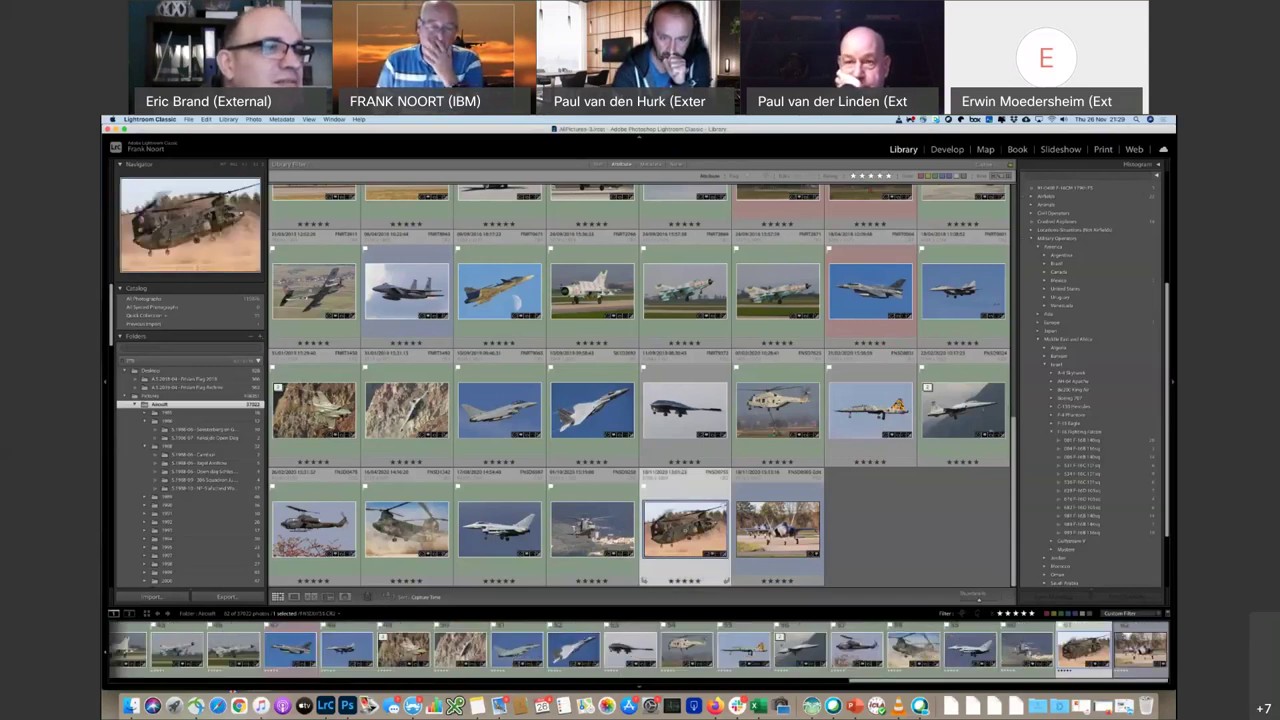
Open the Chinook in Loupe and browse past the F-35, flying-wing and canyon jet to the MiG takeoff
{"action": "double_click", "coordinate": [686, 531]}
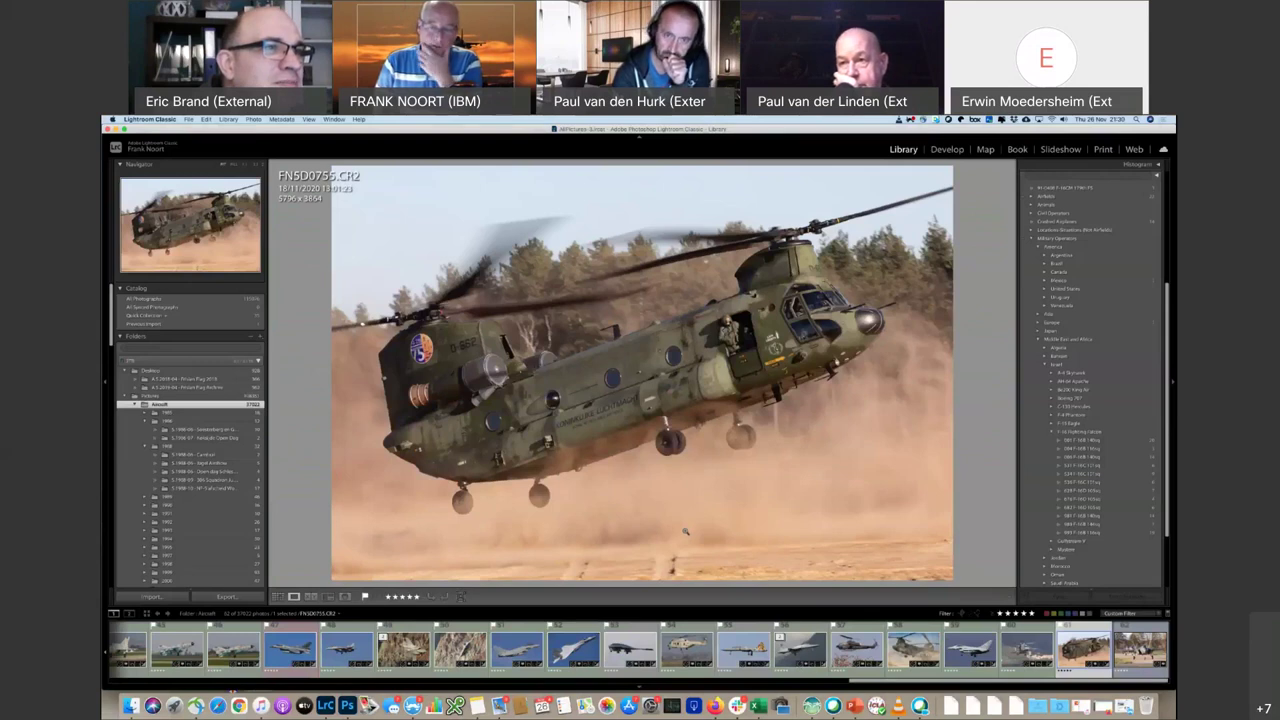
{"action": "key", "text": "Right"}
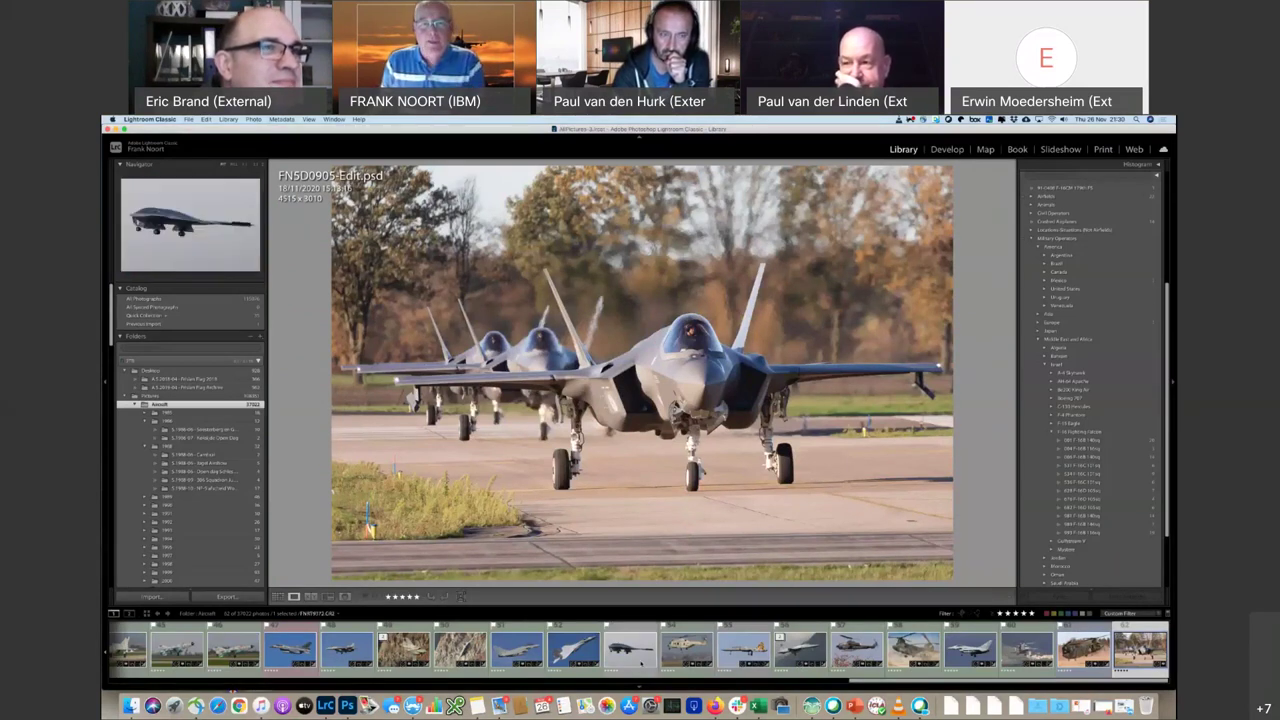
{"action": "left_click", "coordinate": [641, 661]}
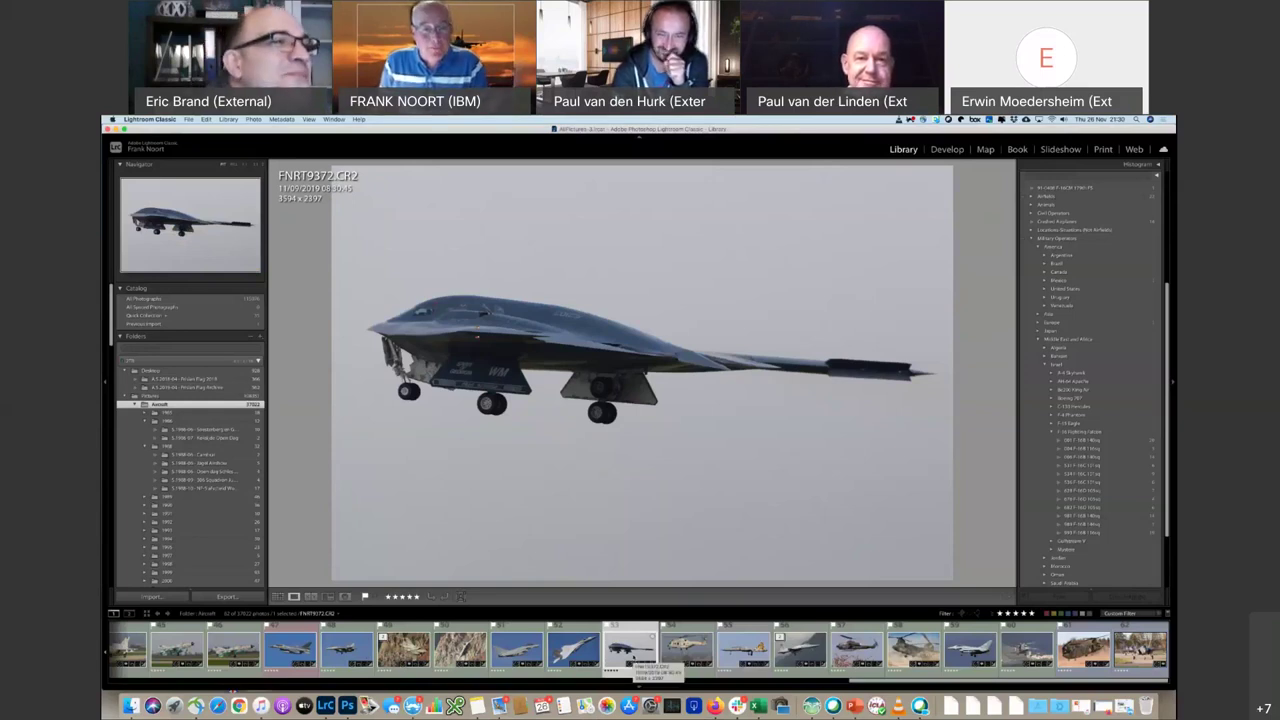
{"action": "key", "text": "Right"}
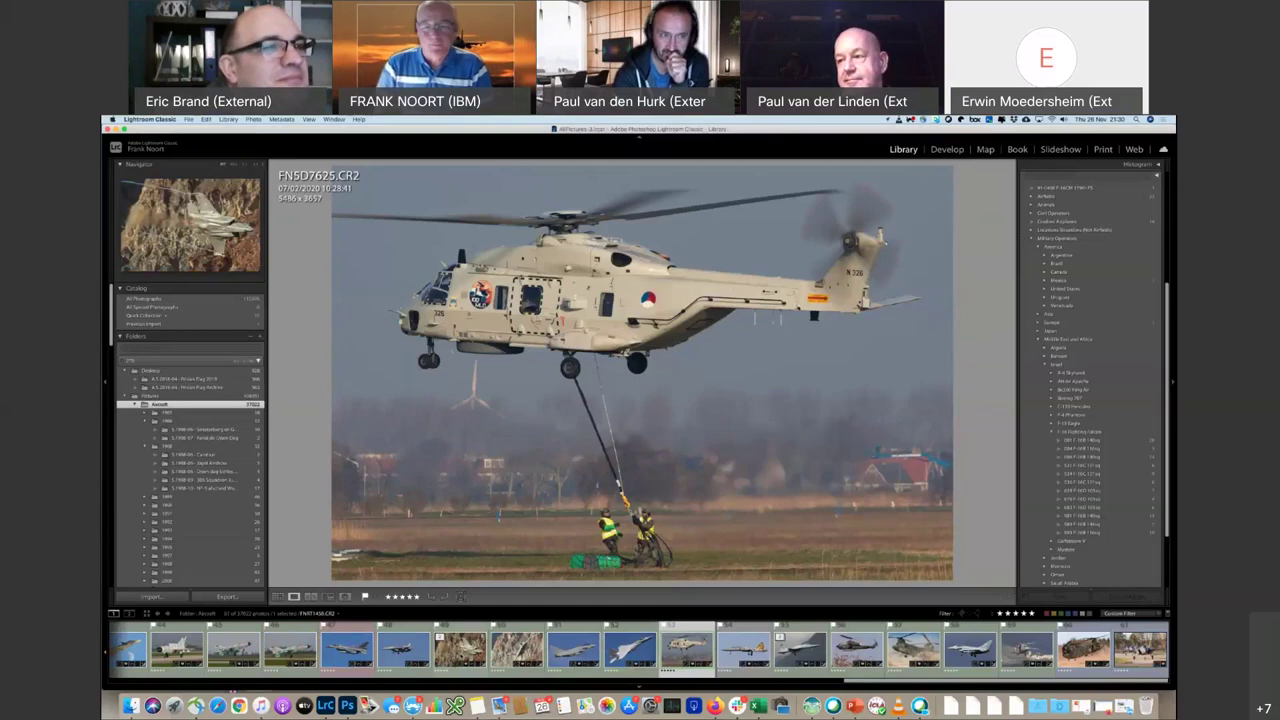
{"action": "left_click", "coordinate": [460, 649]}
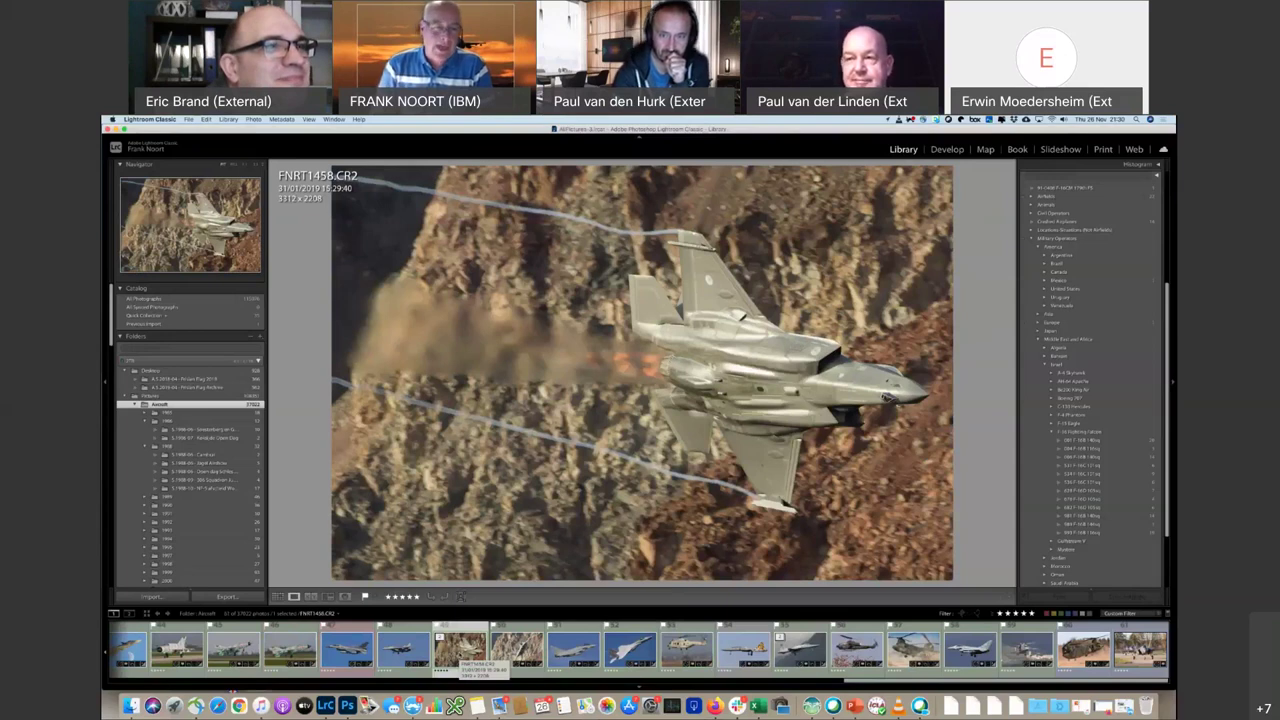
{"action": "left_click", "coordinate": [233, 649]}
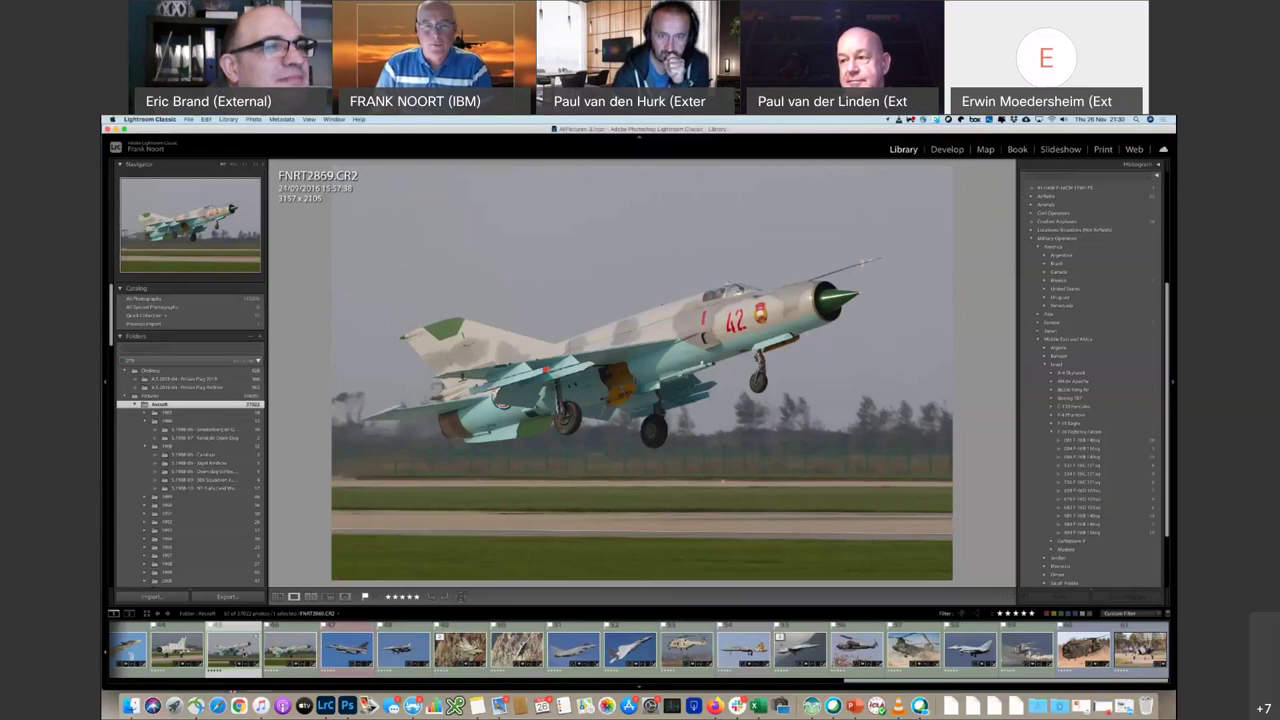
Step between the MiG takeoff shots, go on to the F-16, then select all 61 in Grid
{"action": "key", "text": "Right"}
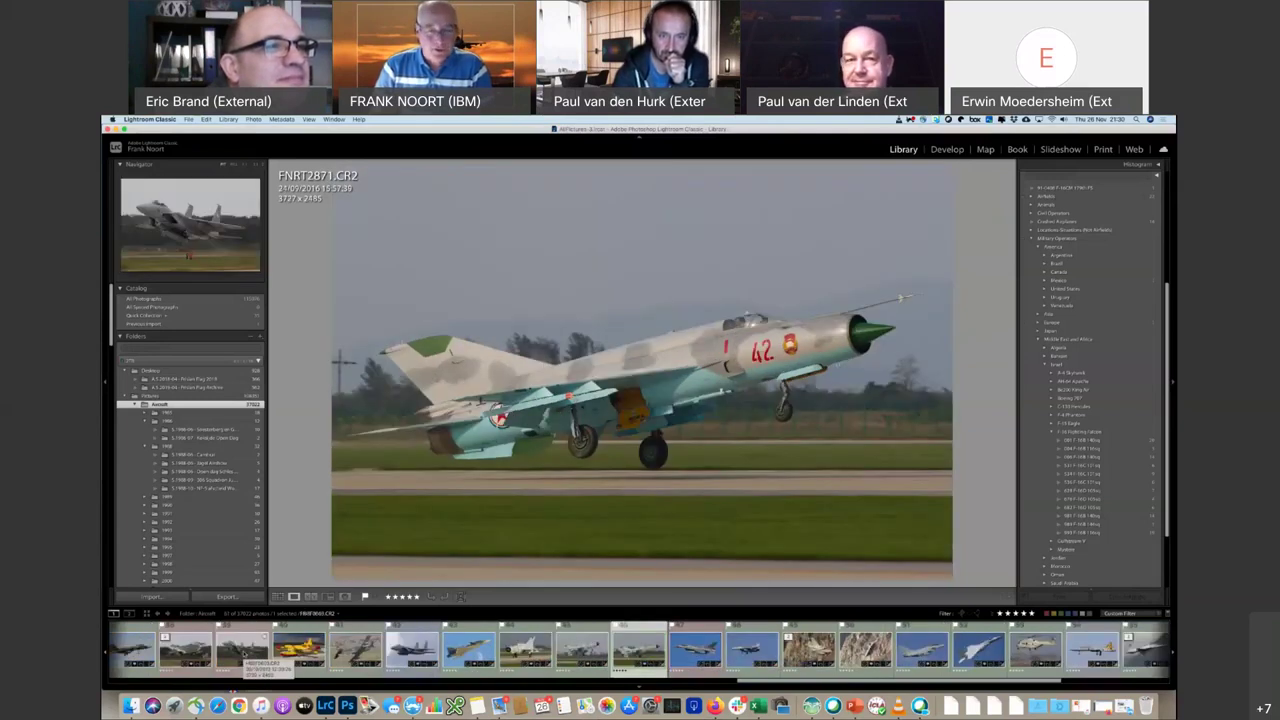
{"action": "key", "text": "Left"}
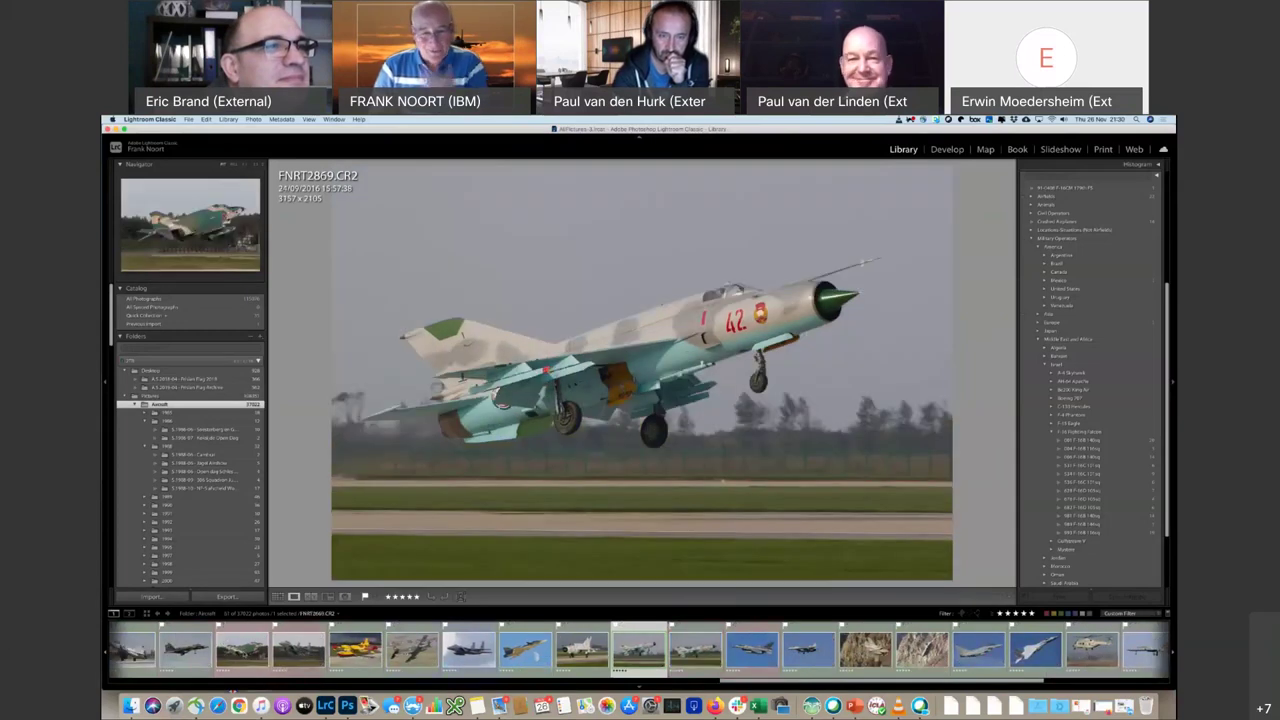
{"action": "key", "text": "Left"}
{"action": "key", "text": "Right"}
{"action": "key", "text": "Right"}
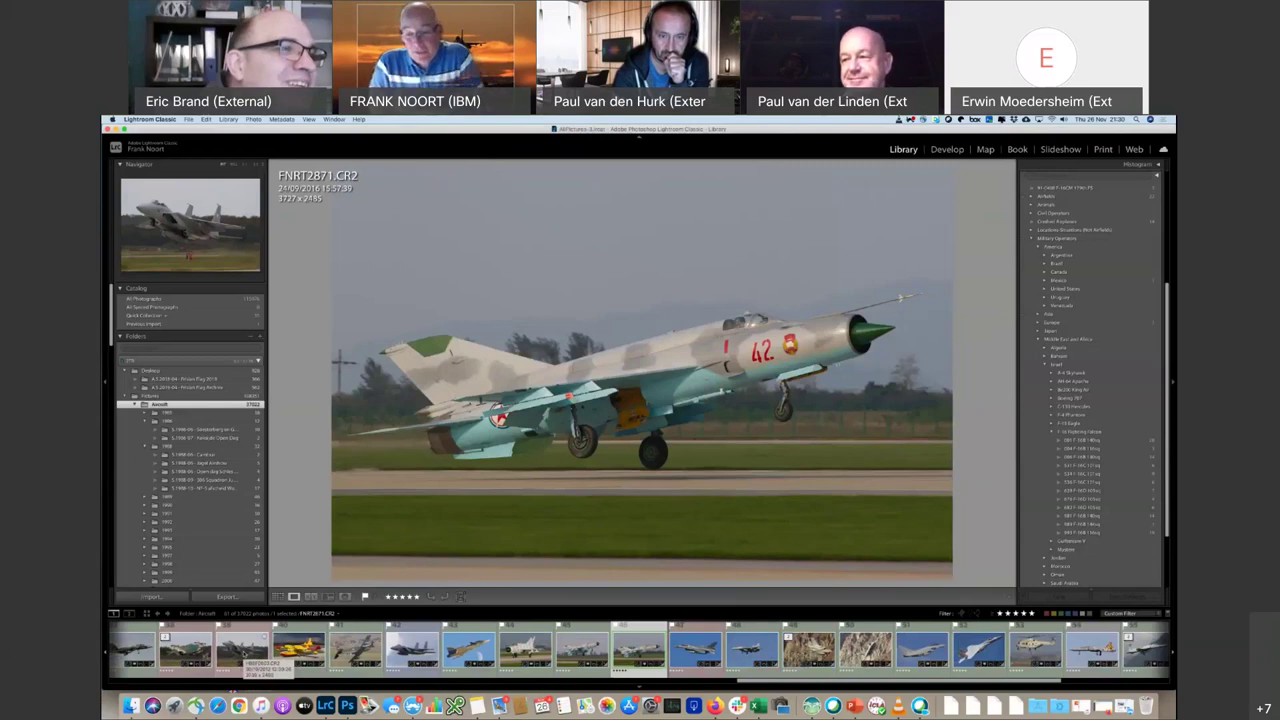
{"action": "key", "text": "Right"}
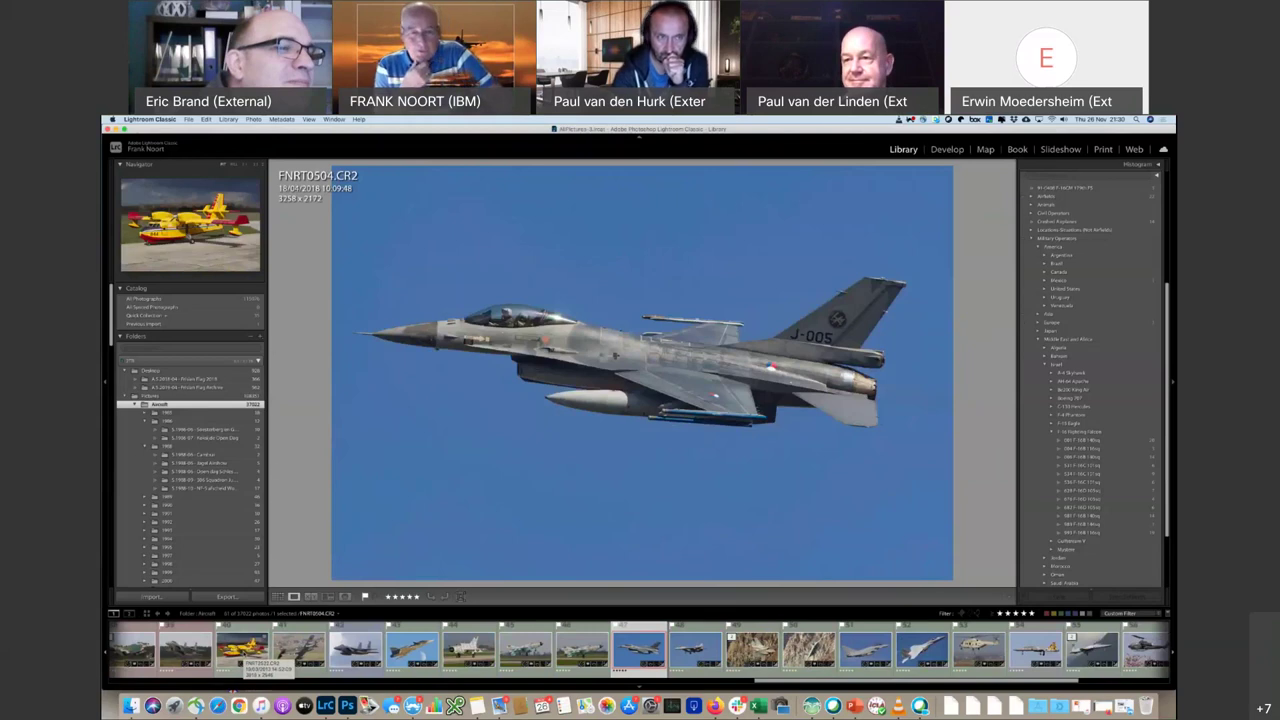
{"action": "key", "text": "g"}
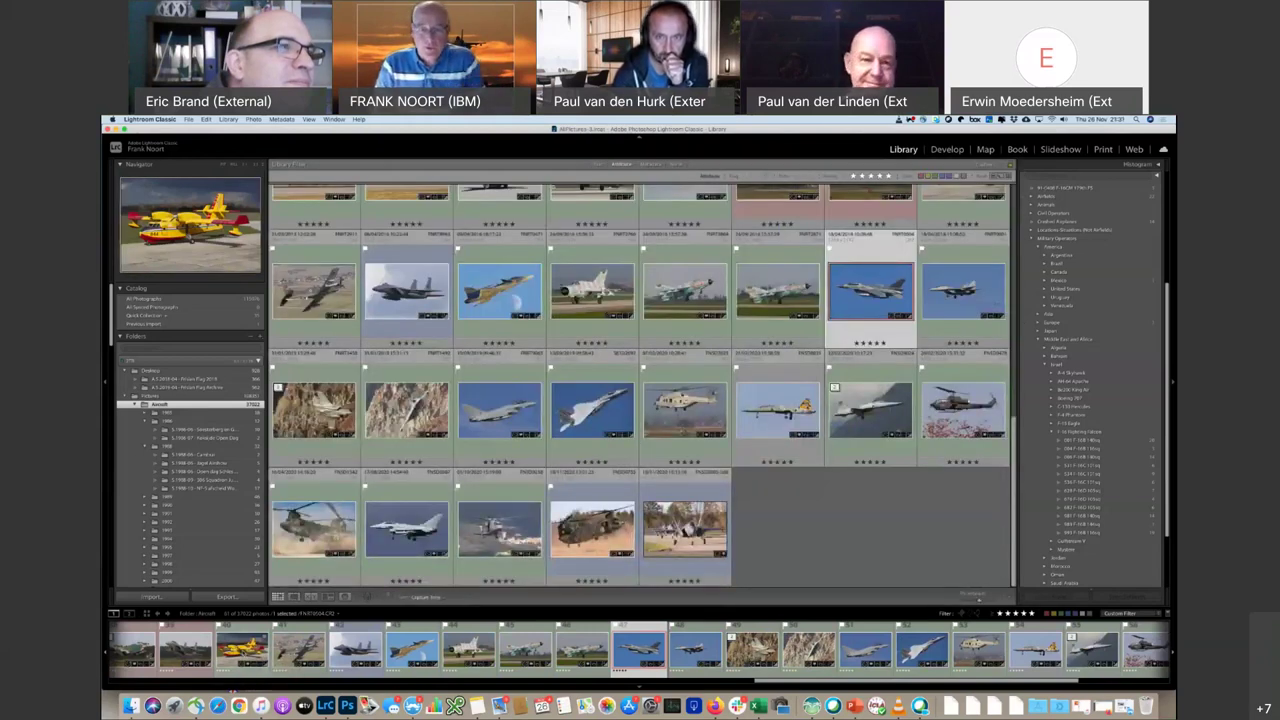
{"action": "key", "text": "ctrl+a"}
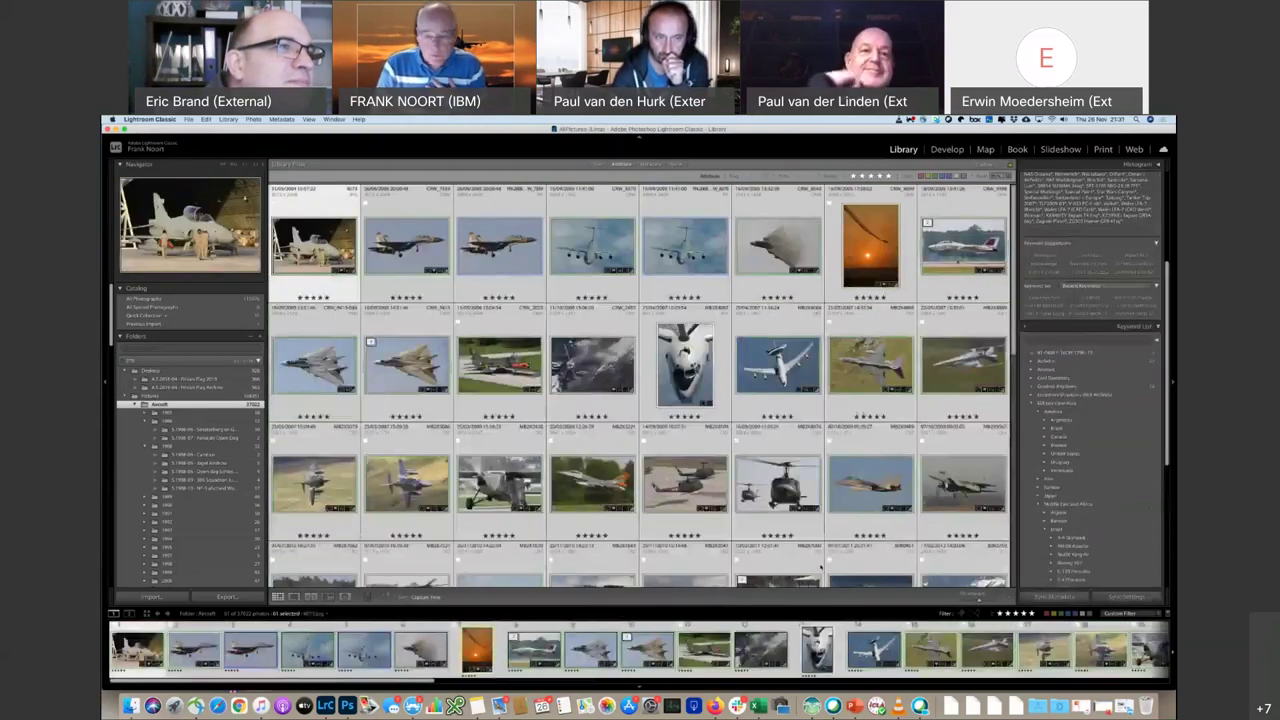